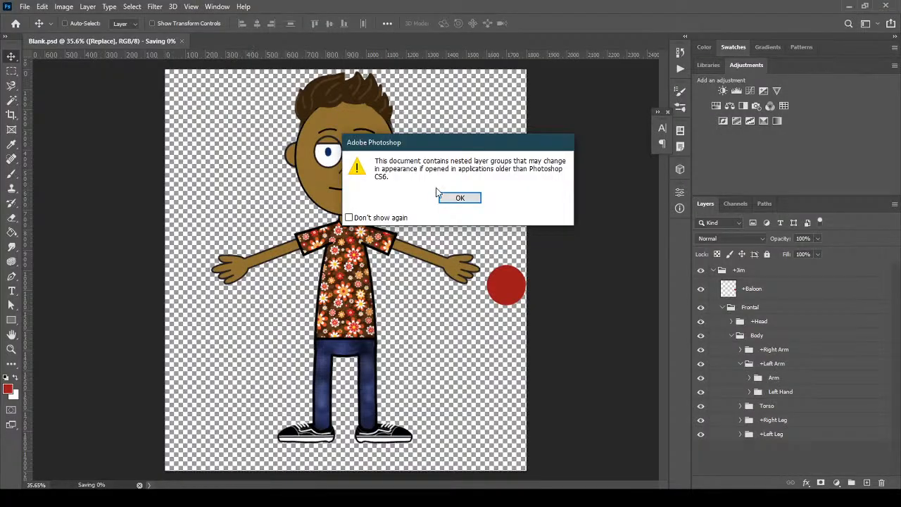
Dismiss the nested layer groups warning and collapse the Frontal group
click(459, 199)
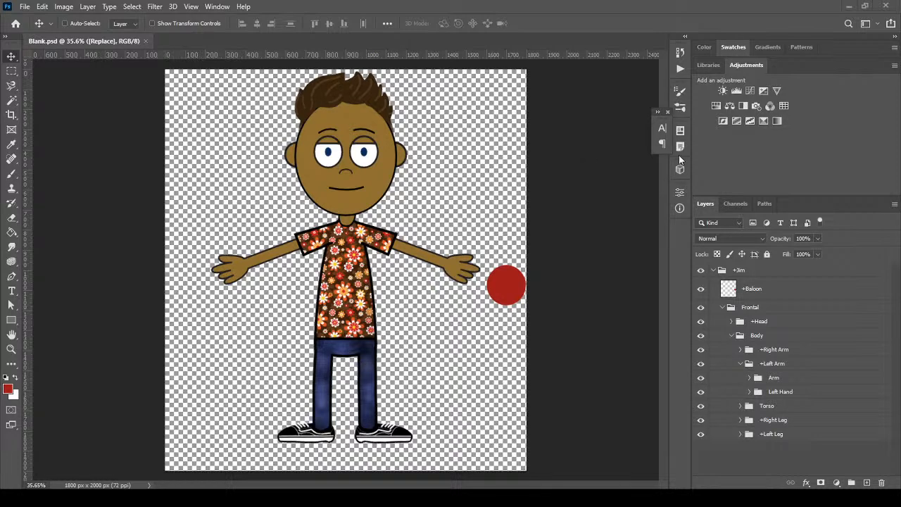
click(721, 309)
click(721, 310)
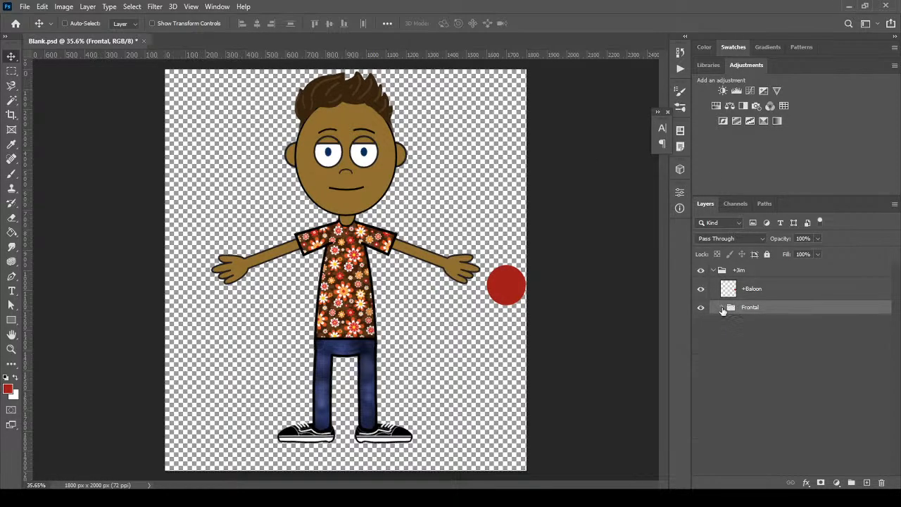
Select the +Baloon layer inside the +Jim group
click(800, 294)
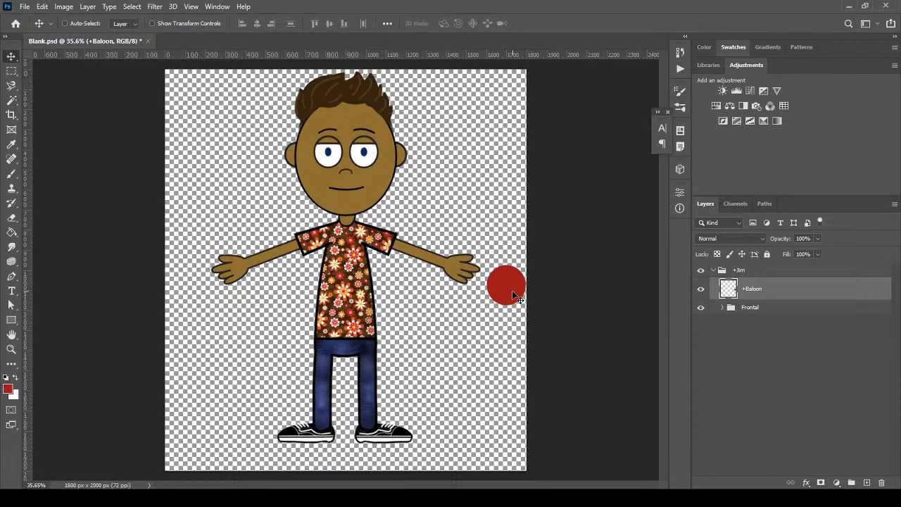
click(713, 273)
click(713, 273)
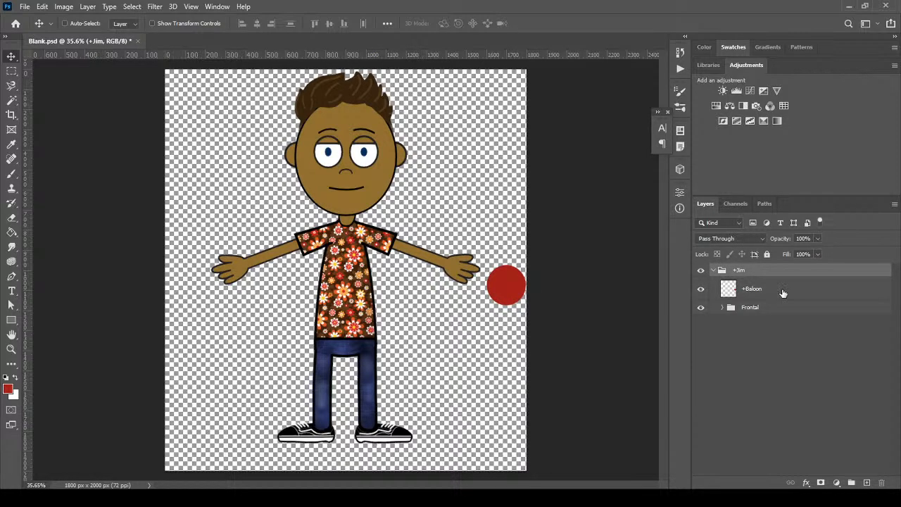
click(782, 293)
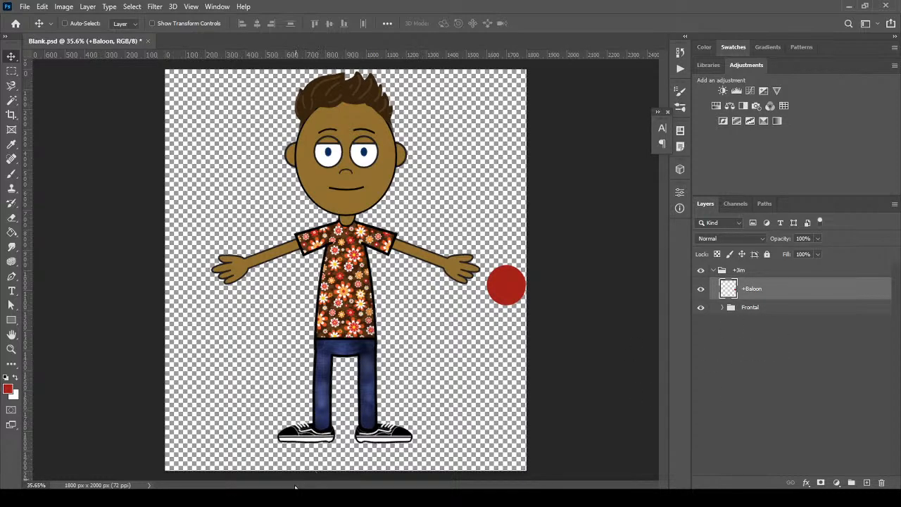
mouse_move(281, 500)
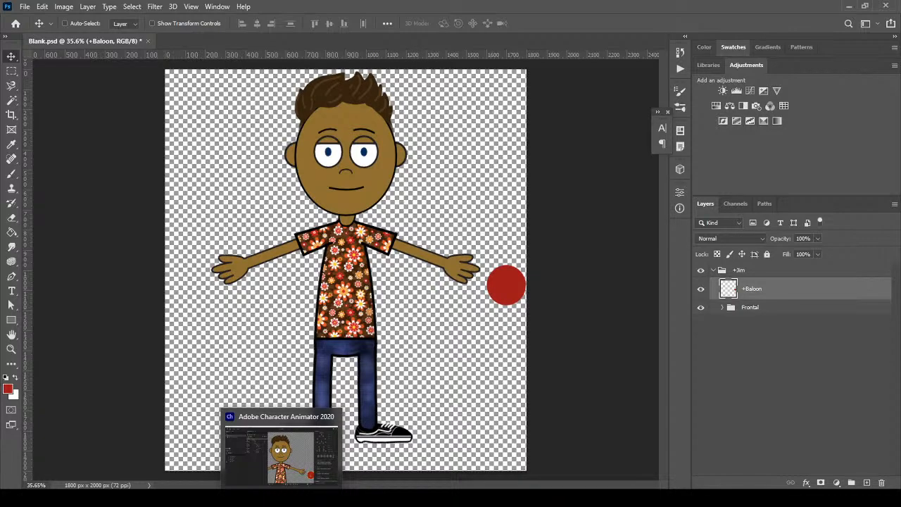
In Character Animator, return to rigging Walking Jim, collapse Frontal, and scroll Baloon's properties to Physics
click(281, 500)
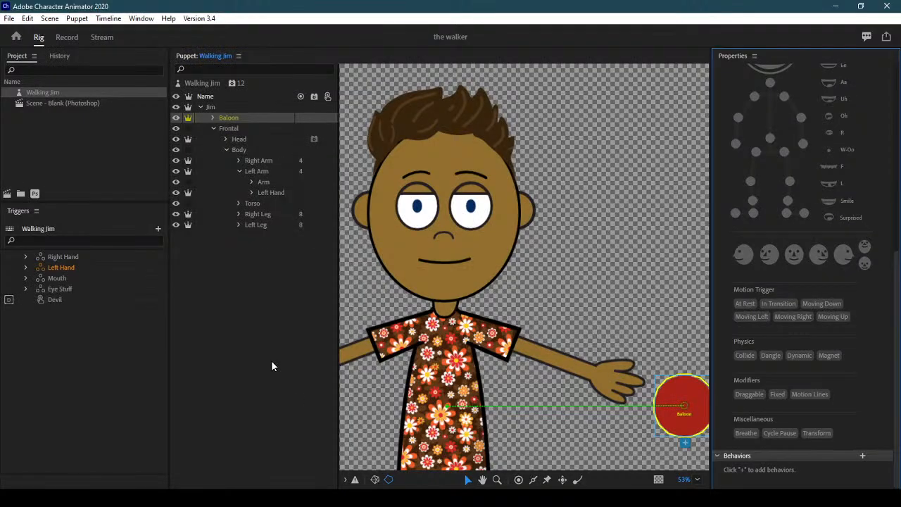
click(68, 38)
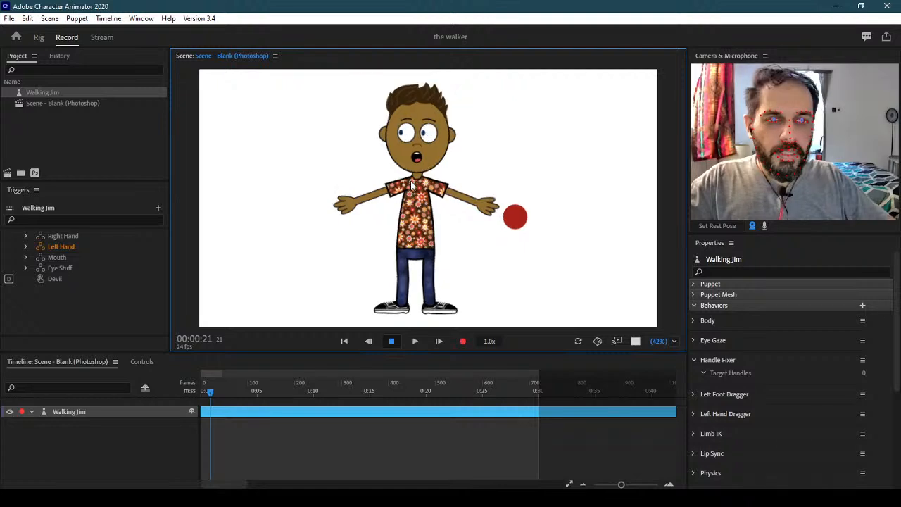
click(412, 184)
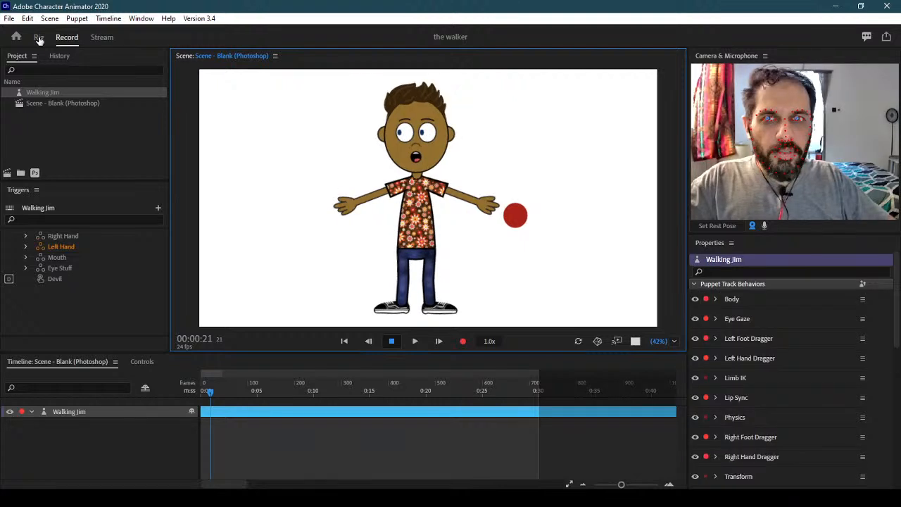
click(39, 37)
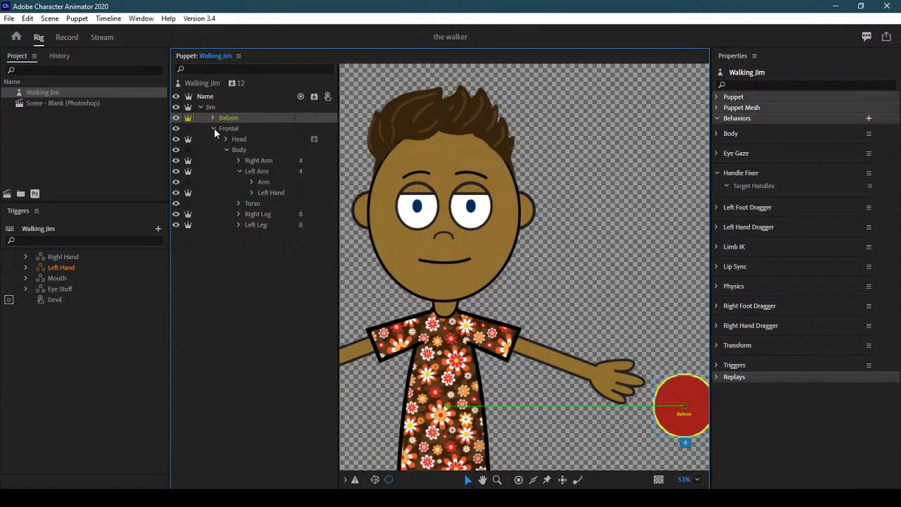
click(214, 128)
click(242, 117)
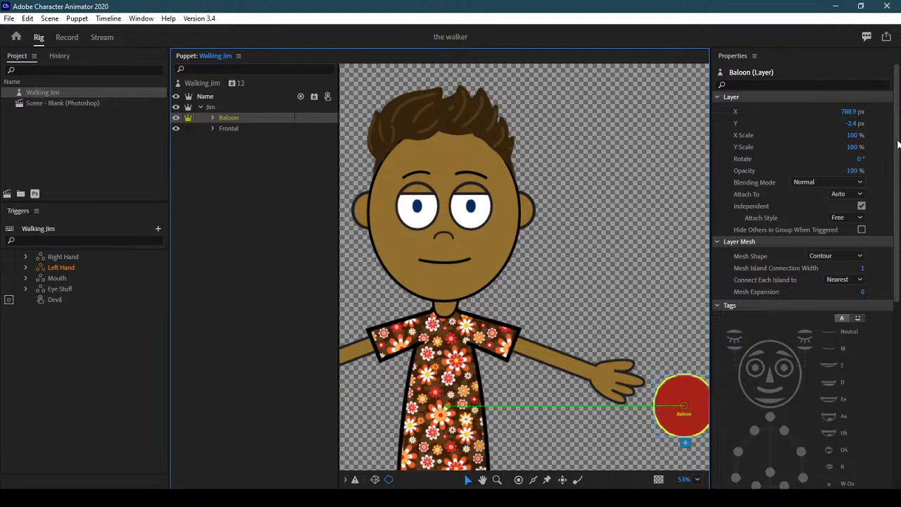
drag(896, 145, 897, 330)
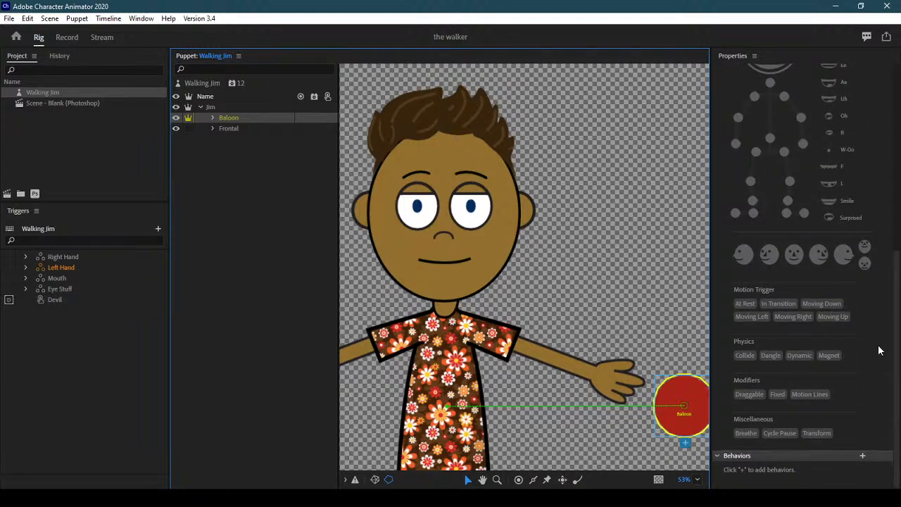
Tag Baloon with Collide and Dynamic physics, test the drop in Record, then return to Photoshop
click(798, 356)
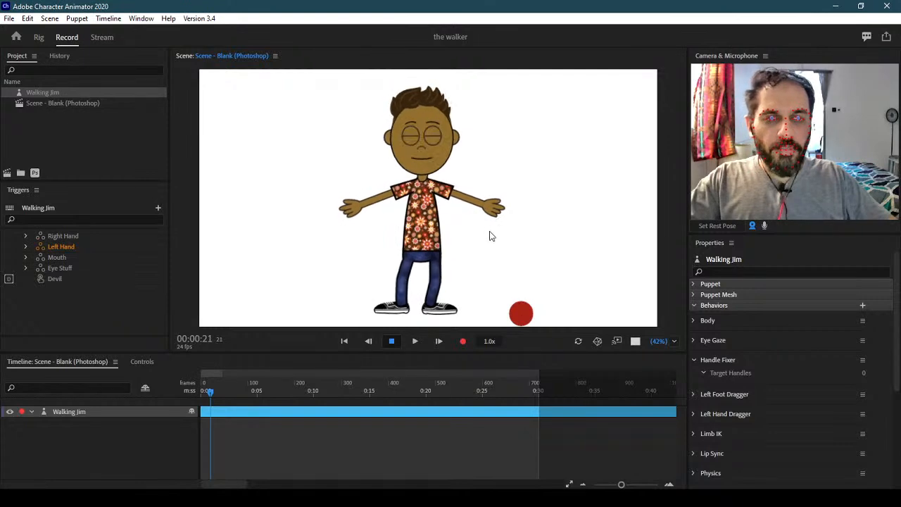
click(453, 249)
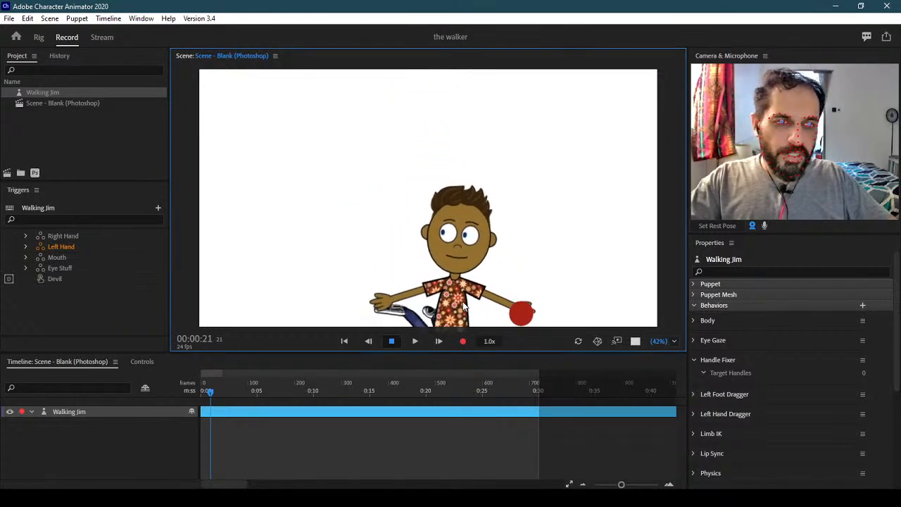
click(39, 37)
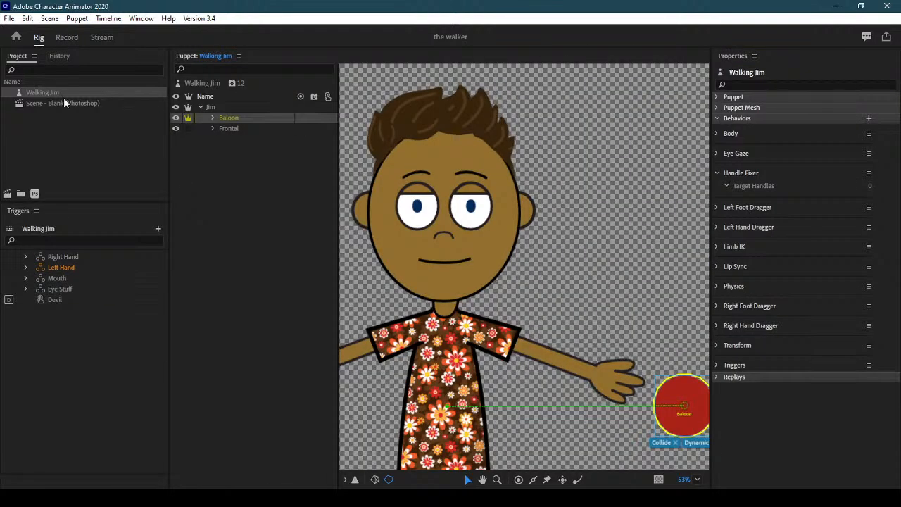
click(65, 38)
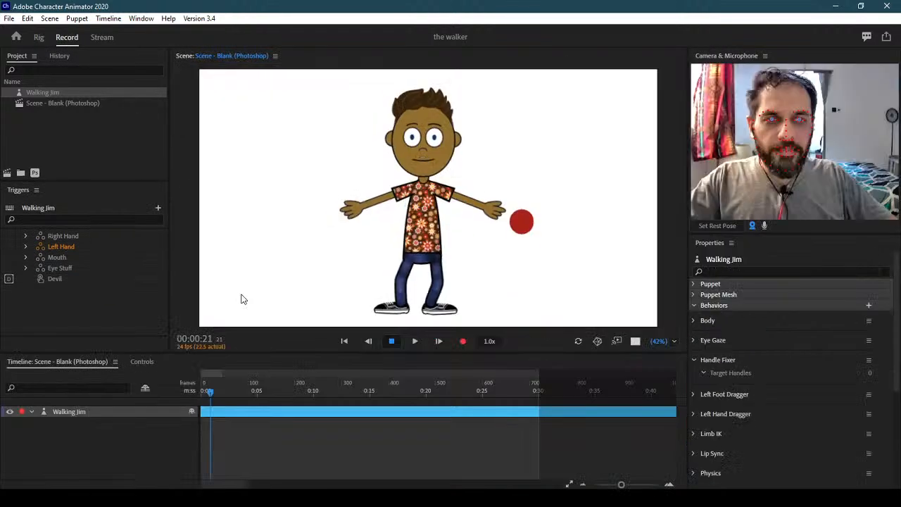
click(39, 36)
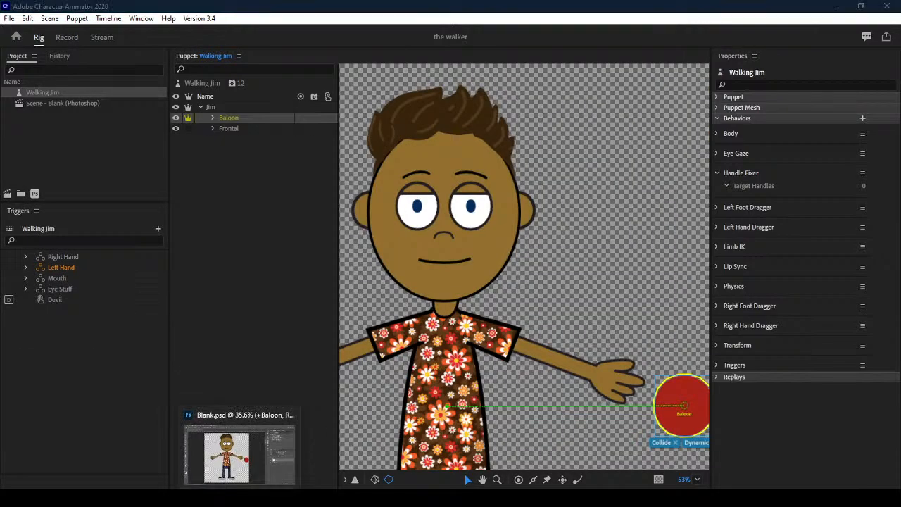
click(239, 498)
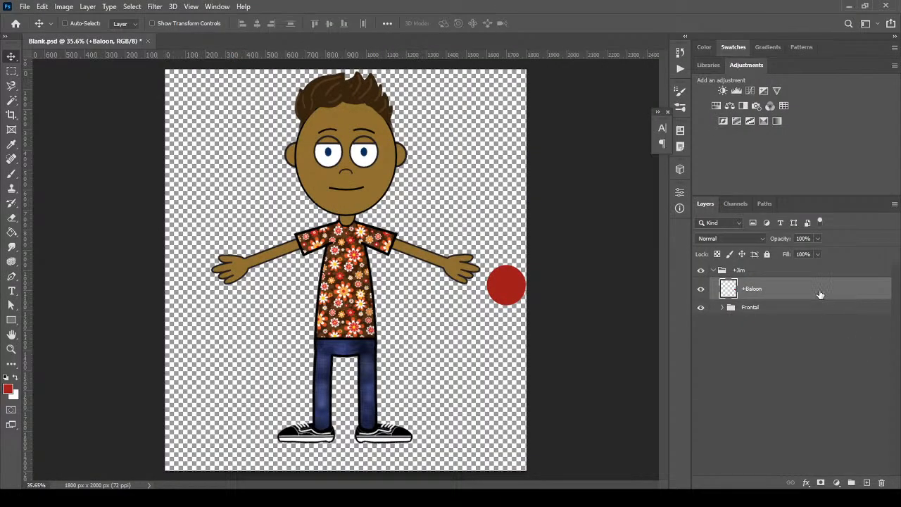
Add a new Layer 1 and move it to the top, above the +Jim group
click(809, 272)
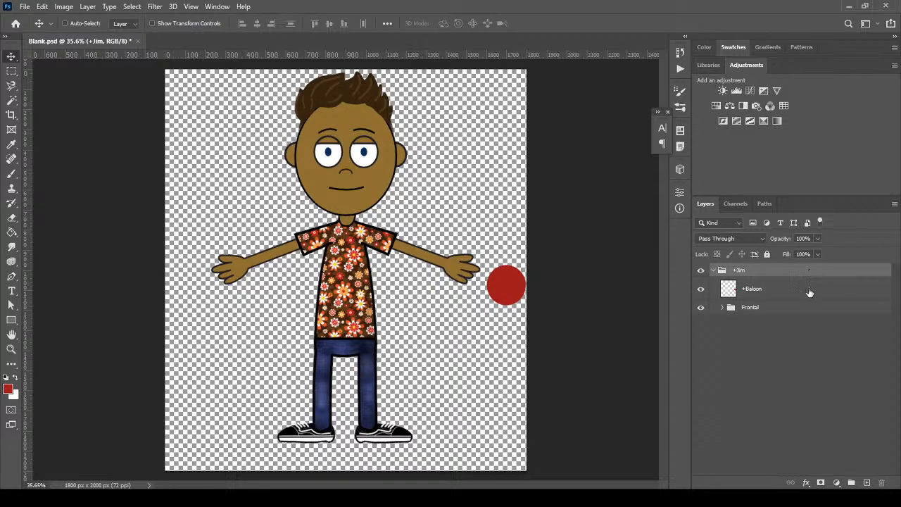
click(814, 312)
click(866, 482)
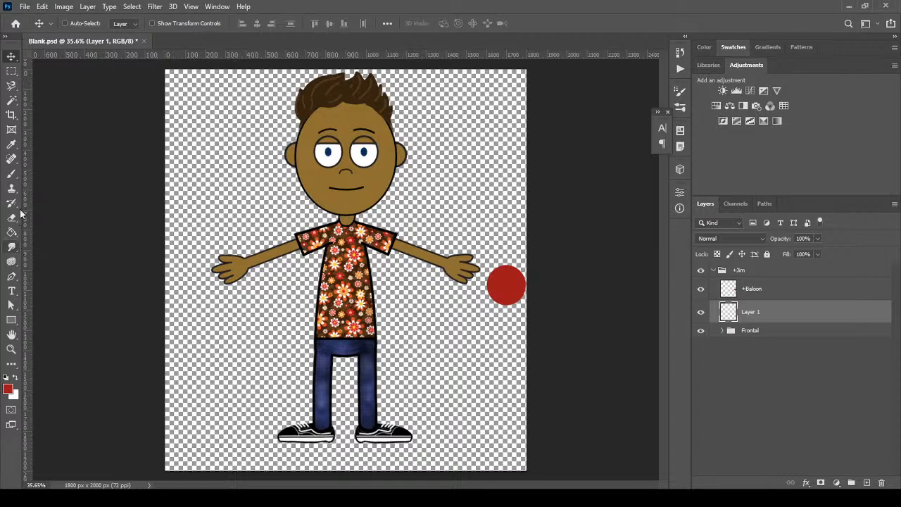
click(11, 321)
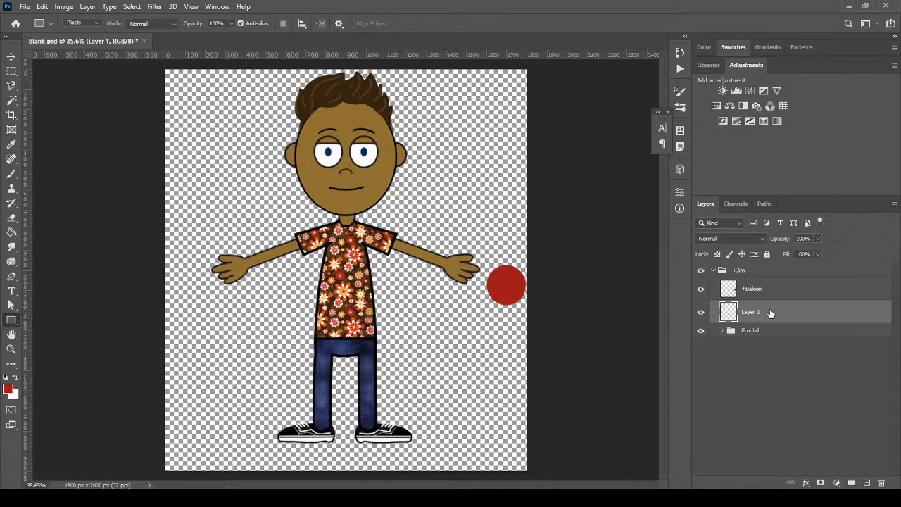
drag(783, 310, 776, 266)
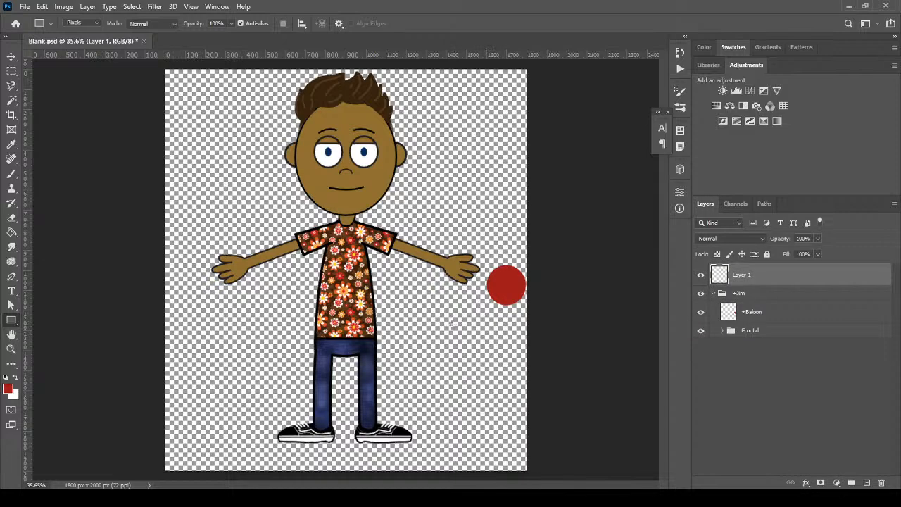
Draw a wide red bar below the ball and slide it flush with the canvas's right edge
drag(442, 325, 563, 350)
click(11, 57)
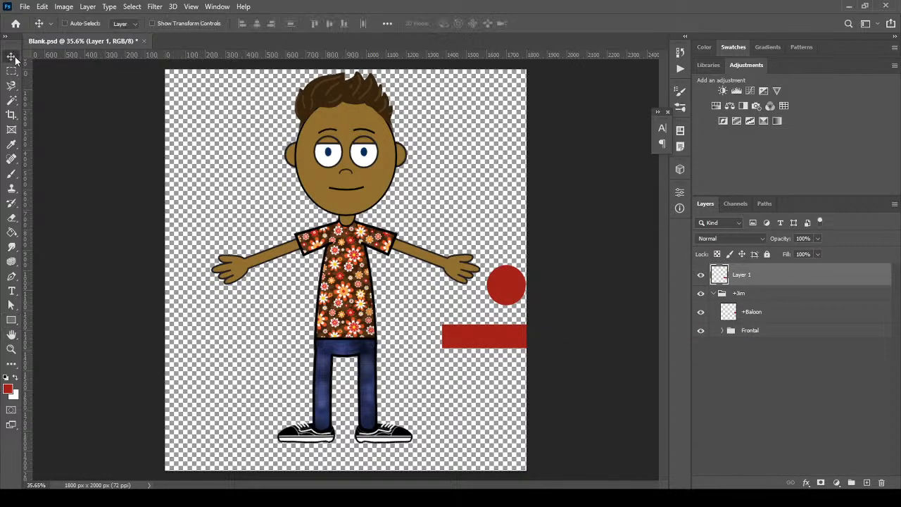
drag(481, 334, 506, 329)
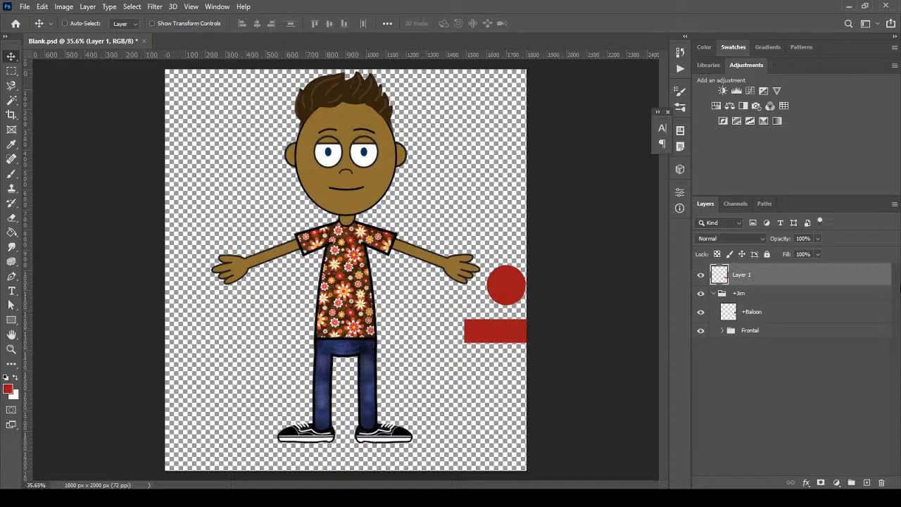
Apply an orange Pattern Overlay layer style to the bar on Layer 1
double_click(872, 279)
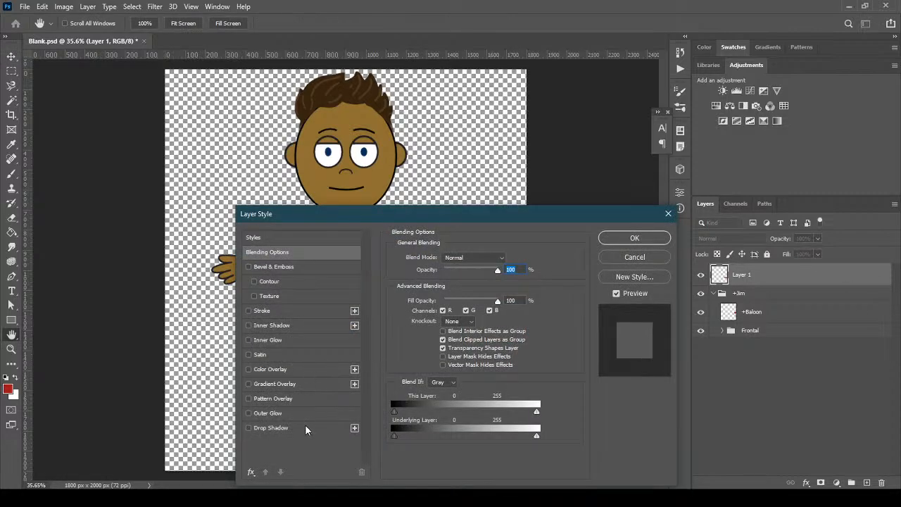
click(306, 398)
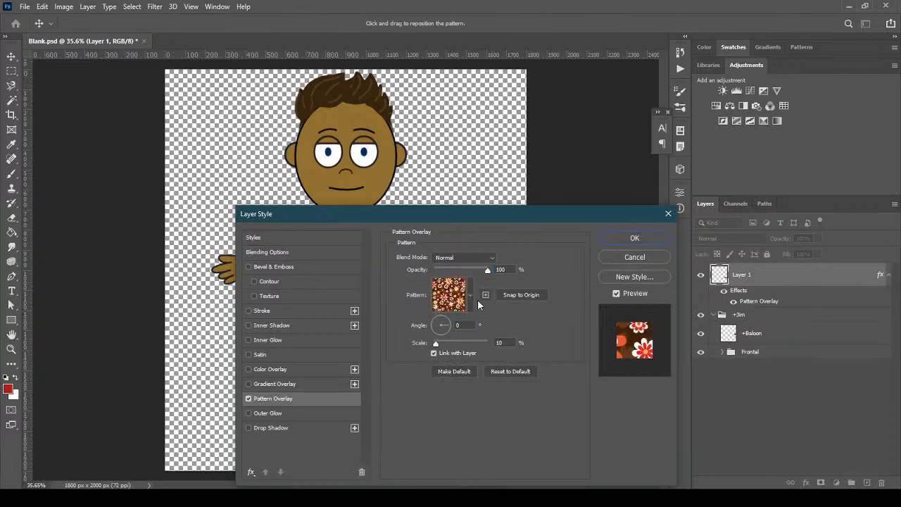
click(470, 297)
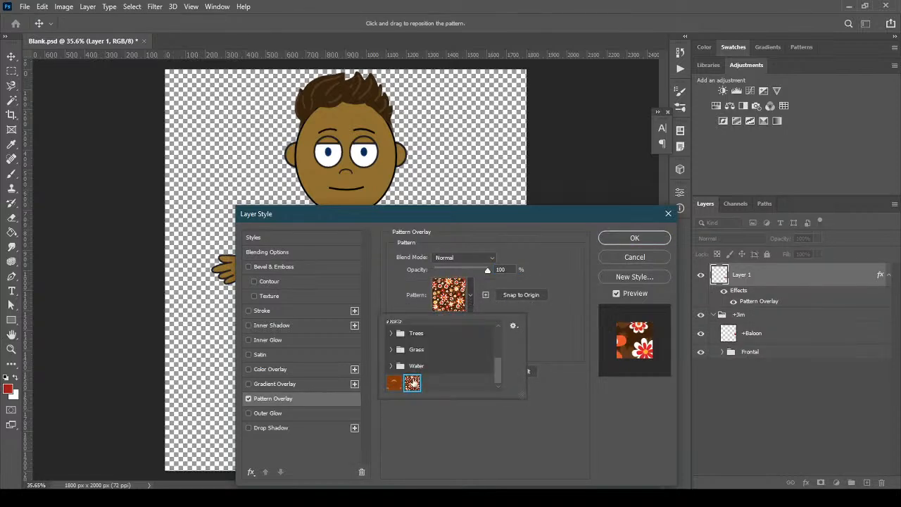
click(393, 382)
click(616, 240)
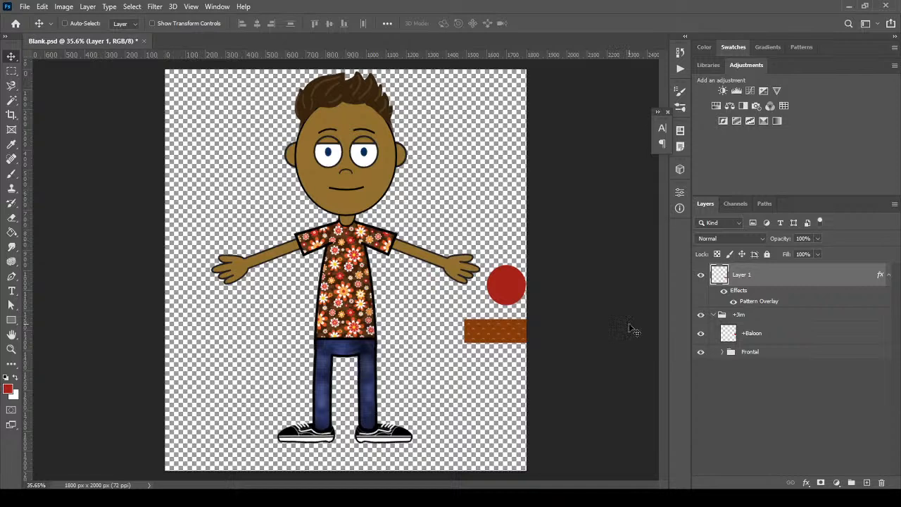
click(888, 276)
Rename Layer 1 to +table
double_click(742, 275)
text(+table)
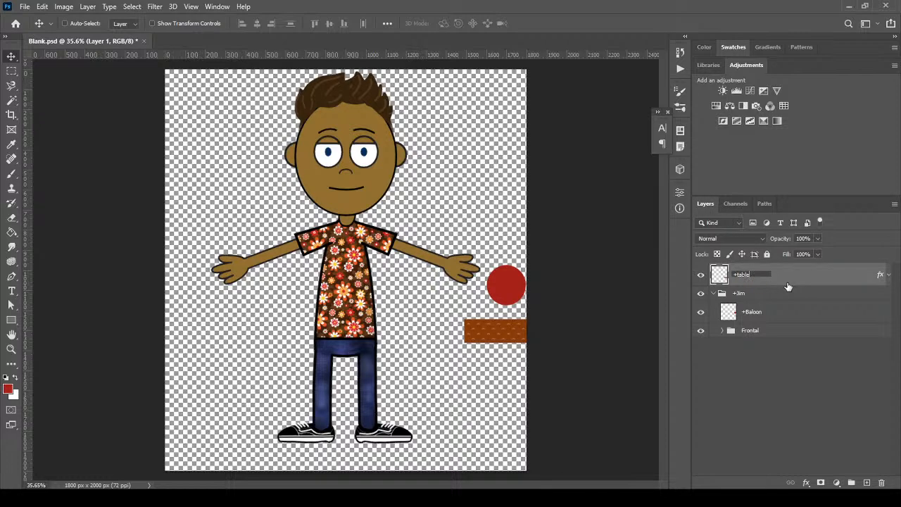
key(Return)
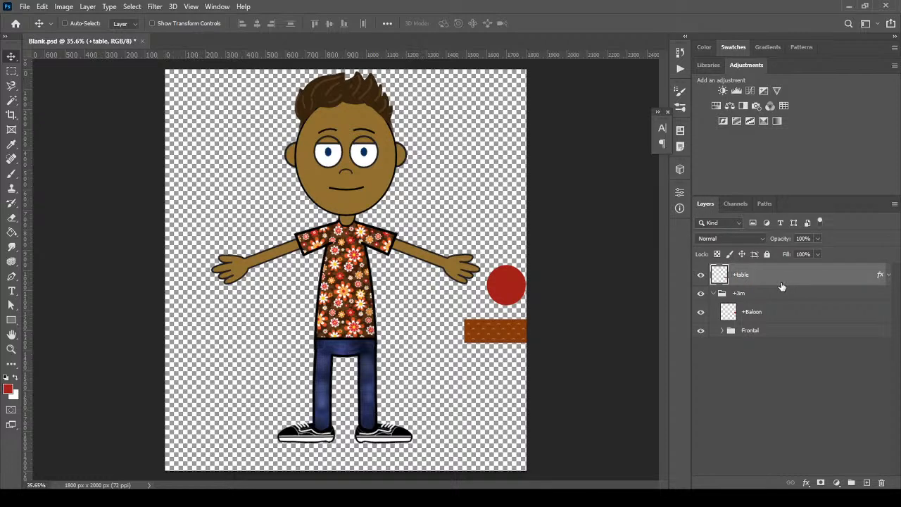
Save Blank.psd, accepting the compatibility warning
click(25, 6)
click(69, 132)
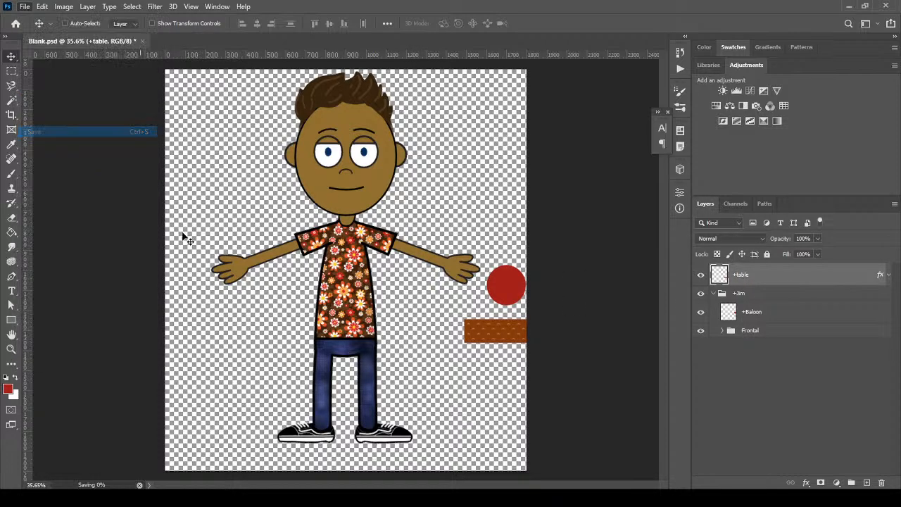
click(460, 198)
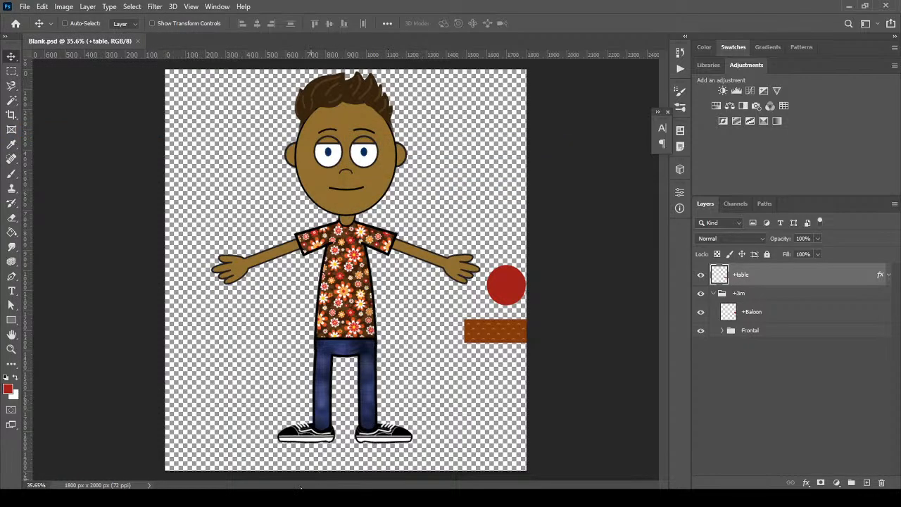
click(307, 498)
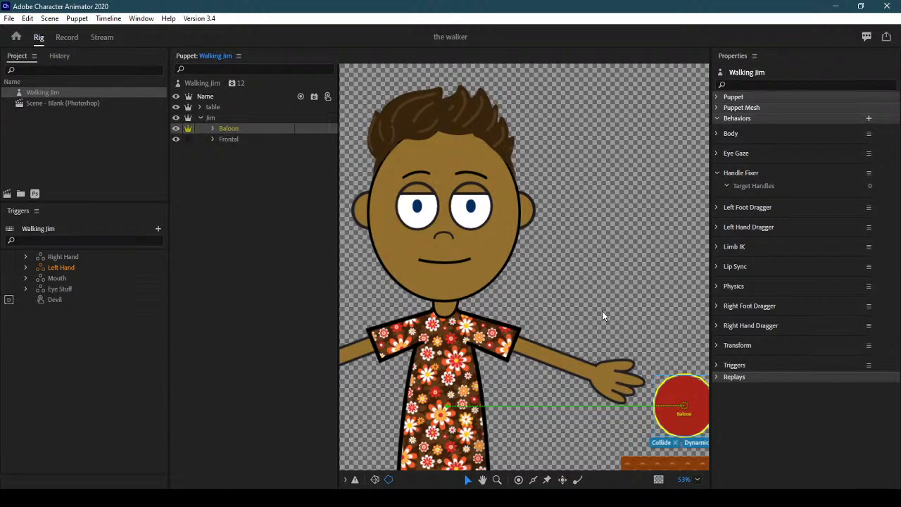
Pan to the ball and table, then preview the reimported puppet in the live scene
drag(594, 297, 572, 208)
click(210, 117)
key(ctrl+3)
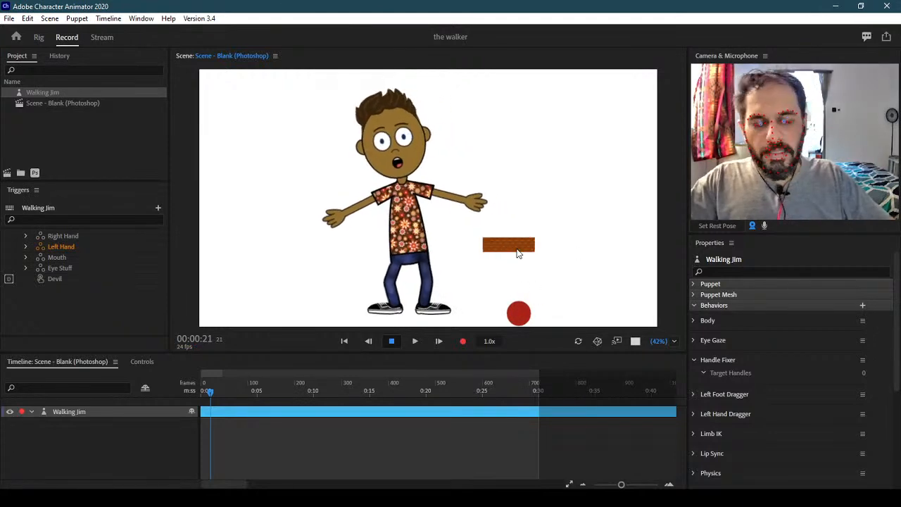
Back in Rig, select the table layer and scroll Properties to its tags
click(40, 38)
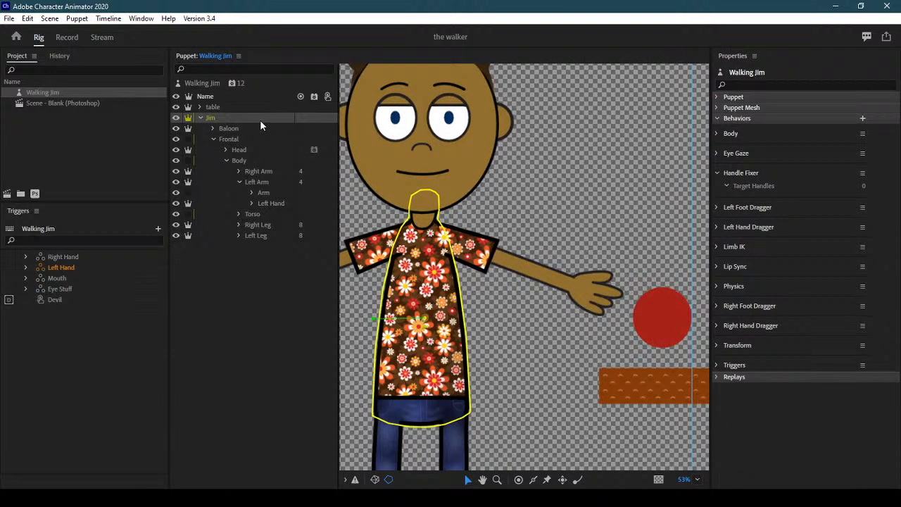
click(235, 107)
drag(897, 227, 897, 415)
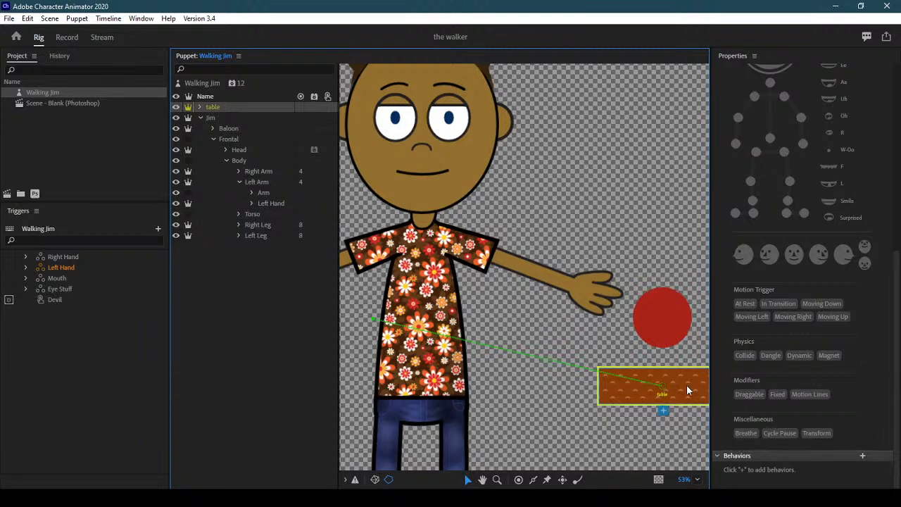
Give the table layer Collide physics and test the ball resting on it in Record
click(743, 356)
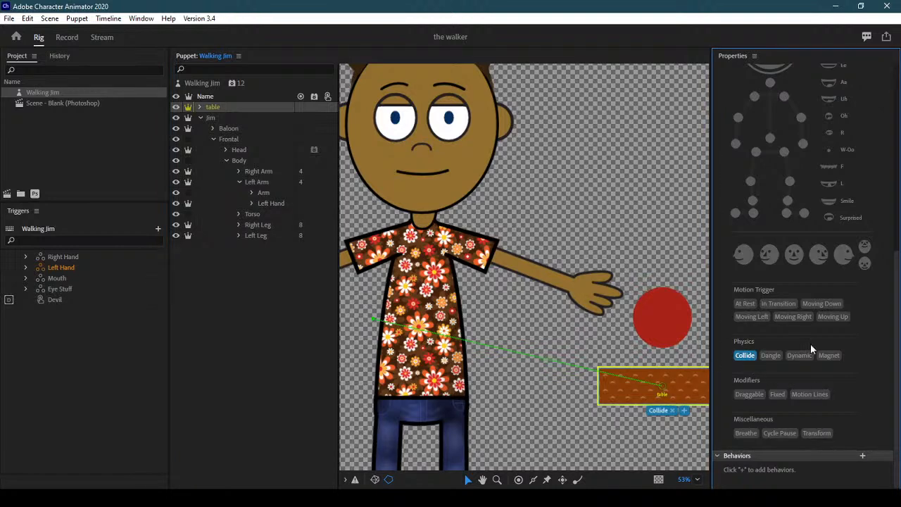
click(224, 106)
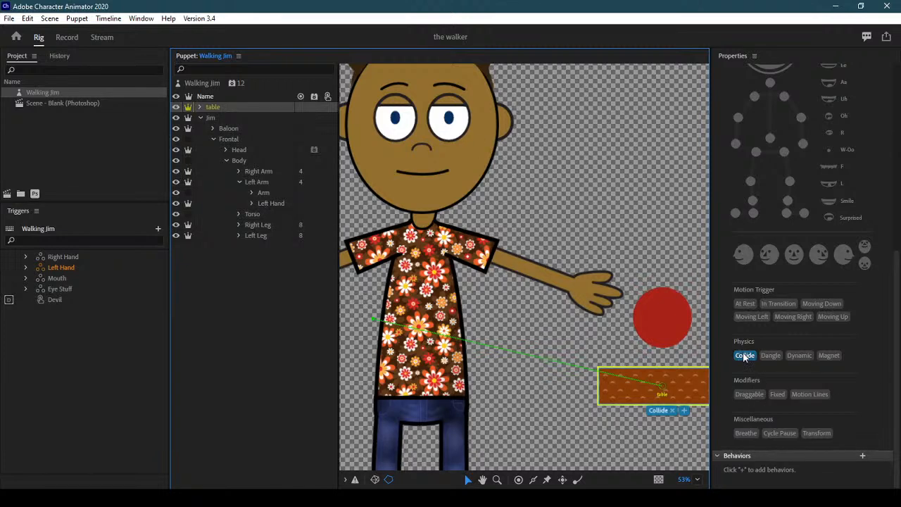
click(67, 37)
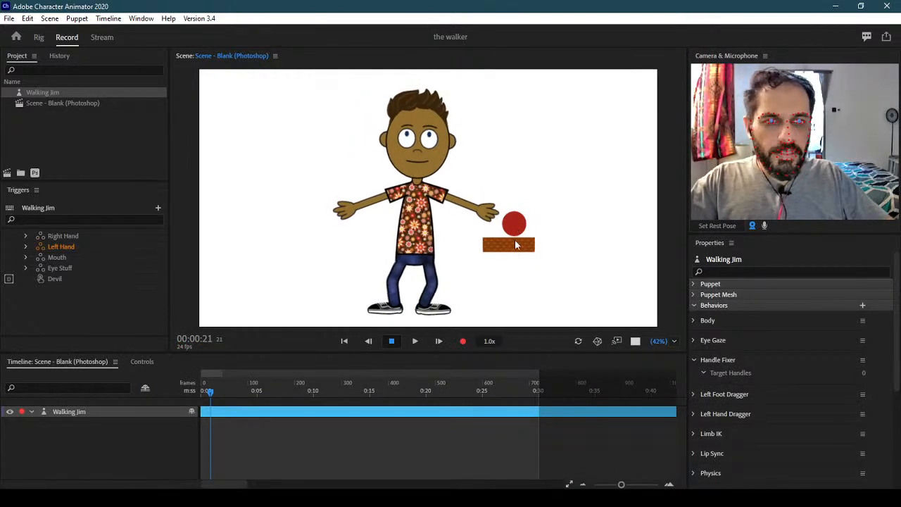
Return to Rig, collapse the Body and Frontal groups, and select the Baloon layer
click(513, 233)
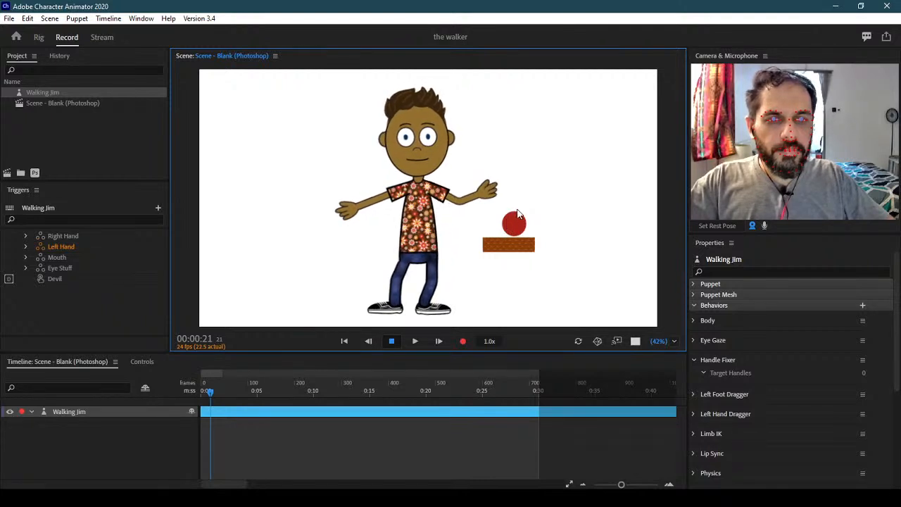
click(486, 205)
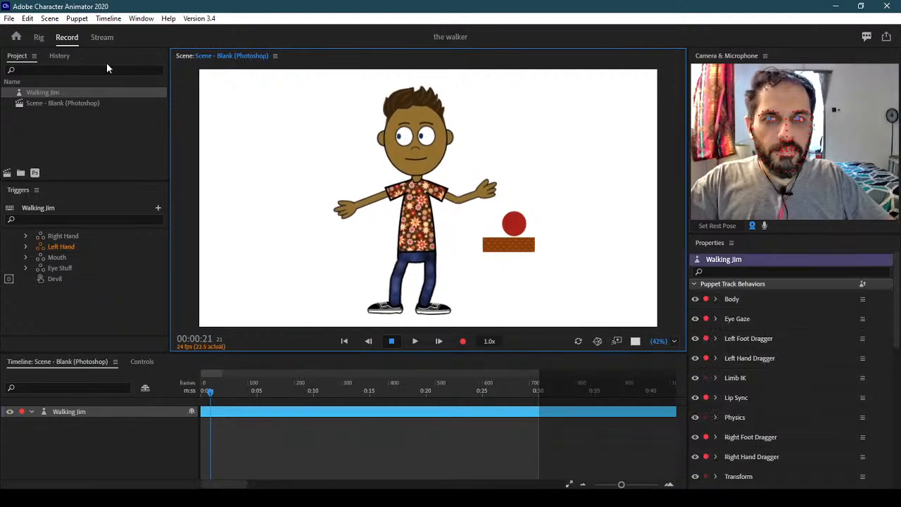
click(40, 39)
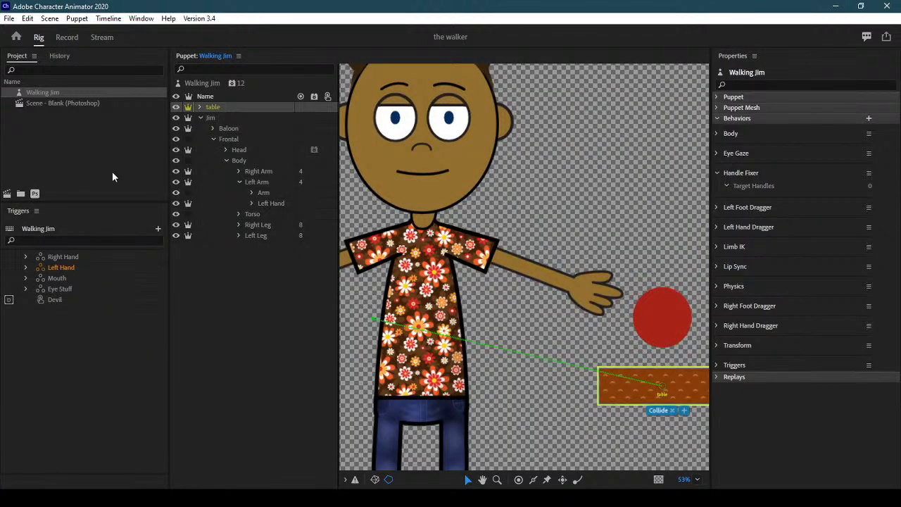
click(226, 160)
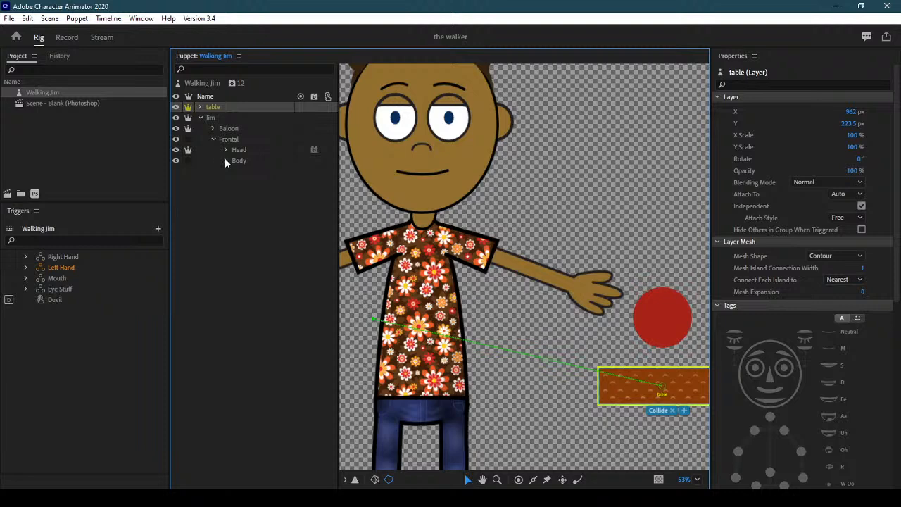
click(213, 138)
click(228, 129)
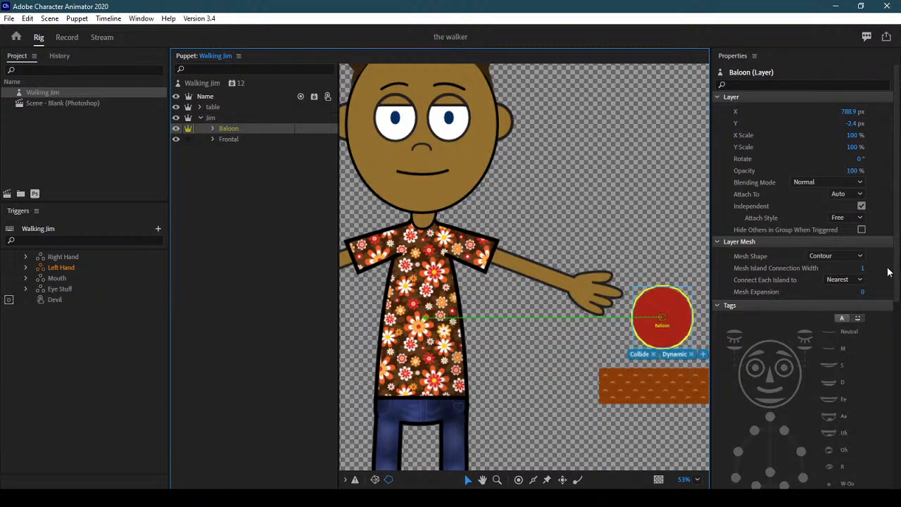
Add the Magnet physics tag to Baloon, then select and expand the Frontal group
scroll(802, 267, down, 5)
scroll(803, 268, down, 2)
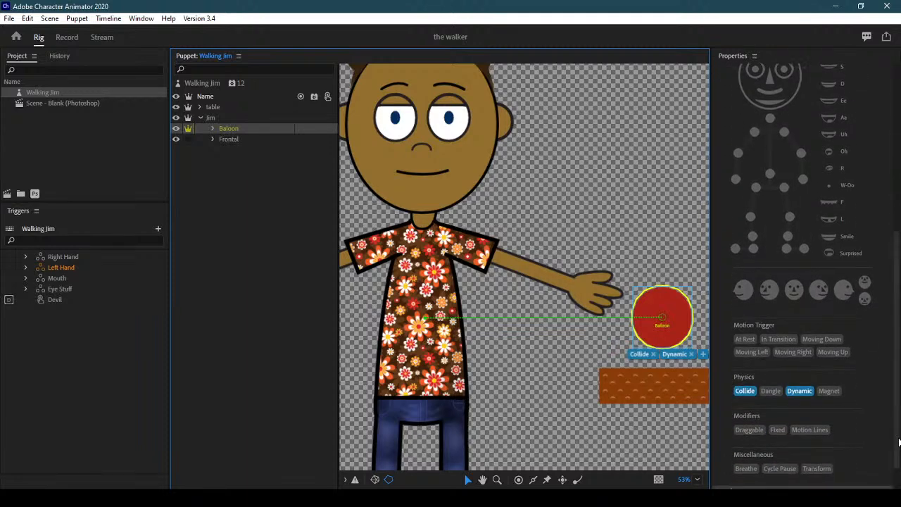
click(830, 391)
click(830, 391)
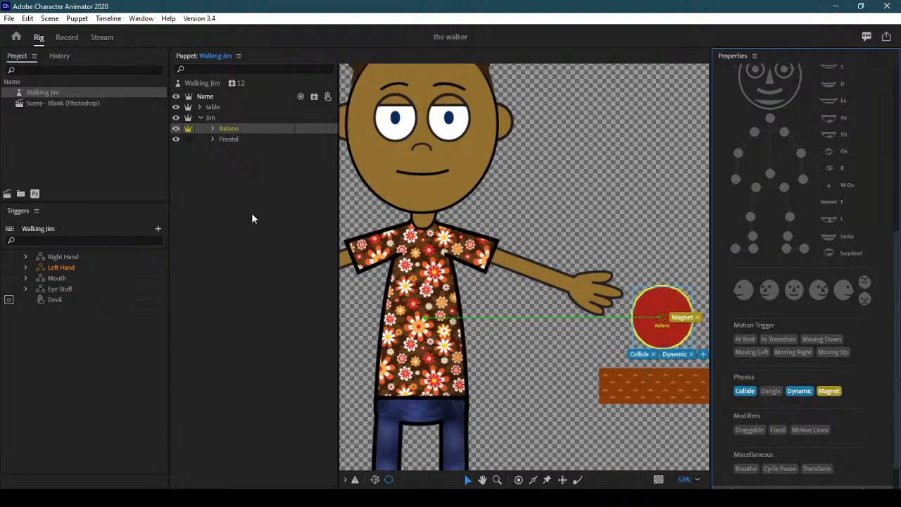
click(234, 138)
click(212, 139)
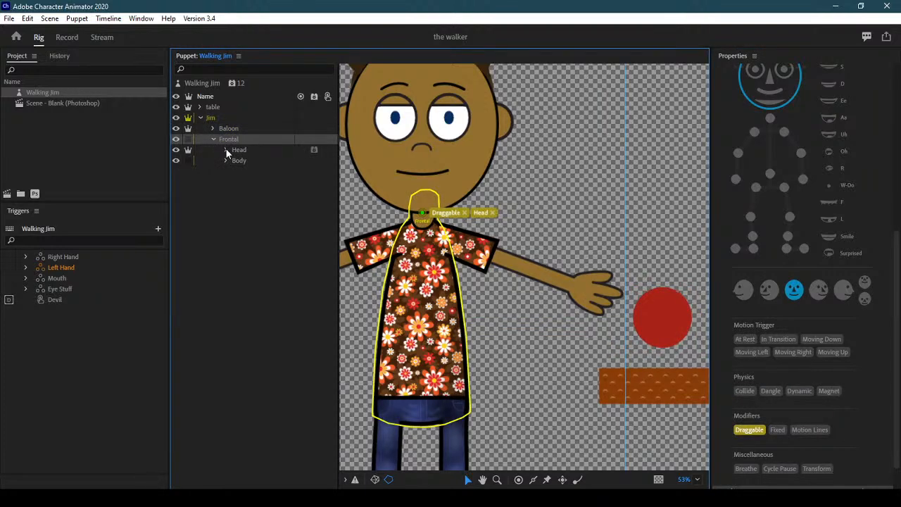
Expand the Body group and select the Left Hand layer
click(226, 160)
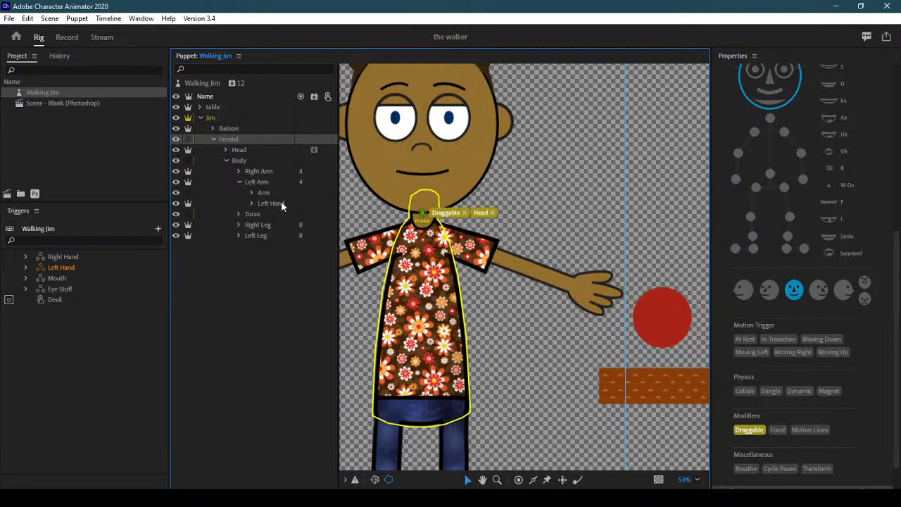
click(261, 203)
click(252, 203)
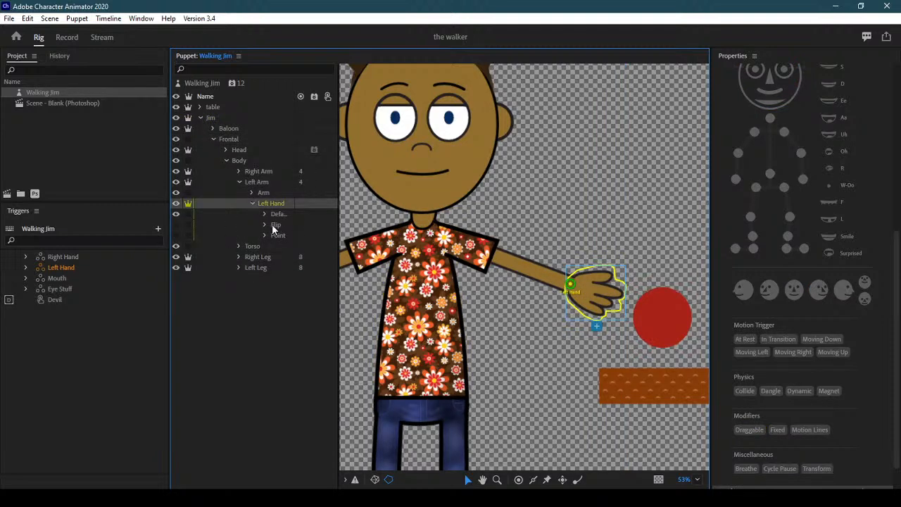
click(253, 202)
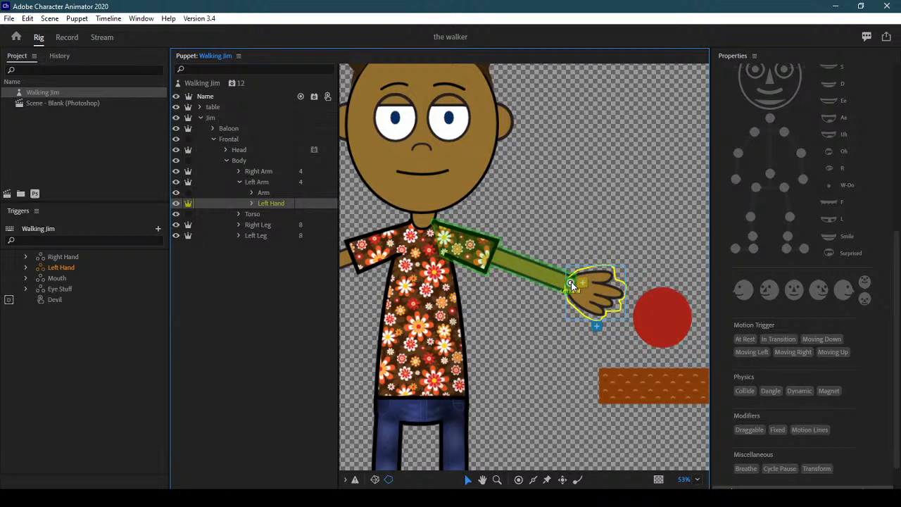
Tag the left hand's handle as a Magnet and switch to Record to test it
click(591, 287)
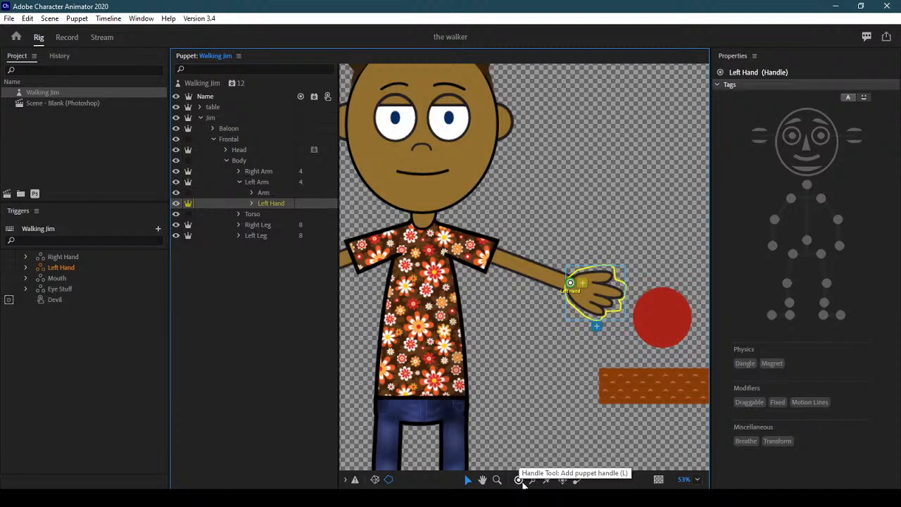
click(775, 364)
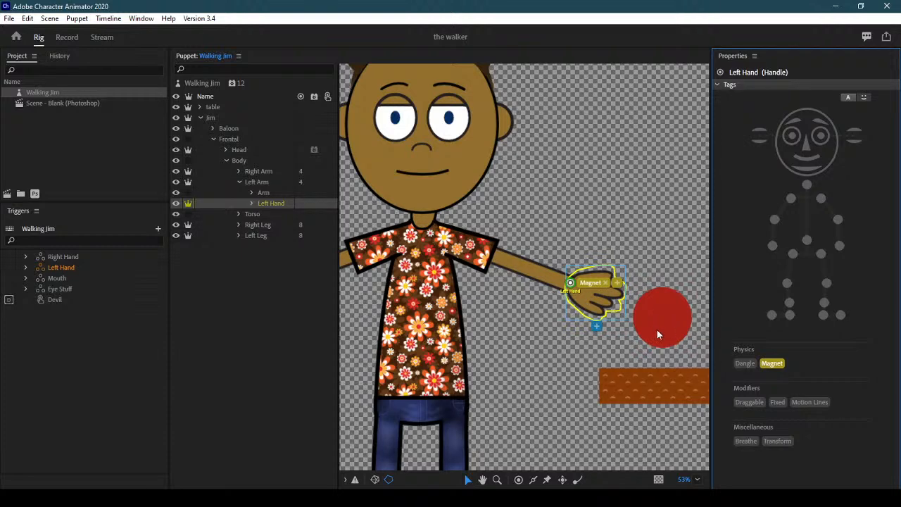
click(67, 37)
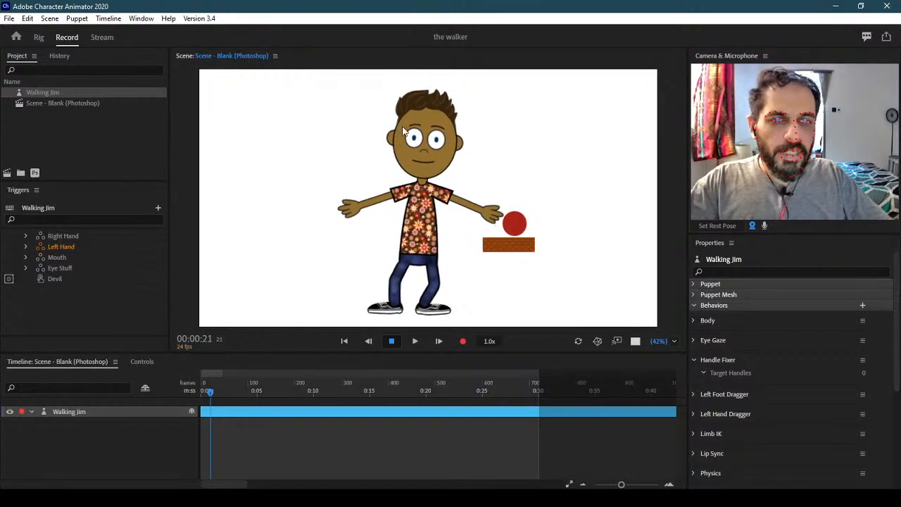
Run a face-tracking test in the live Scene panel, then go back to the Walking Jim rig
click(498, 224)
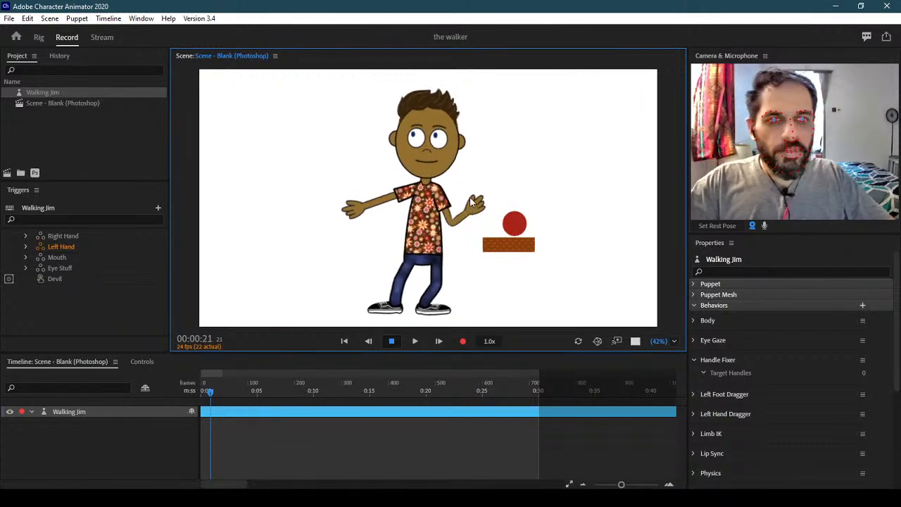
click(42, 40)
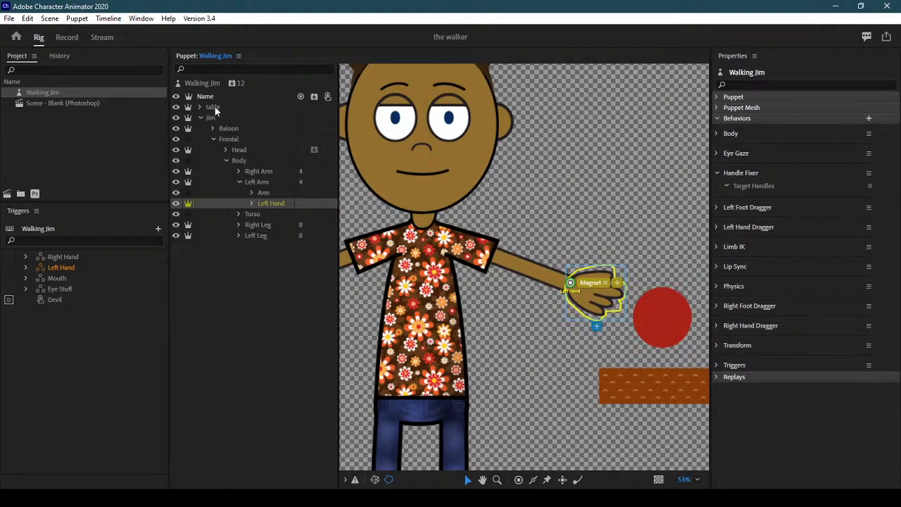
Add a Magnets behavior to Walking Jim and set it to attach with Weld
click(204, 82)
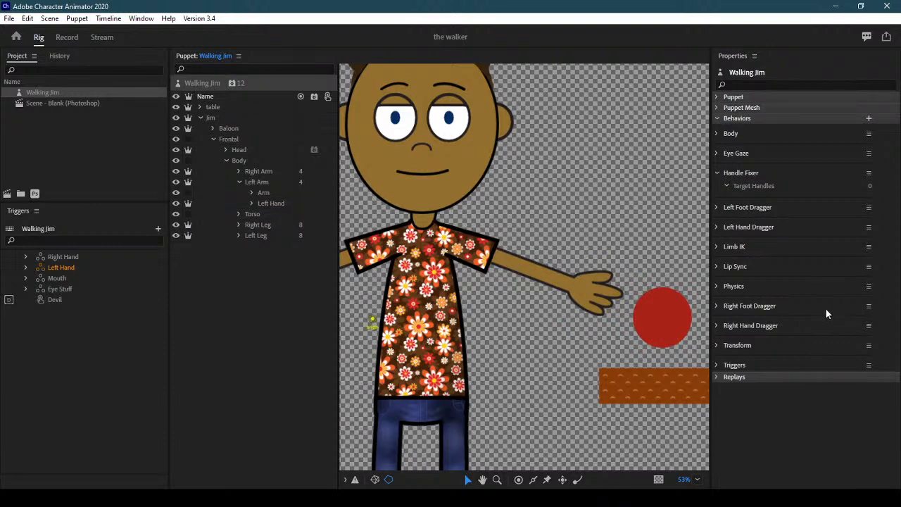
click(717, 173)
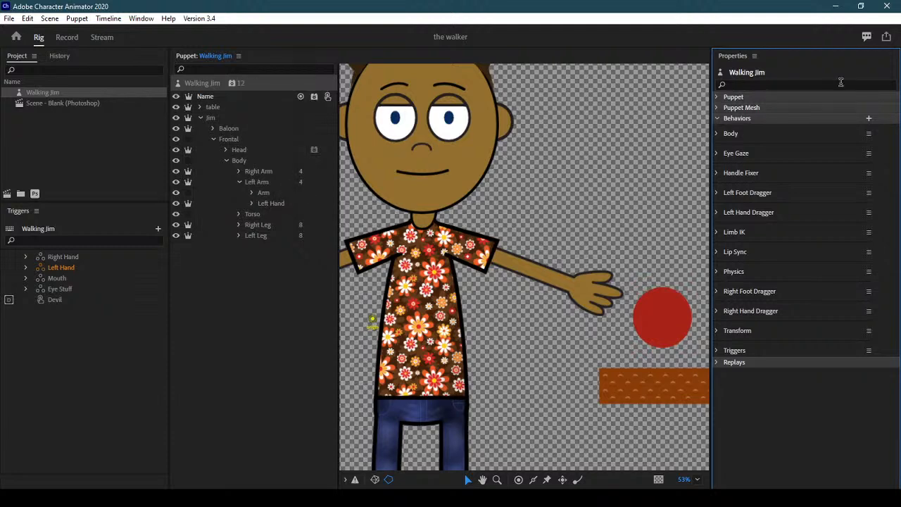
click(865, 121)
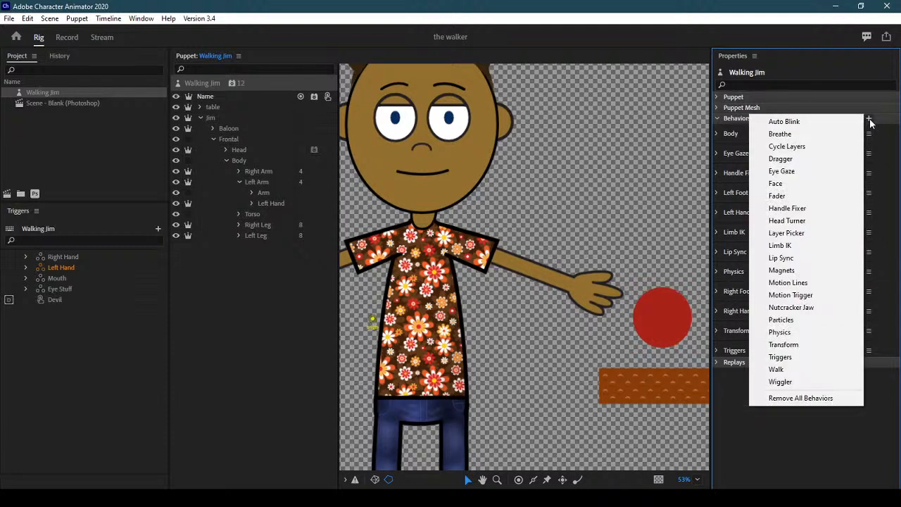
click(816, 268)
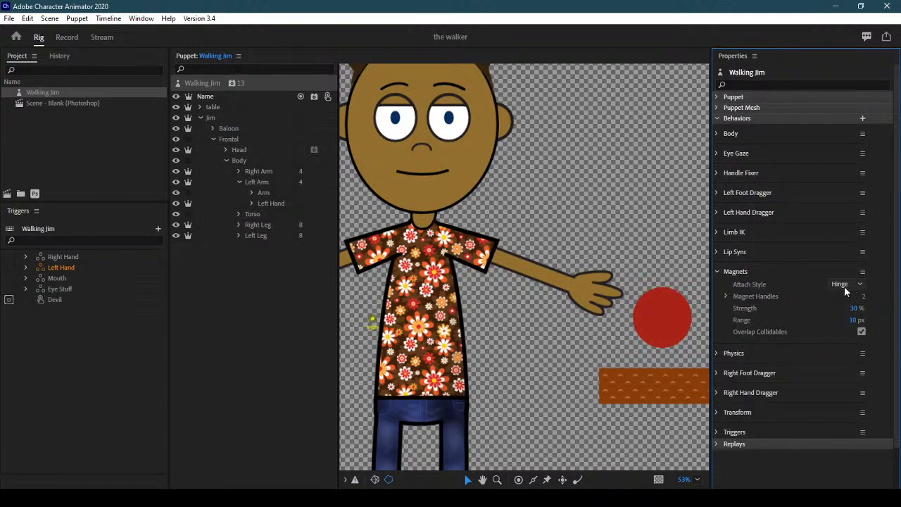
click(841, 285)
click(853, 294)
Review the Magnets settings (30% strength, 10 px range) and switch to Record
click(718, 271)
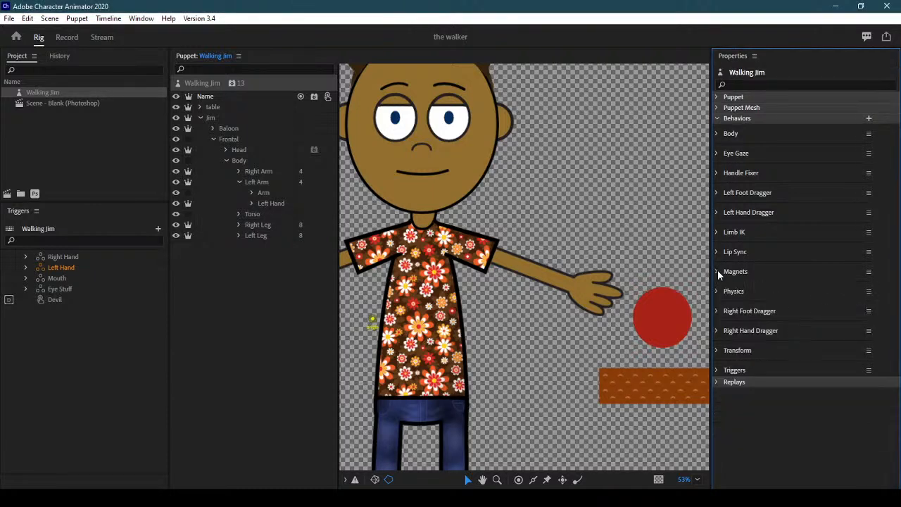
click(717, 271)
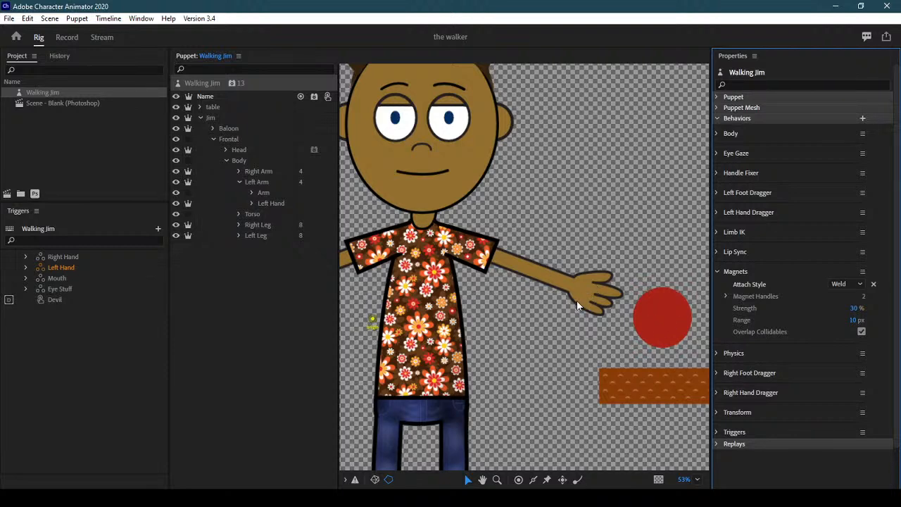
click(58, 38)
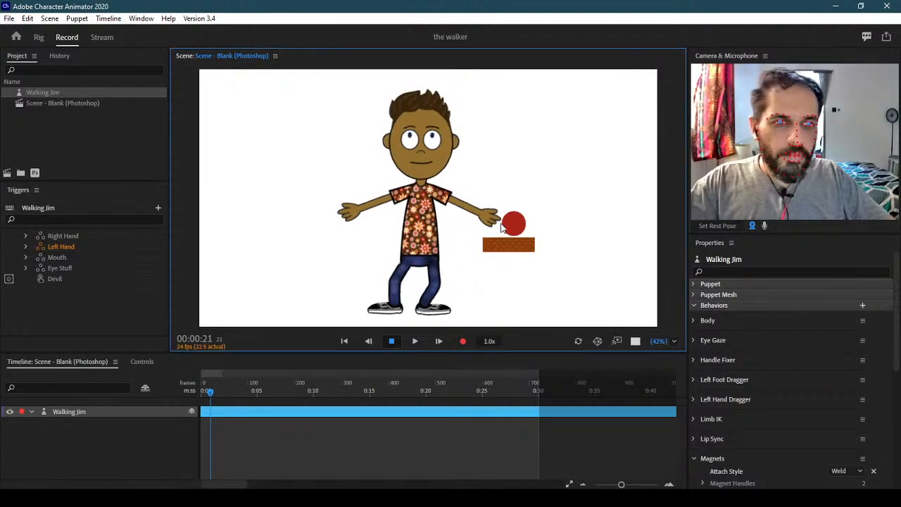
Drag Jim's left hand onto the red ball, then return to the Rig workspace
drag(502, 225, 519, 238)
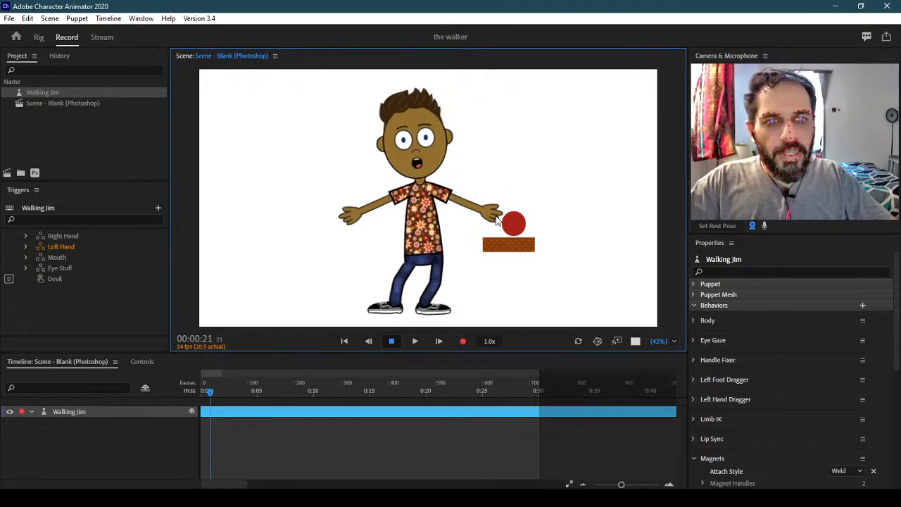
click(40, 43)
click(40, 42)
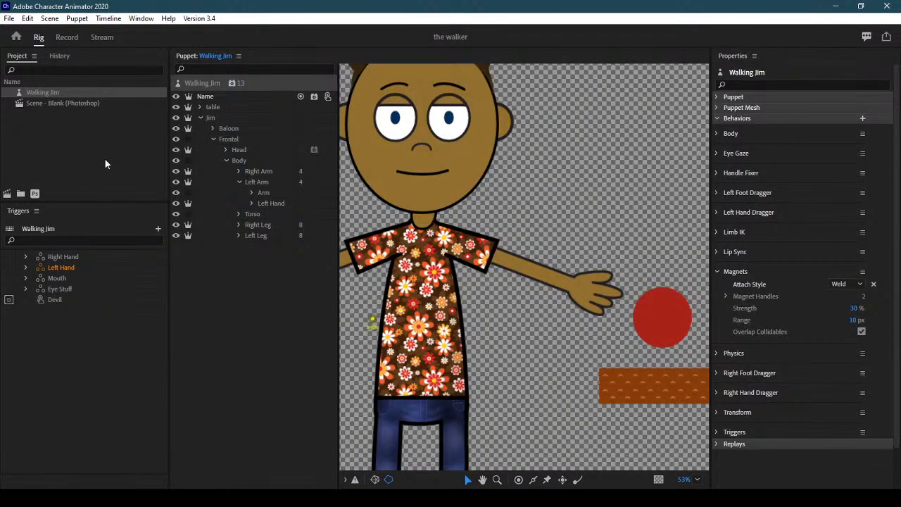
Remove the Baloon layer's Magnet tag and give it a centre handle tagged Magnet
click(226, 161)
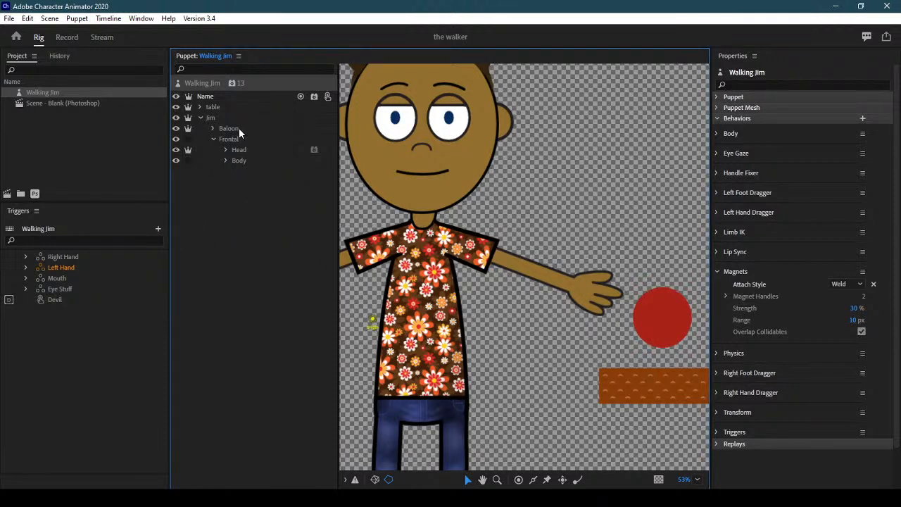
click(238, 128)
drag(897, 283, 898, 459)
click(828, 377)
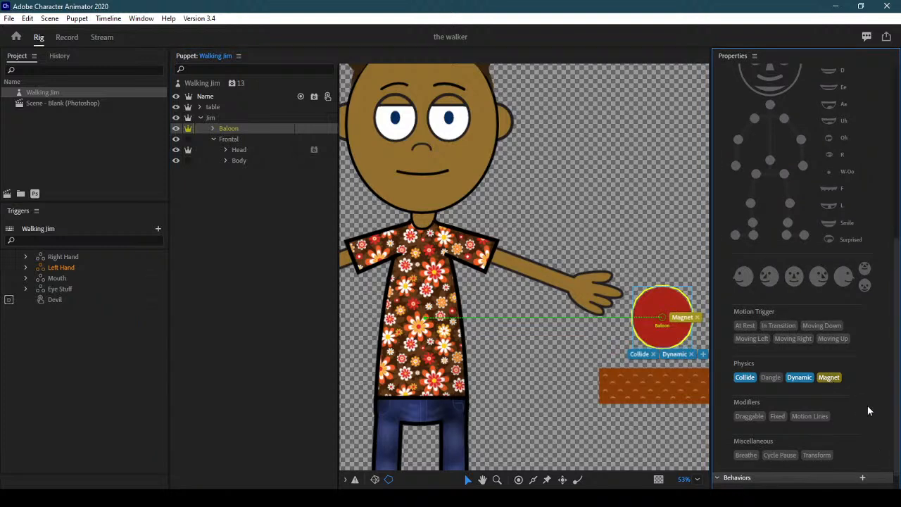
click(518, 480)
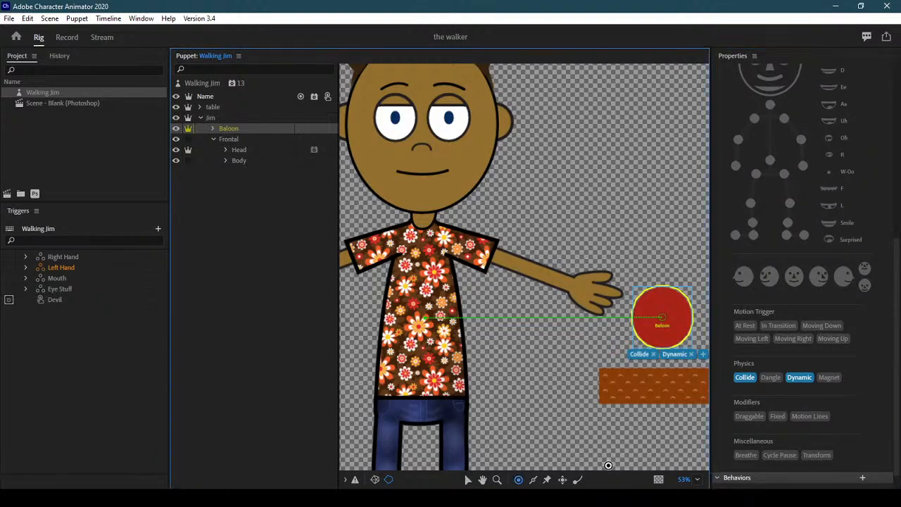
click(668, 328)
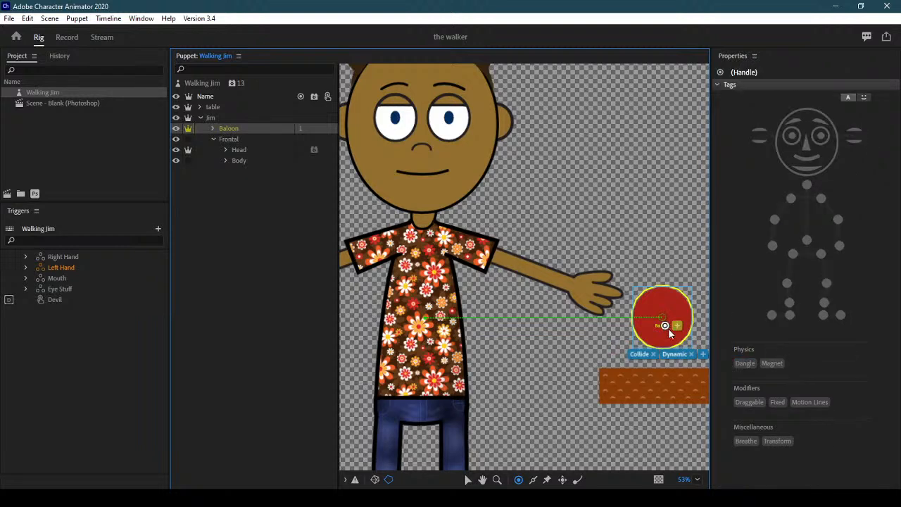
drag(667, 328, 663, 318)
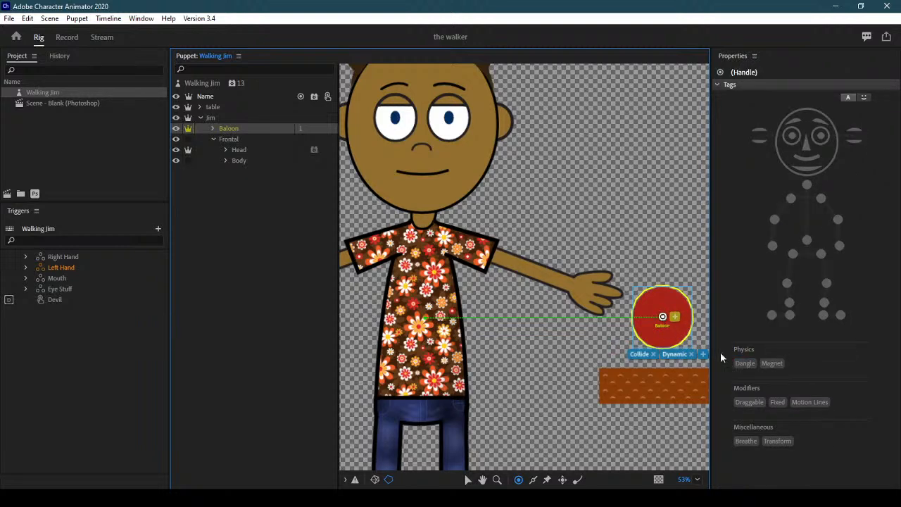
click(771, 363)
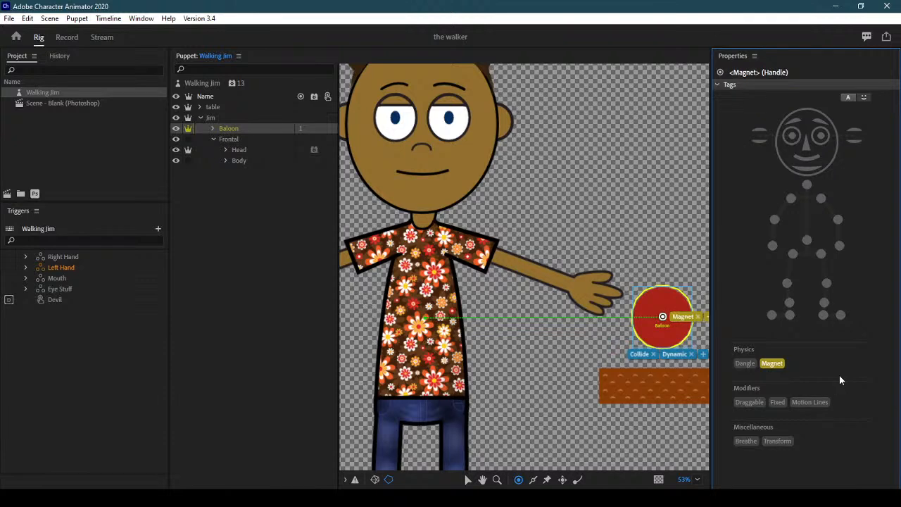
Move the Left Hand's Magnet tag from its layer to its handle, then grab the hand in Record
click(245, 162)
click(225, 161)
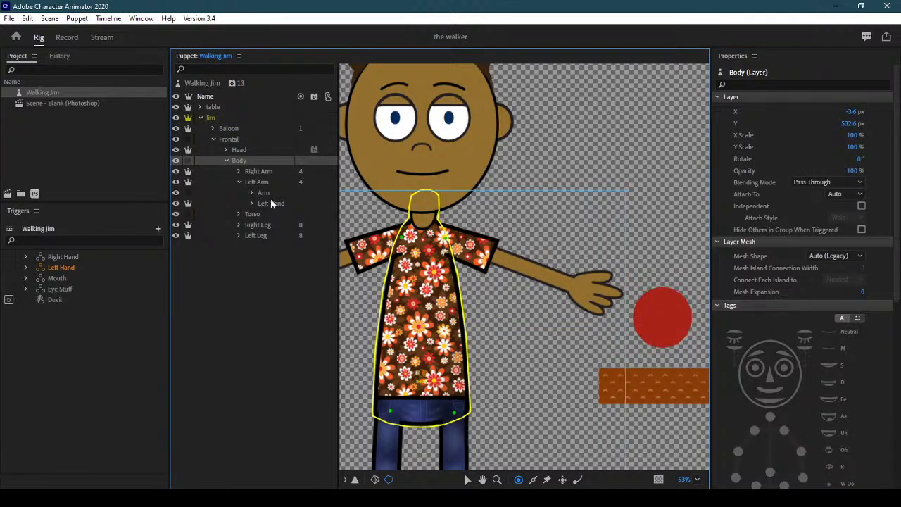
click(272, 203)
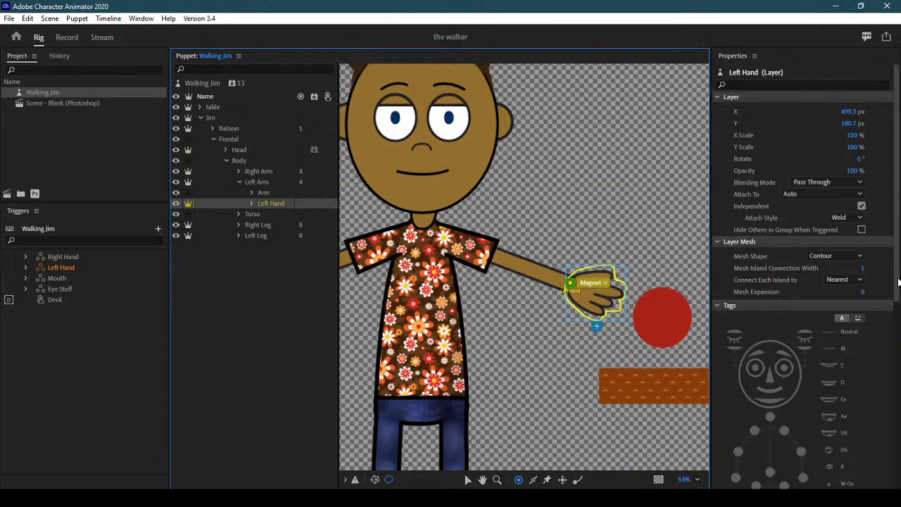
scroll(802, 281, down, 5)
scroll(802, 282, down, 2)
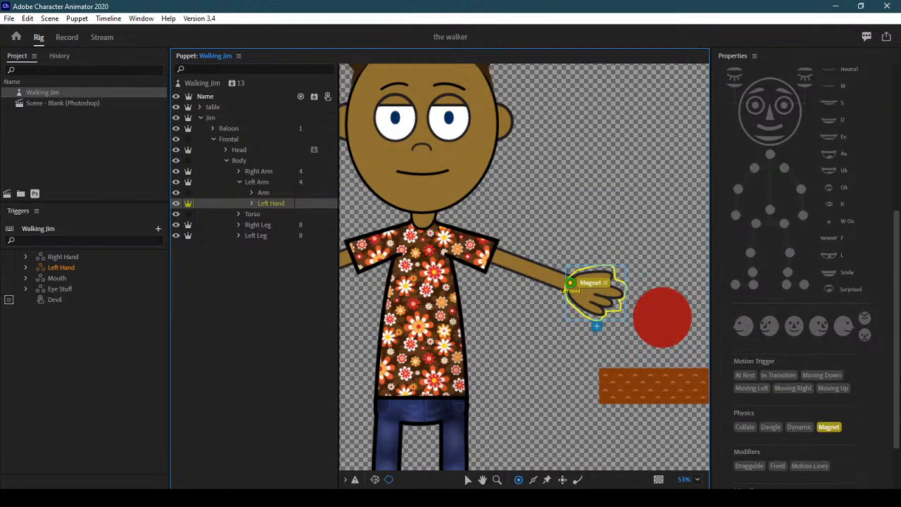
click(829, 425)
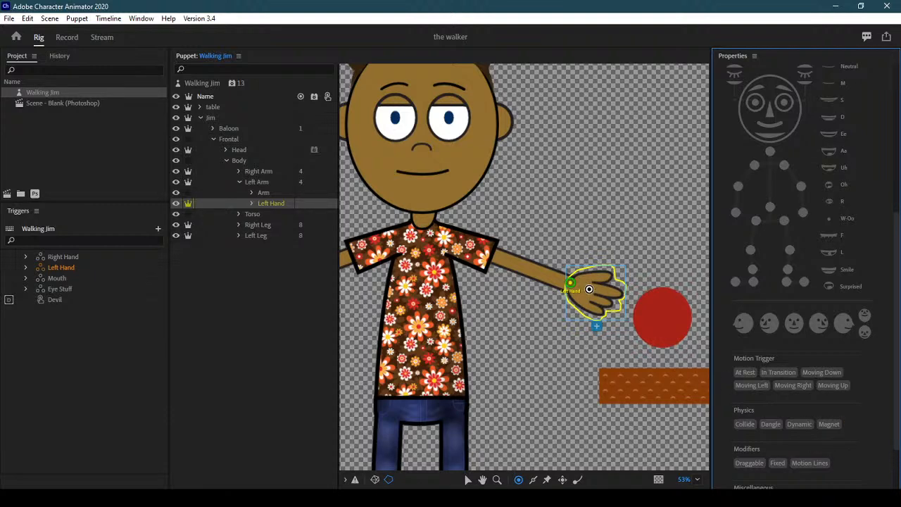
click(589, 288)
click(774, 363)
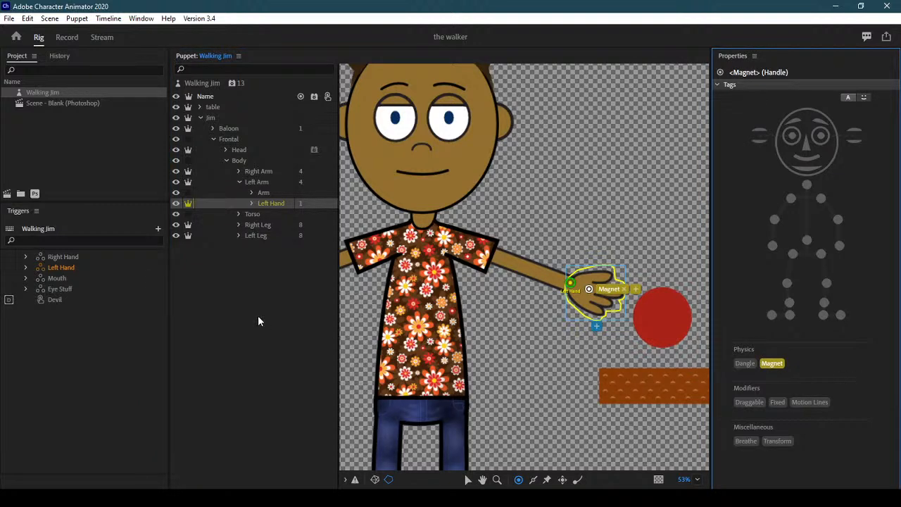
click(70, 39)
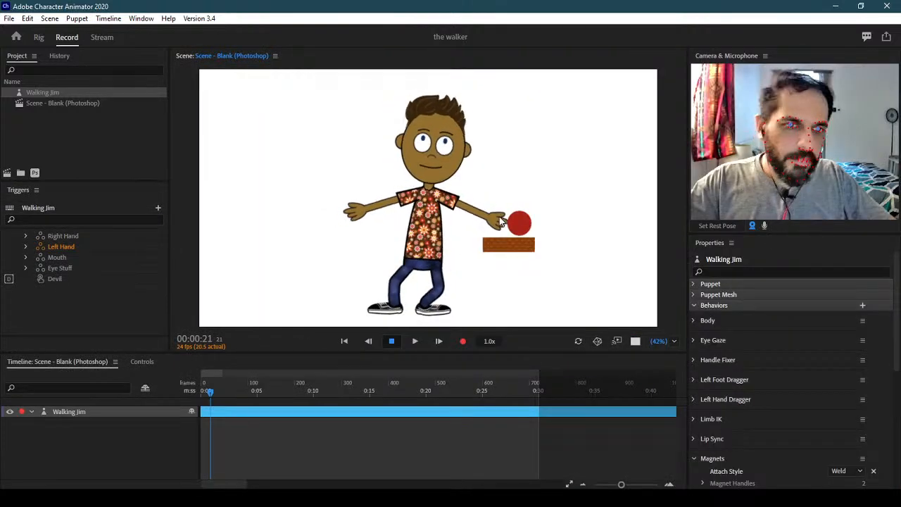
drag(501, 221, 474, 194)
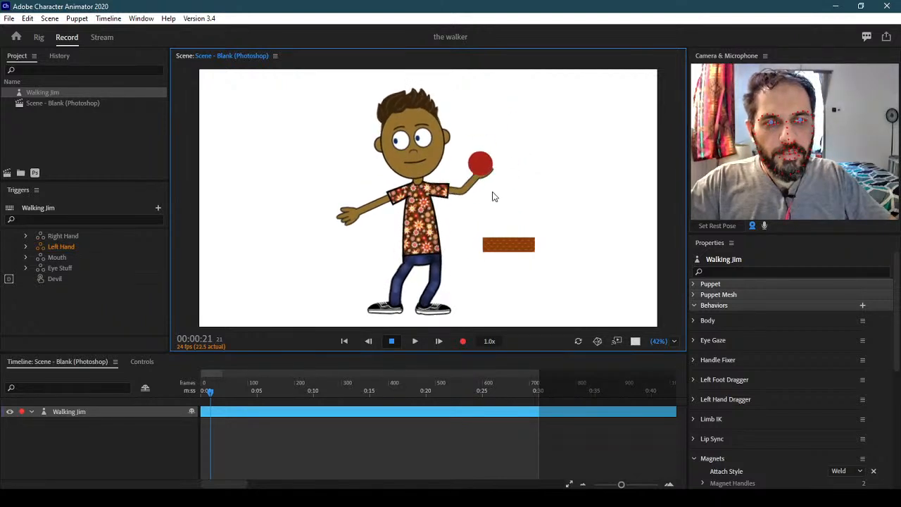
Carry the red ball with Jim's left hand up to shoulder and head height, then return to rigging
drag(475, 196, 501, 207)
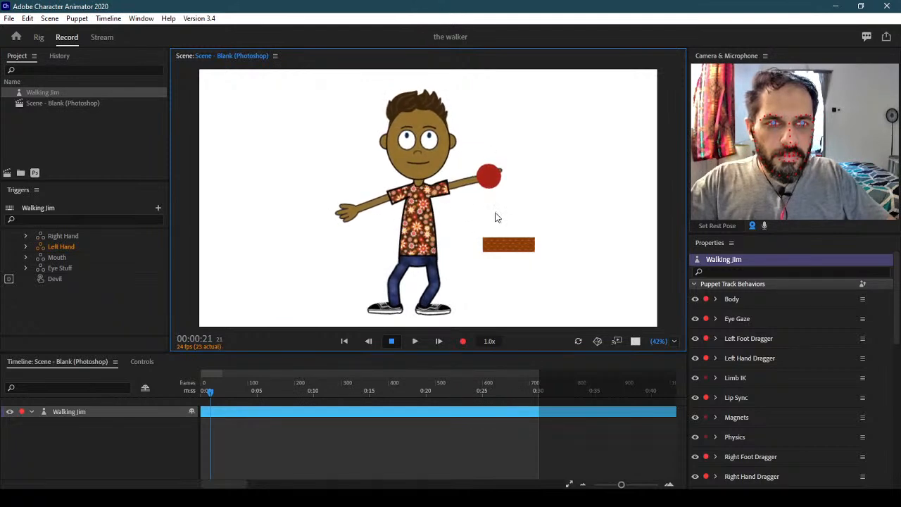
drag(438, 284, 509, 180)
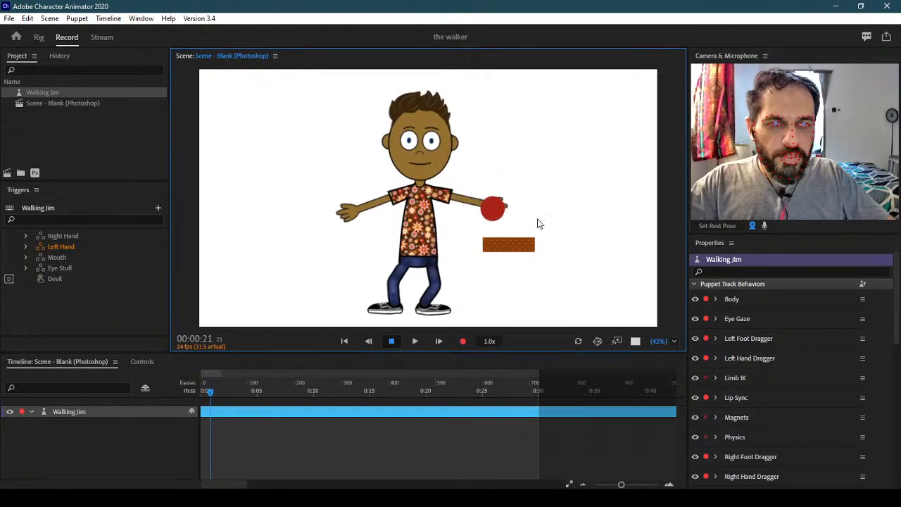
drag(473, 216, 485, 193)
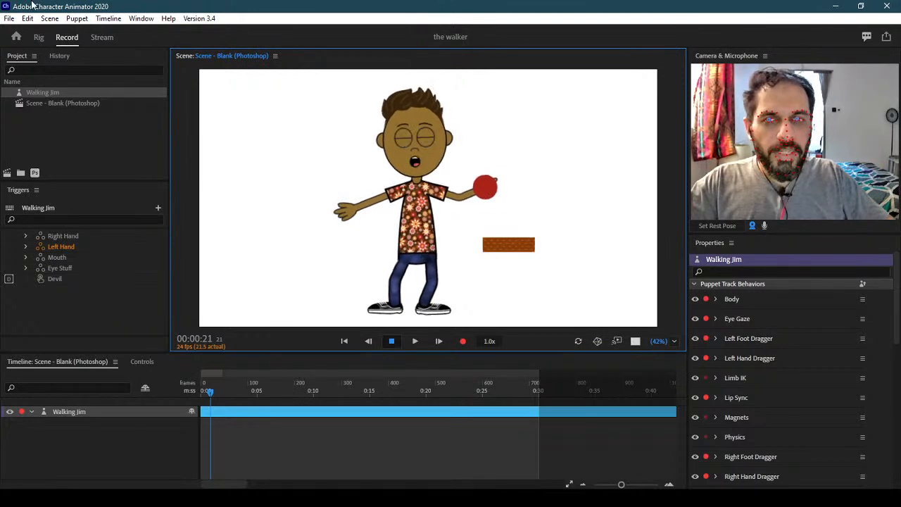
click(39, 37)
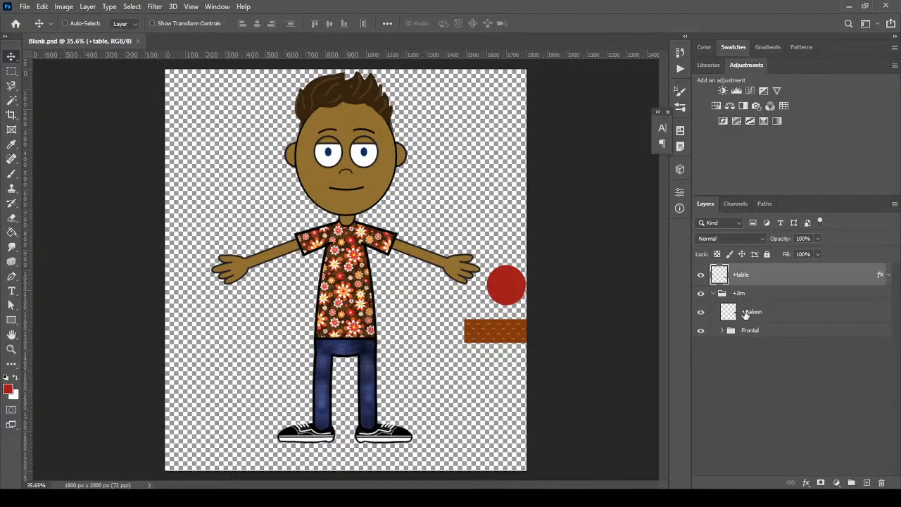
Duplicate the Left Hand group in Blank.psd and place the copy just below it
click(714, 294)
click(714, 293)
click(784, 311)
click(746, 334)
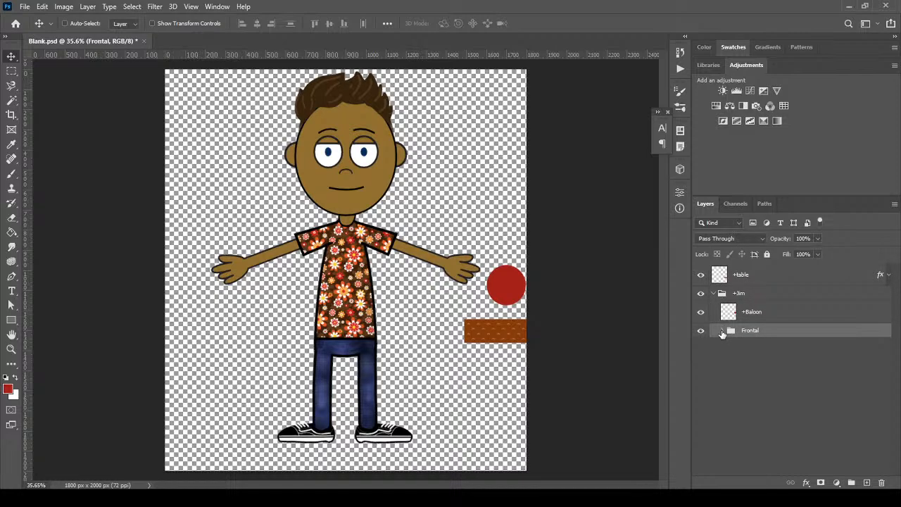
click(721, 332)
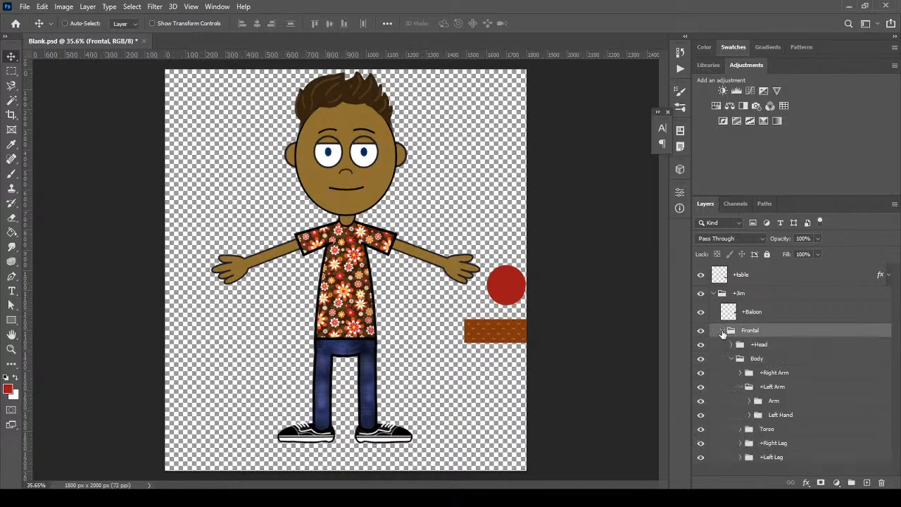
click(808, 415)
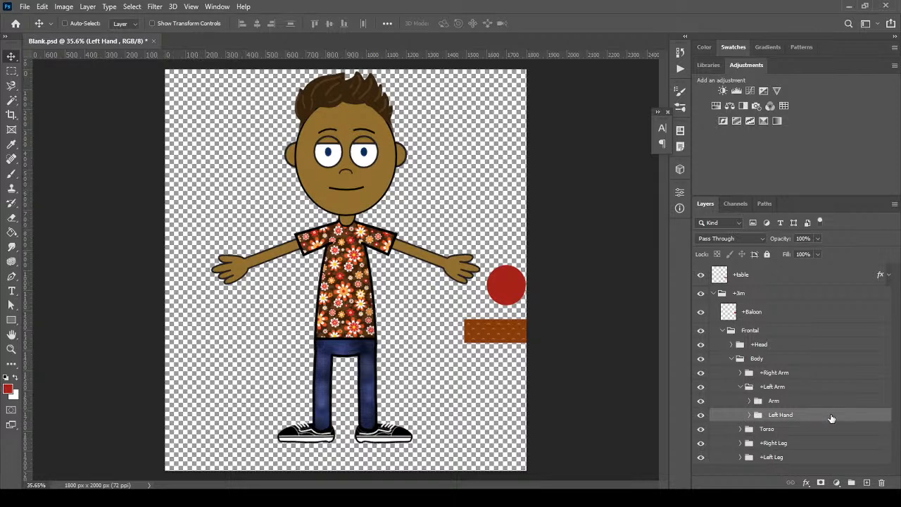
drag(830, 418, 866, 482)
drag(800, 416, 801, 434)
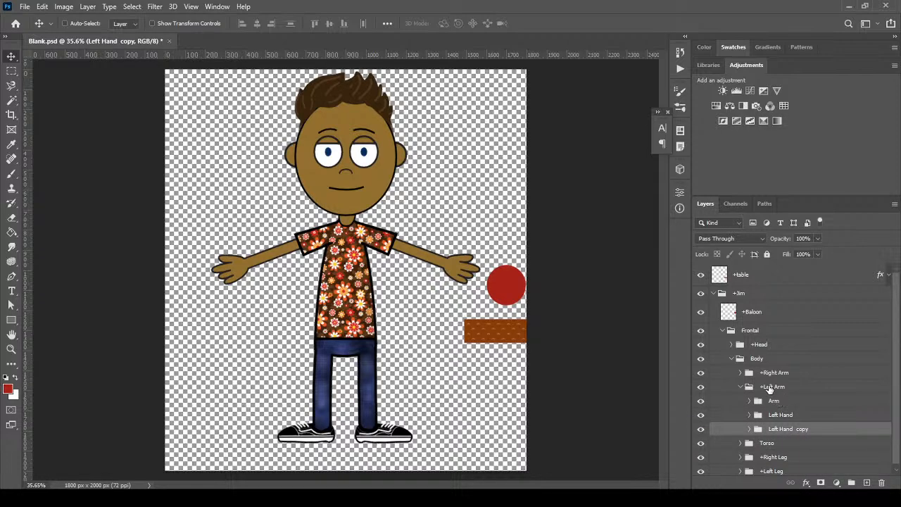
Rename the copy 'Left Hand off', hide it, and save Blank.psd
double_click(790, 430)
drag(793, 429, 844, 431)
text(off)
key(Return)
click(701, 429)
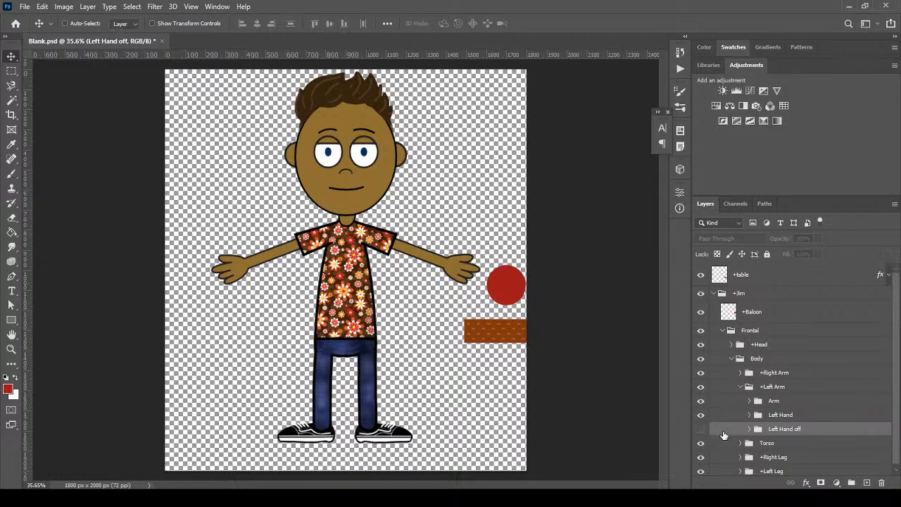
click(24, 6)
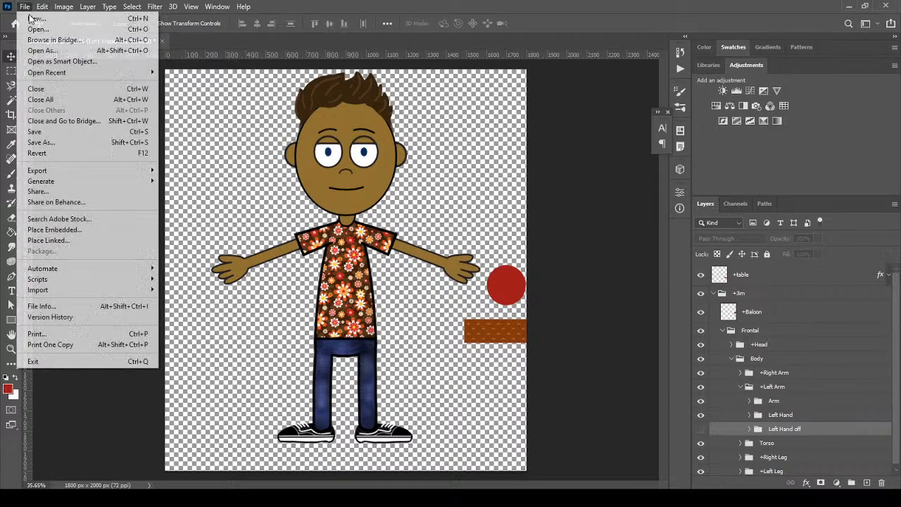
click(62, 133)
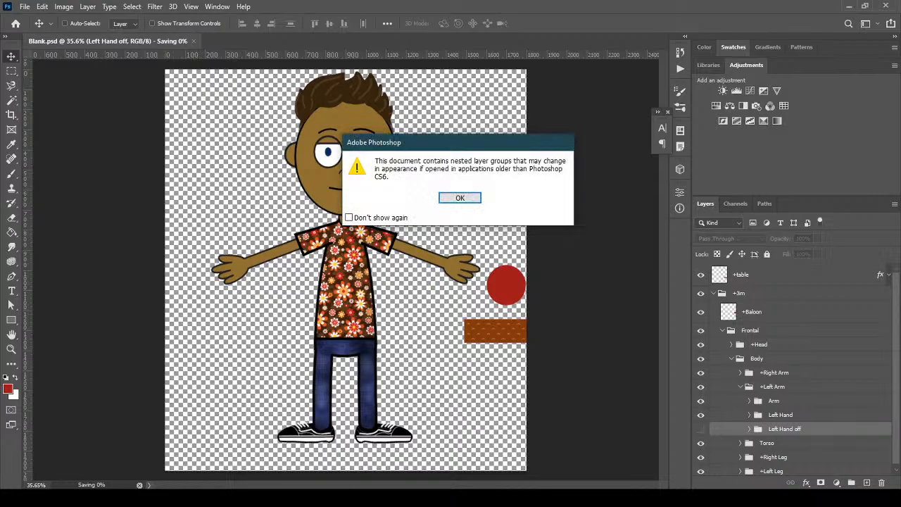
click(456, 199)
click(281, 498)
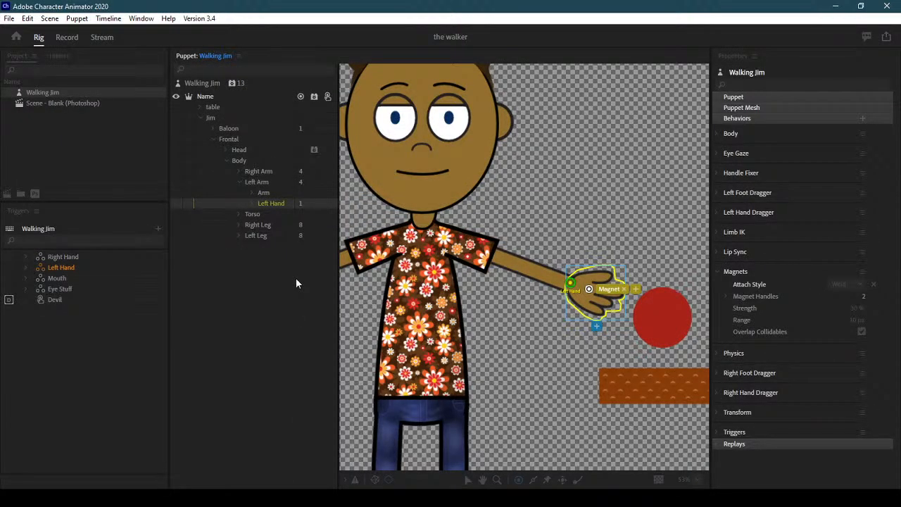
Make the new Left Hand off layer Independent and add a handle to its hand
click(268, 206)
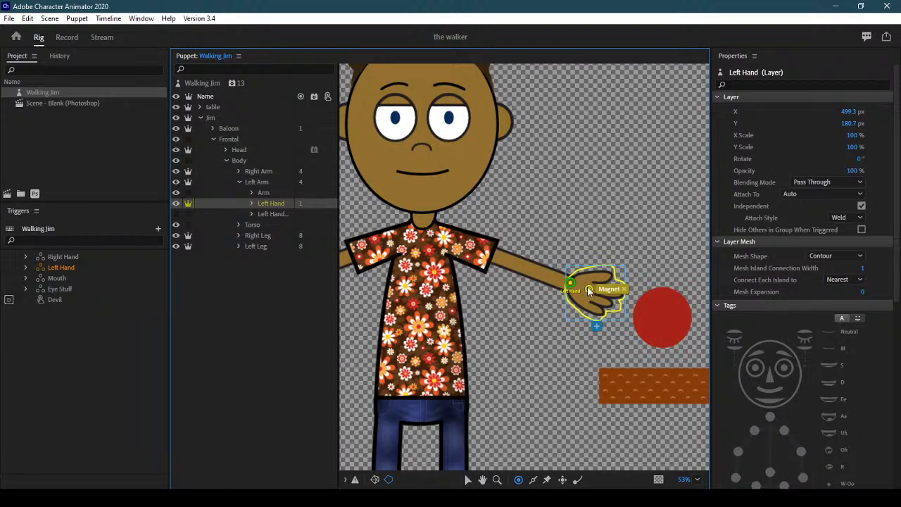
click(275, 215)
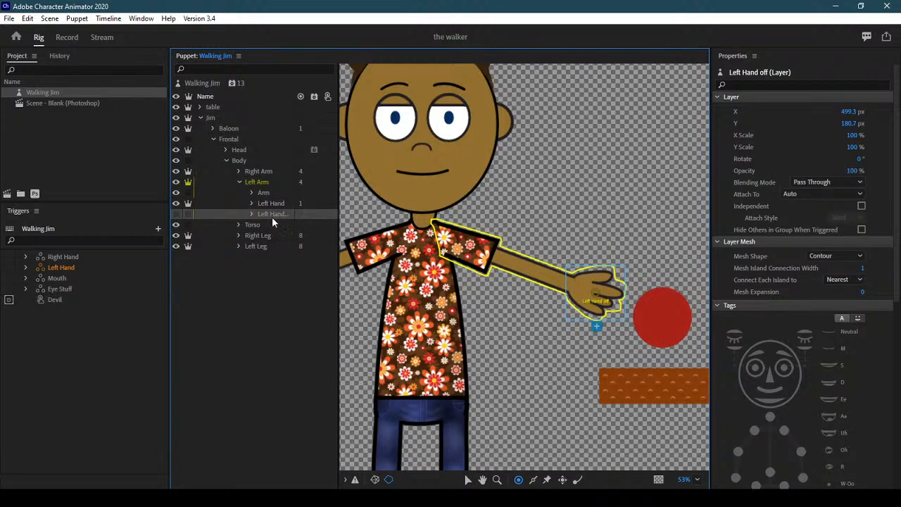
click(187, 214)
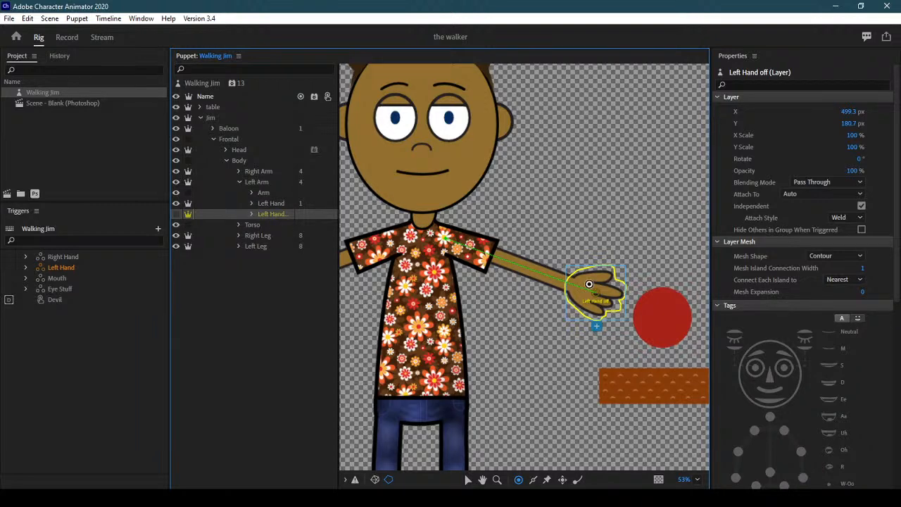
click(593, 291)
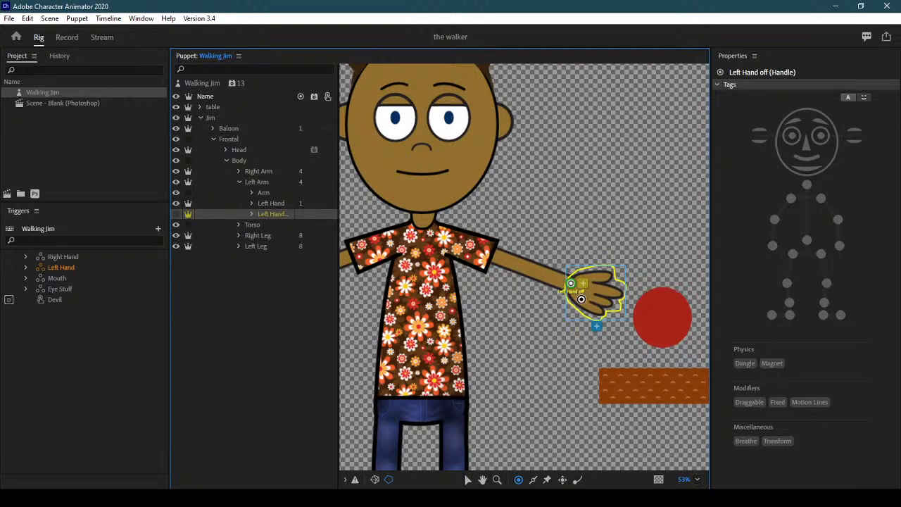
Assign the Default hand layer to the Left Hand trigger's Default option
click(252, 203)
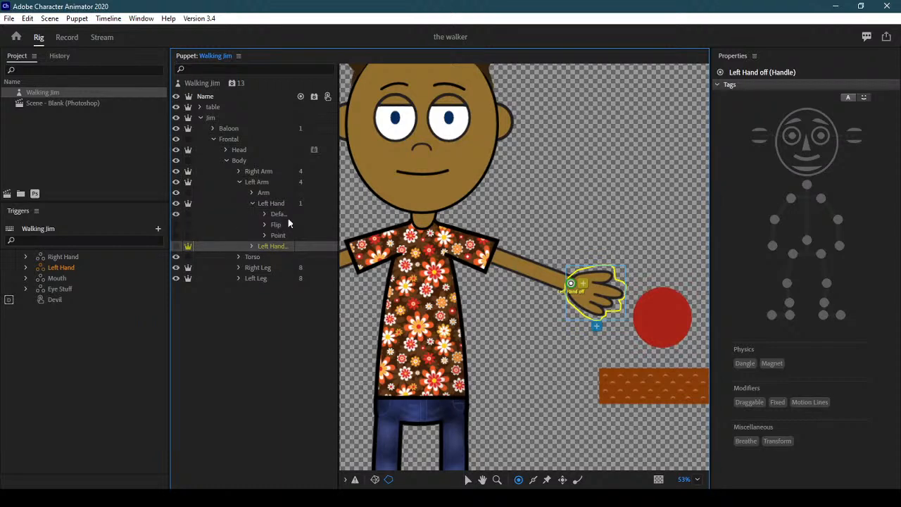
click(26, 267)
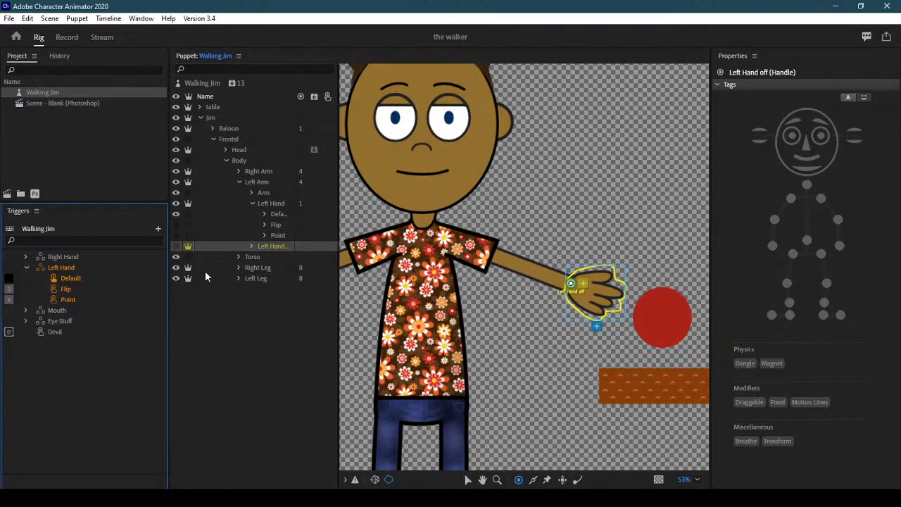
drag(278, 215, 96, 277)
click(27, 268)
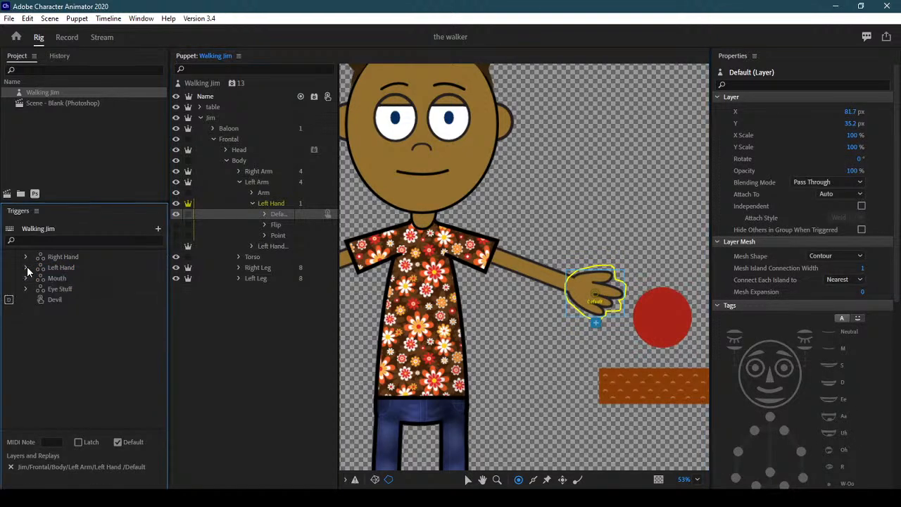
click(251, 202)
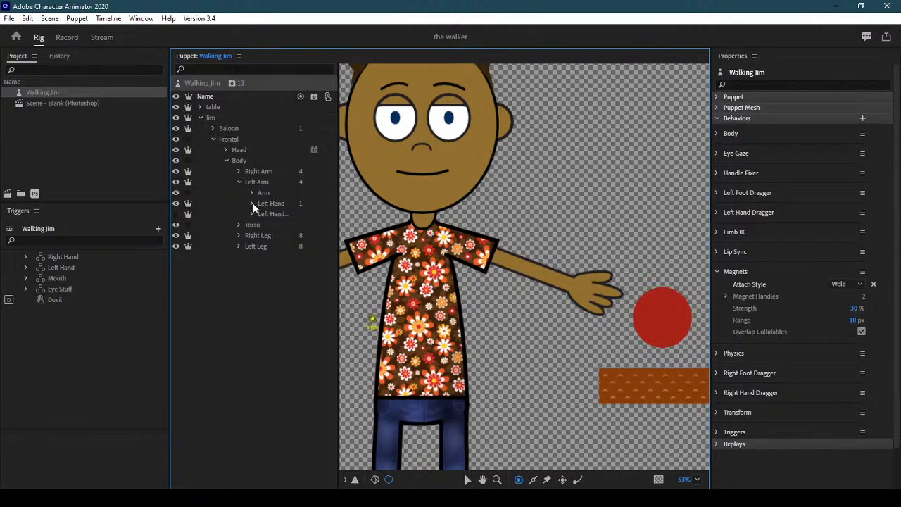
click(26, 268)
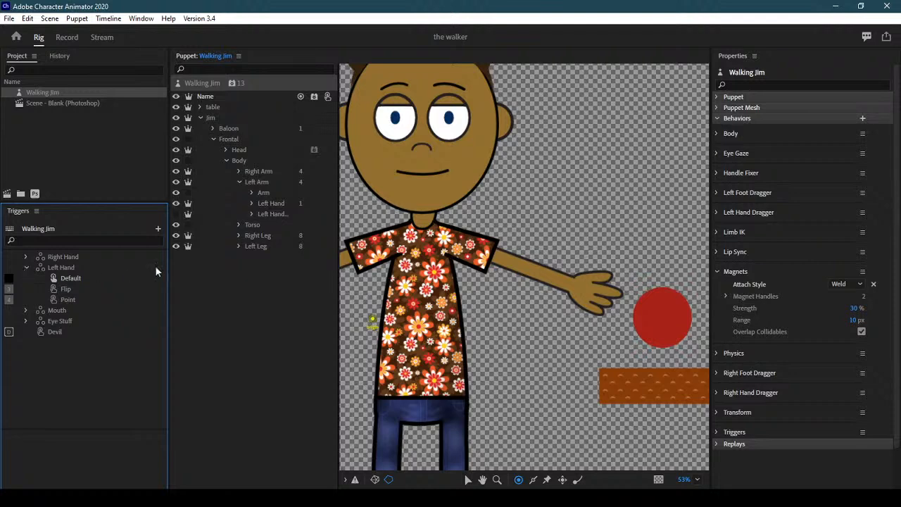
click(251, 203)
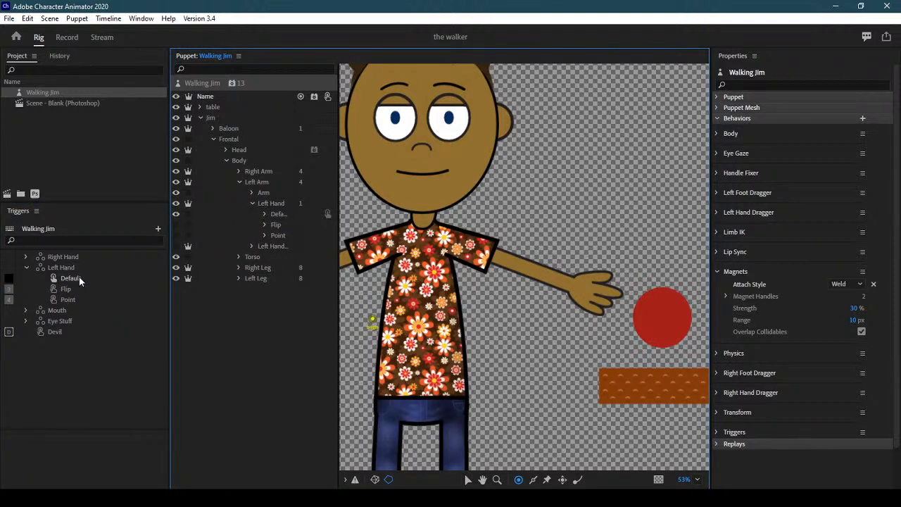
click(251, 204)
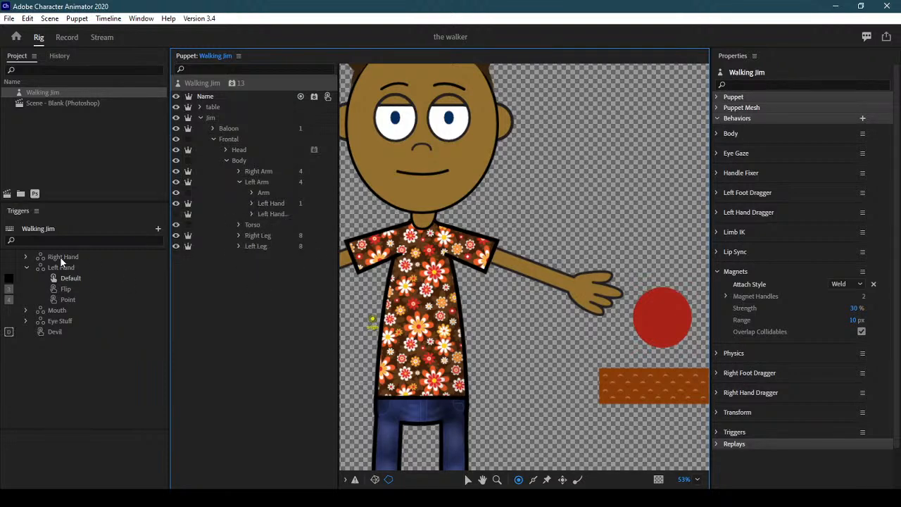
click(25, 267)
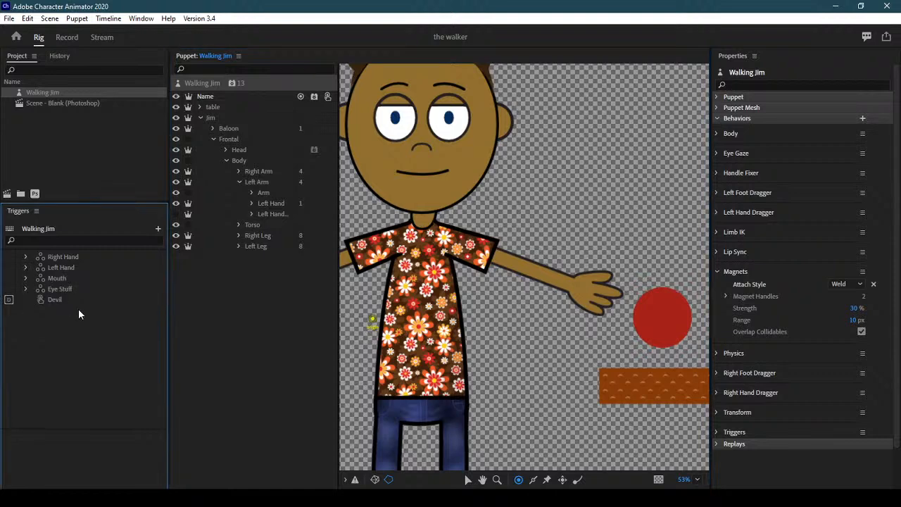
click(274, 214)
Create a new swap set named 'Magnet on/off'
click(158, 228)
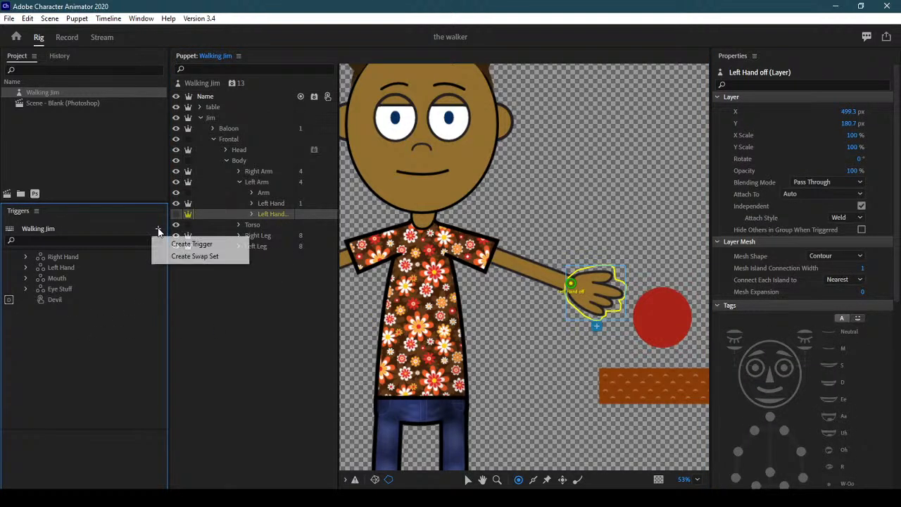
click(204, 257)
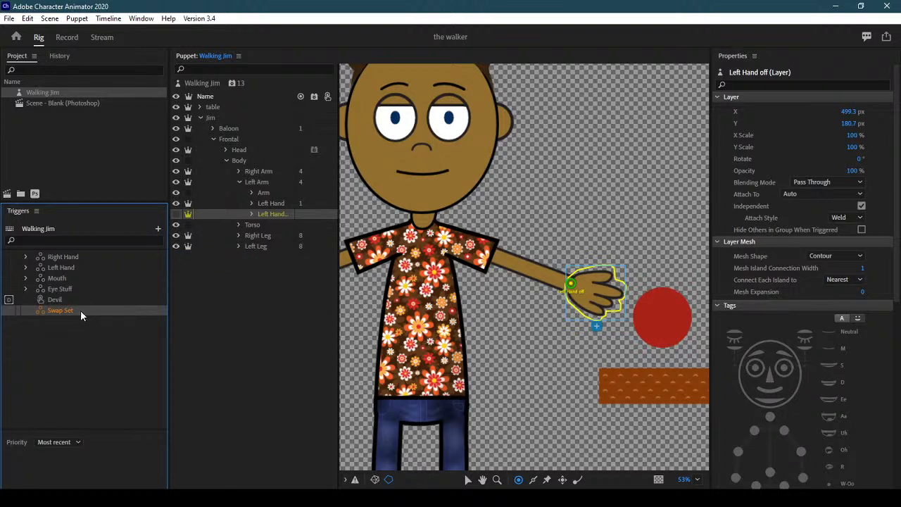
right_click(58, 310)
click(91, 318)
text(MAg)
key(BackSpace)
key(BackSpace)
text(a)
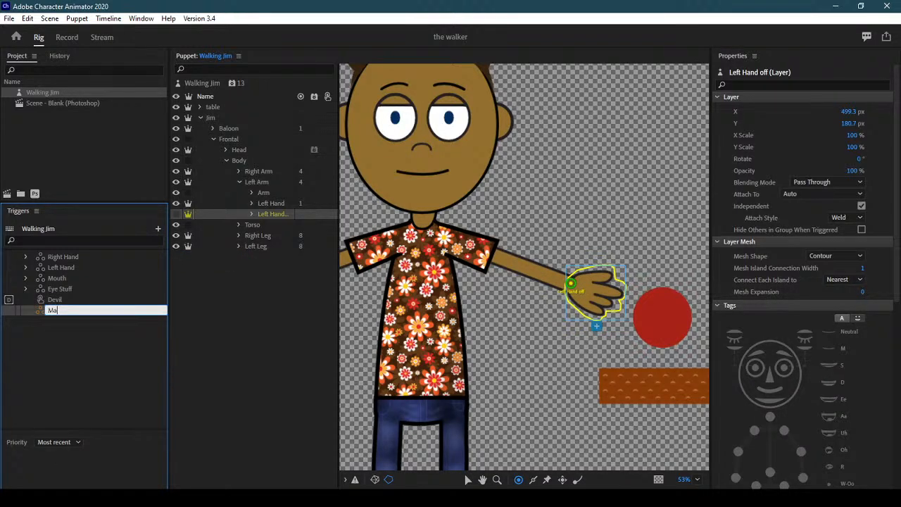
text(gnet on /off)
key(Return)
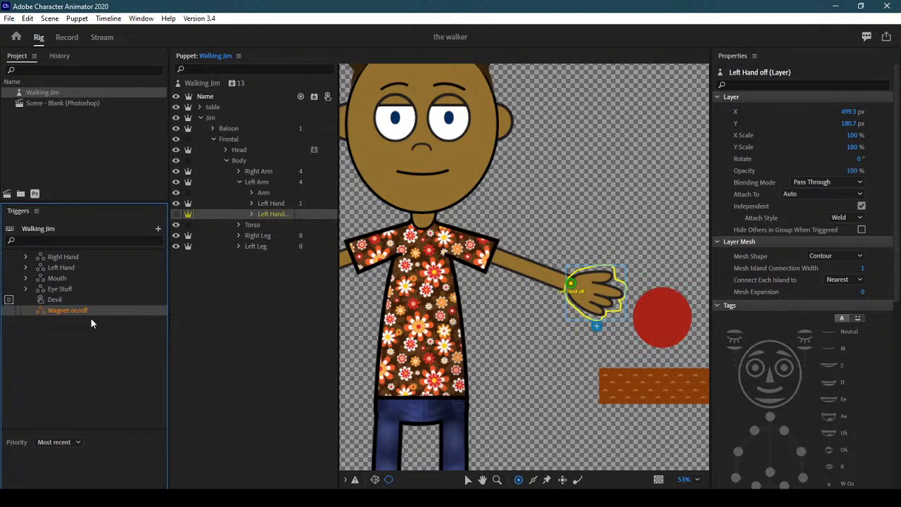
Add Left Hand as the default and Left Hand off as a latched option to the swap set
click(271, 203)
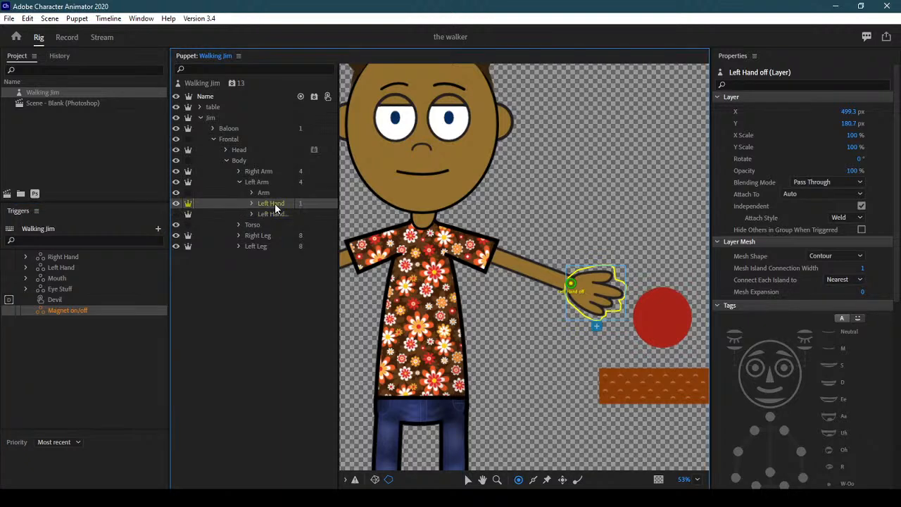
drag(272, 213, 99, 317)
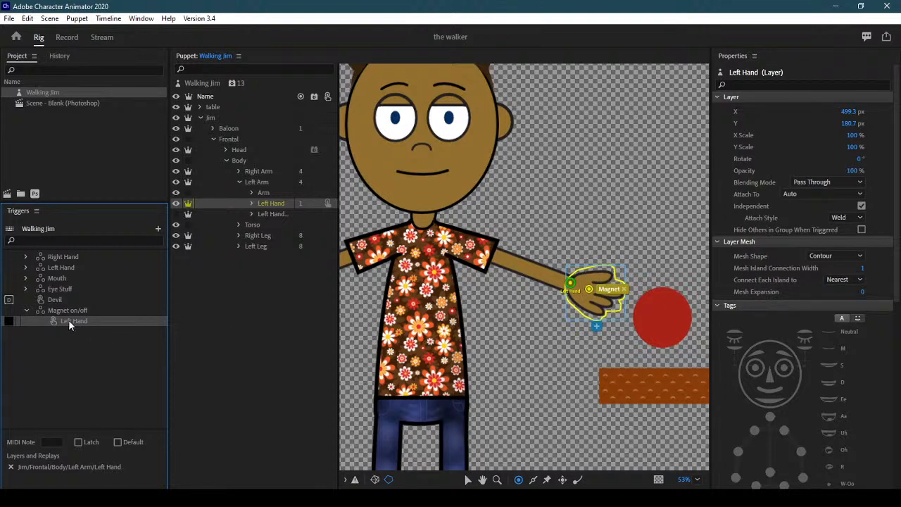
click(117, 442)
click(276, 214)
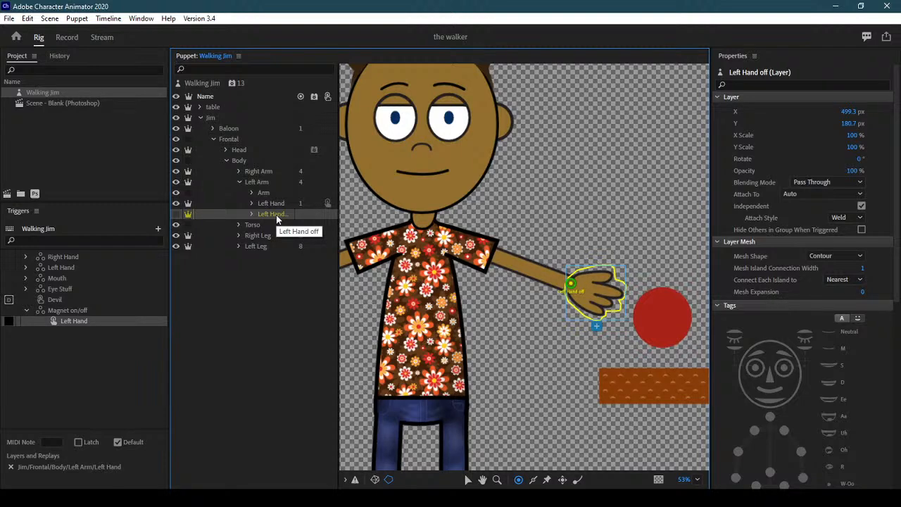
drag(276, 220, 104, 329)
click(92, 442)
click(9, 332)
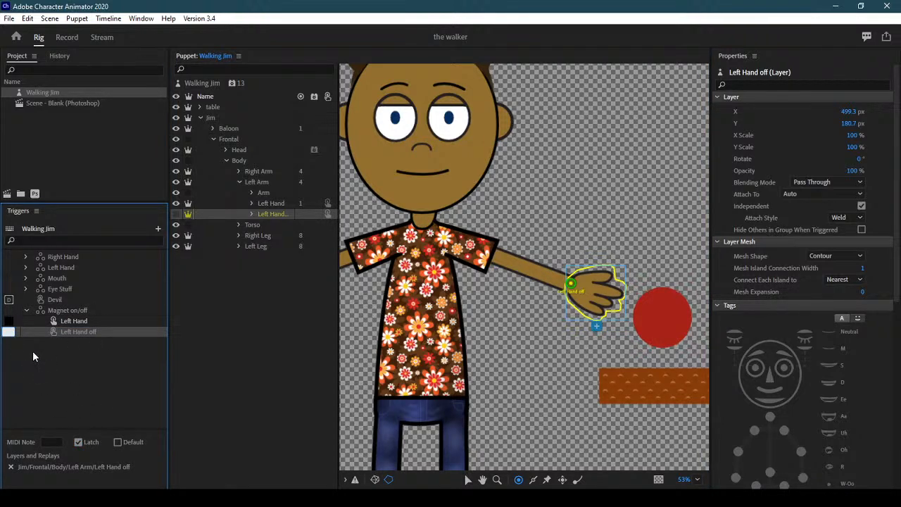
click(32, 352)
Review the swap set's two options and the Left Hand layer's magnet handle
click(81, 320)
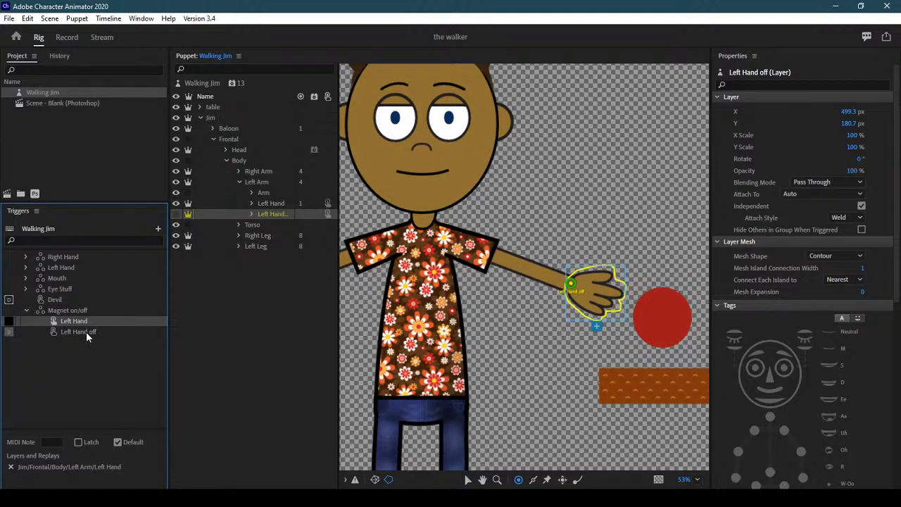
click(86, 332)
click(279, 201)
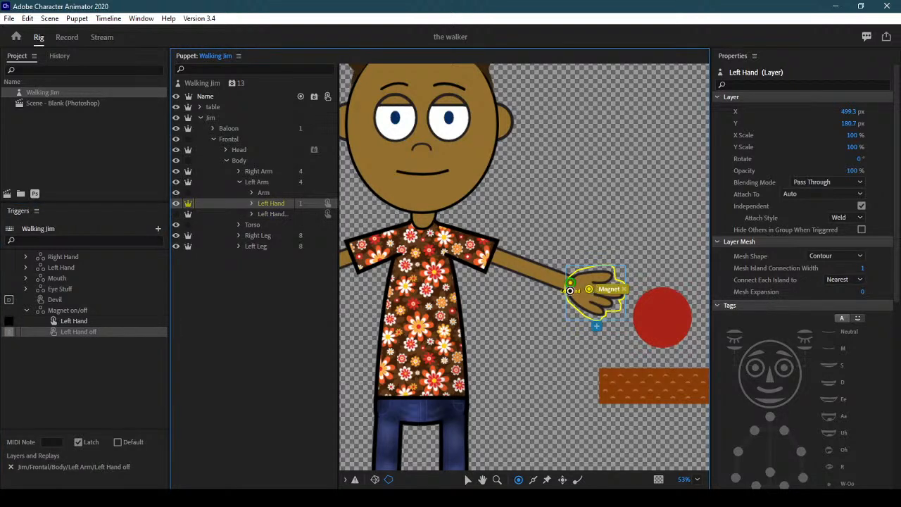
click(278, 213)
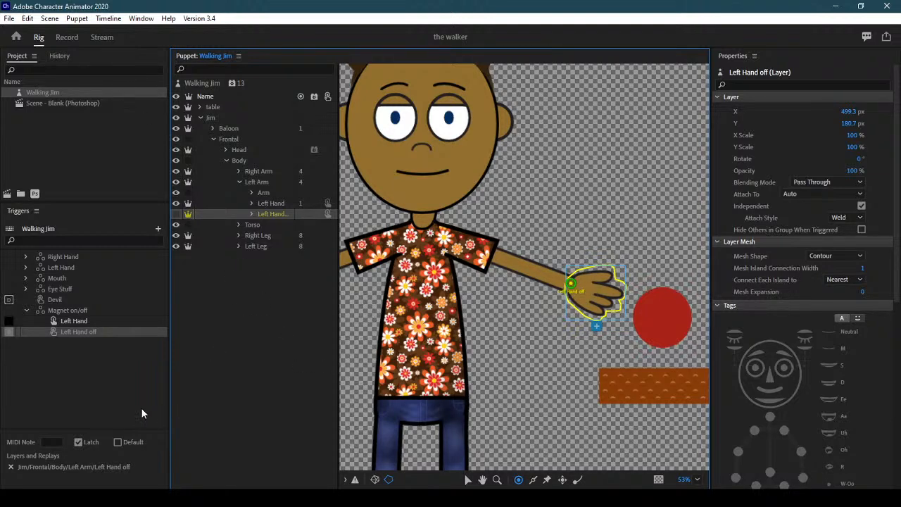
click(85, 321)
click(276, 203)
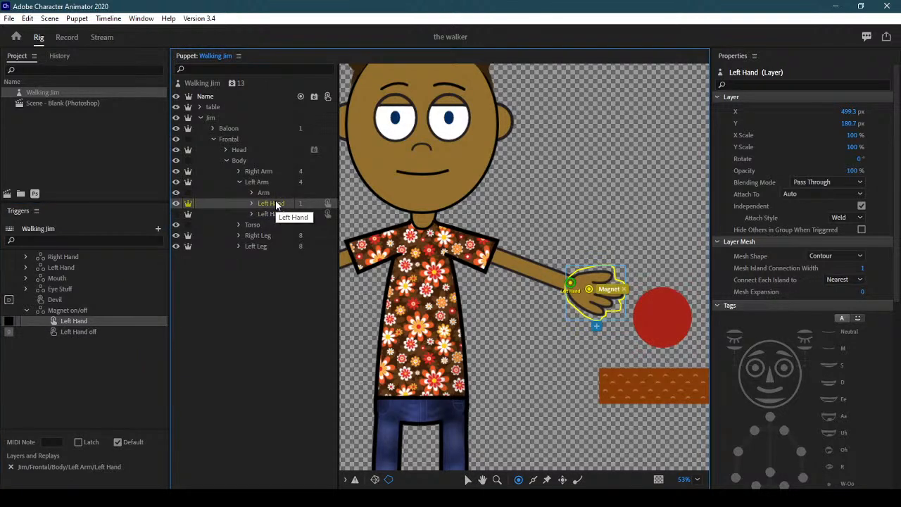
Move Jim's hand around the scene and press M to drop the red ball
click(274, 214)
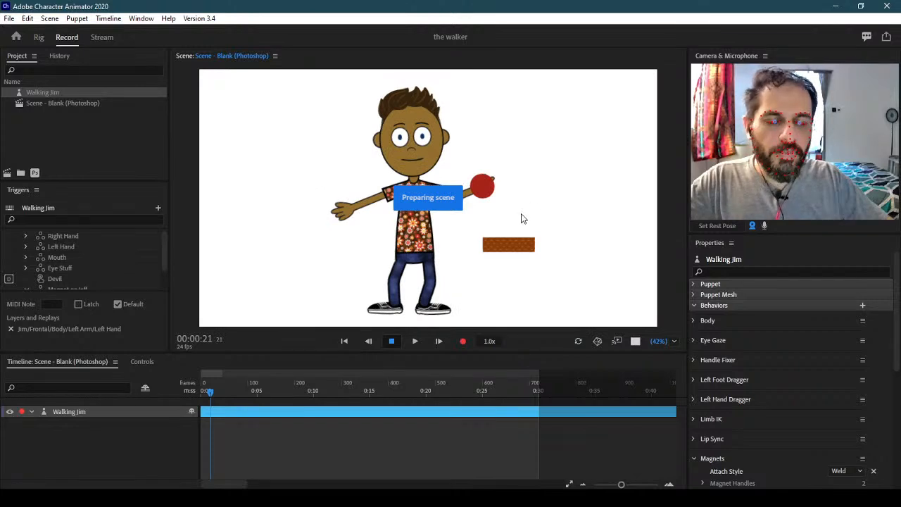
drag(487, 213, 285, 277)
key(m)
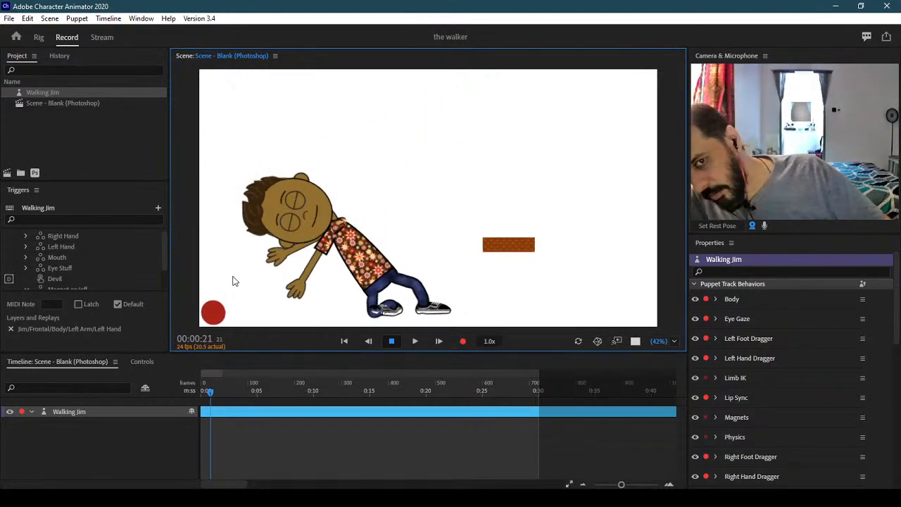
Carry the ball again, set the current face as rest pose, and lift Jim's arm
drag(394, 193, 121, 376)
drag(457, 146, 311, 164)
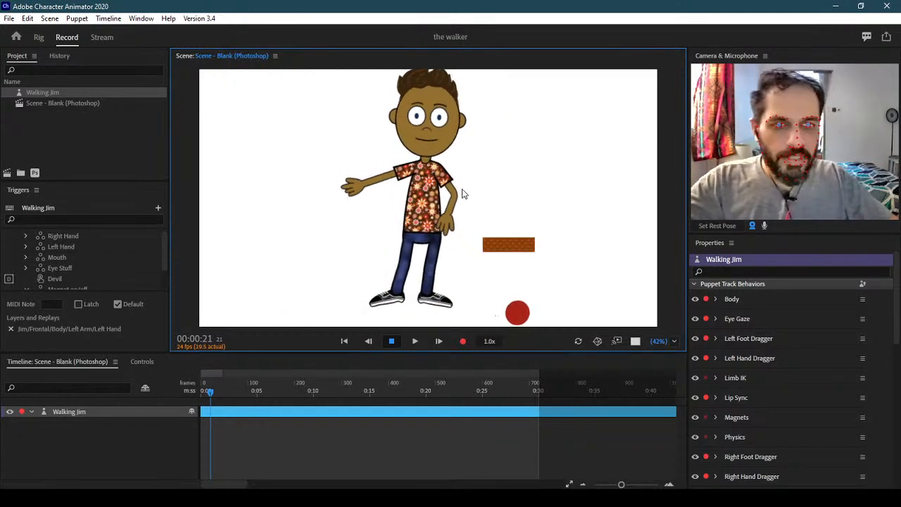
click(711, 228)
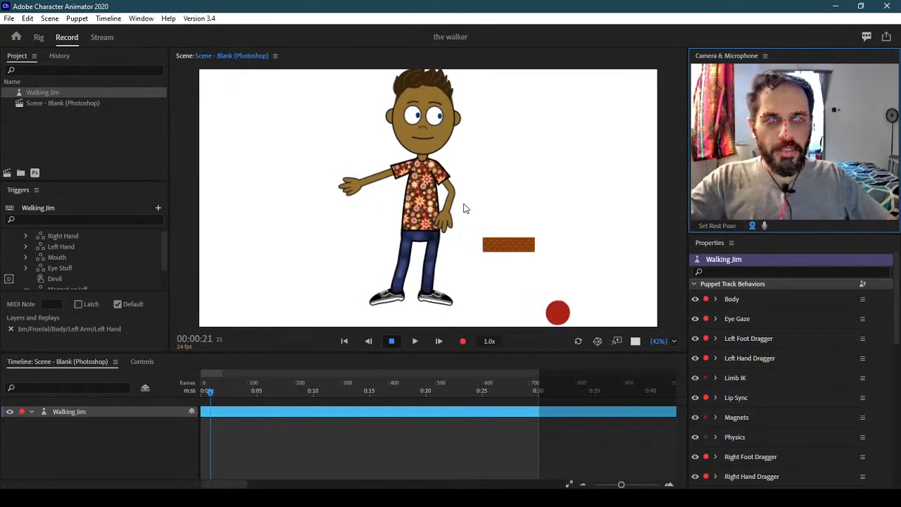
click(415, 194)
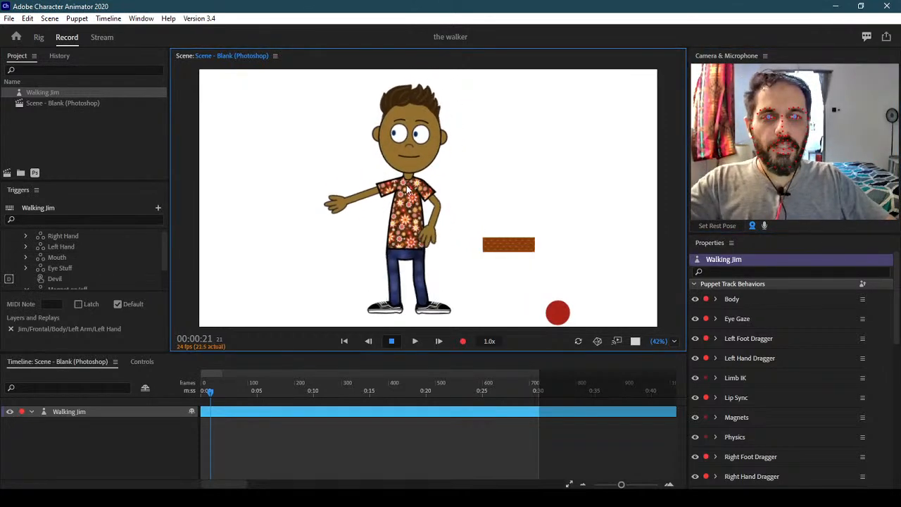
drag(407, 188, 466, 195)
In the rig, make Walking Jim's Left Hand off trigger latching
click(41, 40)
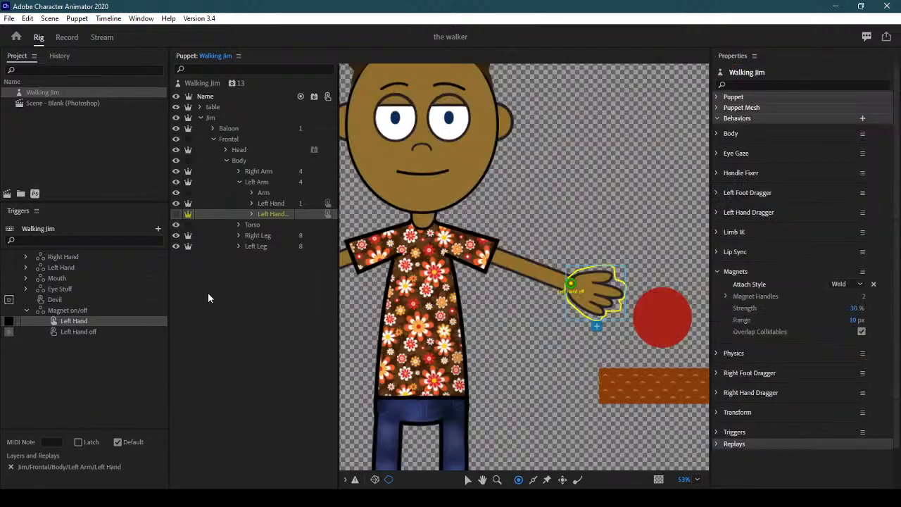
click(95, 333)
click(78, 442)
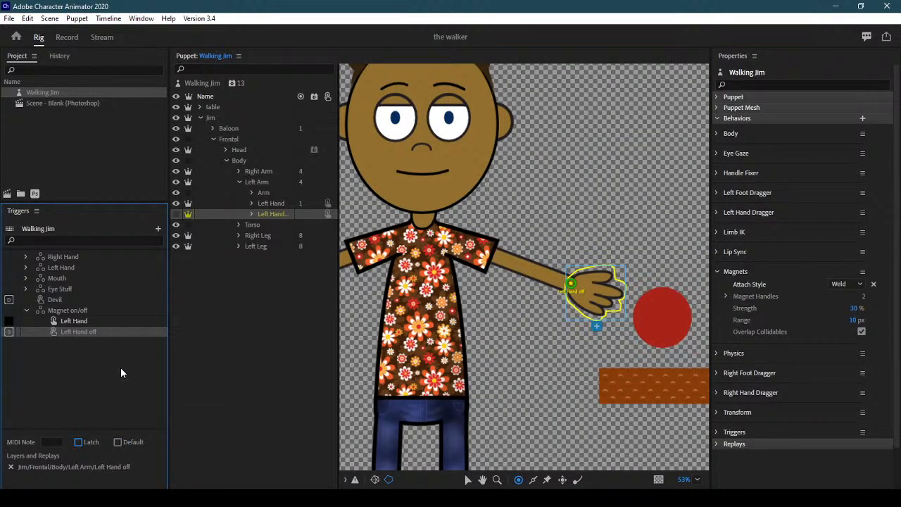
Perform live: raise Jim's hand with the red ball, press M to drop it, then lift the arm back up
click(67, 37)
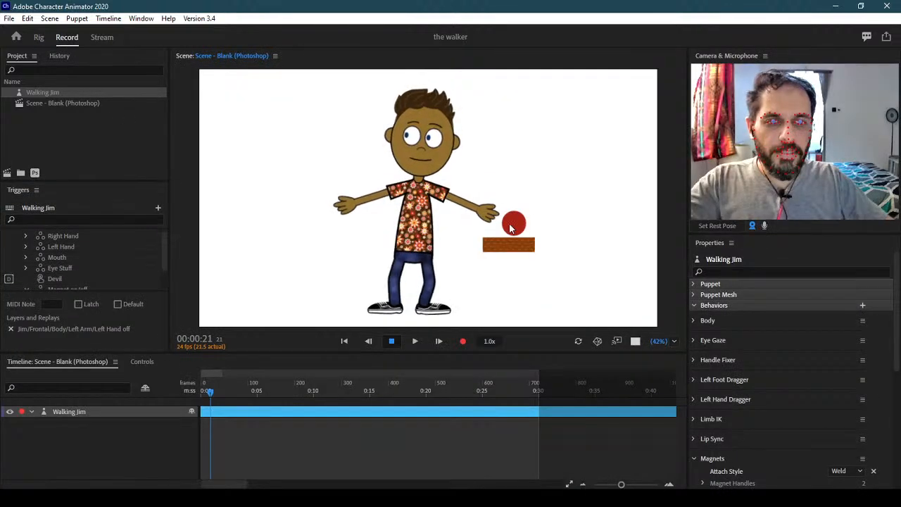
click(485, 212)
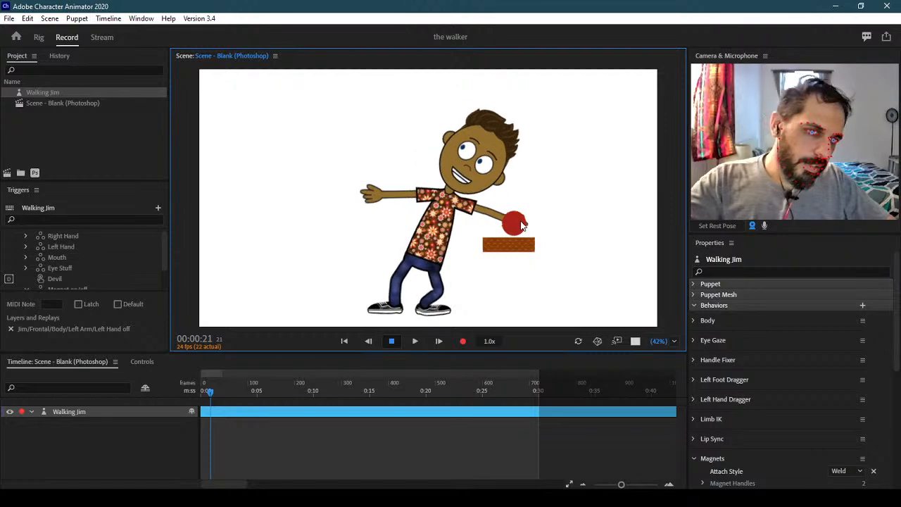
drag(482, 205, 465, 327)
key(m)
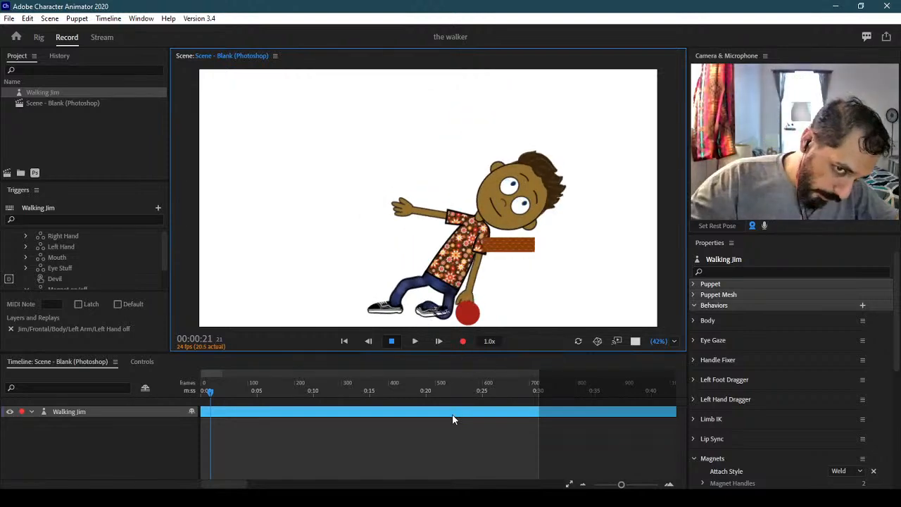
click(451, 226)
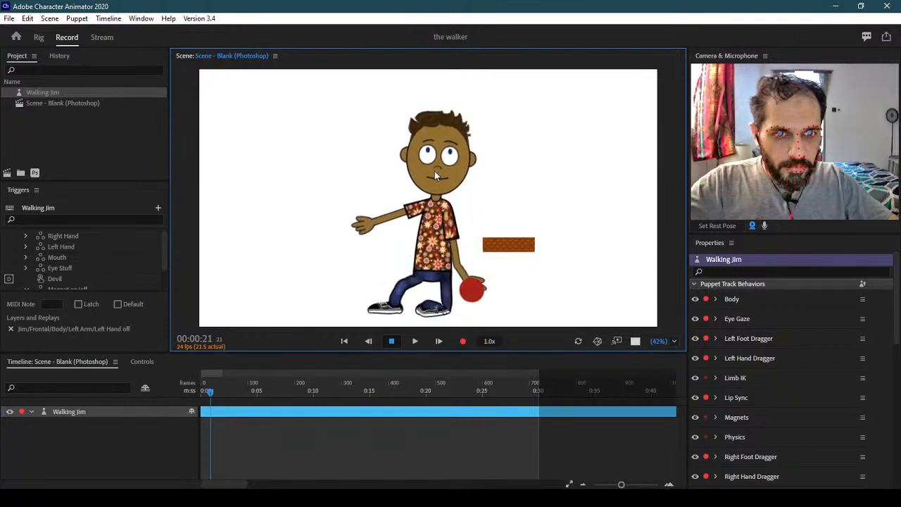
drag(435, 237, 513, 156)
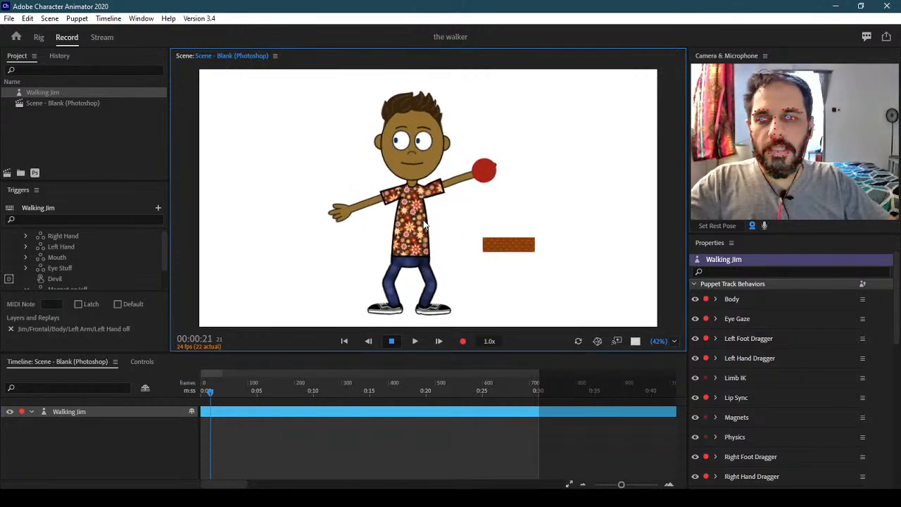
click(40, 38)
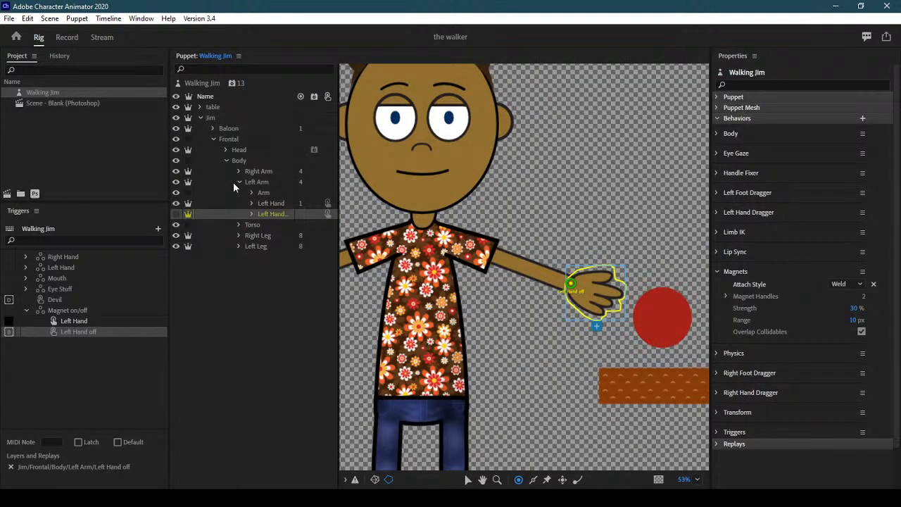
Collapse the Left Arm, Body and Frontal groups and select the Jim group
click(237, 181)
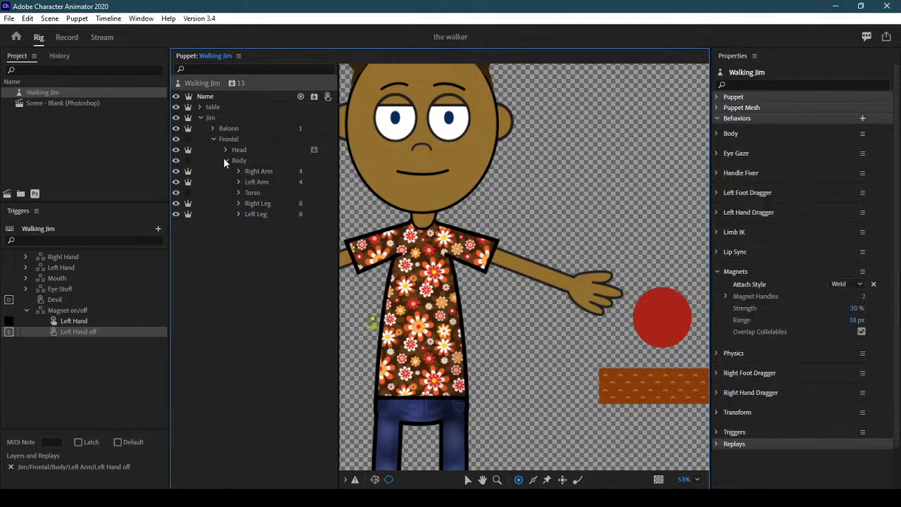
click(225, 160)
click(214, 140)
click(216, 120)
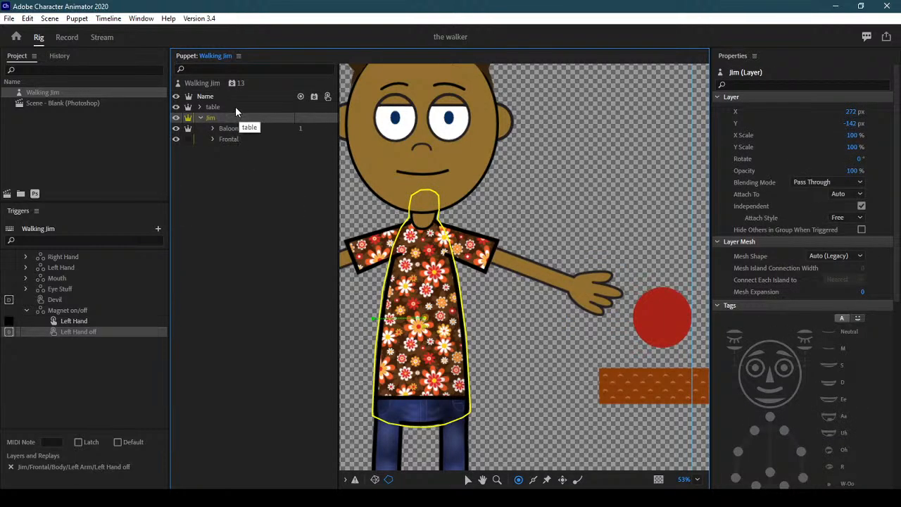
click(235, 106)
click(231, 117)
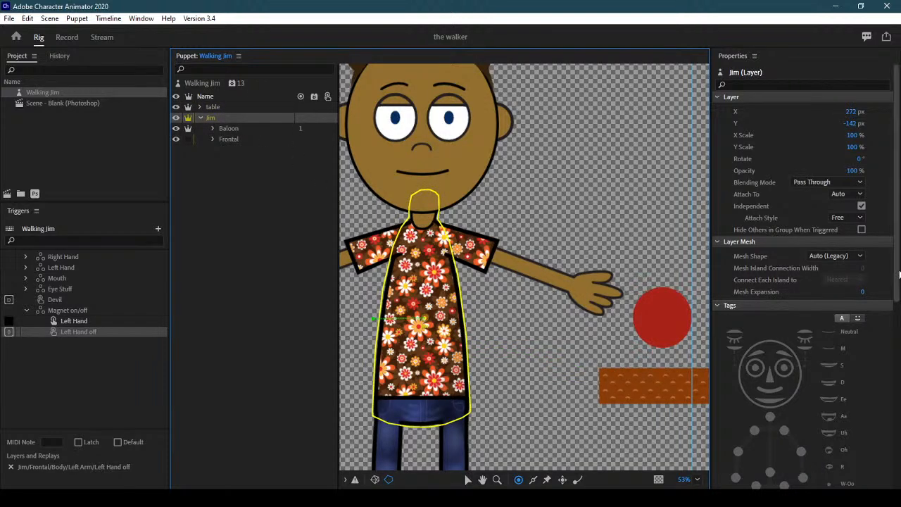
scroll(890, 459, down, 5)
Add the Motion Lines behavior to the puppet and collapse the Motion Lines and Magnets sections
click(862, 456)
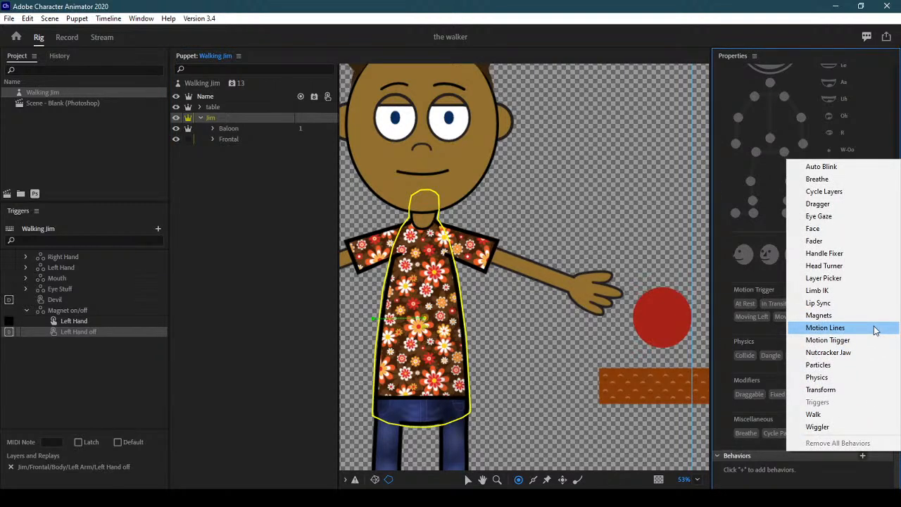
click(210, 84)
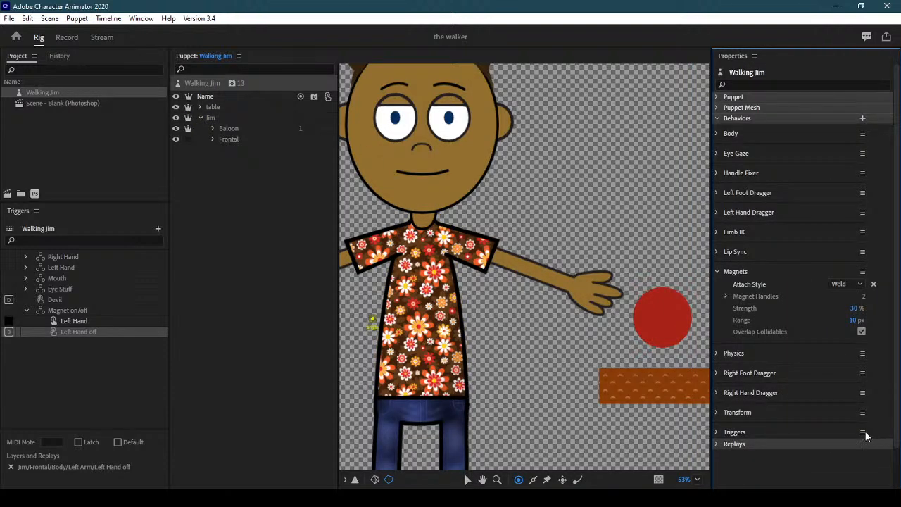
click(862, 119)
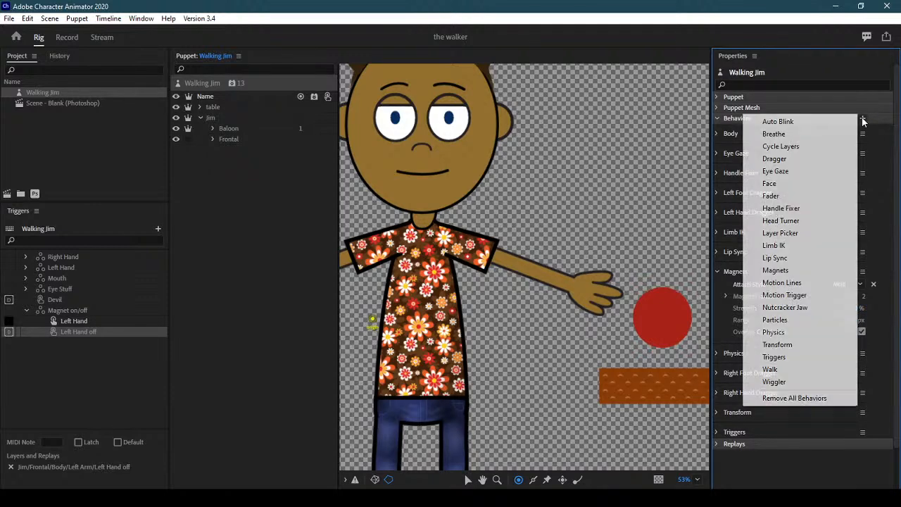
click(833, 285)
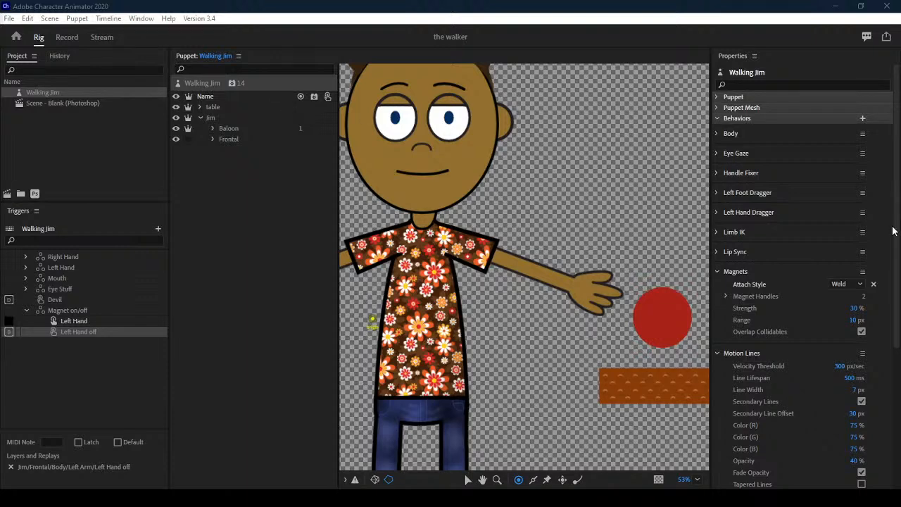
drag(896, 232, 897, 296)
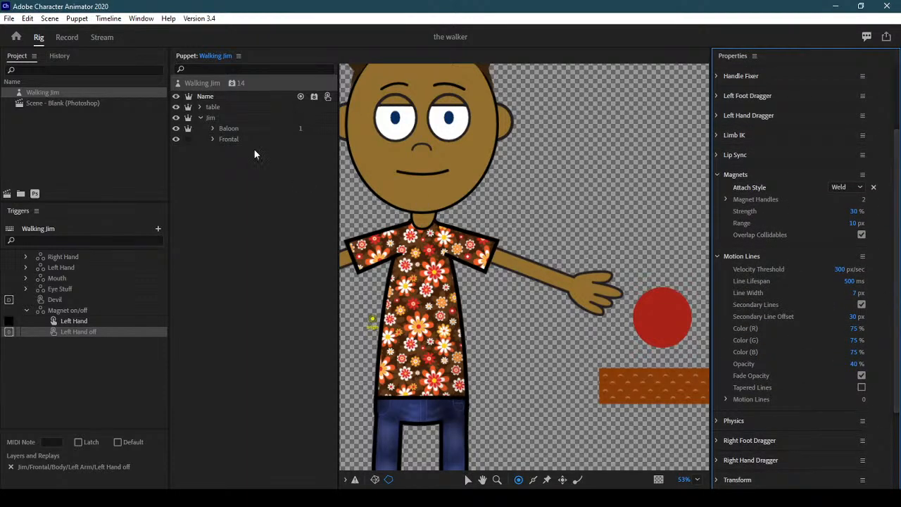
click(718, 256)
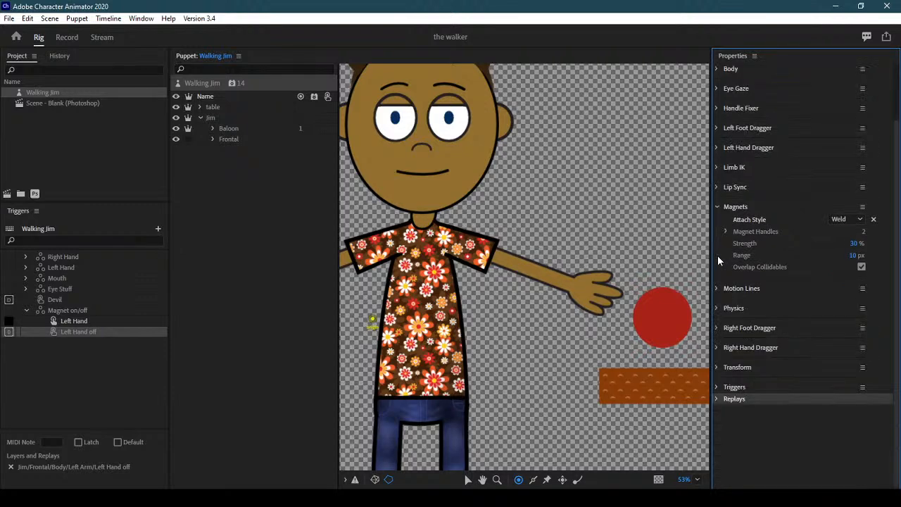
click(716, 207)
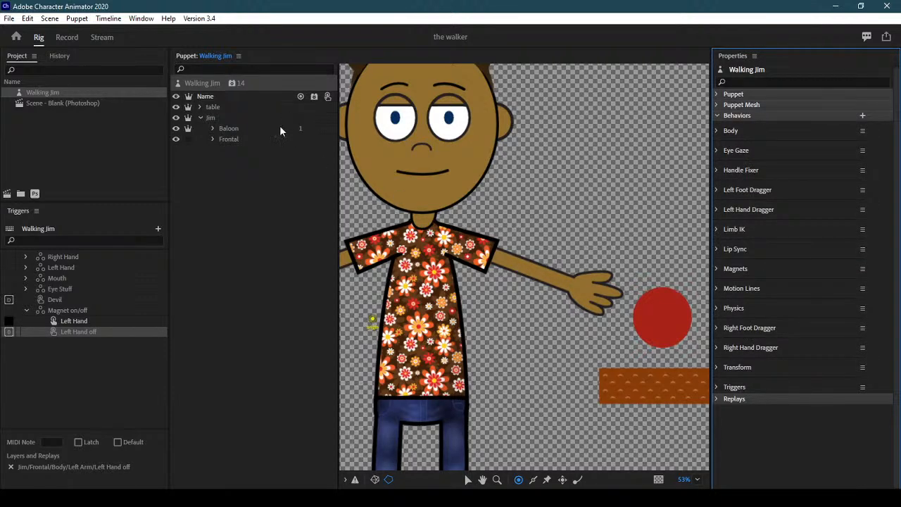
click(232, 120)
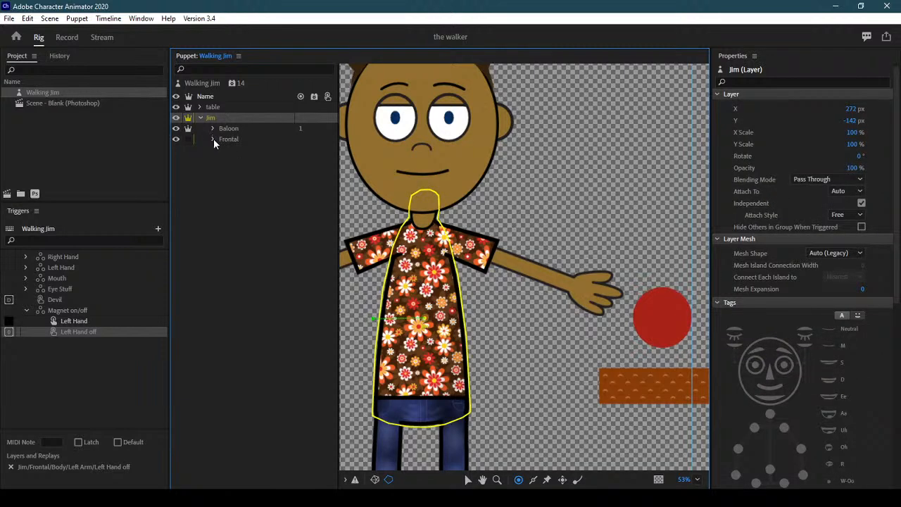
Tag the Right Arm's wrist handle with the Motion Lines modifier
click(213, 139)
click(226, 161)
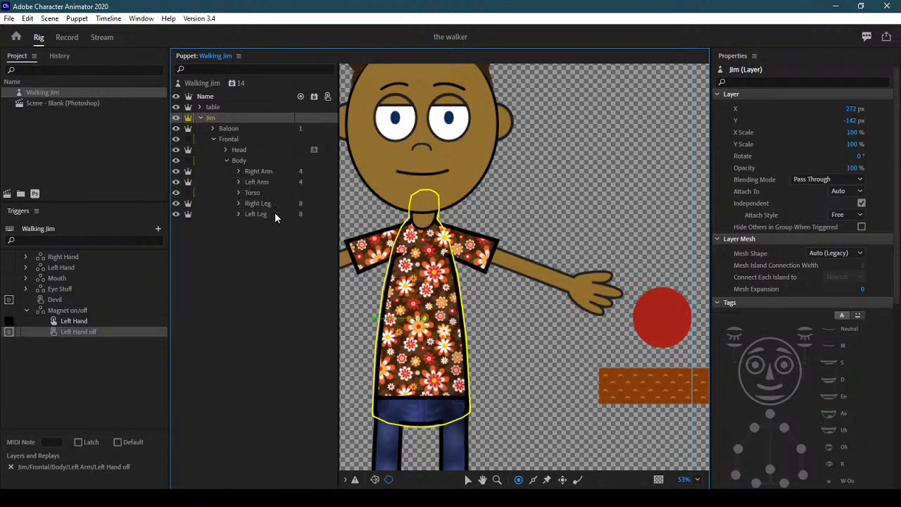
click(276, 173)
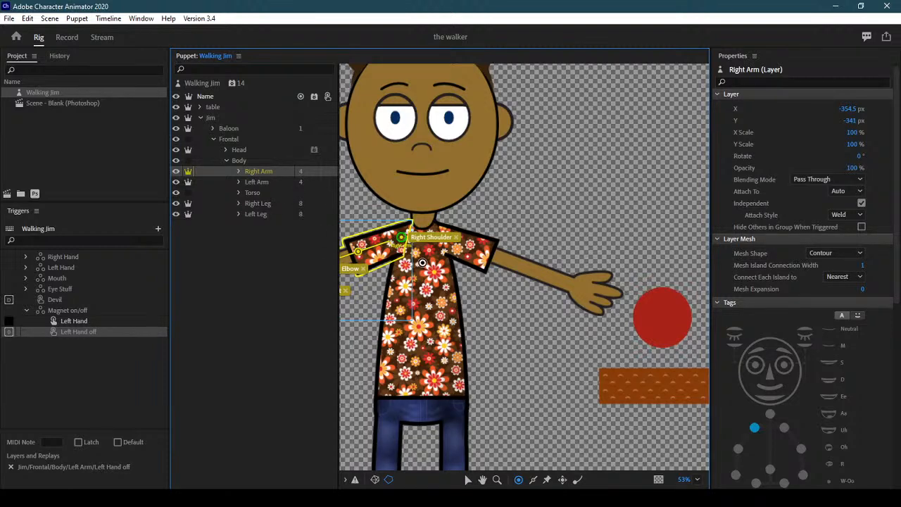
drag(429, 275, 603, 249)
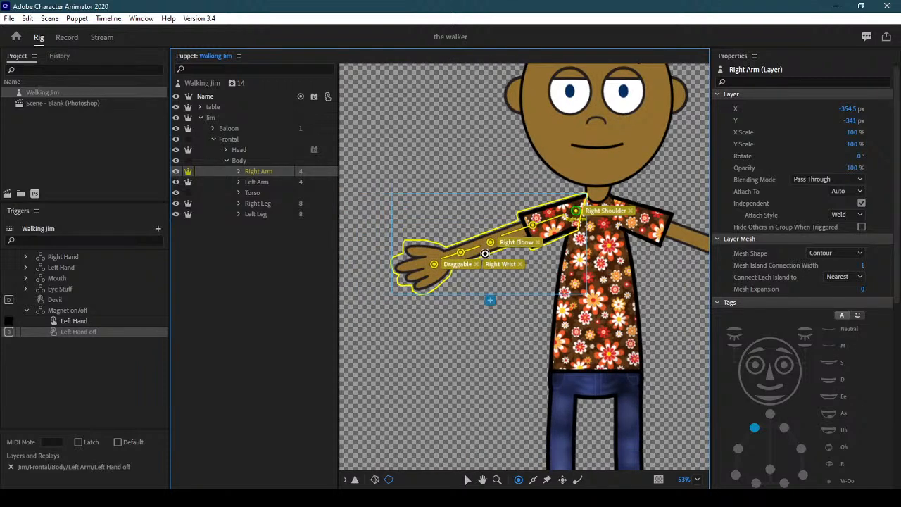
click(434, 266)
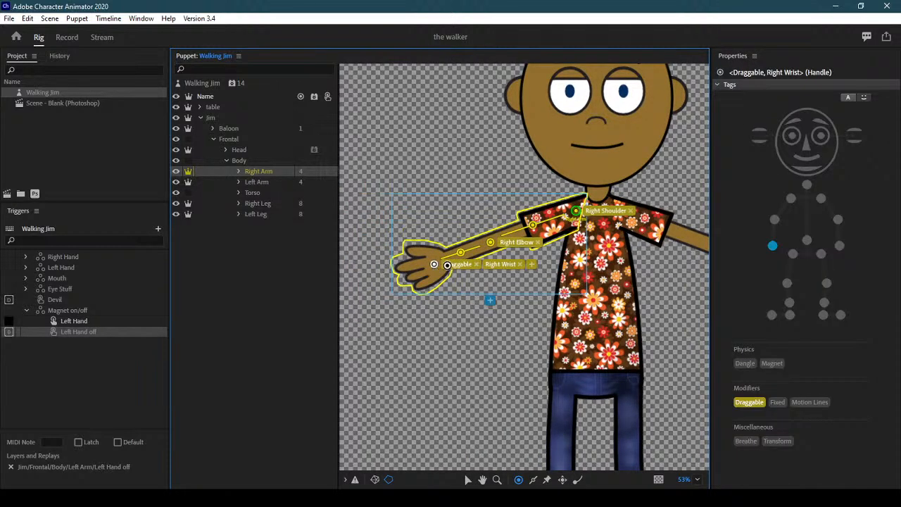
click(808, 402)
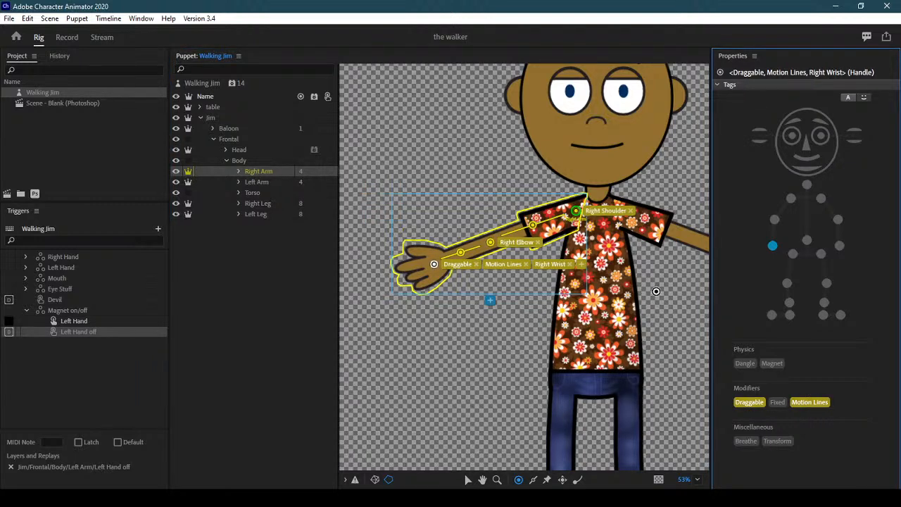
Tag the Left Arm's wrist handle with the Motion Lines modifier
click(271, 182)
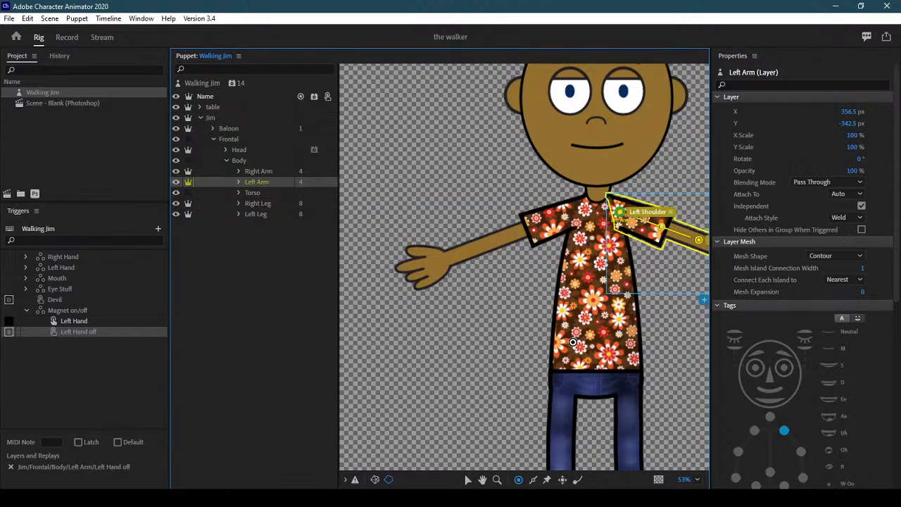
drag(639, 323, 438, 356)
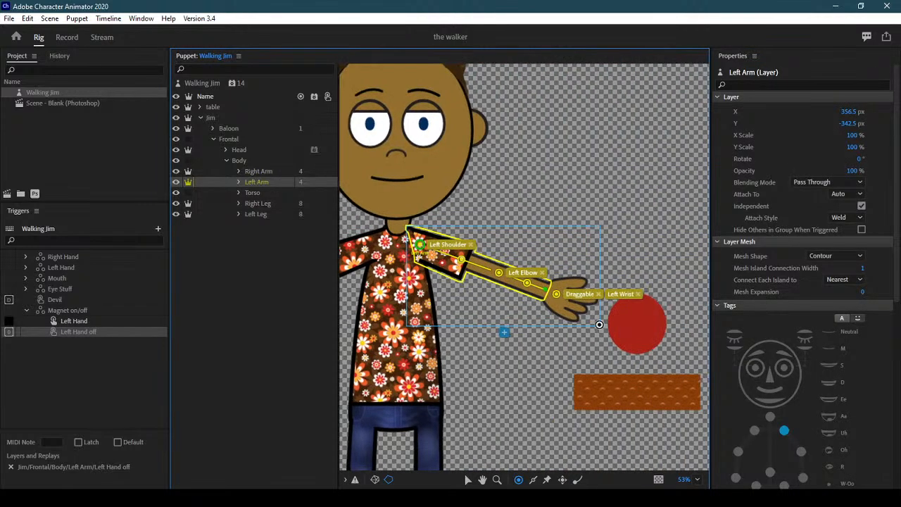
click(556, 295)
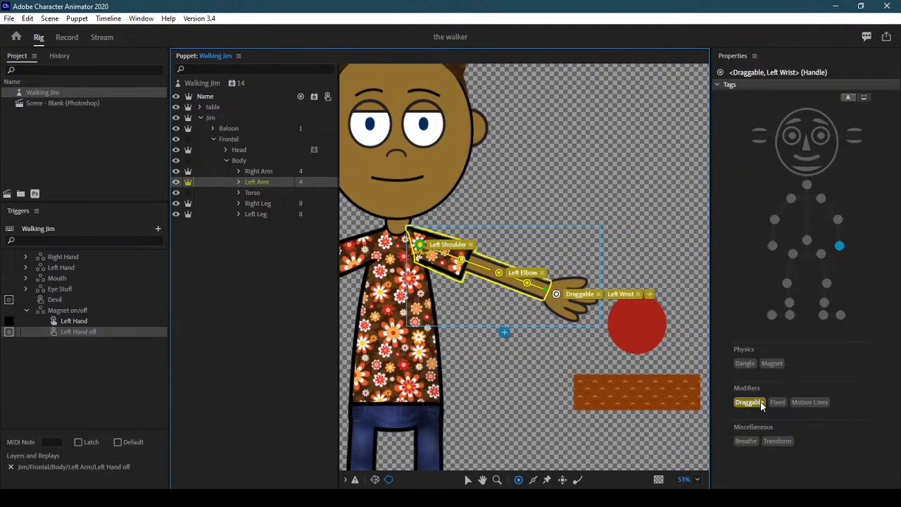
click(839, 403)
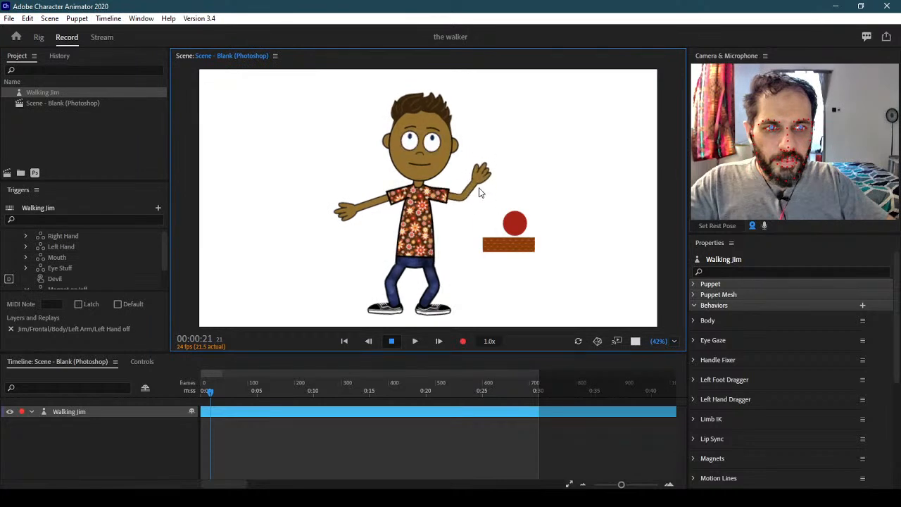
Wave Jim's left hand and pull the arm toward the upper right, then collapse the Face settings
drag(500, 182, 465, 189)
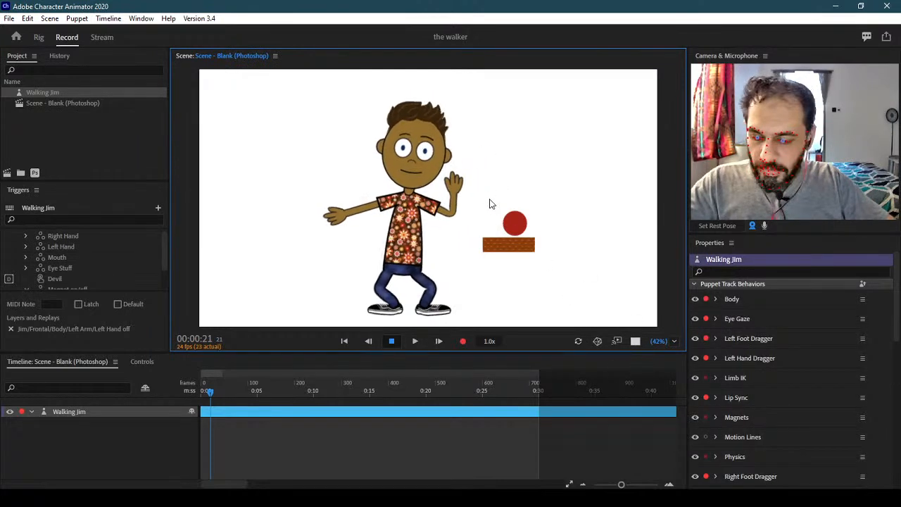
scroll(471, 189, up, 1)
scroll(470, 188, up, 4)
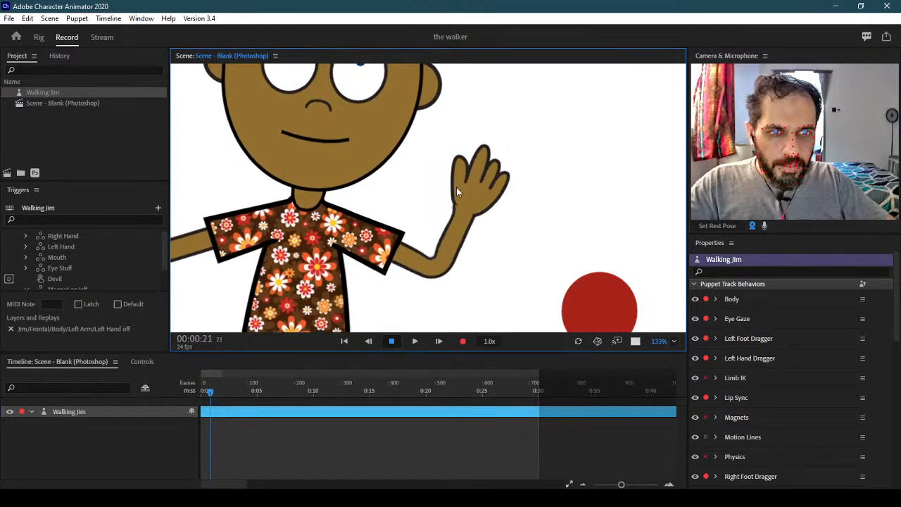
drag(471, 187, 498, 229)
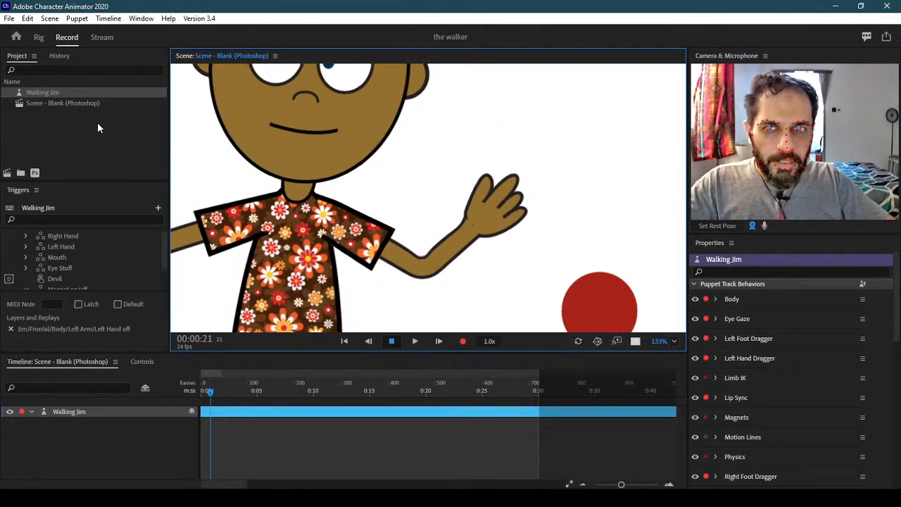
scroll(895, 320, down, 10)
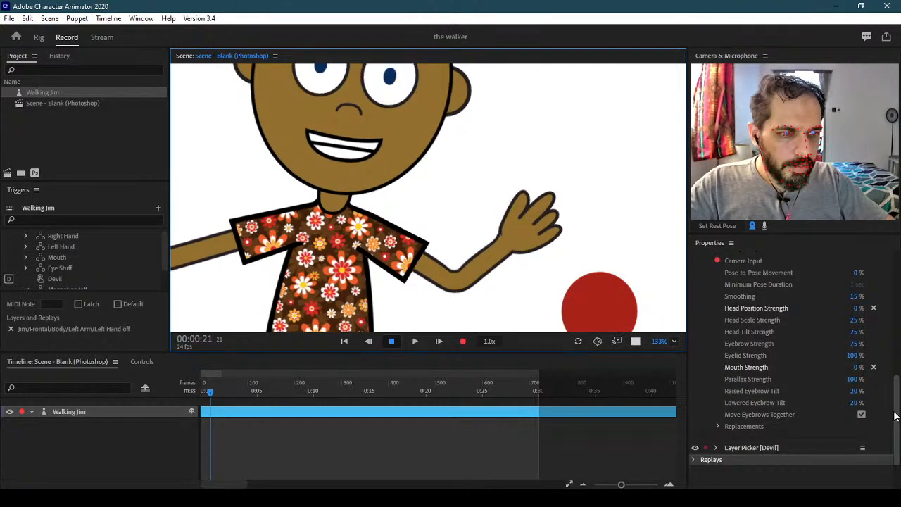
click(807, 413)
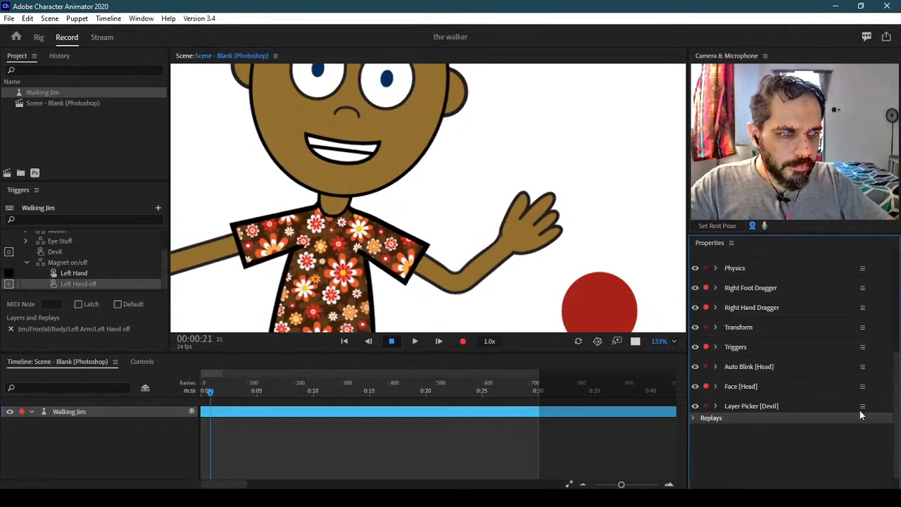
Select the Walking Jim track, wave the left hand, and make the scene background transparent
click(141, 411)
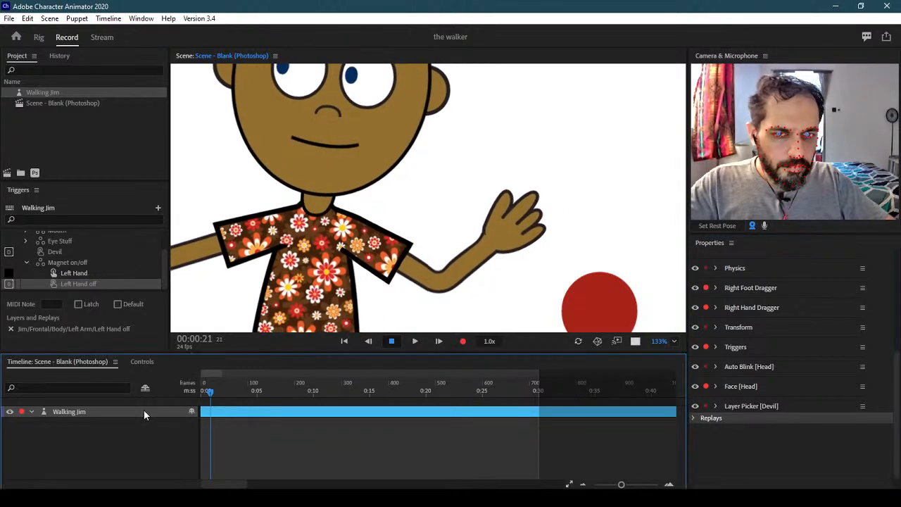
scroll(897, 389, up, 3)
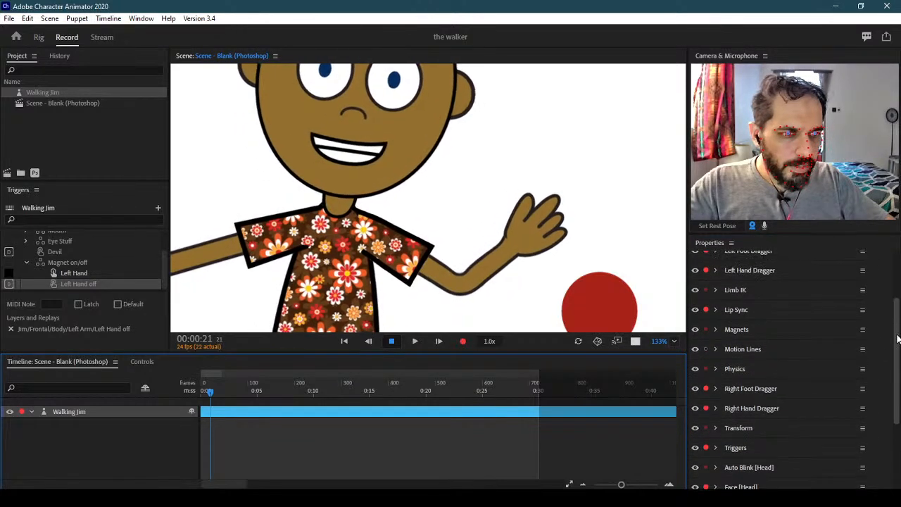
click(723, 358)
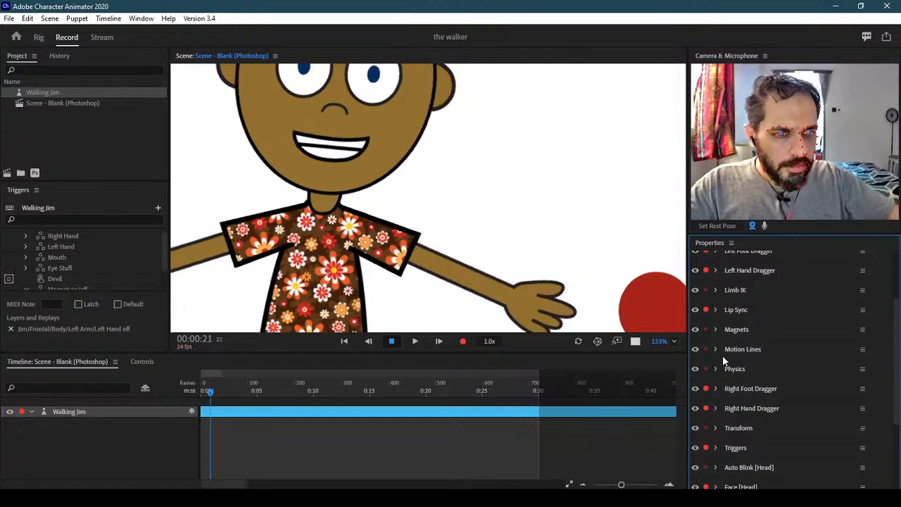
drag(533, 302, 509, 184)
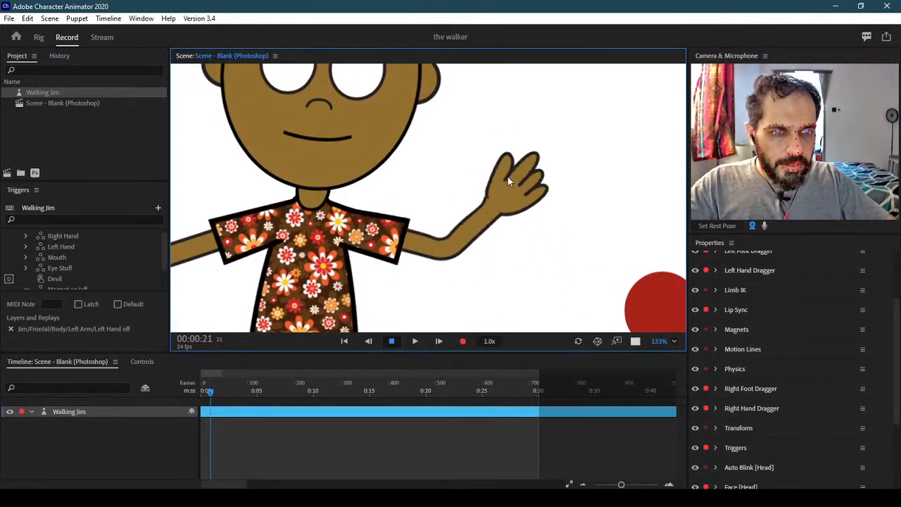
click(636, 342)
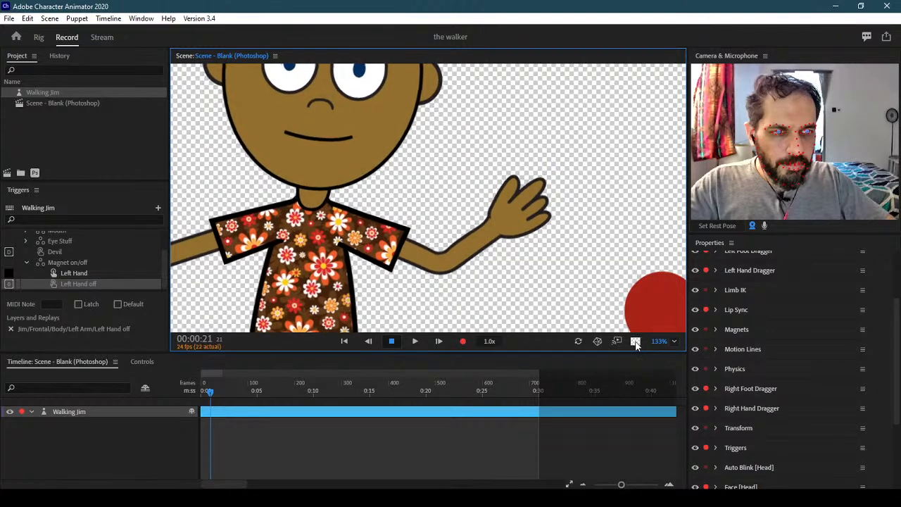
Switch the scene background to black and swing Jim's left arm to preview the motion-line trails
click(635, 342)
drag(512, 218, 521, 250)
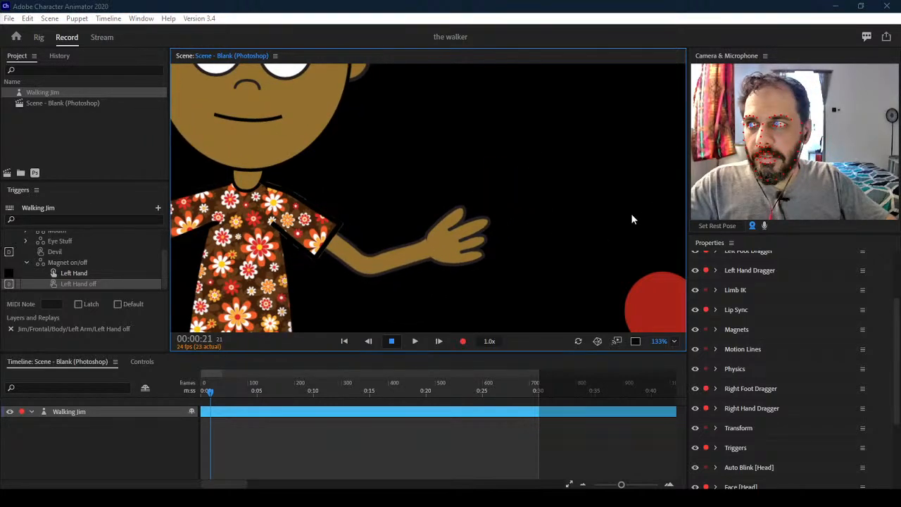
click(446, 186)
drag(413, 201, 470, 287)
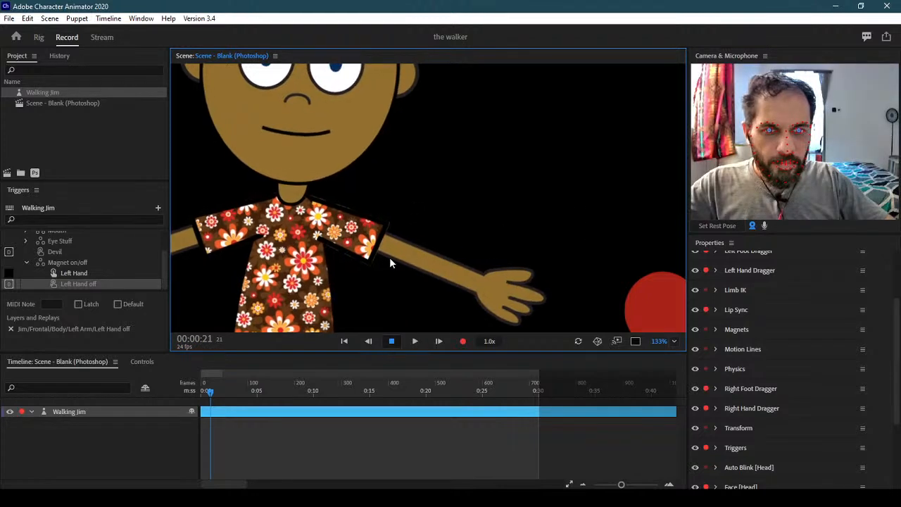
drag(487, 292, 500, 179)
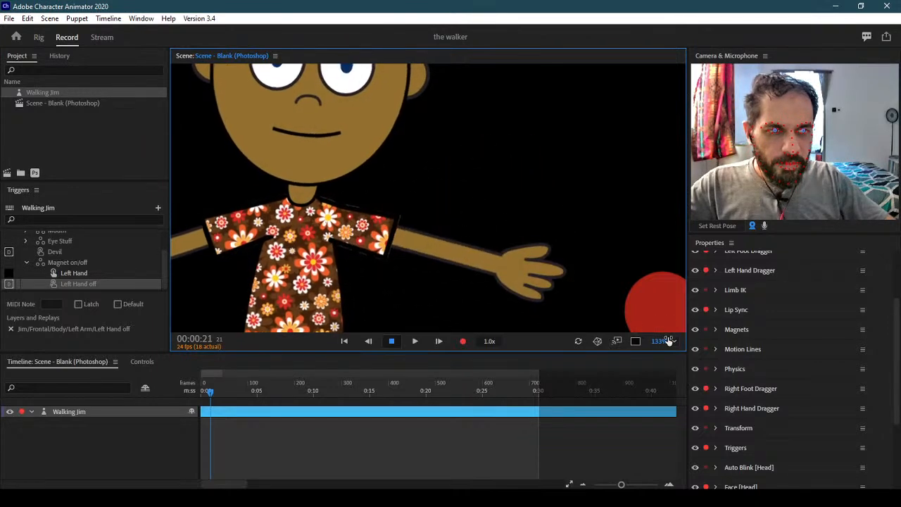
click(674, 341)
Set the Scene zoom to Fit, swing both arms to see trails, and expand the Motion Lines settings
click(683, 166)
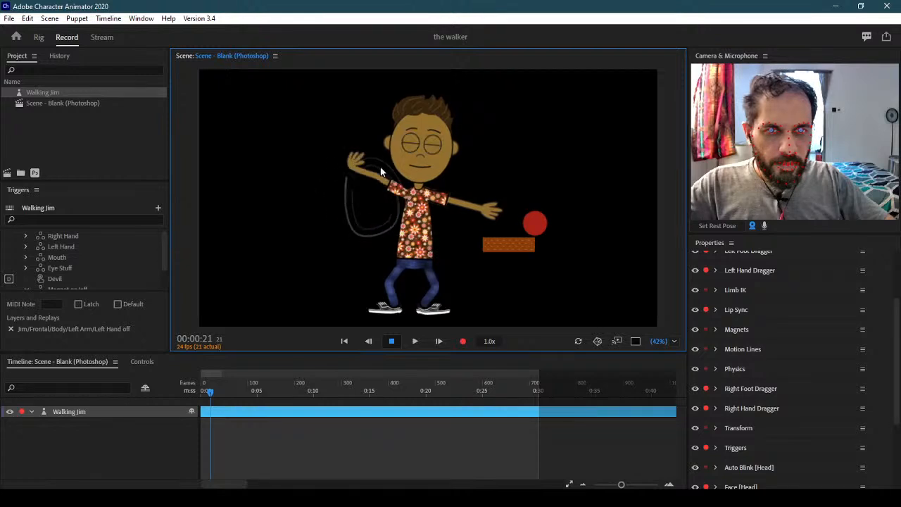
drag(285, 195, 246, 181)
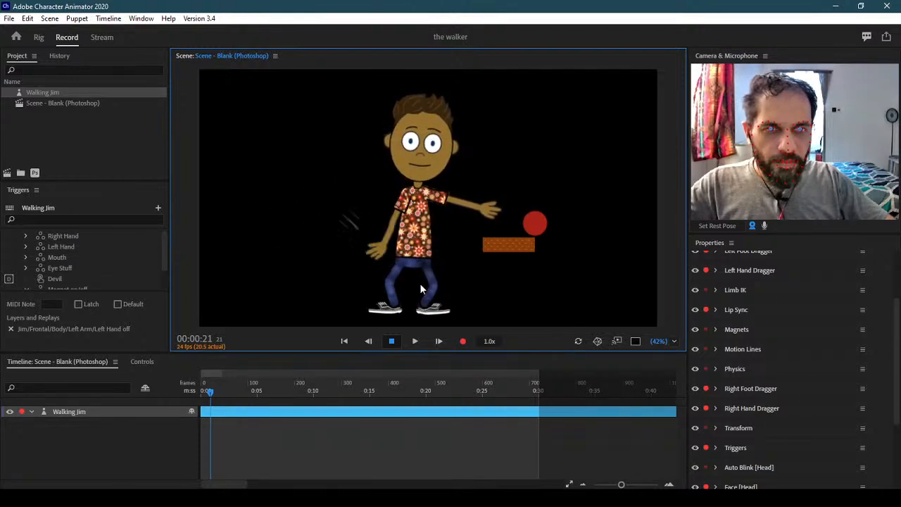
drag(371, 179, 392, 235)
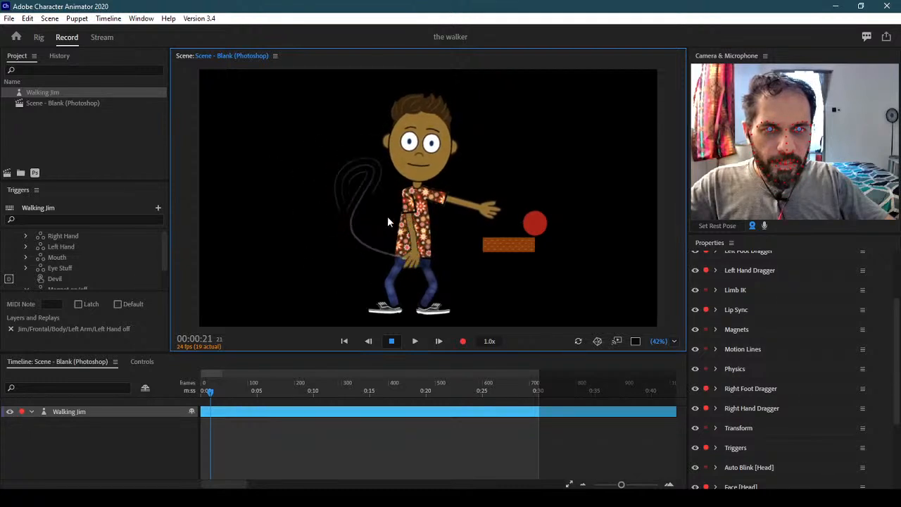
drag(377, 170, 365, 261)
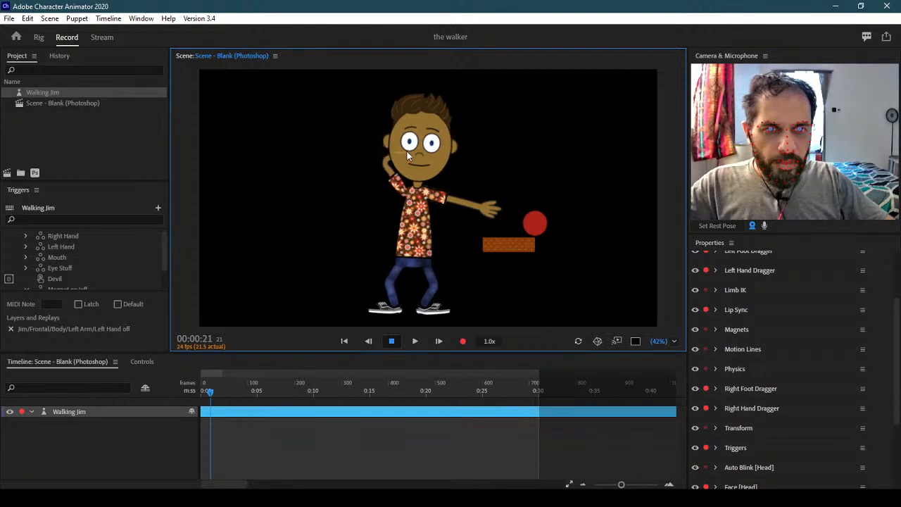
drag(487, 209, 501, 250)
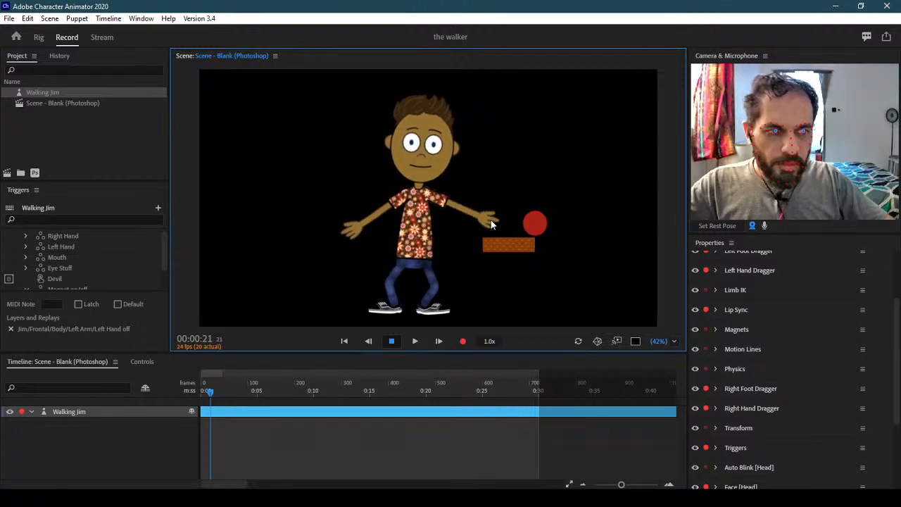
click(716, 349)
drag(897, 350, 897, 372)
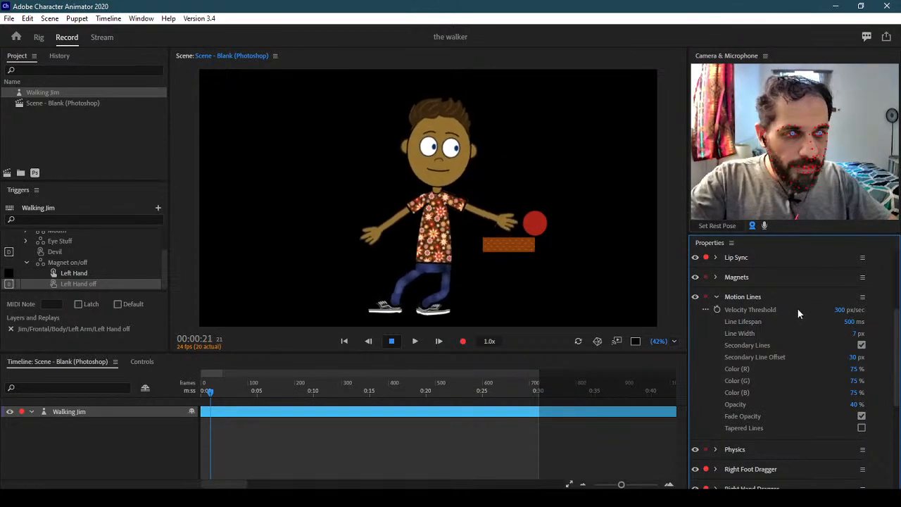
Change the Velocity Threshold and swing Jim's arm around to test the trails
click(843, 309)
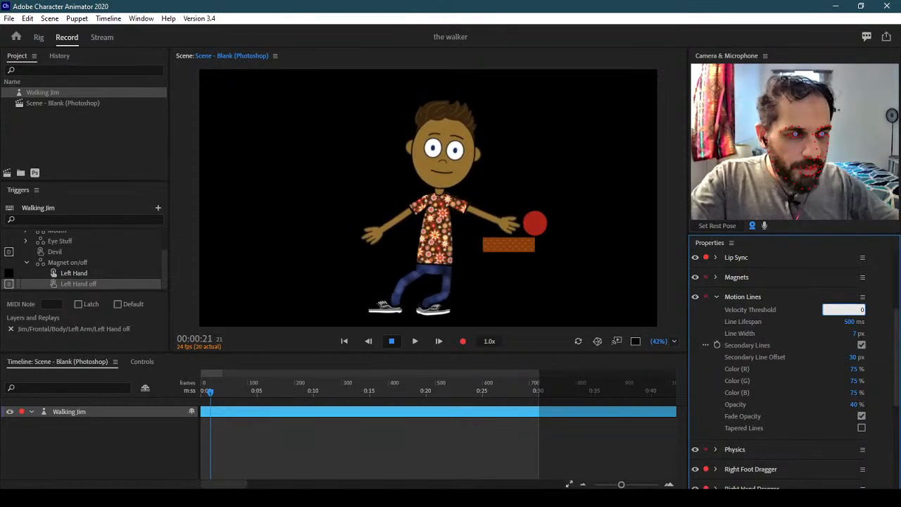
text(0)
key(Return)
drag(503, 221, 485, 161)
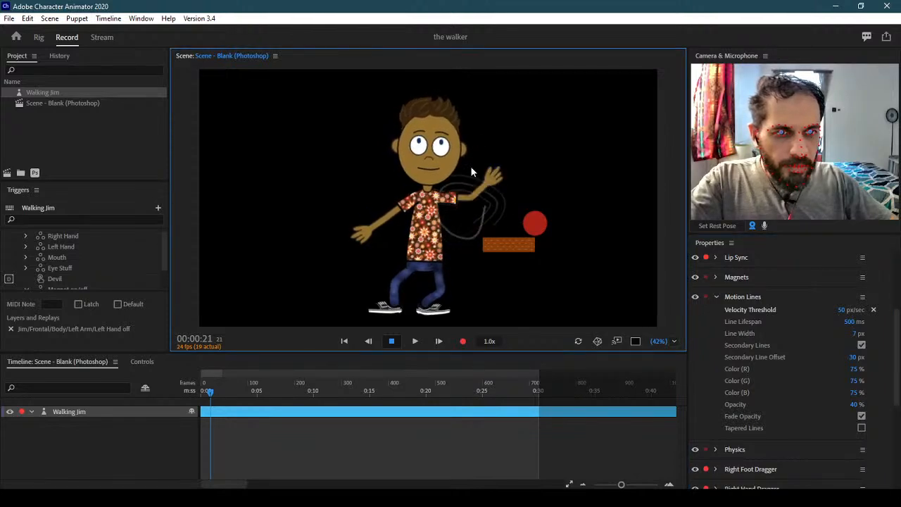
drag(451, 205, 301, 204)
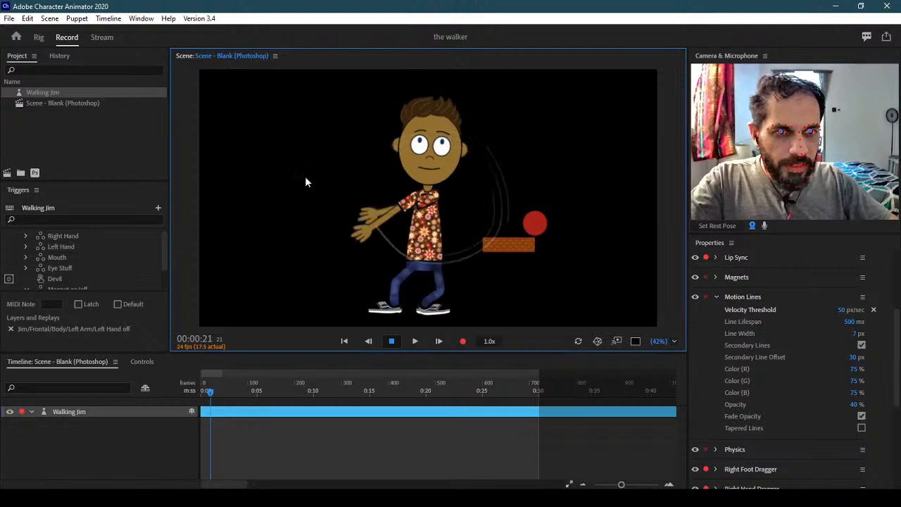
drag(552, 221, 486, 277)
drag(421, 226, 448, 167)
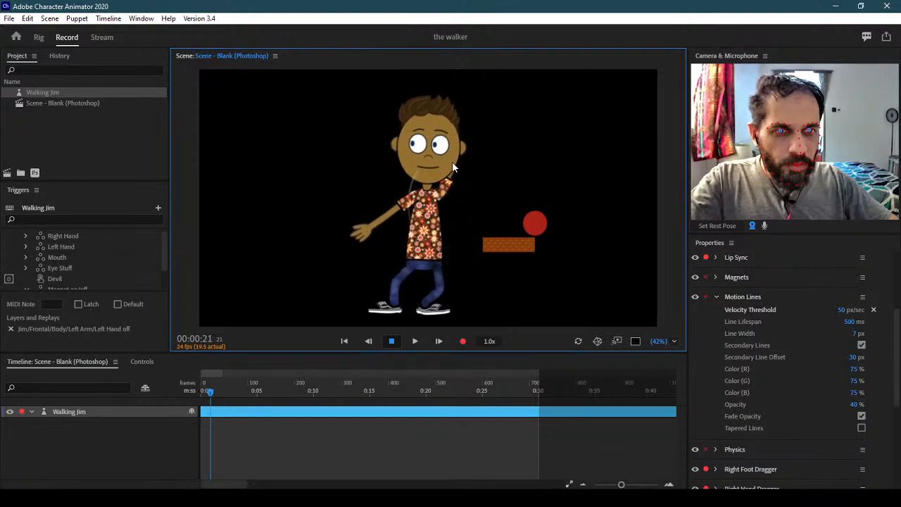
drag(511, 225, 485, 242)
Try a Velocity Threshold of 50 px/sec, then restore it to 300 px/sec
click(850, 310)
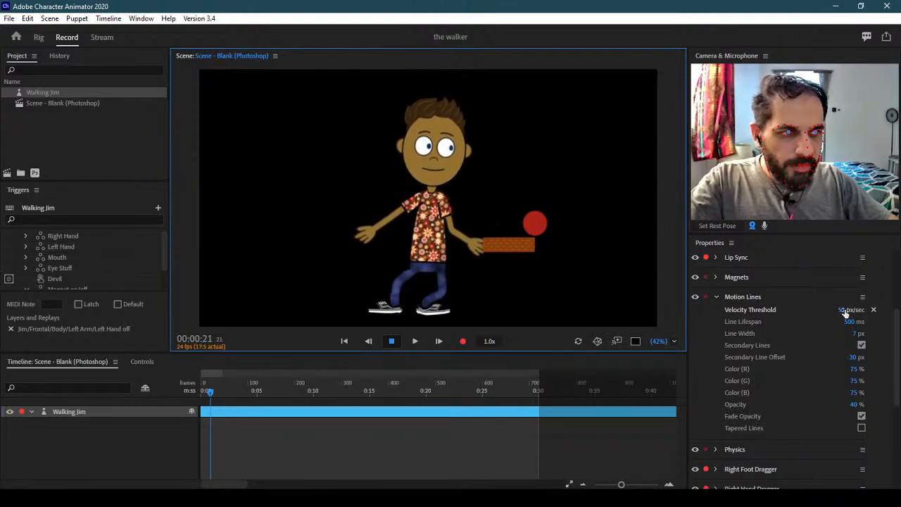
click(880, 328)
text(50)
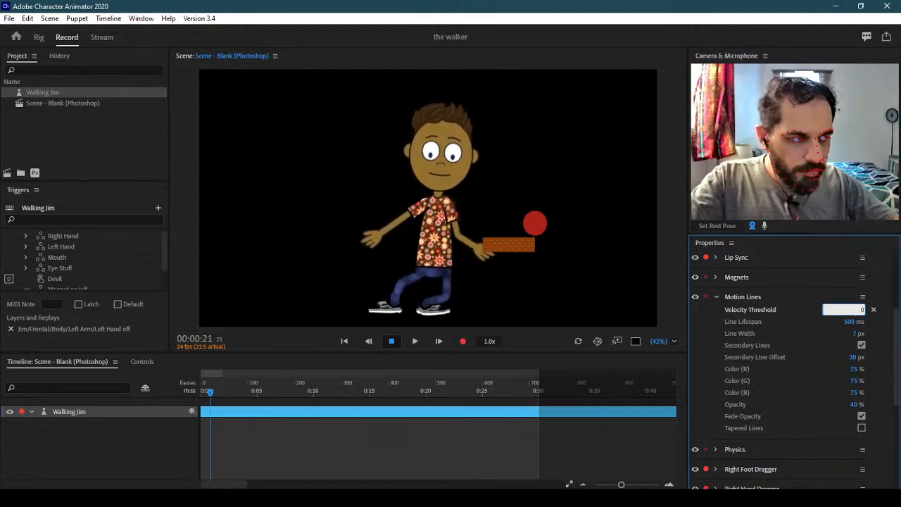
key(Return)
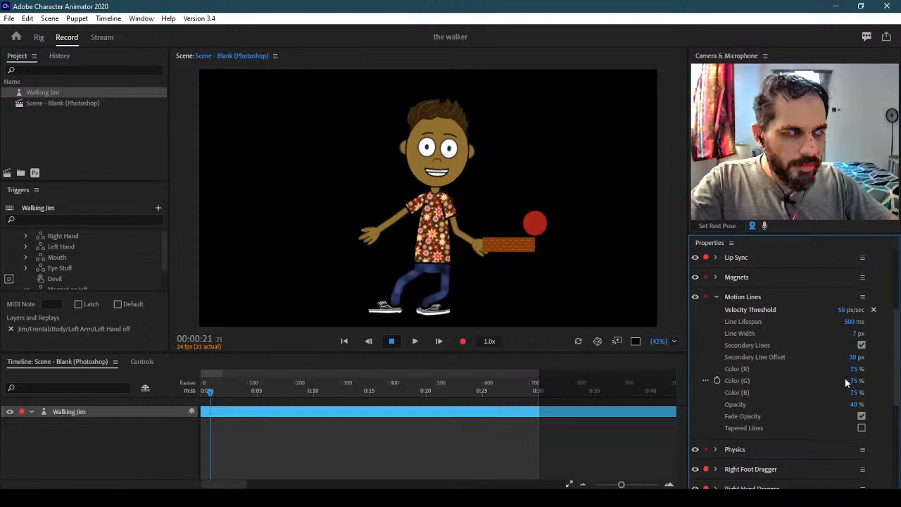
click(839, 310)
text(300)
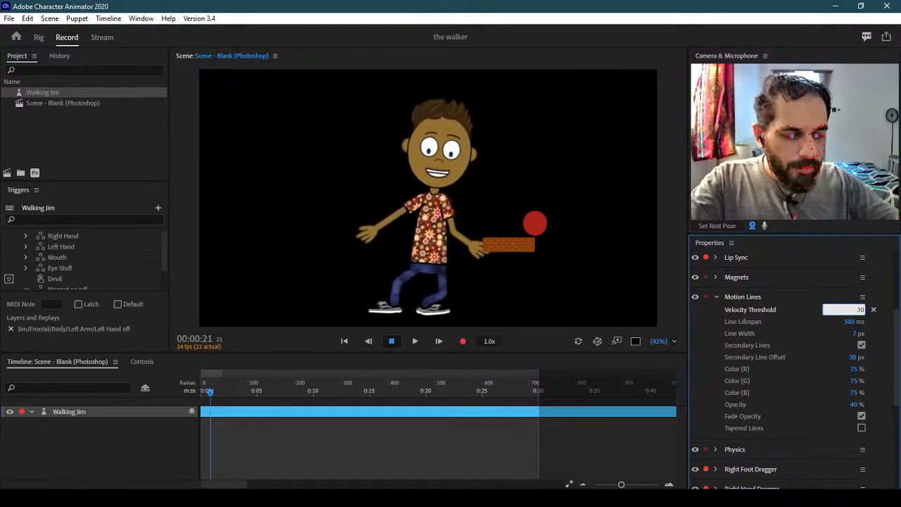
key(Return)
click(479, 240)
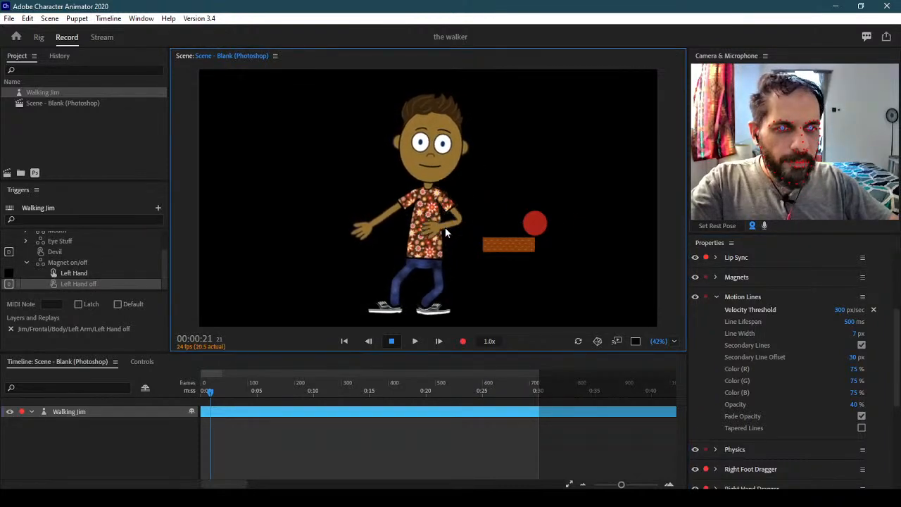
Retest the Velocity Threshold at 50 px/sec, then set it back to 300 px/sec
click(841, 311)
text(50)
key(Return)
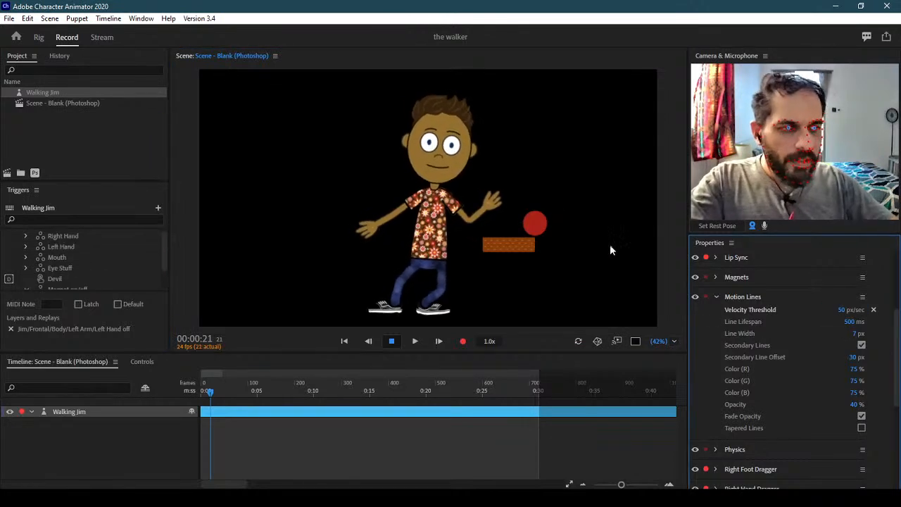
click(488, 203)
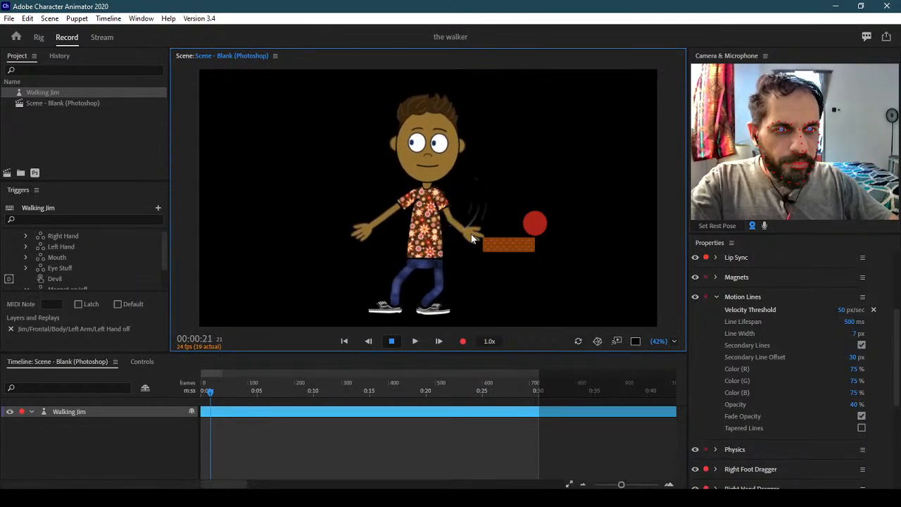
click(846, 312)
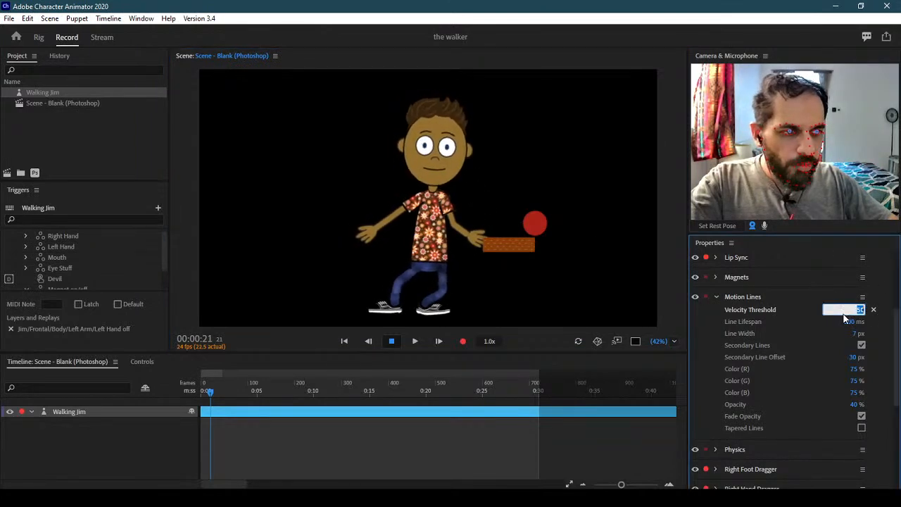
text(300)
key(Return)
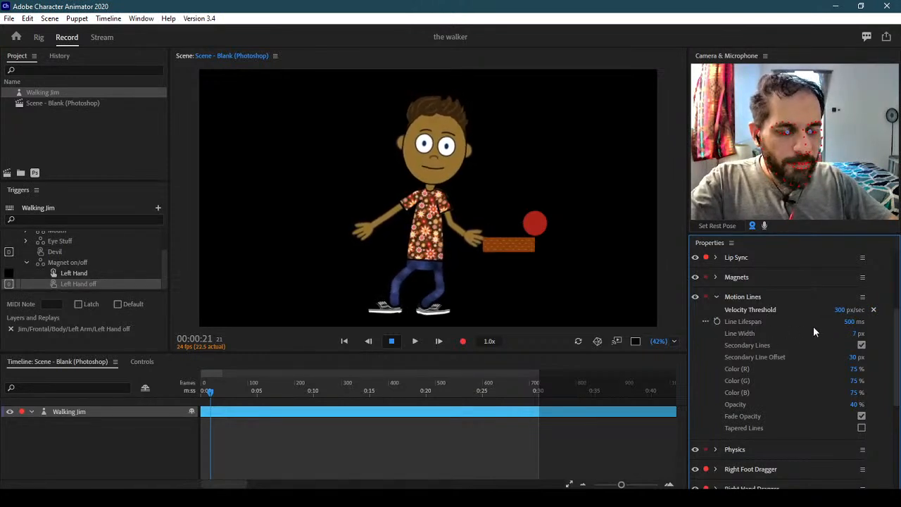
Swing Jim's arm, edit the Line Lifespan value, and preview the motion lines again
drag(476, 242, 480, 156)
drag(414, 262, 412, 258)
click(848, 321)
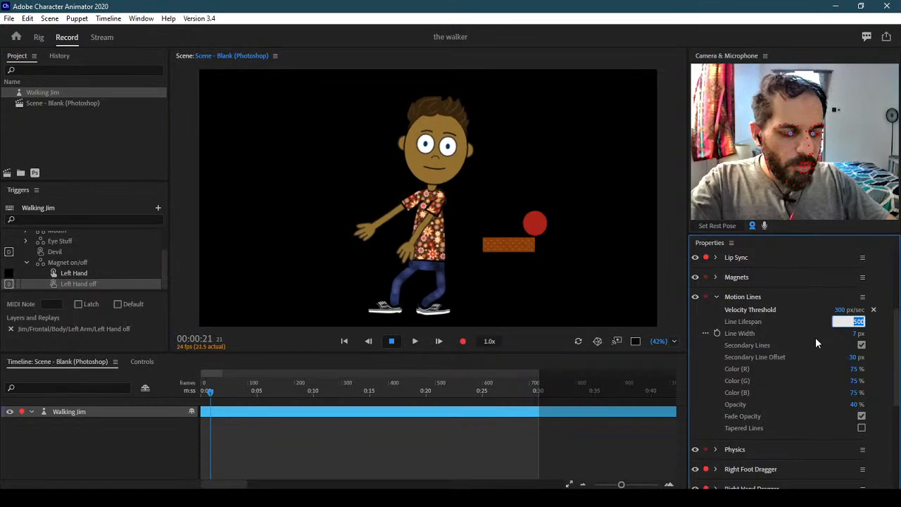
text(0)
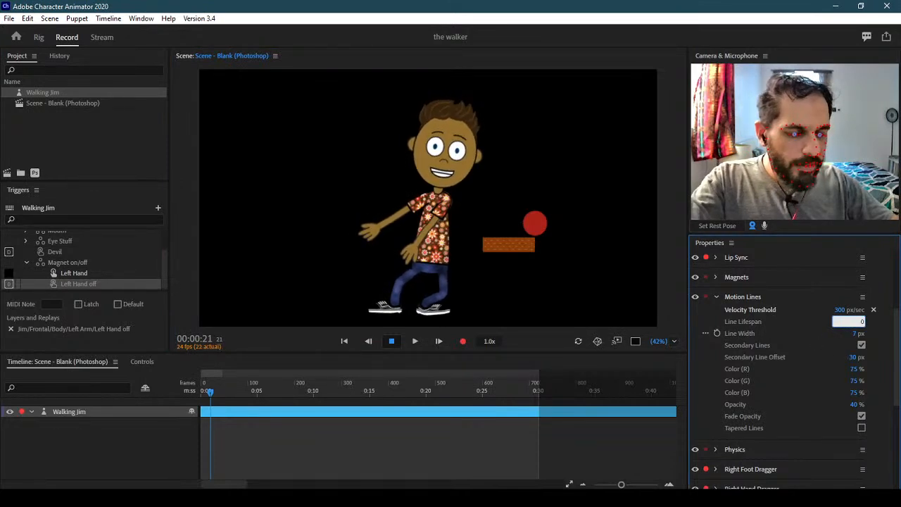
key(Return)
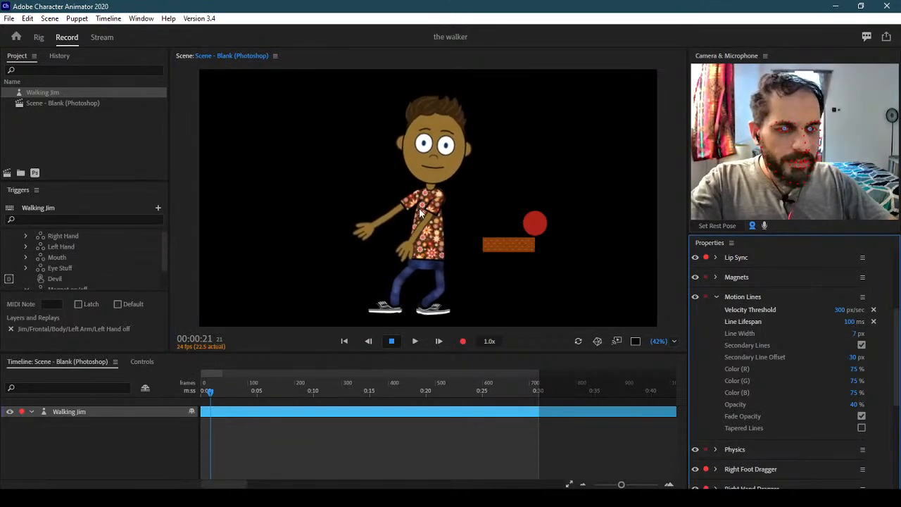
drag(409, 251, 493, 162)
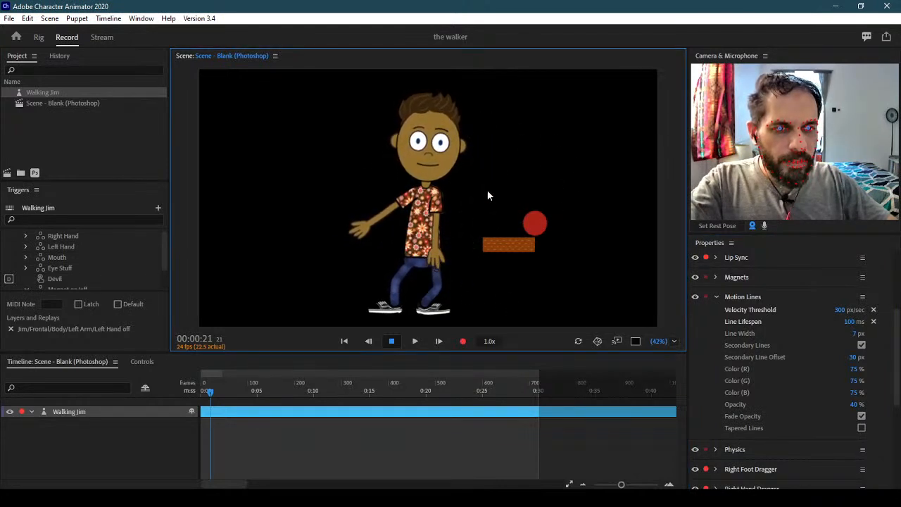
drag(478, 250, 505, 166)
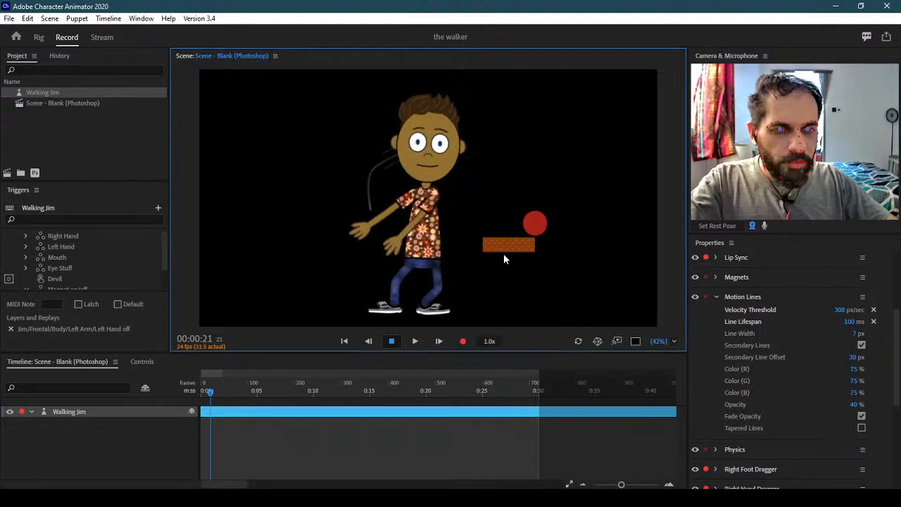
Set Line Lifespan to 500 ms and swing Jim's arm to see the longer trails
click(848, 322)
text(500)
key(Return)
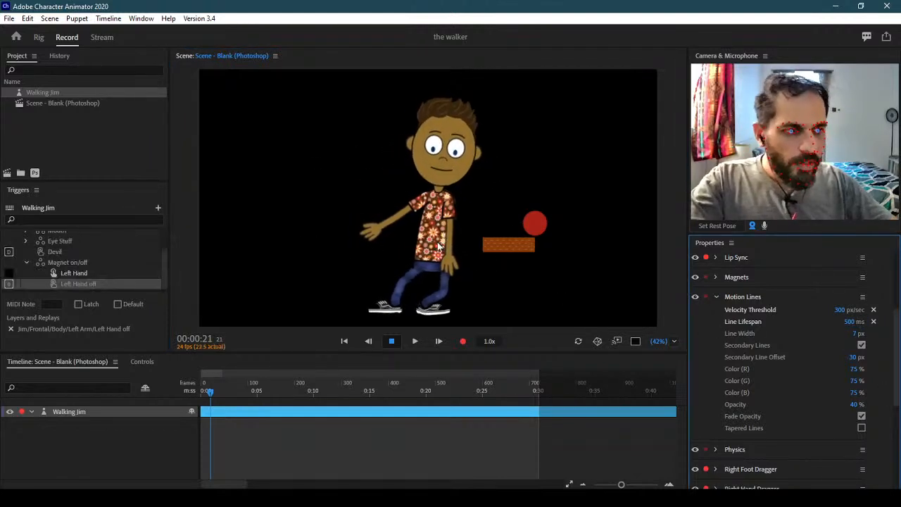
drag(442, 260, 368, 222)
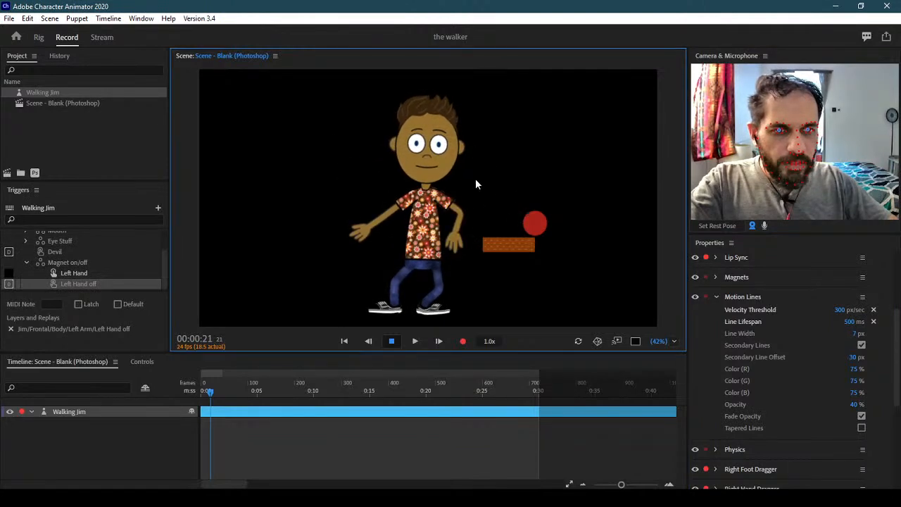
drag(480, 237, 485, 196)
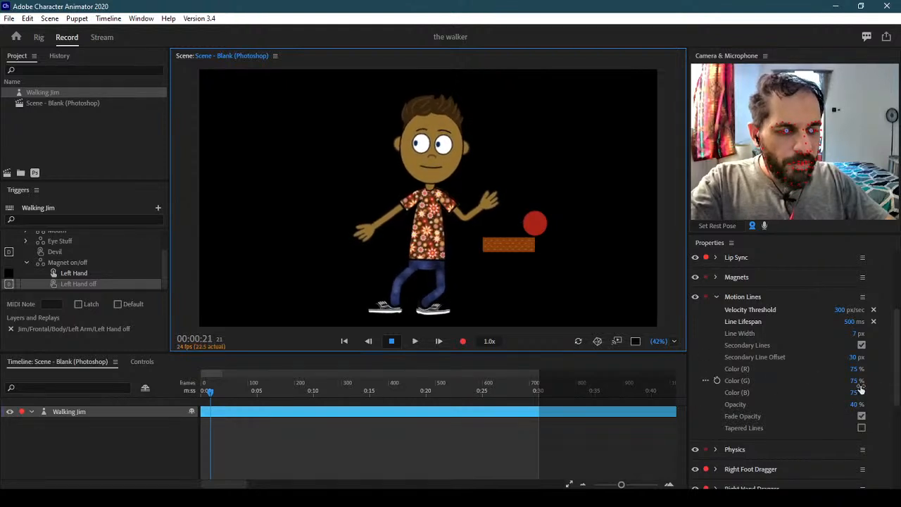
Turn the scene background white and set the motion-line colour to black (R 0, G 0, B 0)
click(635, 342)
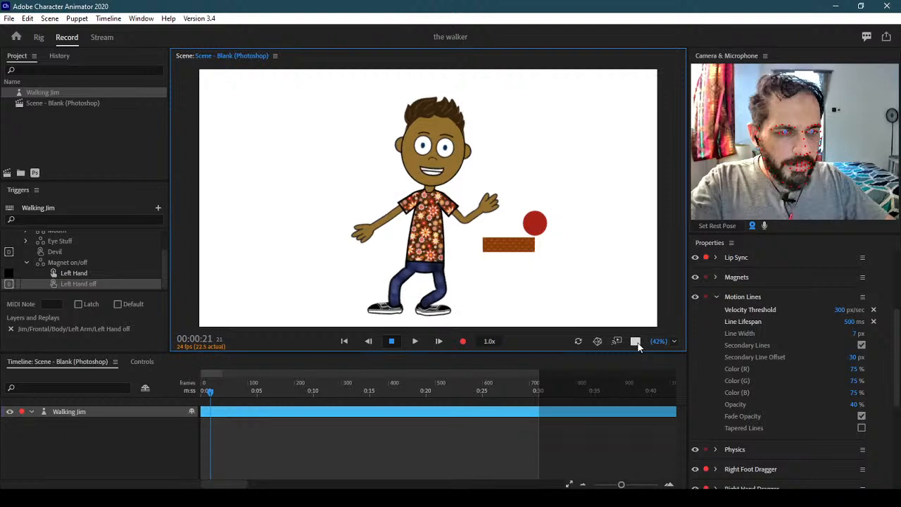
click(853, 369)
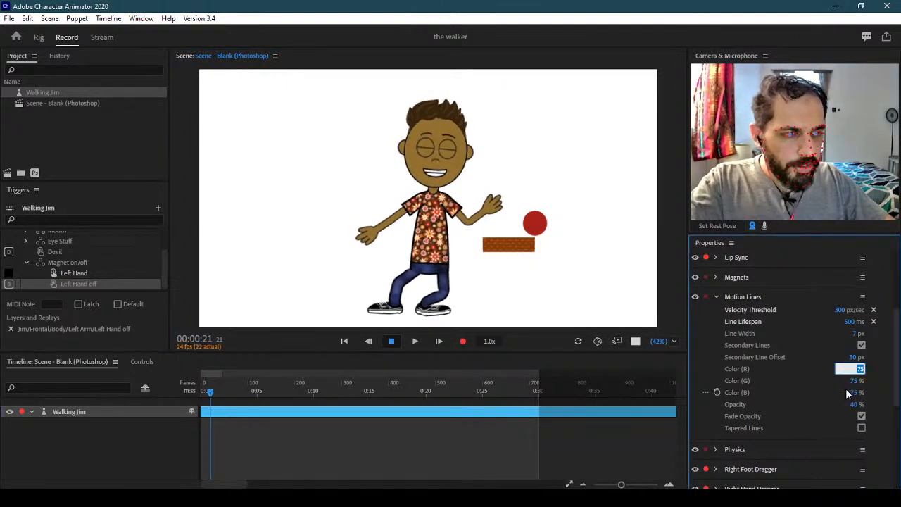
text(0)
key(Tab)
text(0)
key(Tab)
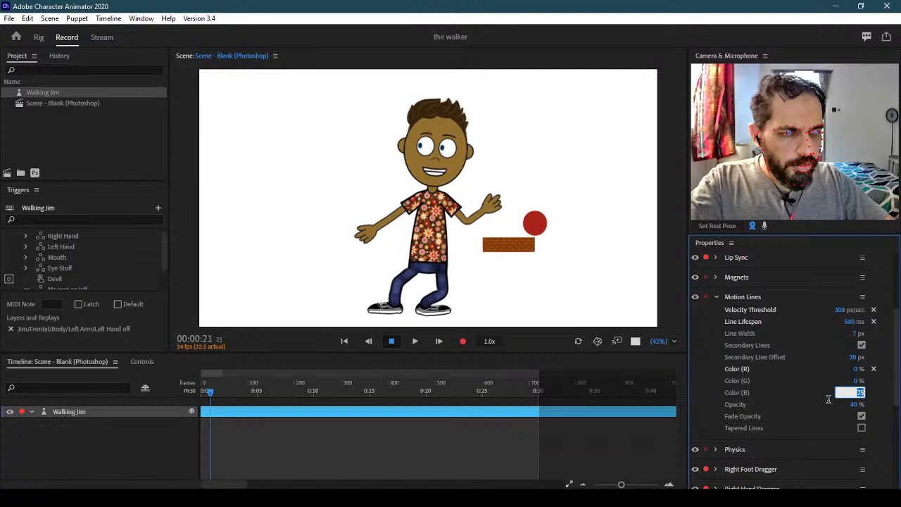
text(0)
key(Return)
Preview the black trails on Jim's arm, then set the line opacity to 100%
click(488, 261)
drag(384, 172, 507, 131)
drag(499, 230, 457, 189)
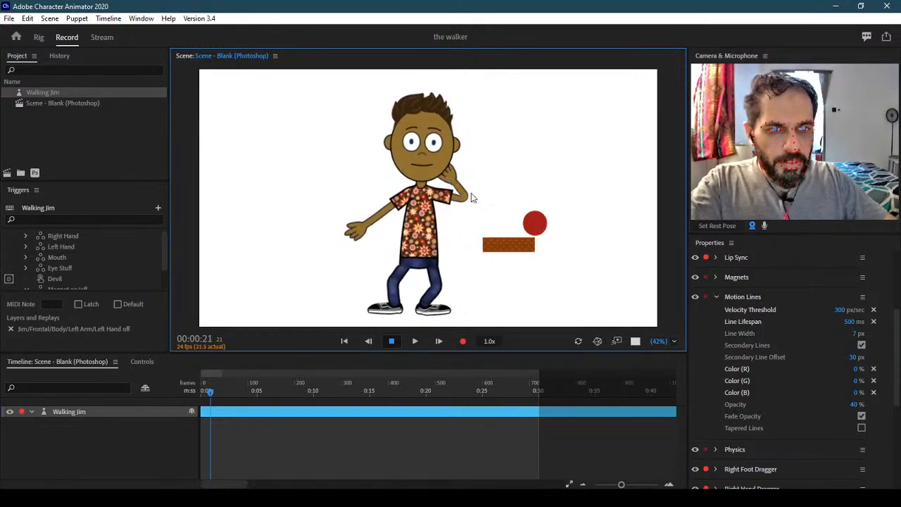
click(854, 404)
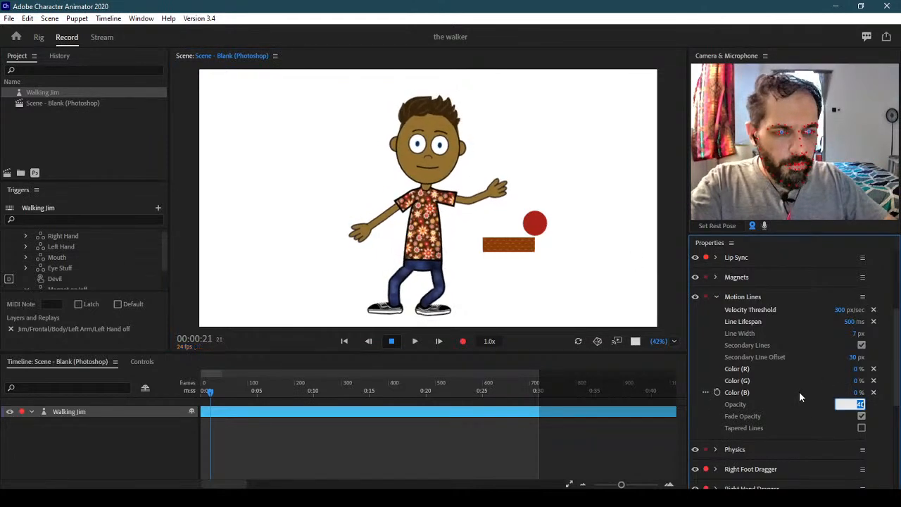
text(10)
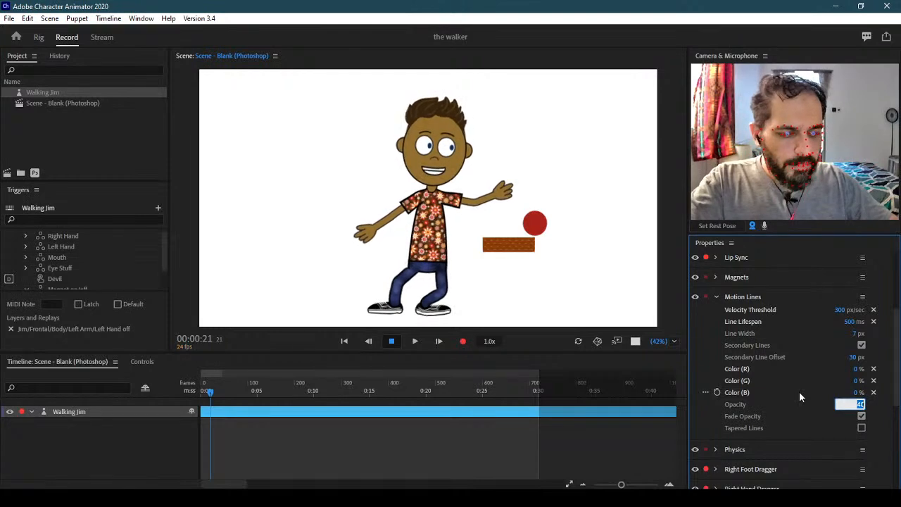
text(0)
key(Return)
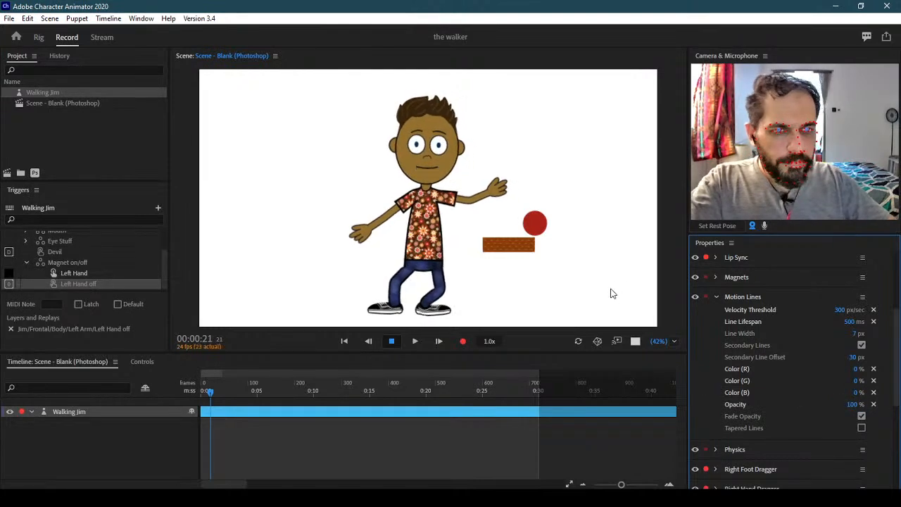
Try 20% motion-line opacity, swinging Jim's hand near the brick to compare
drag(496, 186, 533, 226)
click(855, 404)
text(20)
key(Return)
drag(593, 249, 473, 271)
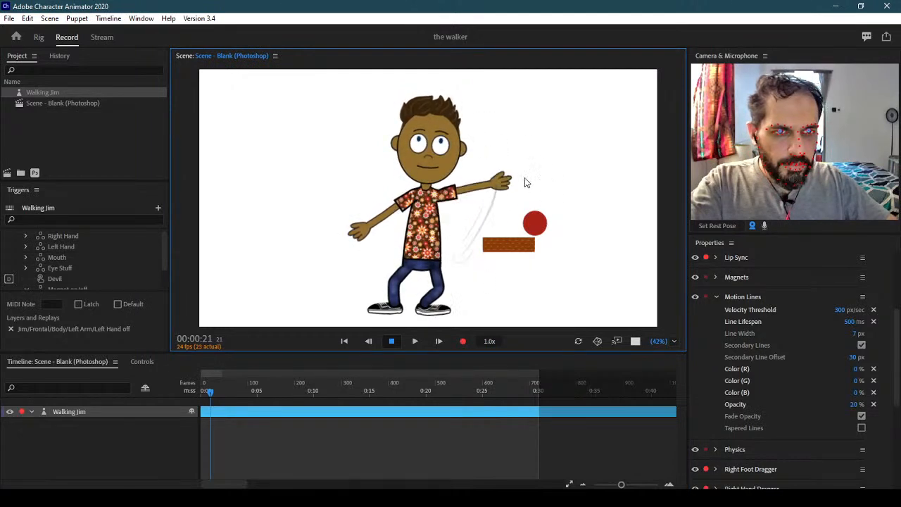
drag(418, 275, 507, 240)
Set line opacity to 40%, enable Tapered Lines, and test on Jim's arms and foot
click(854, 404)
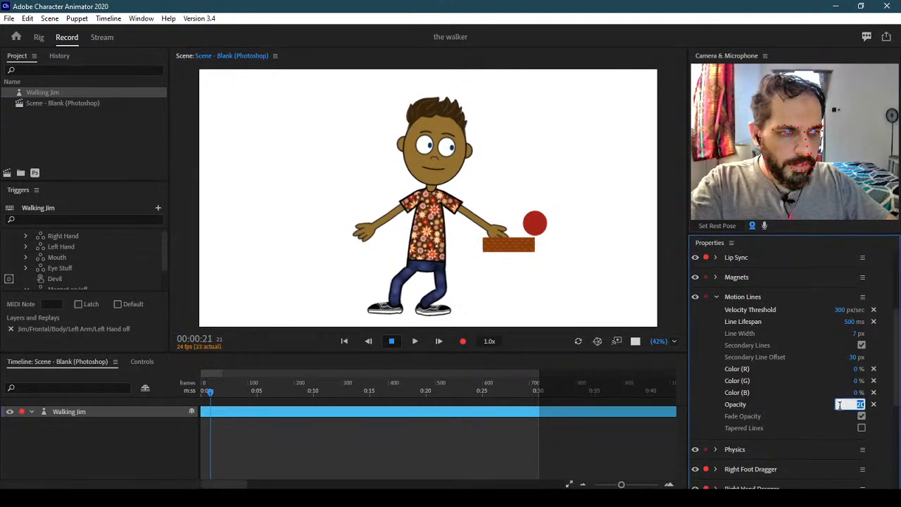
text(40)
click(860, 427)
drag(509, 231, 519, 131)
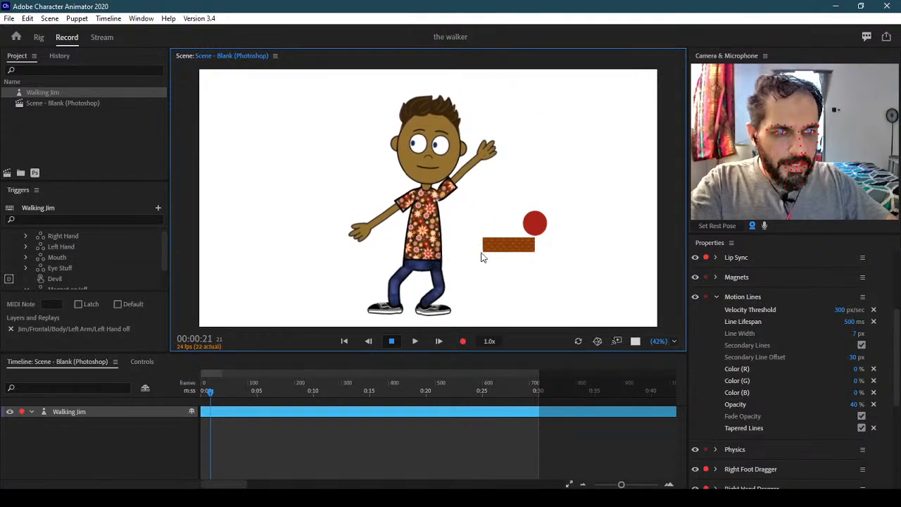
drag(492, 163, 471, 248)
drag(392, 217, 348, 216)
drag(466, 243, 499, 204)
drag(409, 258, 336, 242)
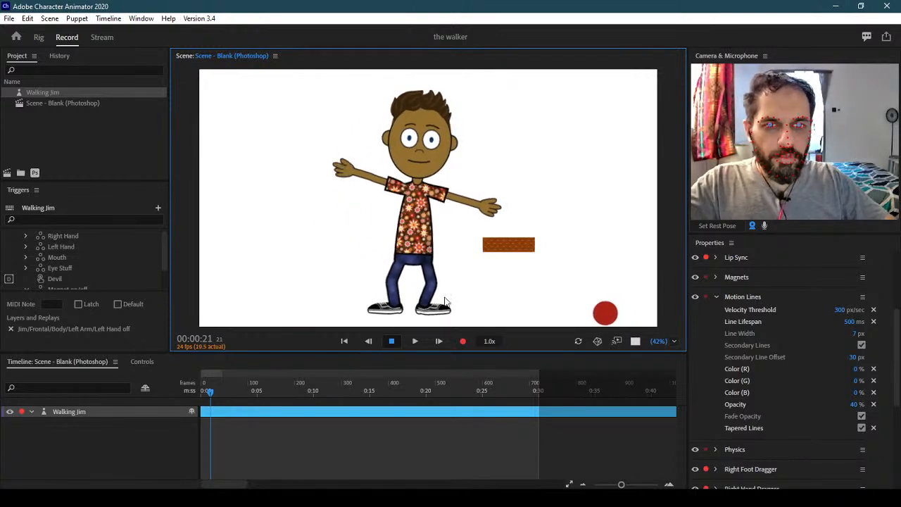
drag(438, 310, 456, 269)
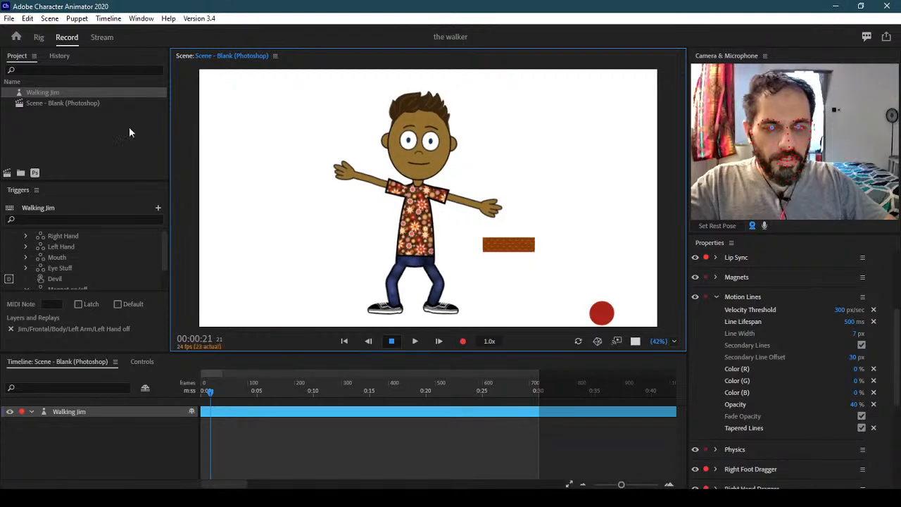
In Rig mode, tag the Right Leg and Left Leg heel Draggable handles with Motion Lines
click(38, 37)
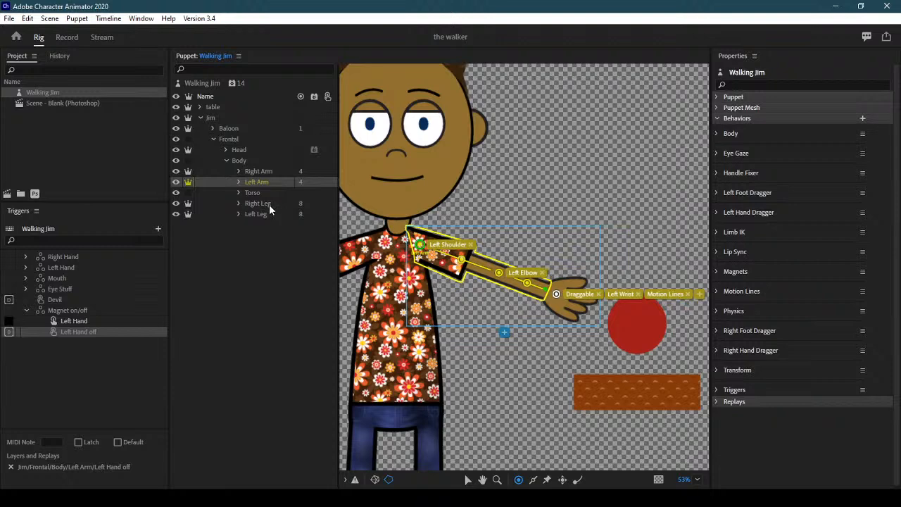
click(268, 204)
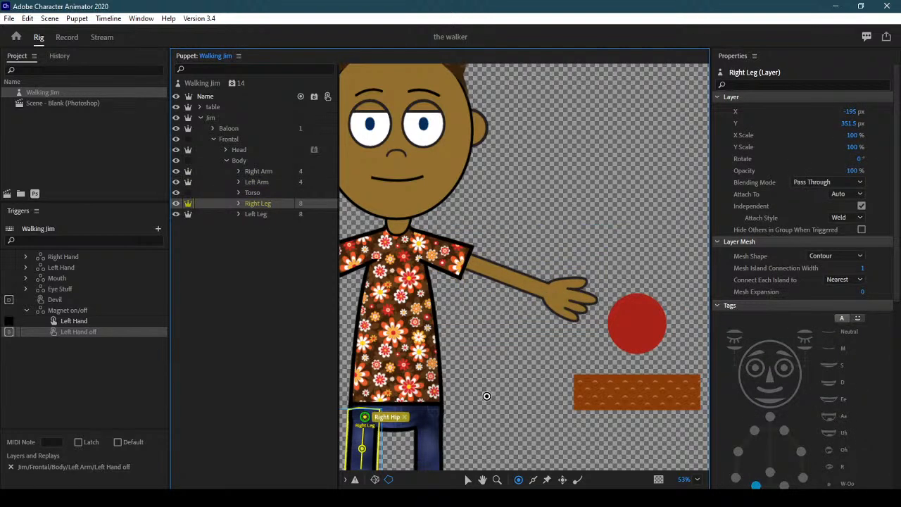
drag(486, 396, 559, 211)
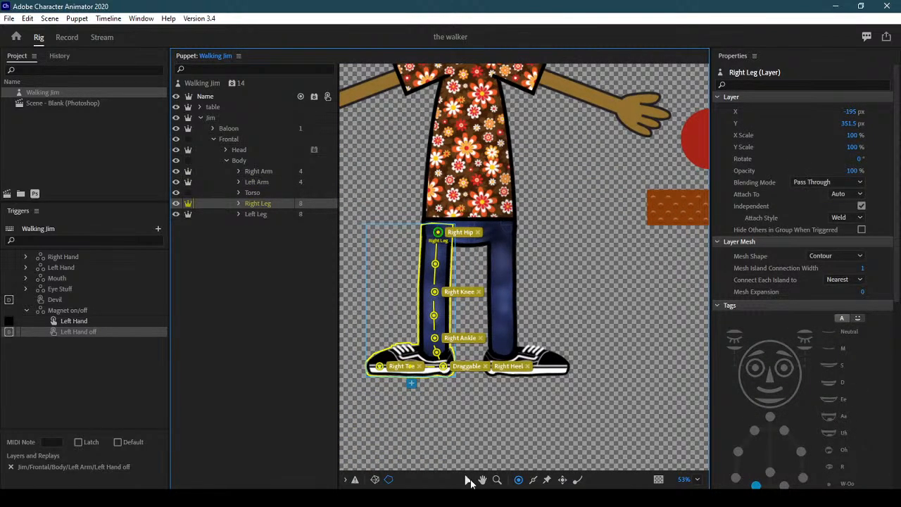
click(443, 367)
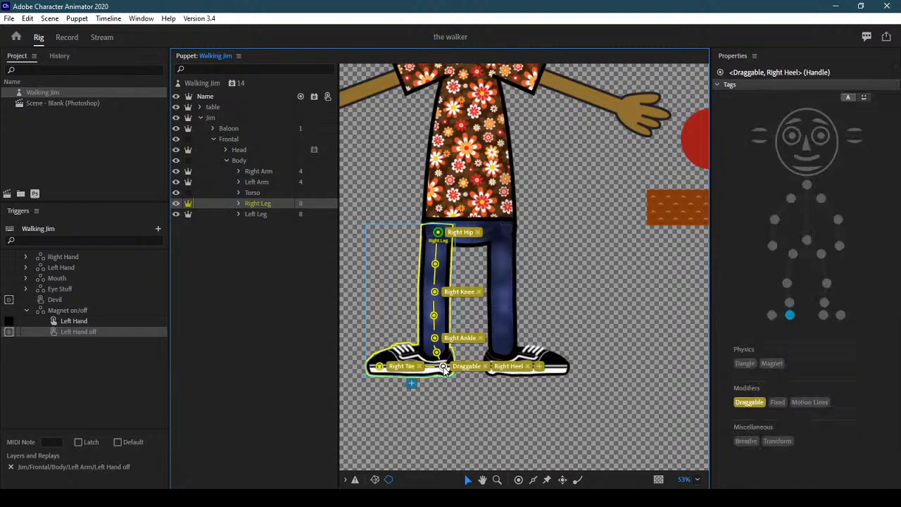
click(260, 217)
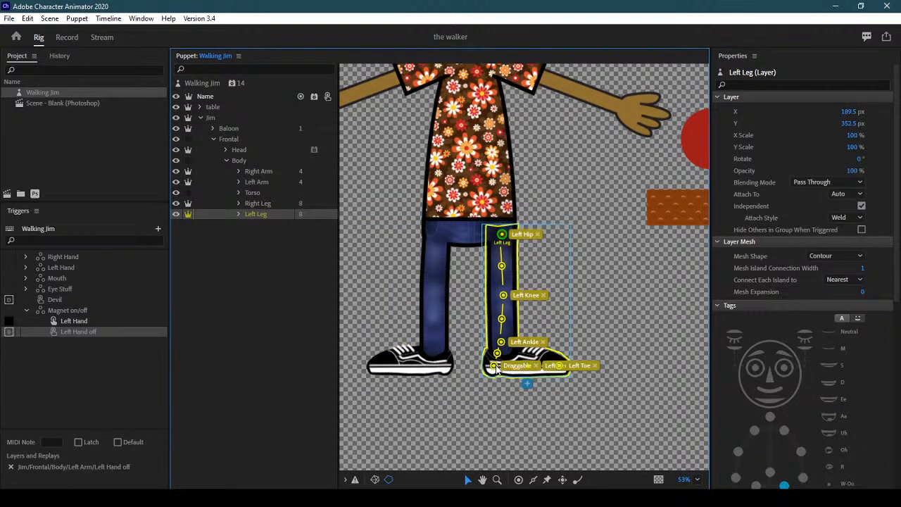
click(496, 367)
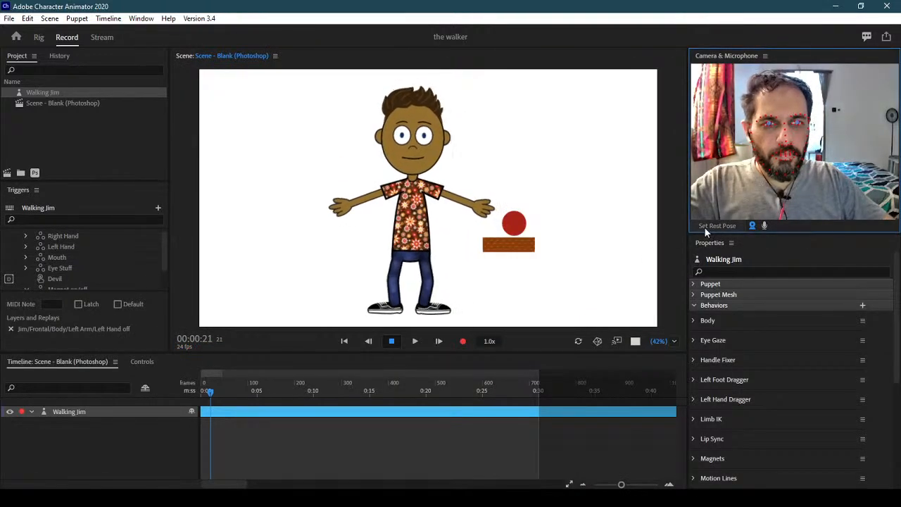
Test the motion lines by dragging Jim's feet into bent knees and pulling his torso into a crouch
drag(428, 313, 387, 305)
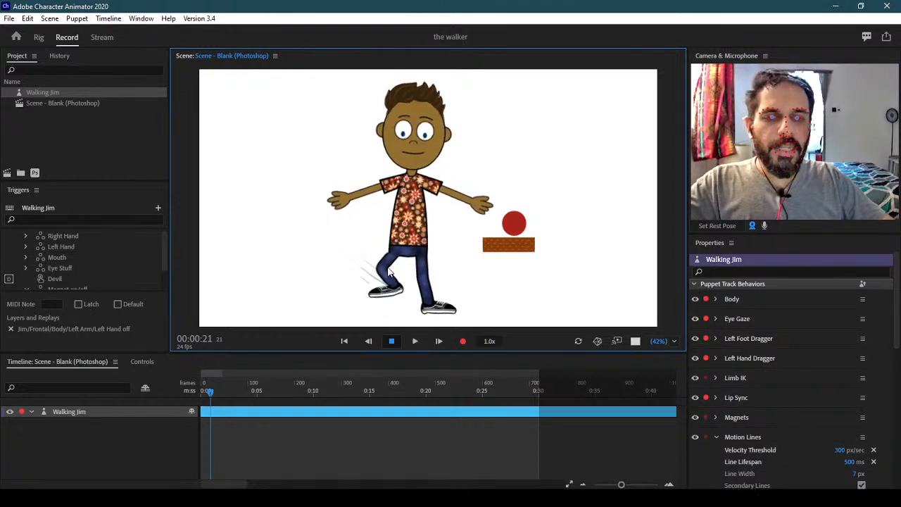
drag(370, 298, 395, 316)
drag(408, 208, 415, 182)
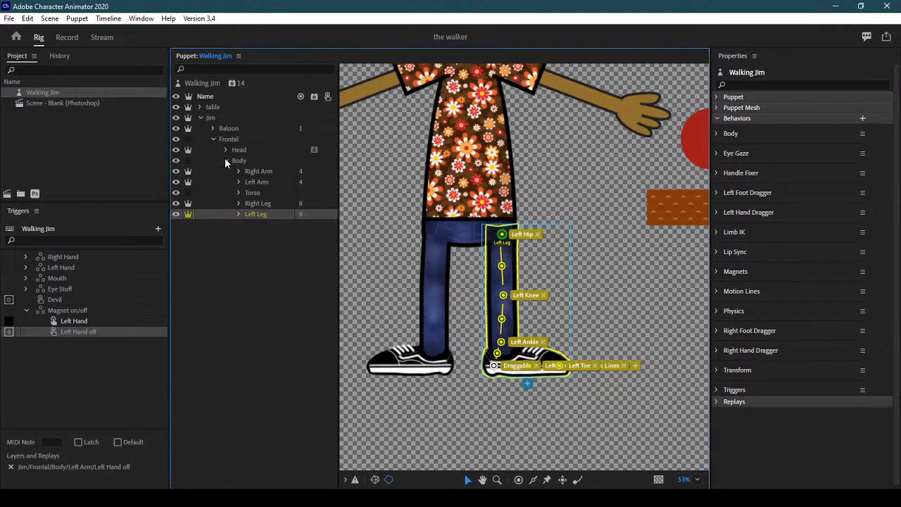
Collapse Body, select the Walking Jim puppet root and show its add-behavior list
click(225, 160)
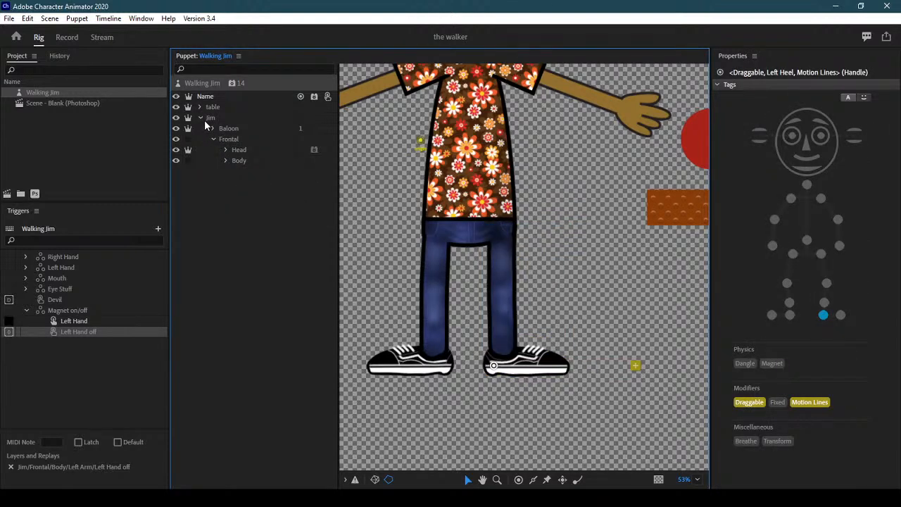
click(204, 119)
scroll(873, 474, down, 6)
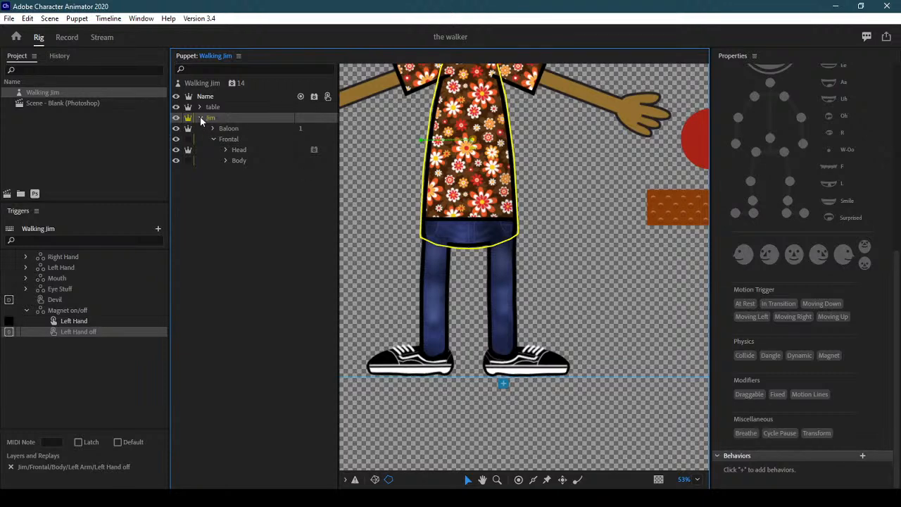
click(206, 83)
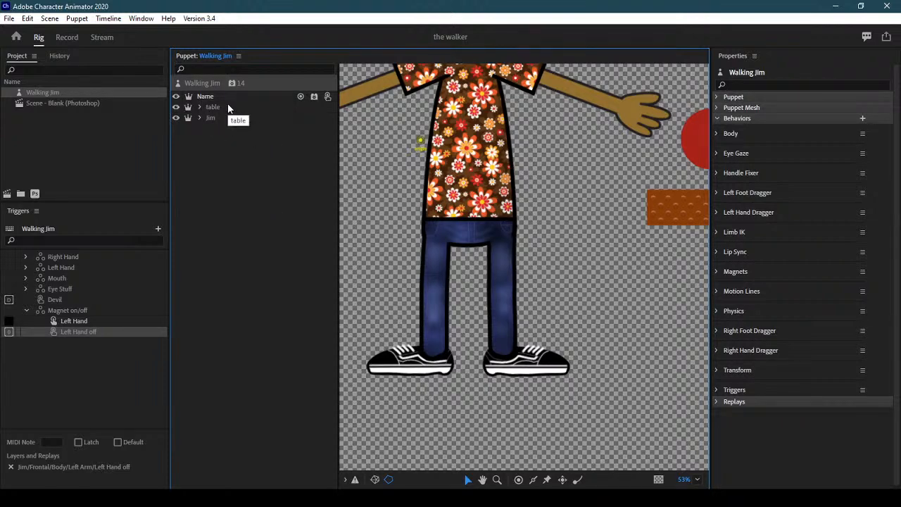
drag(550, 208, 603, 296)
click(862, 117)
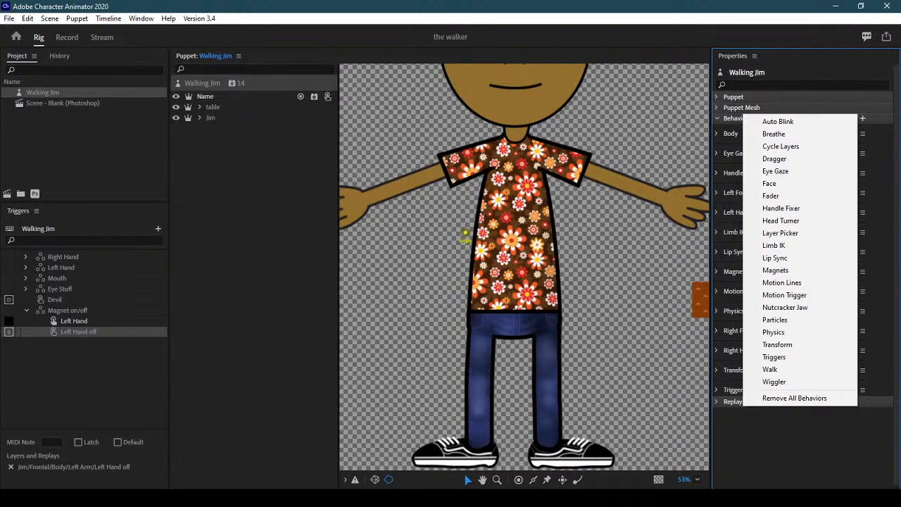
Switch to Photoshop and move the stray File Explorer window off the canvas
key(alt+Tab)
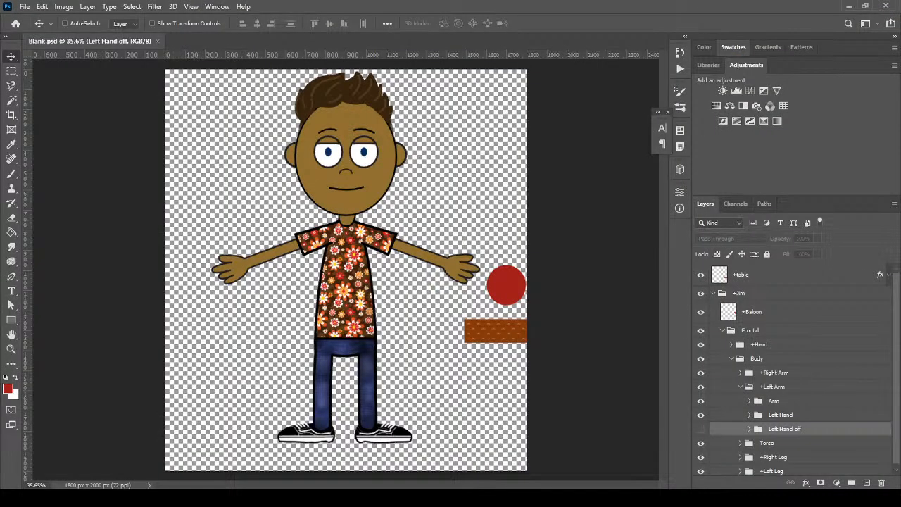
key(alt+Tab)
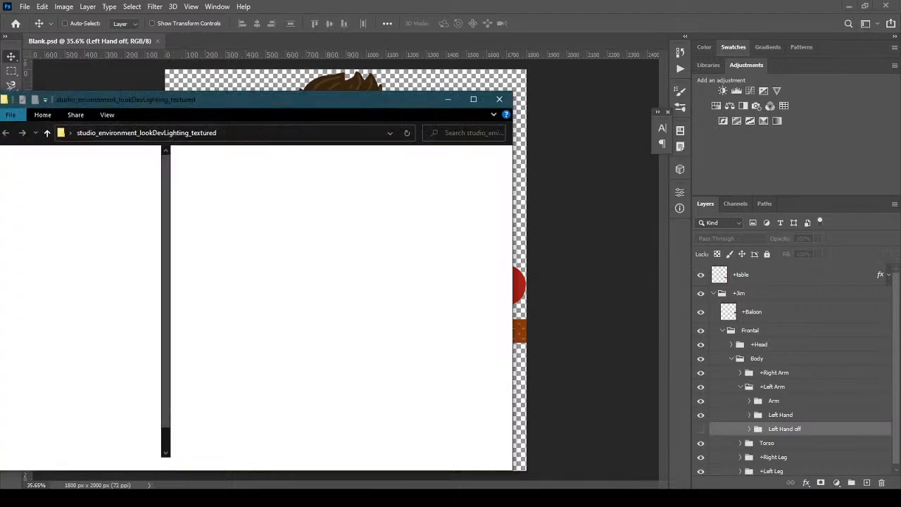
drag(202, 101, 0, 101)
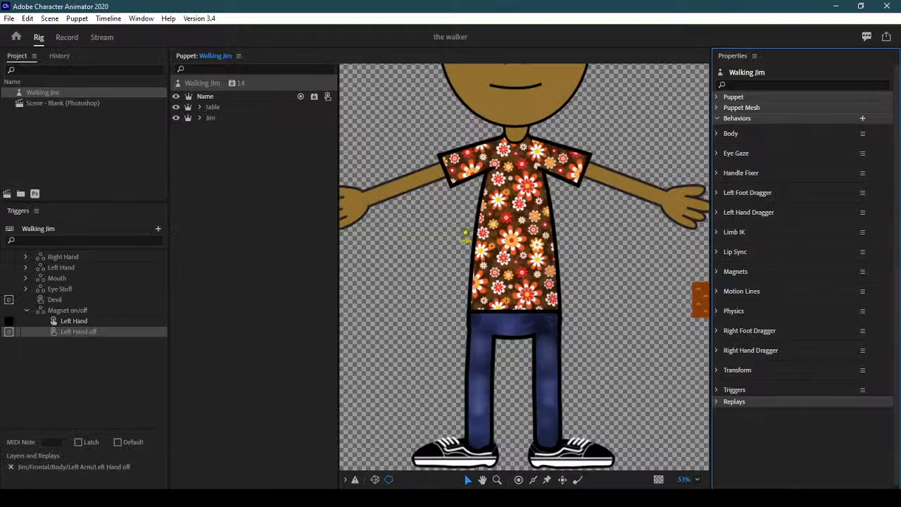
Go to Character Animator's Home screen and scroll through recent projects and example puppets
click(16, 37)
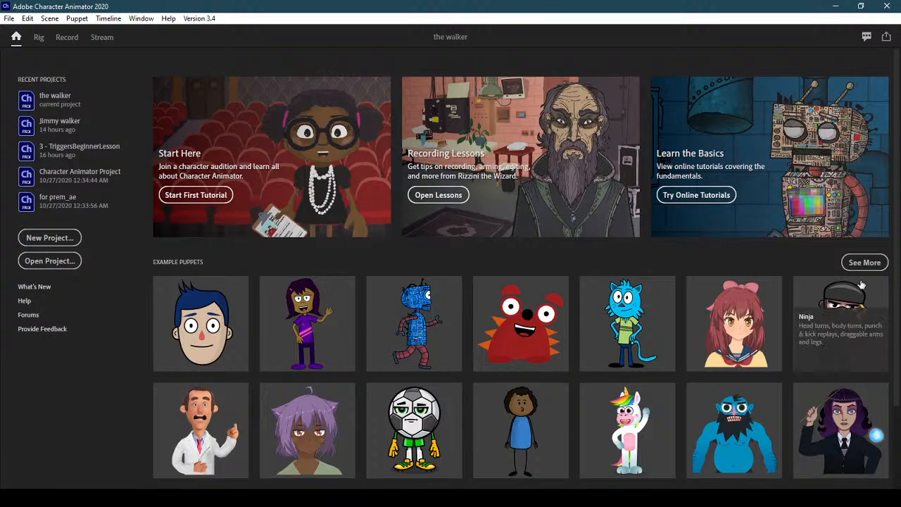
scroll(898, 476, down, 3)
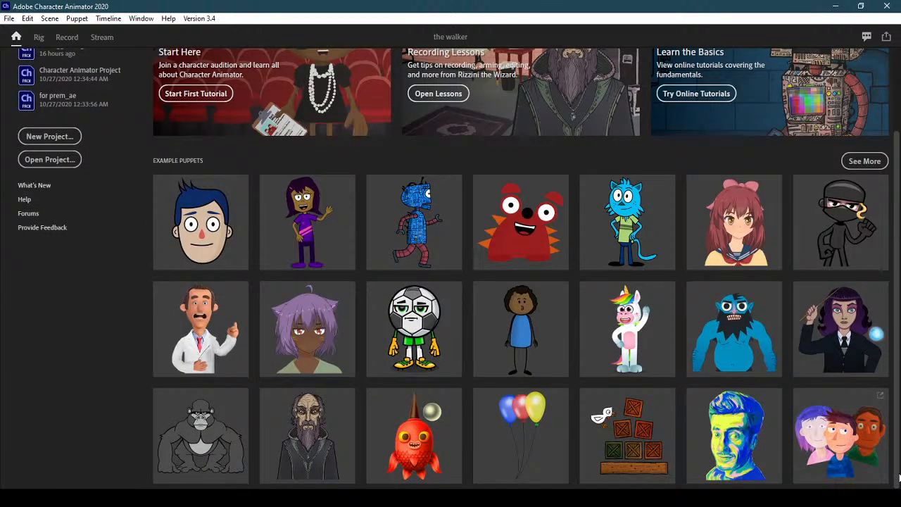
scroll(892, 436, up, 3)
scroll(893, 436, down, 3)
scroll(898, 316, up, 3)
scroll(897, 316, up, 1)
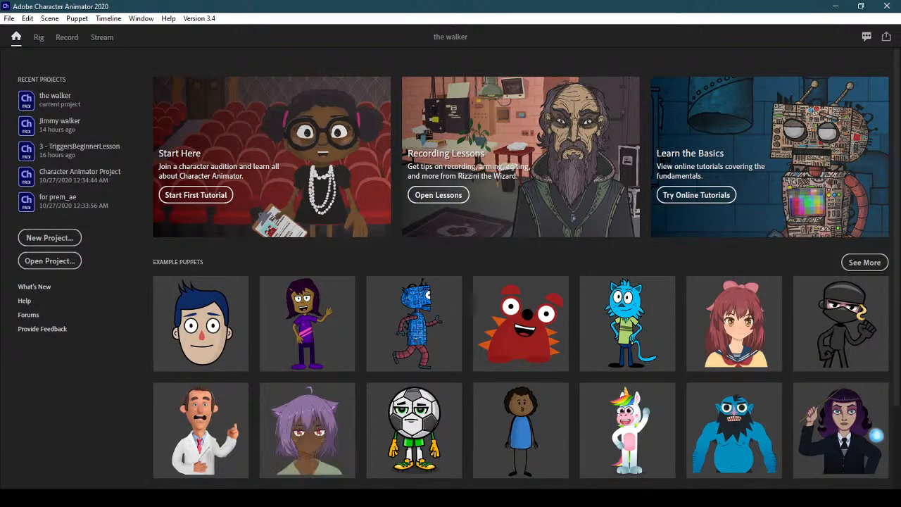
Bring Blank.psd forward in Photoshop and check the character image's pixel dimensions in Image Size
mouse_move(240, 498)
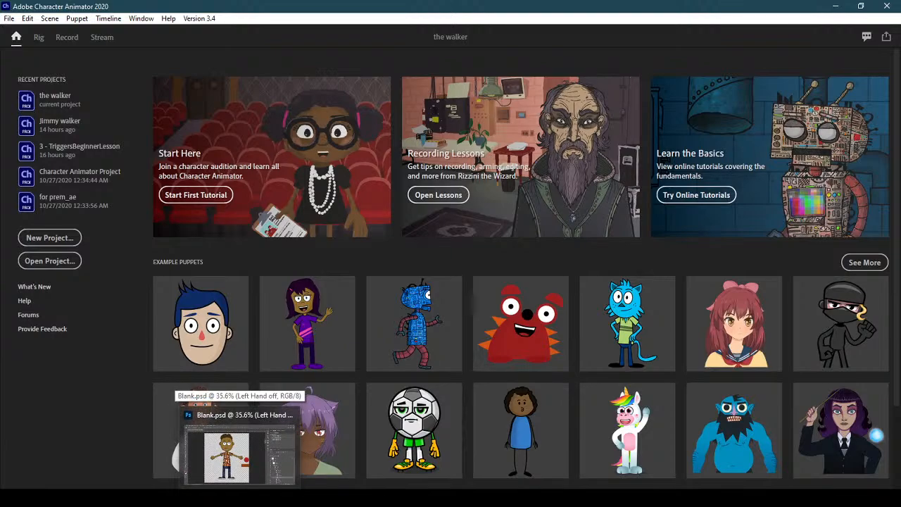
click(240, 498)
click(24, 7)
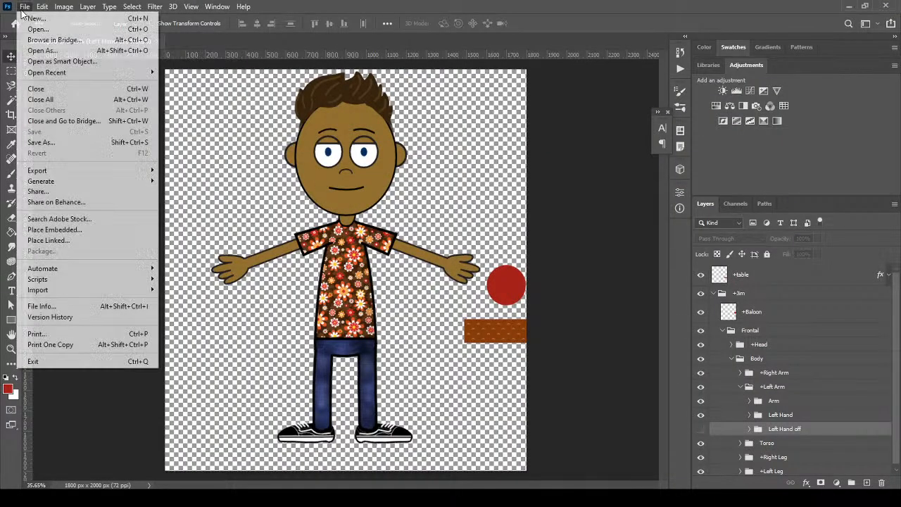
click(468, 264)
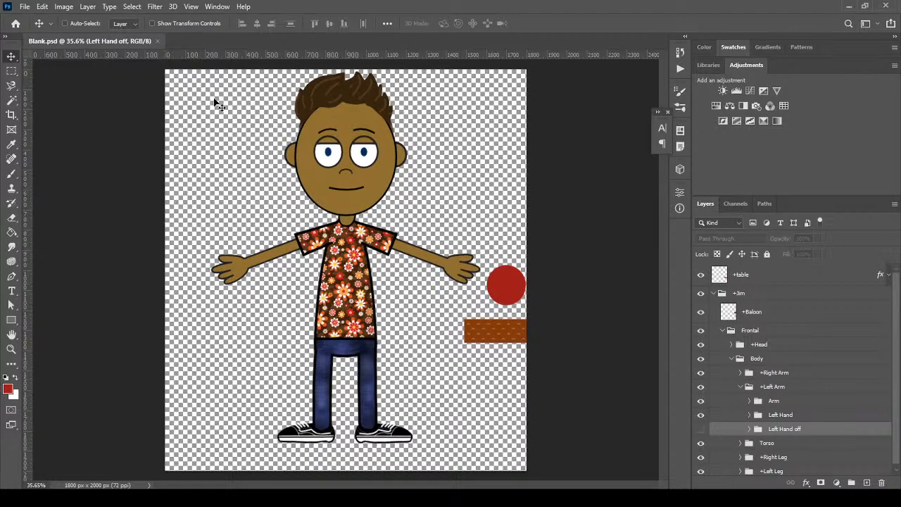
key(ctrl+n)
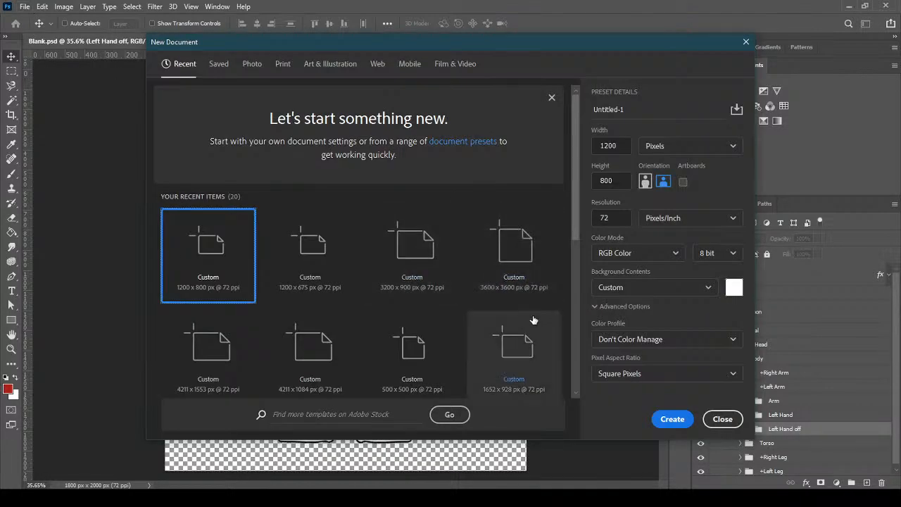
click(723, 420)
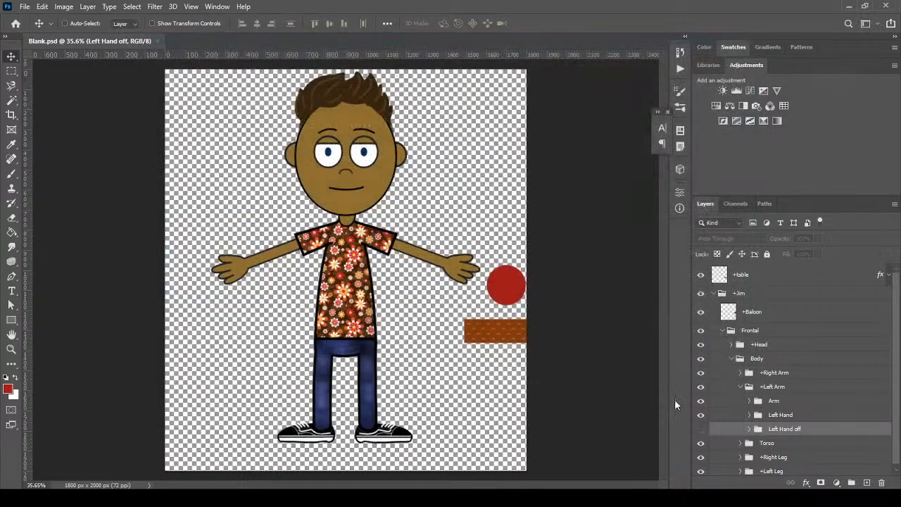
click(63, 6)
click(80, 90)
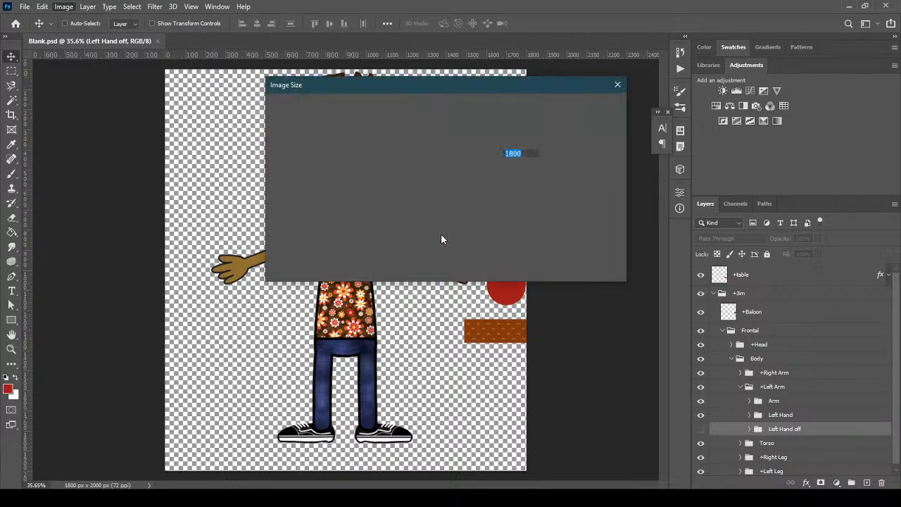
click(577, 263)
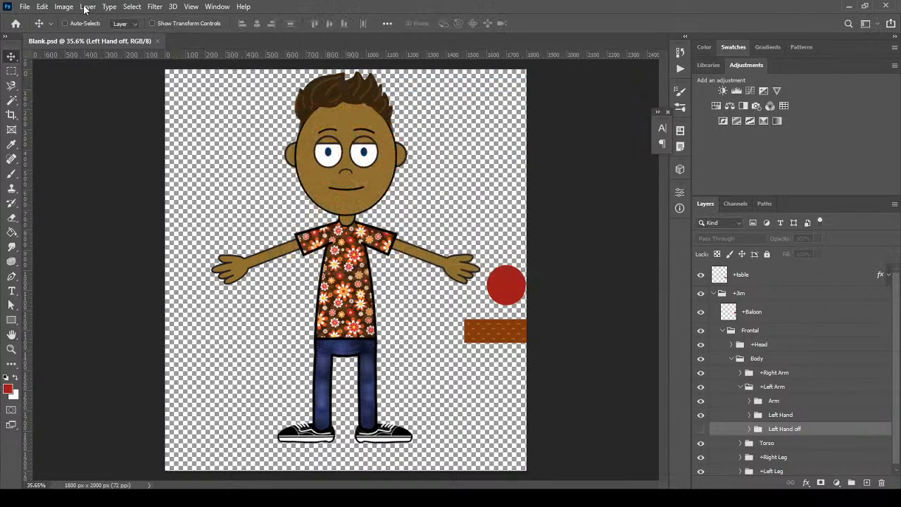
Create a new white document 1800 px wide and 2000 px high
click(25, 6)
click(40, 22)
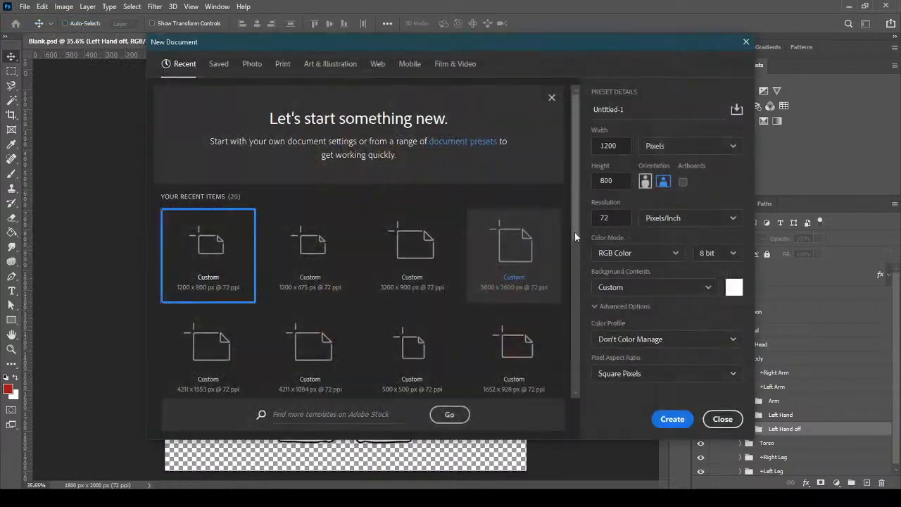
text(188)
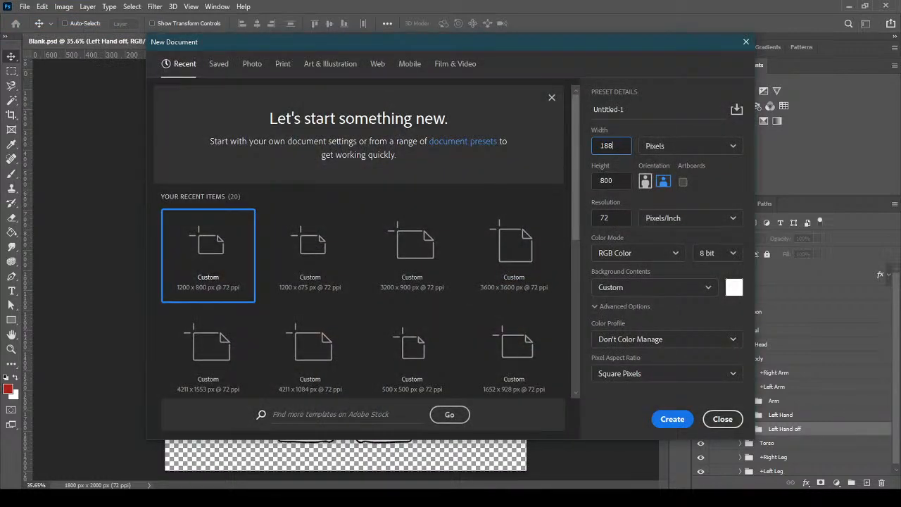
drag(614, 145, 605, 146)
click(620, 176)
text(2500)
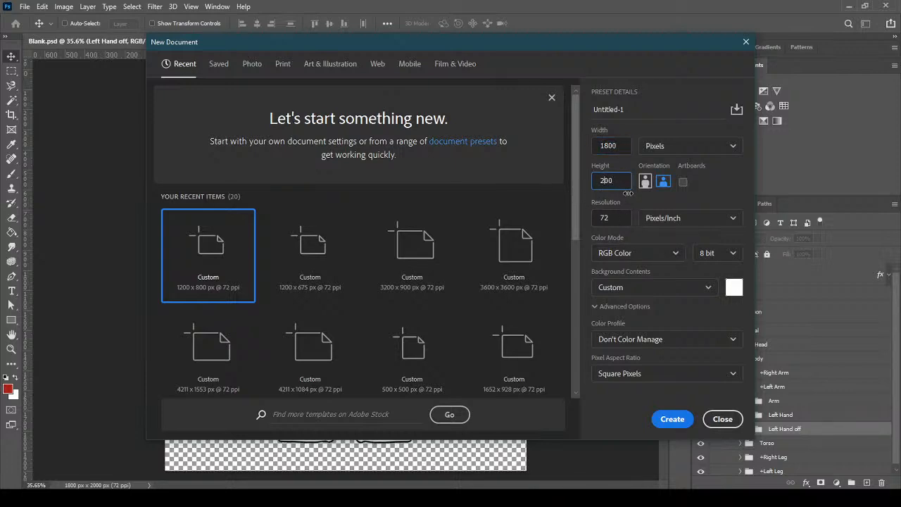
key(Return)
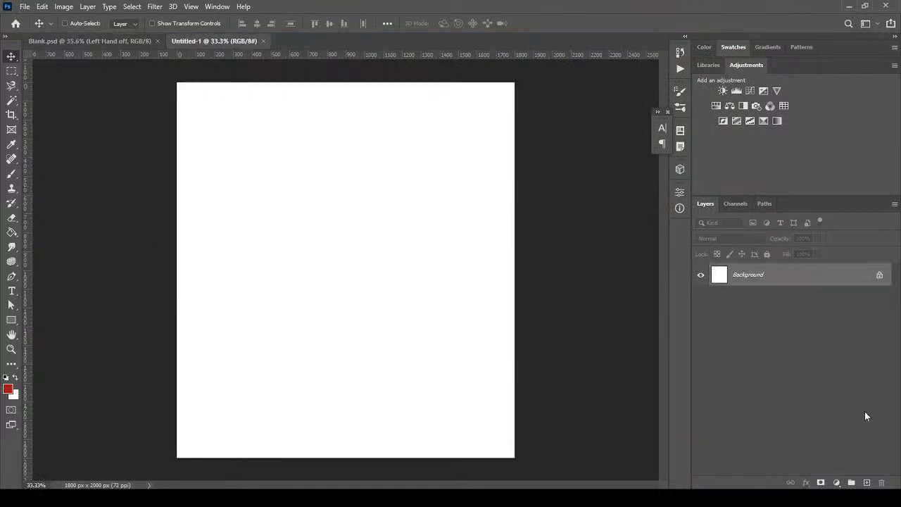
Add Layer 1 and draw a red circle with the Ellipse Tool in the canvas's upper middle
click(866, 482)
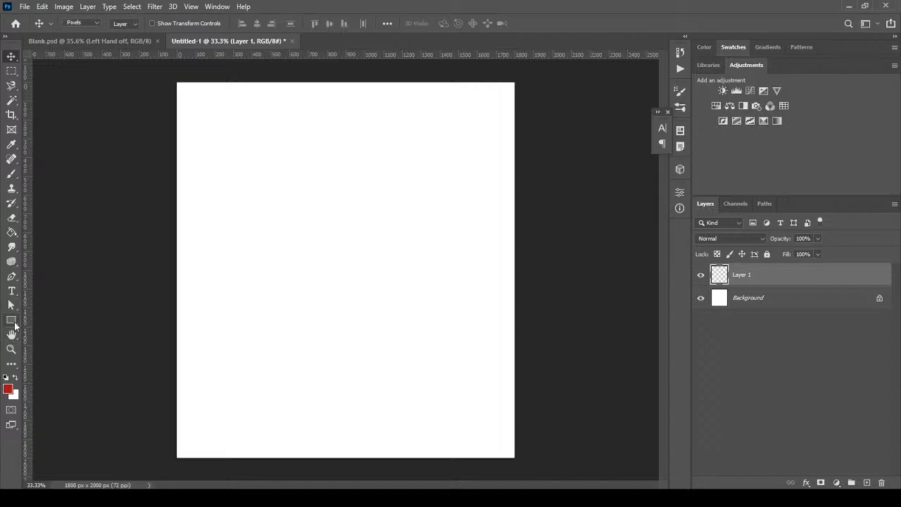
click(12, 320)
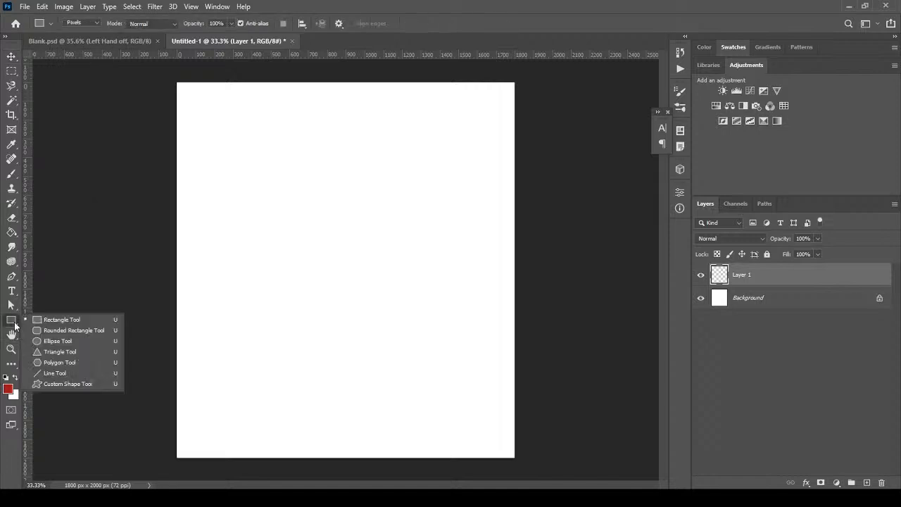
click(86, 340)
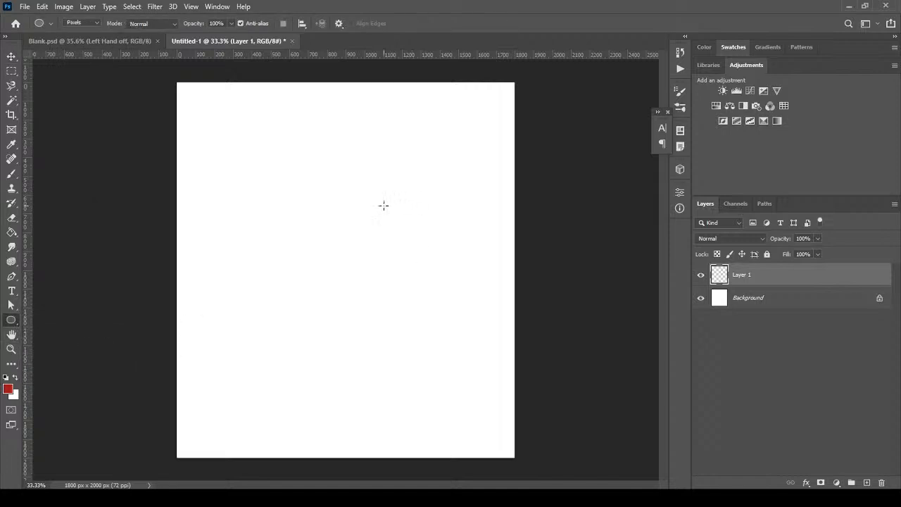
drag(299, 176, 410, 293)
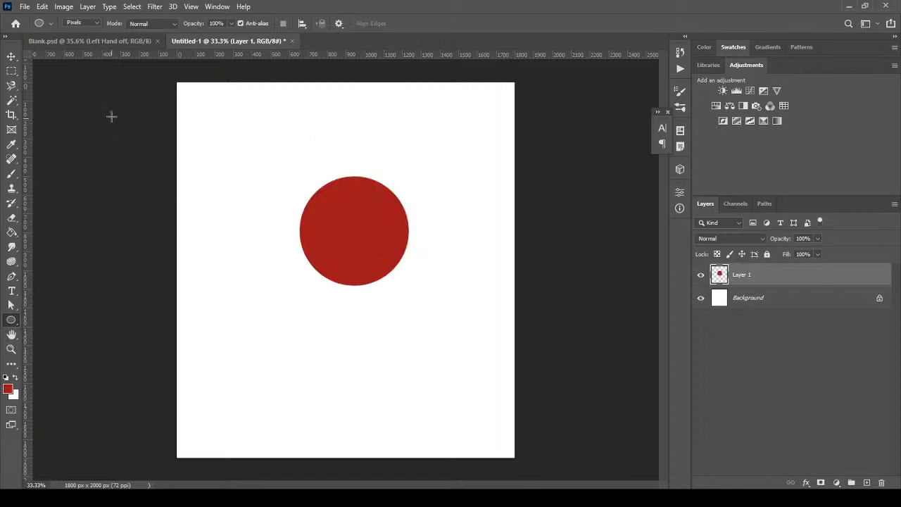
click(11, 56)
Nudge the red circle into place, pick the Custom Shape tool and add Layer 2 for the arrow
mouse_move(381, 235)
mouse_down()
mouse_move(364, 239)
mouse_move(376, 241)
mouse_up()
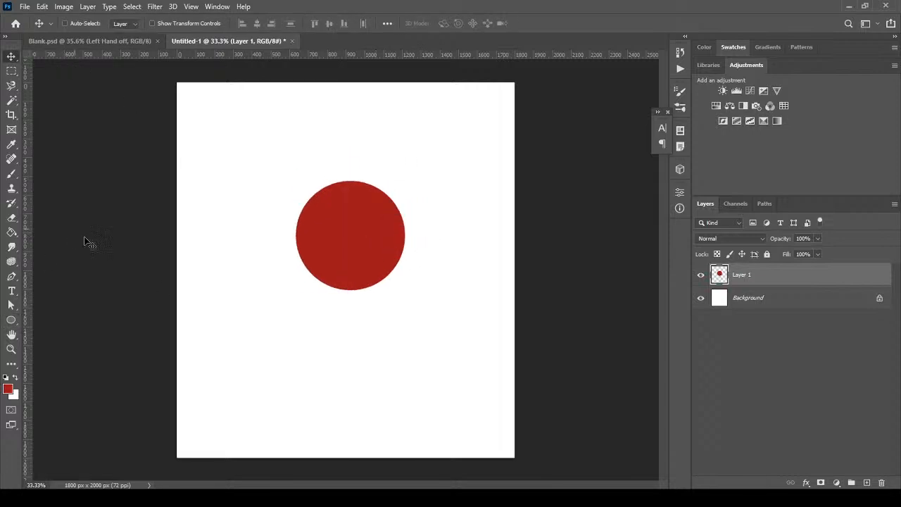
right_click(12, 310)
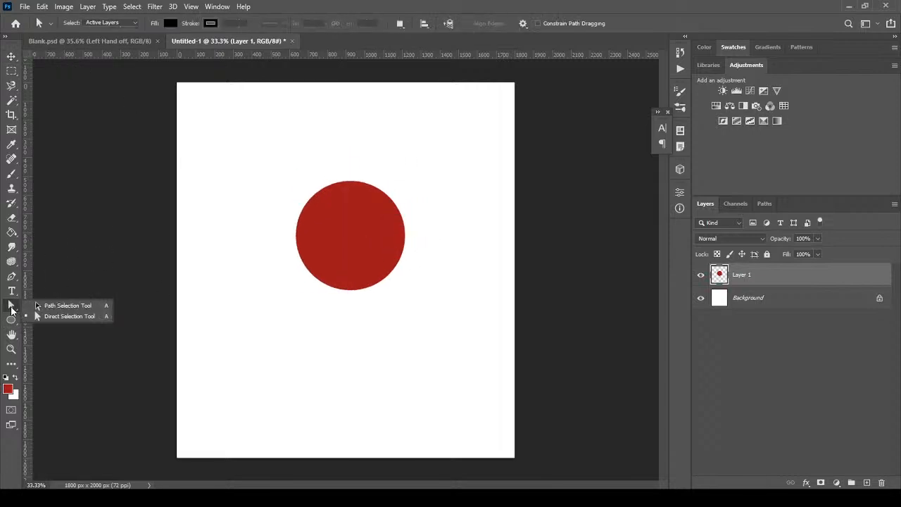
right_click(16, 321)
right_click(16, 321)
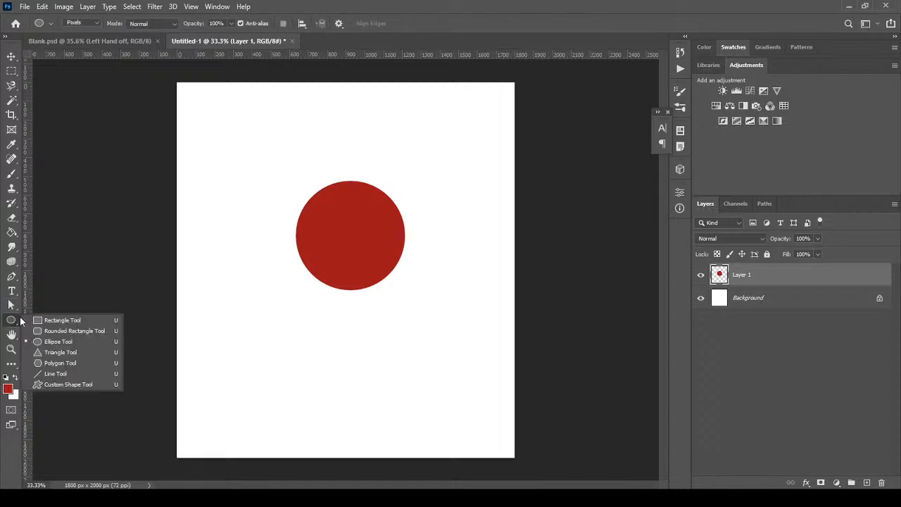
click(72, 385)
click(867, 482)
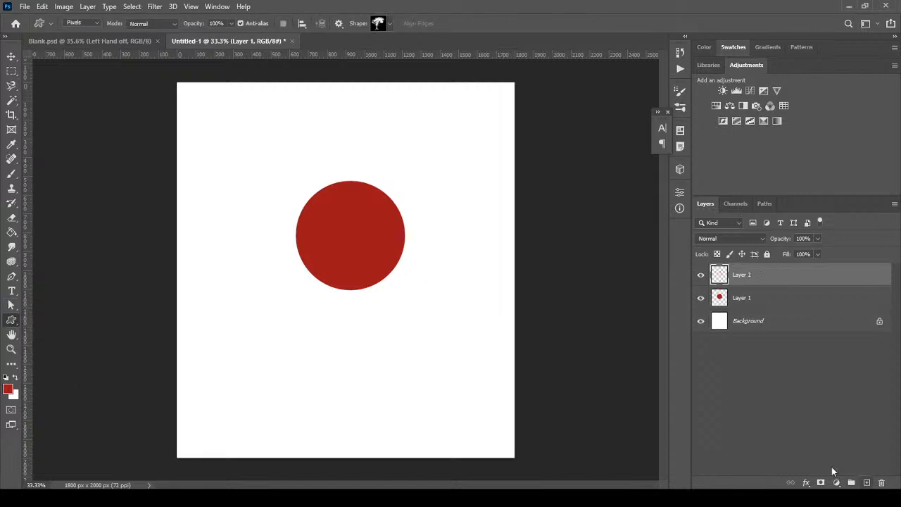
Look through the custom shape library's options, cancelling the append of default shapes
click(385, 26)
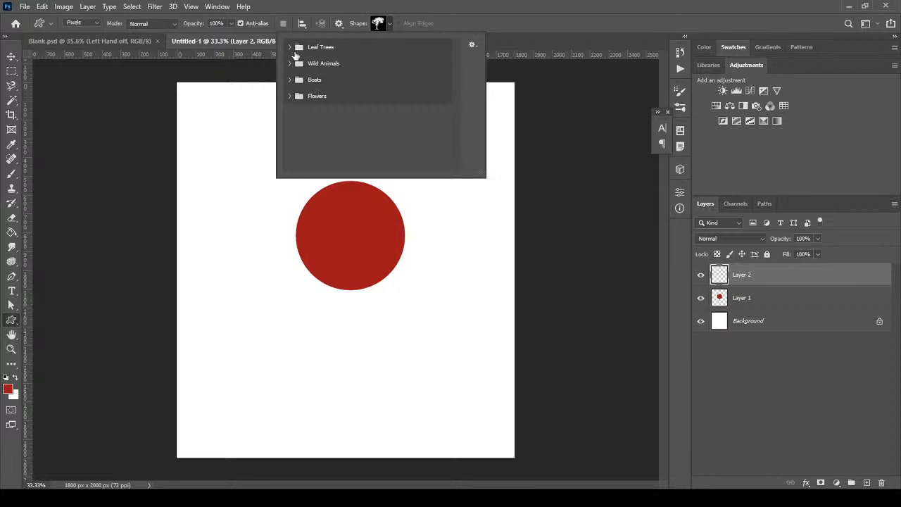
click(471, 44)
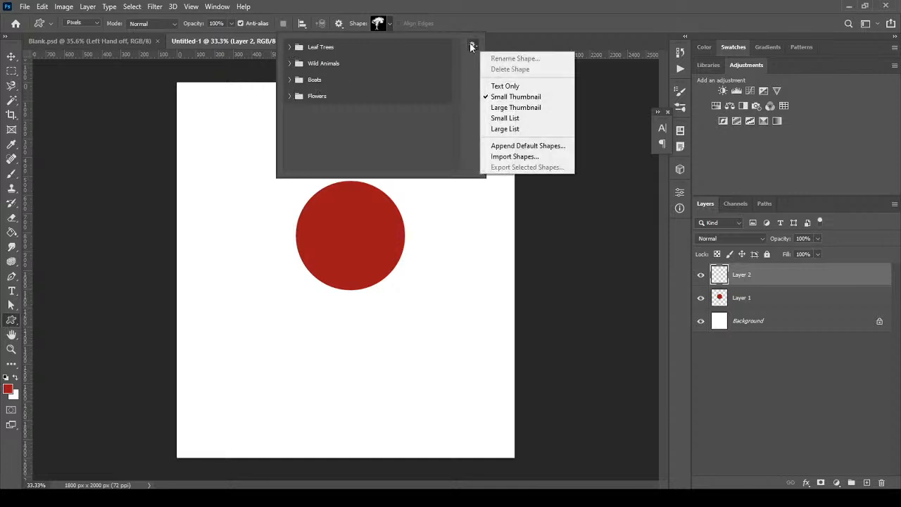
click(553, 145)
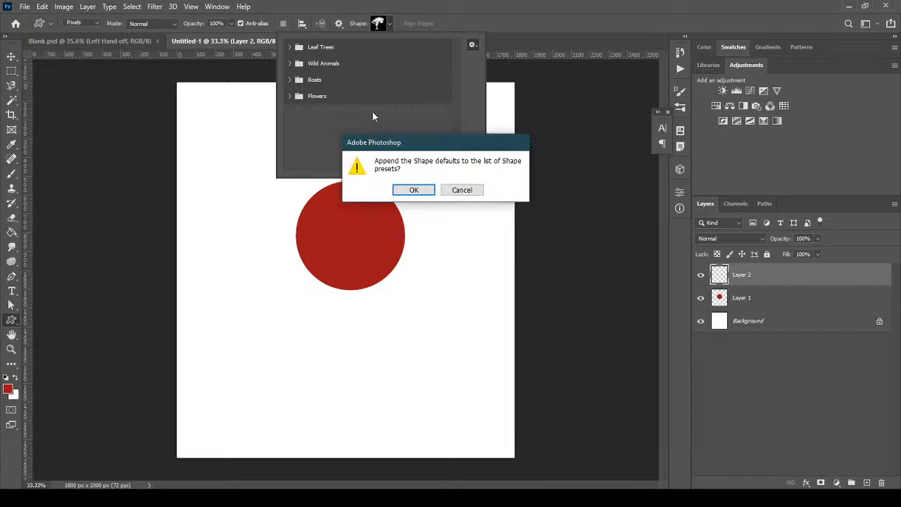
click(462, 190)
click(473, 45)
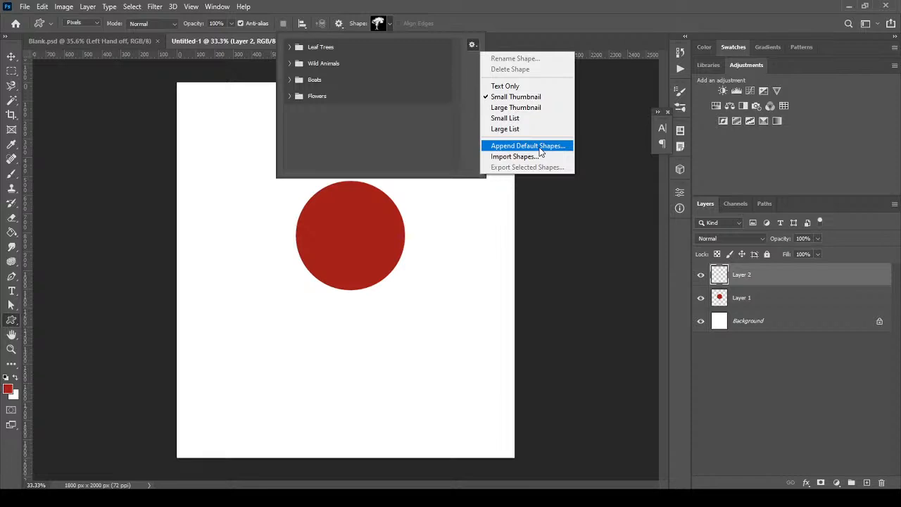
click(383, 126)
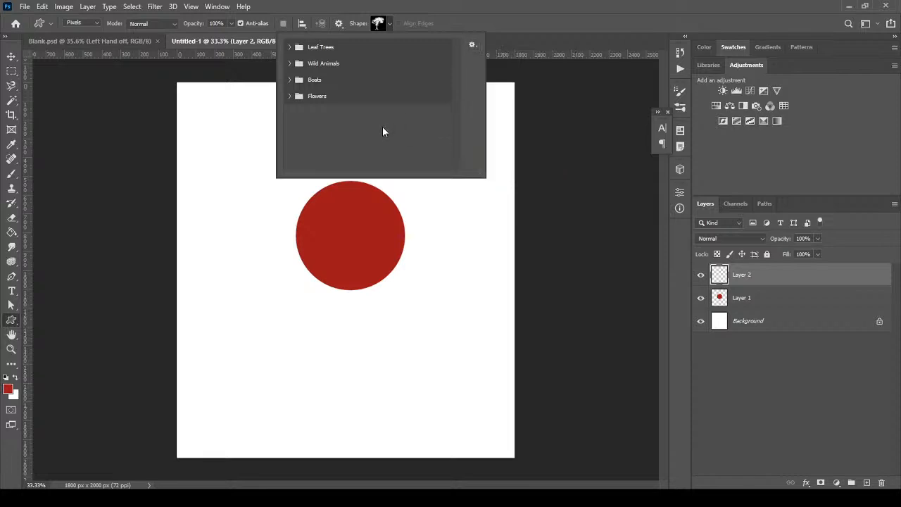
Browse the Flowers, Boats and Trees shape groups without choosing one, then make white the foreground colour
click(289, 96)
click(290, 97)
click(289, 80)
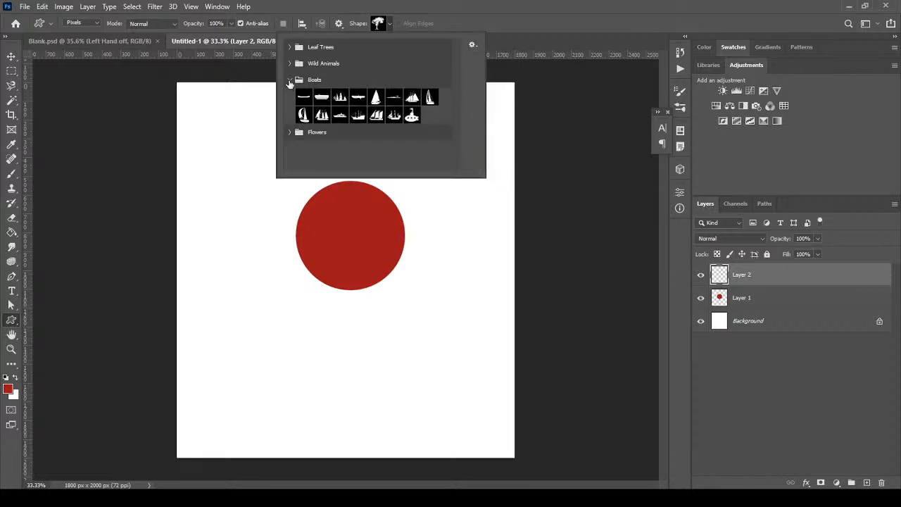
click(289, 80)
click(289, 63)
click(290, 64)
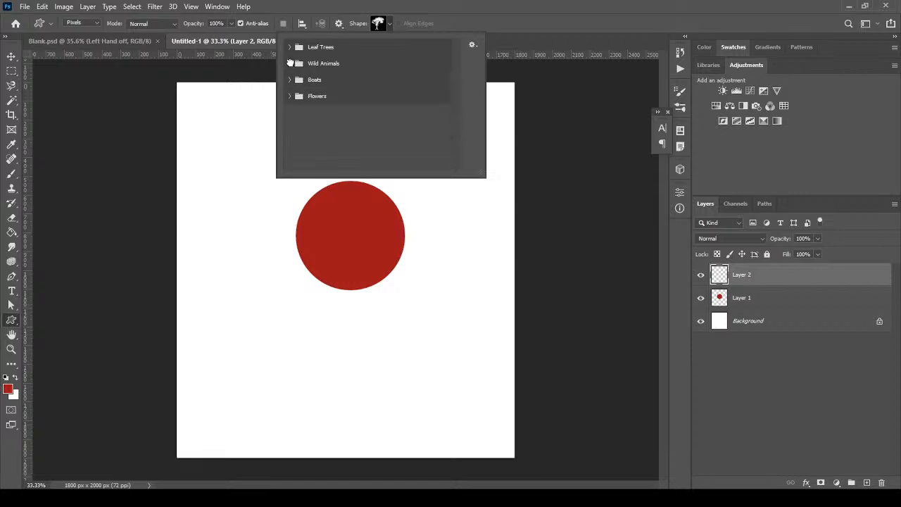
click(290, 47)
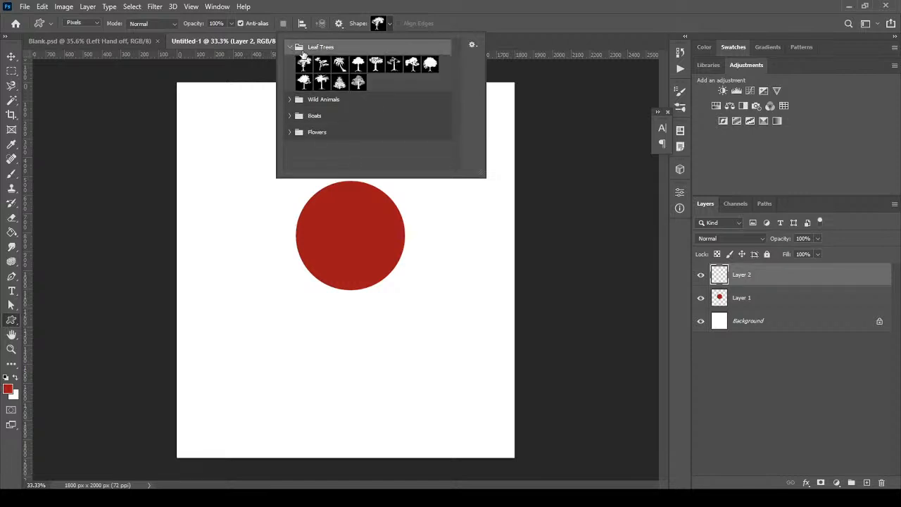
click(289, 48)
click(617, 6)
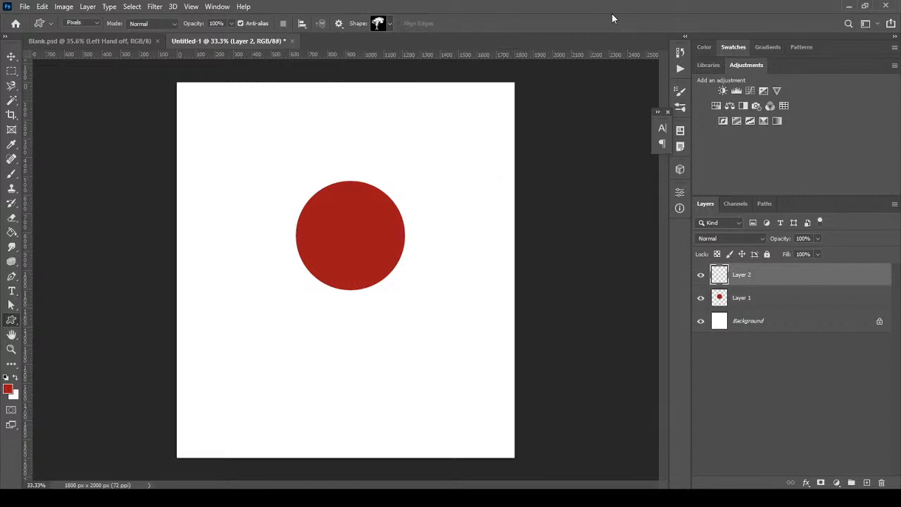
click(15, 378)
Draw a white square, rotate it 45° into a diamond and delete its lower half, leaving a triangle
right_click(11, 319)
click(63, 318)
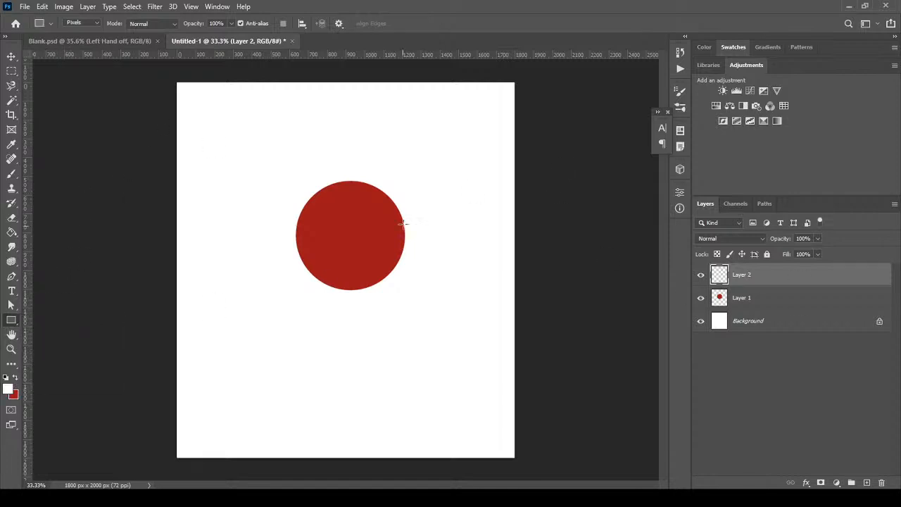
mouse_move(335, 206)
mouse_down()
mouse_move(366, 237)
mouse_move(360, 232)
mouse_up()
key(ctrl+t)
key(Return)
key(m)
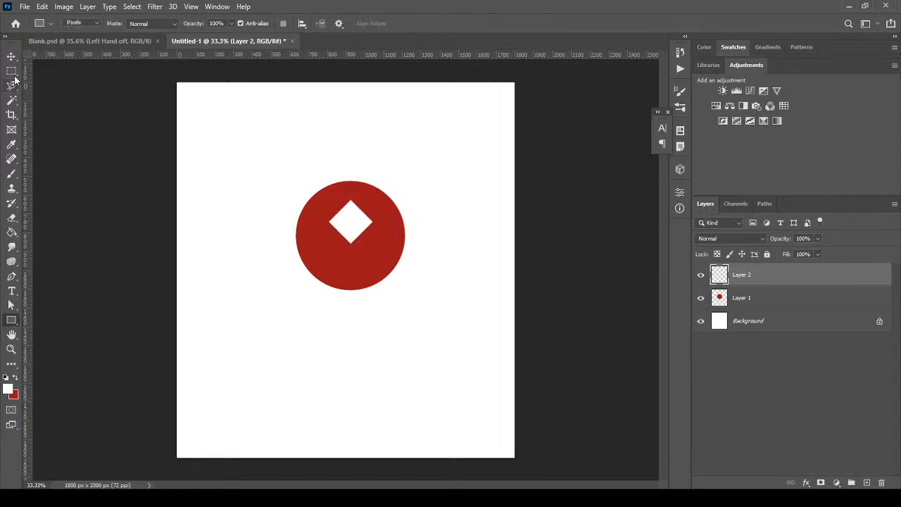
drag(453, 311, 308, 222)
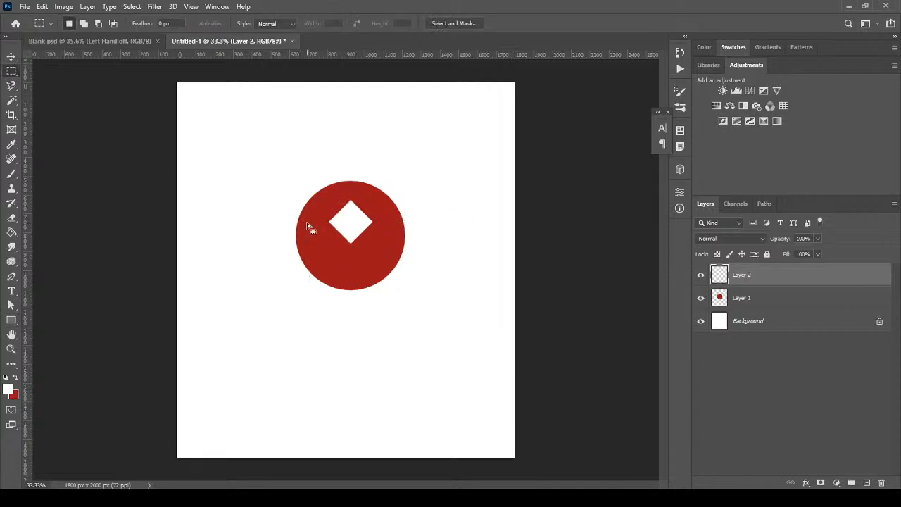
key(Delete)
key(ctrl+d)
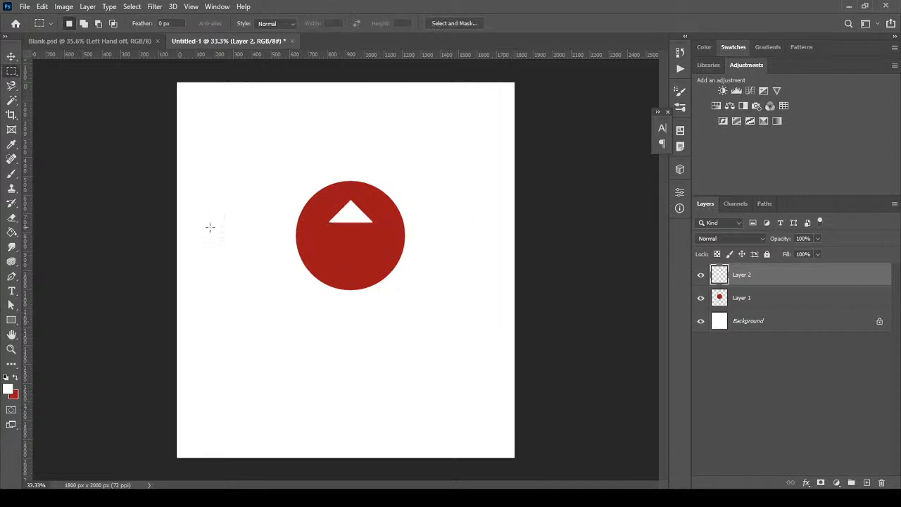
Draw a white rectangular arrow shaft below the triangle
click(11, 320)
drag(344, 218, 359, 255)
click(11, 56)
Merge the arrow into the circle layer and rename it 'up'
key(ctrl+e)
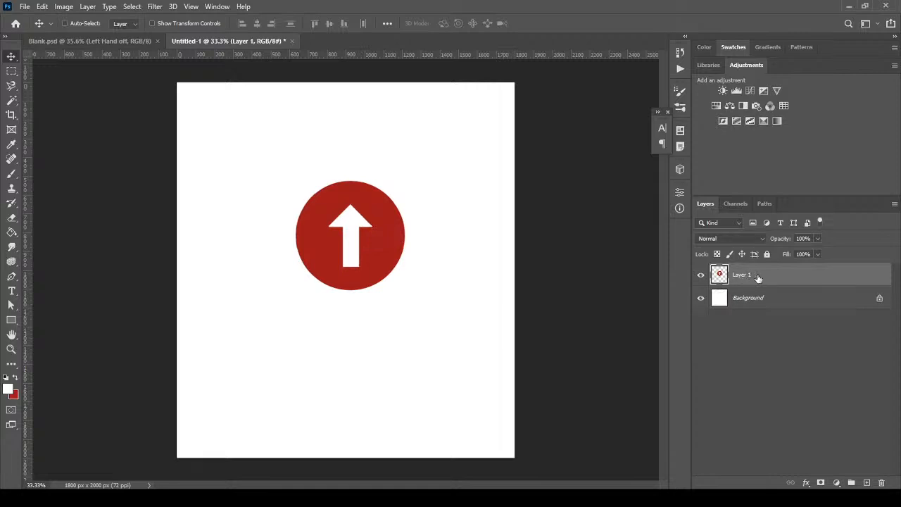
double_click(742, 275)
text(up)
key(Return)
Duplicate the layer three times, naming the copies 'down', 'left' and 'right'
drag(794, 276, 864, 484)
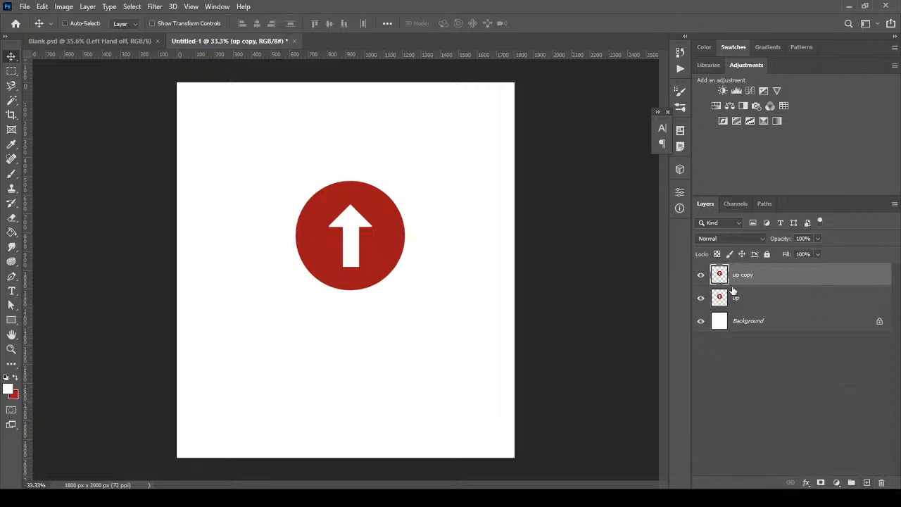
double_click(745, 274)
text(down)
key(Return)
drag(762, 280, 866, 483)
double_click(750, 274)
text(left)
key(Return)
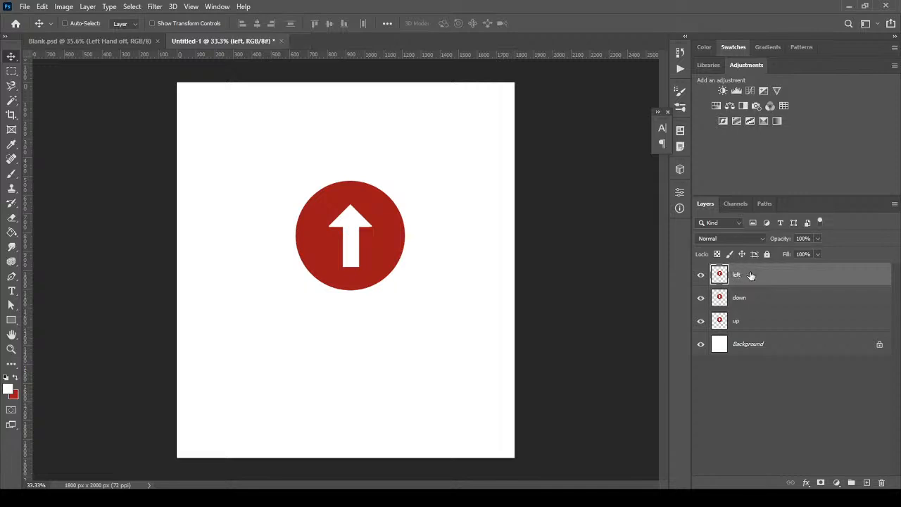
drag(751, 276, 866, 483)
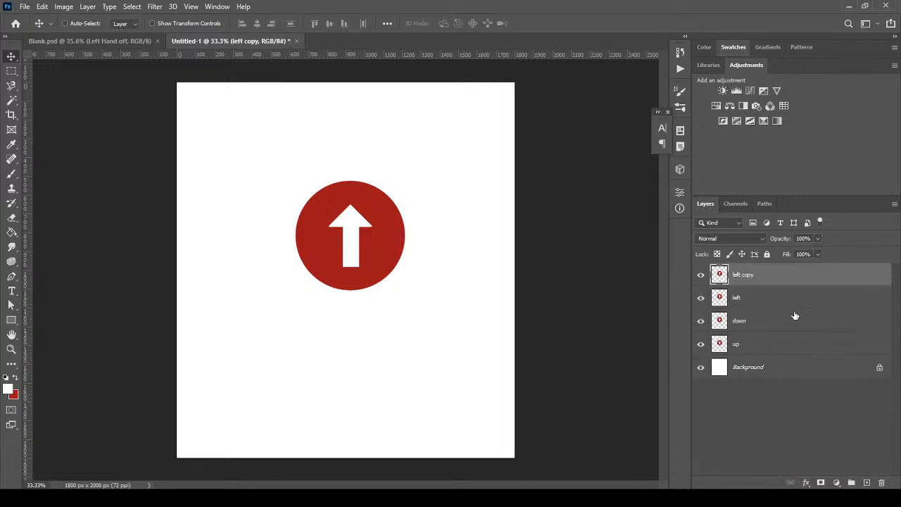
double_click(750, 275)
text(right)
key(Return)
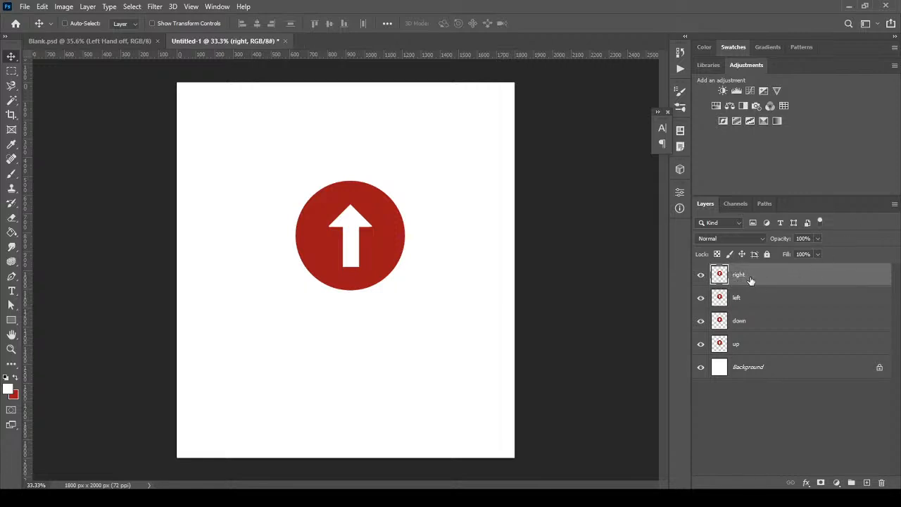
Rotate the right and left layers' arrows to point their directions, then hide both layers
key(ctrl+t)
drag(418, 294, 308, 280)
key(Return)
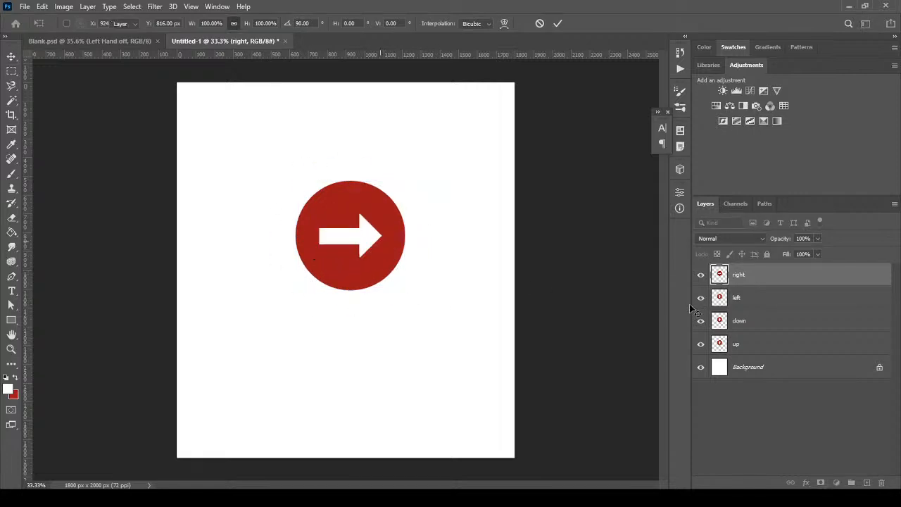
click(700, 275)
click(785, 307)
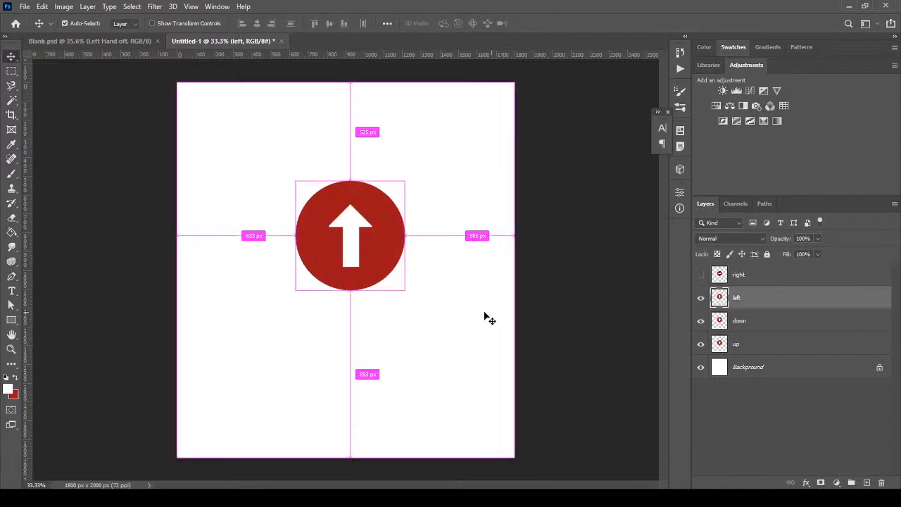
key(ctrl+t)
drag(422, 314, 433, 164)
key(Return)
click(701, 297)
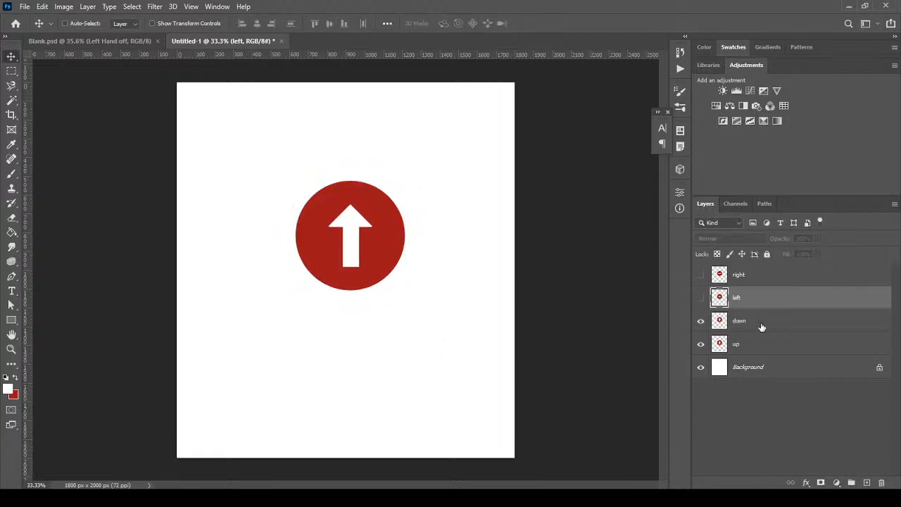
Rotate the down layer's arrow to point down and hide it, leaving only 'up' visible
click(760, 325)
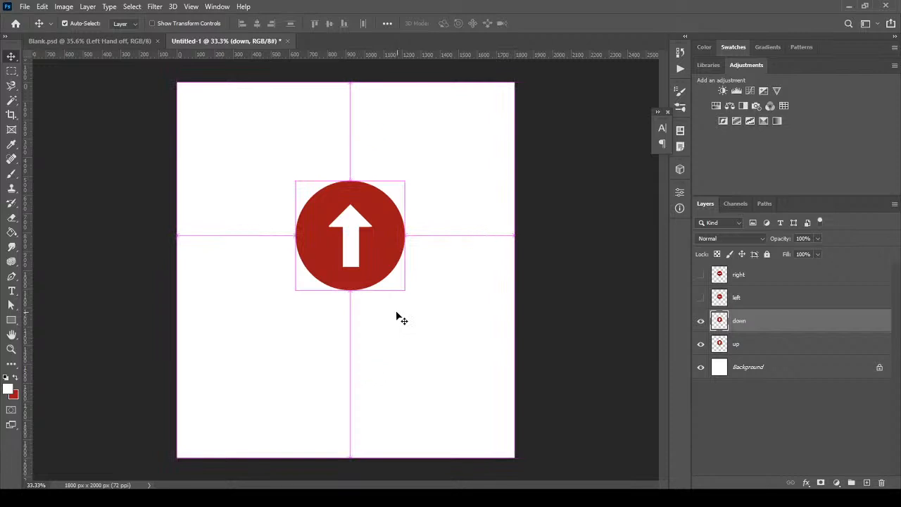
key(ctrl+t)
drag(424, 305, 311, 197)
key(Return)
click(700, 321)
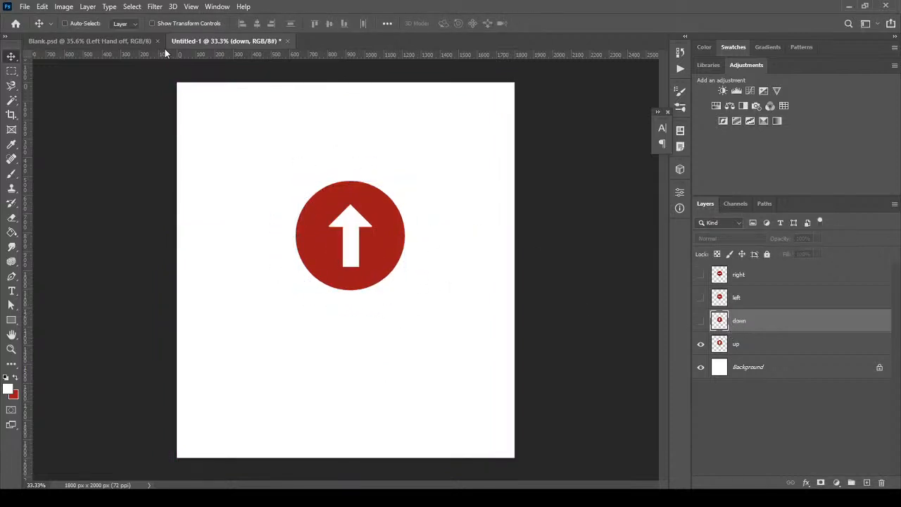
click(24, 6)
Save the arrow ball as a layered PSD in my puupets, accepting the compatibility prompt
click(91, 142)
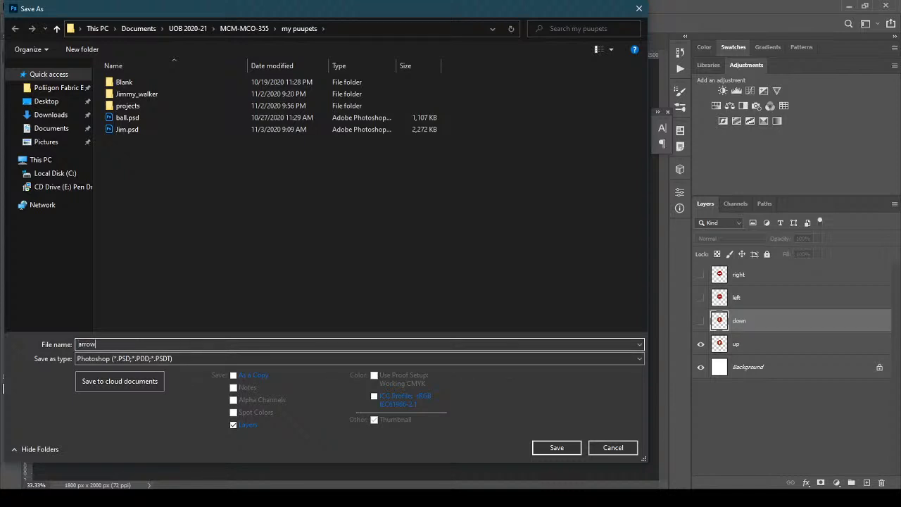
text(down)
key(Return)
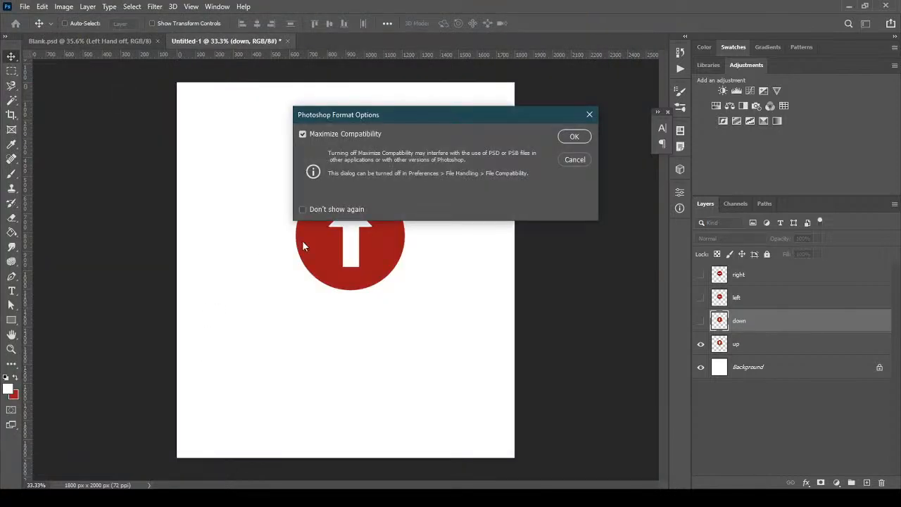
click(574, 136)
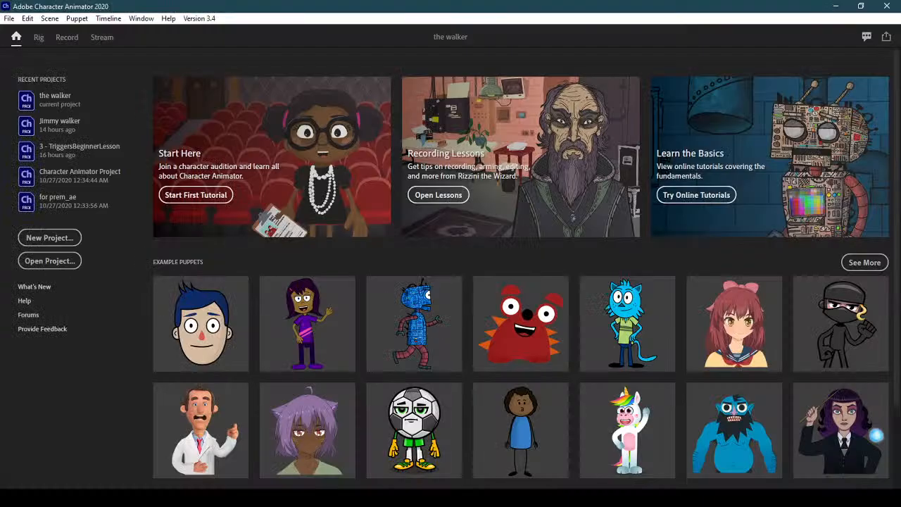
In the Record workspace, import arrow-ball.psd from my puupets into the project as a puppet
click(61, 40)
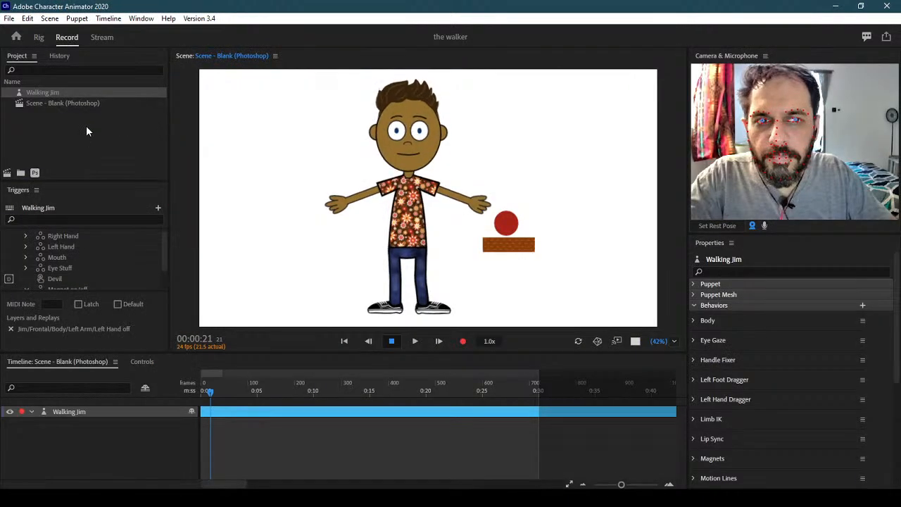
double_click(86, 125)
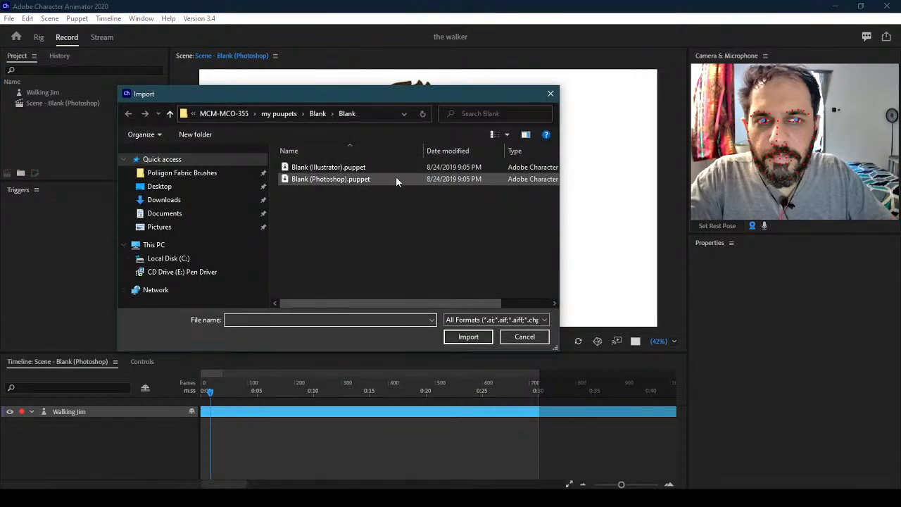
click(279, 113)
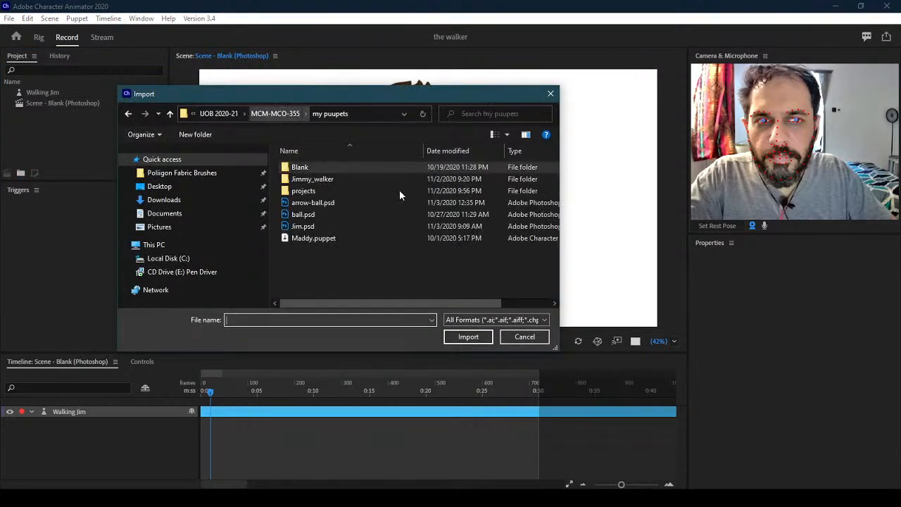
click(334, 204)
click(468, 336)
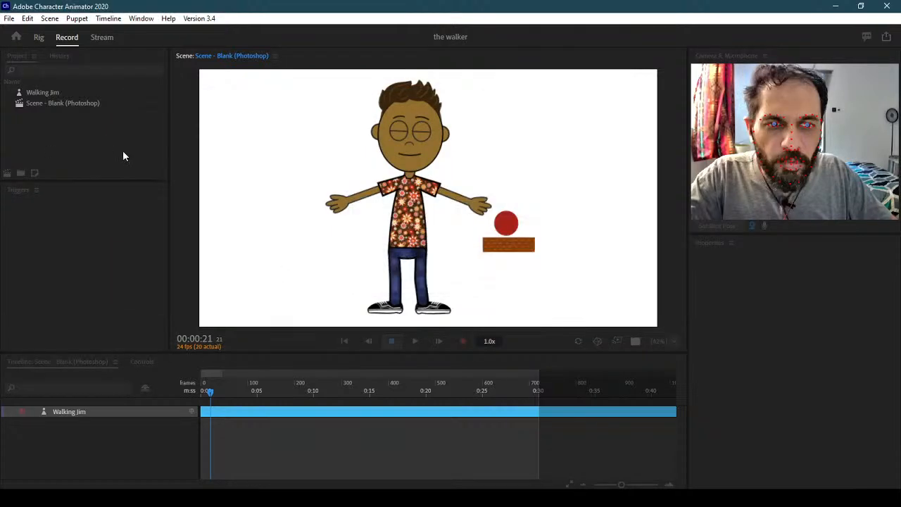
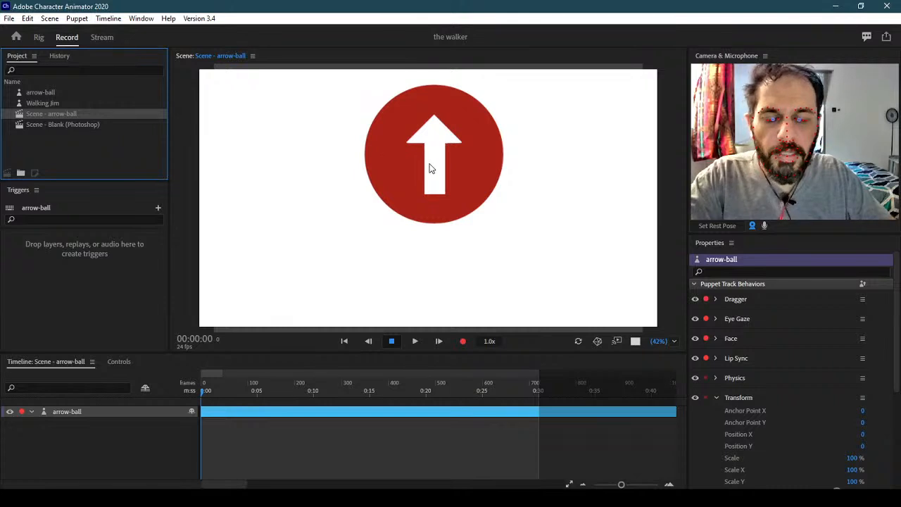
Switch to Rig mode and select the arrow-ball puppet to list its behaviors, Dragger through Triggers
scroll(427, 161, down, 3)
scroll(427, 161, up, 1)
scroll(427, 162, up, 1)
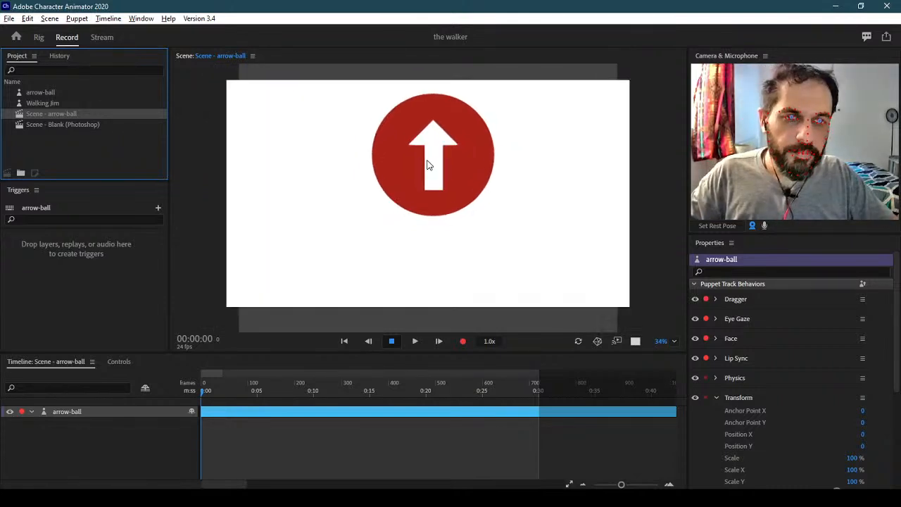
click(39, 37)
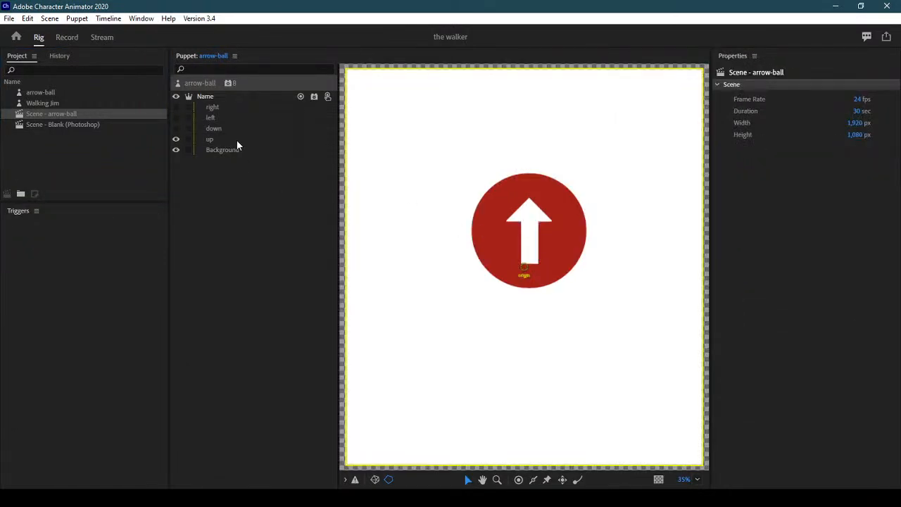
click(209, 85)
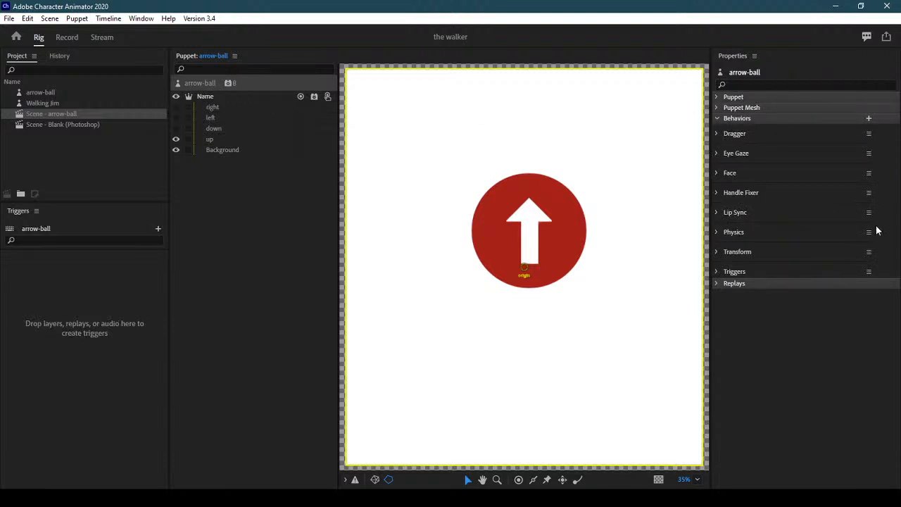
Add a Motion Trigger behavior to the arrow-ball puppet and expand its Triggers settings
click(868, 118)
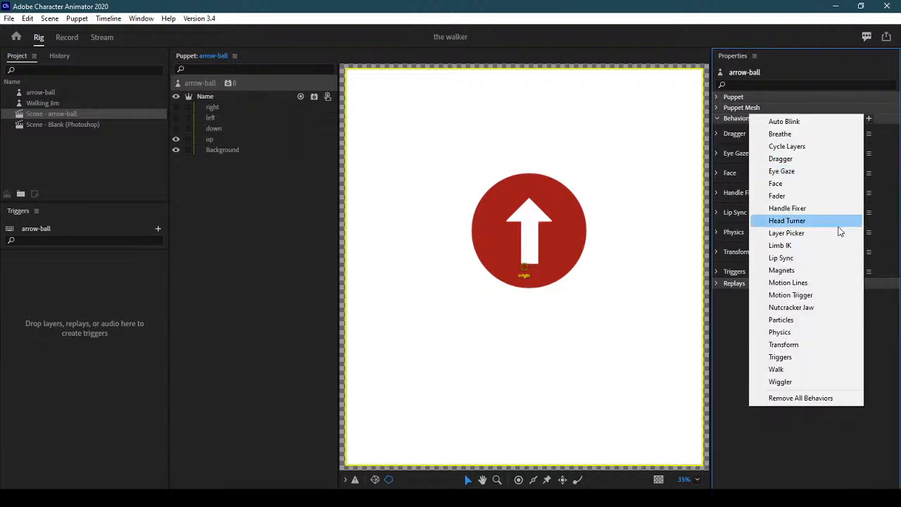
click(832, 295)
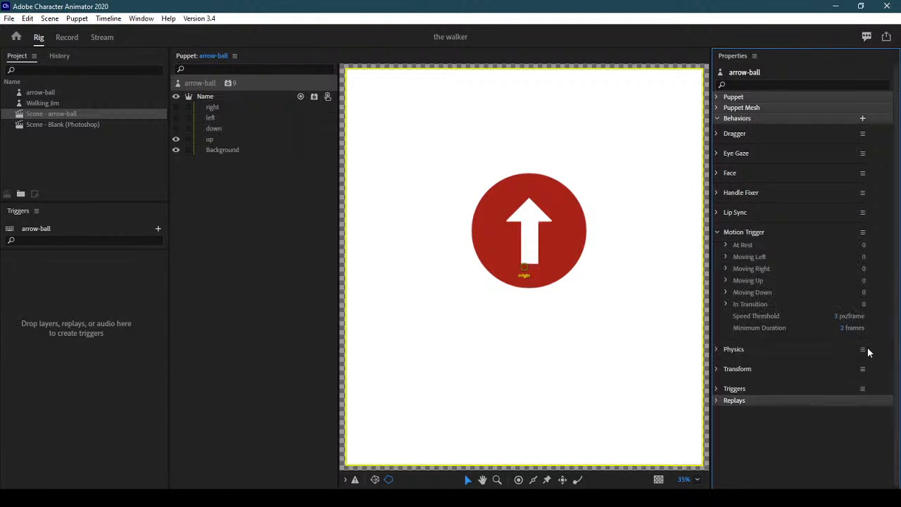
click(717, 389)
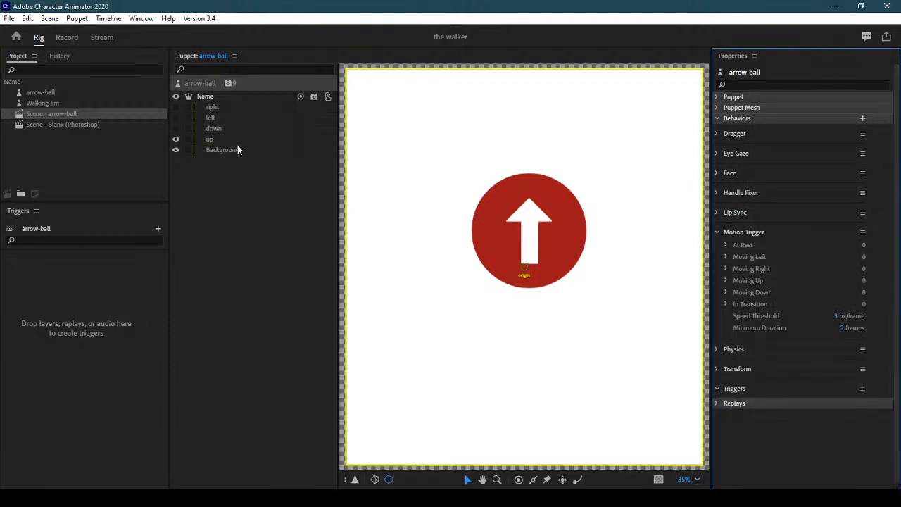
Select the up layer and place a handle at the centre of its arrow
click(251, 108)
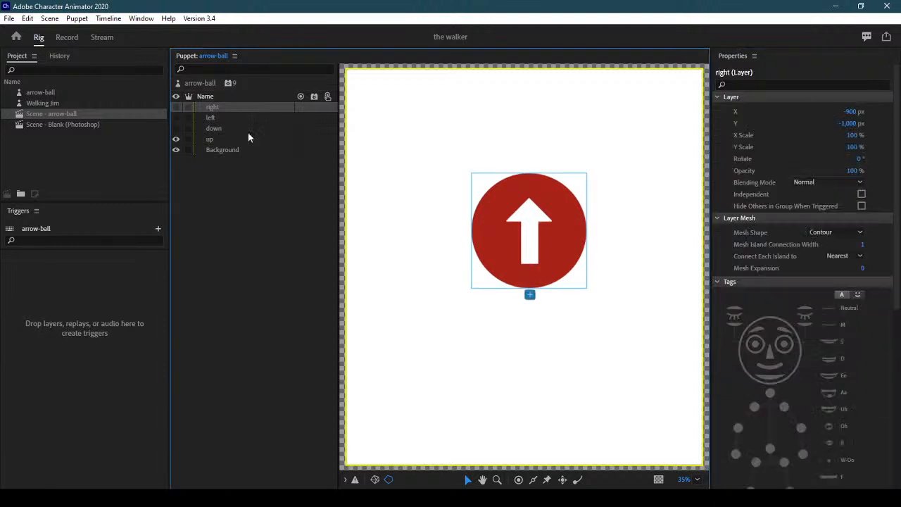
click(242, 141)
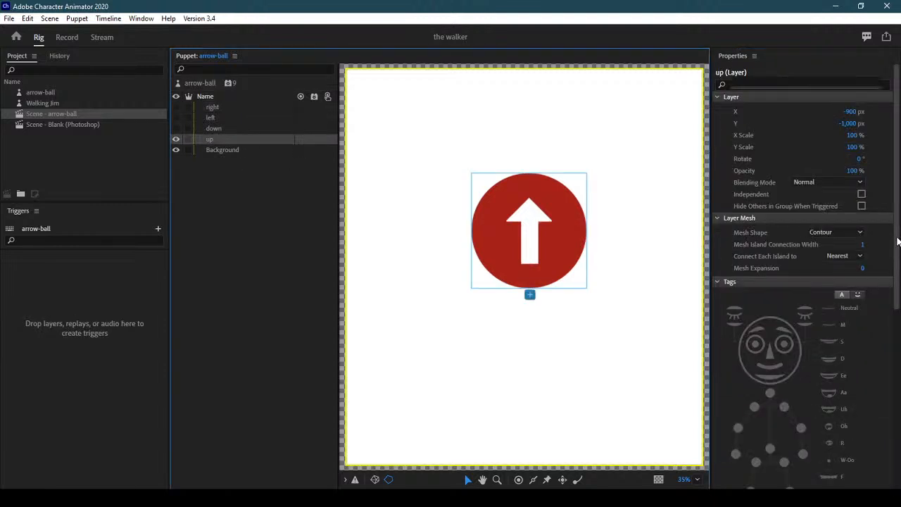
drag(898, 229, 898, 417)
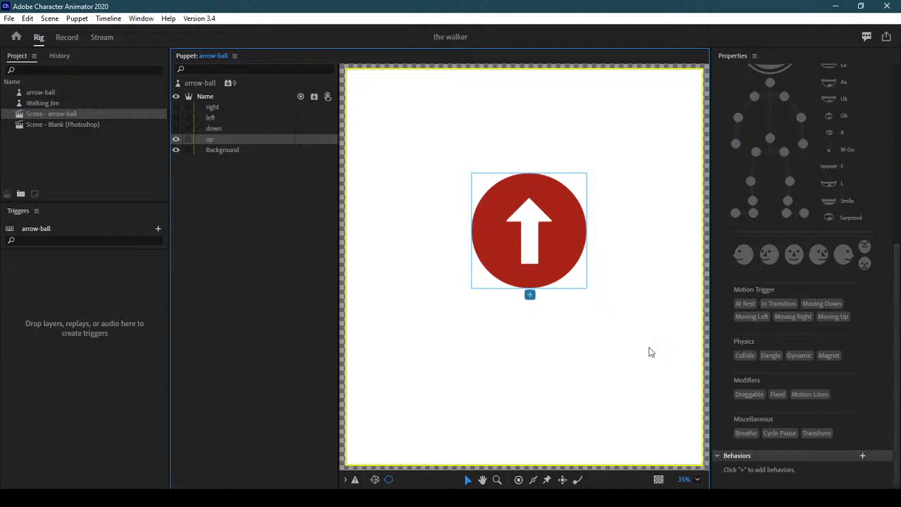
click(519, 479)
click(530, 230)
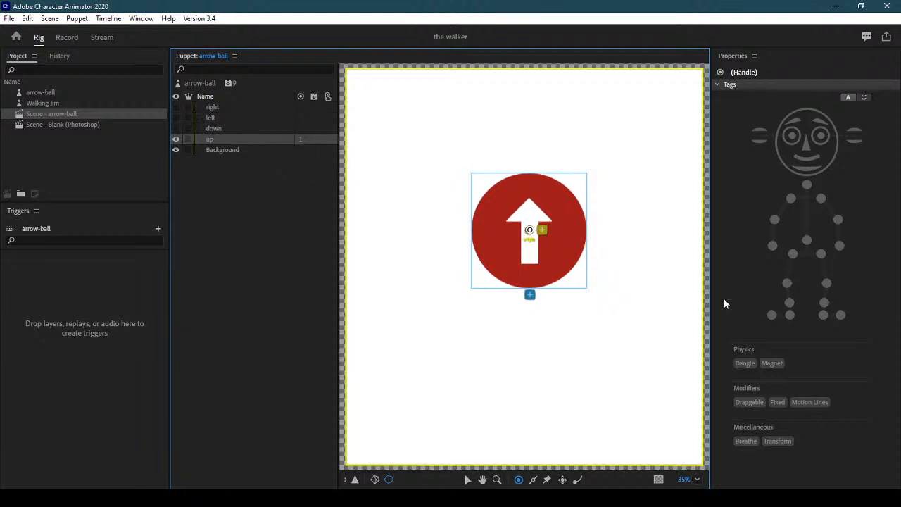
Reselect the up layer to show its Motion Trigger tags: At Rest, In Transition, Moving Up
click(202, 84)
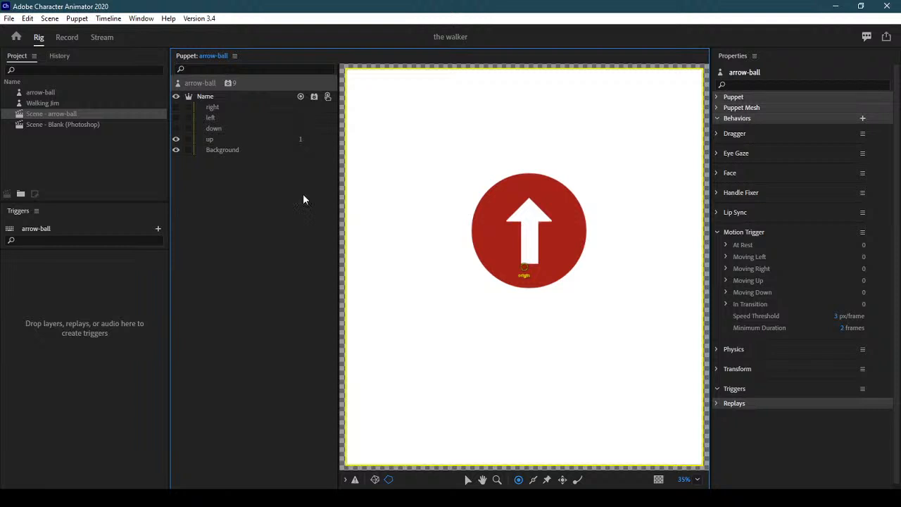
click(253, 138)
drag(895, 227, 898, 415)
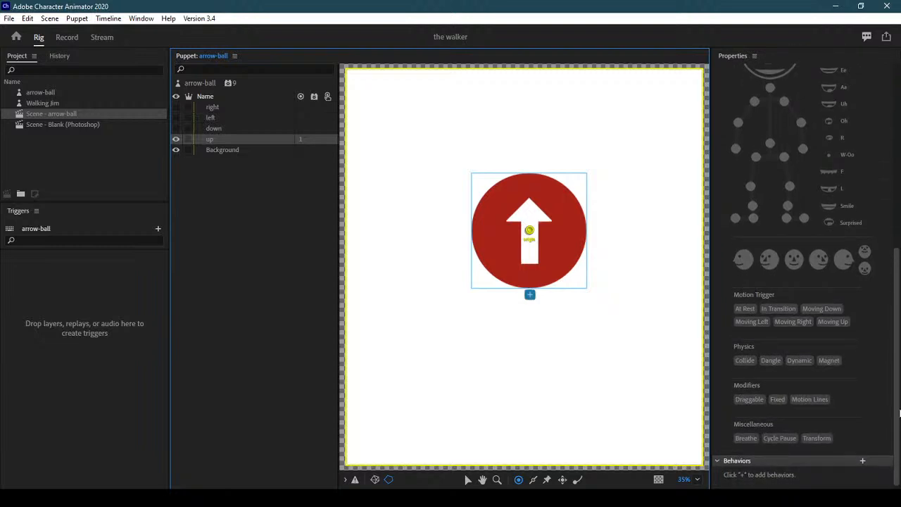
click(251, 155)
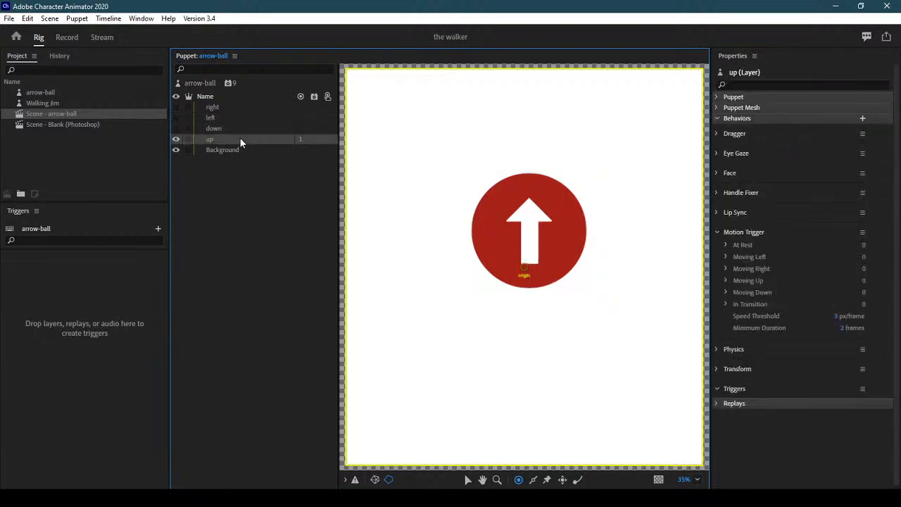
click(240, 138)
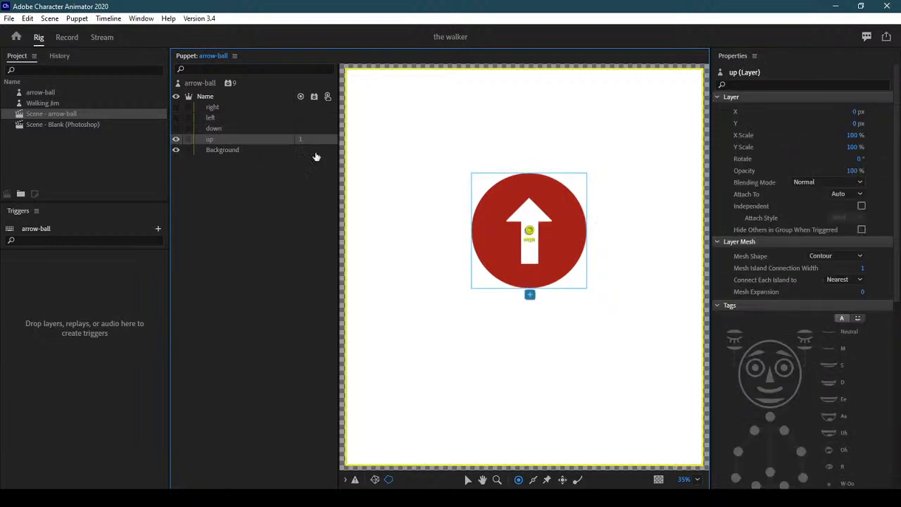
drag(897, 201, 896, 391)
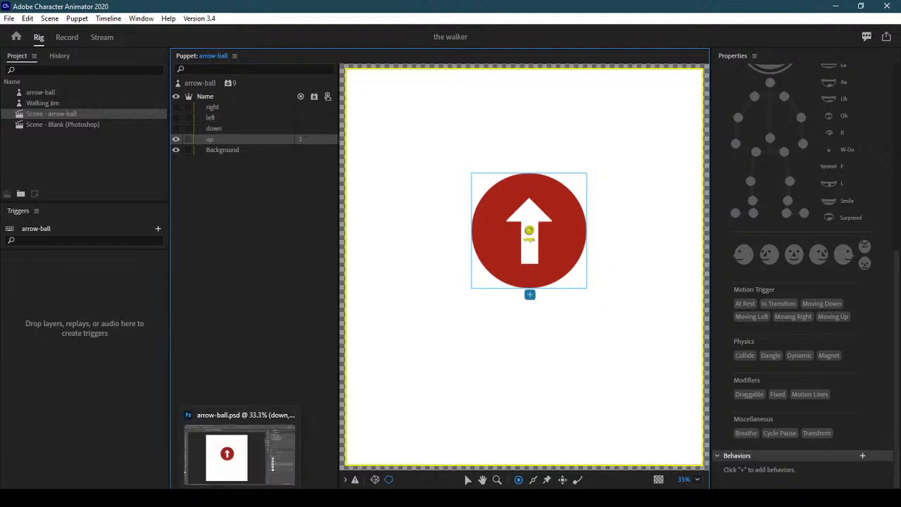
In Photoshop, duplicate the up layer, keep the hidden copy as 'up' and rename the original 'rest'
click(239, 454)
click(798, 346)
drag(798, 346, 867, 482)
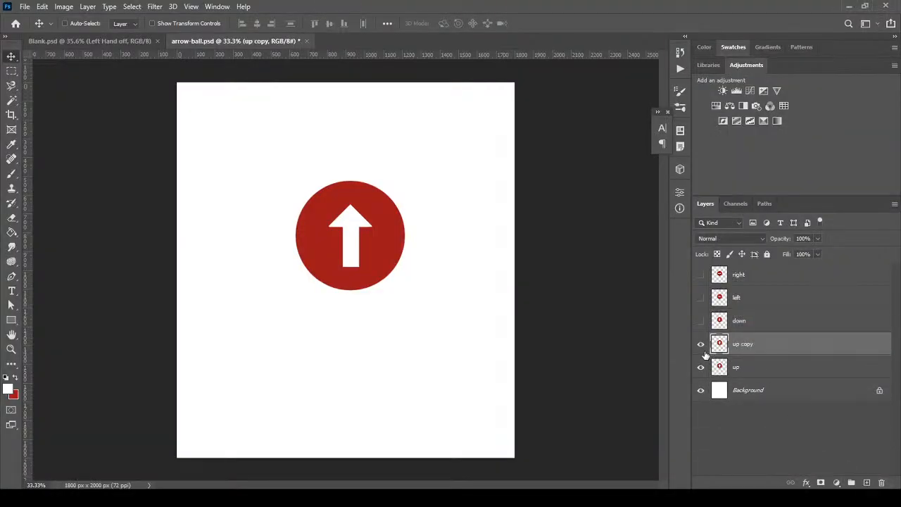
double_click(750, 343)
text(up)
click(701, 343)
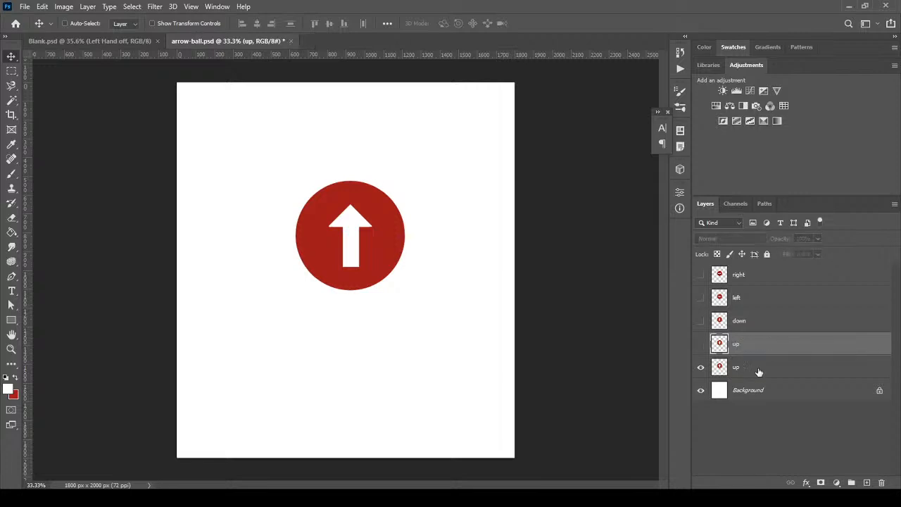
click(738, 370)
double_click(737, 368)
text(rest)
key(Return)
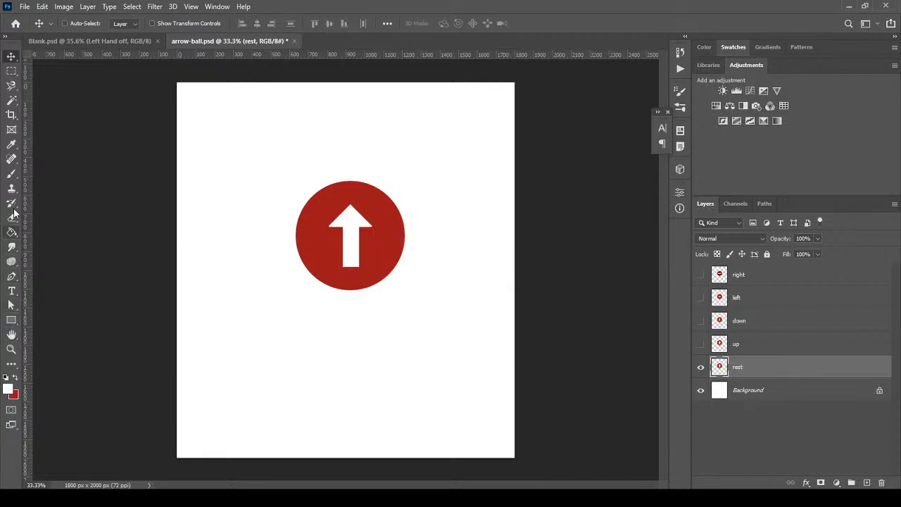
Paint red over the rest layer's arrow with a size-90 brush and save the file
click(12, 173)
click(15, 378)
drag(364, 227, 347, 261)
key(bracketright)
key(bracketright)
key(bracketright)
key(bracketright)
key(bracketright)
key(bracketright)
key(bracketright)
key(bracketright)
mouse_move(334, 228)
mouse_down()
mouse_move(361, 219)
mouse_move(357, 250)
mouse_up()
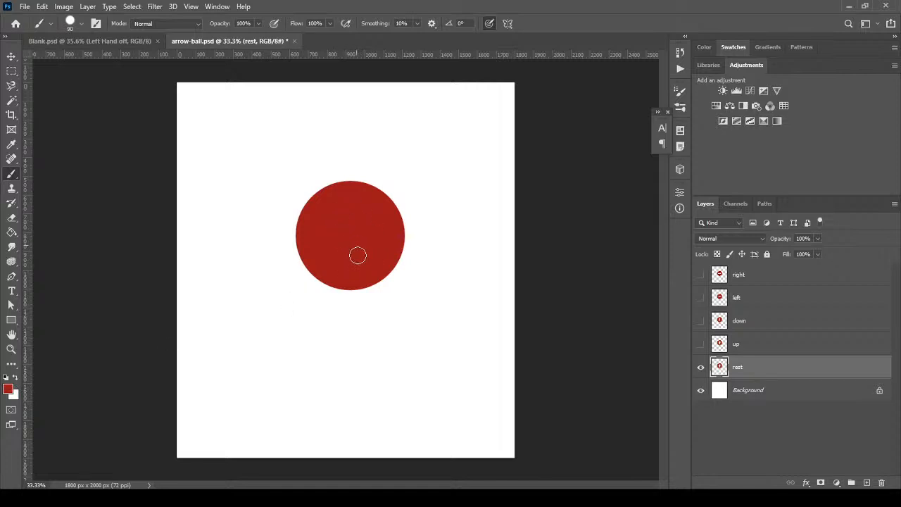
click(25, 7)
click(42, 131)
key(alt+Tab)
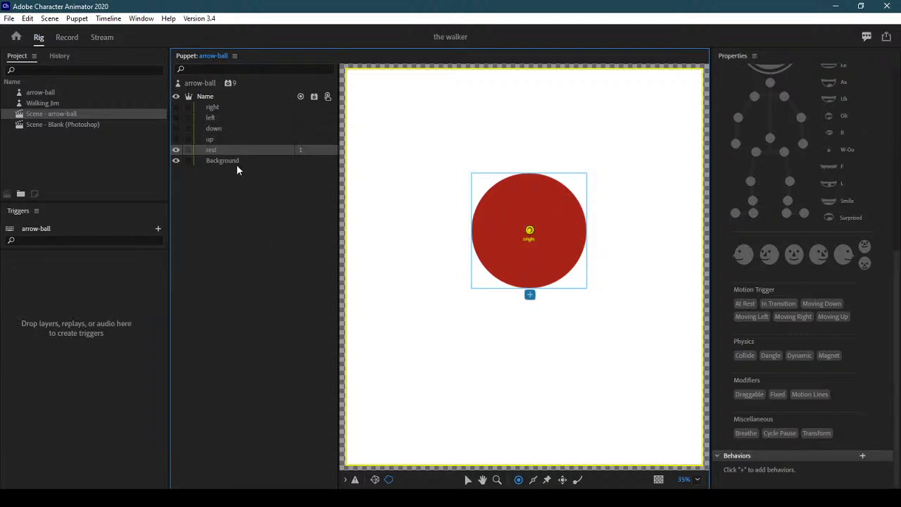
Tag the rest layer At Rest and the up layer Moving Up
click(203, 83)
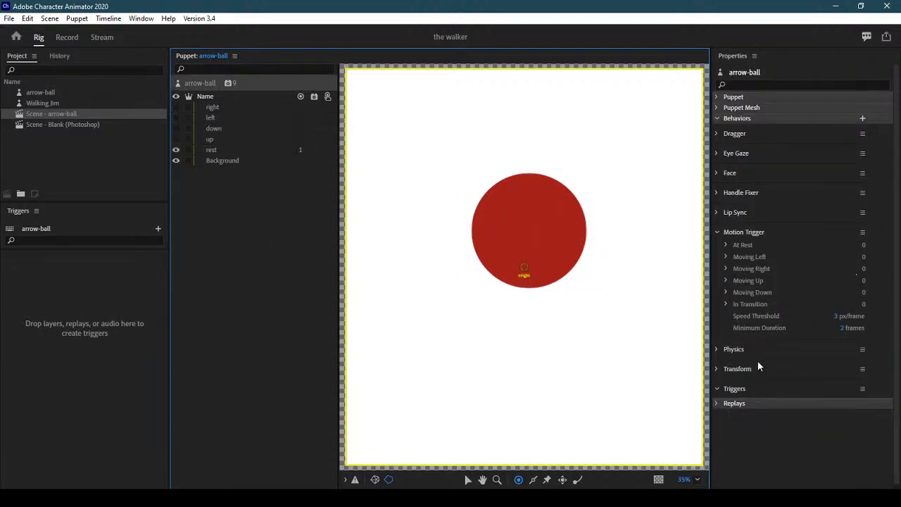
click(718, 387)
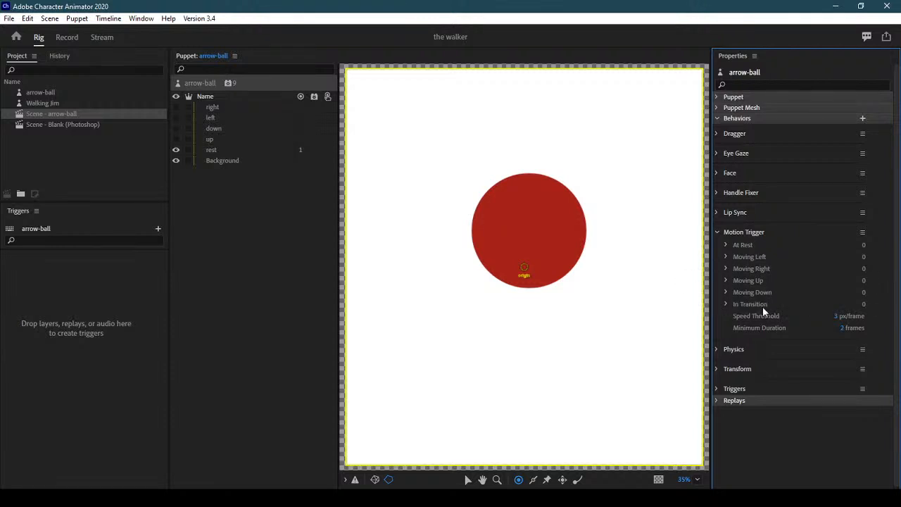
click(234, 149)
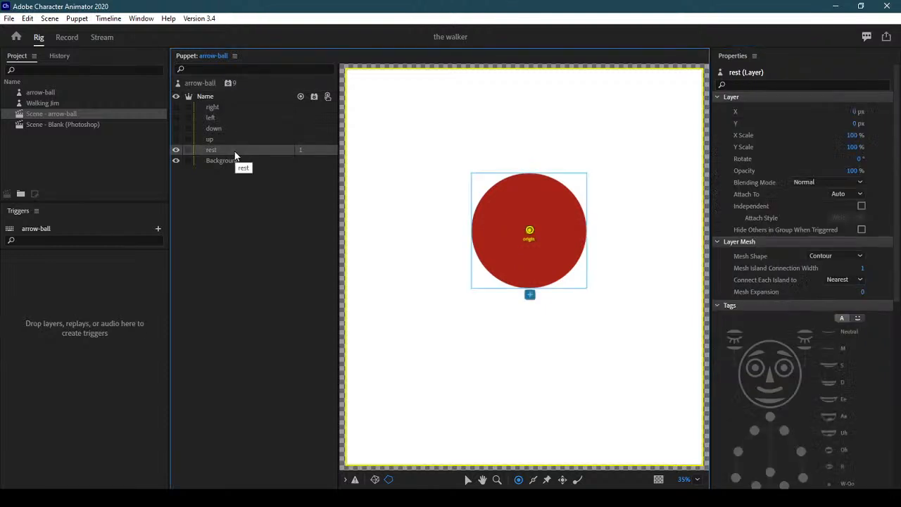
scroll(894, 243, down, 5)
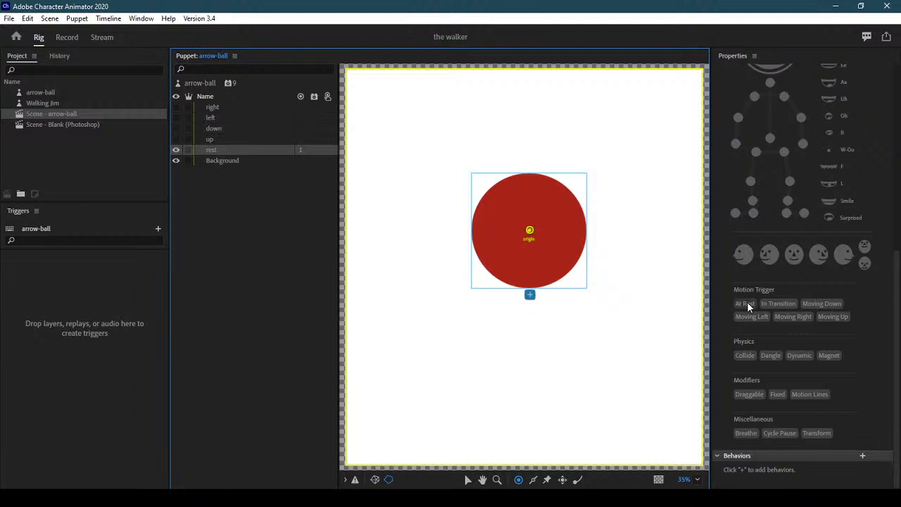
click(747, 304)
click(746, 302)
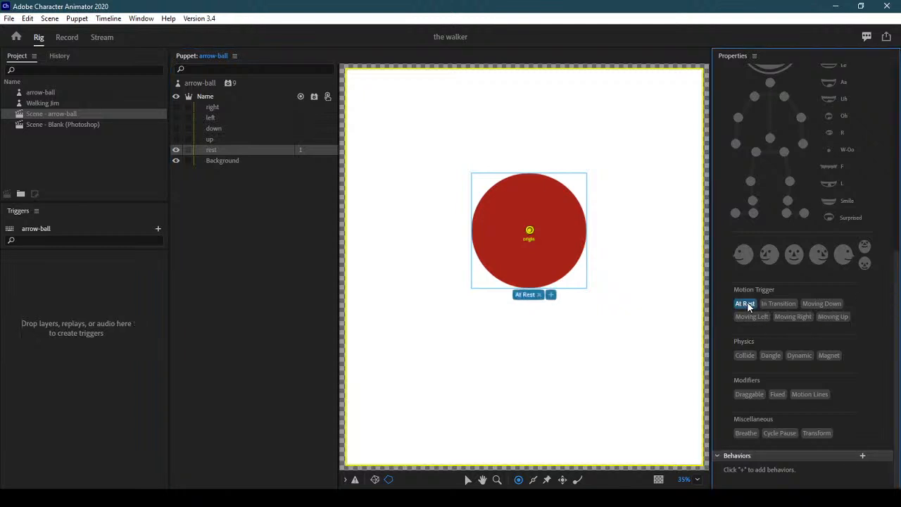
click(251, 140)
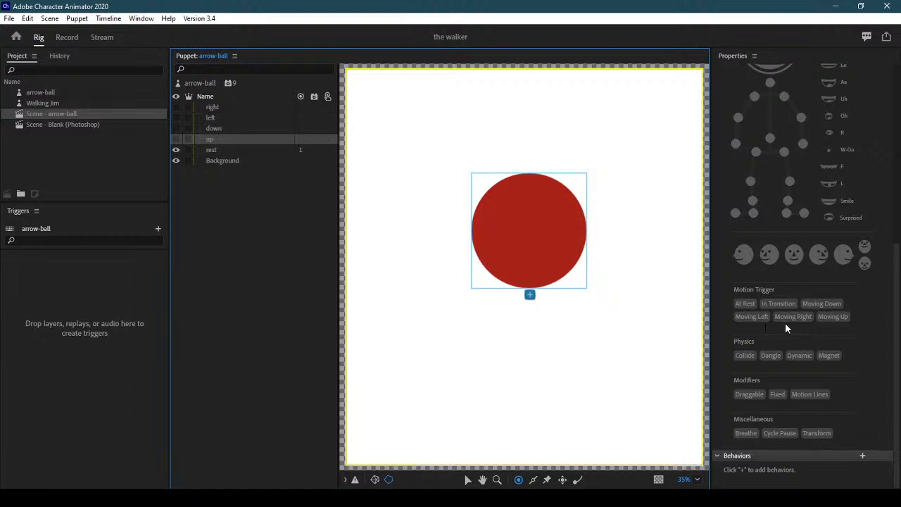
click(831, 318)
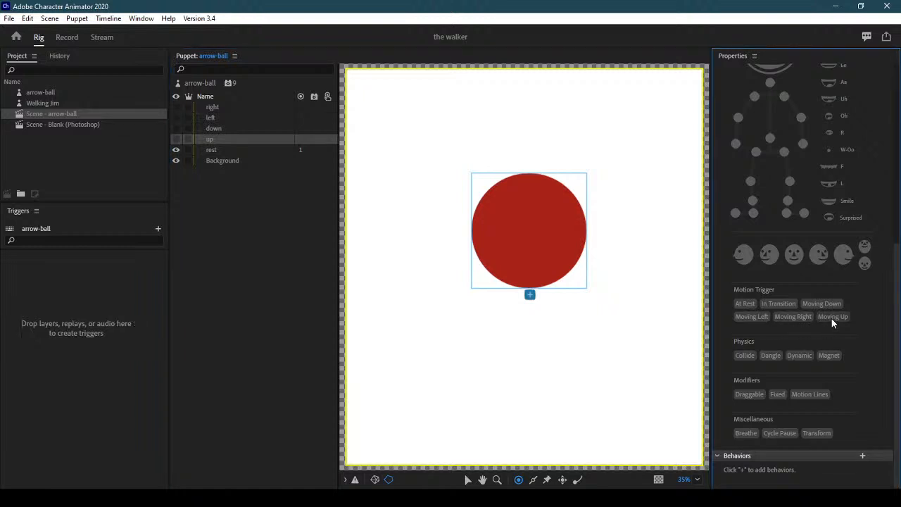
click(831, 318)
Tag the down, left and right layers Moving Down, Moving Left and Moving Right
click(223, 128)
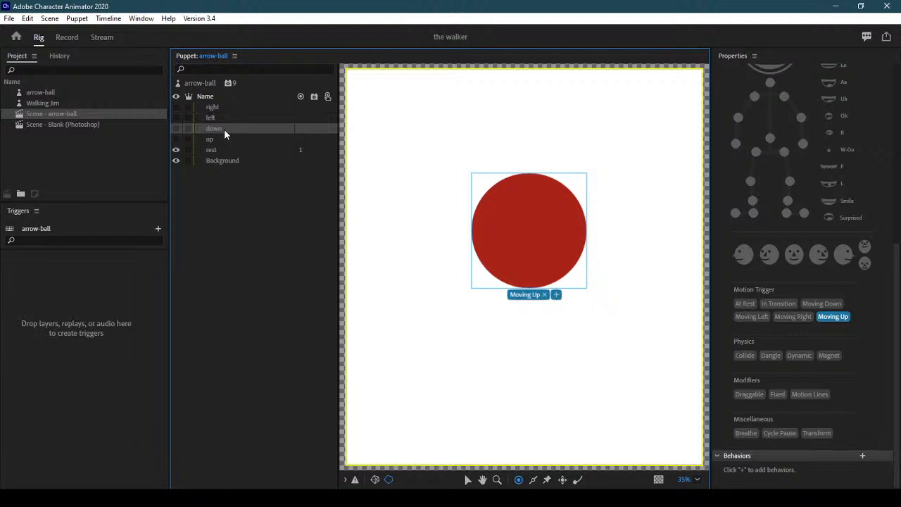
click(830, 312)
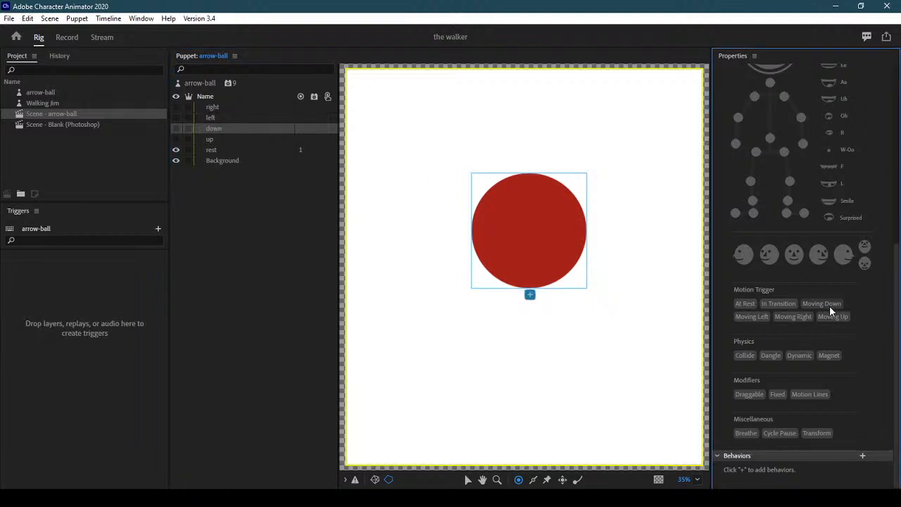
click(829, 306)
click(217, 117)
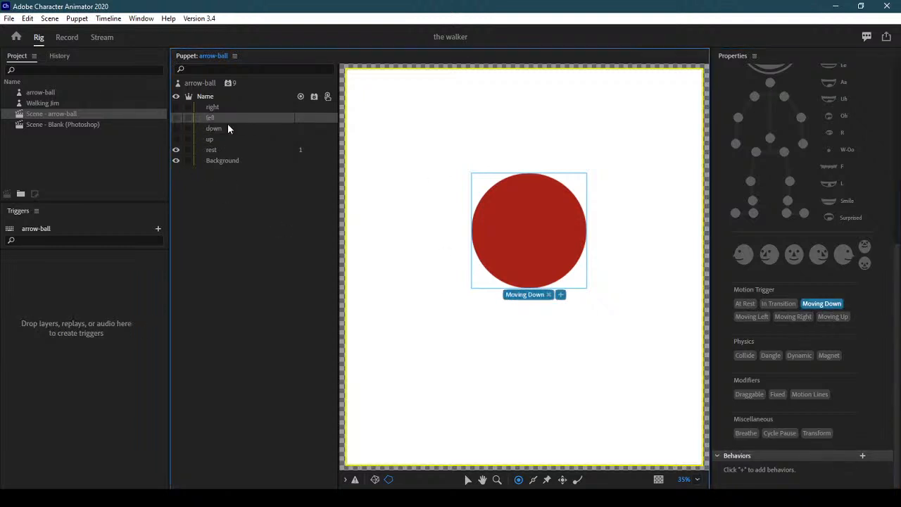
click(761, 320)
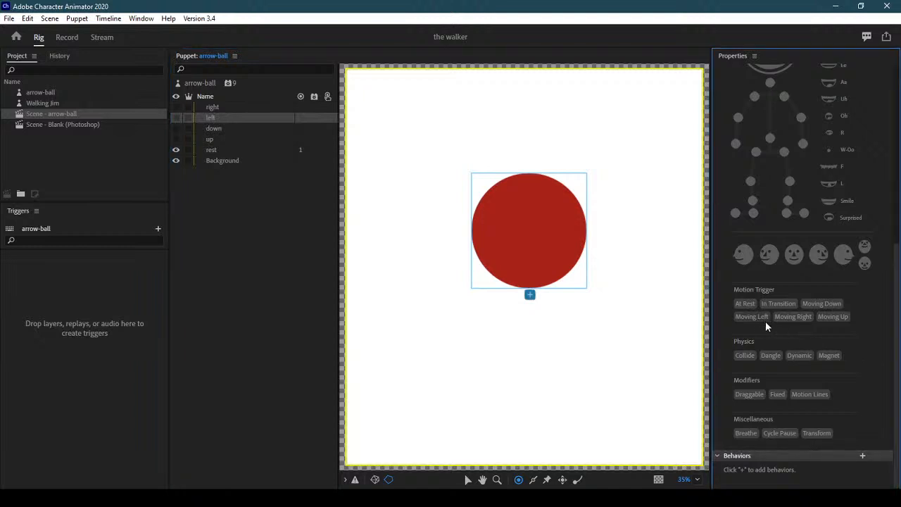
click(762, 322)
click(245, 106)
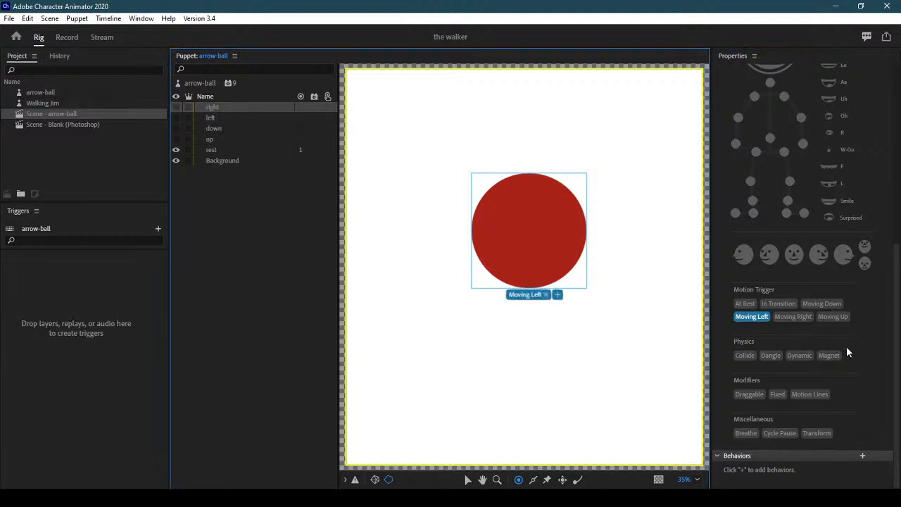
click(804, 320)
click(803, 320)
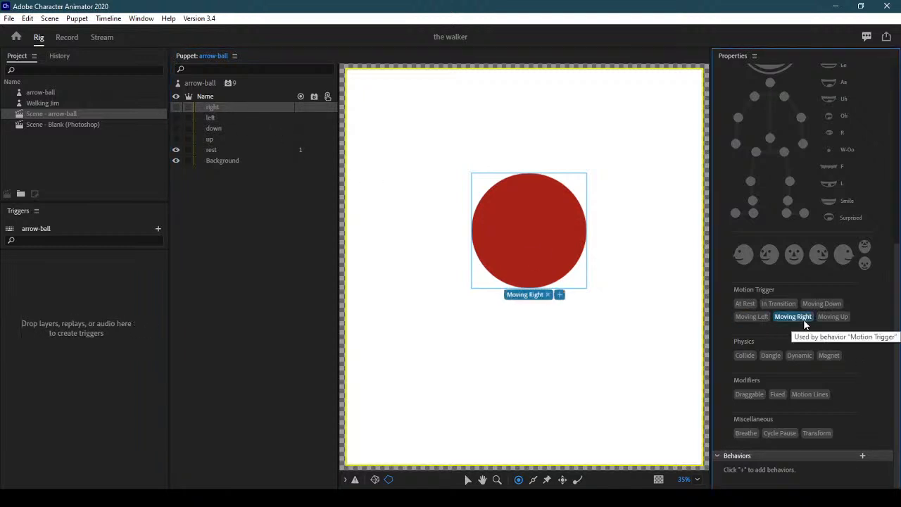
Hide the Background layer, reselect rest, and switch to arrow-ball.psd in Photoshop
click(249, 149)
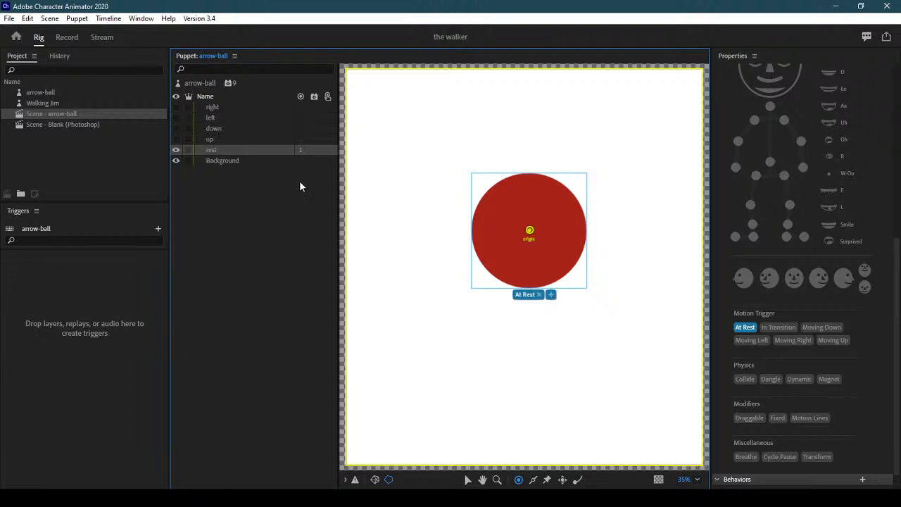
click(249, 161)
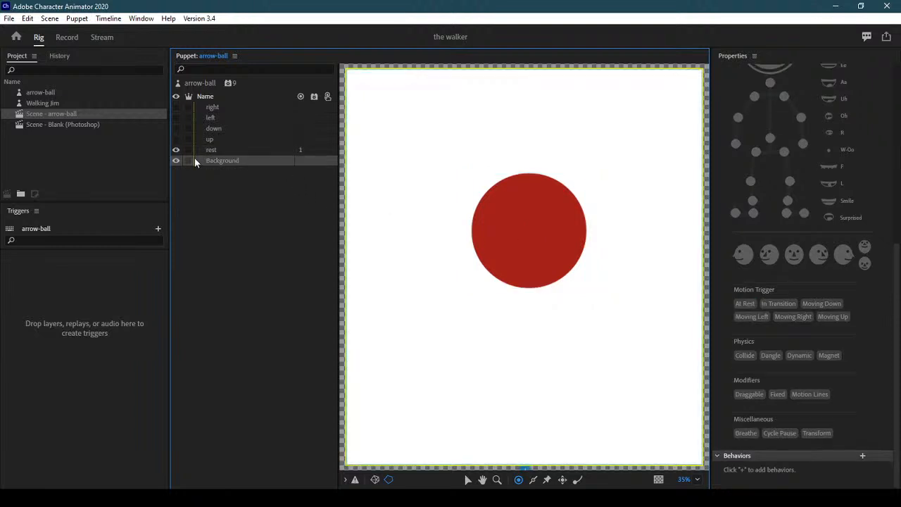
click(176, 161)
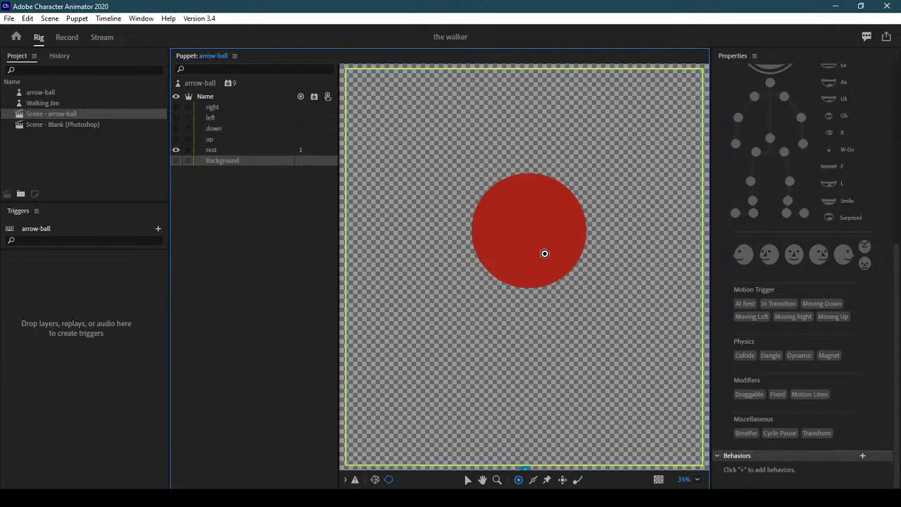
click(253, 151)
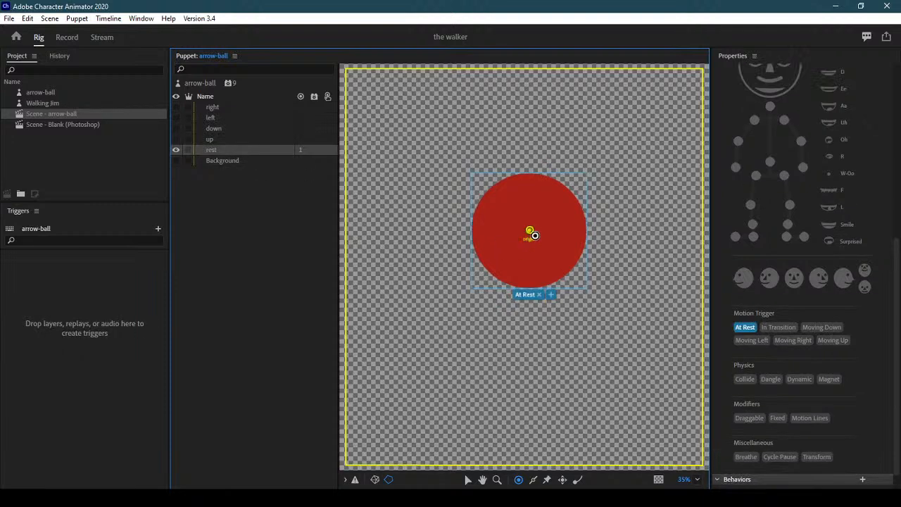
key(alt+Tab)
Create a new layer group above the arrow layers and name it +Ball
click(785, 390)
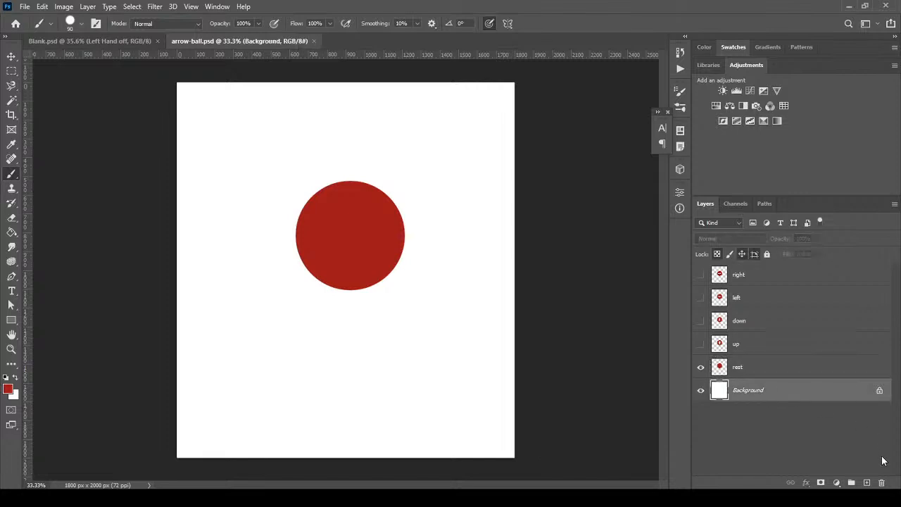
click(772, 371)
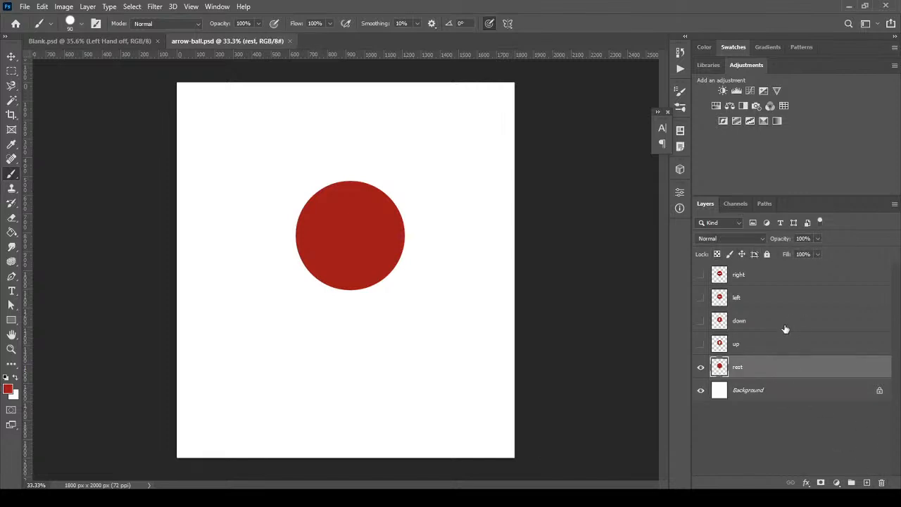
click(804, 278)
click(851, 482)
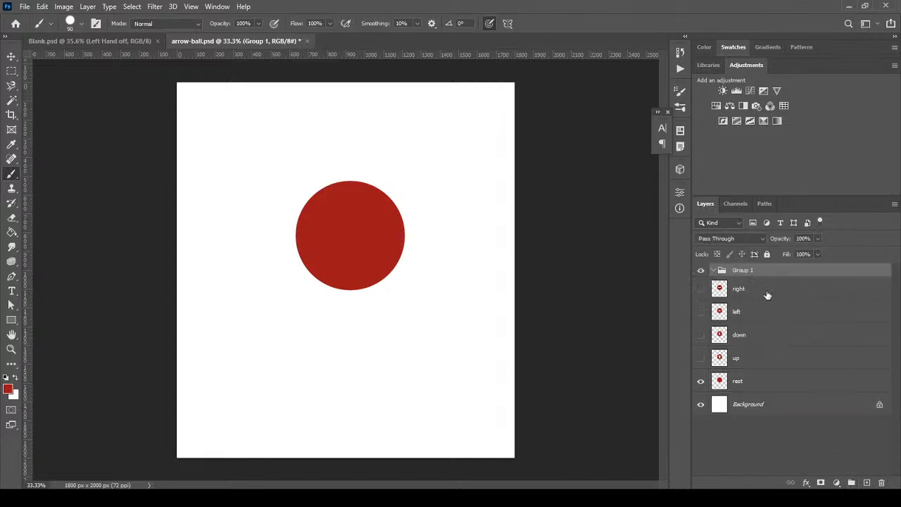
double_click(750, 271)
text(H)
text(Ball)
key(Return)
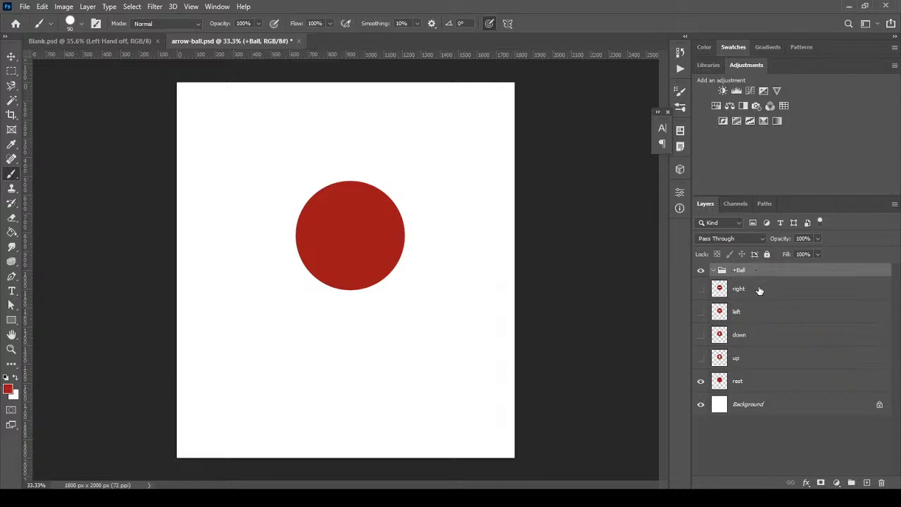
Move the right, left, down, up and rest layers into +Ball, collapse it, and save
click(758, 288)
click(769, 386)
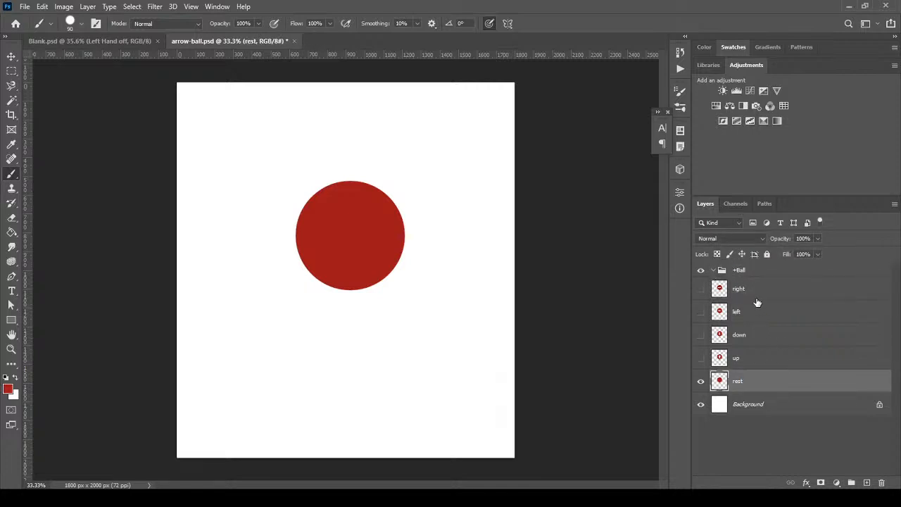
shift+click(770, 294)
drag(769, 294, 760, 275)
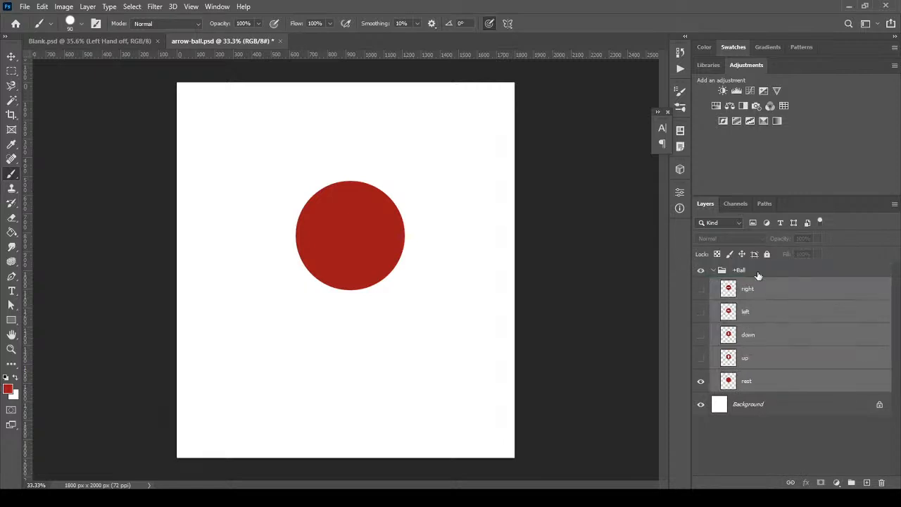
click(713, 271)
key(ctrl+s)
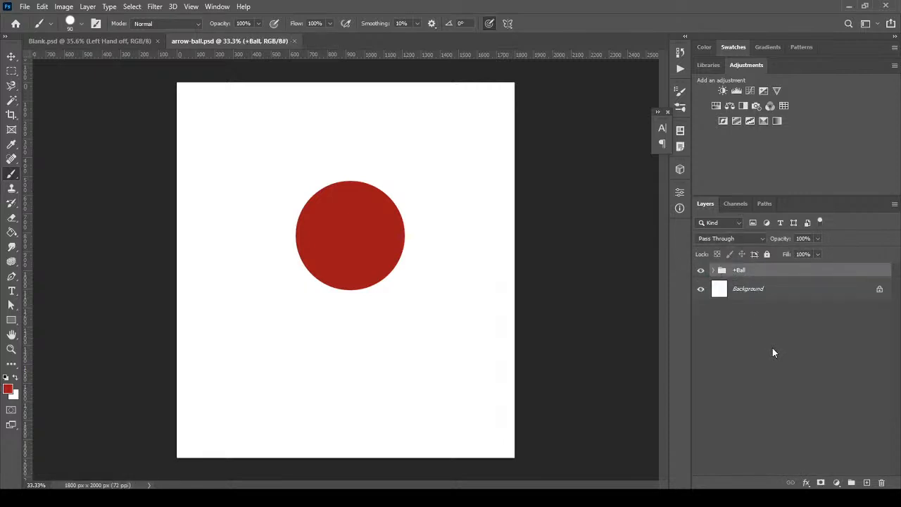
key(alt+Tab)
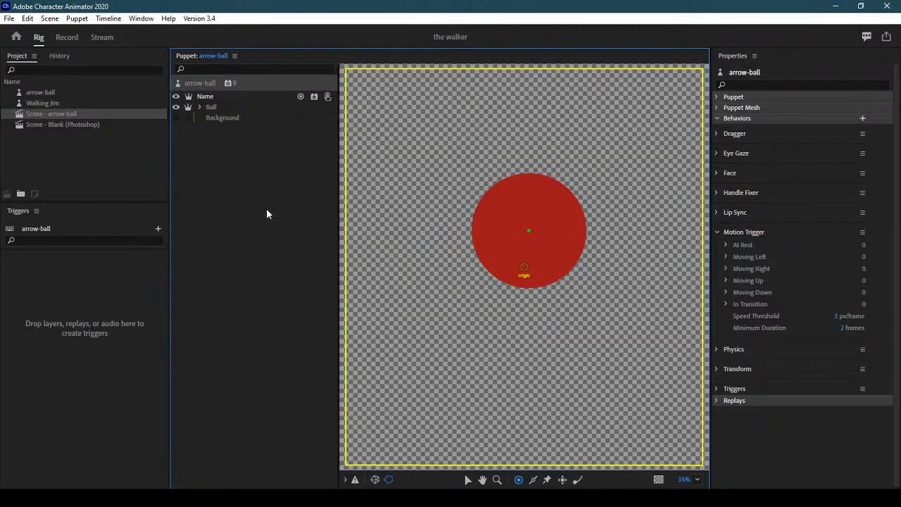
click(216, 108)
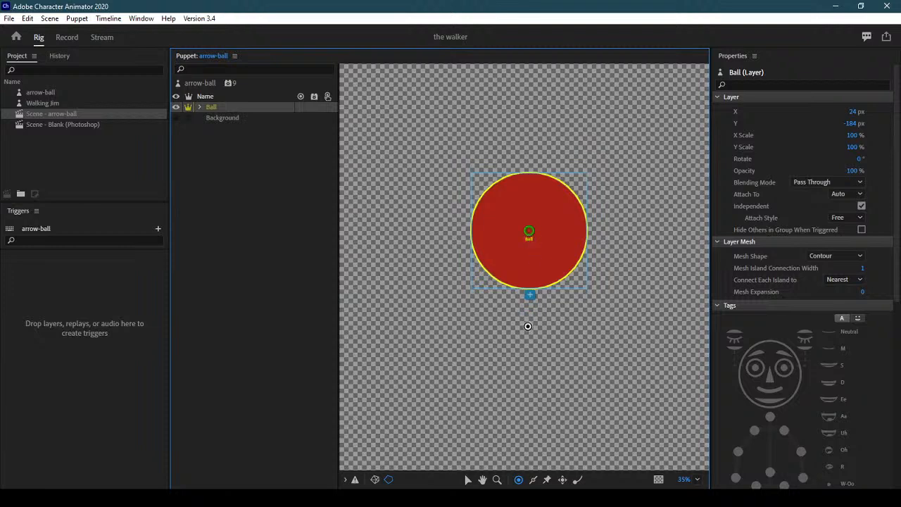
Add a handle at the ball's centre and tag it Draggable
click(542, 247)
drag(542, 248, 532, 232)
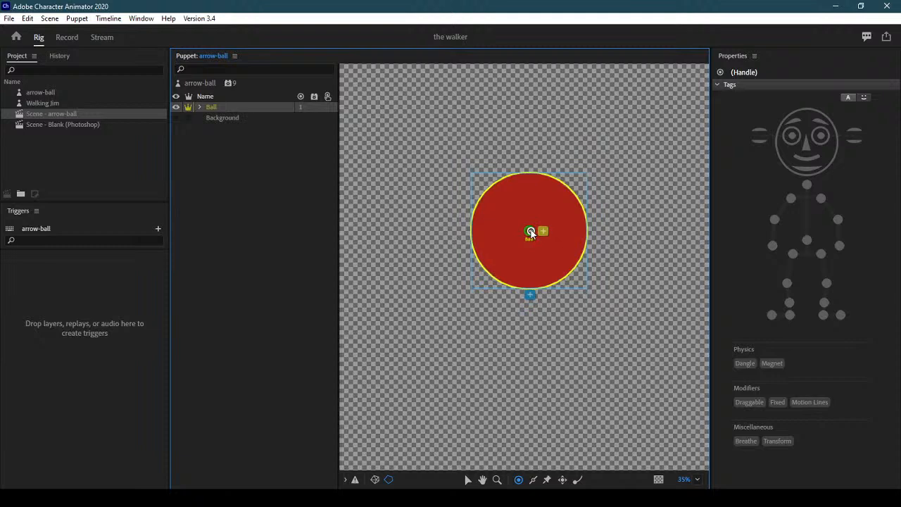
click(749, 402)
Expand the Ball group and tag the rest layer At Rest and the up layer Moving Up
click(201, 106)
click(236, 159)
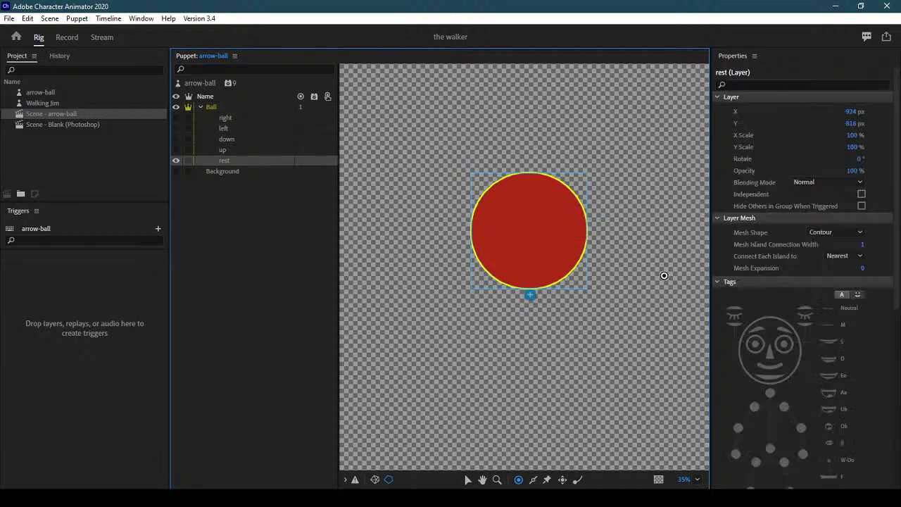
scroll(802, 211, down, 5)
scroll(802, 268, down, 2)
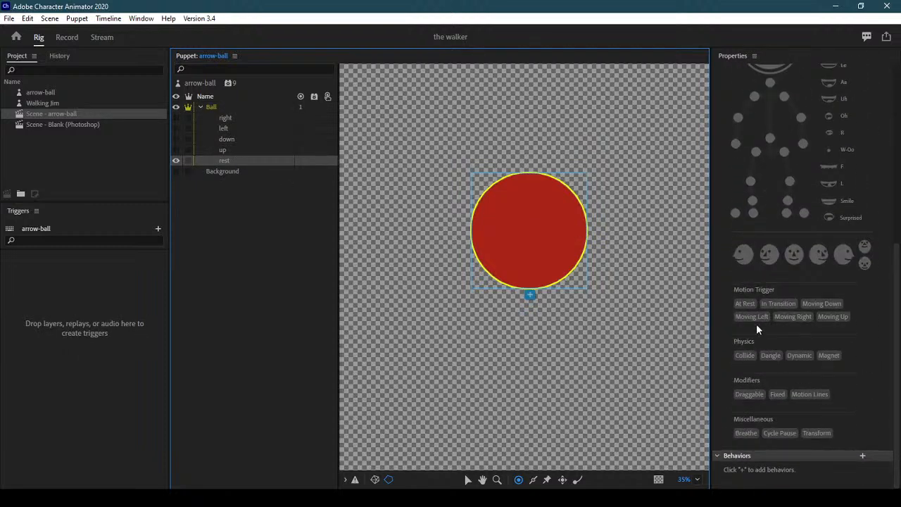
click(745, 303)
click(234, 152)
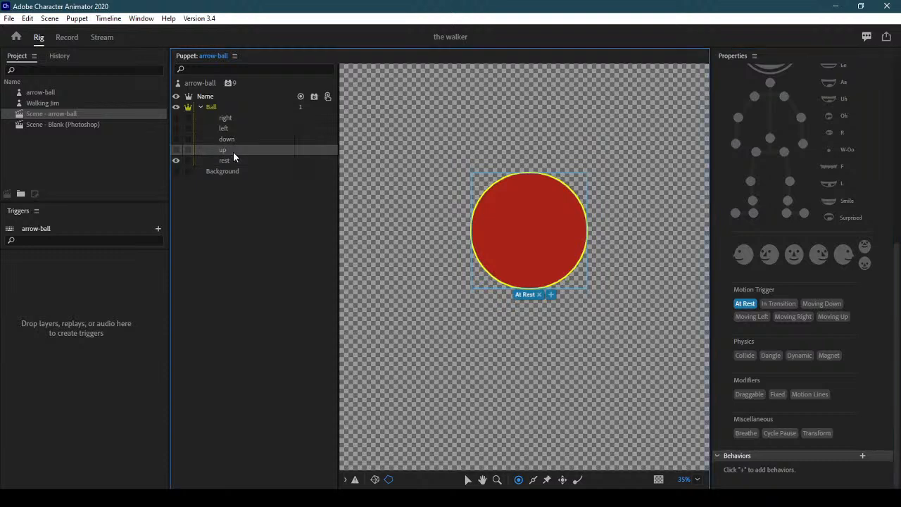
click(834, 317)
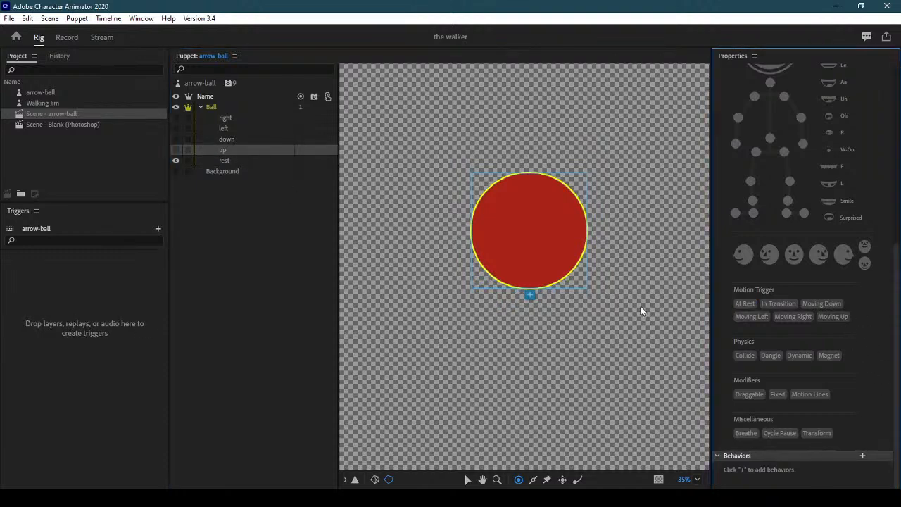
Tag the down, left and right layers Moving Down, Moving Left and Moving Right, then enter Record mode
click(831, 317)
click(252, 140)
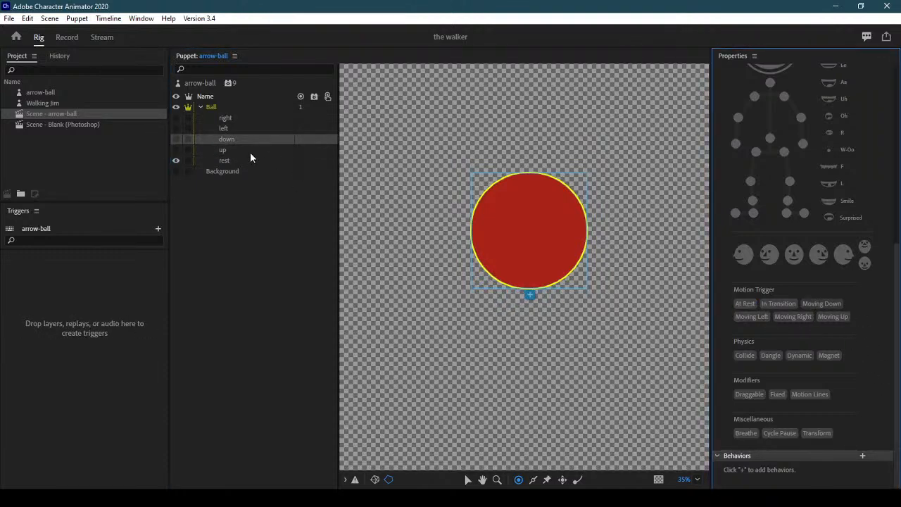
click(238, 128)
click(753, 318)
click(241, 118)
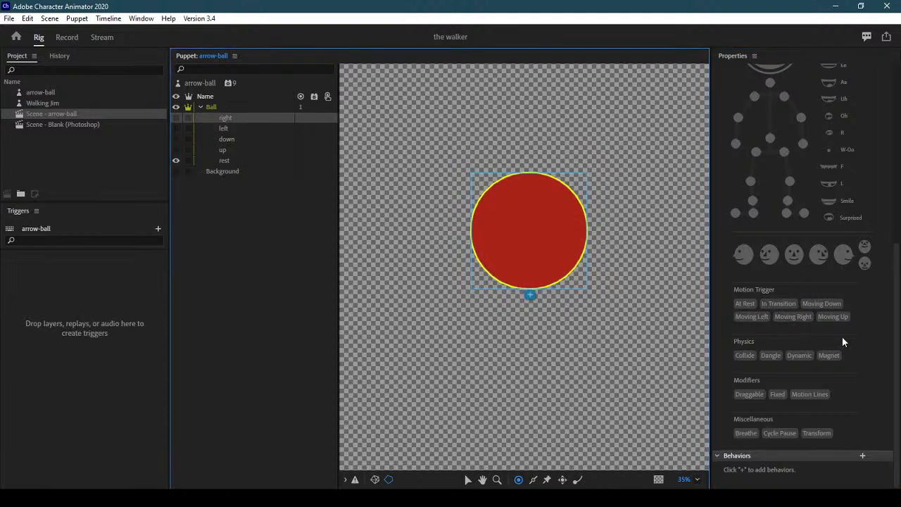
click(801, 316)
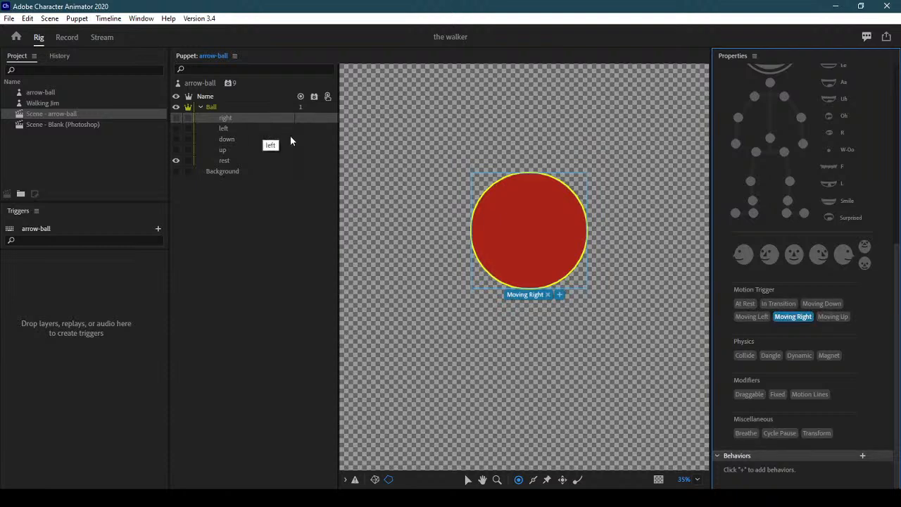
click(67, 38)
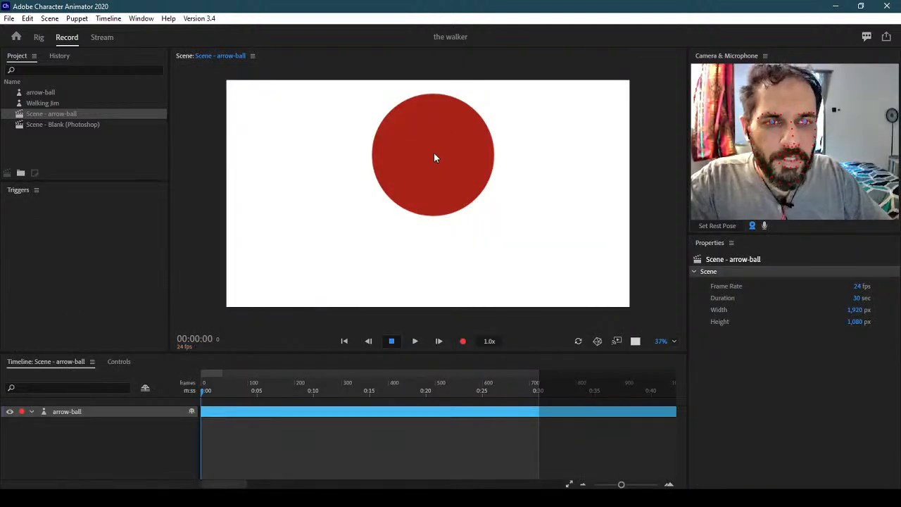
Drag the ball down the scene to test its triggers, then return to rigging the arrow-ball puppet
drag(433, 161, 416, 184)
click(36, 37)
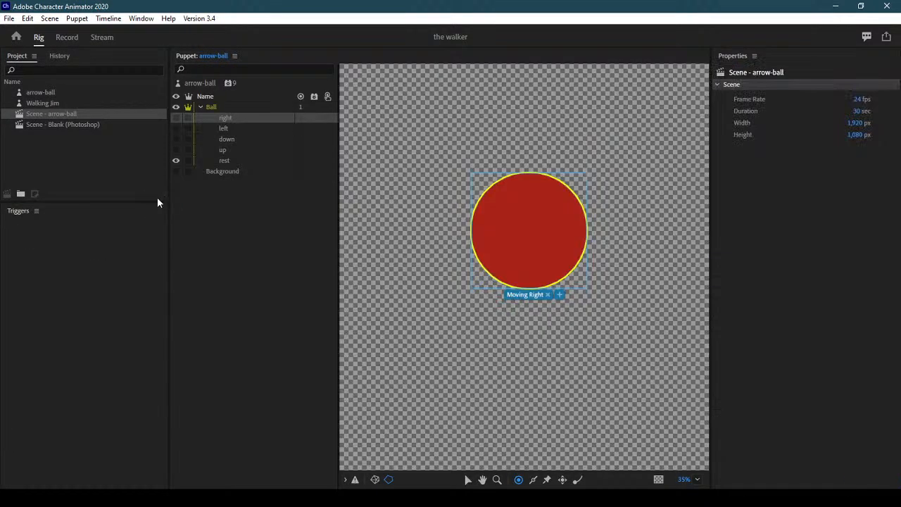
click(205, 82)
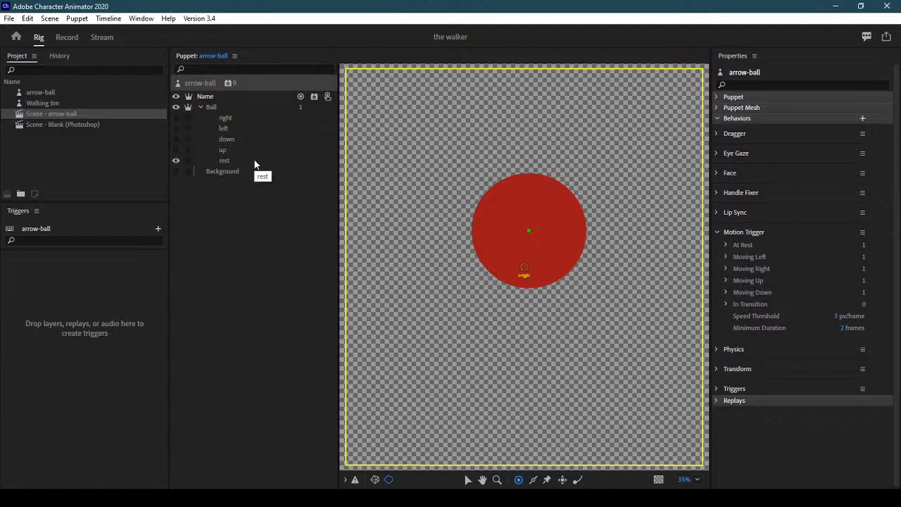
Make the up and down arrow layers visible, select rest, and go back to Record mode
click(177, 150)
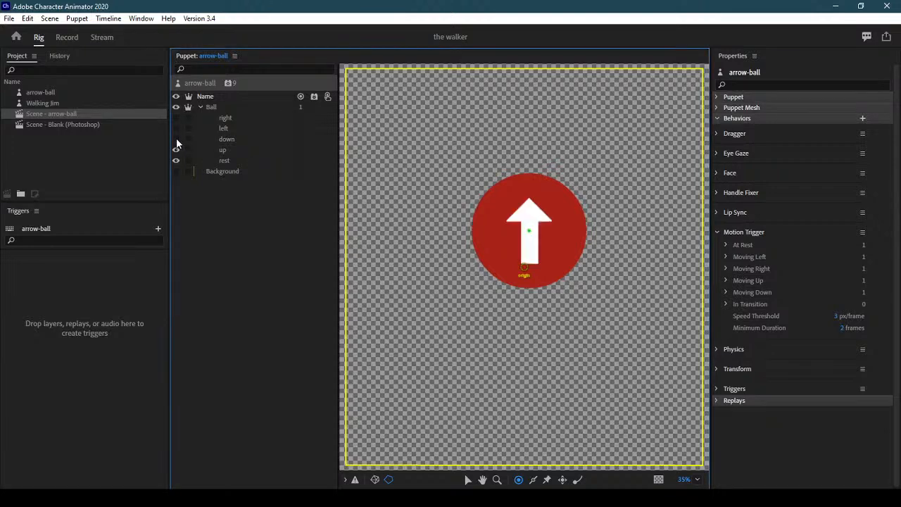
click(176, 138)
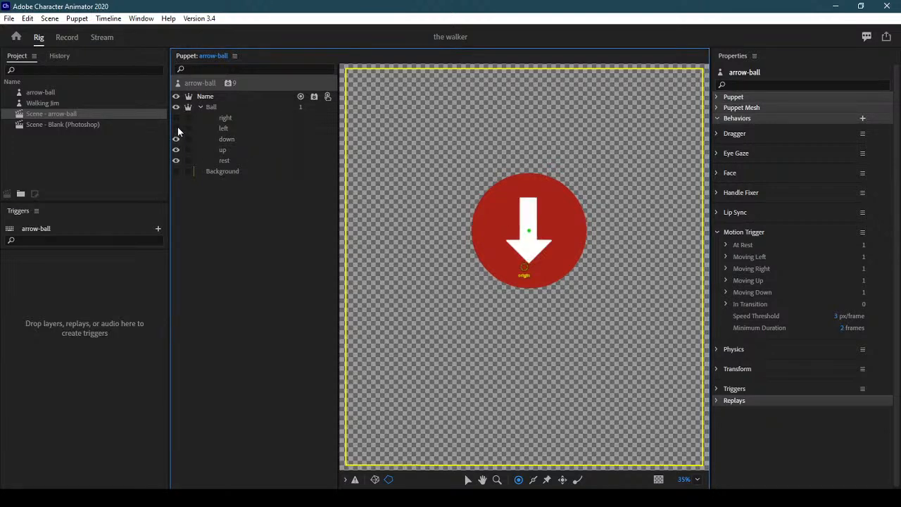
click(237, 161)
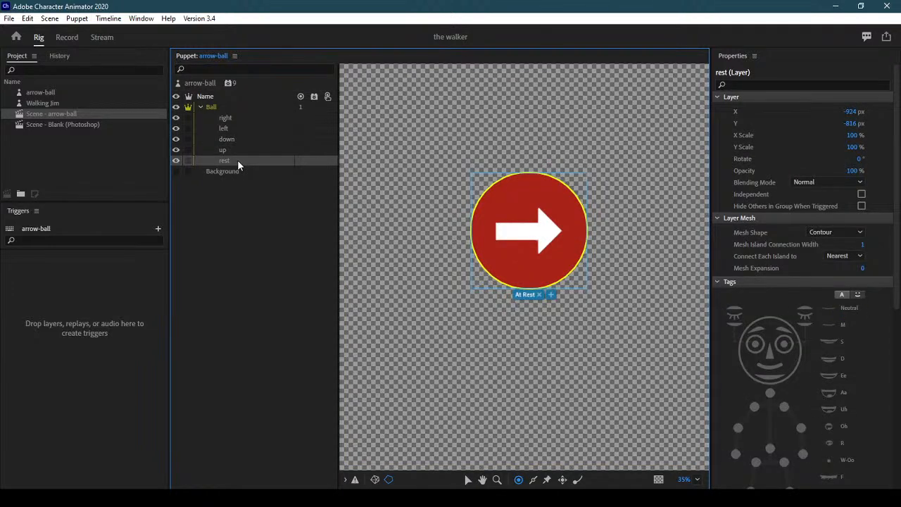
click(69, 39)
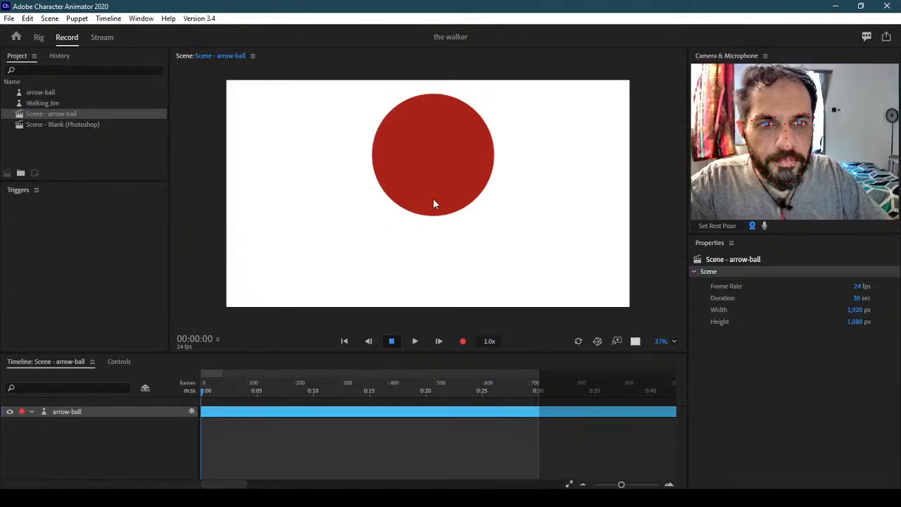
Test-drag the ball, then in Rig mode hide the right, left, down and up arrow layers
drag(438, 151, 452, 204)
click(40, 38)
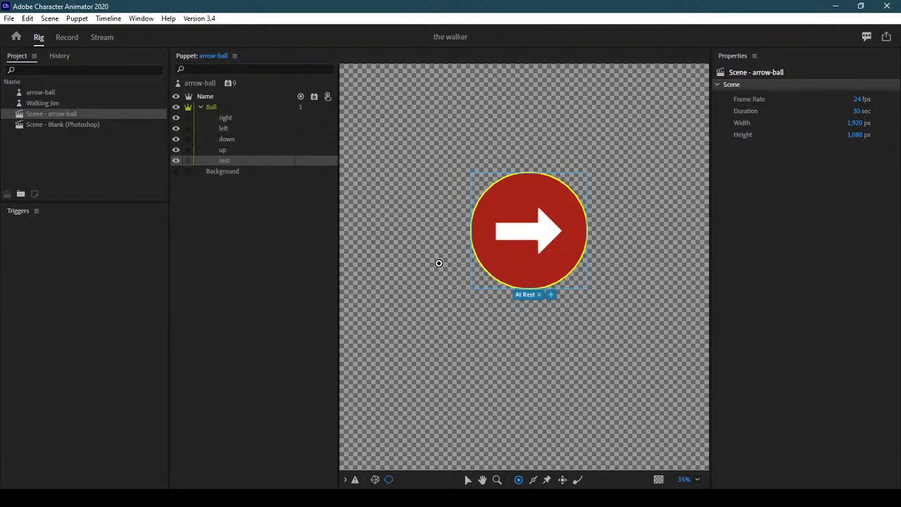
click(240, 117)
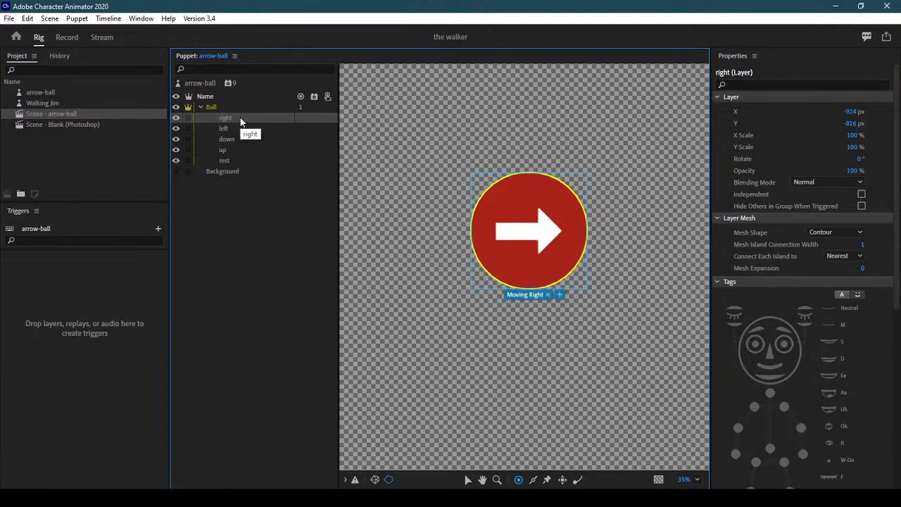
click(176, 117)
click(176, 128)
click(176, 139)
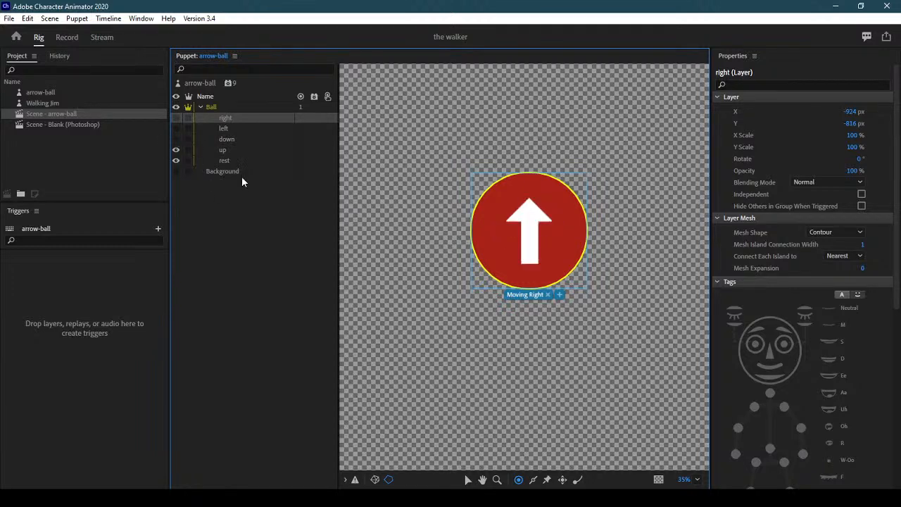
click(176, 149)
click(243, 161)
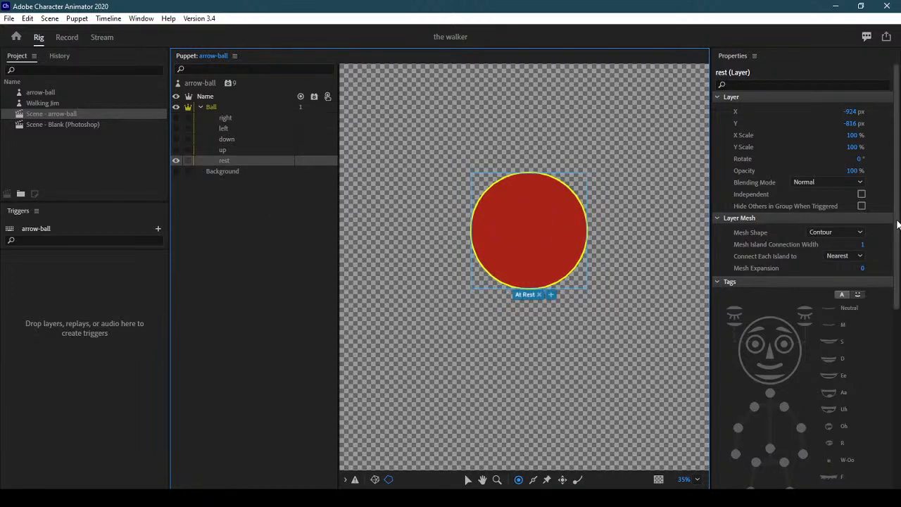
Check each layer's Motion Trigger tag: Moving Up, Down, Left, Right, and rest's At Rest
scroll(803, 282, down, 6)
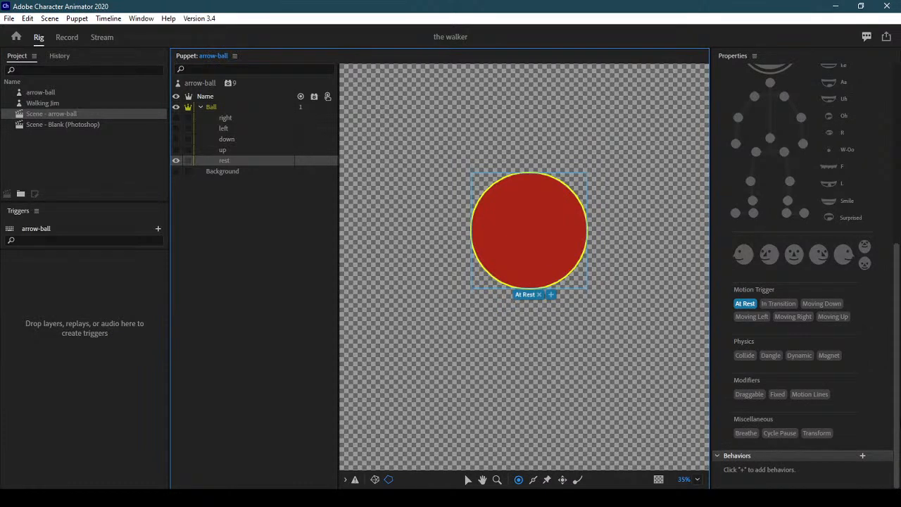
click(250, 149)
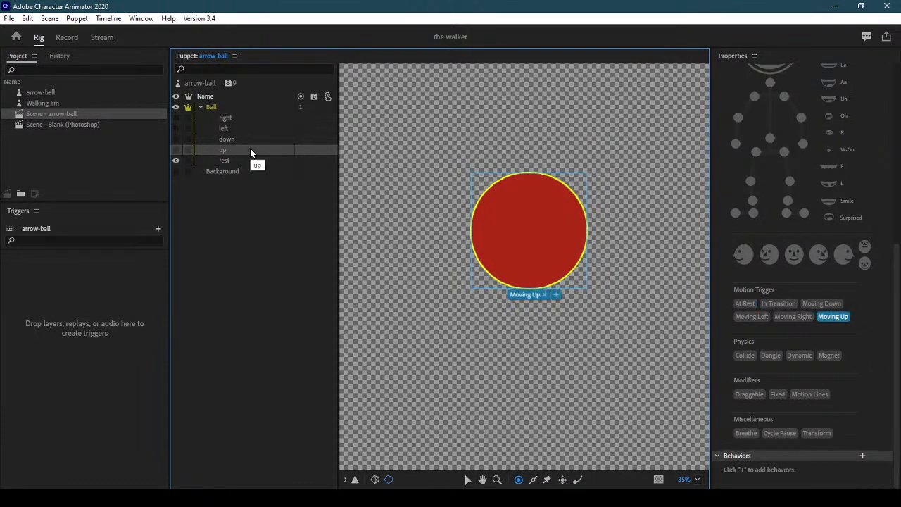
click(250, 138)
click(254, 128)
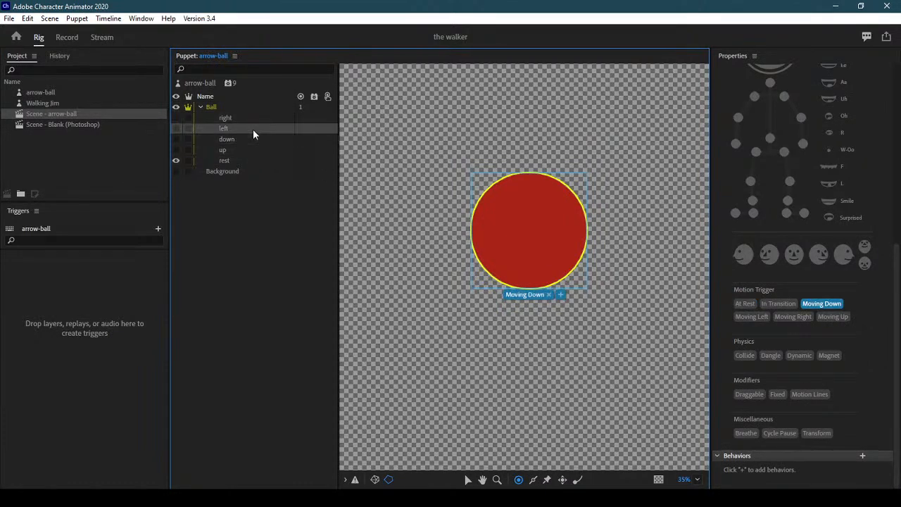
click(254, 118)
click(254, 106)
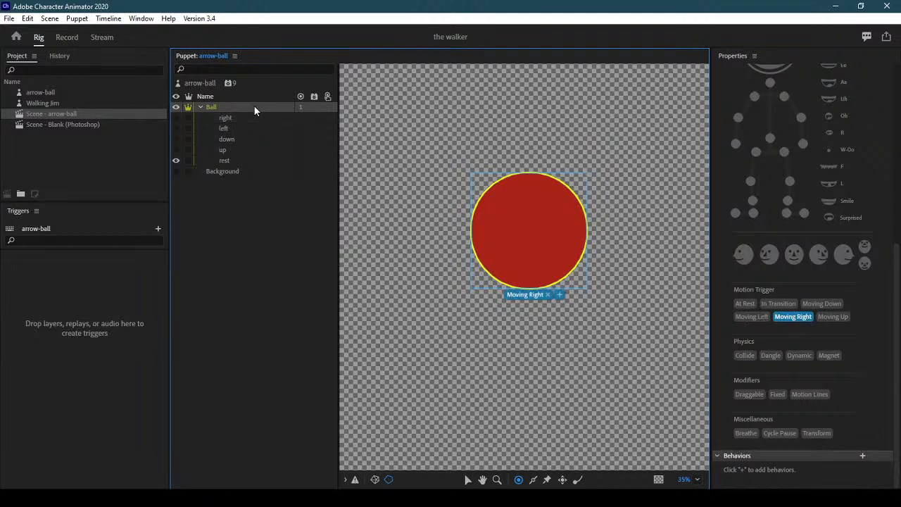
click(255, 118)
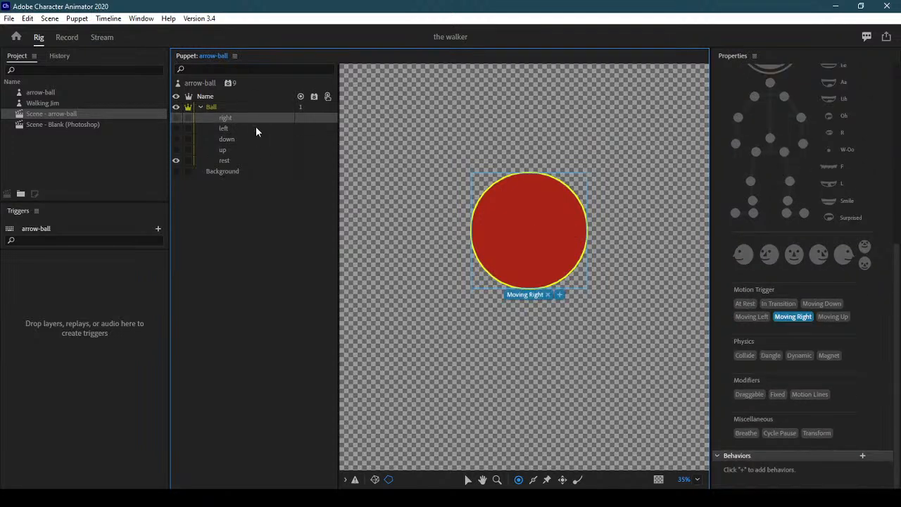
click(255, 128)
click(253, 140)
click(255, 151)
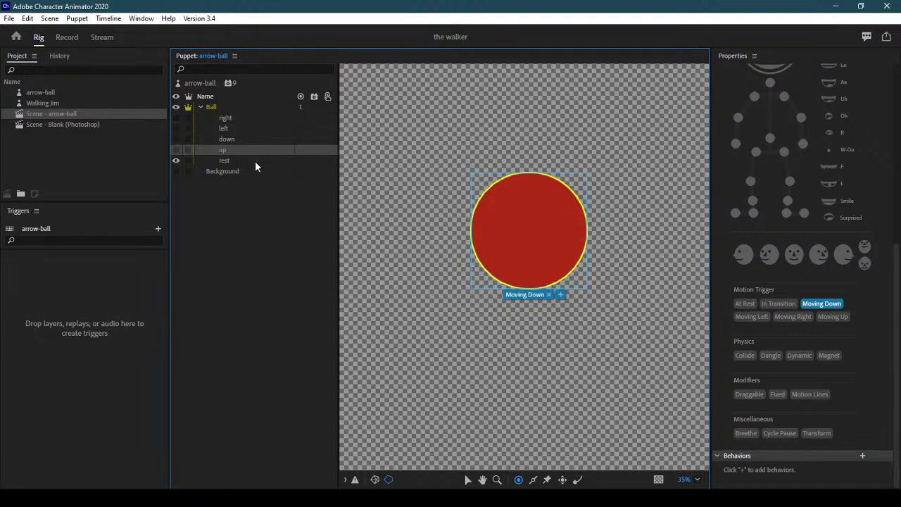
click(255, 161)
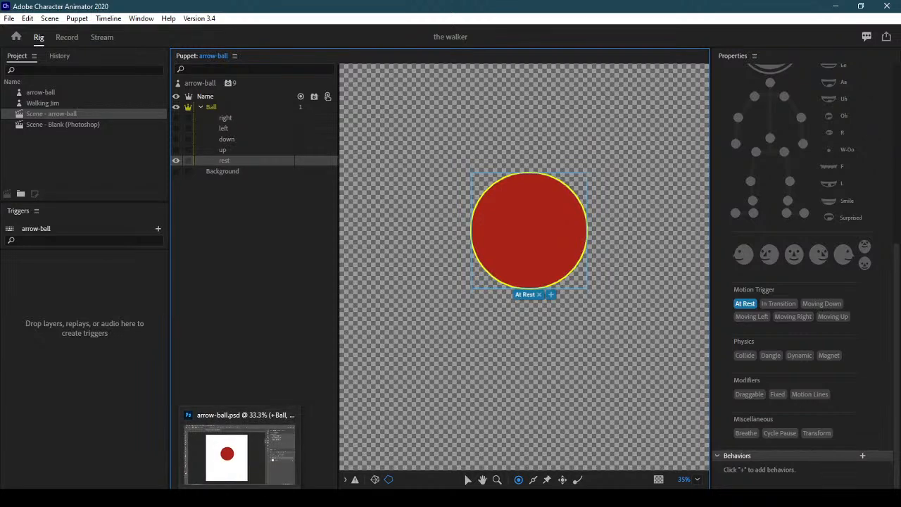
key(alt+Tab)
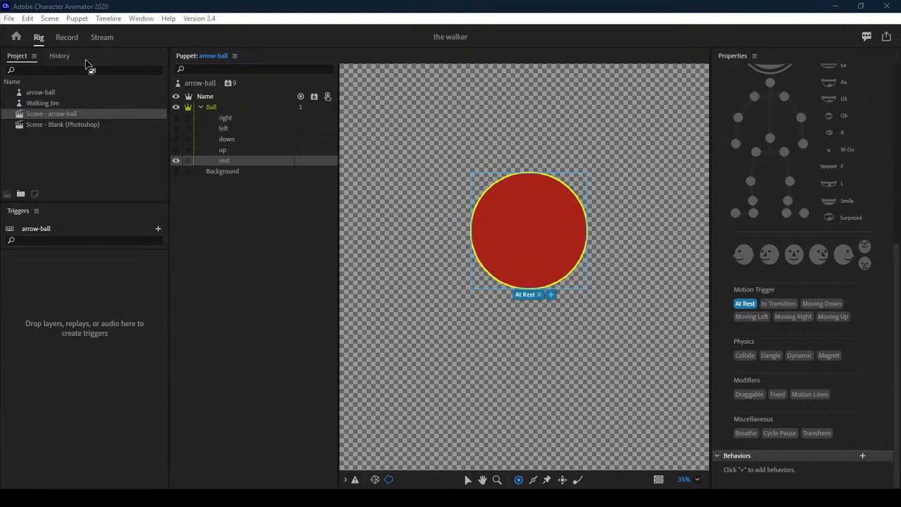
Delete the arrow-ball puppet, undoing the accidental deletion of Scene - Blank (Photoshop)
click(53, 91)
click(48, 103)
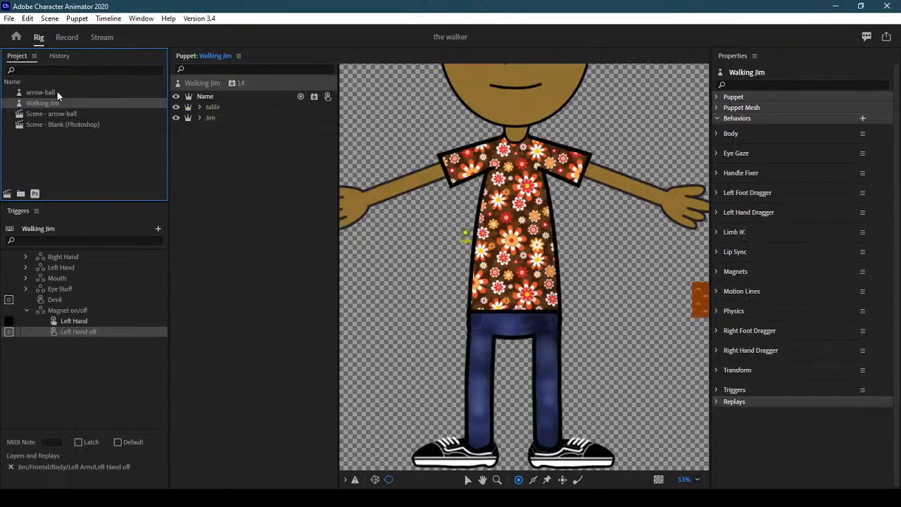
click(56, 92)
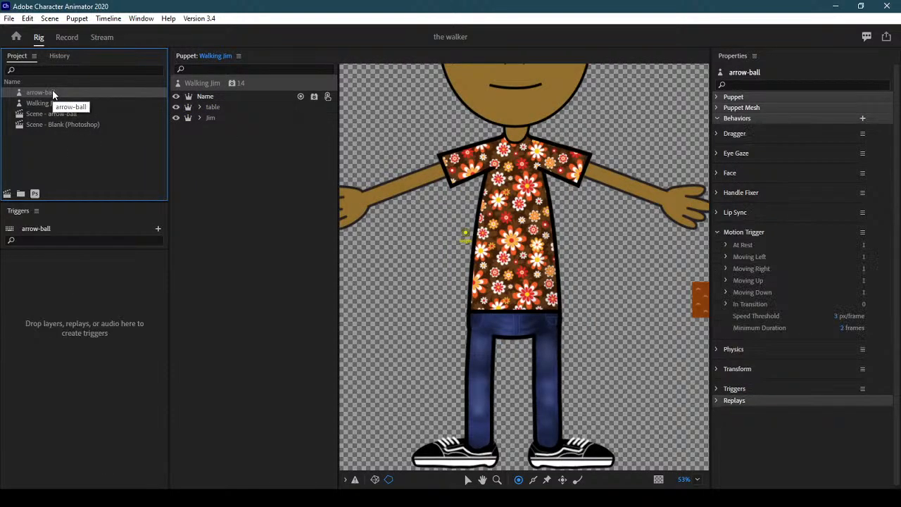
key(Delete)
click(83, 114)
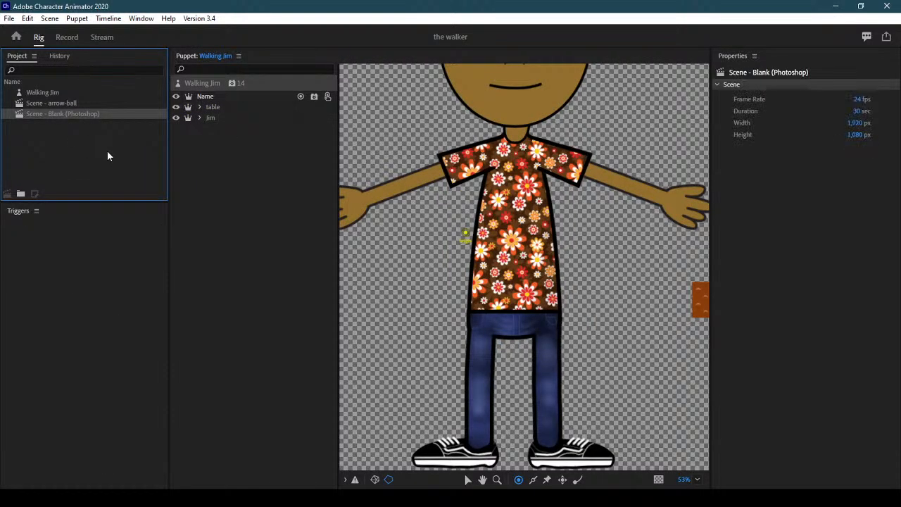
key(Delete)
click(58, 104)
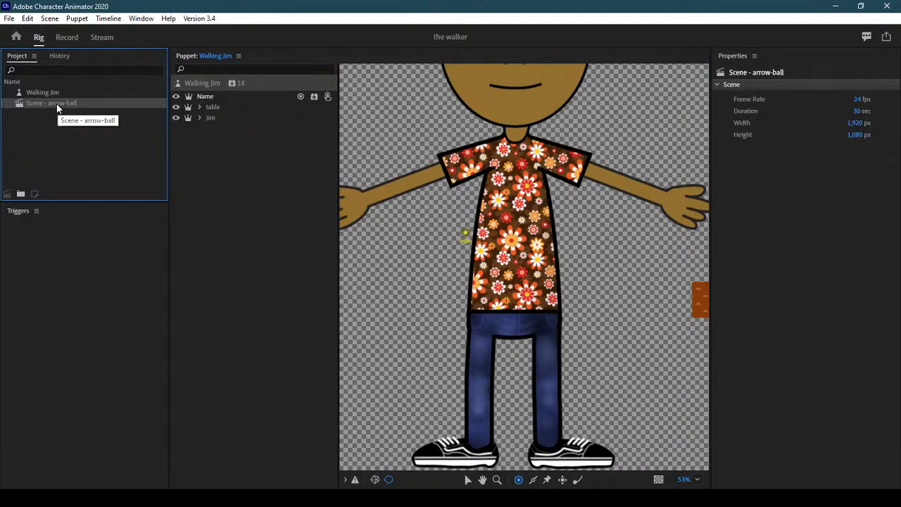
click(28, 18)
click(44, 35)
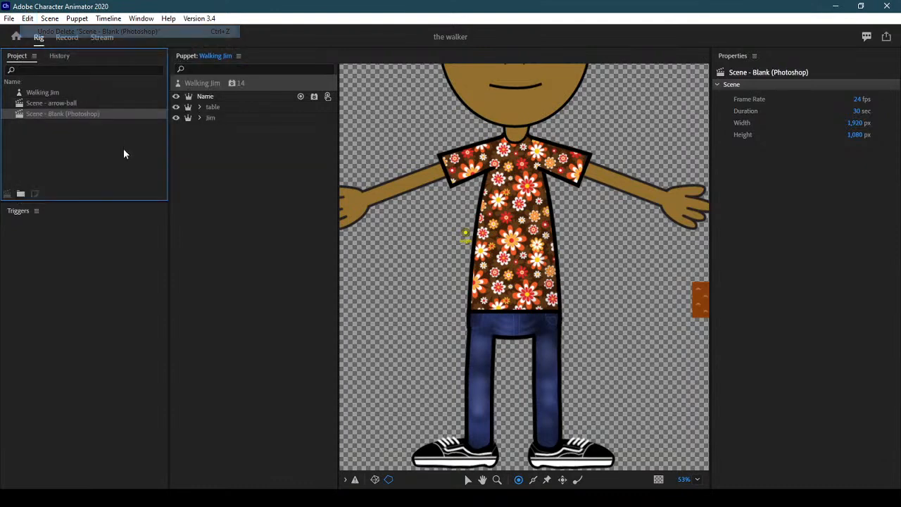
Delete Scene - arrow-ball, select Walking Jim, and go to the Home screen
click(81, 104)
key(Delete)
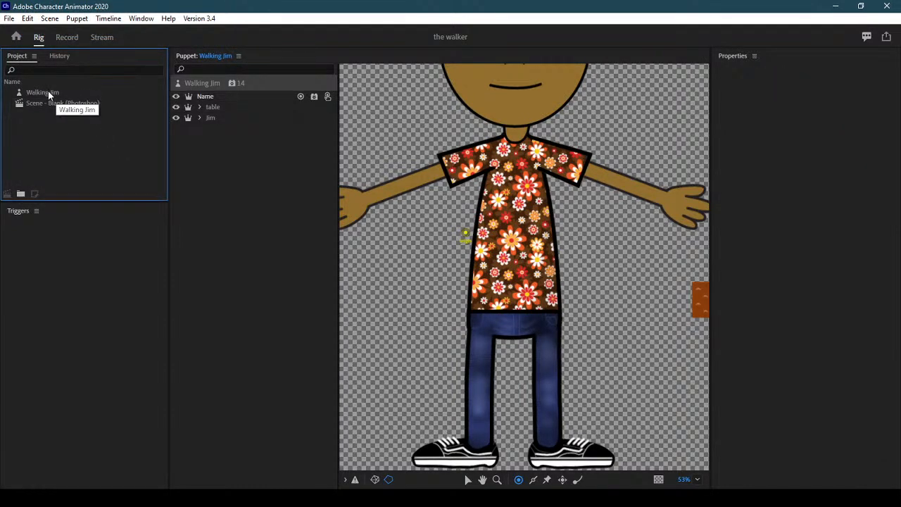
click(47, 91)
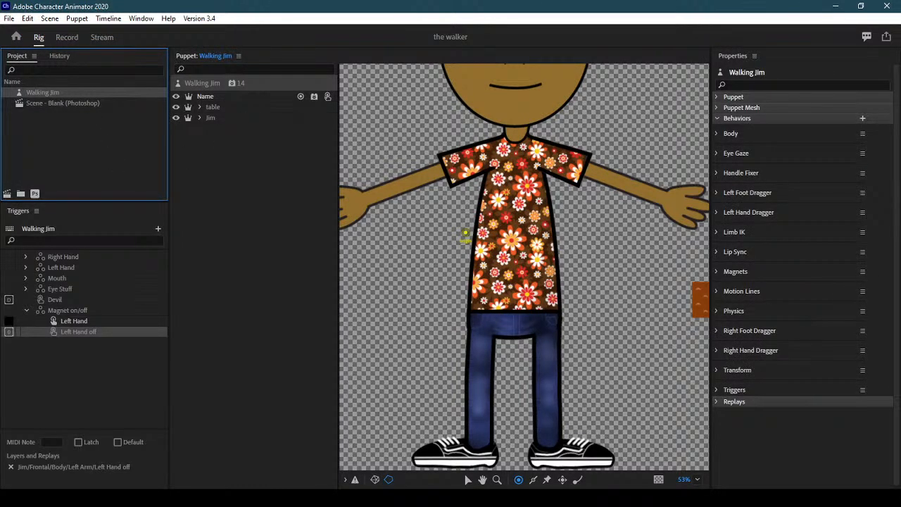
click(863, 118)
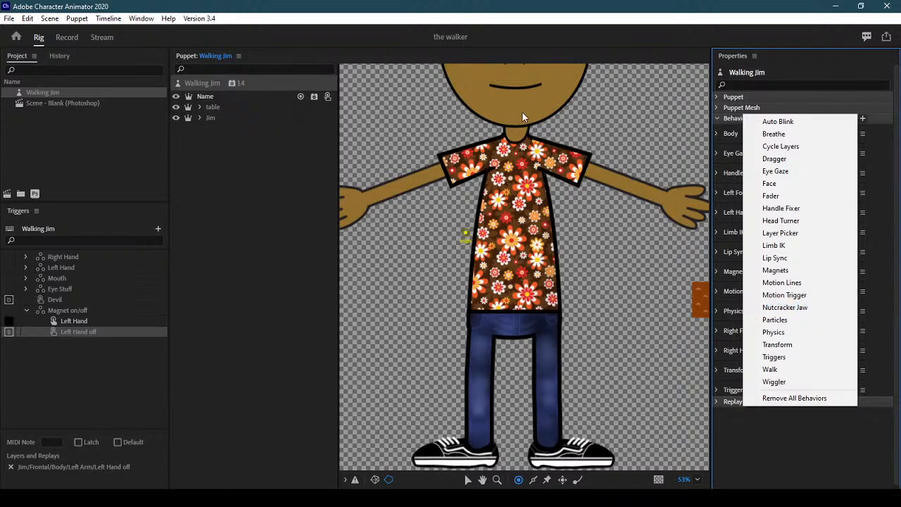
click(16, 37)
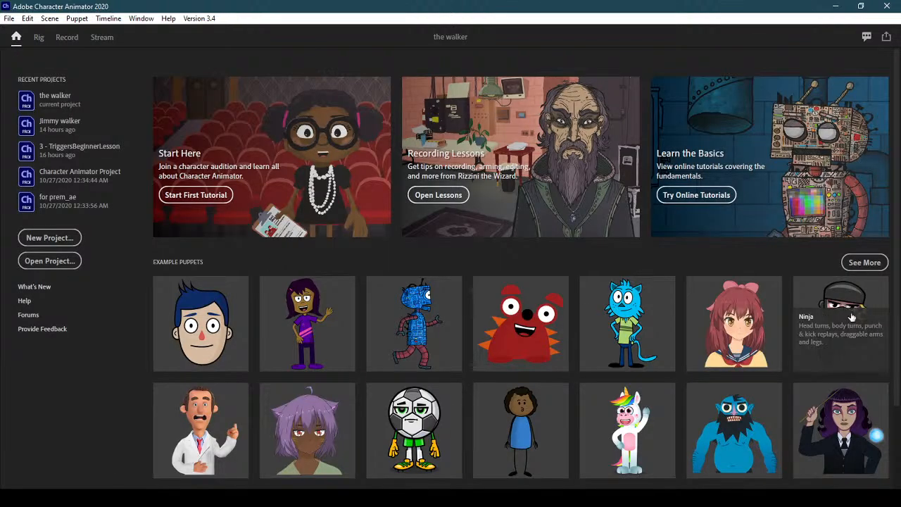
Bring the Bongo example puppet into the project and switch to Rig mode on it
scroll(844, 324, down, 2)
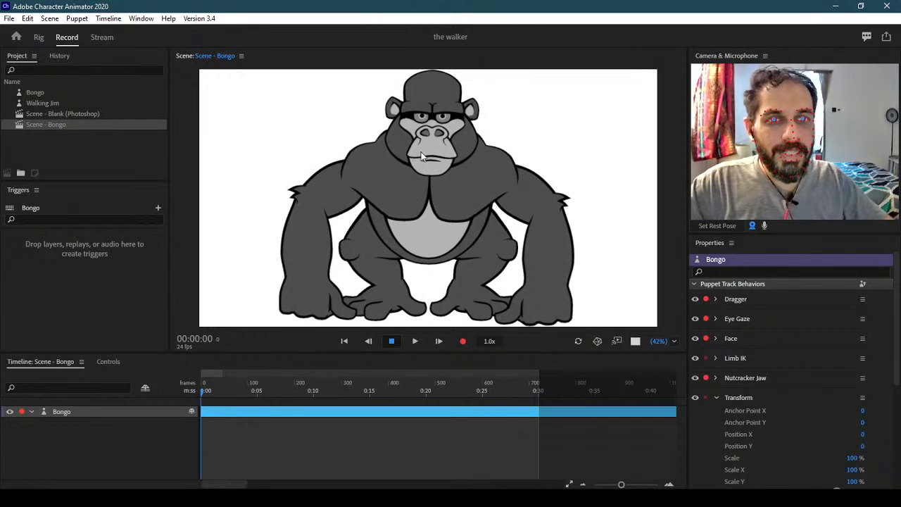
click(38, 37)
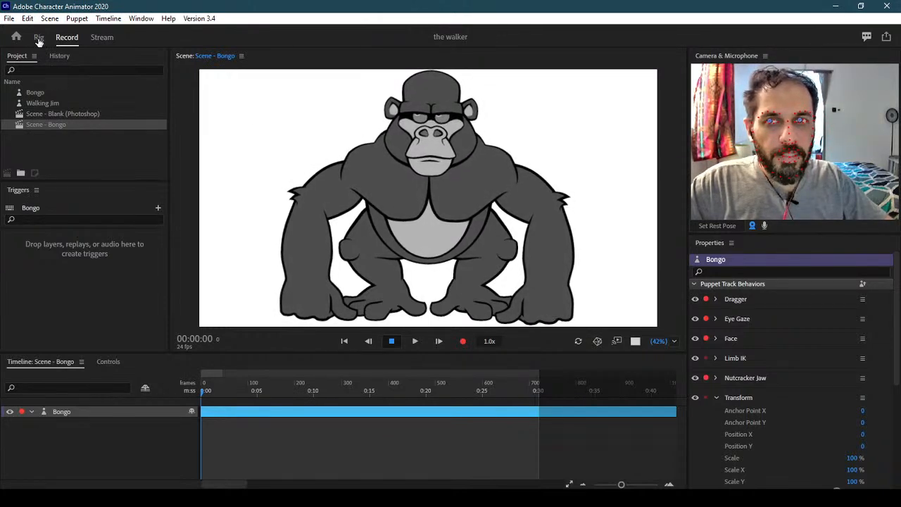
Open Bongo in Rig mode, nudge the Jaw layer, inspect the torso and puppet, then undo the jaw move
double_click(453, 210)
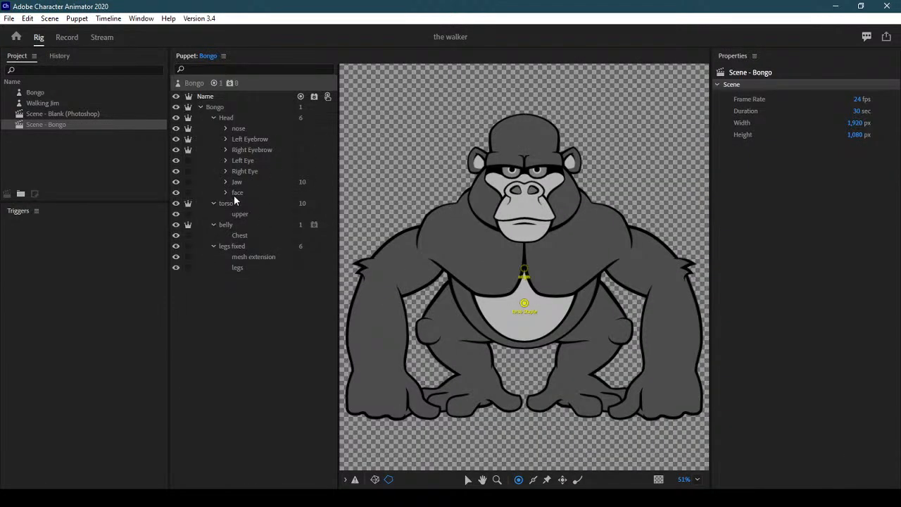
click(250, 181)
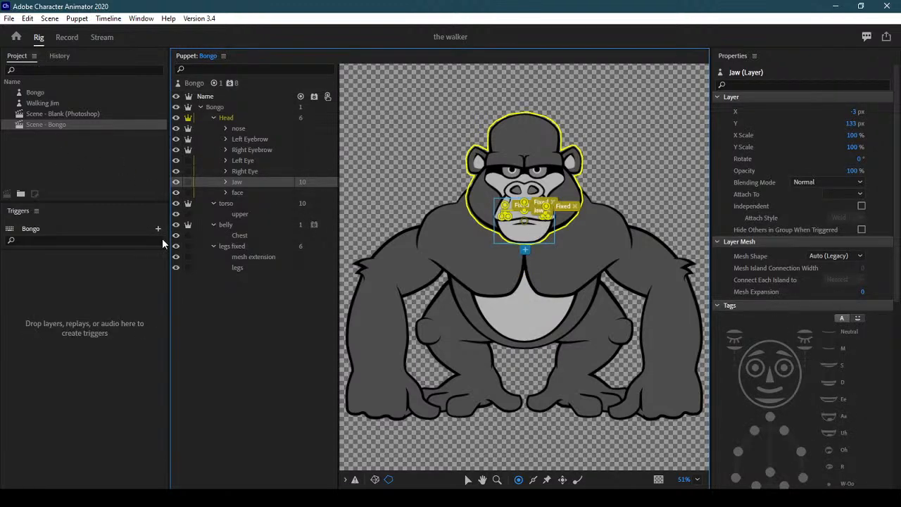
click(467, 479)
drag(532, 234, 552, 259)
click(584, 425)
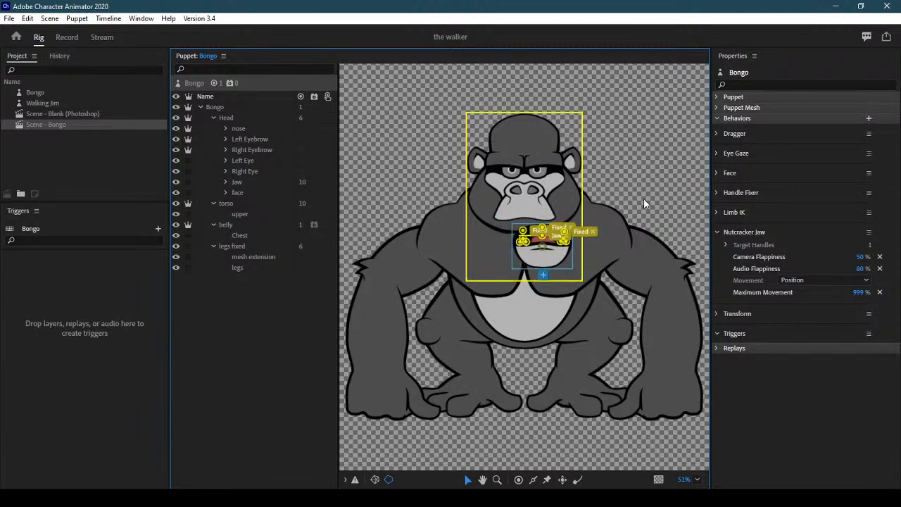
click(551, 254)
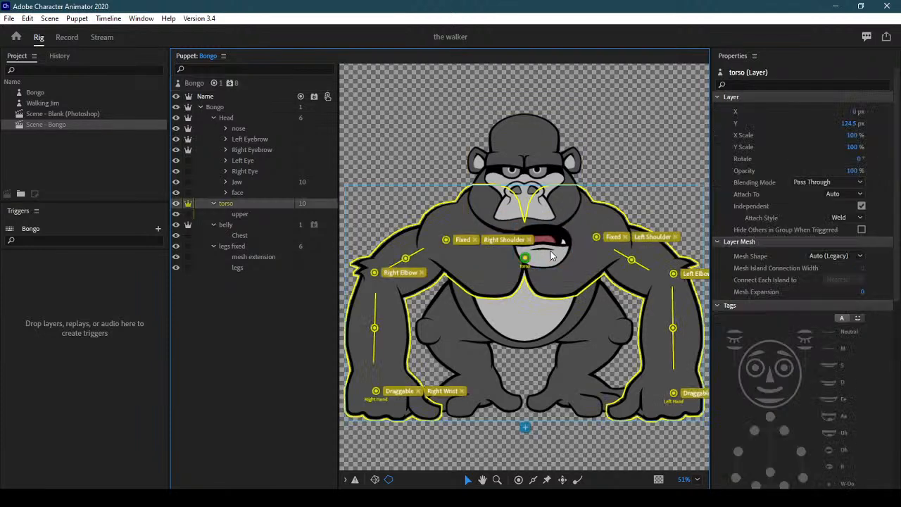
click(613, 126)
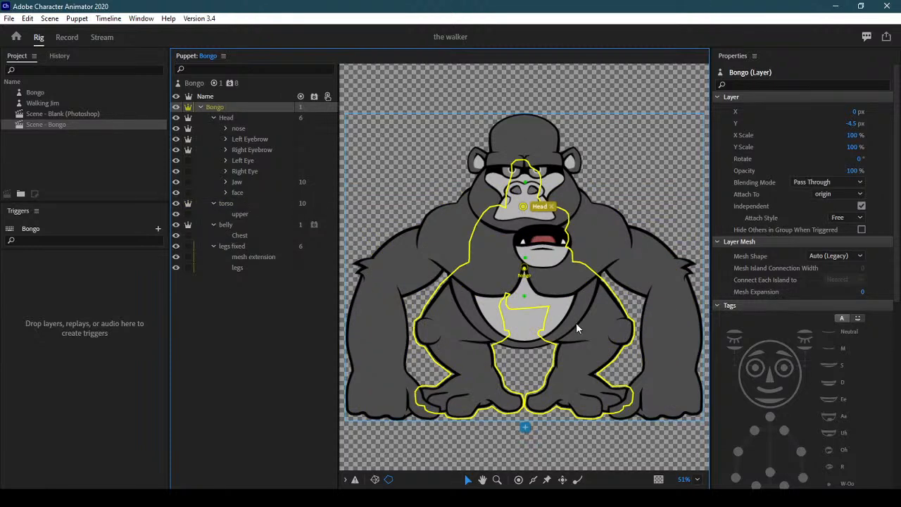
key(ctrl+z)
key(ctrl+z)
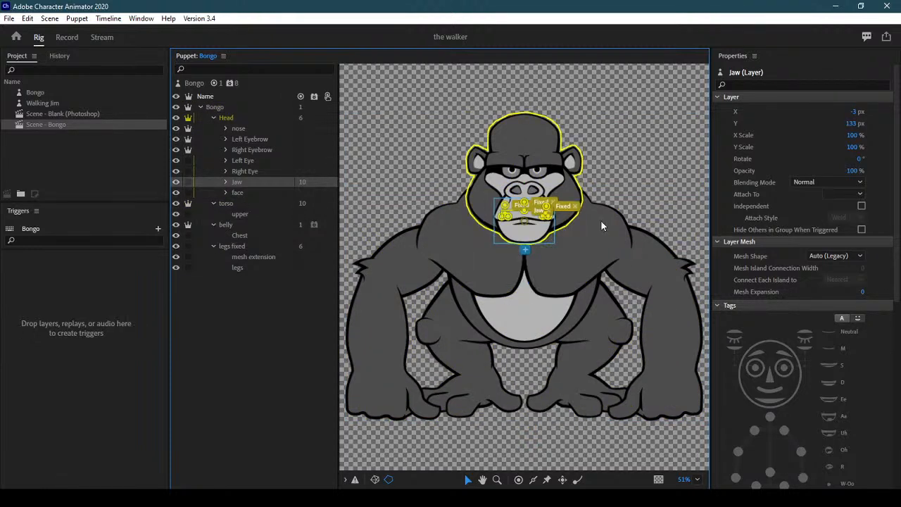
Zoom in to check the Jaw handle's tags, then switch to Record mode for Scene - Bongo
scroll(513, 184, up, 5)
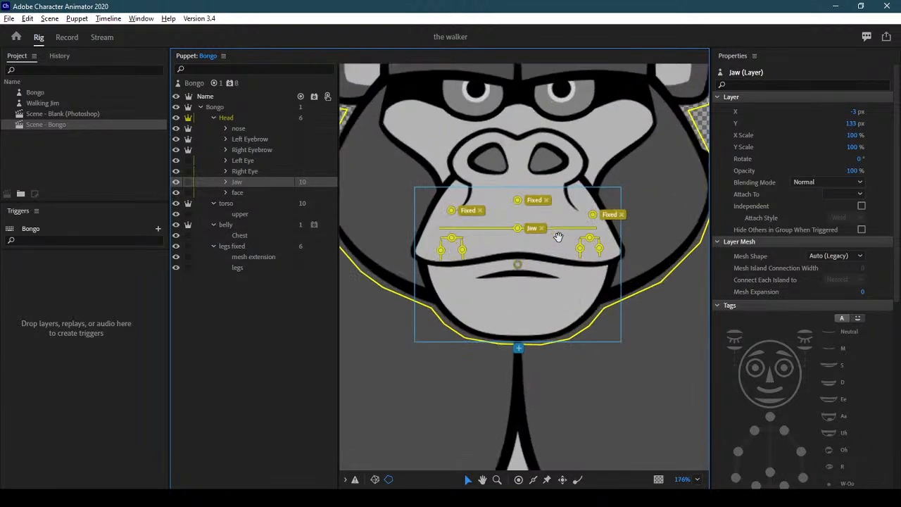
scroll(512, 233, up, 1)
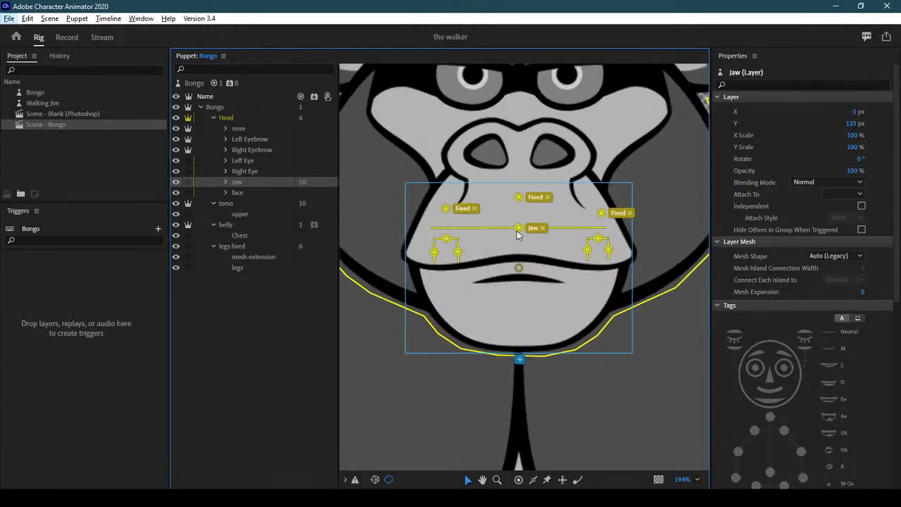
click(518, 230)
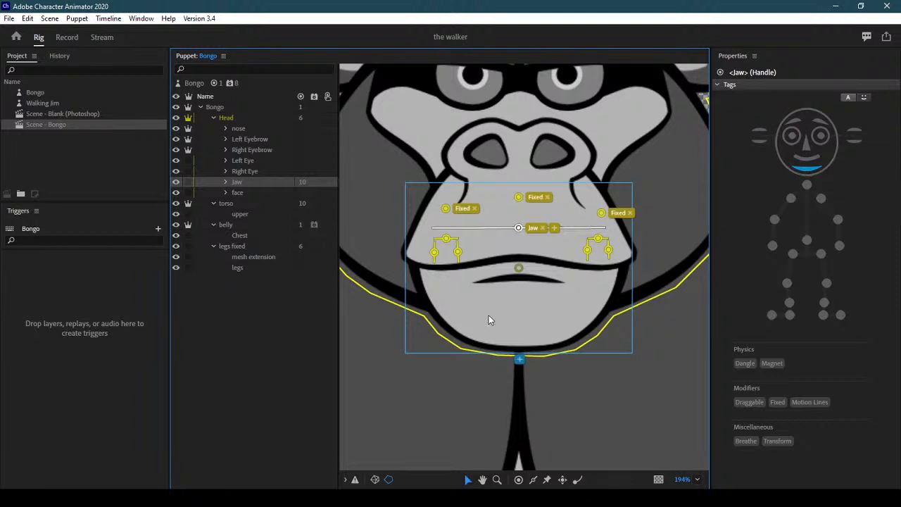
click(67, 37)
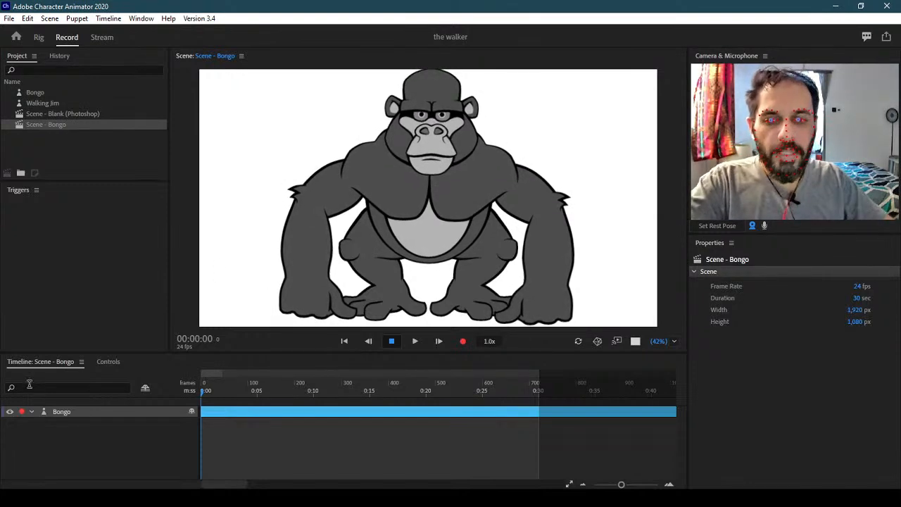
Select the Bongo track and expand its Nutcracker Jaw behavior in Properties
click(91, 411)
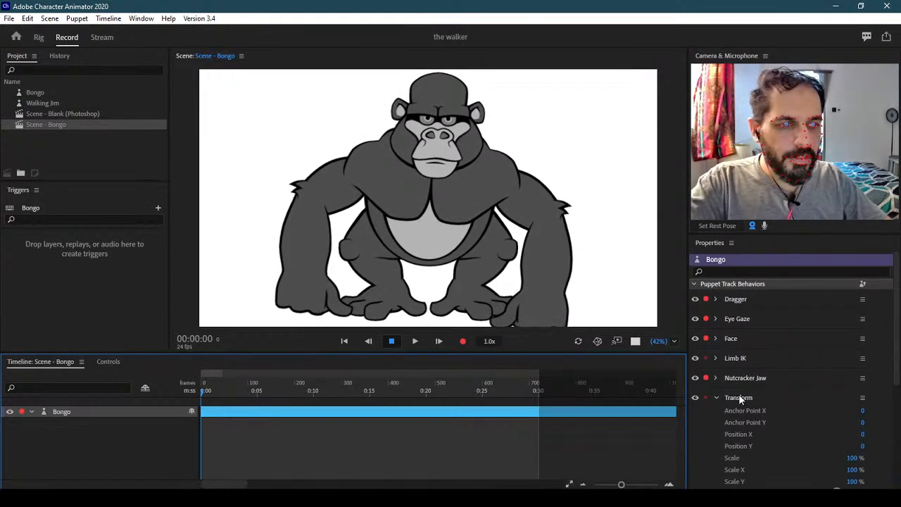
click(715, 397)
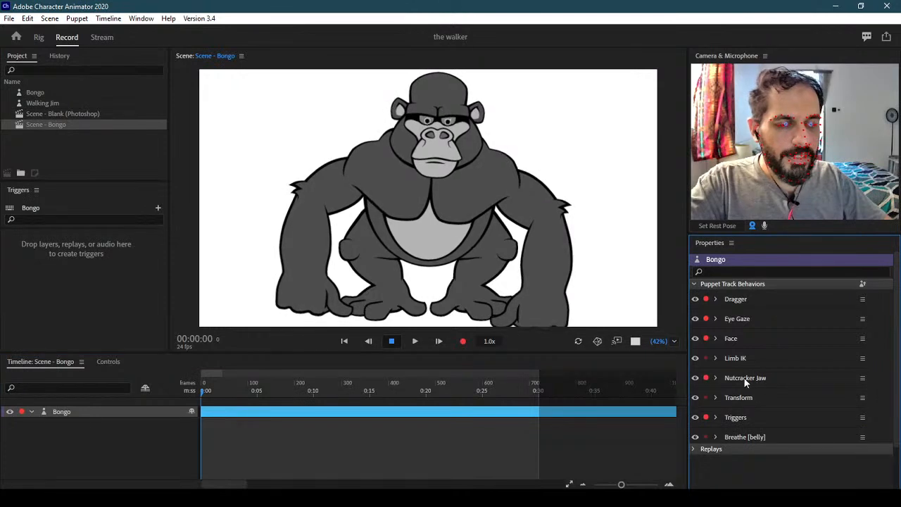
click(714, 377)
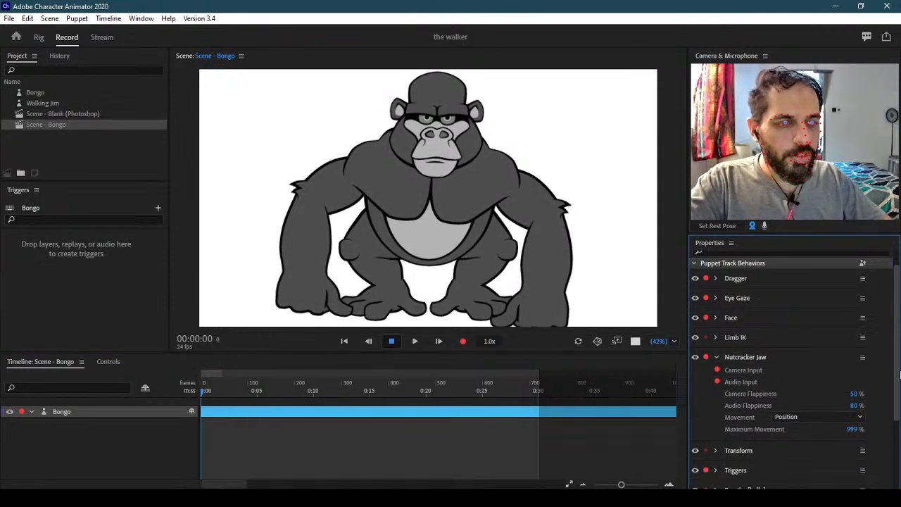
scroll(894, 353, down, 2)
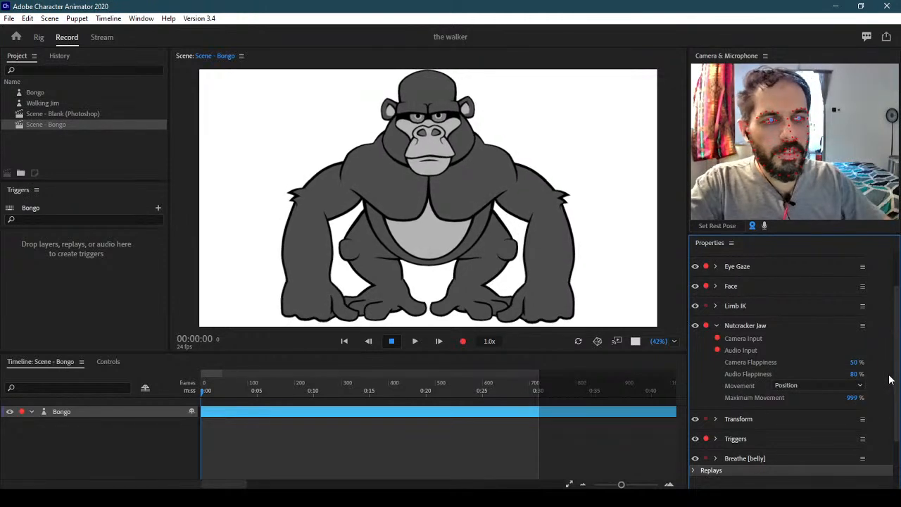
Set Audio Flappiness to 200% and Camera Flappiness to 200%
click(853, 376)
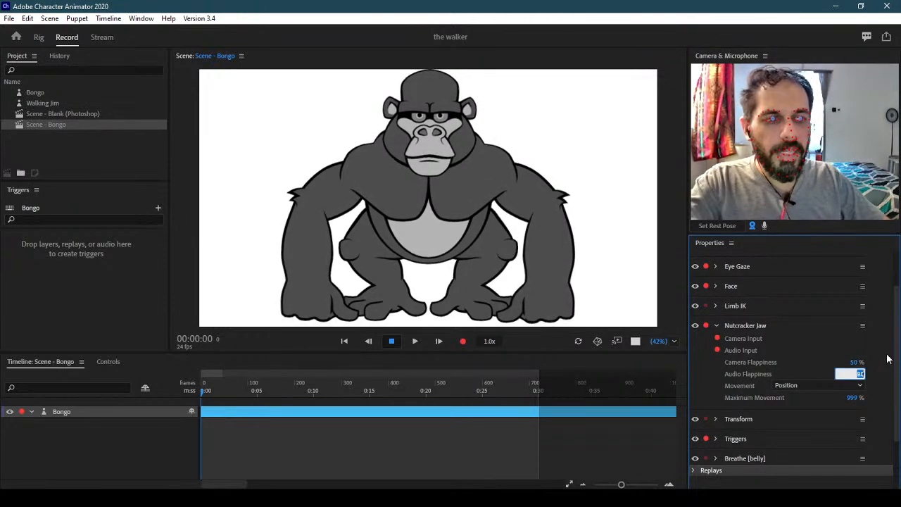
text(200)
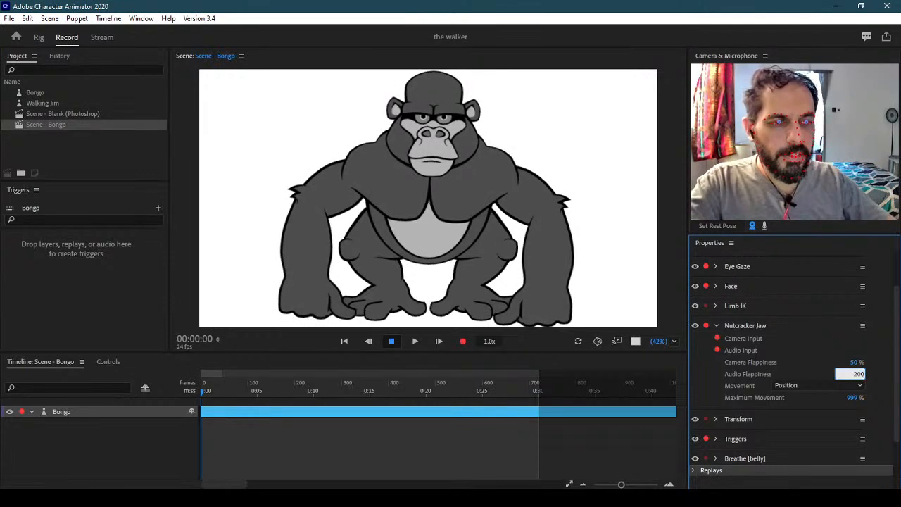
key(Return)
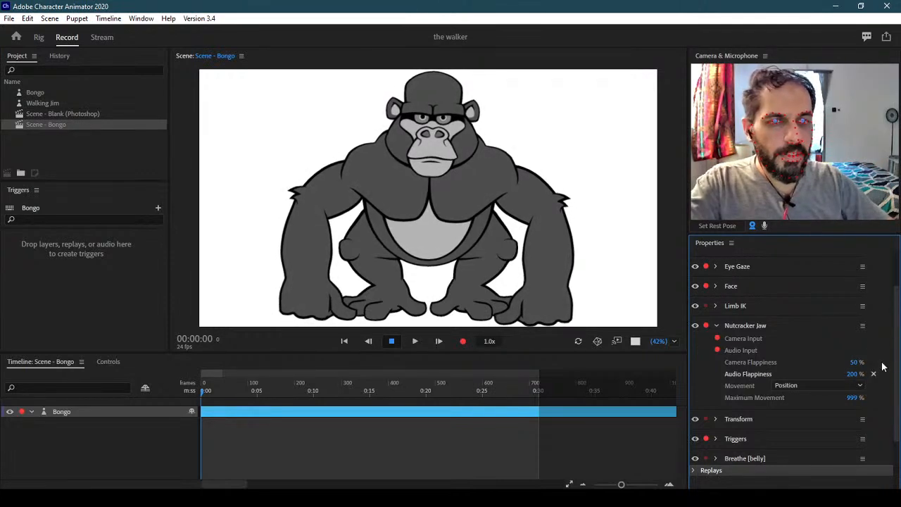
click(853, 362)
text(200)
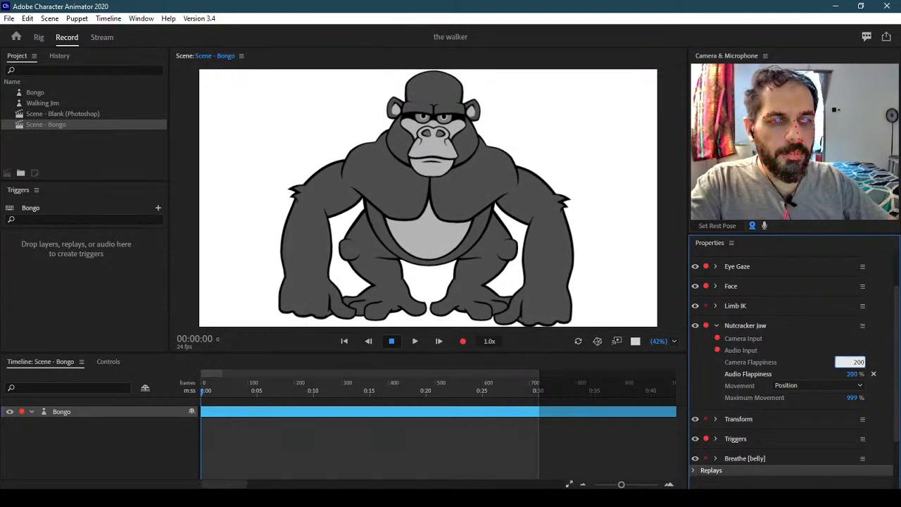
key(Return)
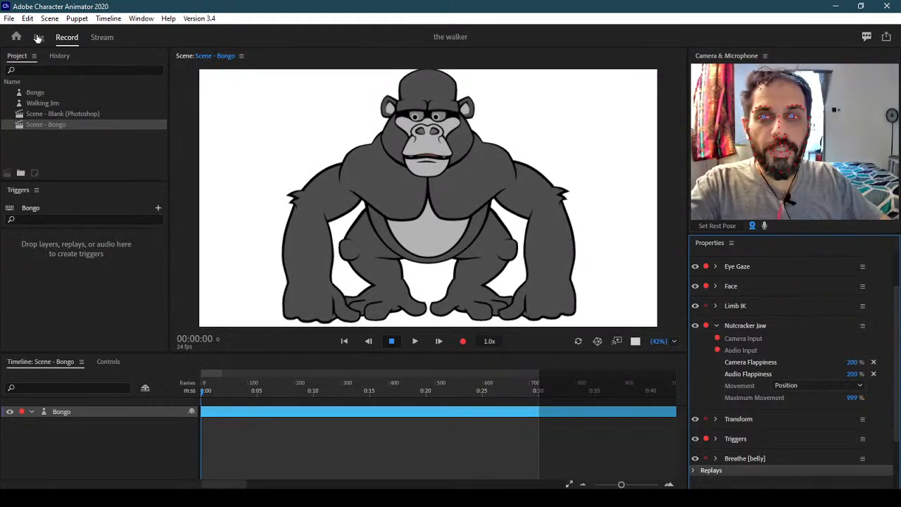
Delete Scene - Bongo and the Bongo puppet from the project, and turn on the microphone
click(81, 125)
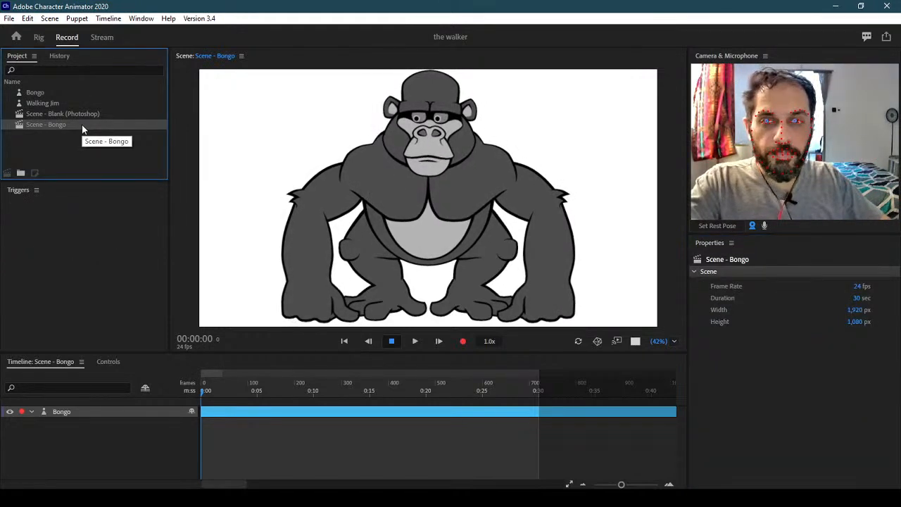
key(Delete)
click(71, 102)
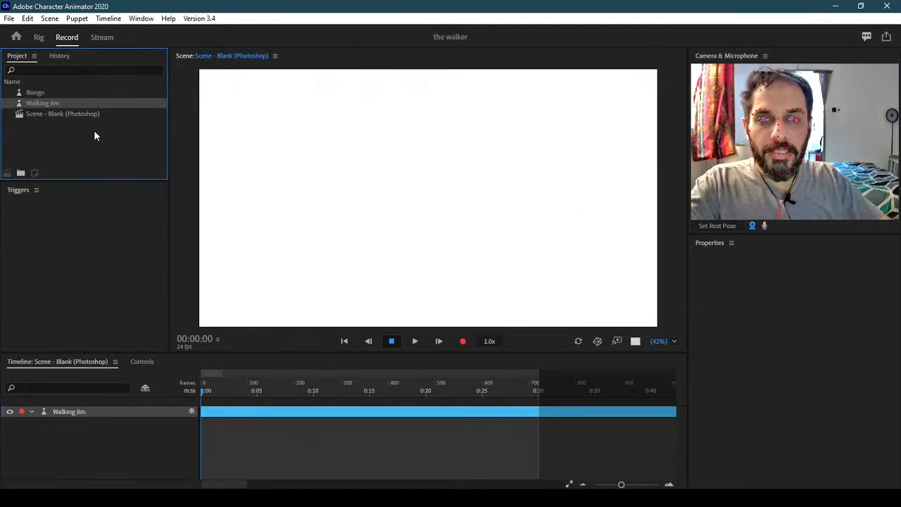
click(71, 91)
key(Delete)
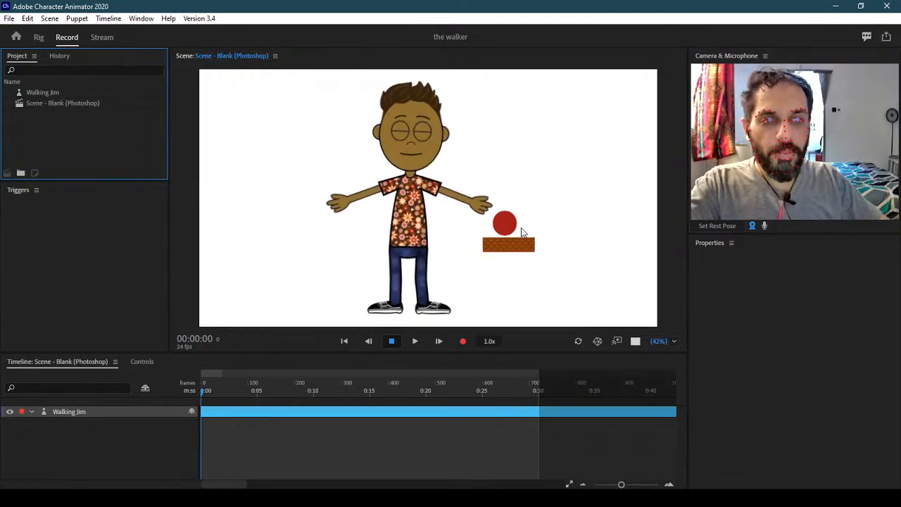
click(764, 226)
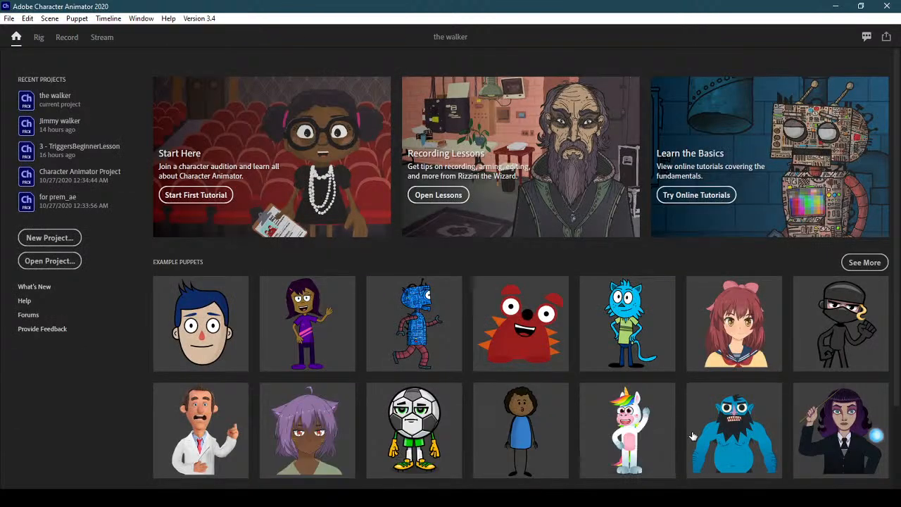
scroll(655, 370, down, 3)
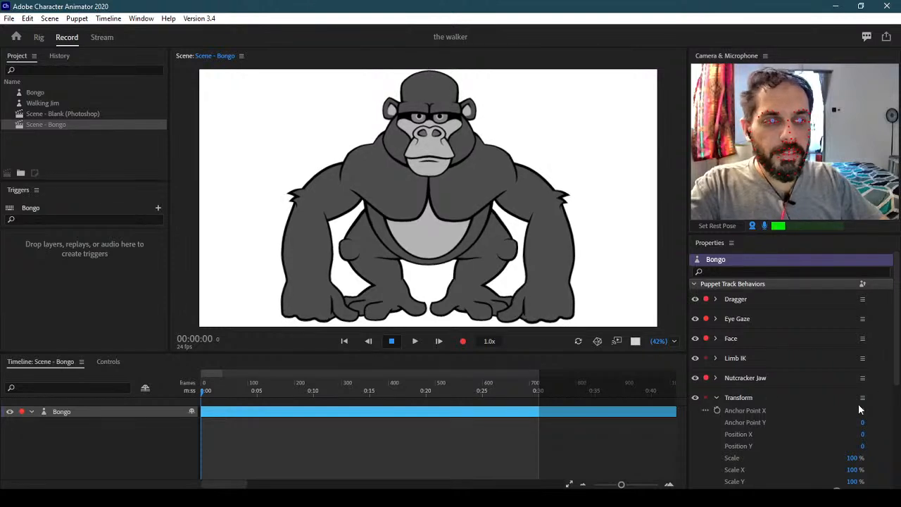
On the fresh Bongo track, set Nutcracker Jaw Audio Flappiness to 200% and select Scene - Bongo
scroll(834, 405, down, 5)
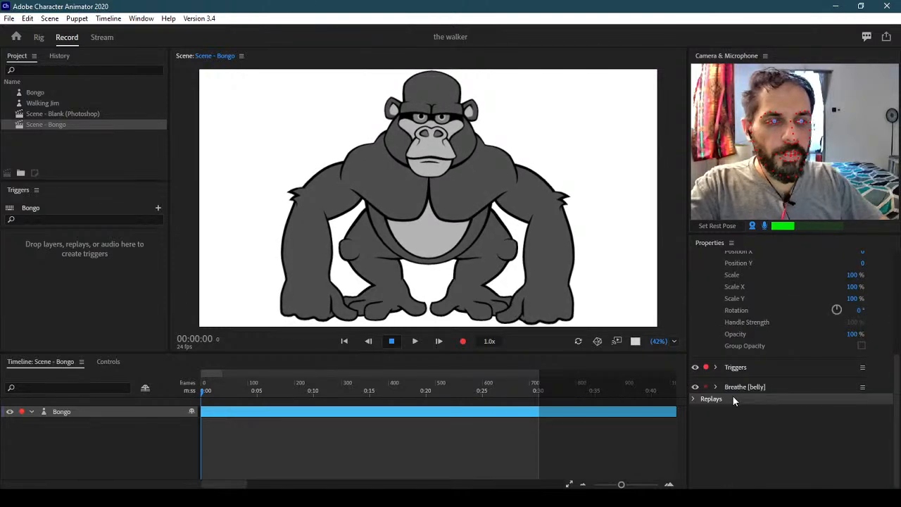
click(89, 412)
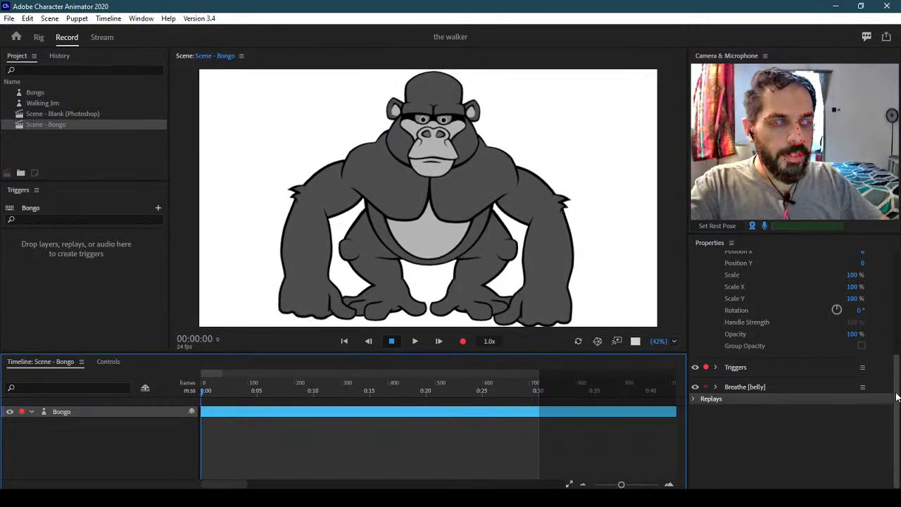
scroll(795, 364, up, 5)
click(794, 373)
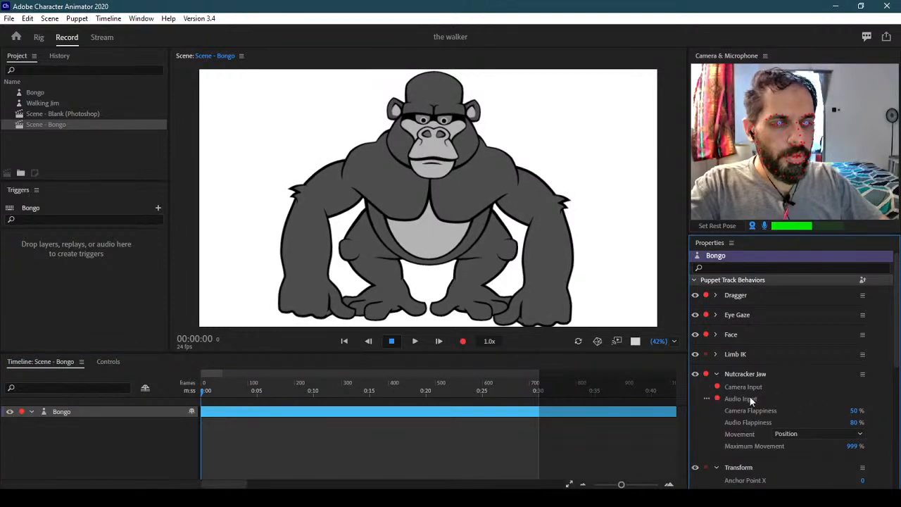
click(856, 422)
text(200)
key(Return)
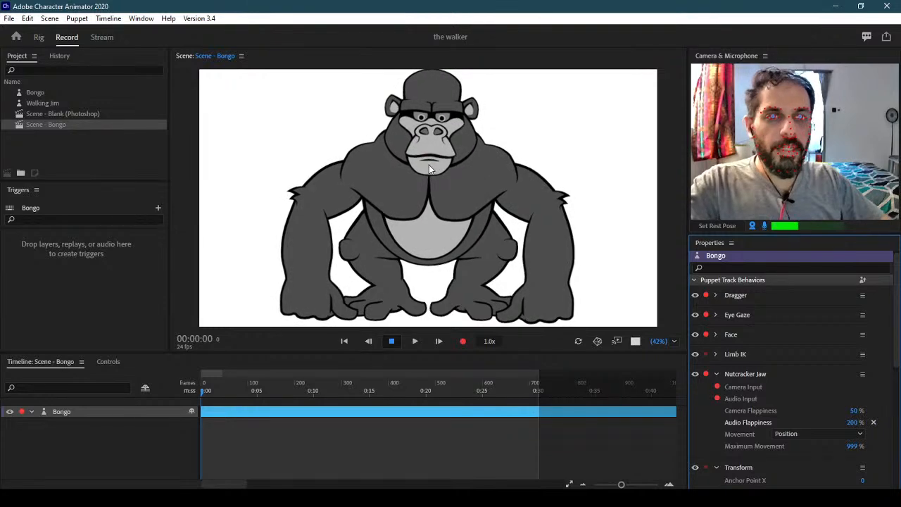
click(75, 125)
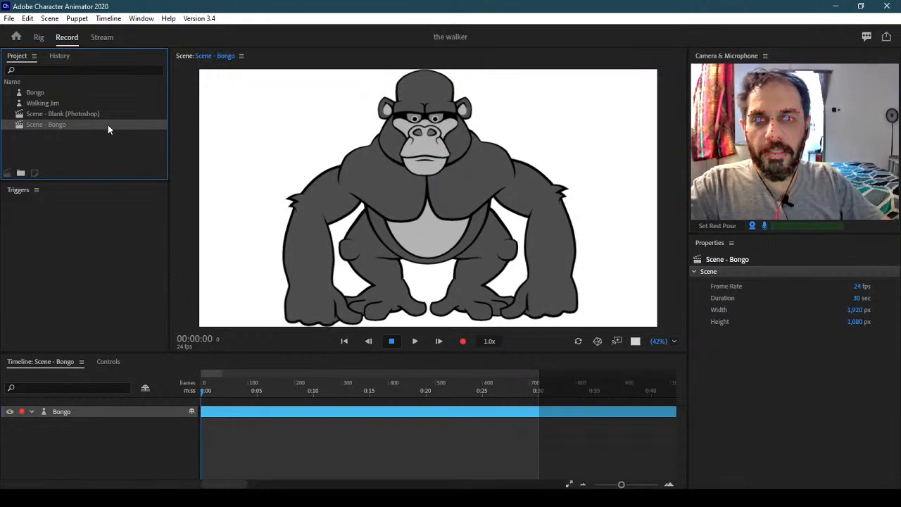
Delete Scene - Bongo, open Walking Jim in Rig mode, and show the Behaviors add list
key(Delete)
click(65, 92)
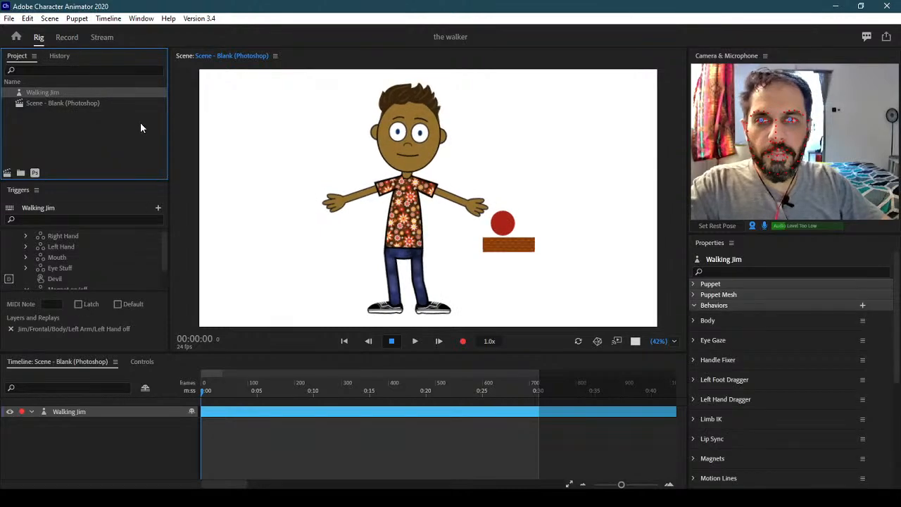
double_click(495, 169)
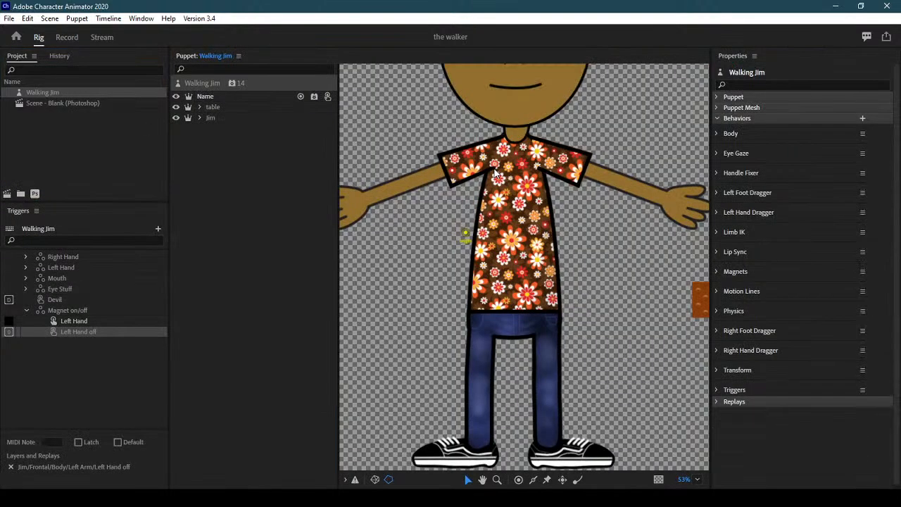
click(230, 107)
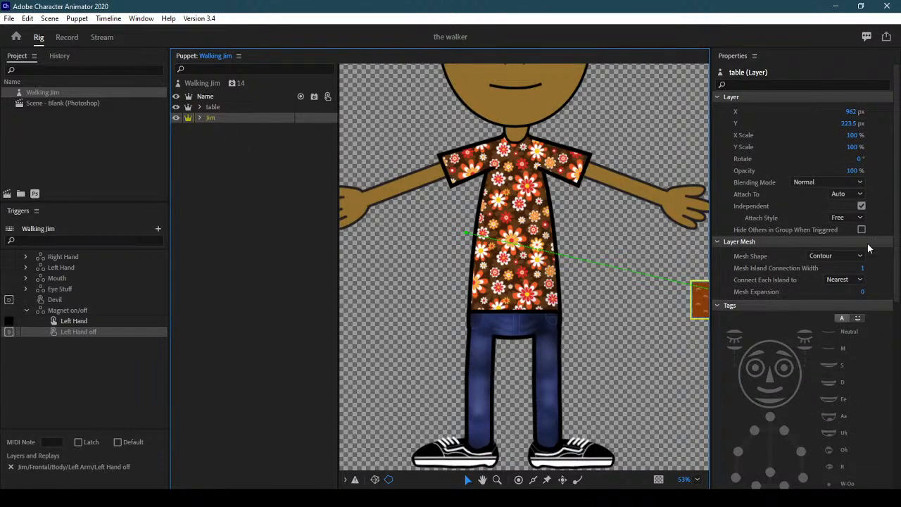
drag(899, 211, 900, 399)
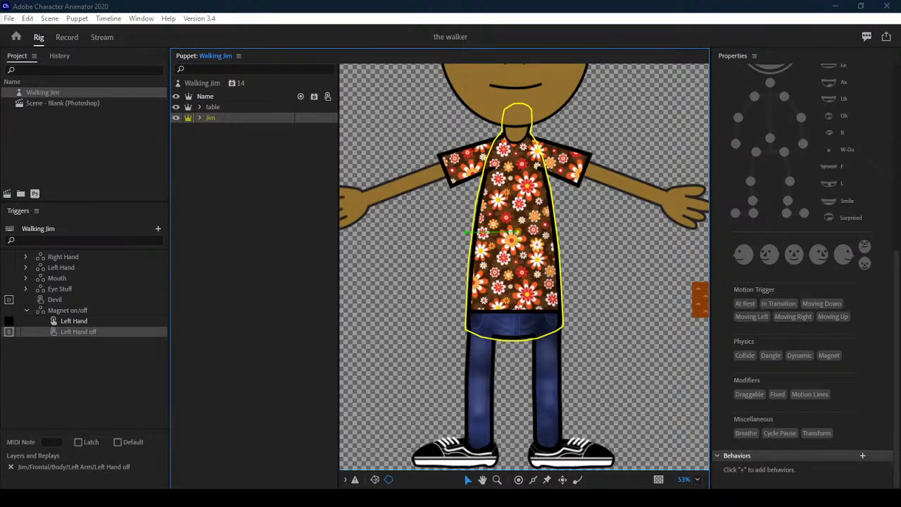
click(864, 456)
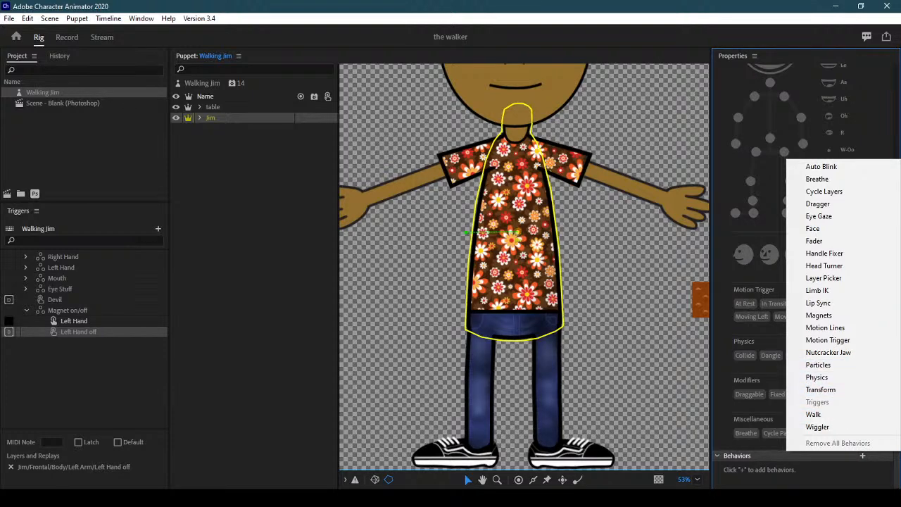
In Photoshop, close arrow-ball.psd and select the +table layer in Blank.psd
mouse_move(240, 498)
click(239, 450)
click(293, 41)
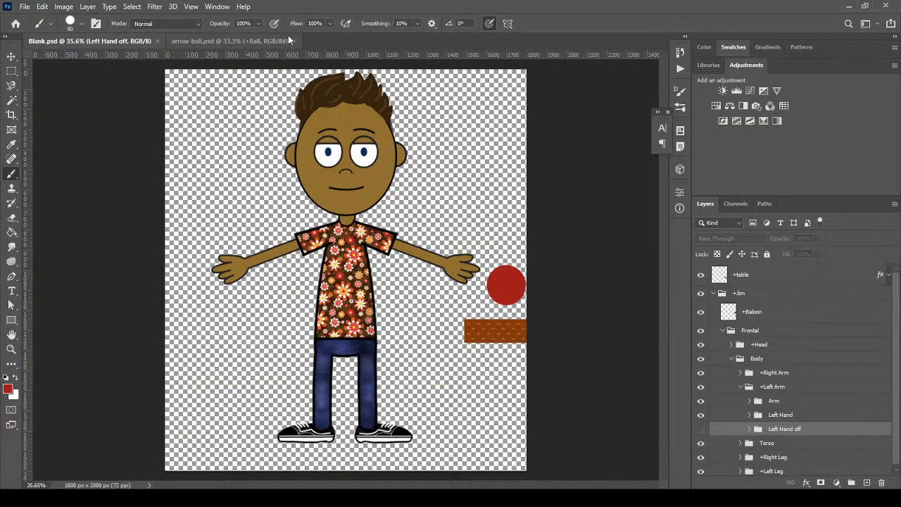
click(715, 295)
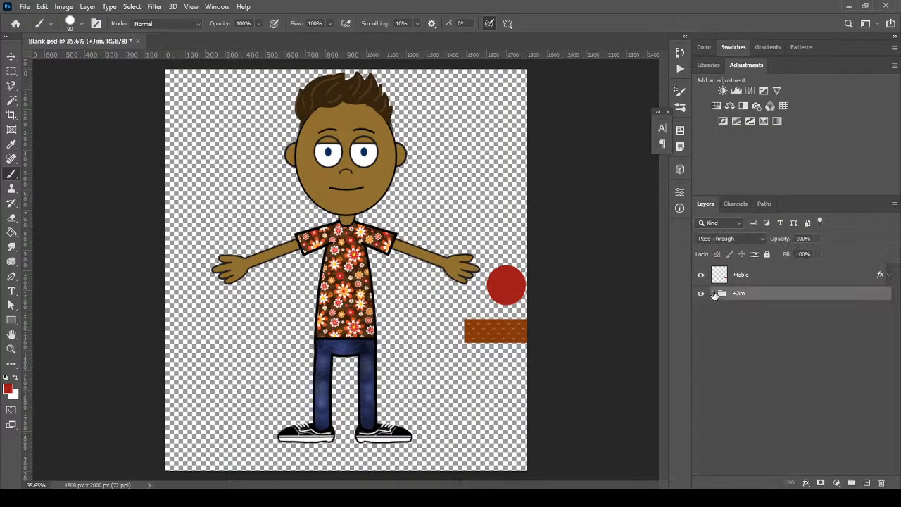
click(785, 283)
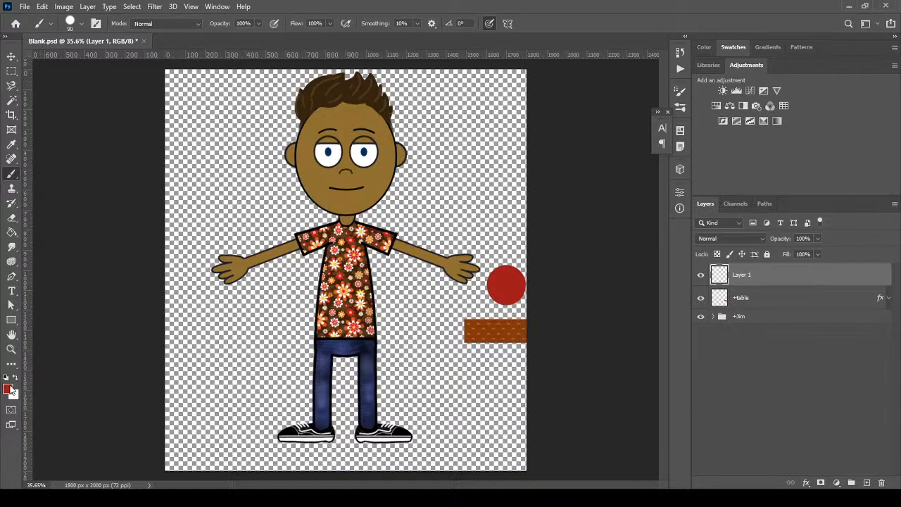
Paint a small #0084ff blue brush stroke and move it up near the canvas top
click(9, 388)
drag(556, 311, 555, 306)
drag(527, 261, 548, 238)
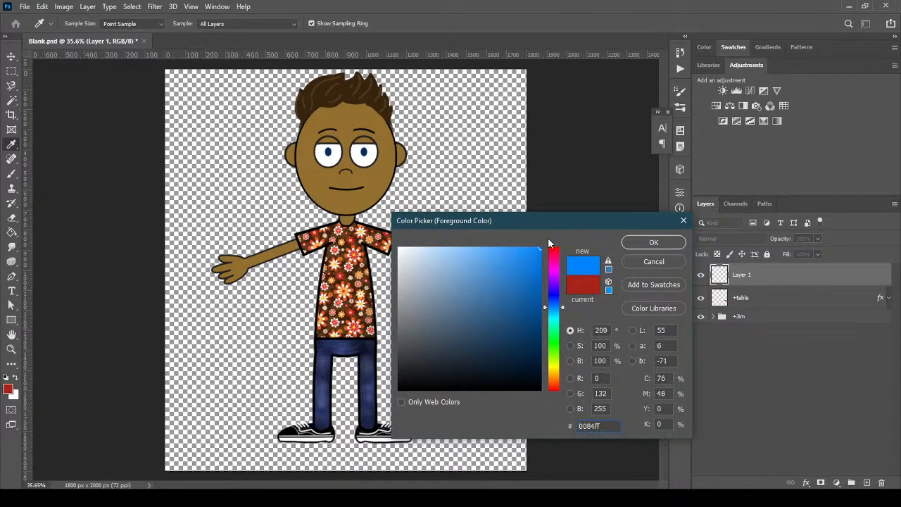
click(654, 242)
key(b)
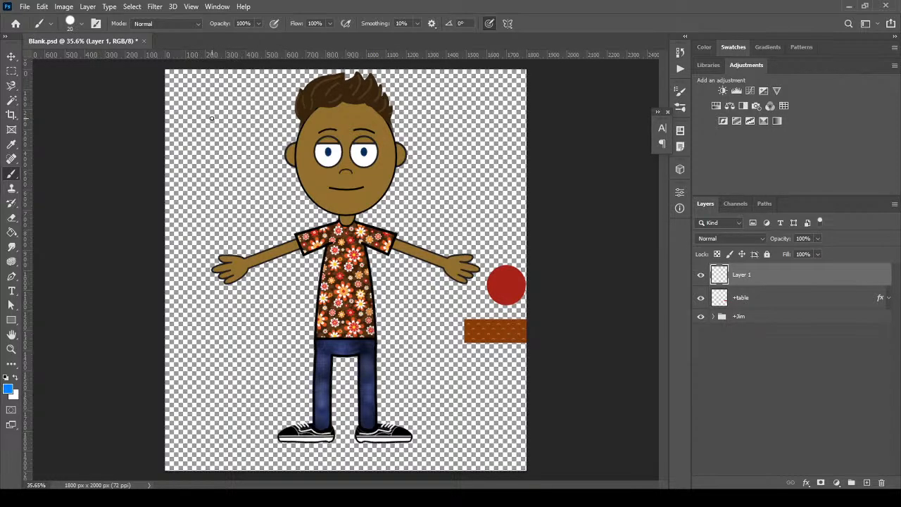
click(11, 57)
mouse_move(204, 126)
mouse_down()
mouse_move(266, 75)
mouse_move(174, 76)
mouse_up()
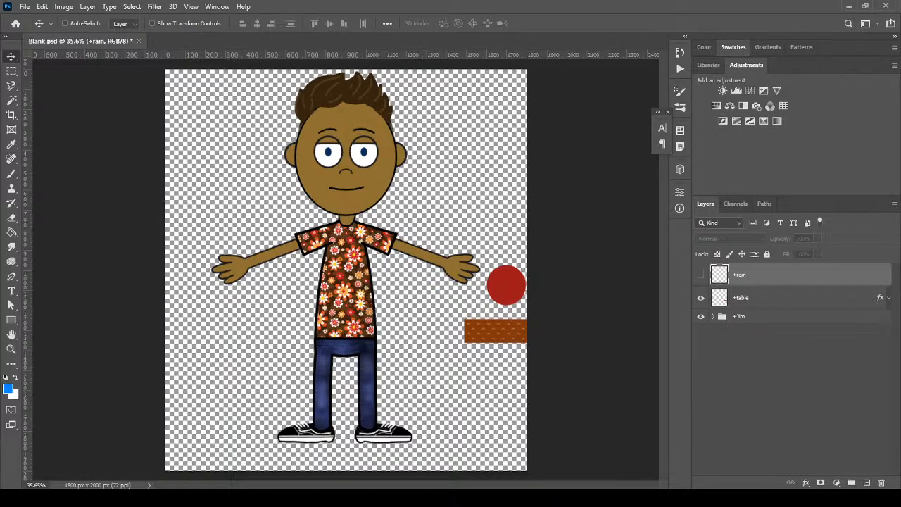
Save Blank.psd, dismissing the nested layer groups warning, and return to Character Animator
mouse_move(114, 498)
click(25, 7)
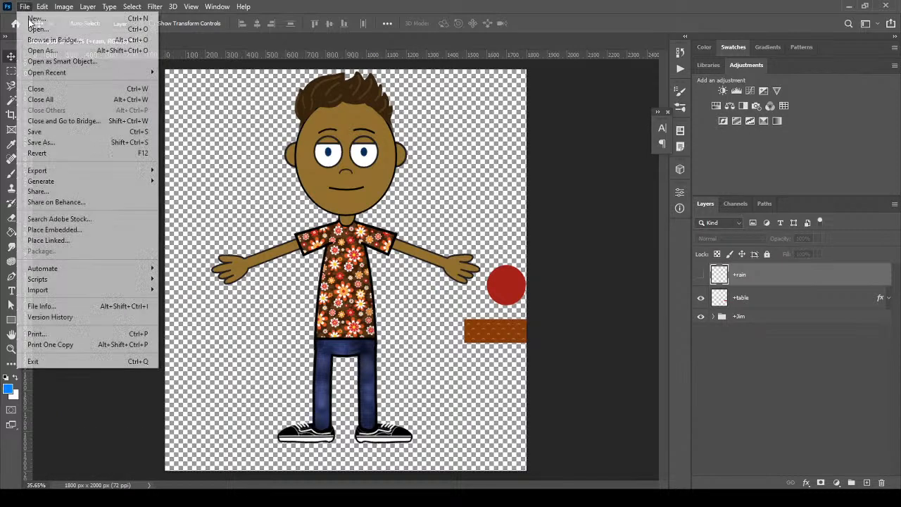
click(43, 131)
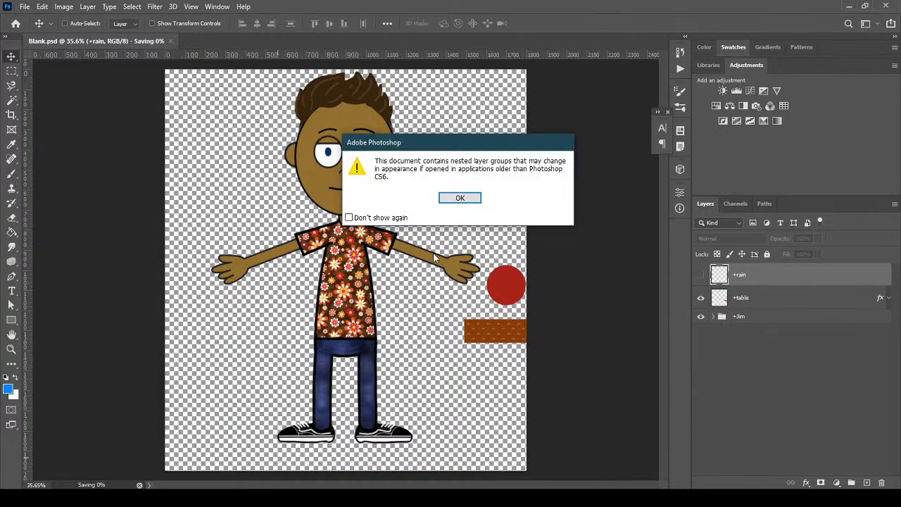
click(458, 198)
key(alt+Tab)
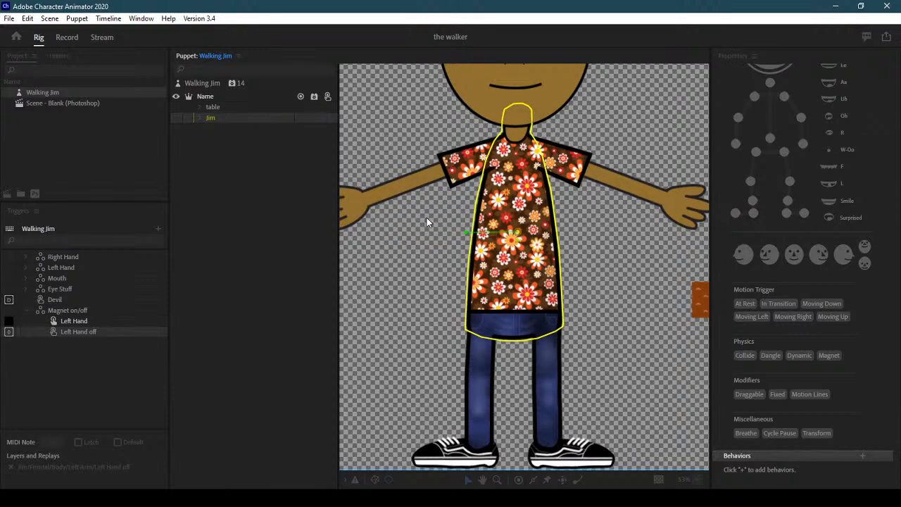
Add a Particles behavior to the imported rain layer
click(230, 109)
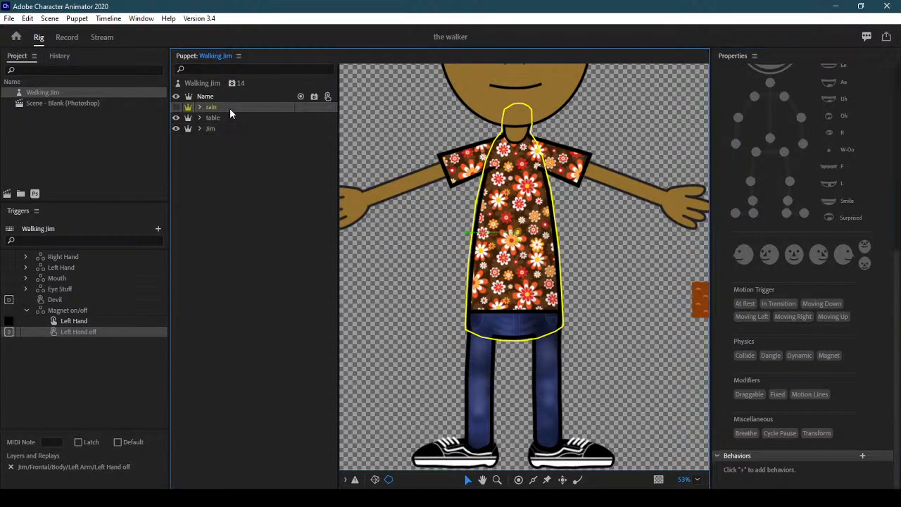
click(209, 85)
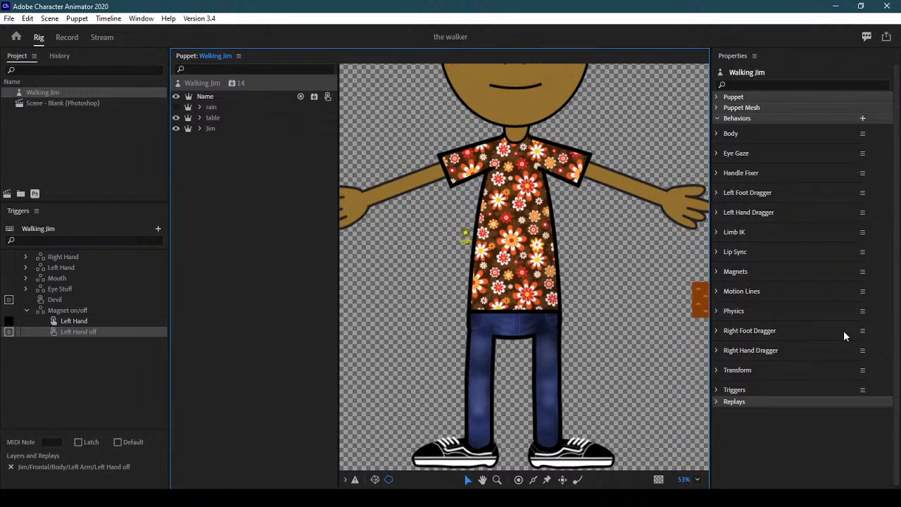
click(243, 107)
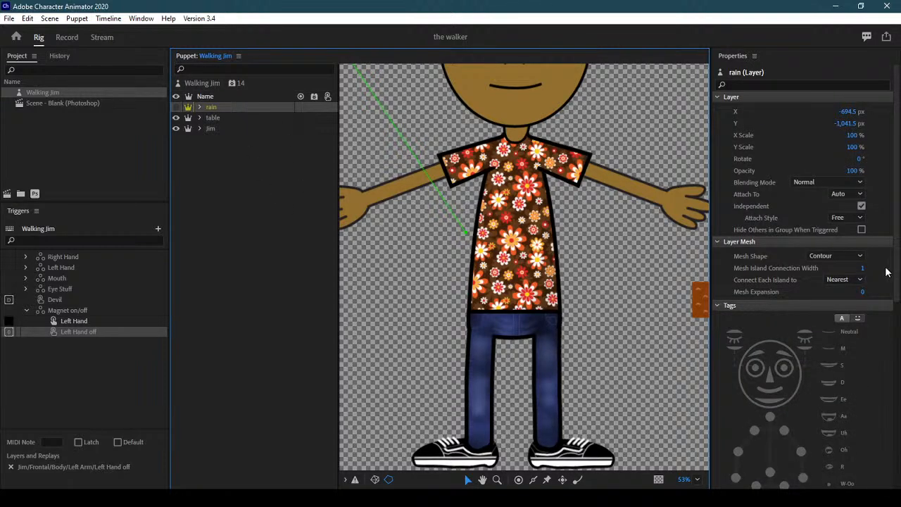
scroll(893, 273, down, 5)
click(864, 455)
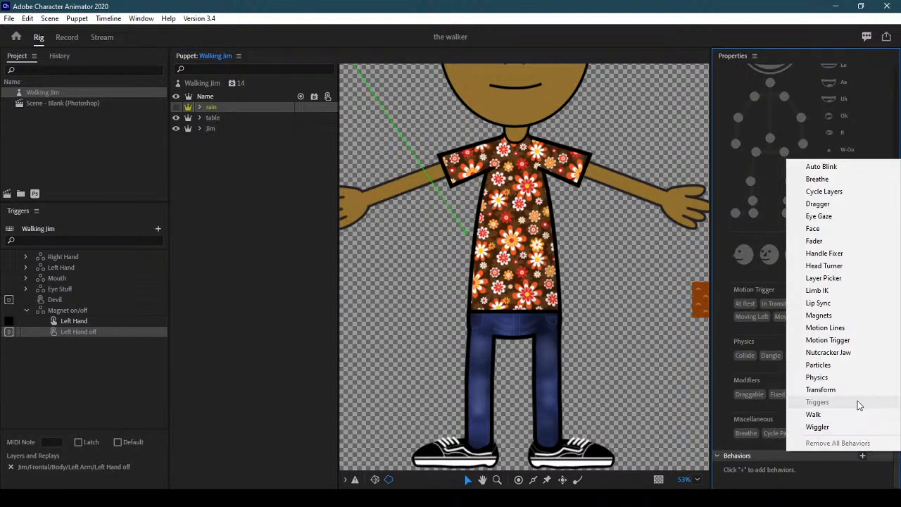
click(844, 364)
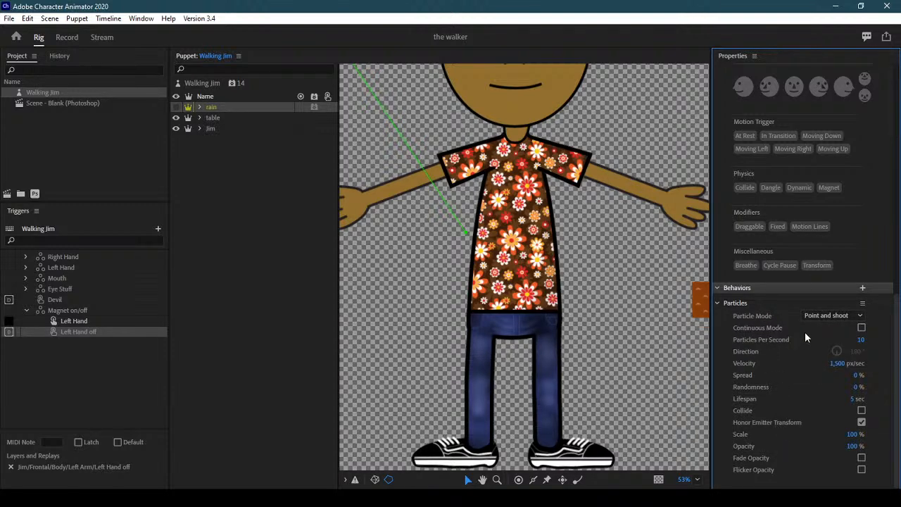
Set the Particle Mode to Snow and turn on Honor Emitter Transform
click(825, 315)
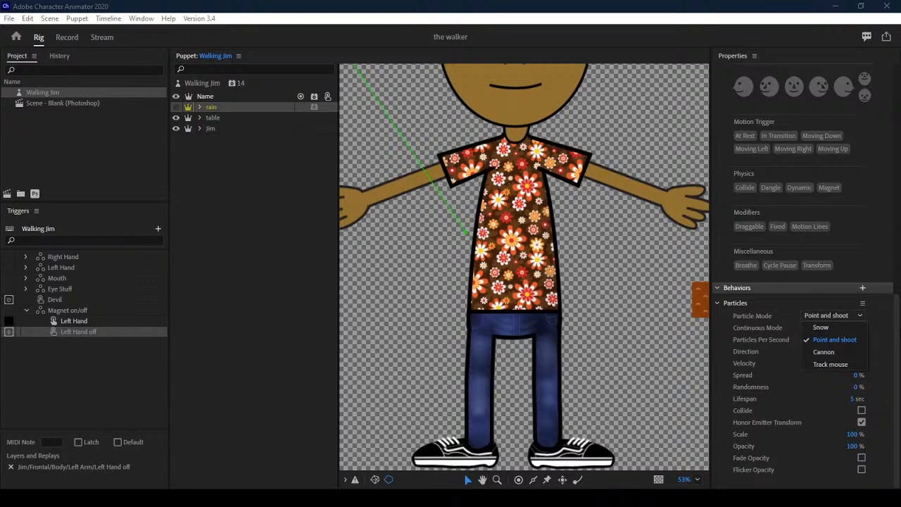
click(852, 328)
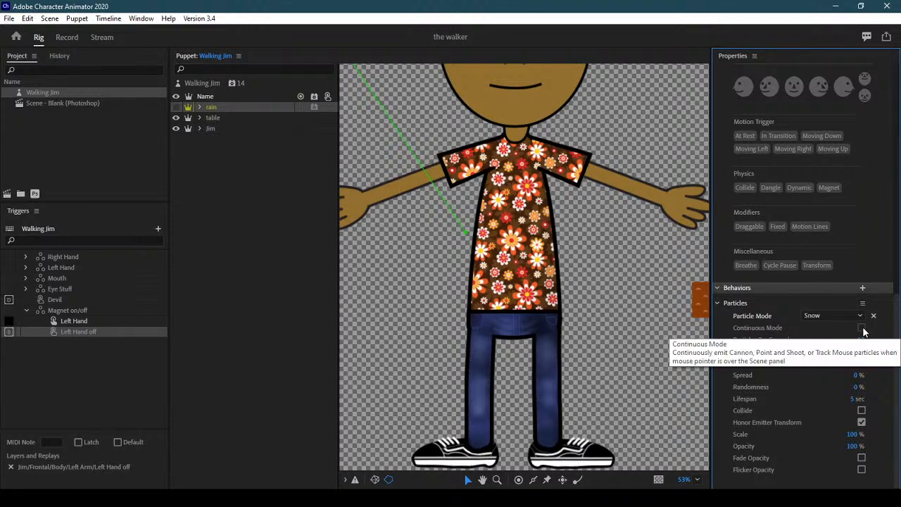
click(824, 319)
click(808, 331)
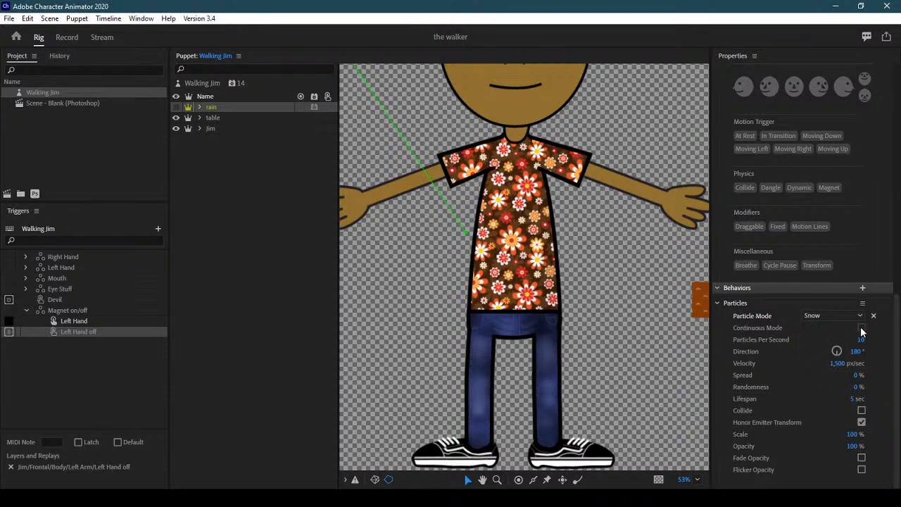
click(831, 316)
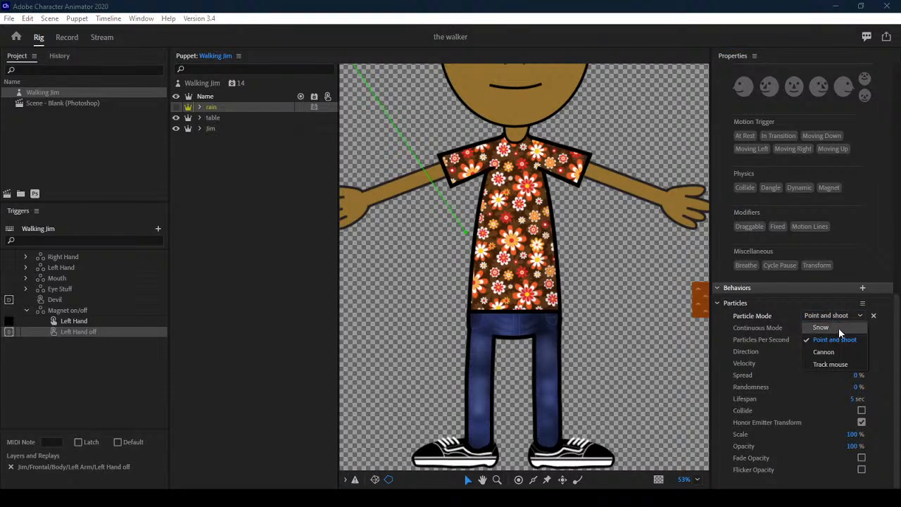
click(838, 328)
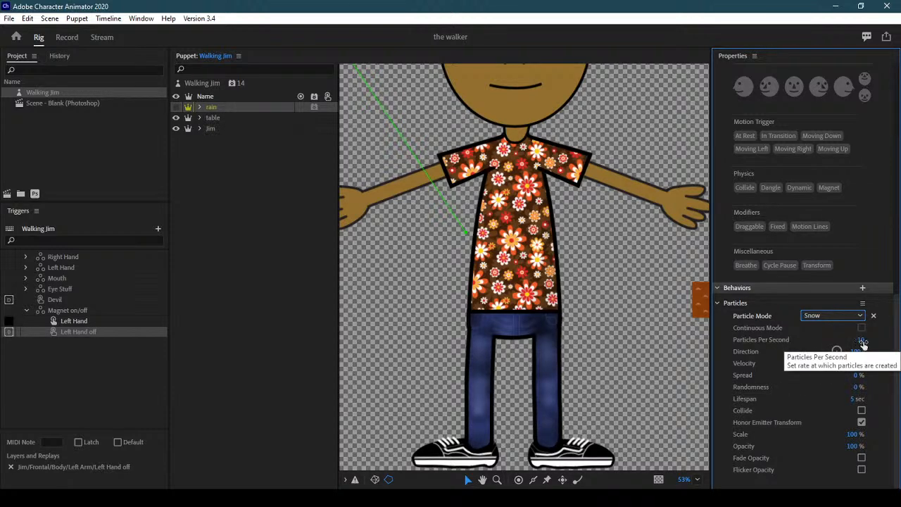
click(861, 421)
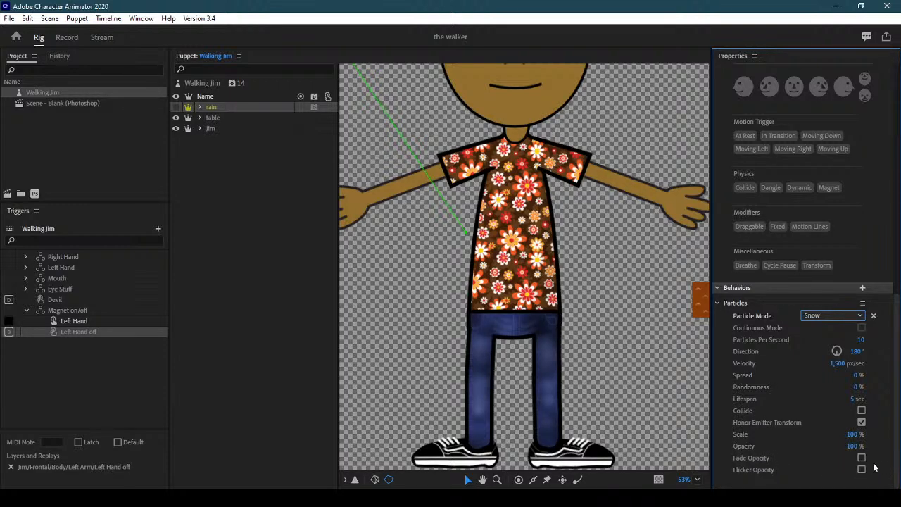
click(67, 39)
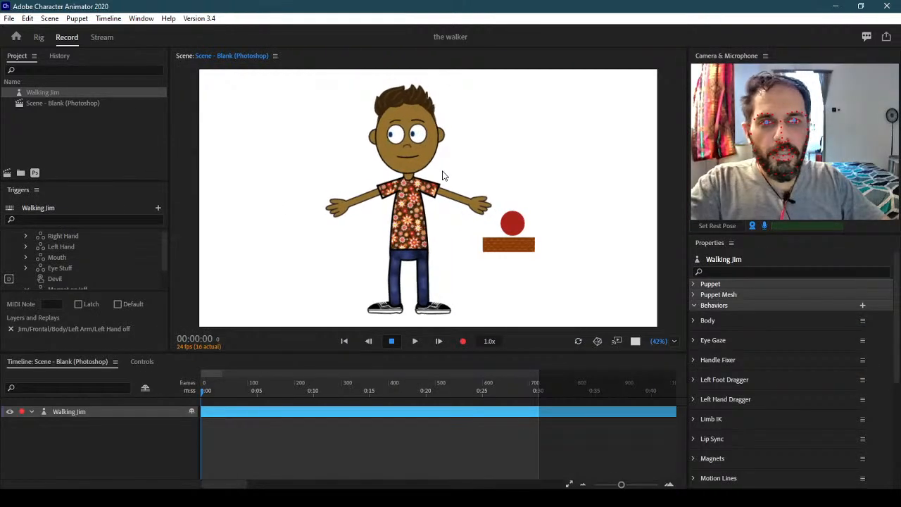
click(39, 37)
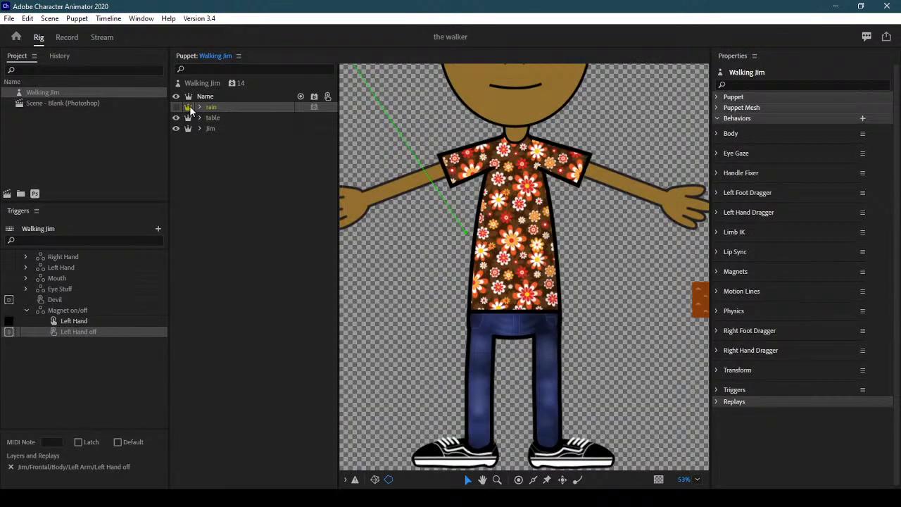
click(190, 109)
click(68, 39)
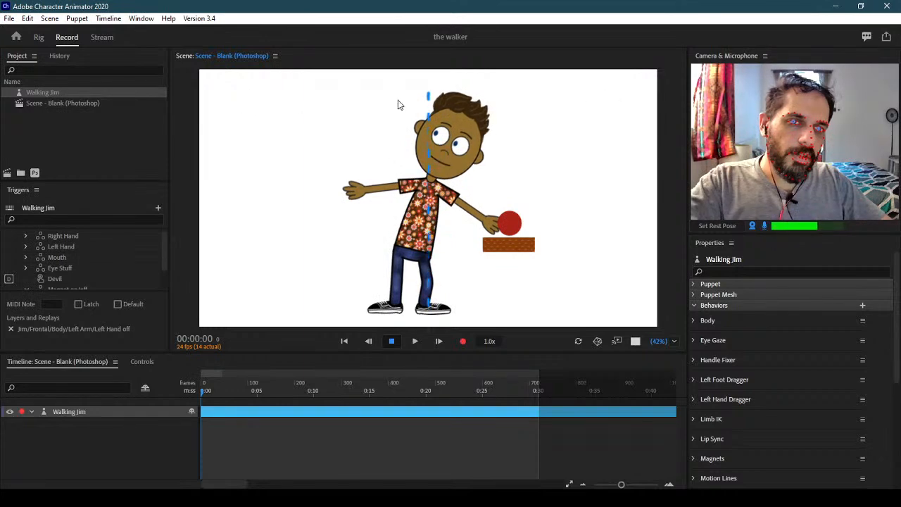
click(38, 37)
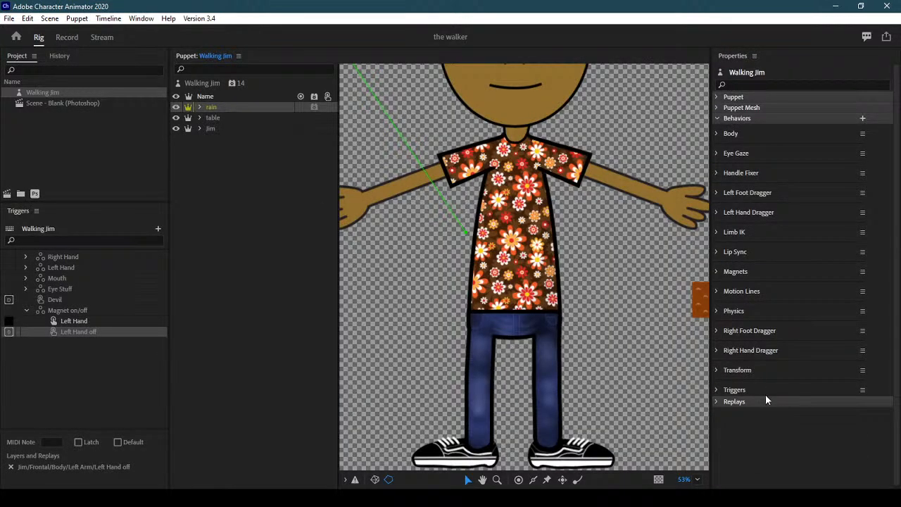
Select the rain layer and review its Particles behavior settings
click(243, 108)
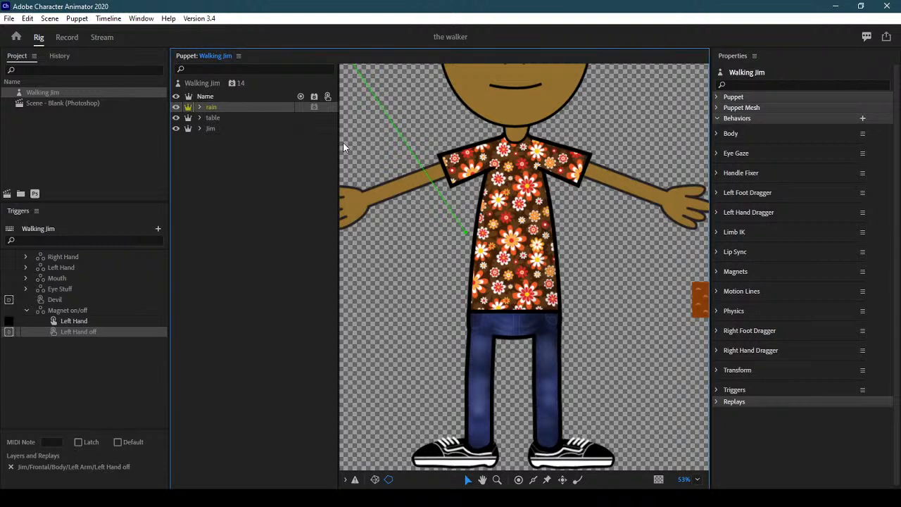
scroll(894, 295, down, 1)
scroll(802, 282, down, 5)
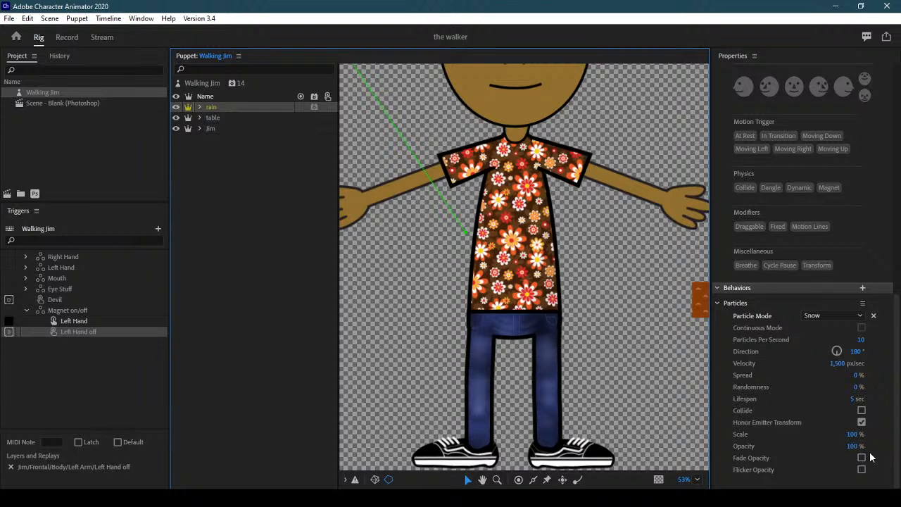
scroll(898, 440, up, 1)
drag(898, 439, 898, 424)
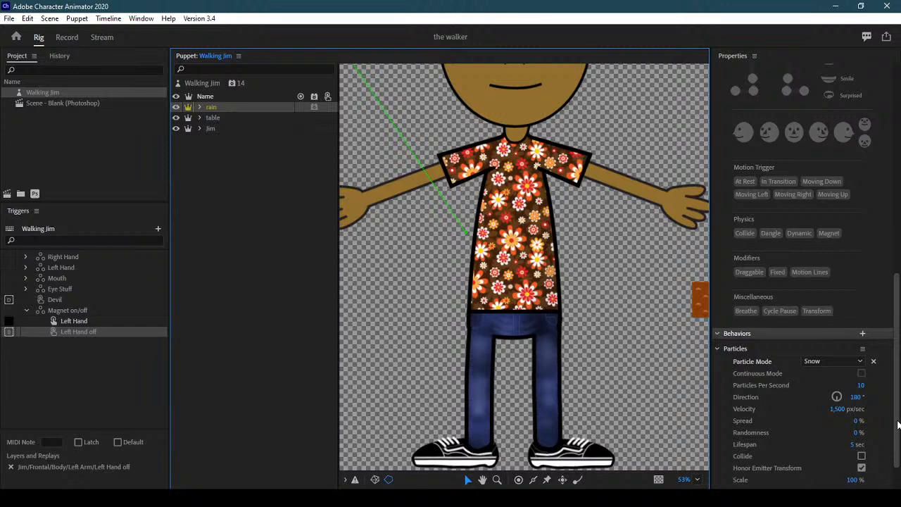
drag(898, 423, 898, 453)
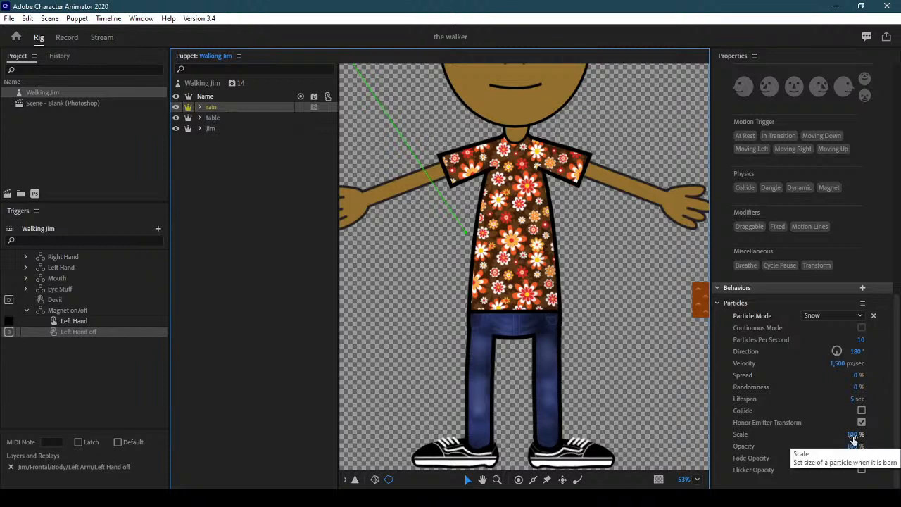
Set Spread to 100% and Velocity to 800 px/sec, then preview the rain in Record
click(857, 374)
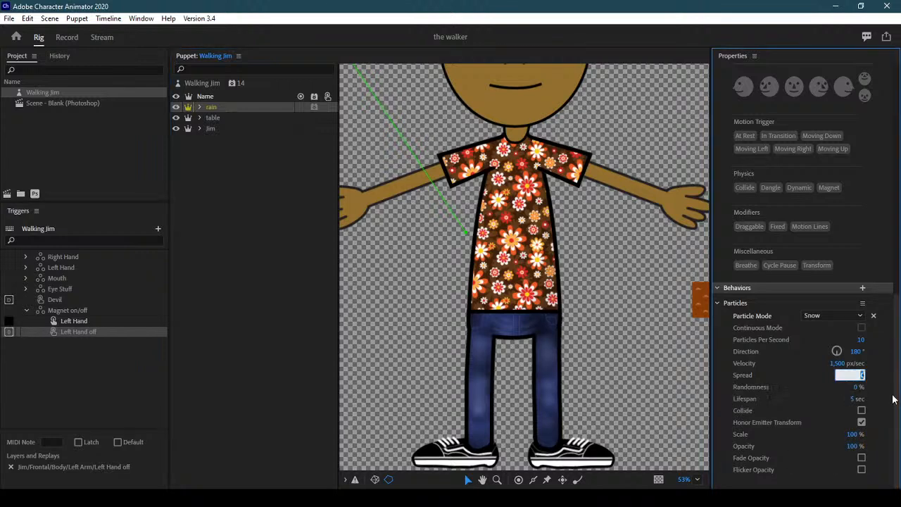
text(100)
key(Return)
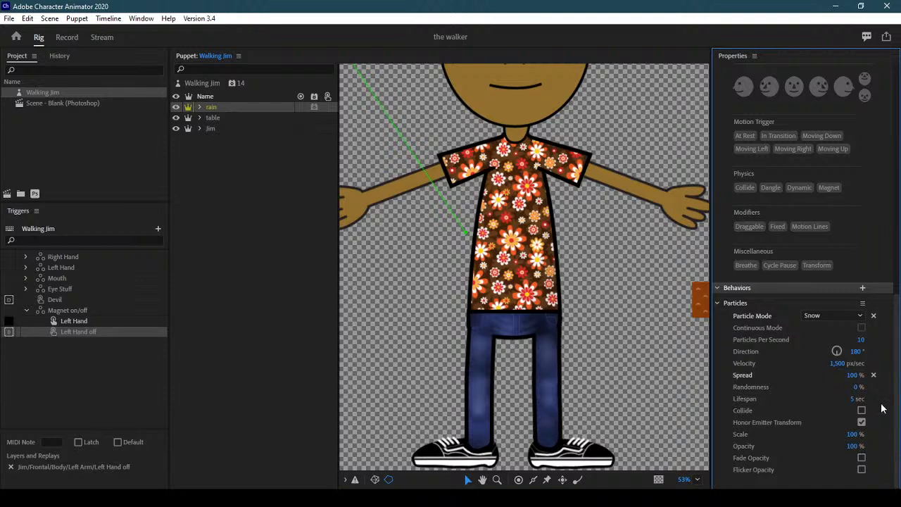
click(838, 363)
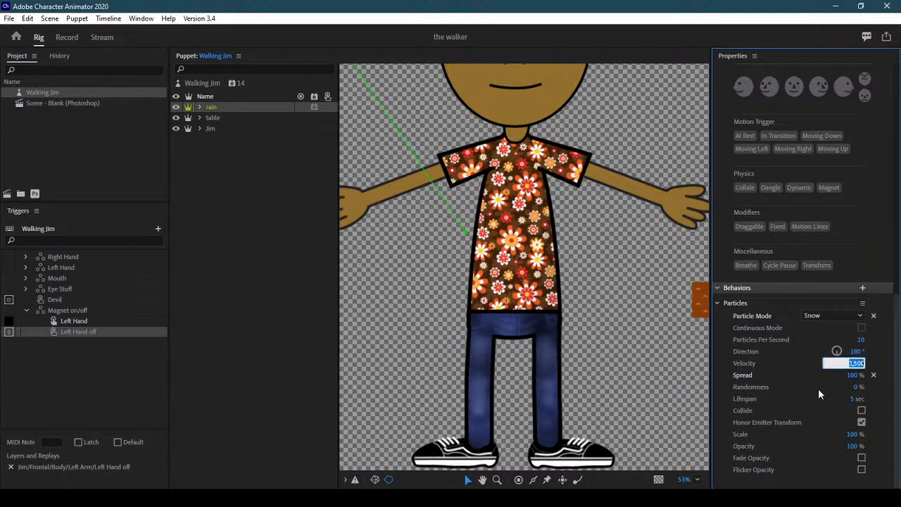
text(800)
key(Return)
click(83, 42)
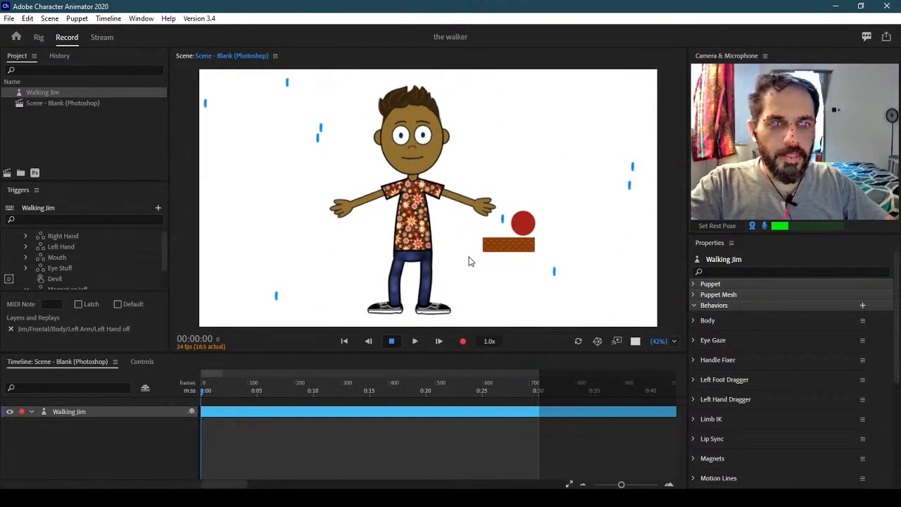
Back in Rig, set the rain layer's Spread to 80% and Randomness to 50%, then preview in Record
click(39, 36)
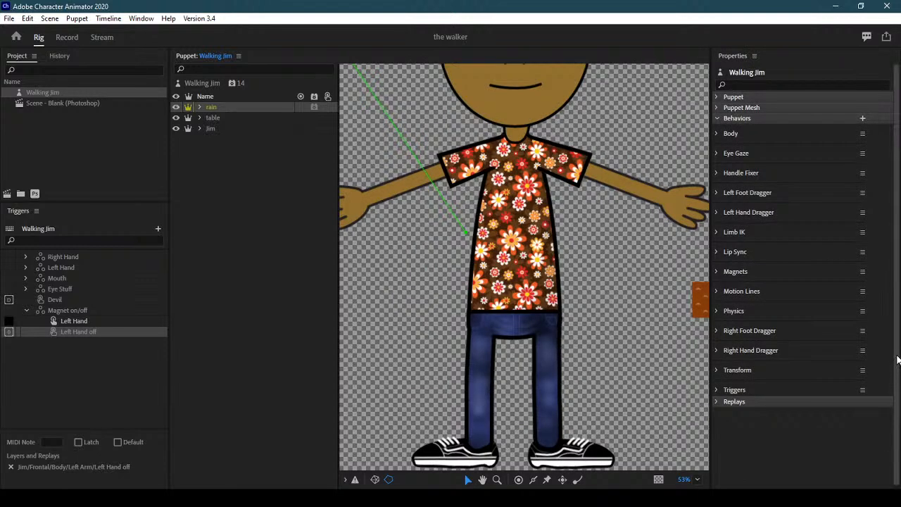
click(238, 109)
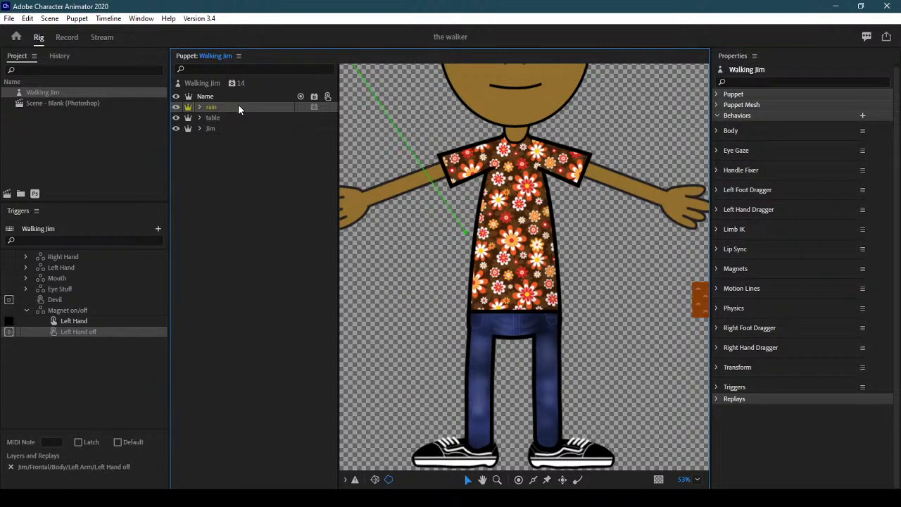
scroll(806, 274, down, 10)
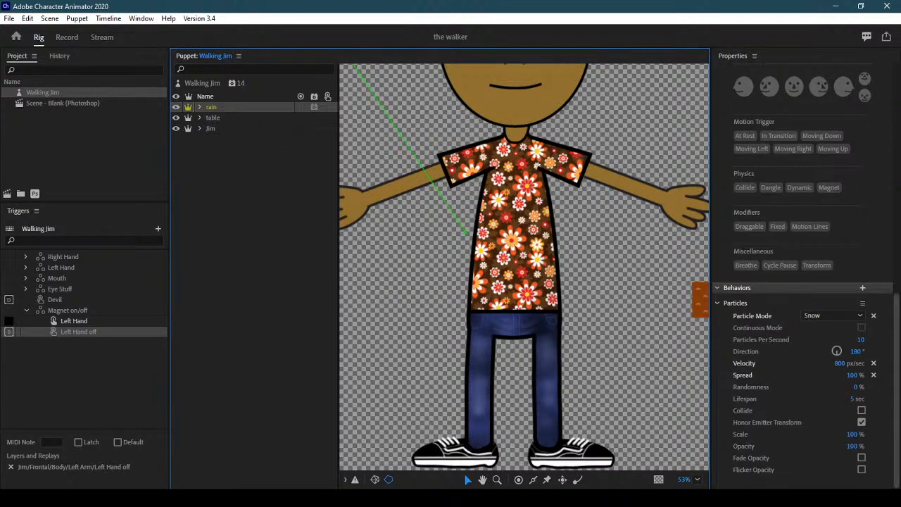
click(853, 375)
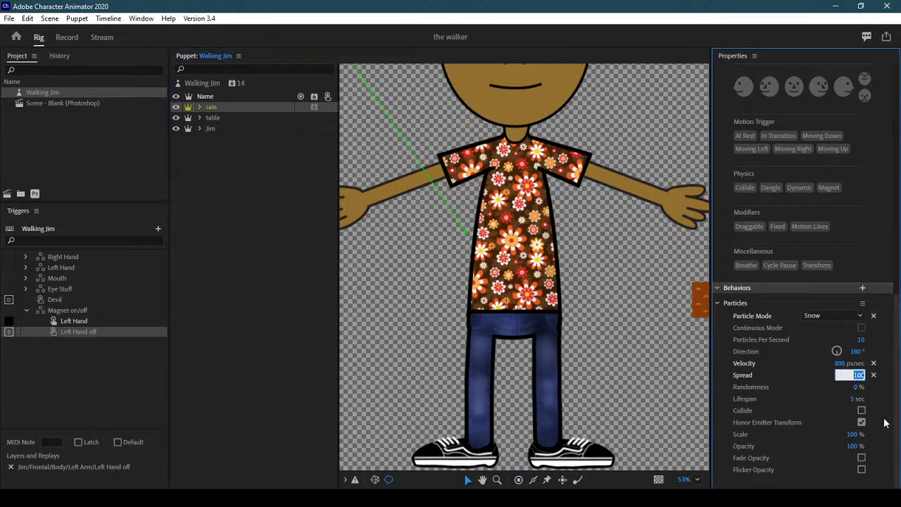
text(80)
key(Return)
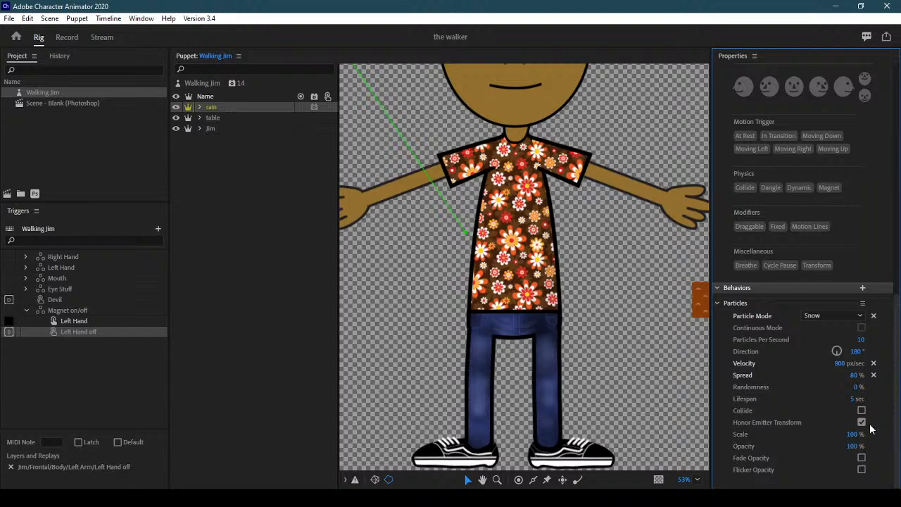
key(Tab)
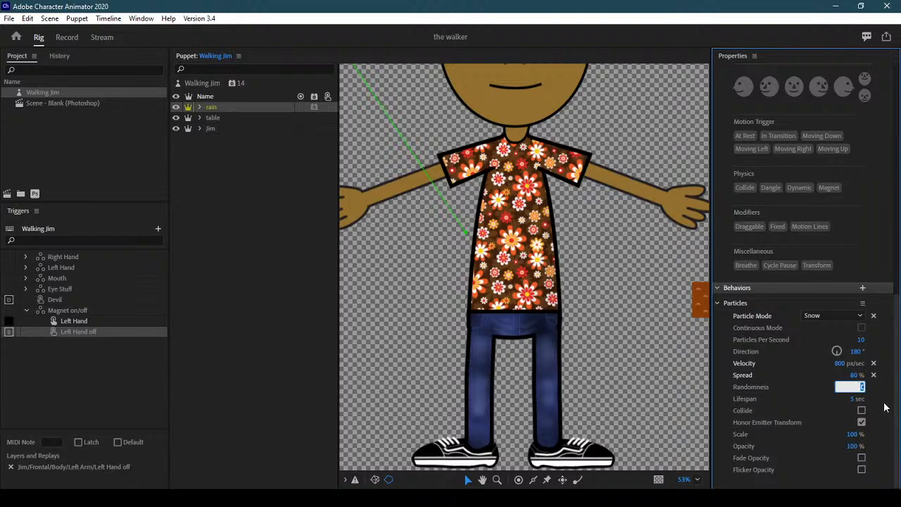
text(50)
key(Return)
click(69, 37)
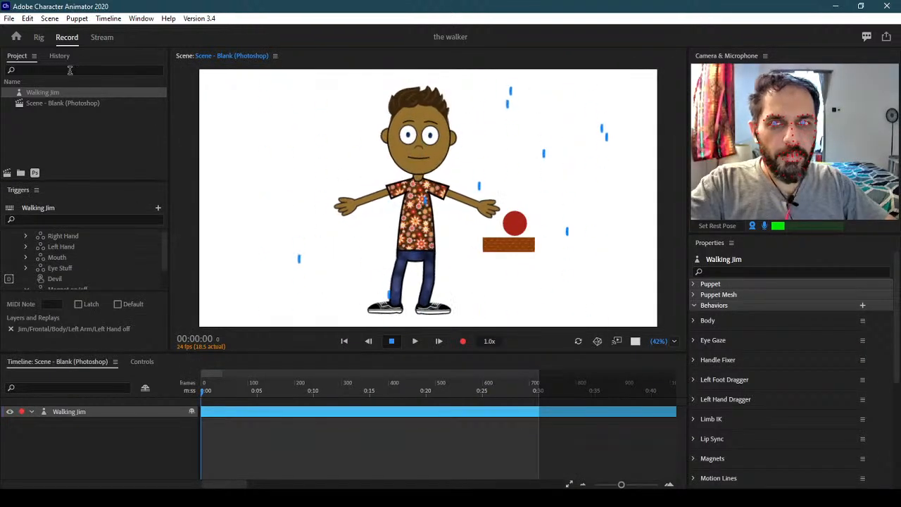
Set the rain's Spread to 50% and enable Fade Opacity, preview in Record, then return to Rig
click(39, 37)
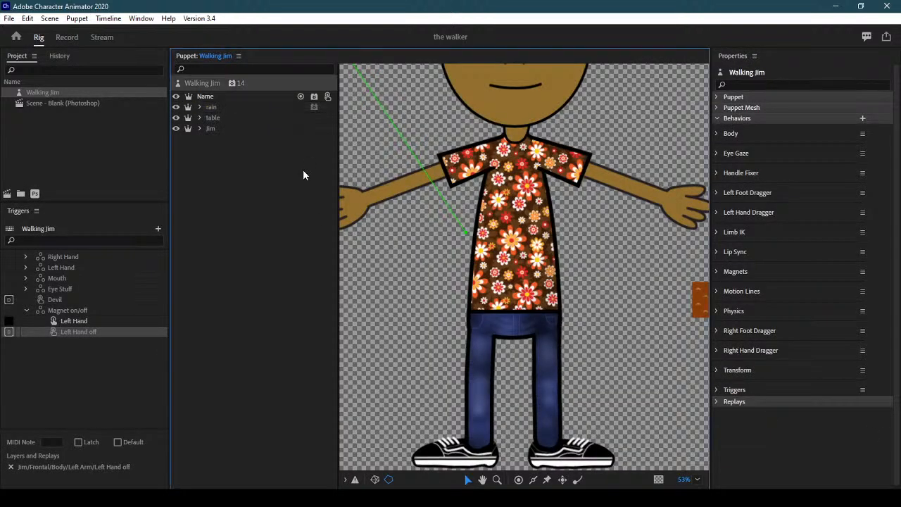
click(240, 107)
drag(897, 241, 897, 470)
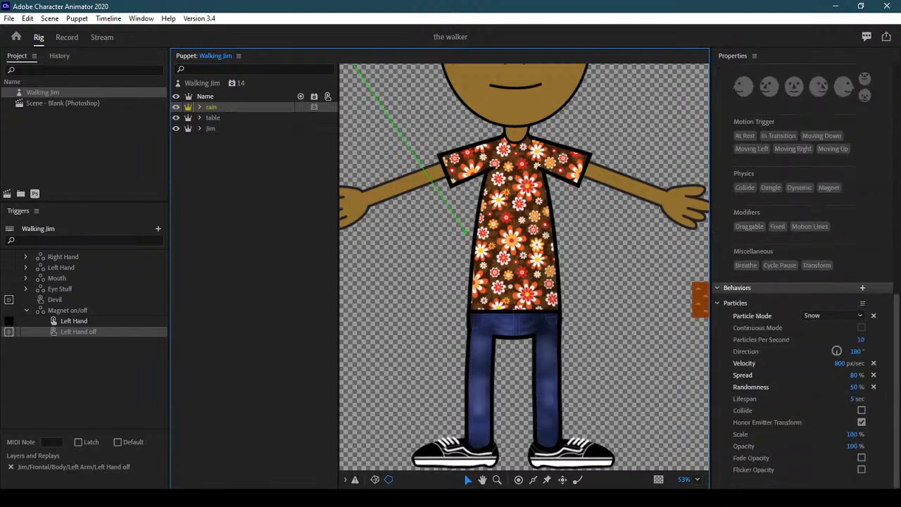
click(851, 376)
text(50)
key(Return)
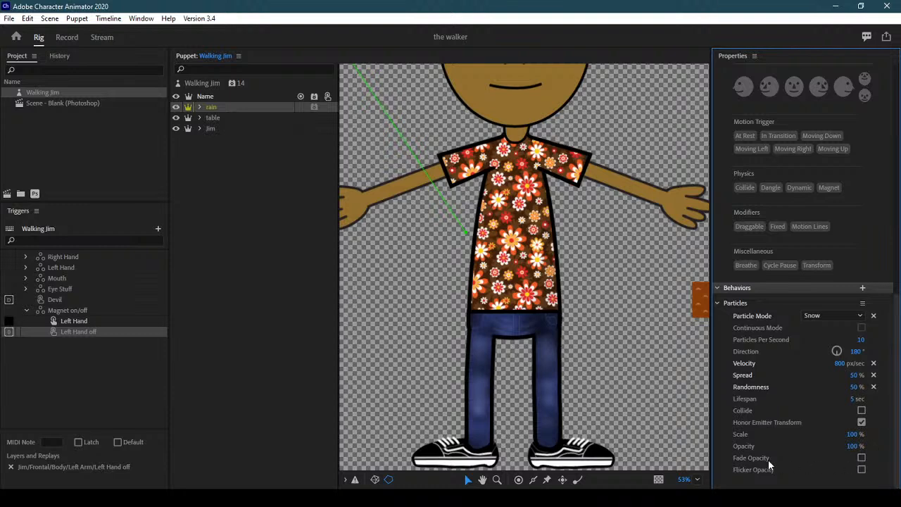
click(860, 458)
click(67, 39)
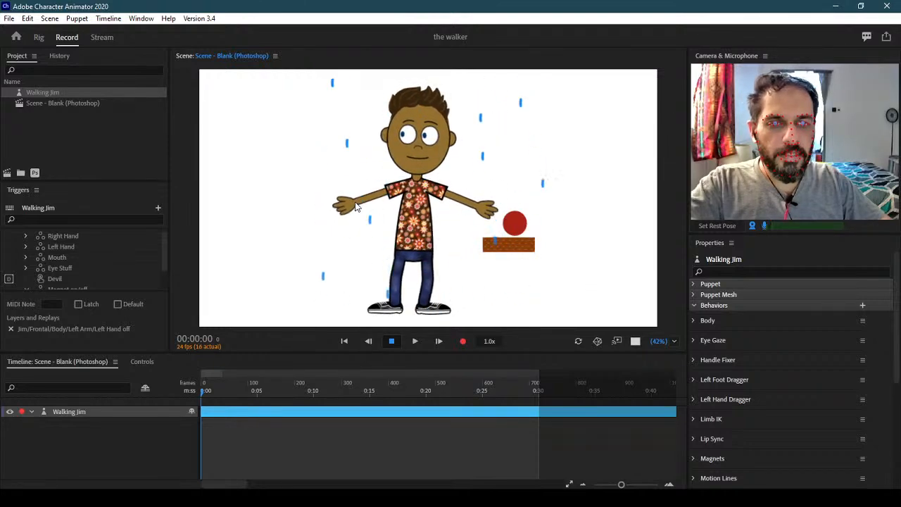
click(39, 37)
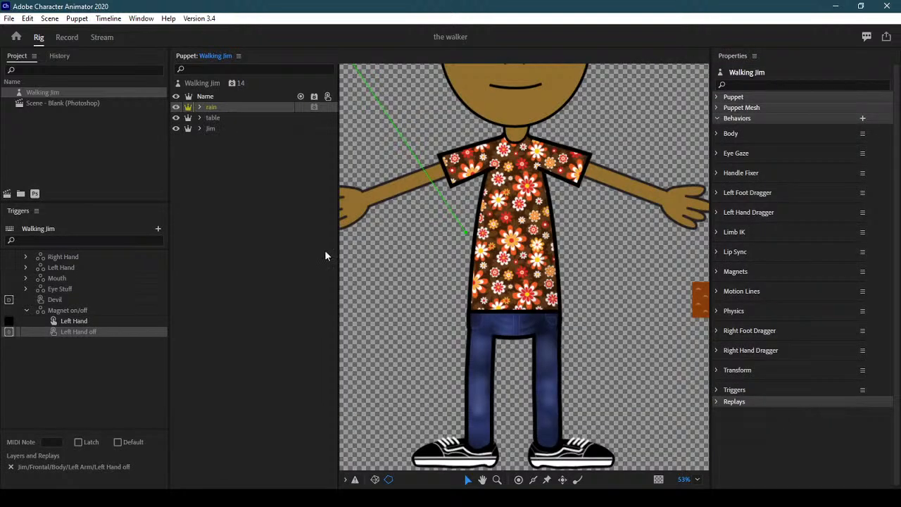
Set the rain layer's particle Spread back to 80%
click(246, 107)
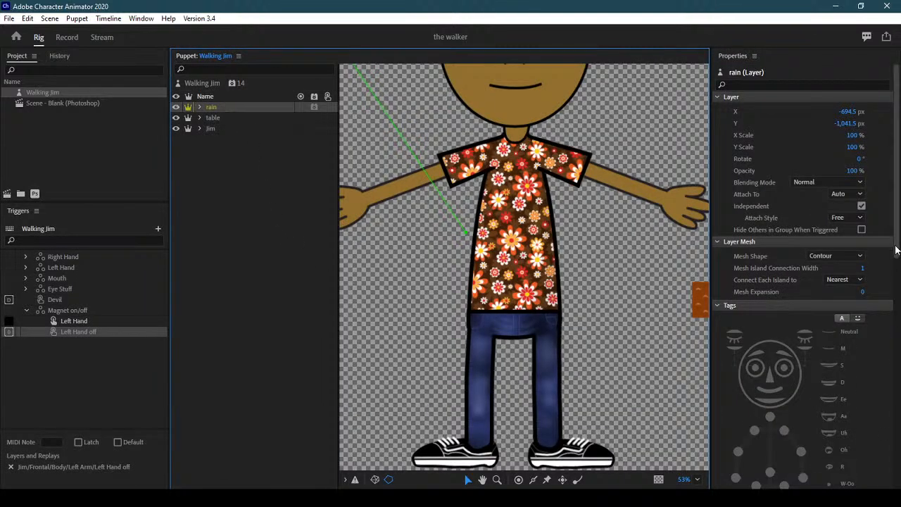
drag(895, 250, 896, 486)
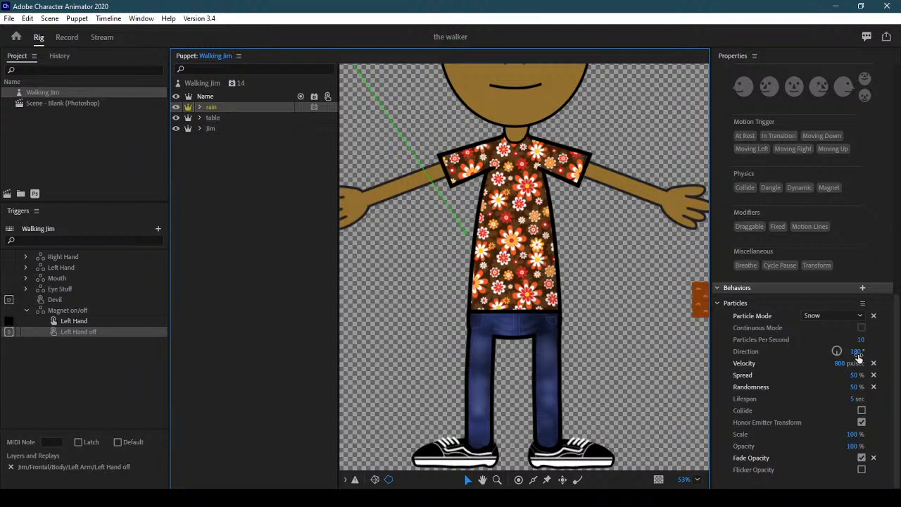
click(855, 374)
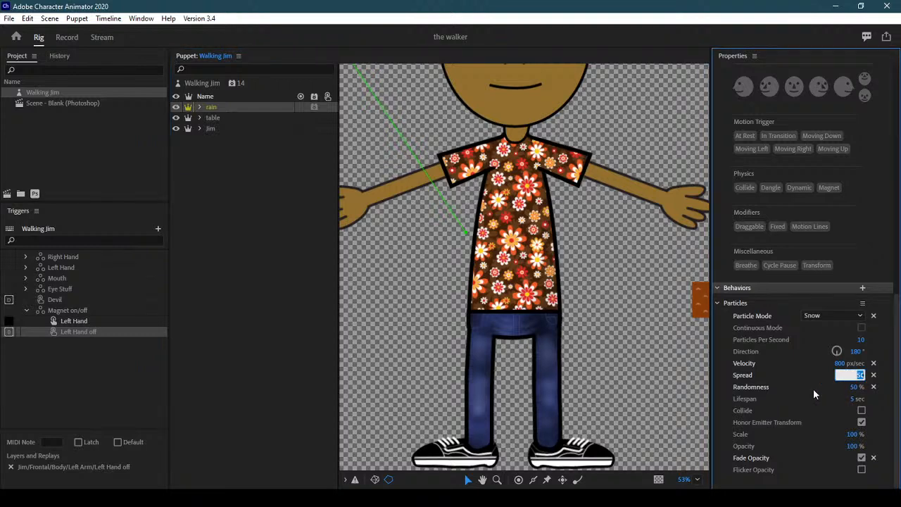
text(80)
key(Return)
Make the rain particles 25% opaque with Flicker Opacity on, then preview in Record
drag(851, 446, 811, 448)
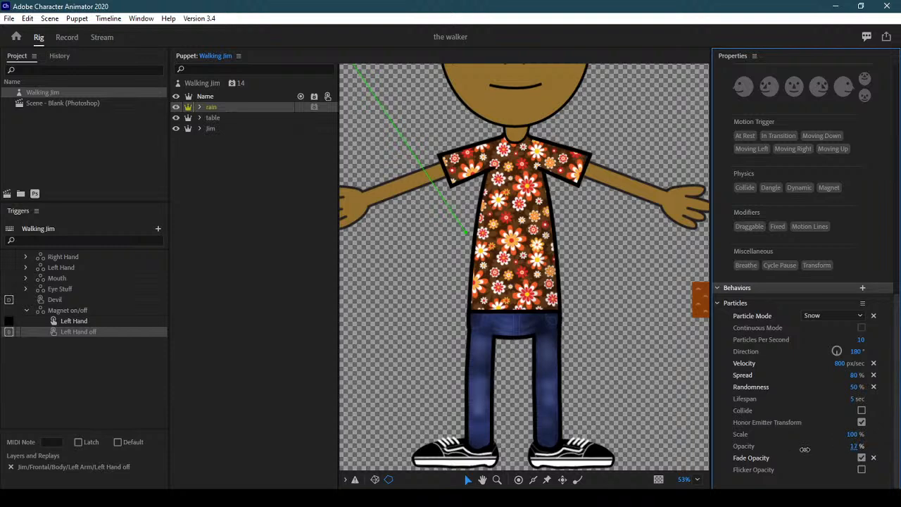
click(851, 446)
text(25)
key(Return)
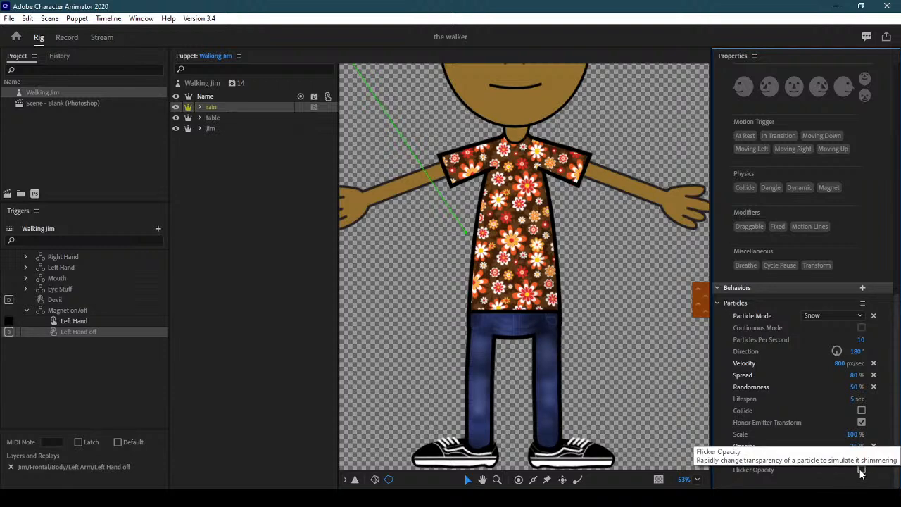
click(861, 469)
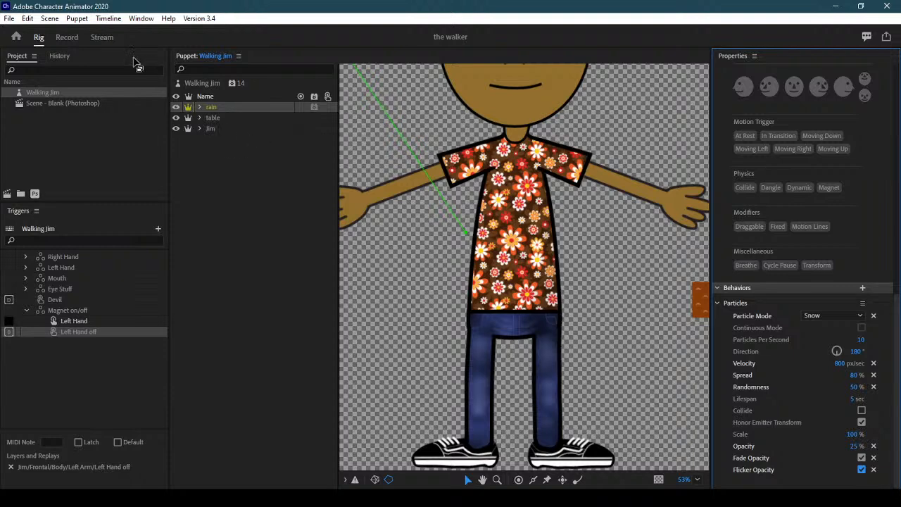
click(70, 38)
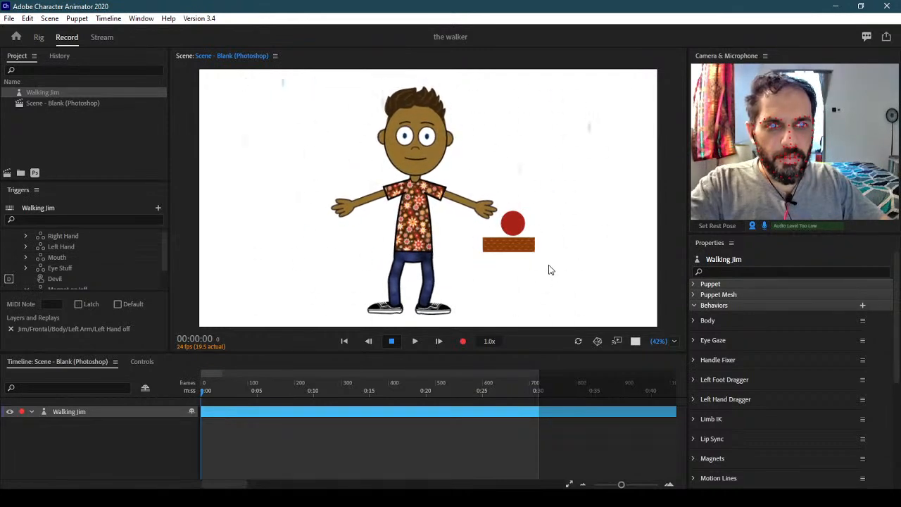
Back in Rig, set the rain layer's Particles Opacity to 50 and preview it in Record
click(39, 37)
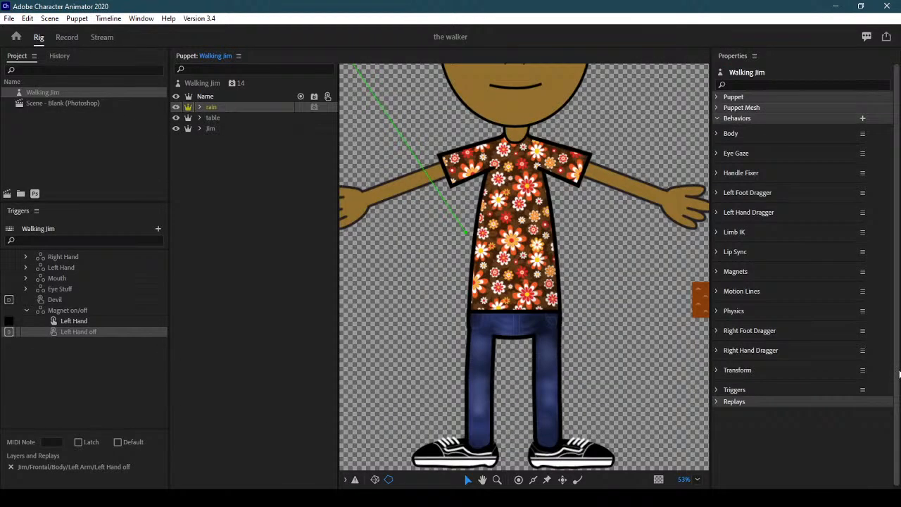
click(231, 238)
click(236, 107)
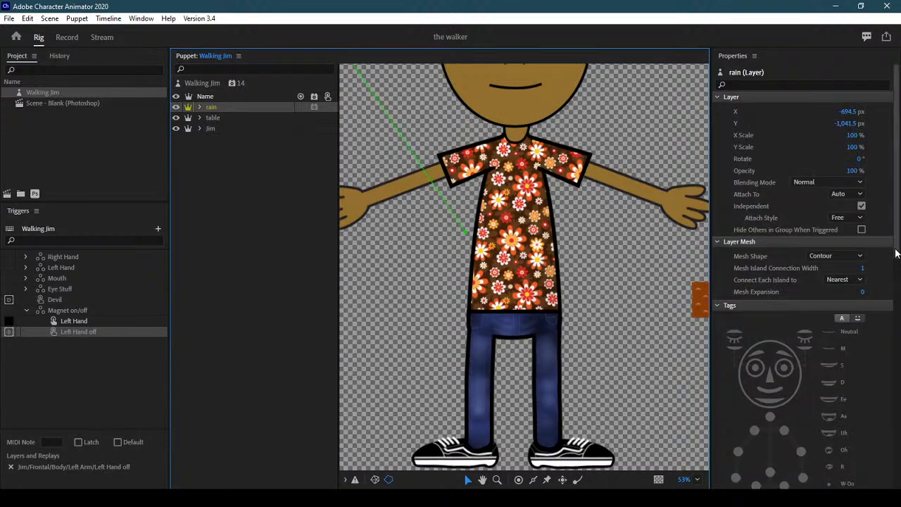
scroll(898, 294, down, 5)
click(855, 446)
text(50)
key(Return)
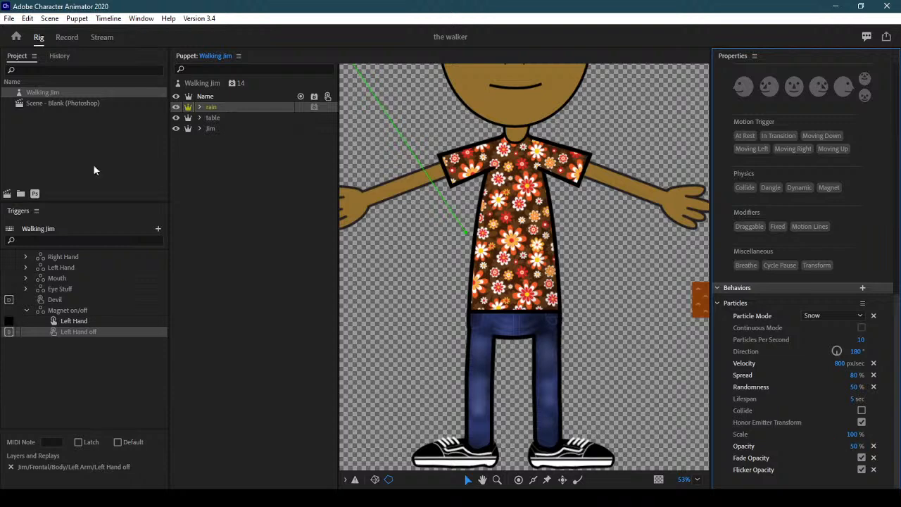
click(67, 37)
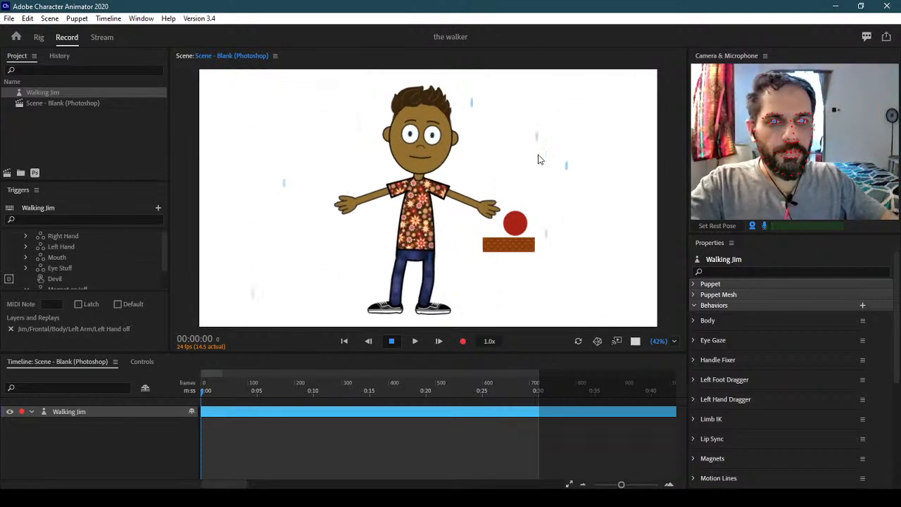
Drag Jim's hand past the red ball, drop it with the M trigger, then return to Rig
drag(486, 207, 540, 233)
key(m)
drag(491, 181, 461, 233)
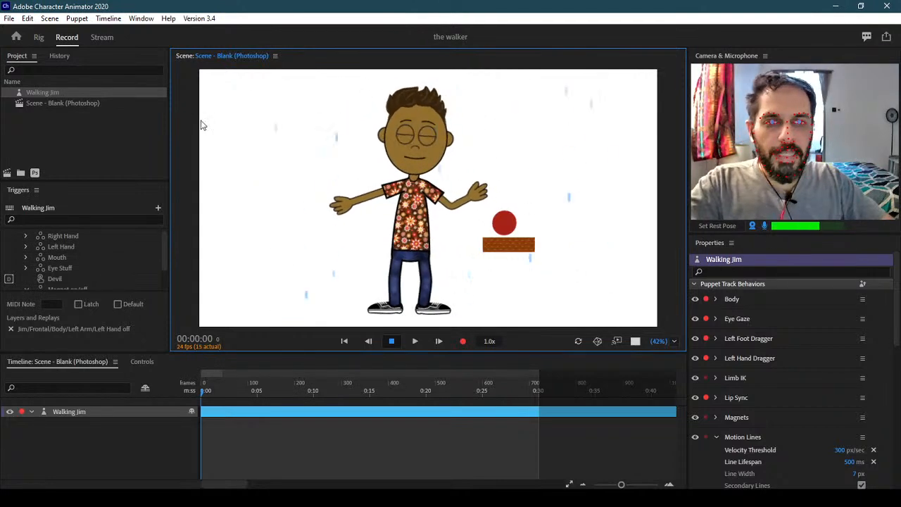
click(40, 39)
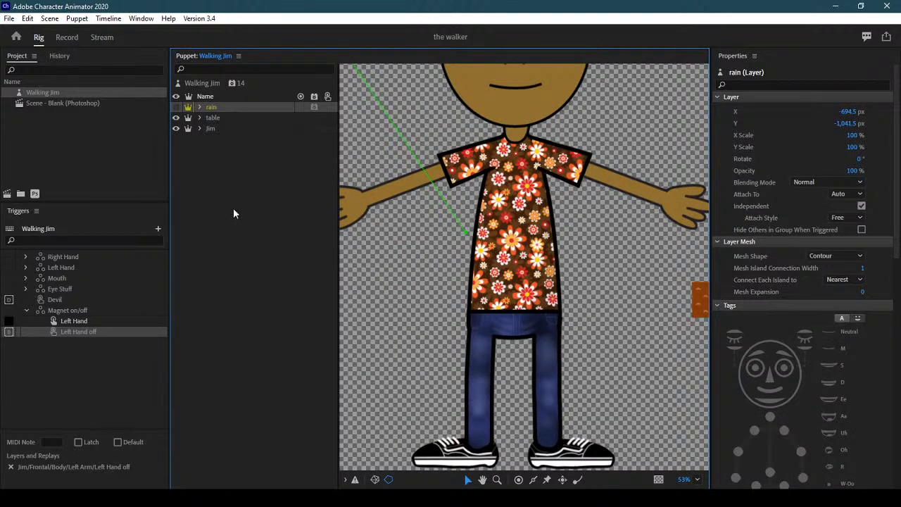
Select the Jim layer, dismiss the Behaviors list, and show Walking Jim's applied behaviors
click(228, 128)
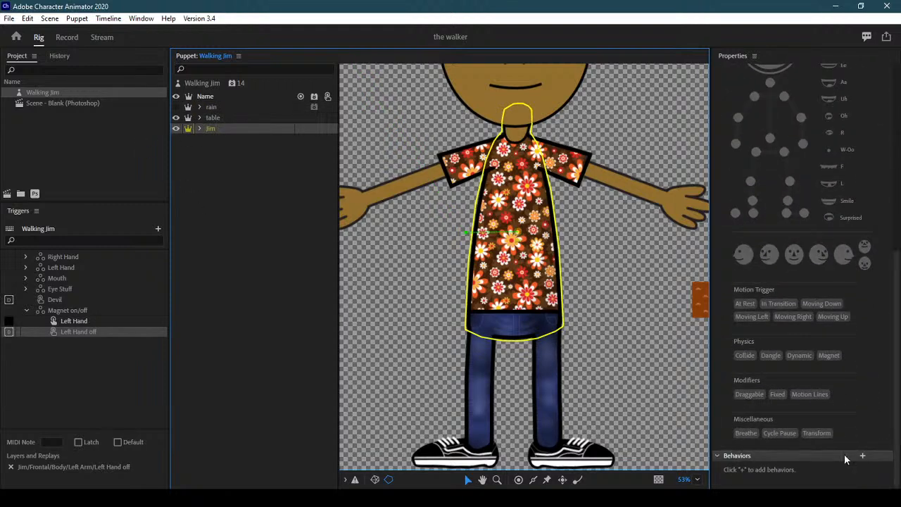
click(861, 455)
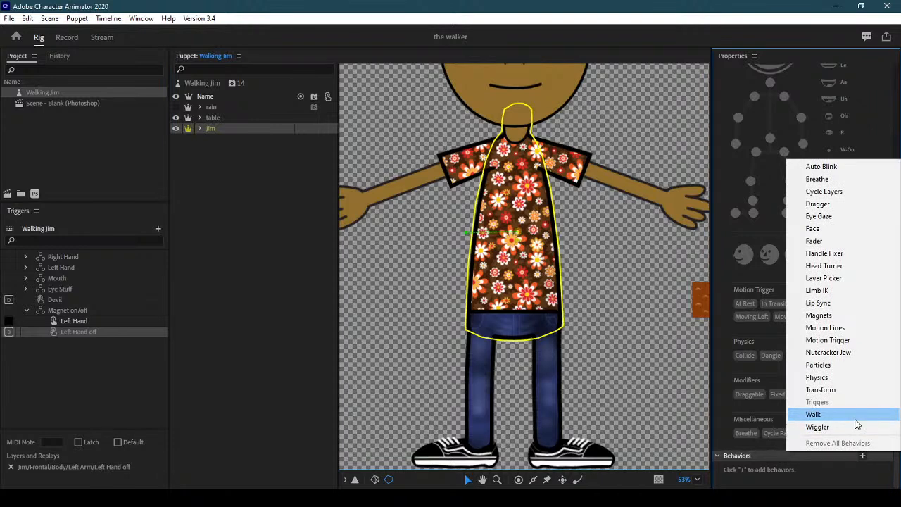
click(897, 469)
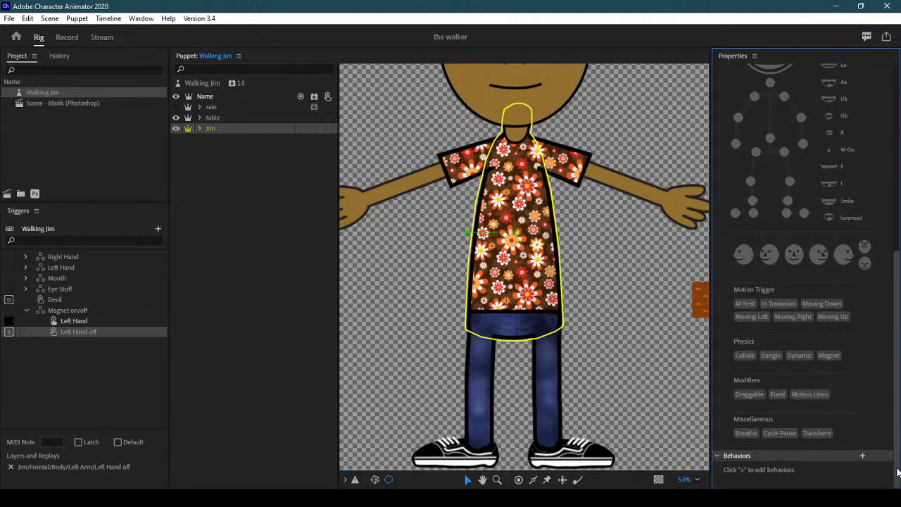
click(204, 82)
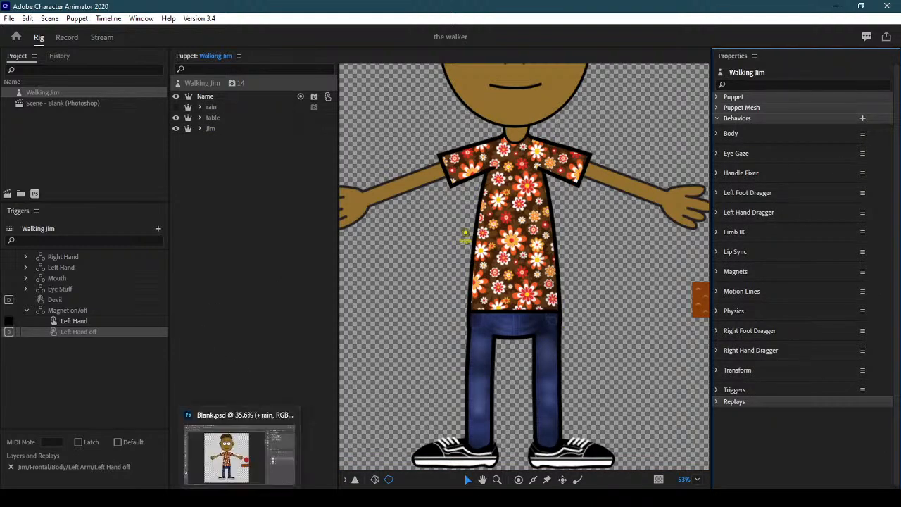
In Blank.psd, expand +Jim and duplicate the Frontal group
click(250, 464)
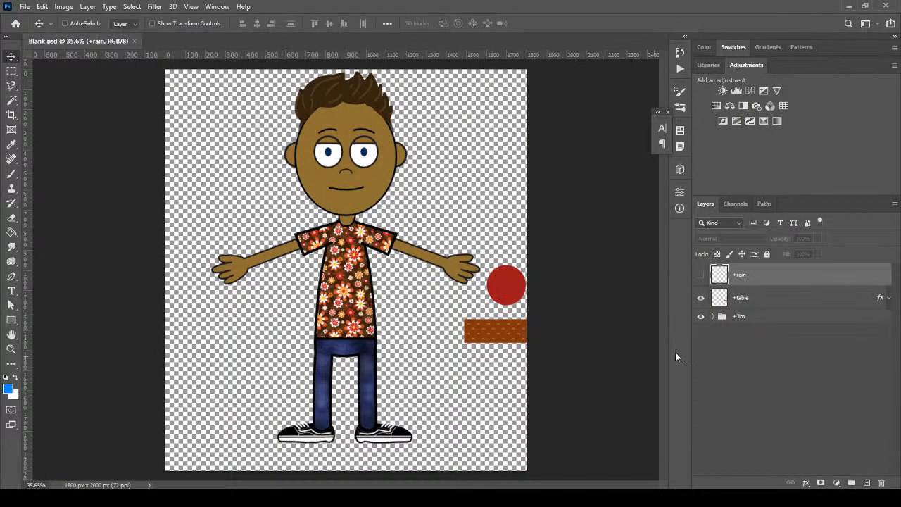
click(786, 320)
click(713, 316)
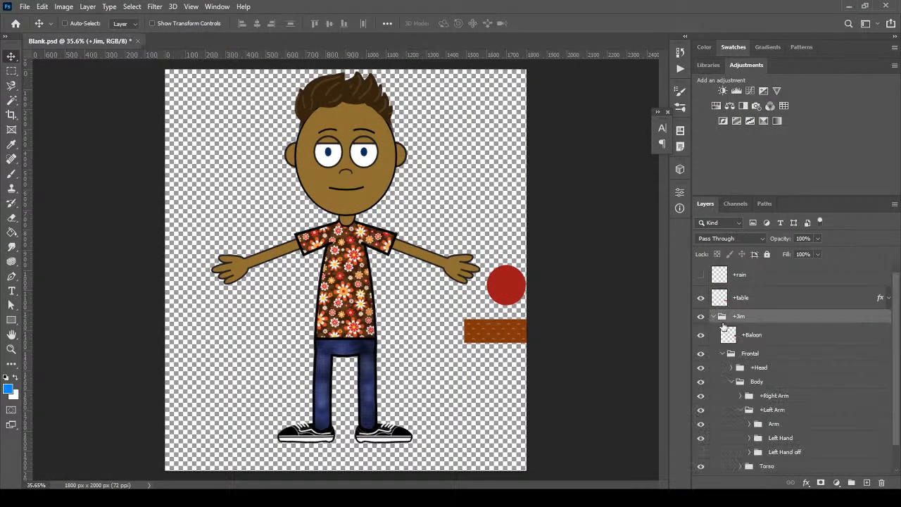
click(722, 354)
click(812, 356)
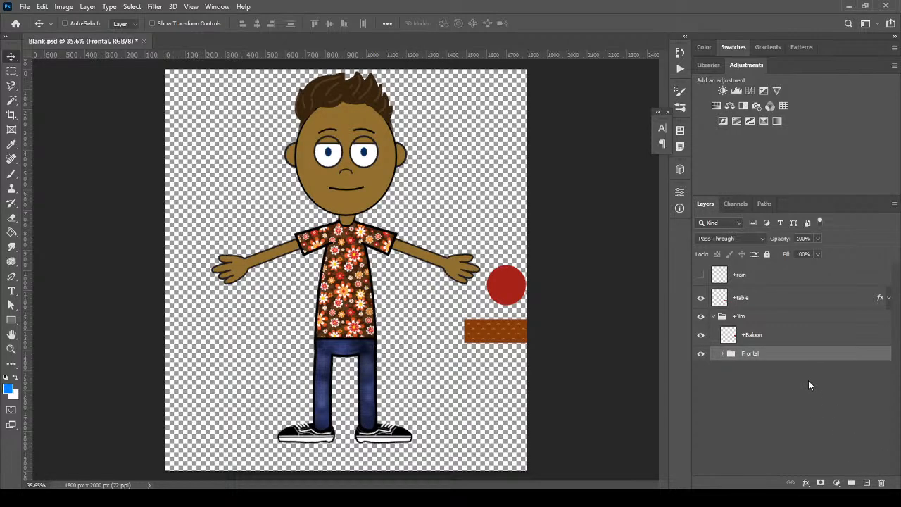
drag(760, 354, 866, 482)
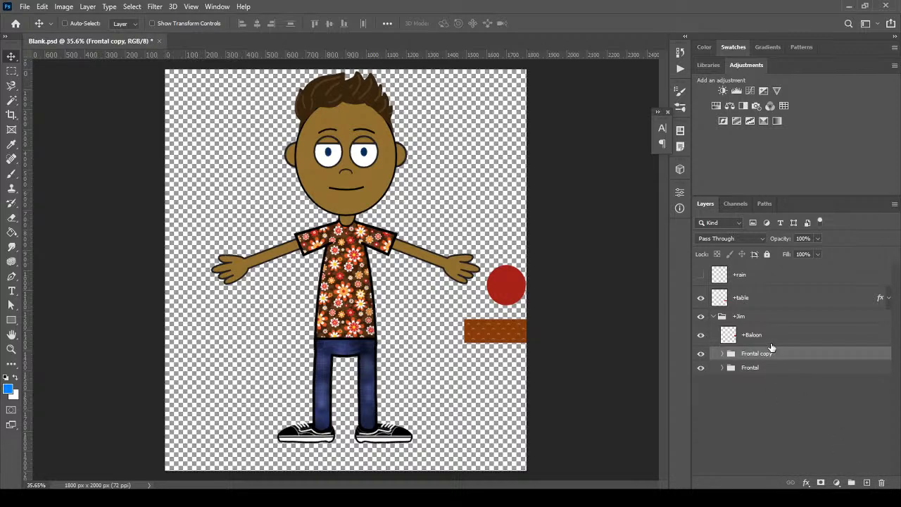
Hide +table, +Baloon and Frontal, place the copy below Frontal, and rename it '+Right Profile'
click(701, 298)
click(701, 336)
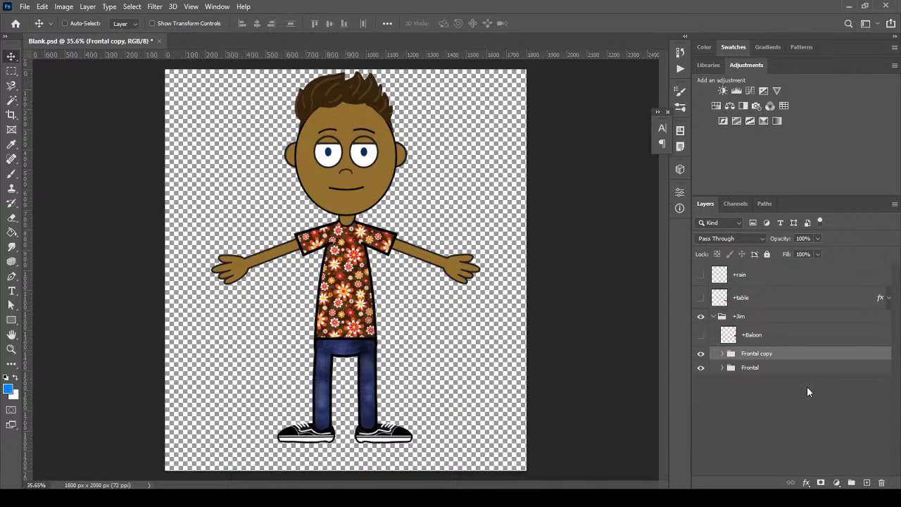
mouse_move(771, 356)
mouse_down()
mouse_move(770, 396)
mouse_move(771, 361)
mouse_up()
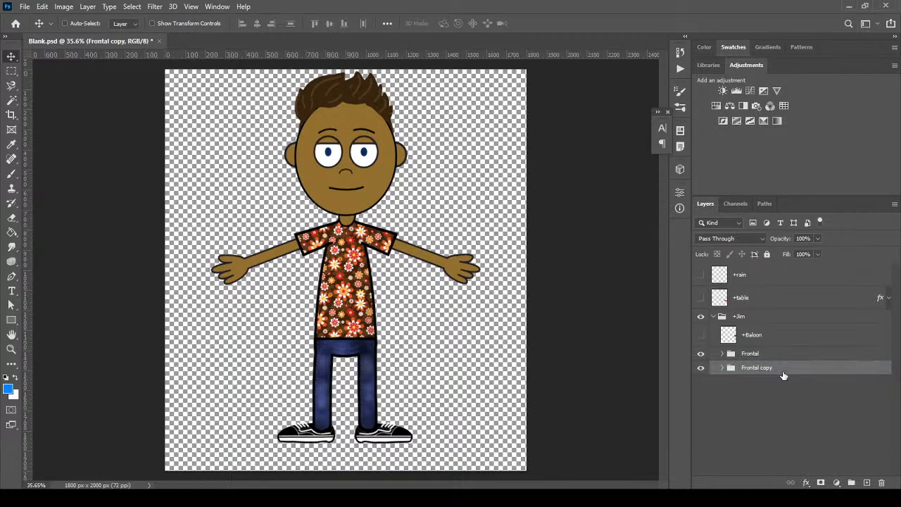
click(701, 354)
double_click(757, 368)
text(+Right Profile)
key(Return)
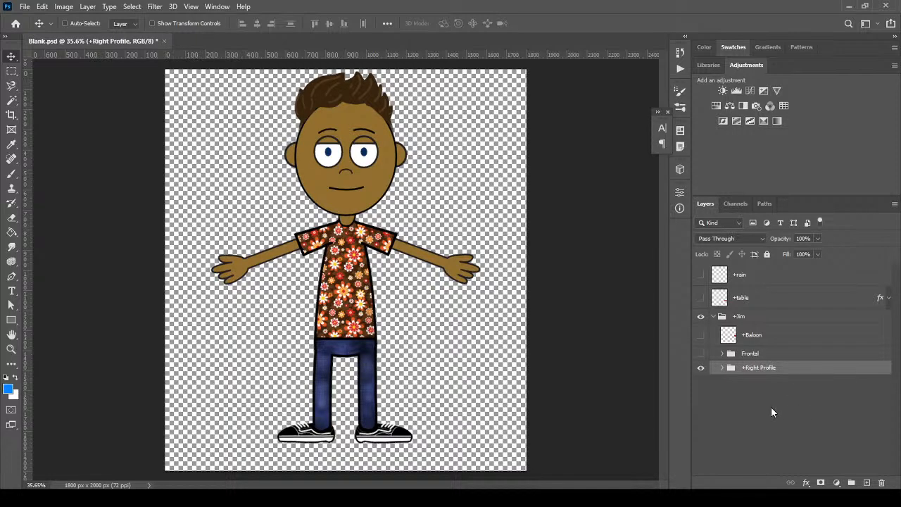
Expand +Right Profile down to its +Head face background group
click(722, 372)
drag(896, 389, 897, 433)
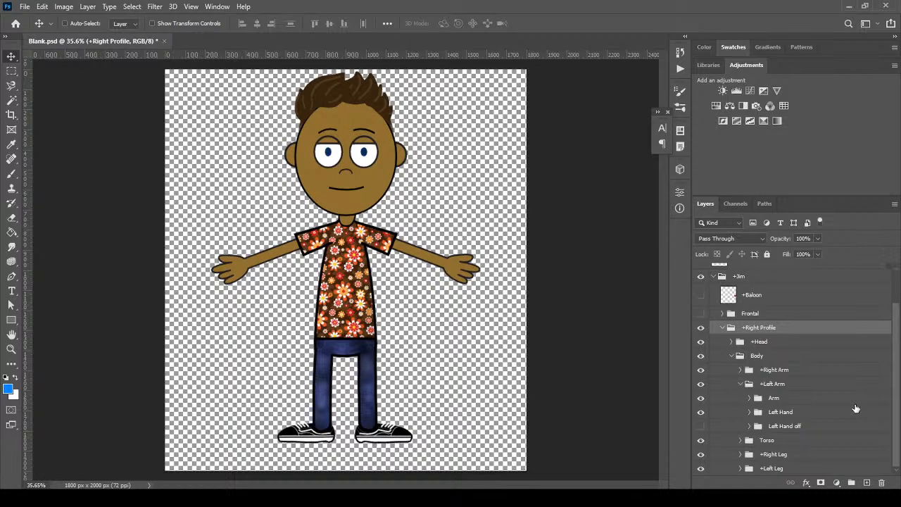
click(740, 384)
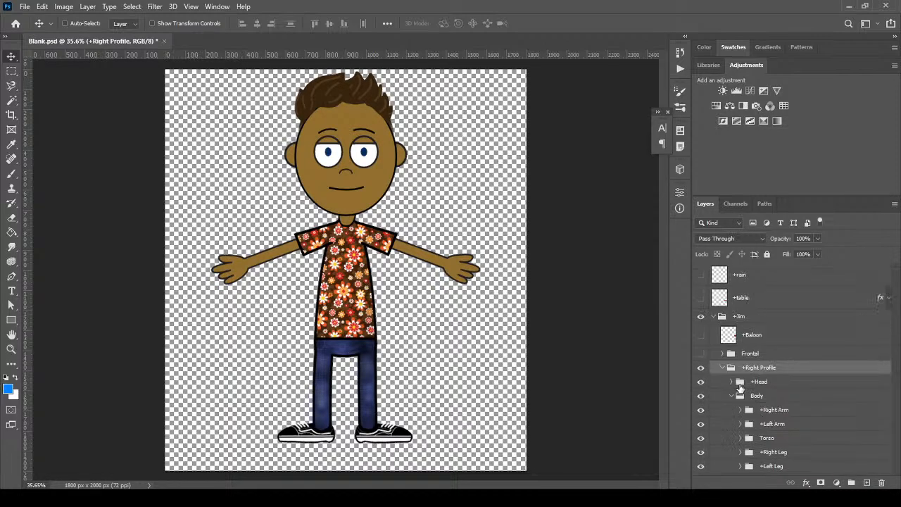
click(731, 396)
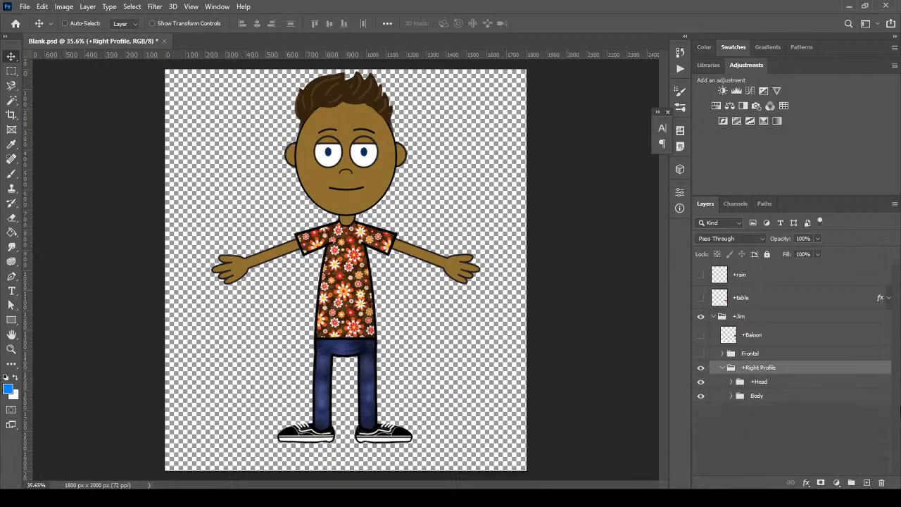
click(806, 398)
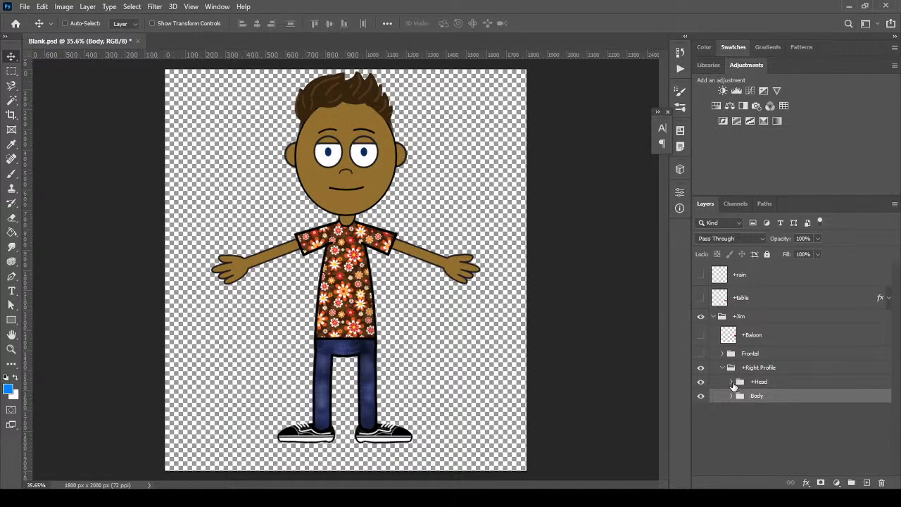
click(731, 381)
scroll(897, 362, down, 3)
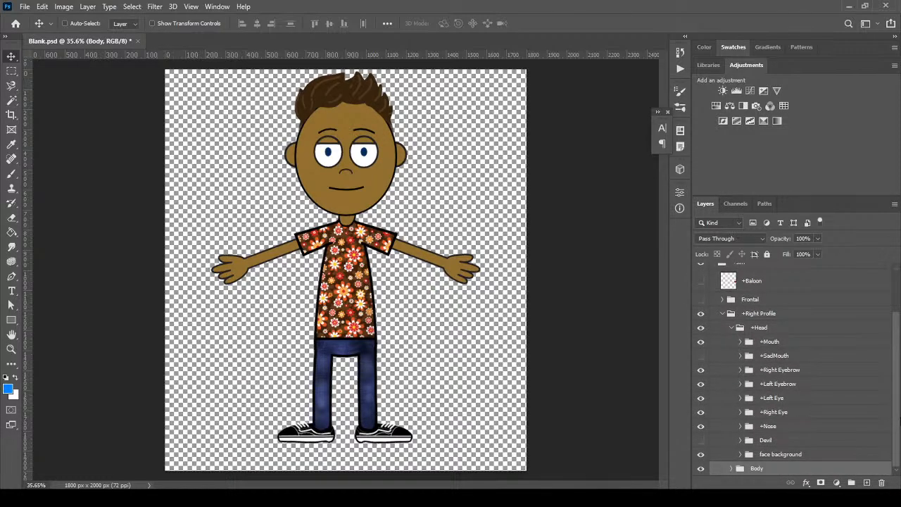
click(803, 457)
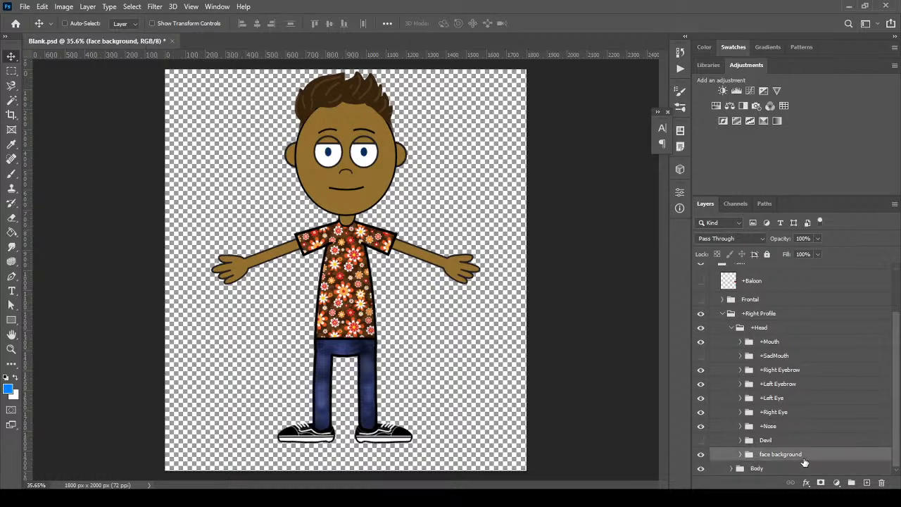
click(739, 454)
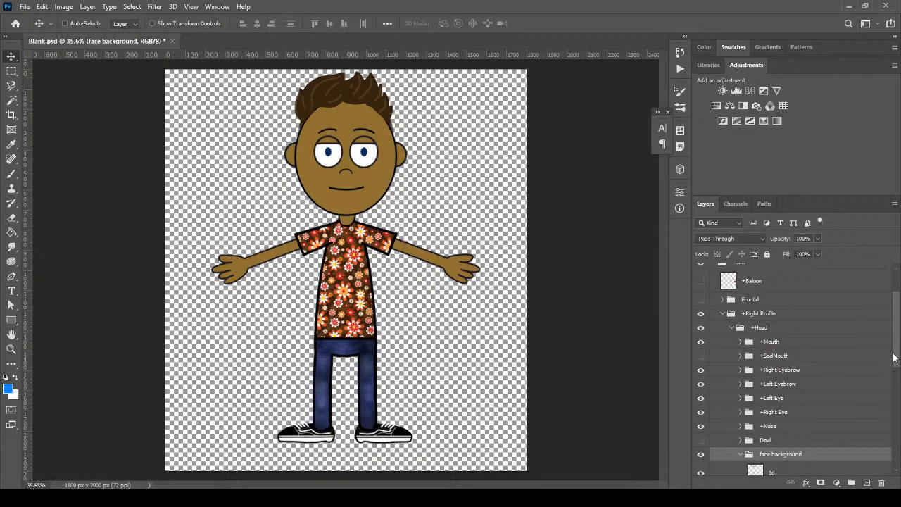
scroll(890, 360, down, 10)
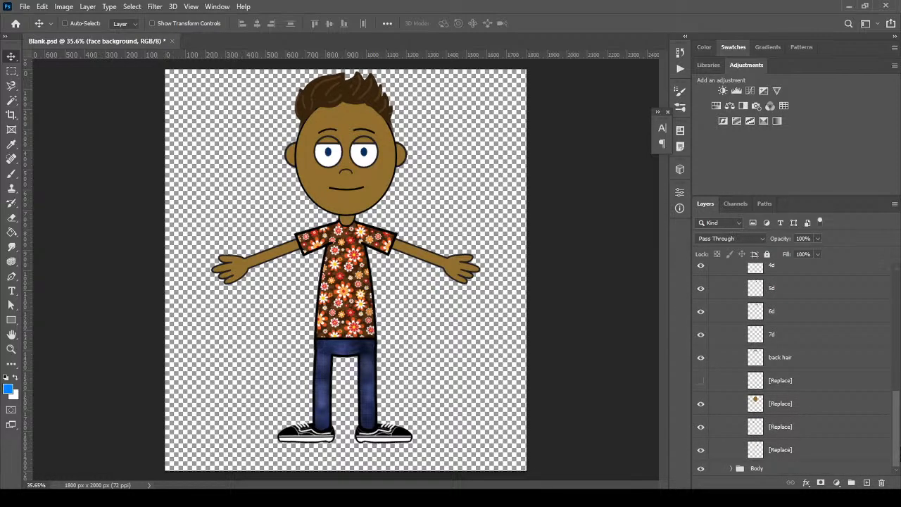
Slide the left ear [Replace] layer right behind the head and raise it one place
click(701, 426)
click(701, 427)
click(798, 426)
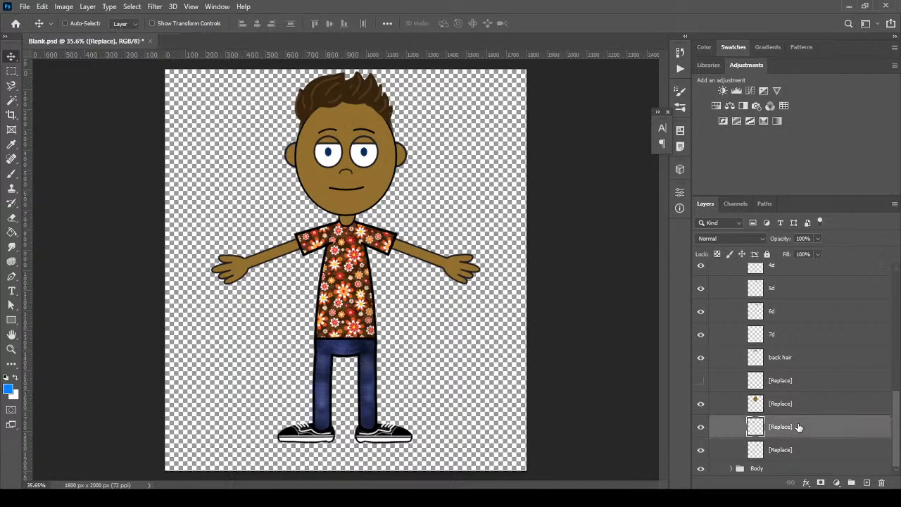
drag(294, 163, 328, 163)
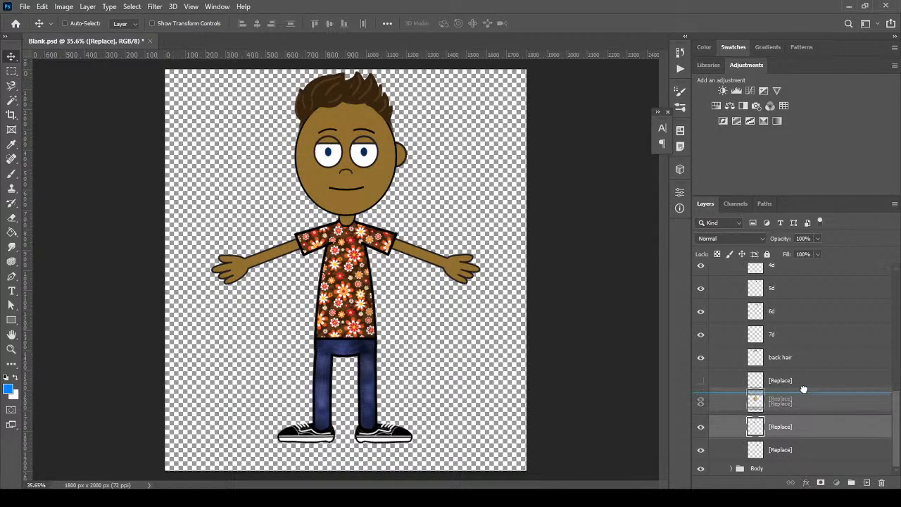
key(ctrl+bracketright)
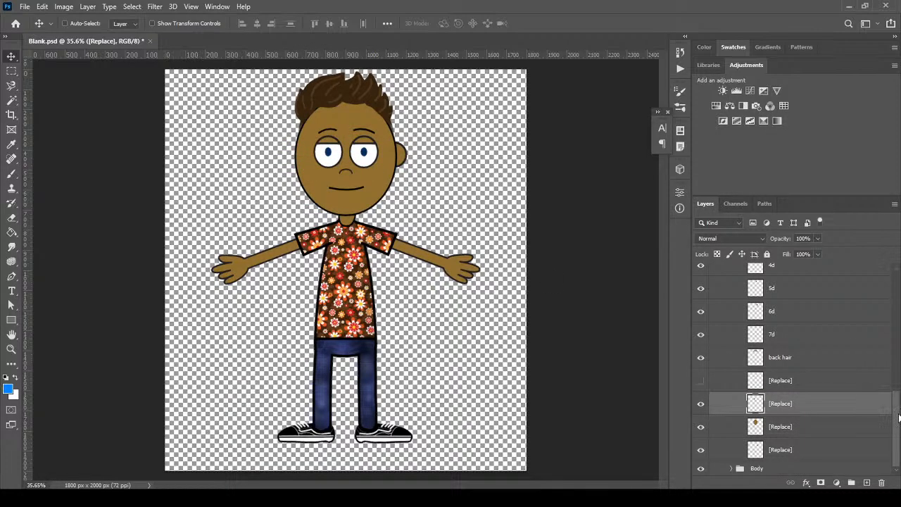
Select head layers 1d through 7d together
scroll(796, 394, up, 5)
scroll(795, 373, up, 2)
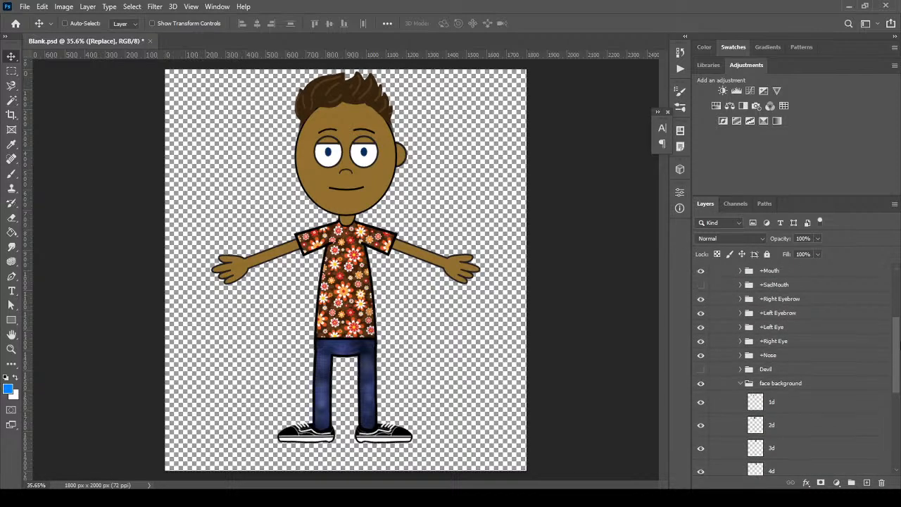
scroll(809, 352, down, 5)
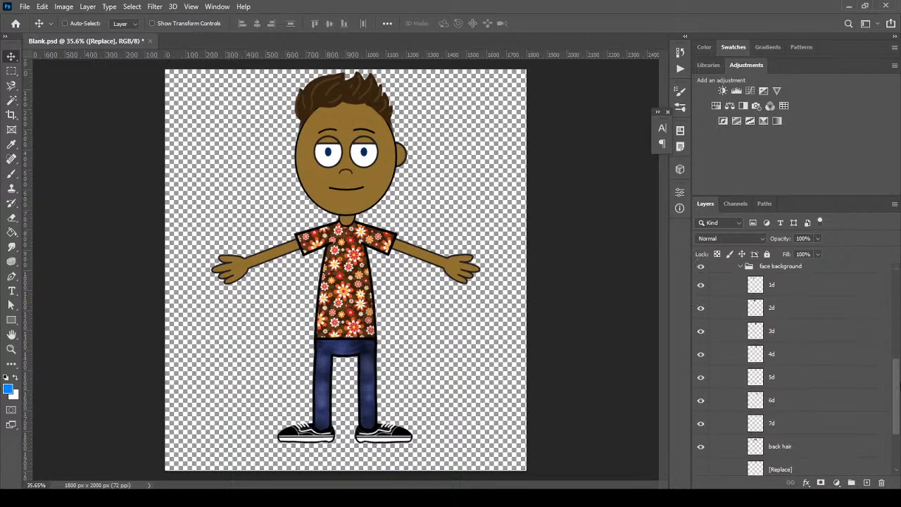
click(814, 324)
scroll(897, 382, down, 5)
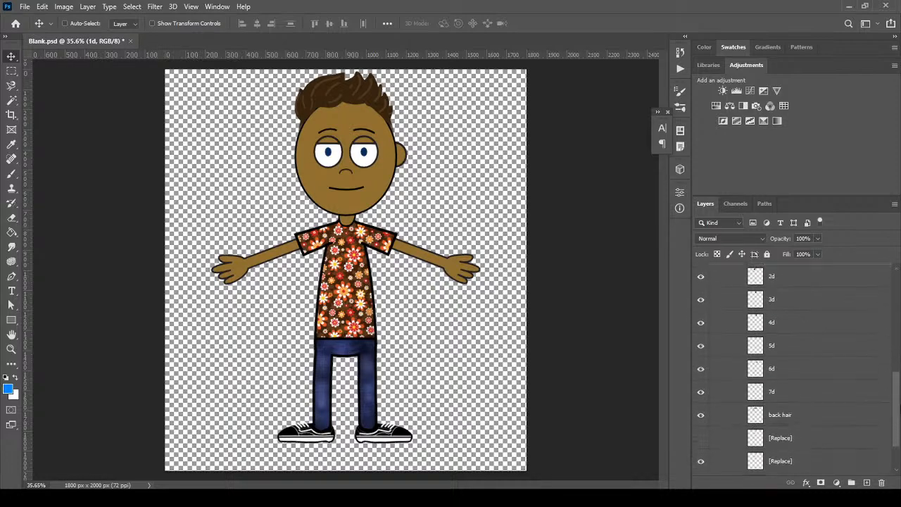
click(824, 392)
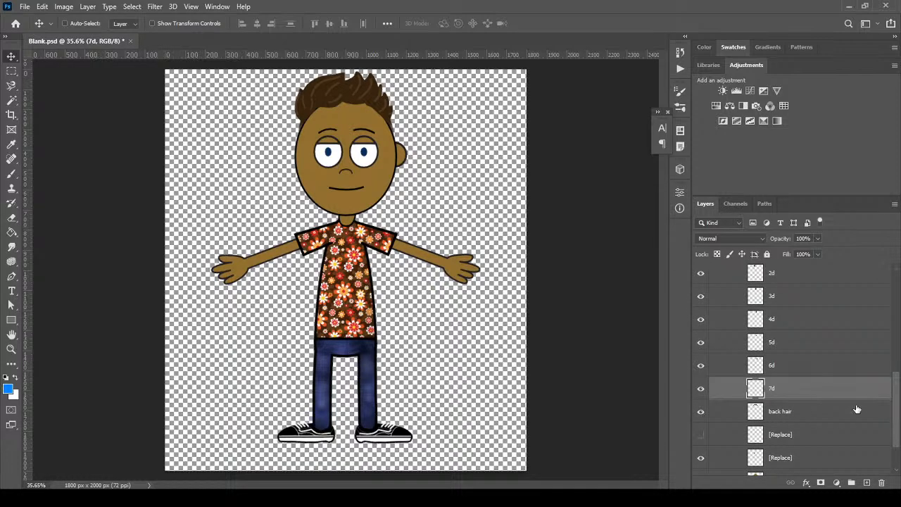
scroll(896, 416, up, 6)
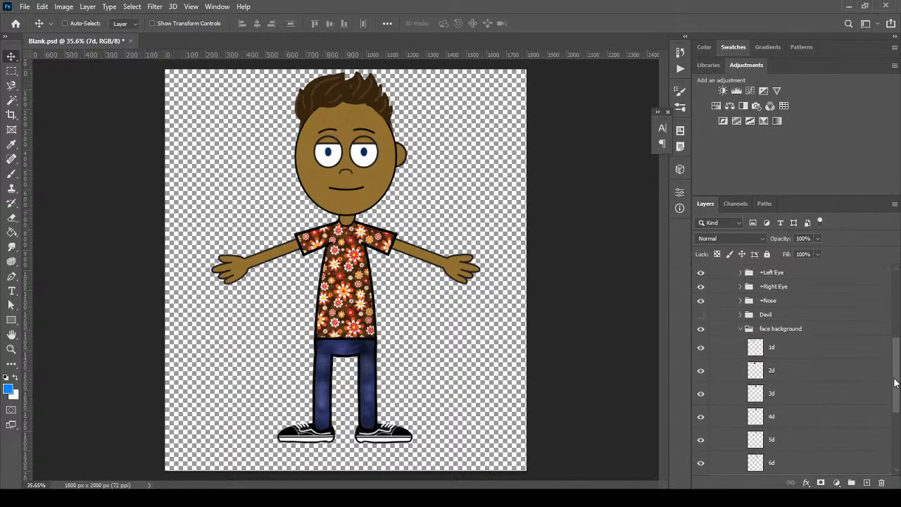
shift+click(821, 342)
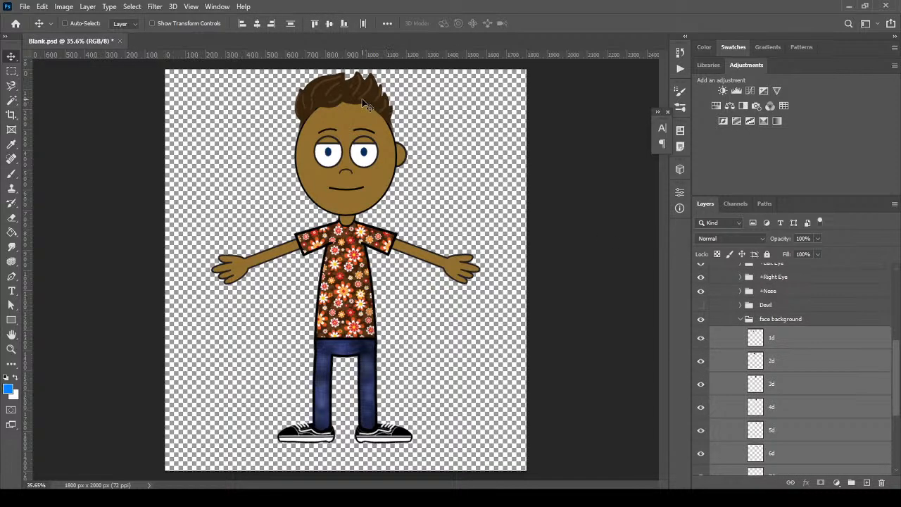
Flip the selected head layers horizontally and shift the hair slightly right
click(42, 6)
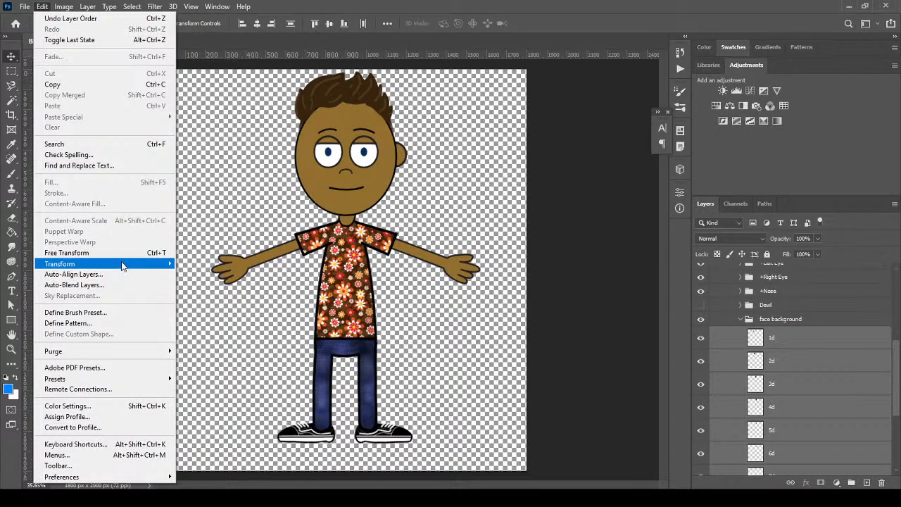
mouse_move(123, 263)
click(206, 437)
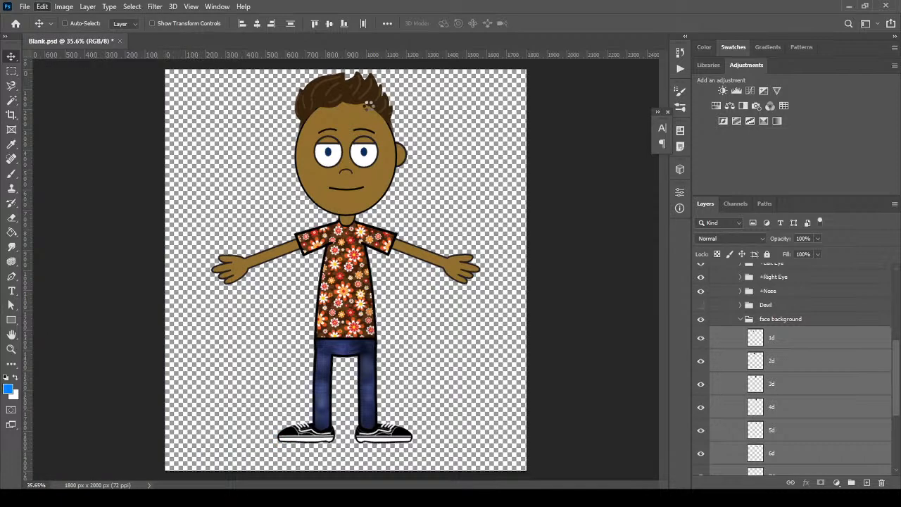
mouse_move(351, 104)
mouse_down()
mouse_move(365, 103)
mouse_move(356, 103)
mouse_up()
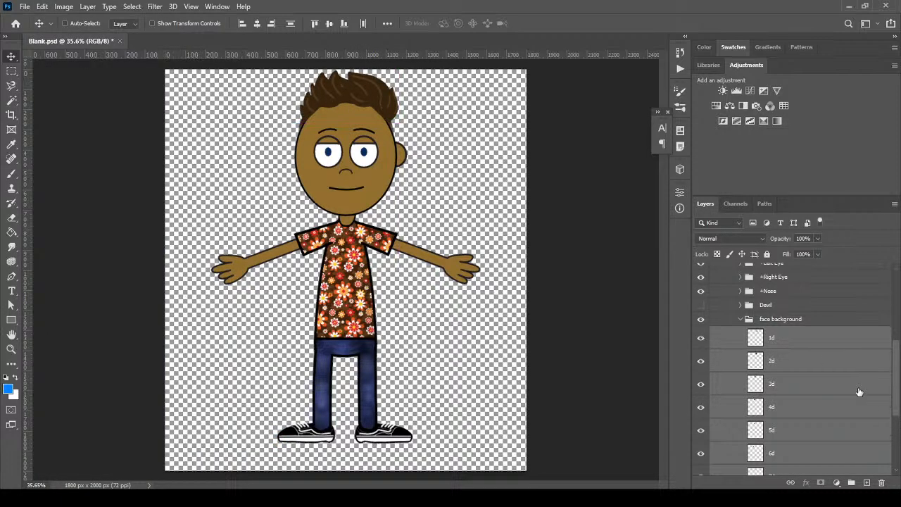
Hide the open +Right Eye so only the closed eye shows
click(736, 322)
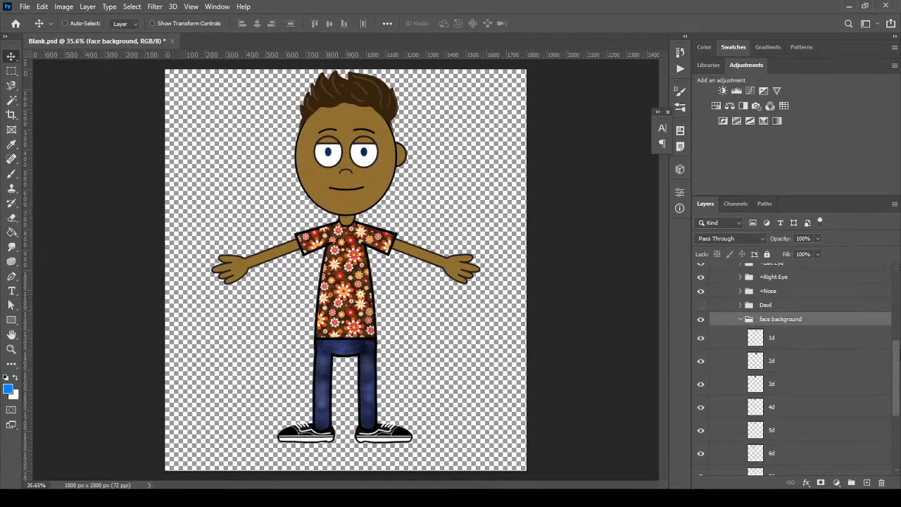
scroll(872, 355, up, 3)
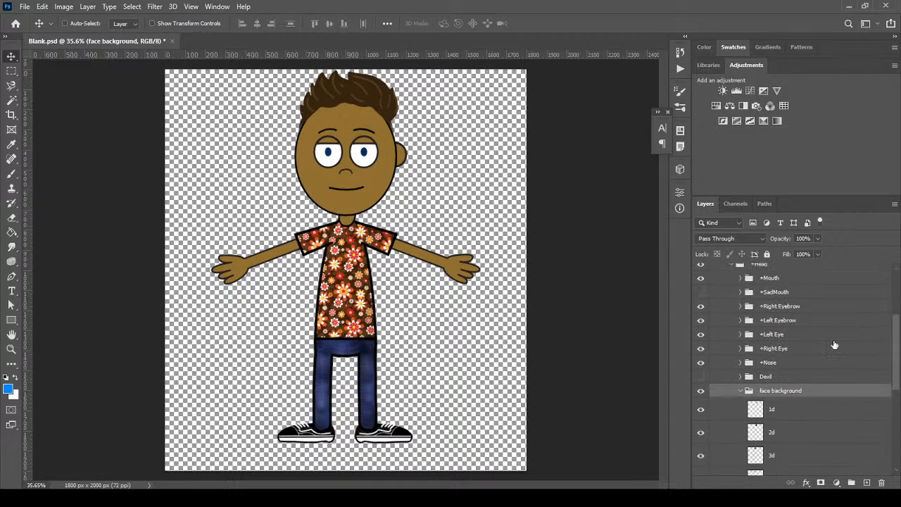
click(701, 349)
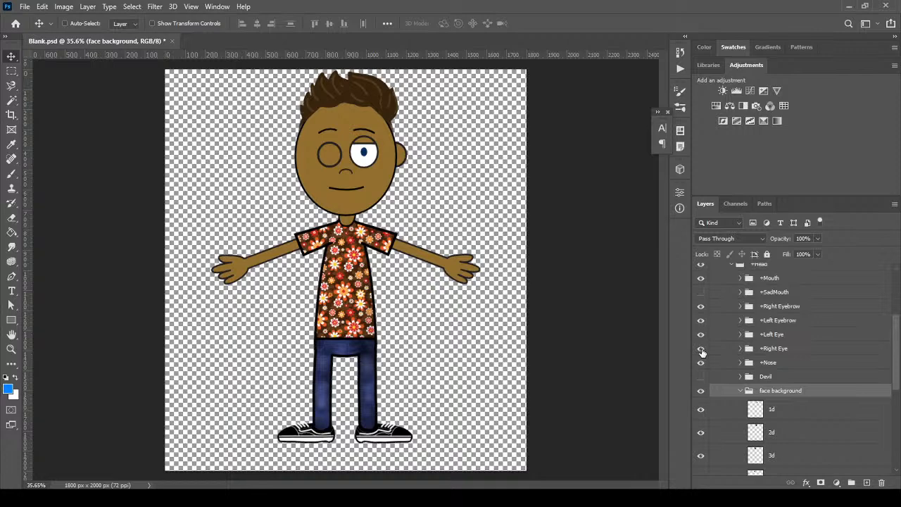
click(701, 350)
click(701, 349)
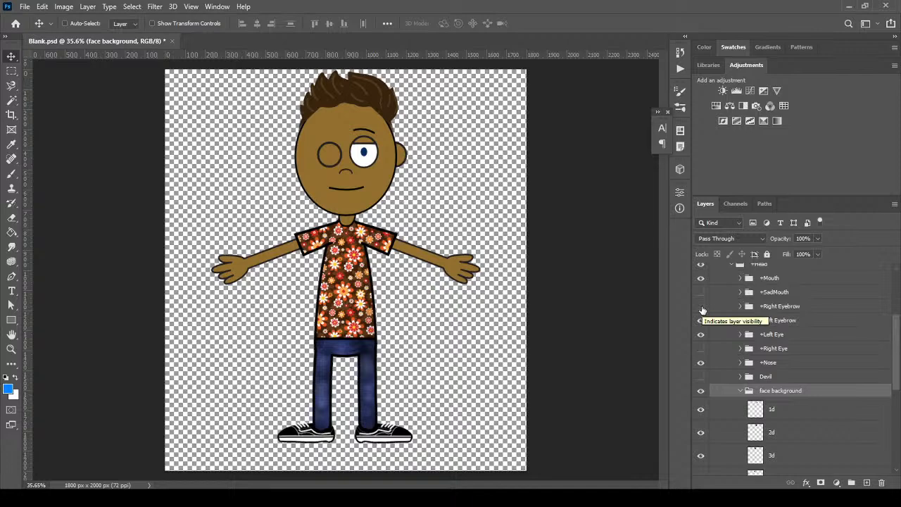
Move the +Left Eye and +Left Eyebrow groups about 67 px right
click(796, 338)
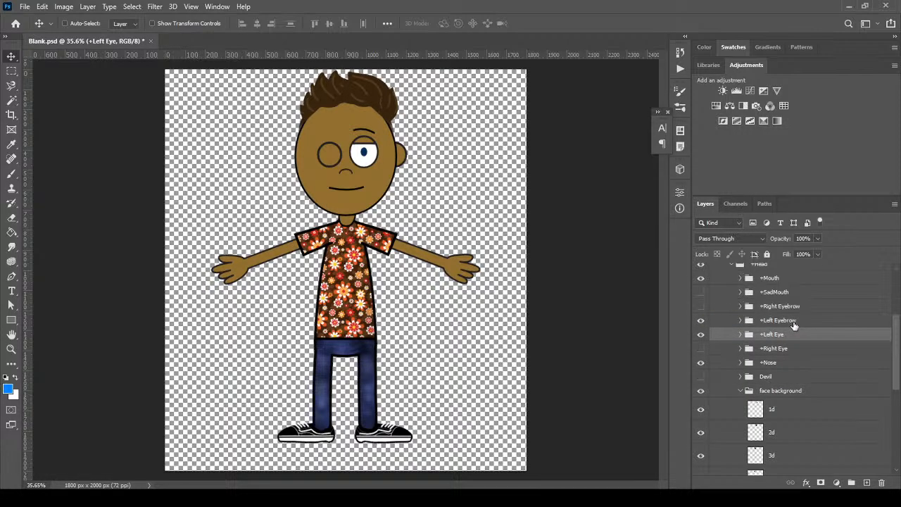
shift+click(794, 321)
drag(368, 161, 377, 162)
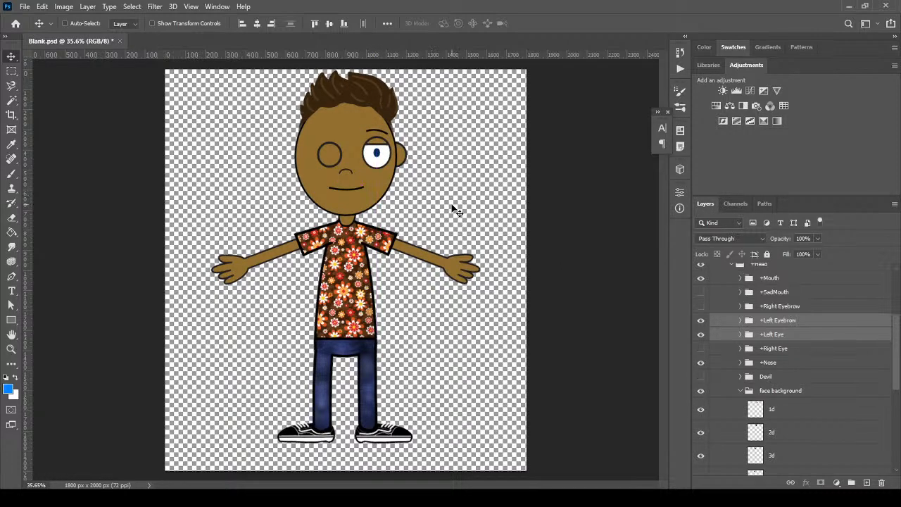
drag(893, 338, 894, 417)
Turn on the right-side face shading and hide the ear layer
click(805, 404)
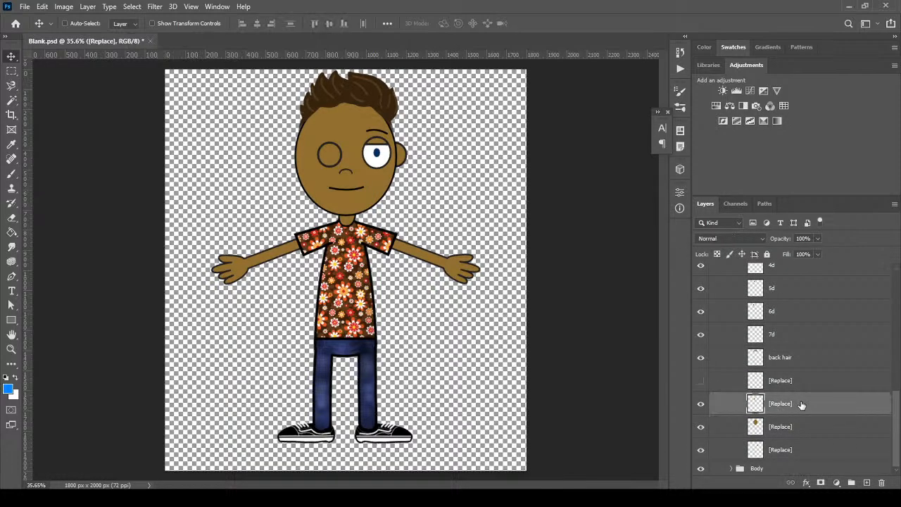
click(700, 404)
click(700, 404)
click(701, 380)
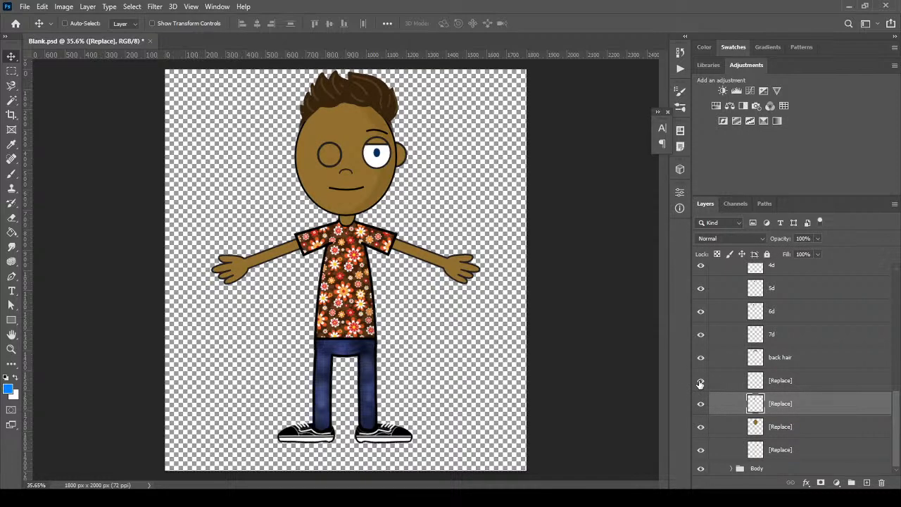
click(700, 381)
click(700, 380)
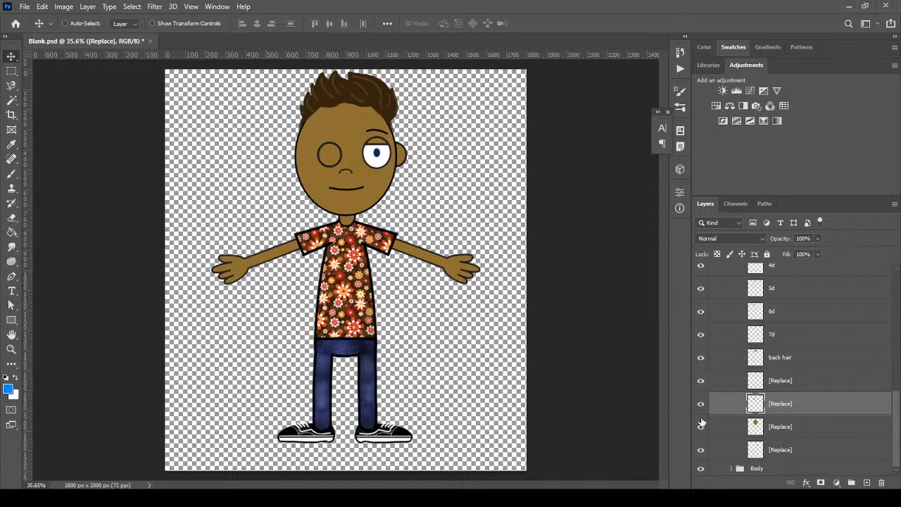
click(701, 449)
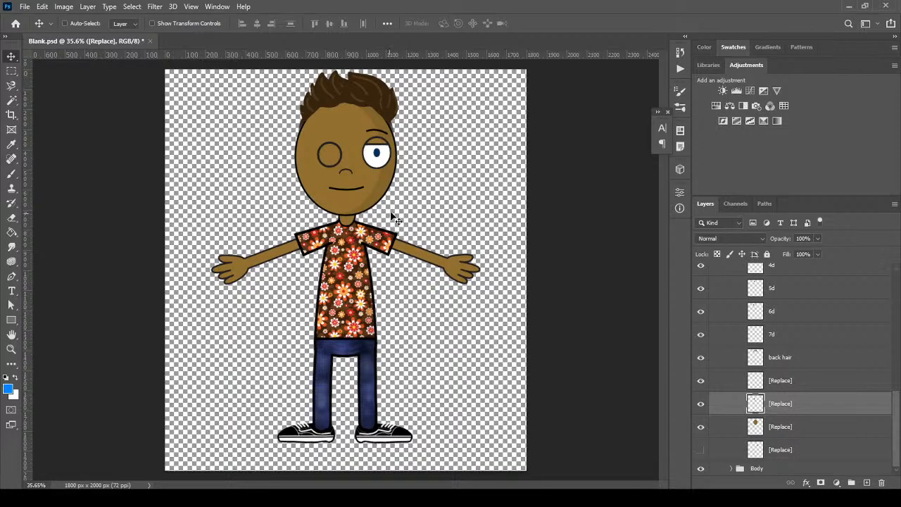
Erase the right half of the closed eye outline and collapse face background
click(11, 216)
mouse_move(344, 148)
mouse_down()
mouse_move(341, 141)
mouse_move(337, 165)
mouse_up()
click(12, 57)
drag(895, 414, 895, 344)
click(740, 375)
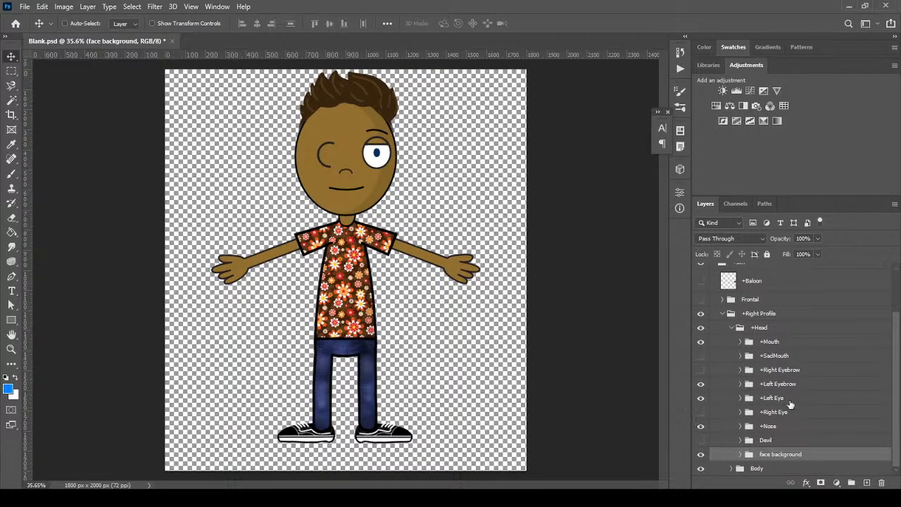
Show +SadMouth and shift the mouth, SadMouth, eyebrow, eye and nose groups right
click(701, 356)
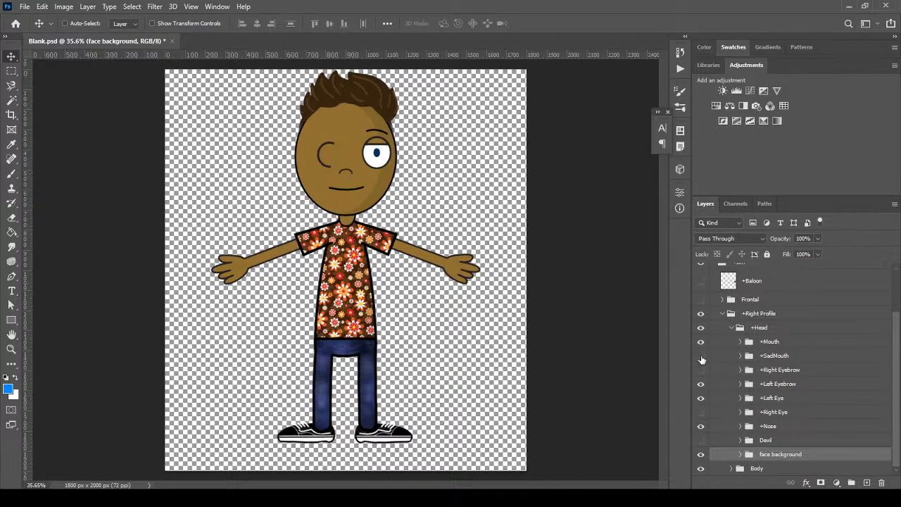
click(786, 343)
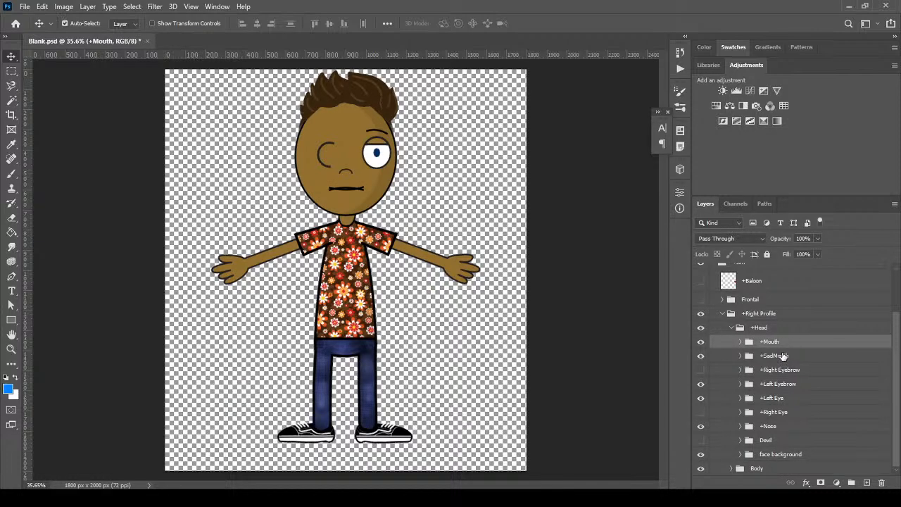
shift+click(782, 357)
ctrl+click(800, 386)
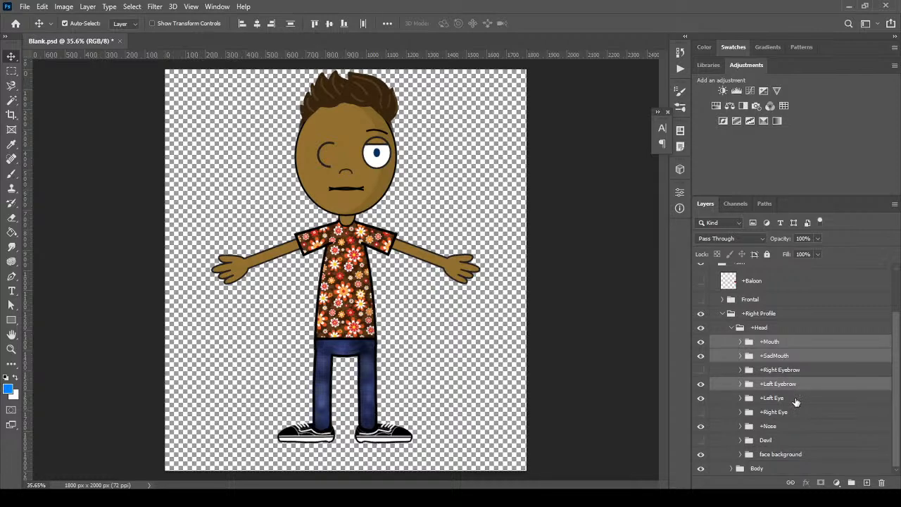
ctrl+click(795, 399)
ctrl+click(786, 427)
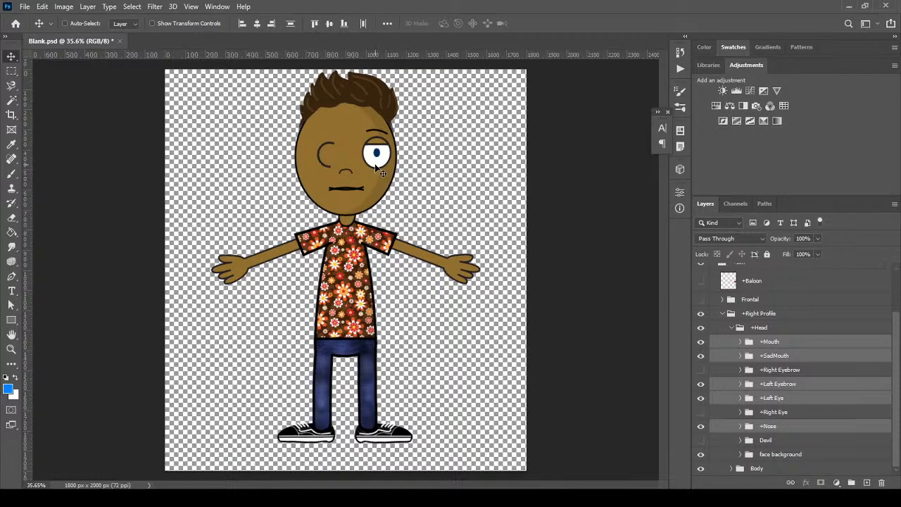
mouse_move(378, 165)
mouse_down()
mouse_move(391, 163)
mouse_move(381, 166)
mouse_up()
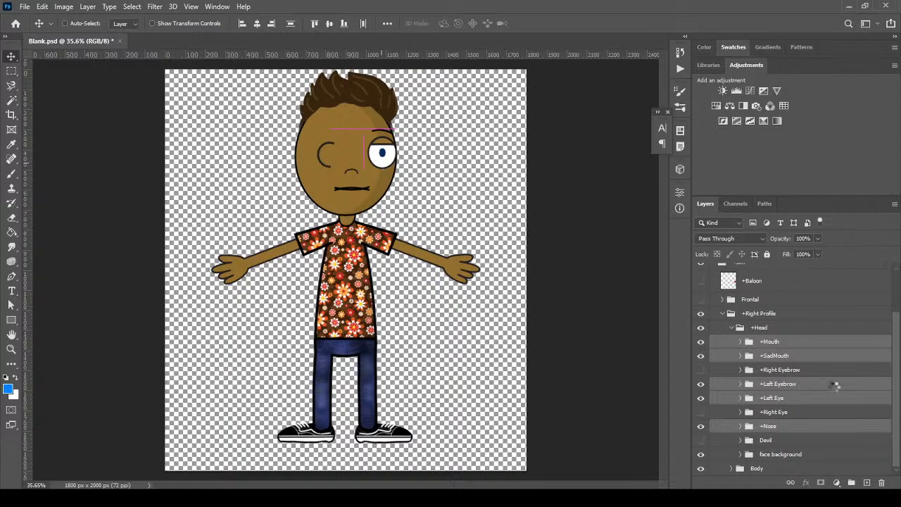
Move the nose and both mouths about 19 px right, dismissing a move error
shift+click(799, 400)
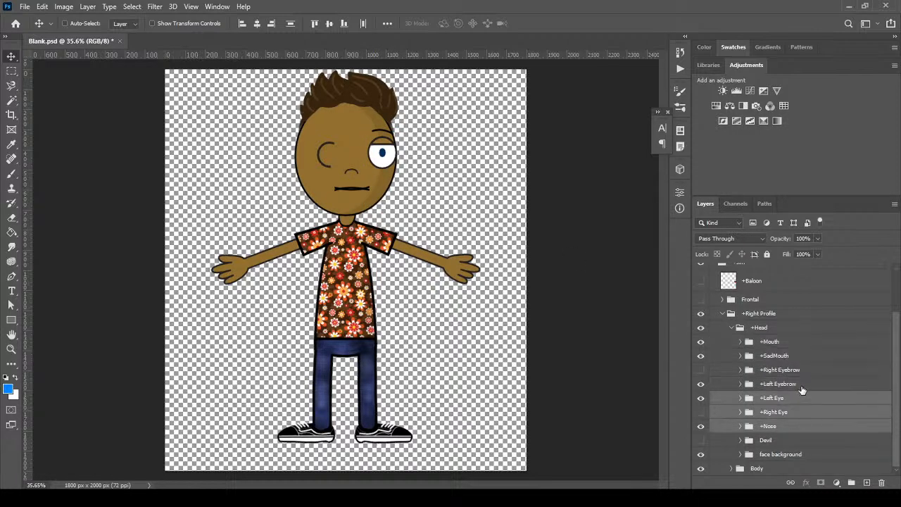
click(802, 428)
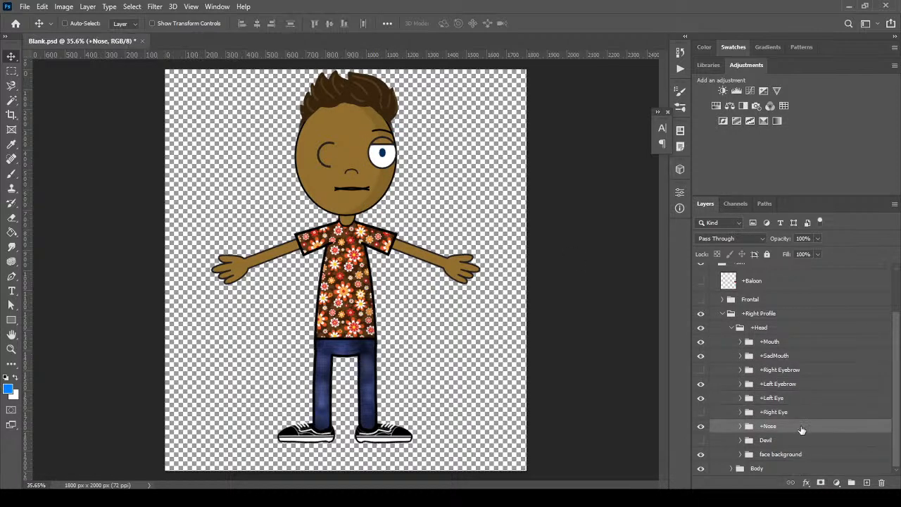
ctrl+click(795, 358)
ctrl+click(794, 344)
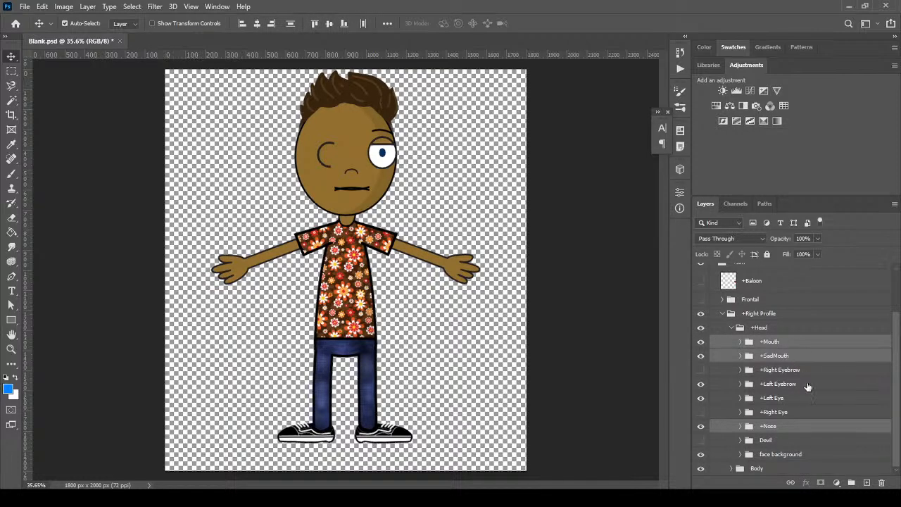
drag(371, 194, 392, 206)
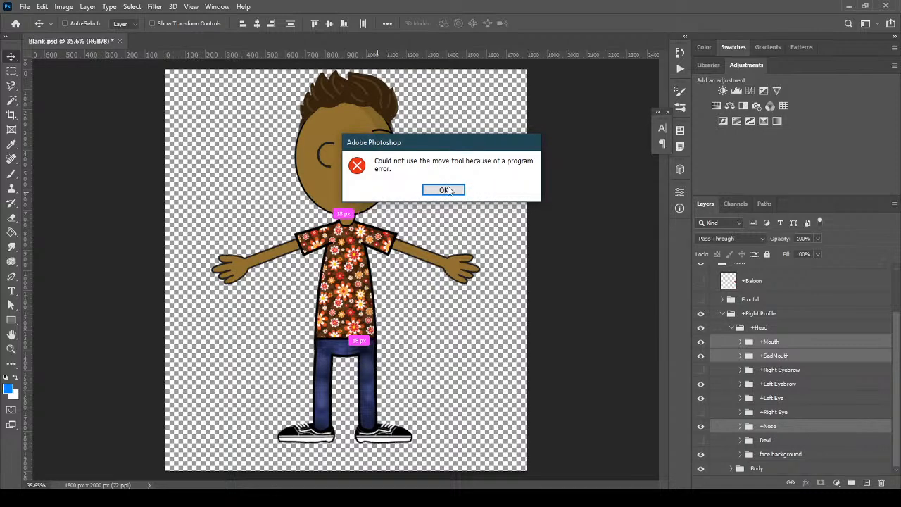
click(444, 191)
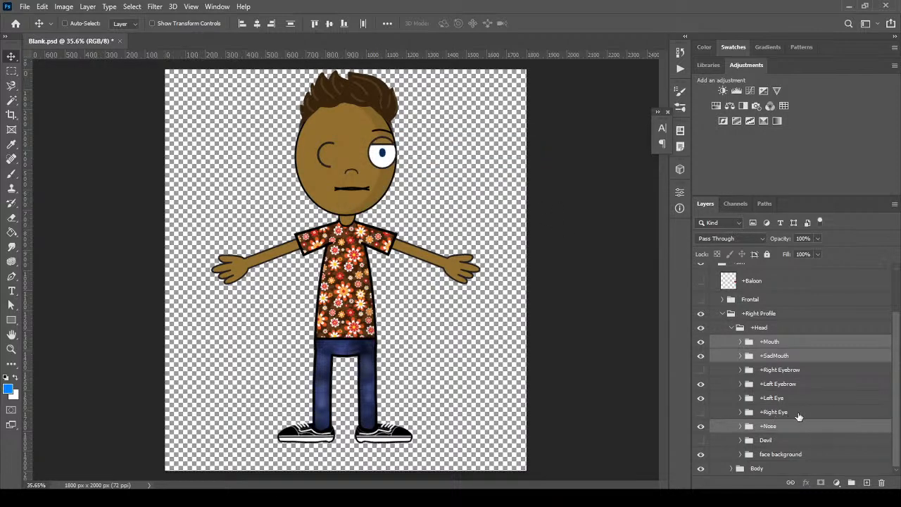
drag(341, 187, 355, 190)
Push the mouth further right and move +Nose toward the face's right edge
drag(365, 192, 381, 191)
click(794, 429)
drag(408, 169, 389, 181)
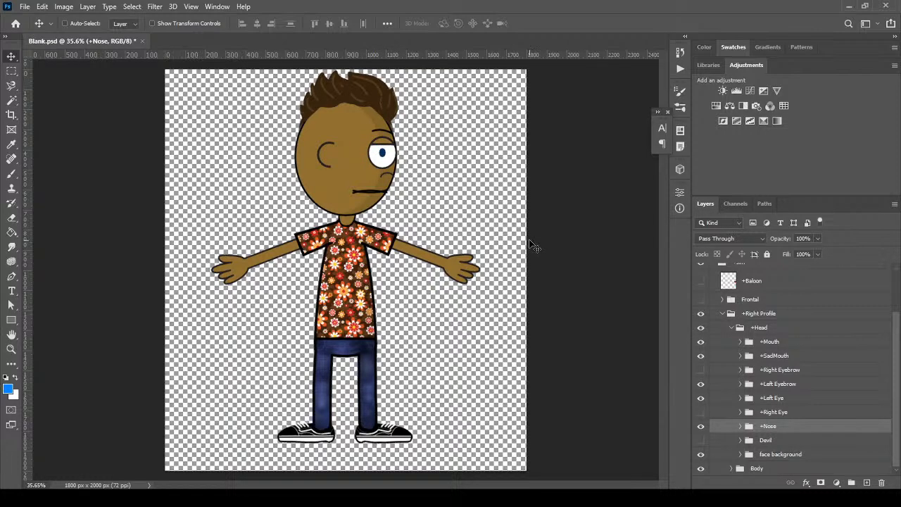
Free-transform the +Nose group to rotate it slightly and commit
key(ctrl+t)
drag(431, 197, 361, 210)
click(557, 24)
Select the nose's [Replace] layer and sample the brown skin colour with the Brush
click(740, 426)
click(815, 448)
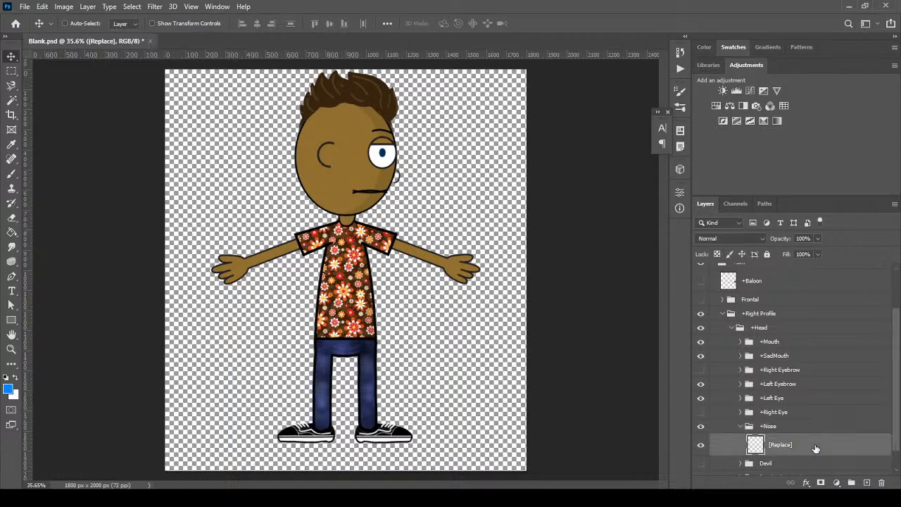
click(11, 174)
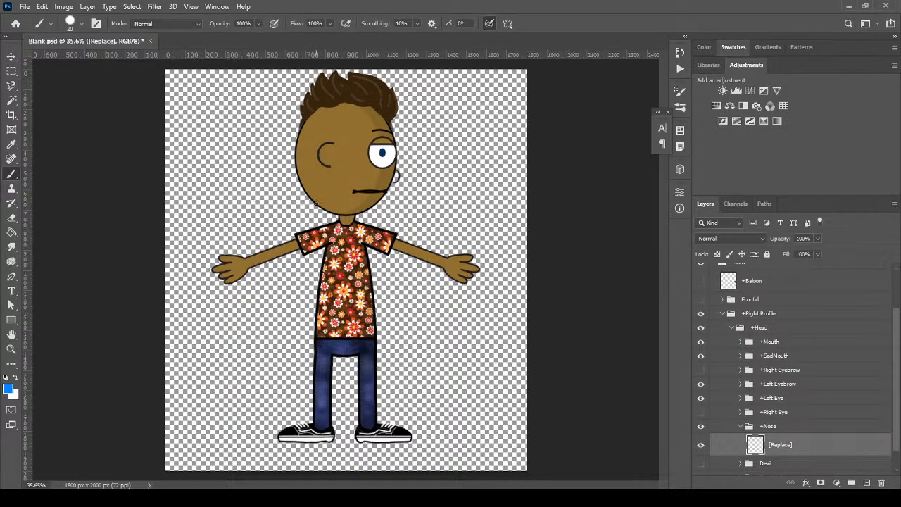
alt+click(345, 176)
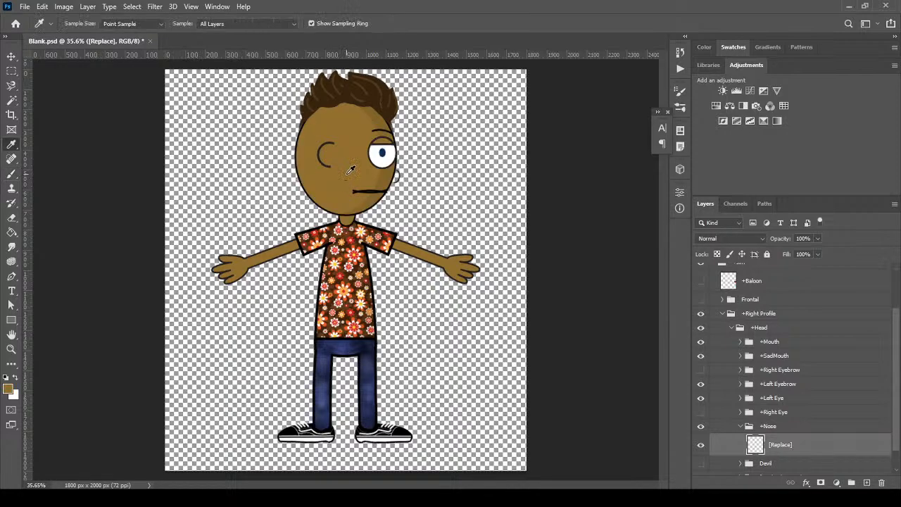
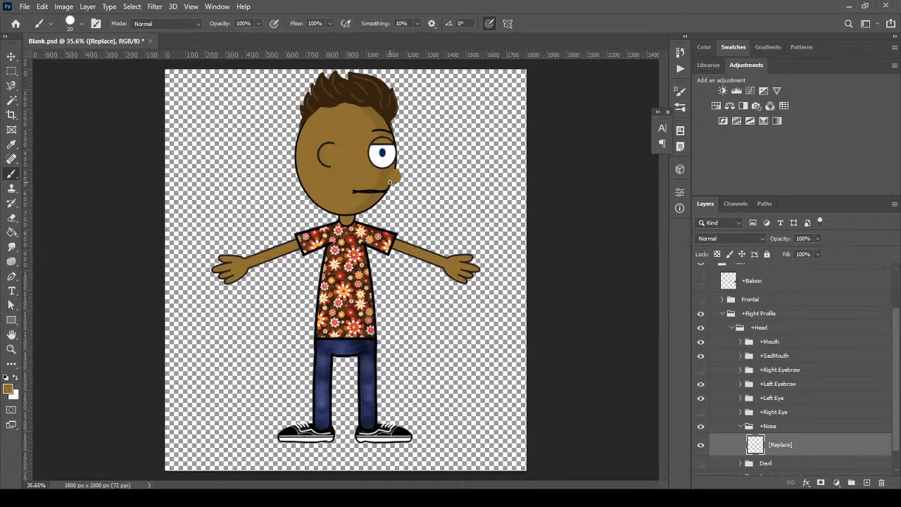
Zoom in and paint a darker sampled skin shade over the nose's lower left
scroll(393, 181, up, 5)
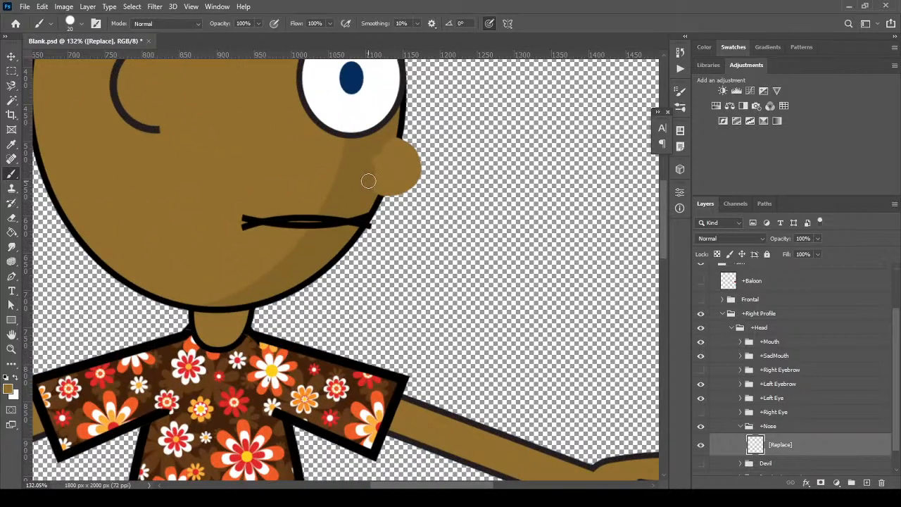
alt+click(363, 171)
mouse_move(386, 176)
mouse_down()
mouse_move(378, 187)
mouse_move(411, 181)
mouse_move(417, 161)
mouse_move(399, 146)
mouse_move(379, 169)
mouse_up()
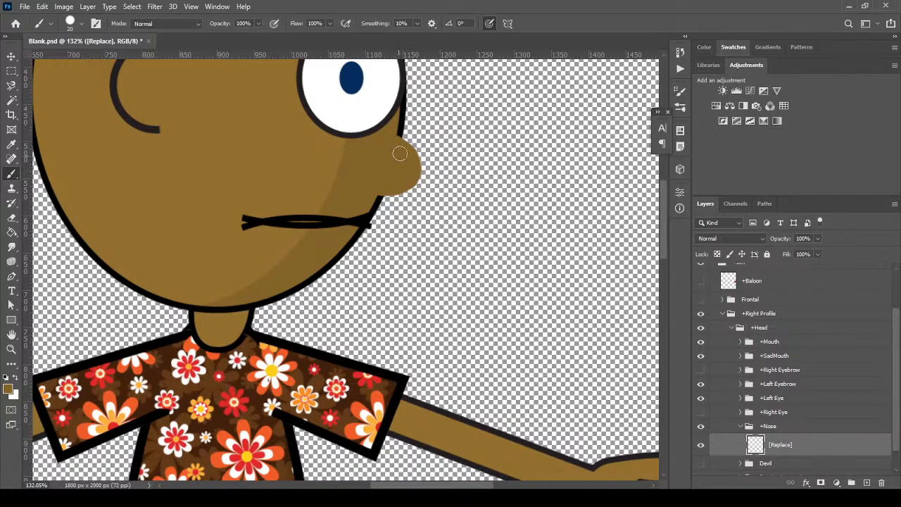
Trace a thin black outline along the nose's right edge with a smaller brush
alt+click(401, 134)
key(bracketleft)
mouse_move(401, 138)
mouse_down()
mouse_move(423, 174)
mouse_move(412, 188)
mouse_move(381, 192)
mouse_up()
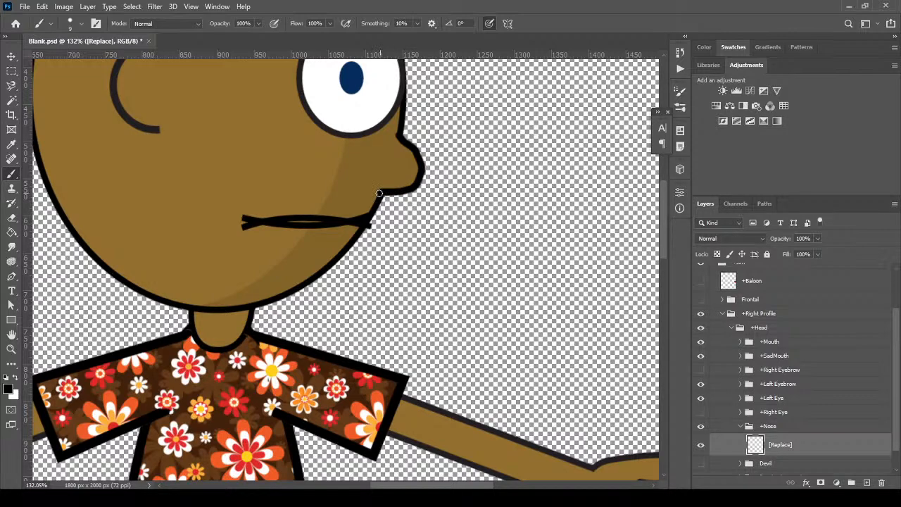
scroll(297, 205, down, 6)
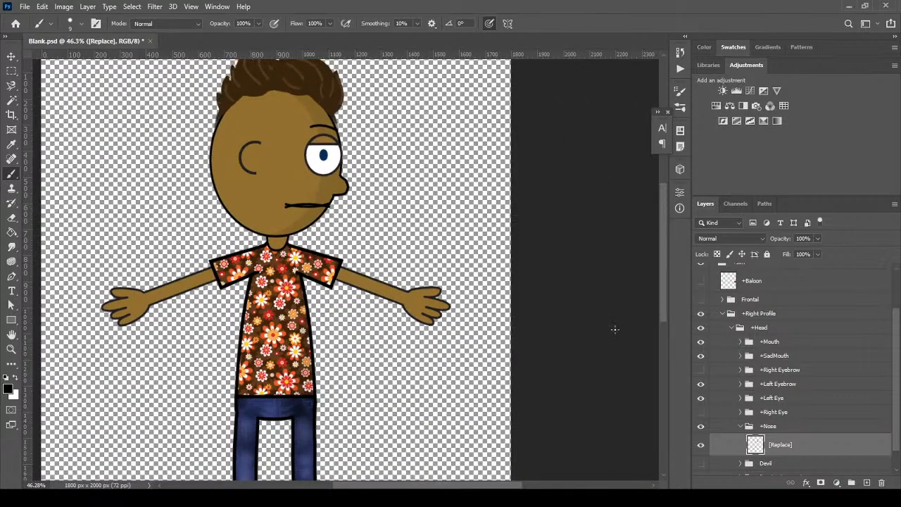
Hide the +SadMouth layer so the profile smiles, and collapse the +Nose and +Head groups
click(739, 426)
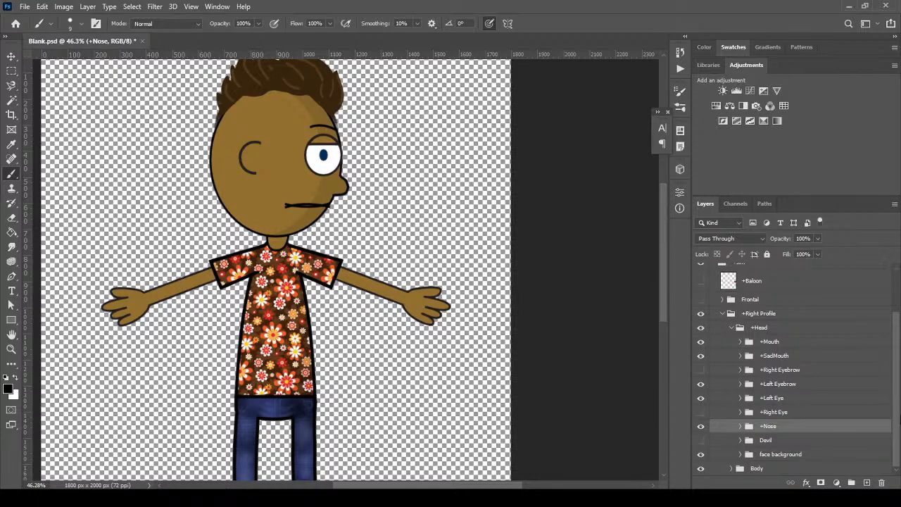
click(701, 356)
click(730, 329)
click(809, 385)
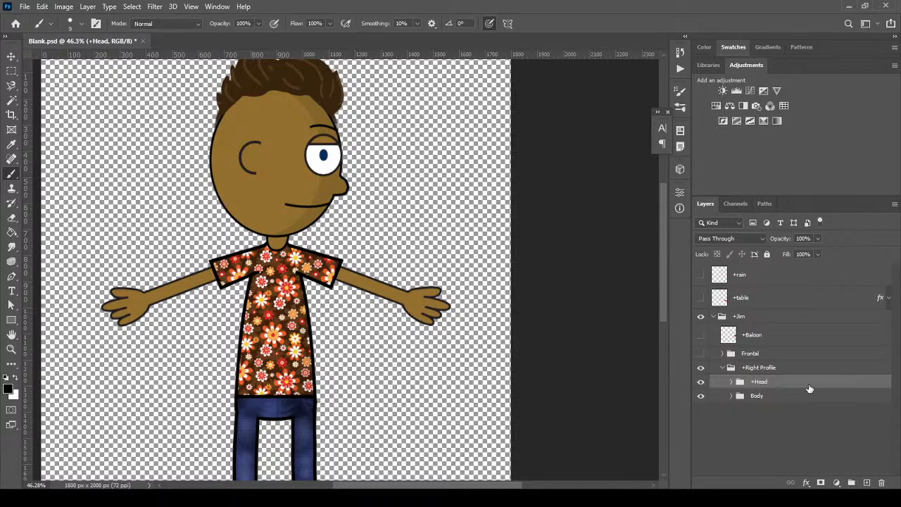
Expand the Body group to reveal its arm, torso and leg groups
drag(382, 165, 415, 206)
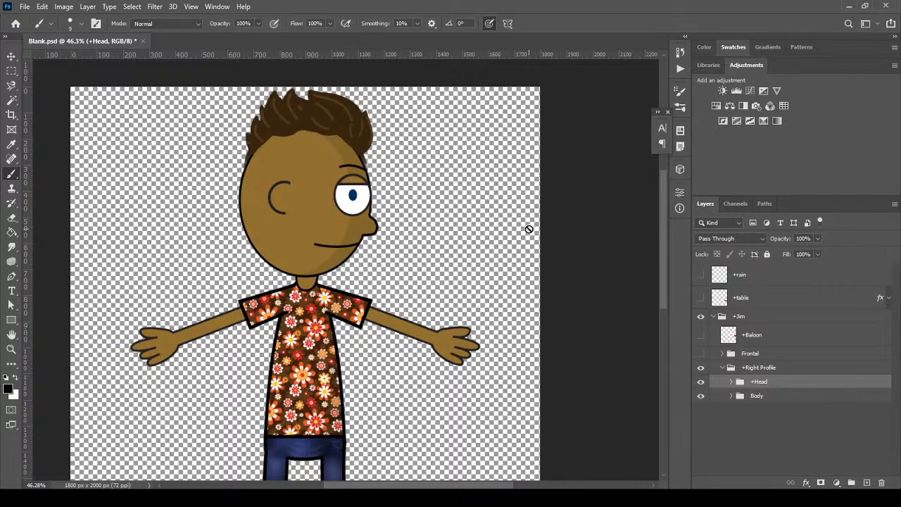
click(755, 397)
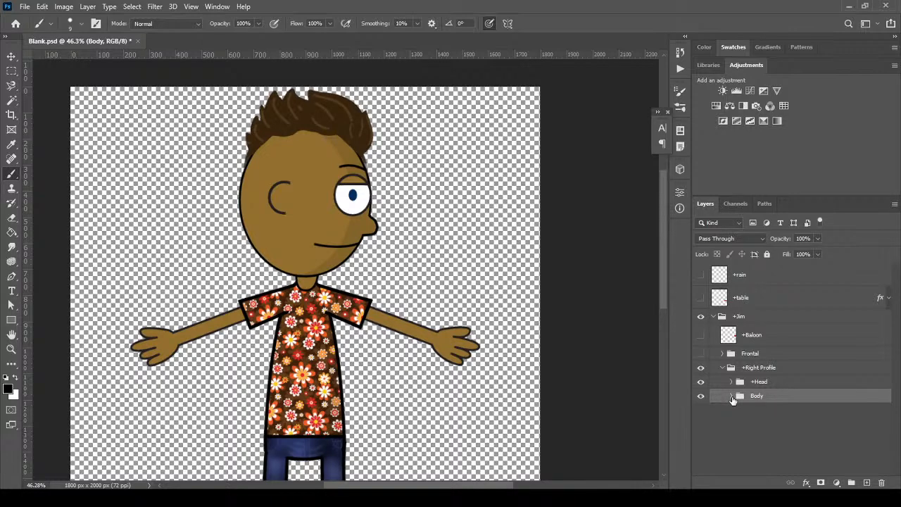
click(731, 396)
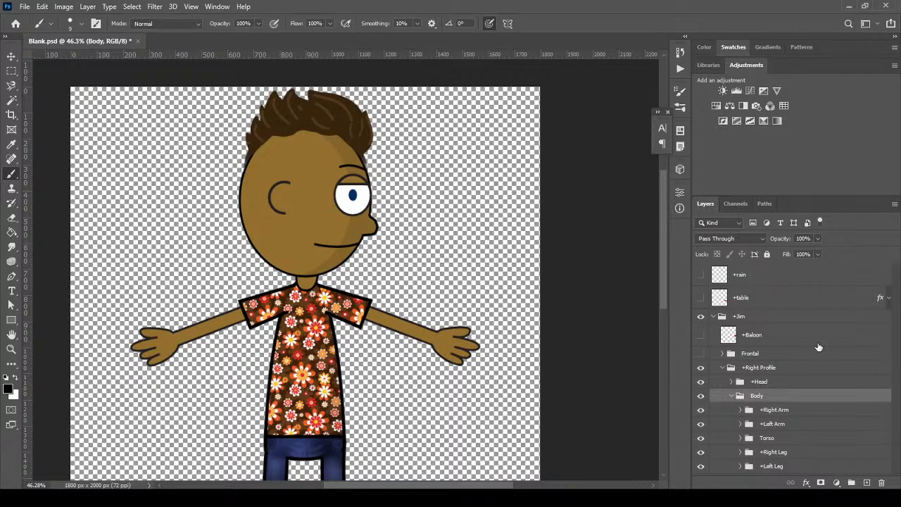
scroll(405, 323, down, 1)
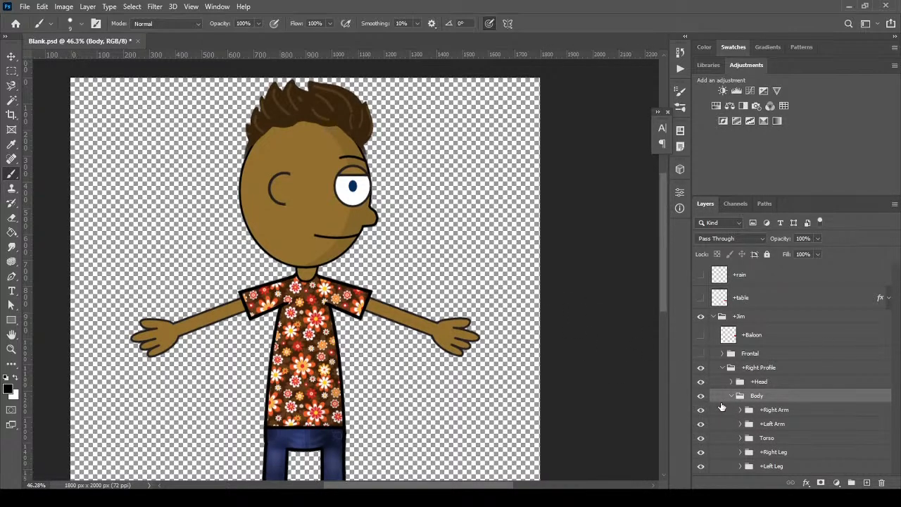
scroll(485, 282, down, 5)
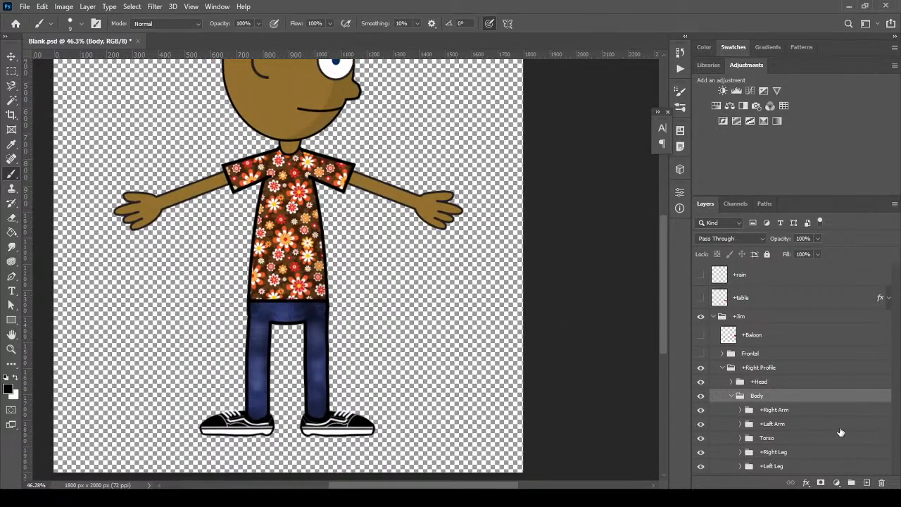
Identify the two leg groups by toggling visibility, then shift the +Left Leg slightly left
click(797, 468)
click(702, 469)
click(701, 469)
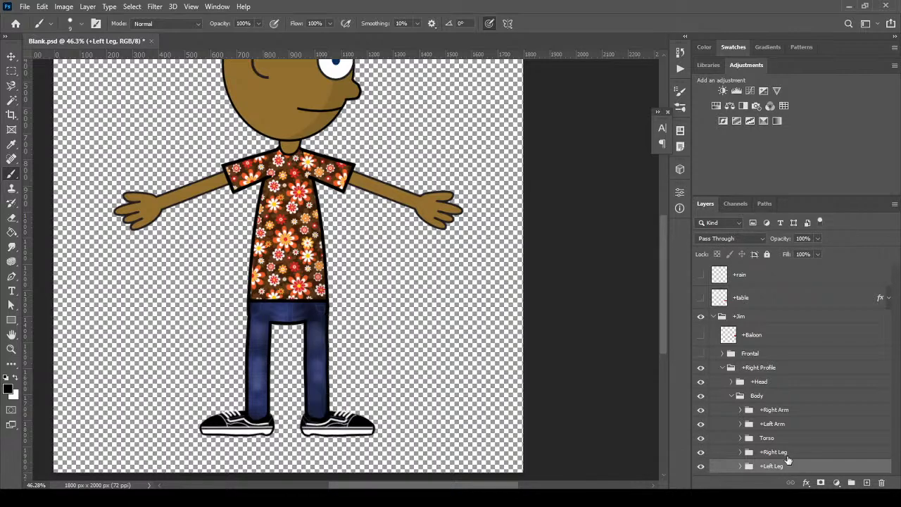
click(802, 456)
click(701, 453)
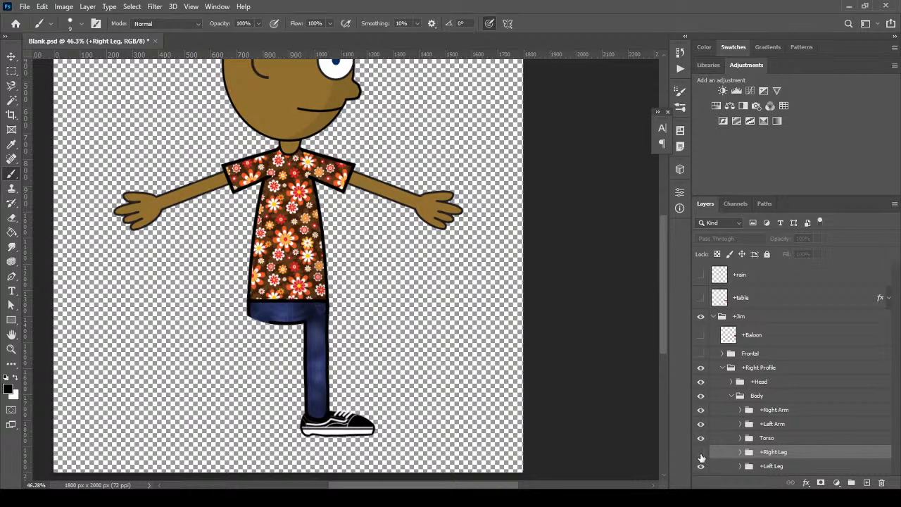
click(765, 468)
click(700, 453)
click(700, 453)
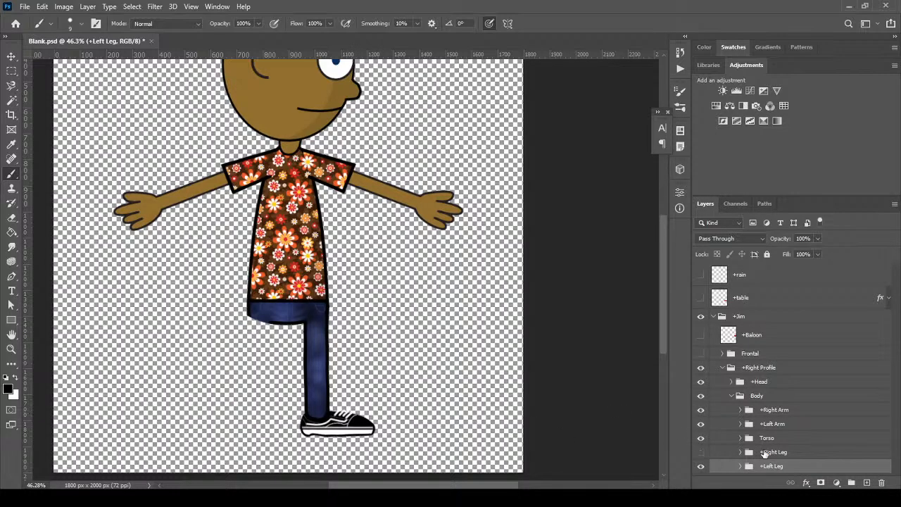
click(752, 450)
click(12, 56)
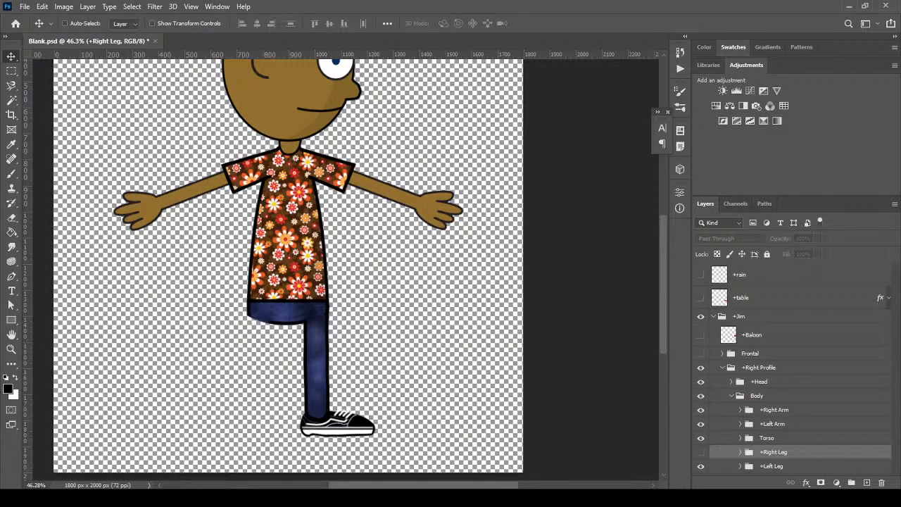
click(803, 466)
mouse_move(326, 357)
mouse_down()
mouse_move(301, 355)
mouse_move(310, 358)
mouse_up()
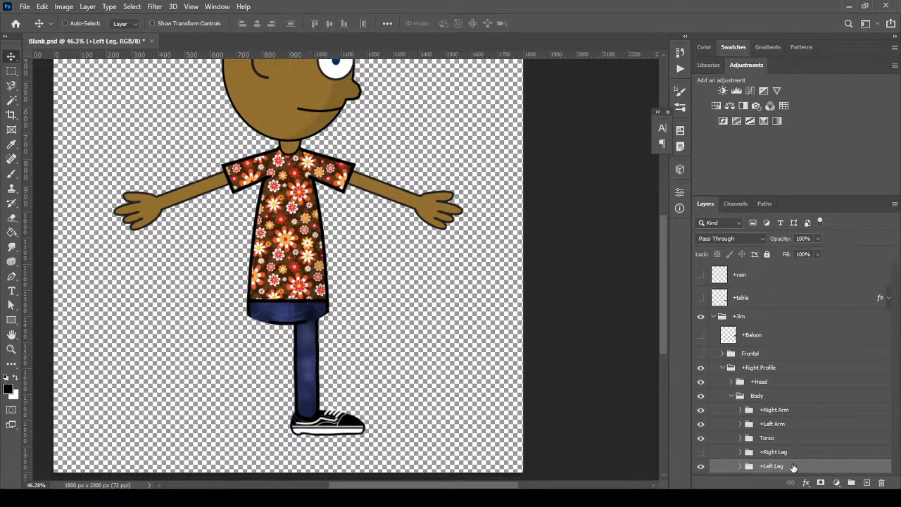
Flip the +Right Leg horizontally and place it beside the left leg
click(787, 454)
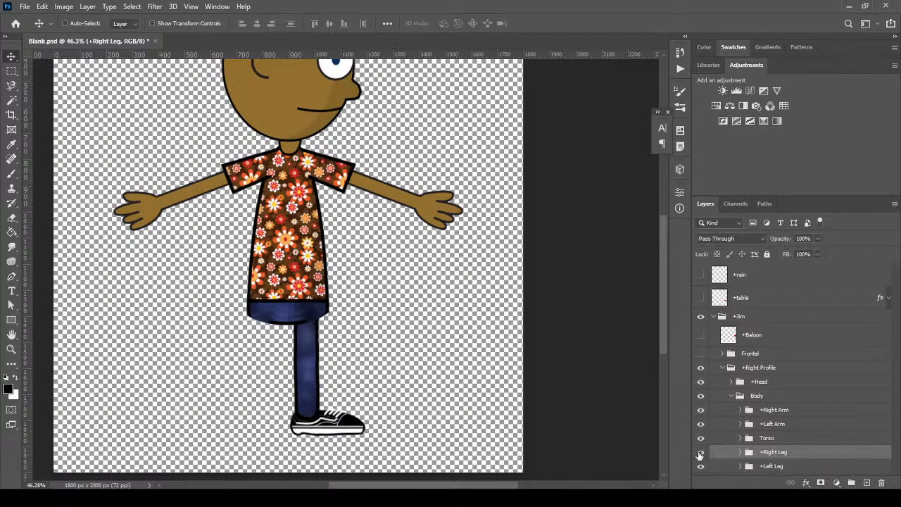
click(700, 451)
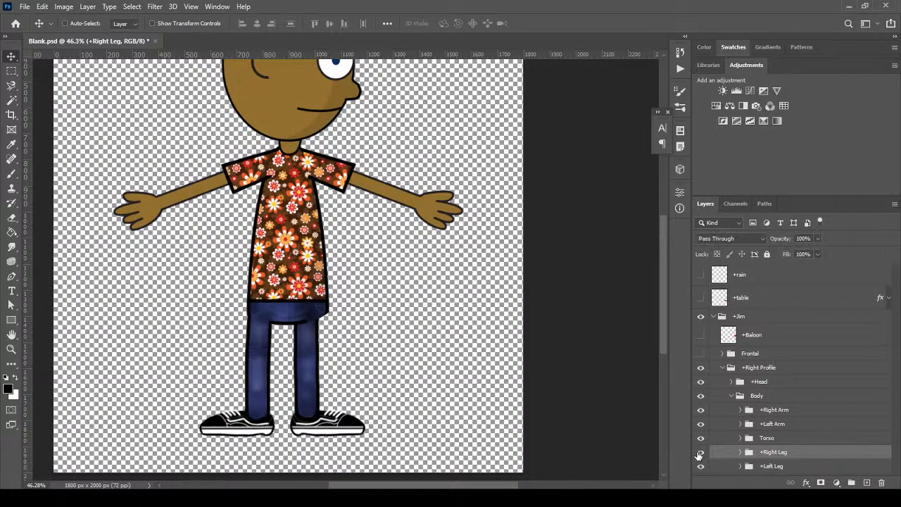
click(42, 6)
mouse_move(102, 266)
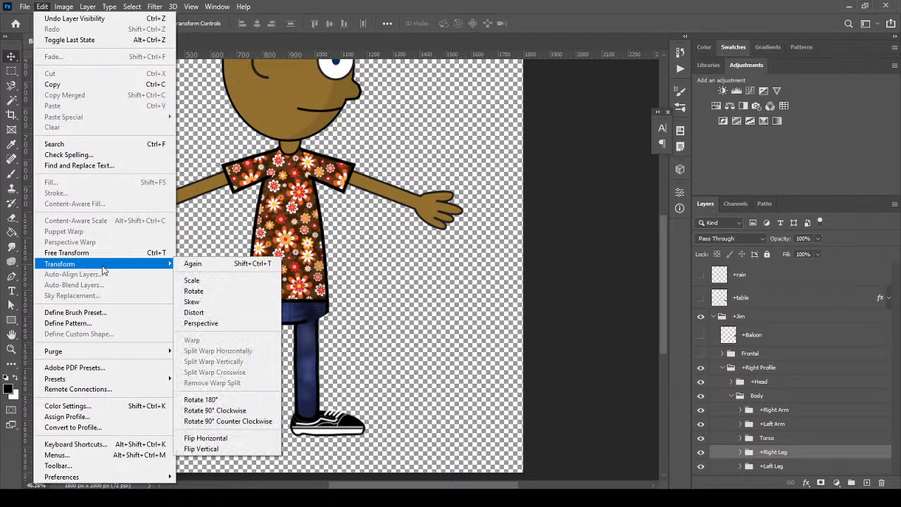
click(231, 438)
drag(241, 390, 287, 383)
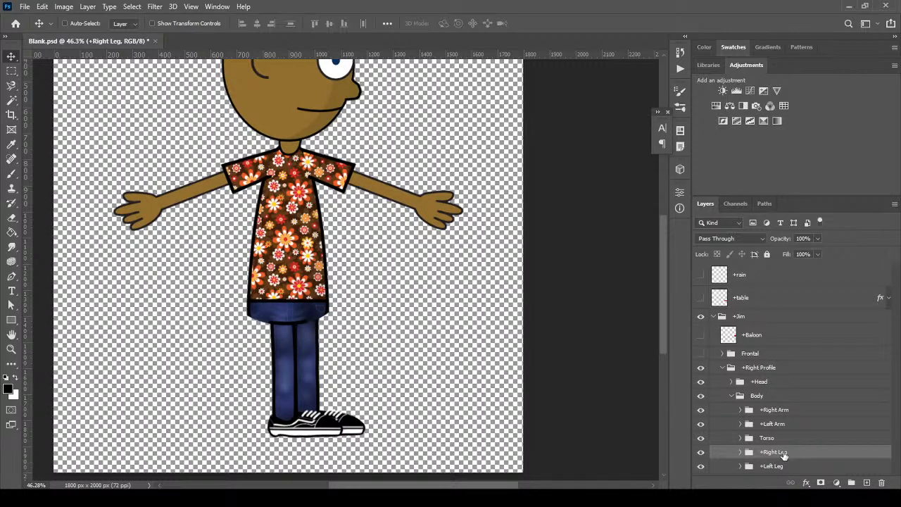
scroll(779, 444, down, 1)
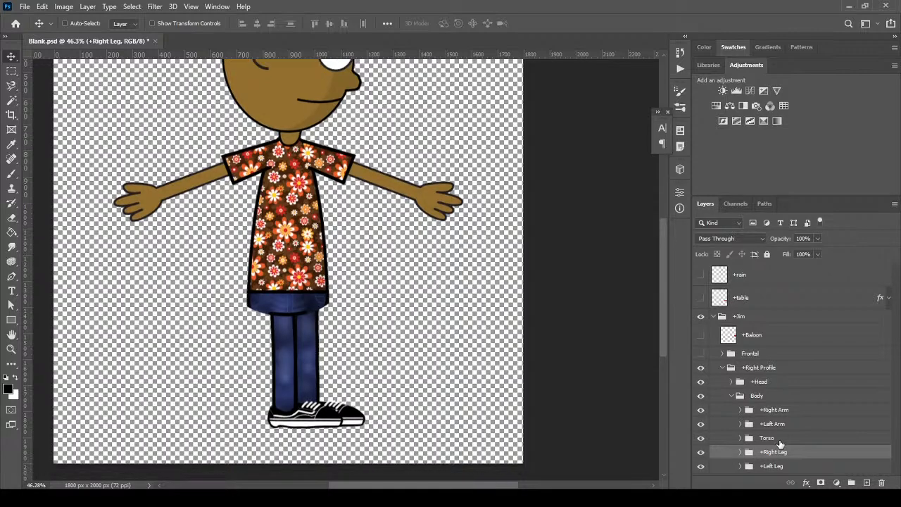
scroll(780, 444, up, 1)
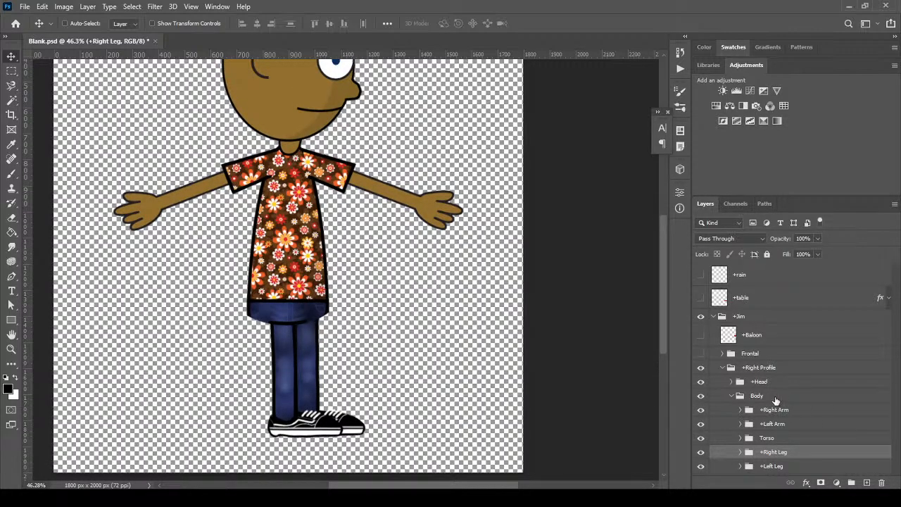
Expand the Torso group and locate the Layer 8 copy waist artwork
click(740, 438)
scroll(780, 443, down, 3)
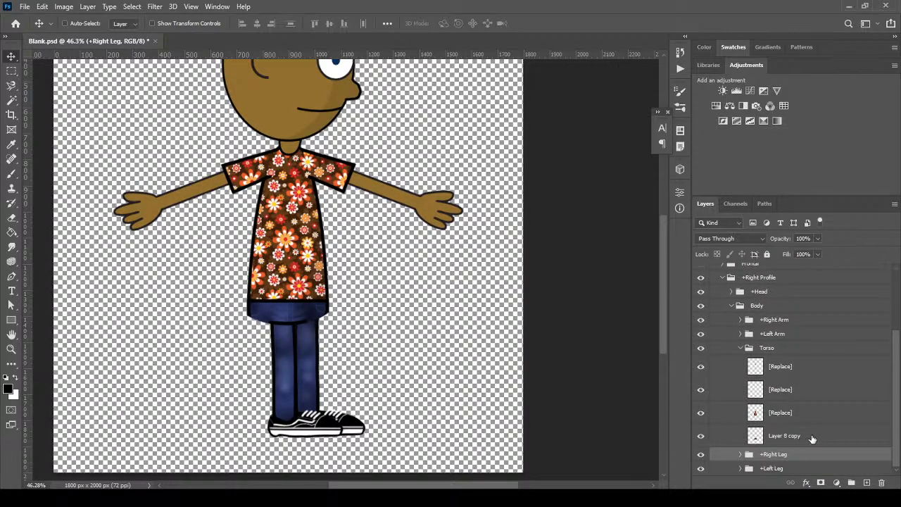
click(799, 436)
click(701, 437)
click(701, 438)
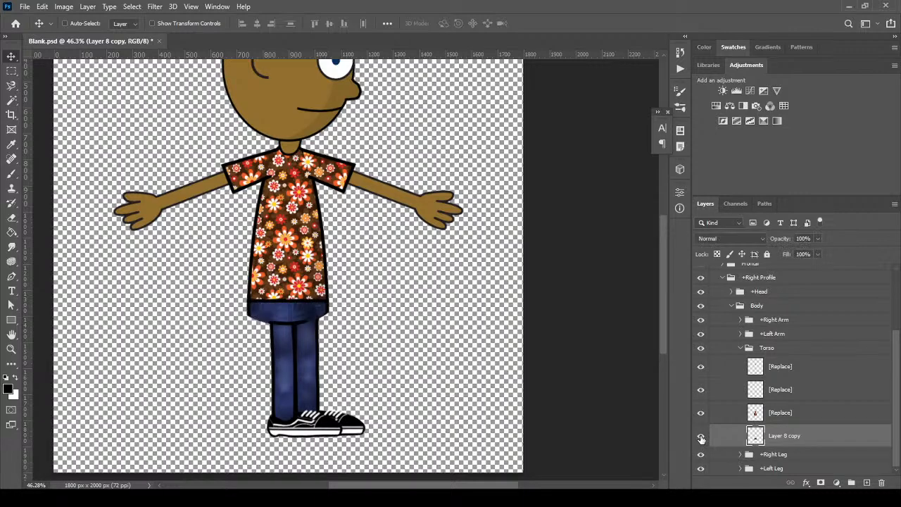
Distort Layer 8 copy's corners so the shirt hem and jeans top fit the legs
click(40, 7)
mouse_move(127, 260)
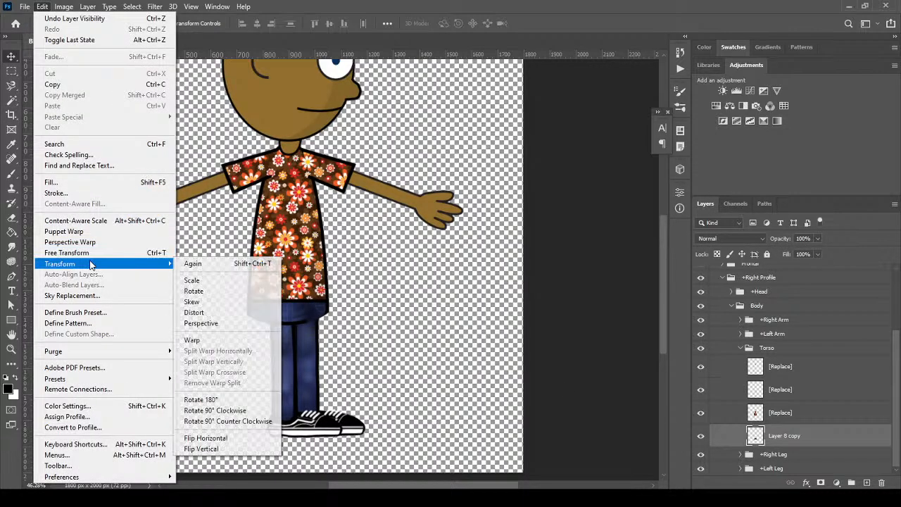
click(240, 312)
drag(246, 325, 268, 328)
mouse_move(248, 290)
mouse_down()
mouse_move(224, 286)
mouse_move(242, 286)
mouse_up()
drag(327, 328, 336, 280)
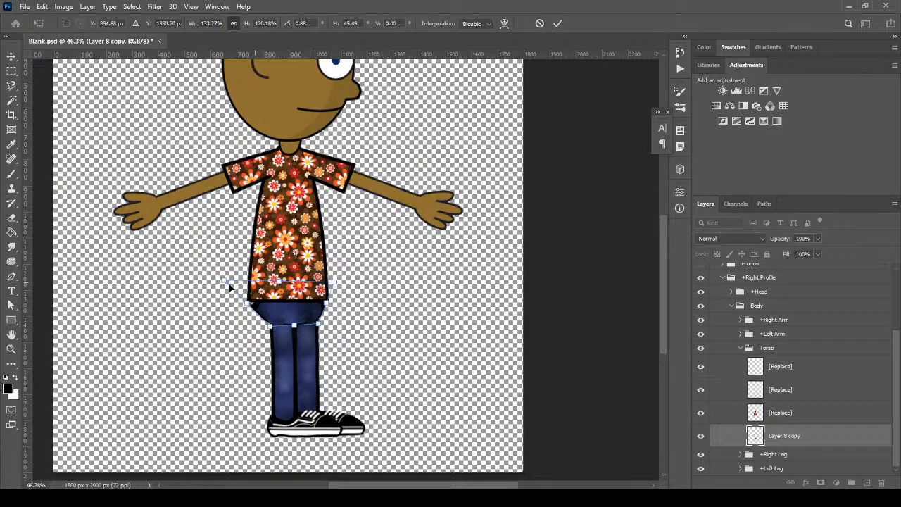
drag(225, 284, 221, 271)
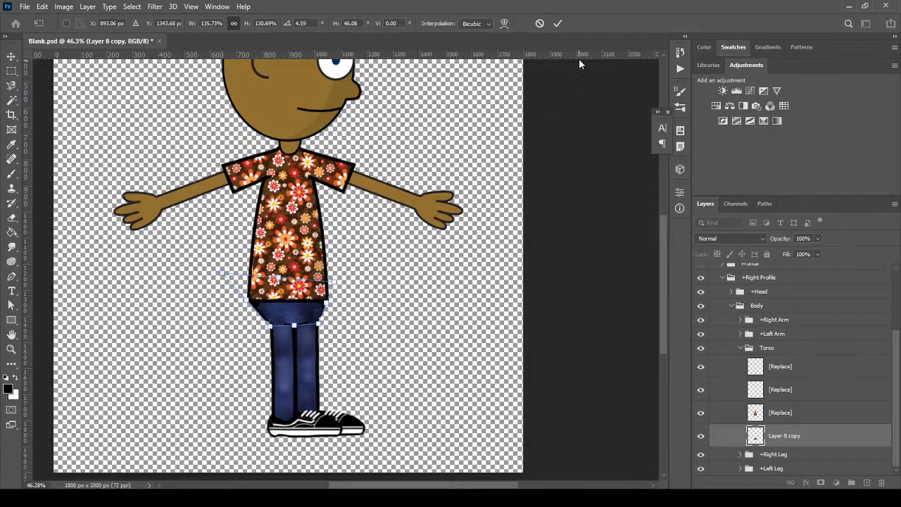
click(557, 24)
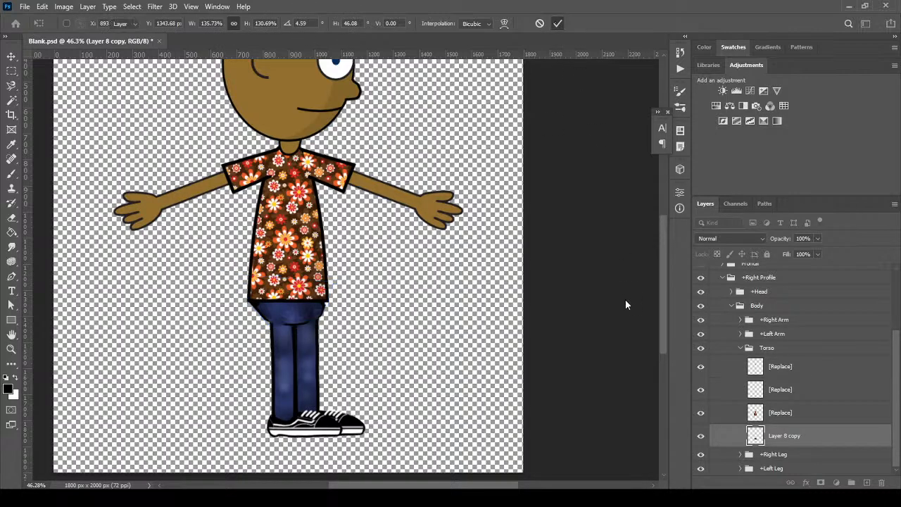
click(739, 348)
click(793, 468)
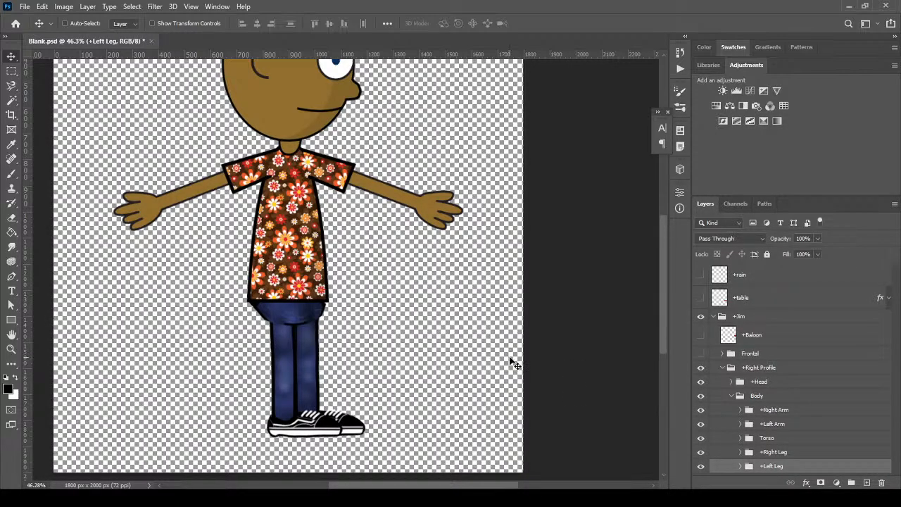
Nudge the legs with Shift+arrow keys, moving the +Right Leg slightly left
key(shift+Left)
key(shift+Down)
key(shift+Down)
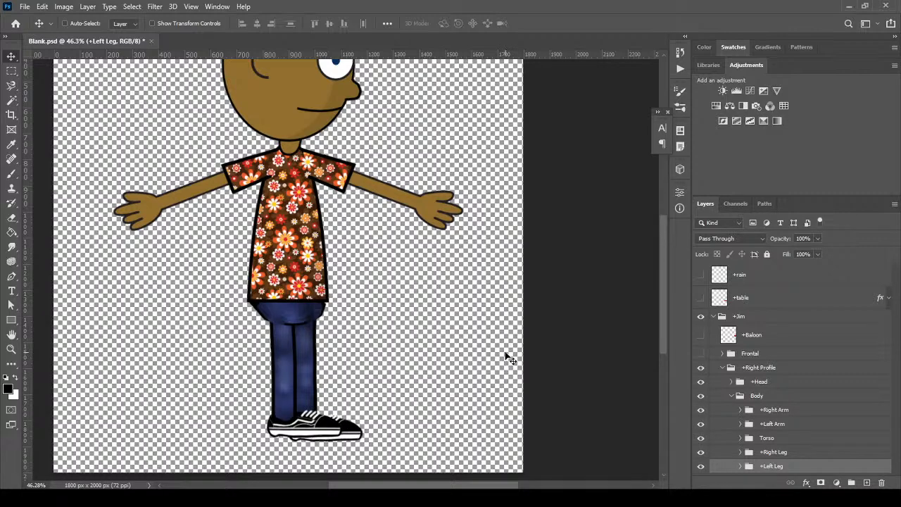
key(shift+Up)
key(shift+Right)
key(shift+Right)
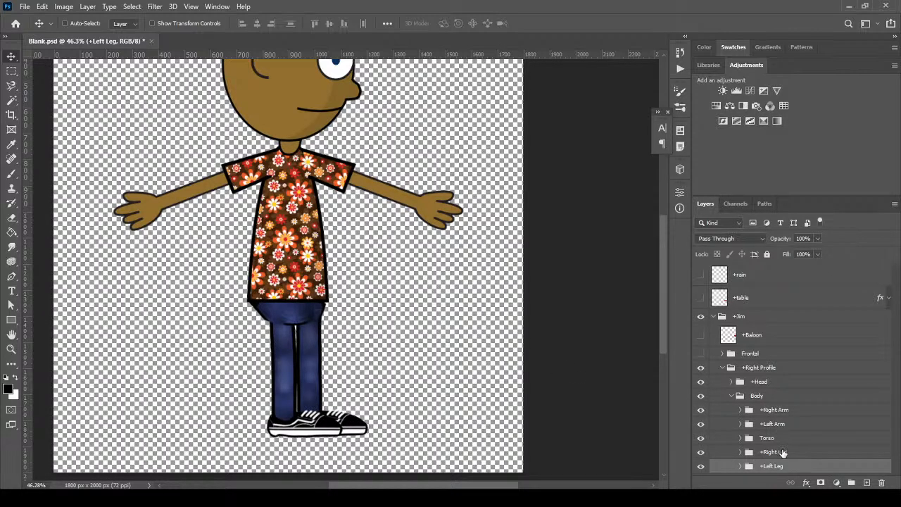
click(781, 451)
key(shift+Left)
key(shift+Left)
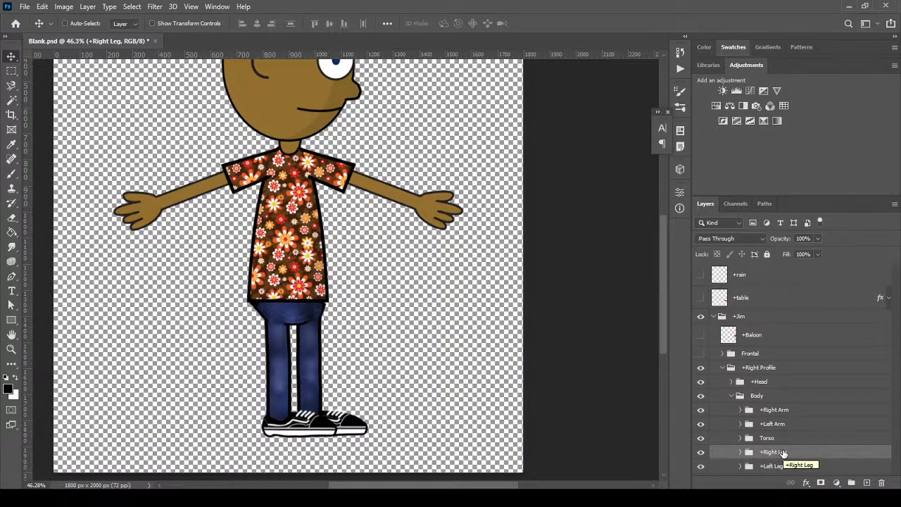
Move the +Left Arm group below the Torso in the layer stack
click(732, 397)
click(732, 396)
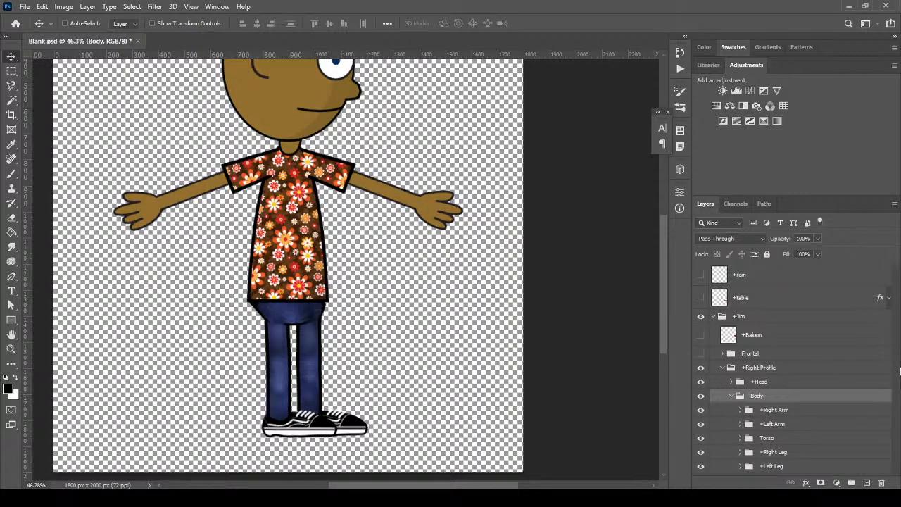
scroll(808, 381, down, 1)
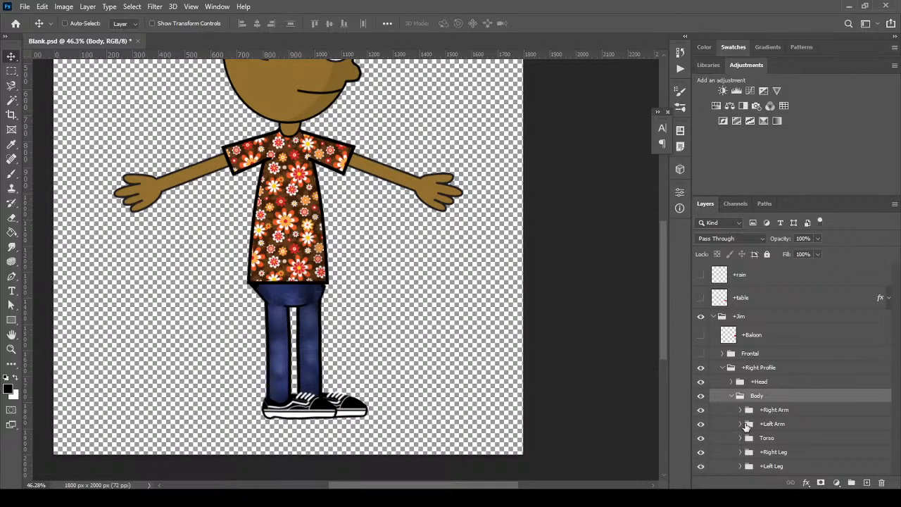
click(700, 424)
click(701, 424)
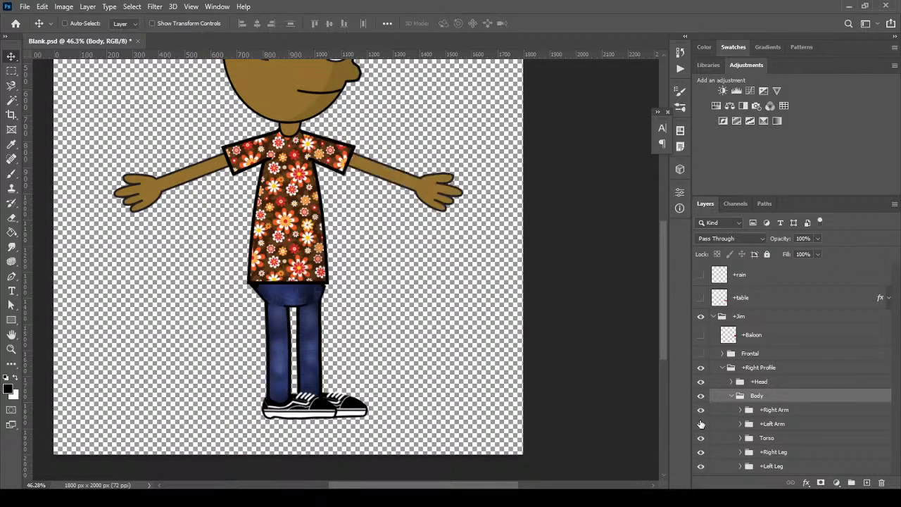
click(819, 427)
drag(819, 432, 816, 445)
drag(326, 178, 306, 209)
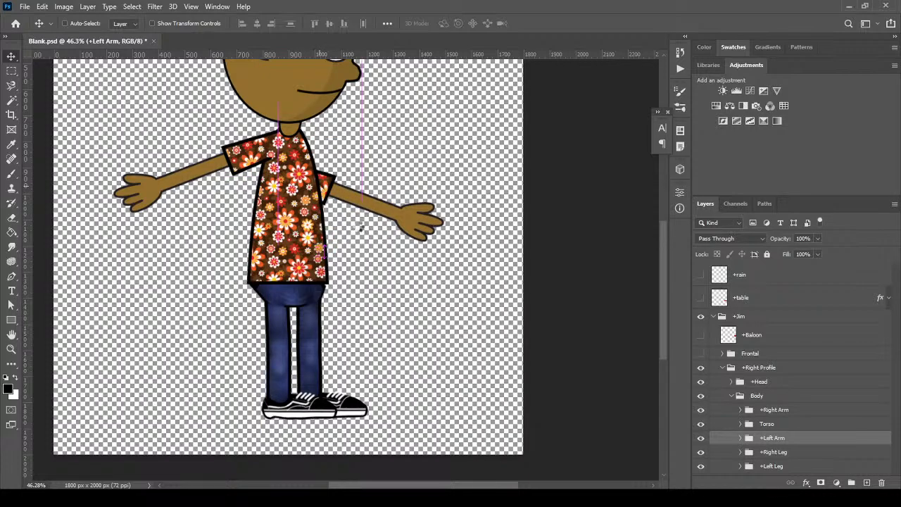
Rotate the left arm about 58° down so it hangs beside the torso
key(ctrl+t)
drag(412, 255, 352, 328)
drag(361, 160, 299, 190)
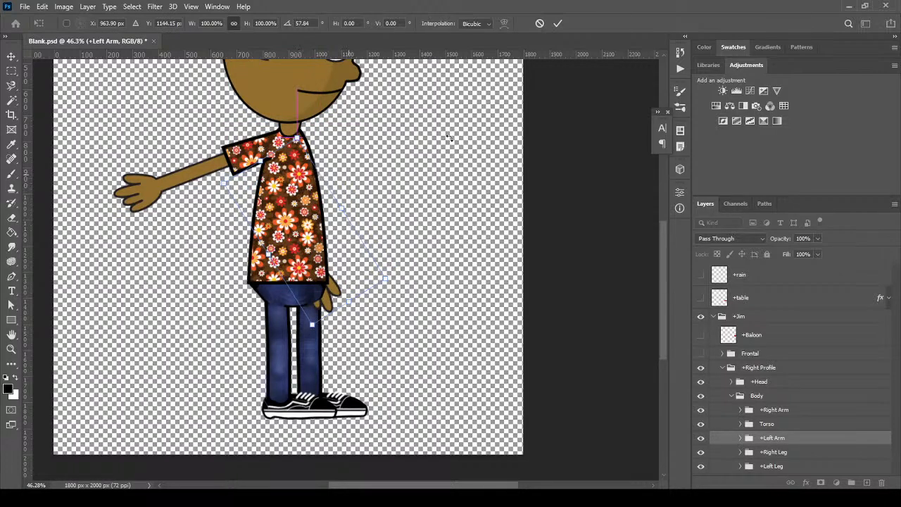
click(557, 25)
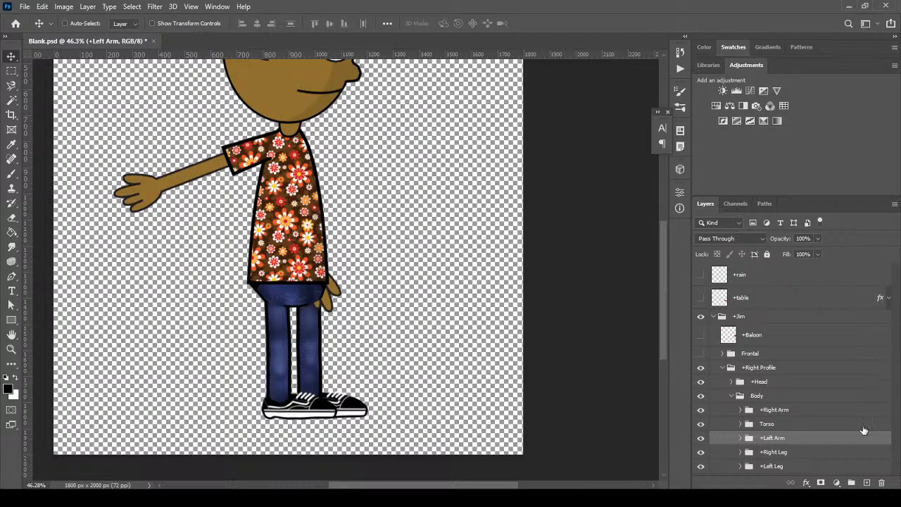
click(740, 423)
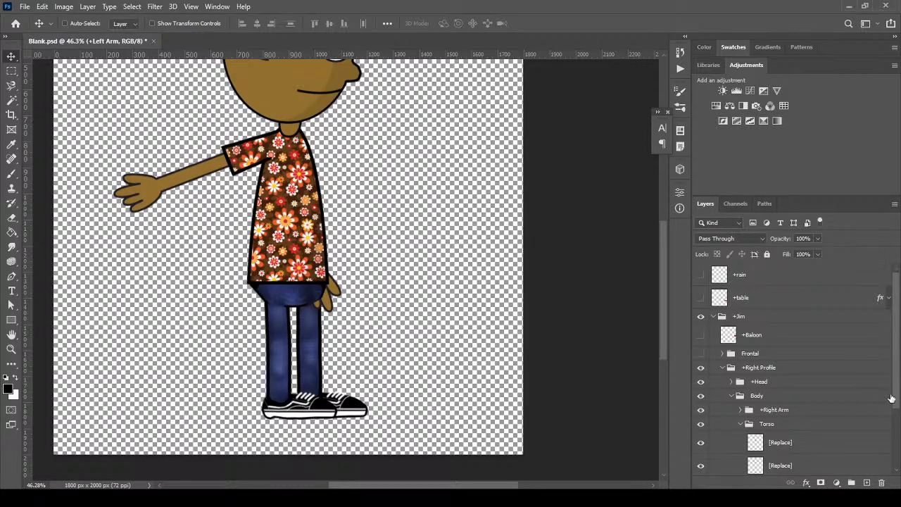
drag(893, 394, 896, 441)
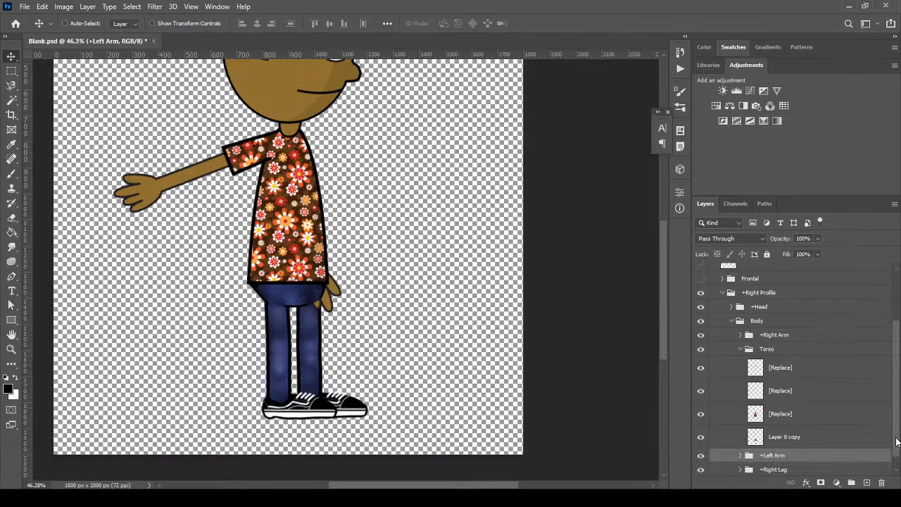
click(817, 437)
scroll(897, 418, down, 1)
drag(789, 423, 796, 452)
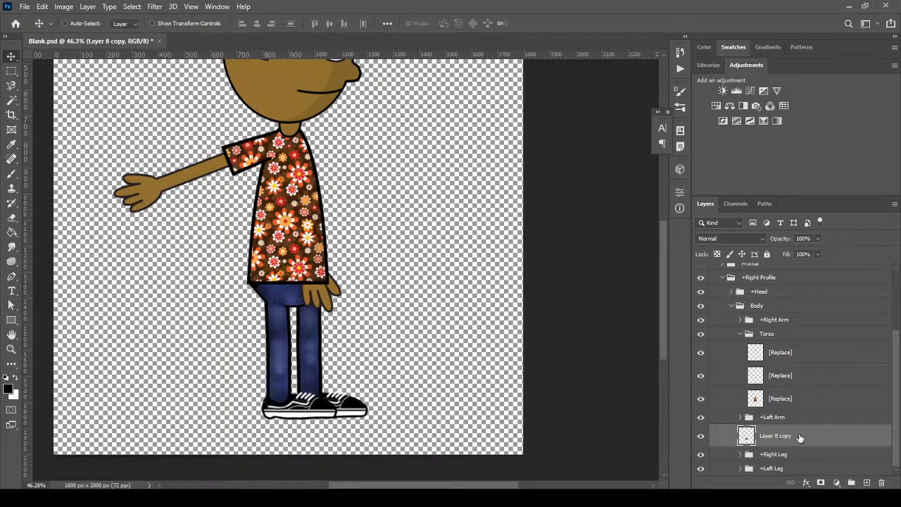
drag(799, 438, 802, 412)
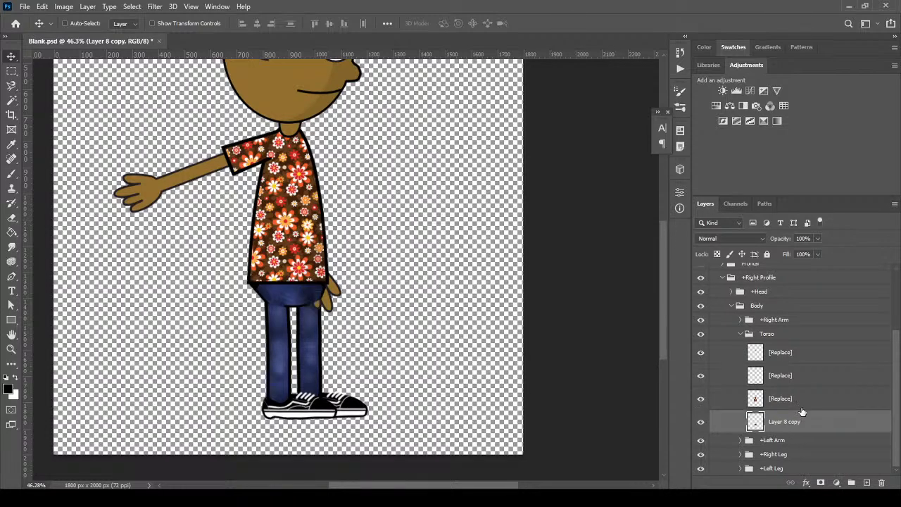
key(ctrl+z)
key(ctrl+z)
click(740, 333)
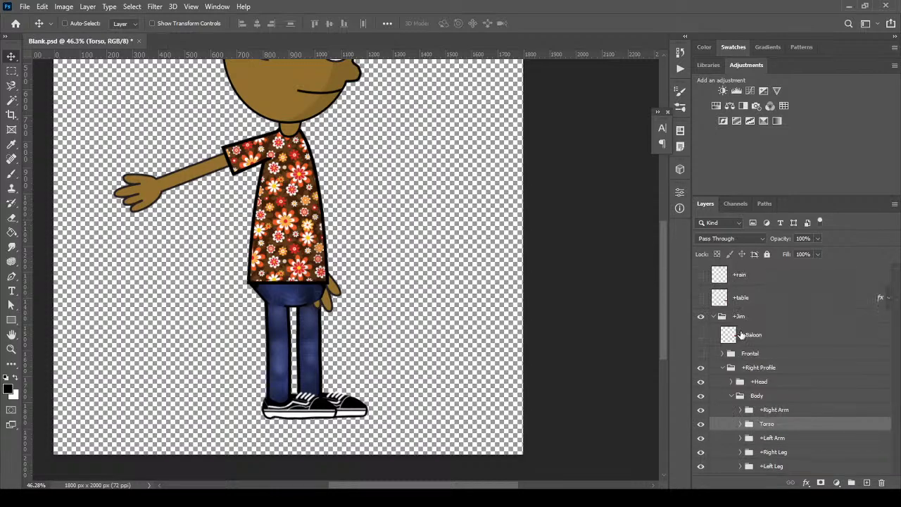
Place +Left Arm at the bottom of the Body group, below both legs, then select +Right Arm
click(813, 412)
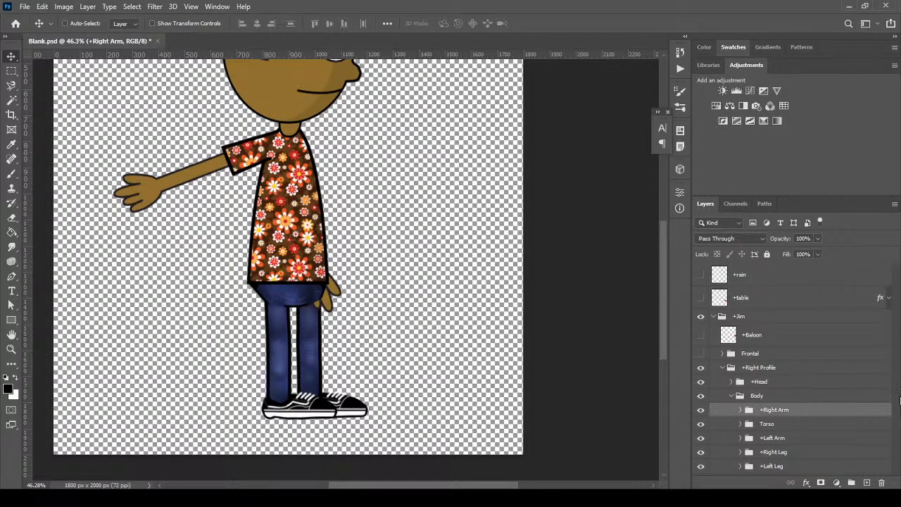
drag(781, 413, 772, 473)
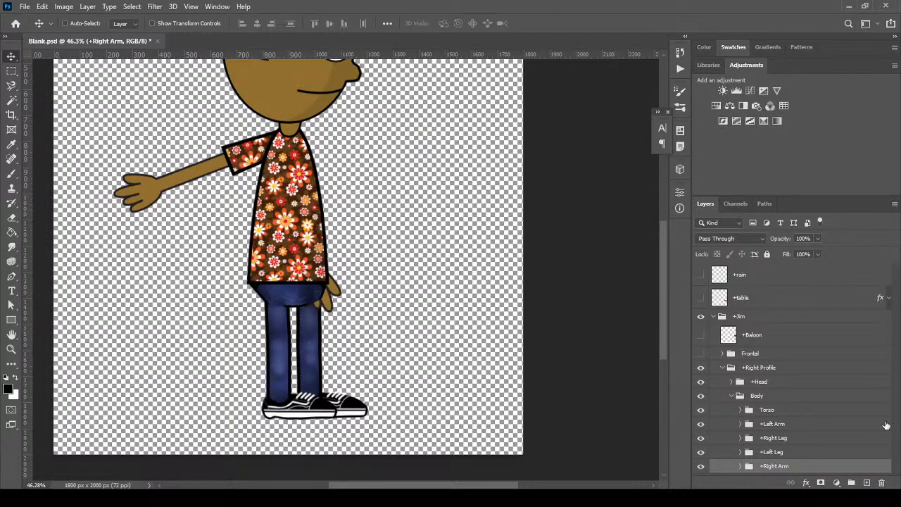
key(ctrl+shift+bracketright)
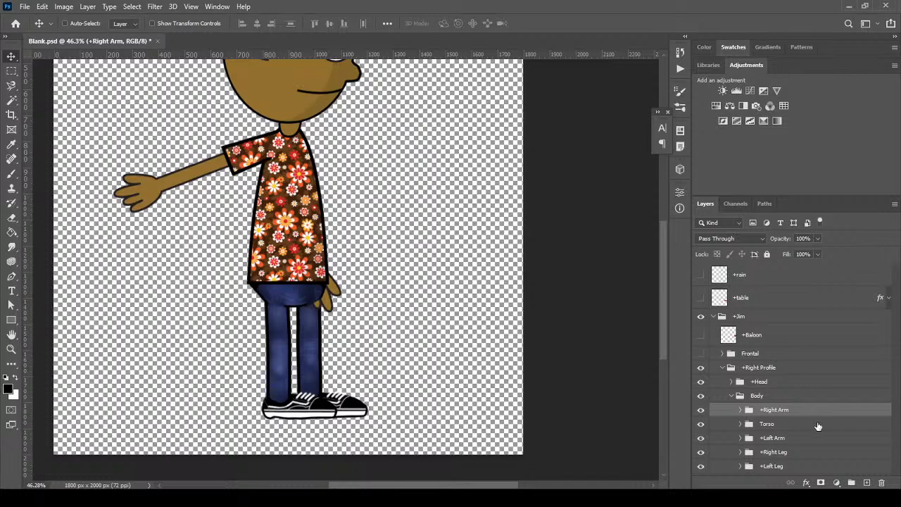
drag(795, 437, 786, 472)
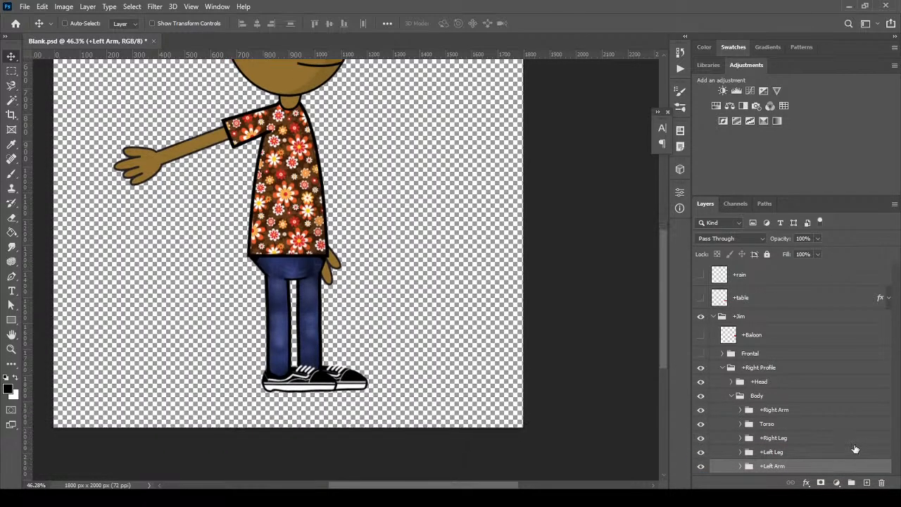
scroll(824, 432, up, 3)
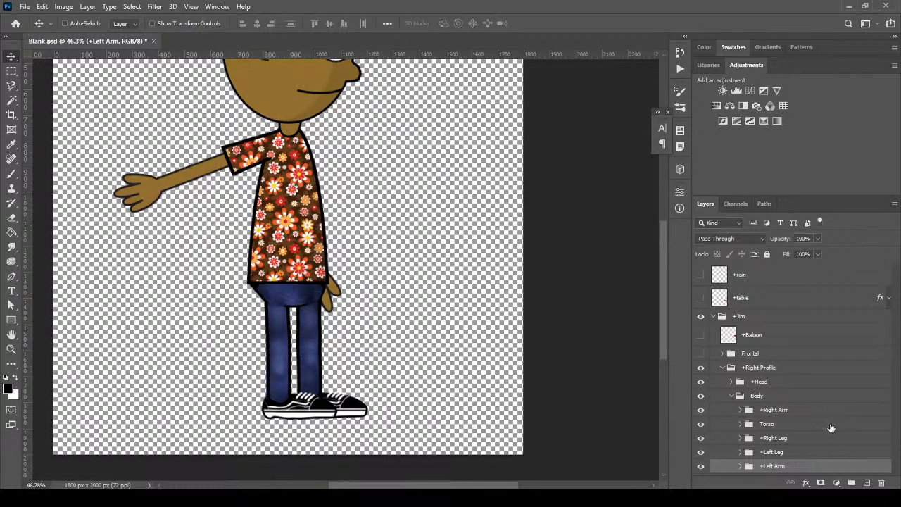
click(796, 439)
click(773, 413)
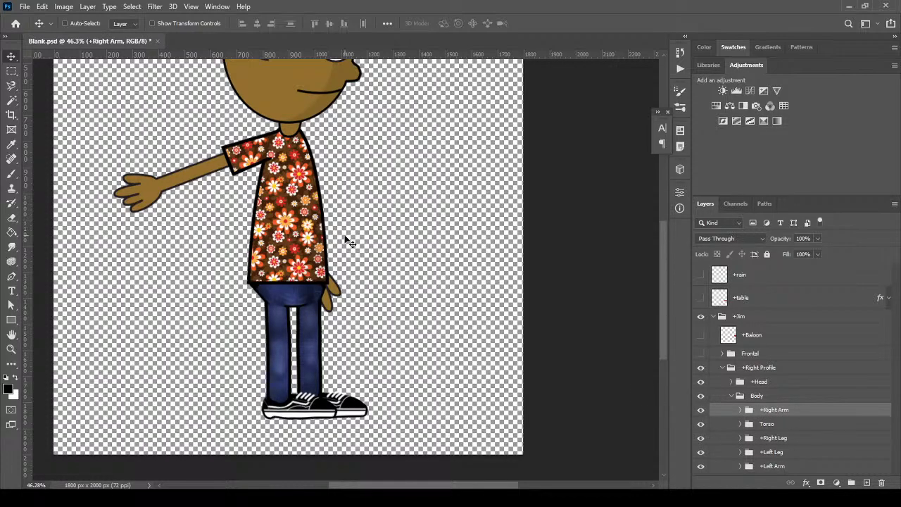
Rotate the right arm about -74.5° down onto the torso
key(ctrl+t)
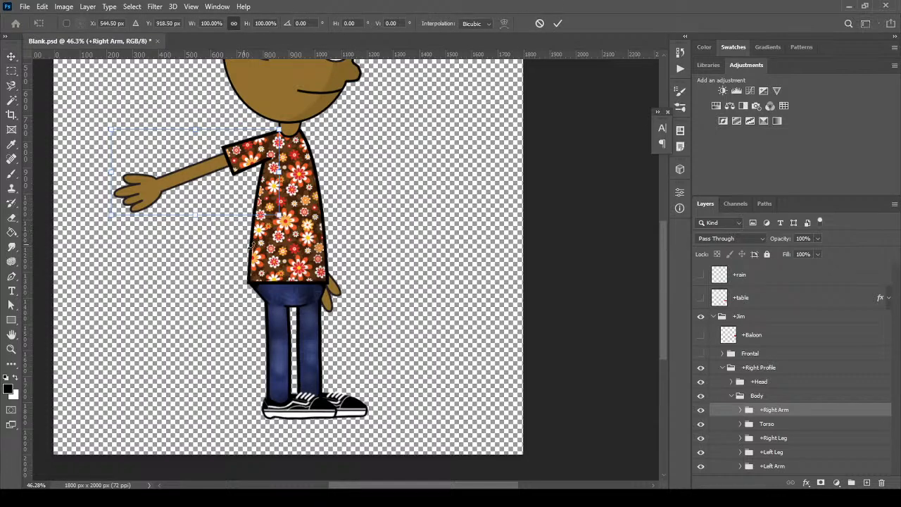
drag(286, 229, 273, 102)
drag(202, 126, 289, 183)
key(Return)
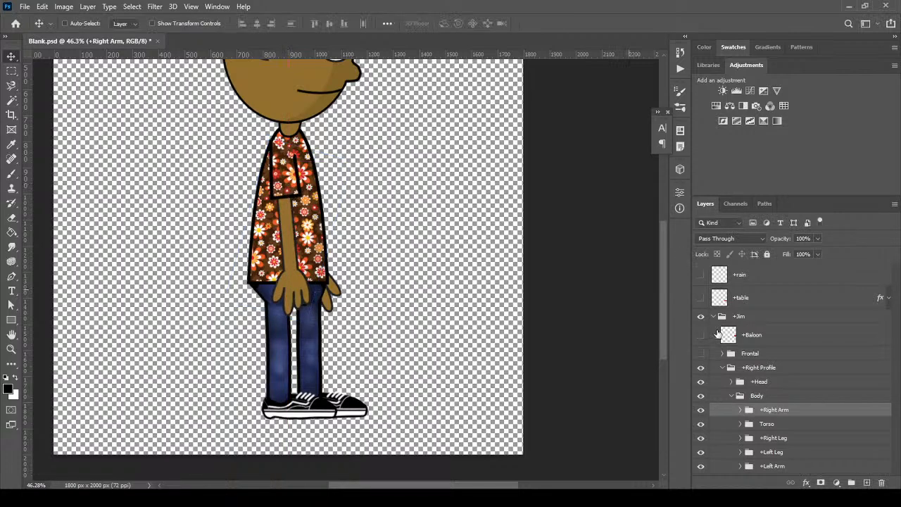
Show the Flip hand instead of the Default hand in Right Hand, then collapse the groups
click(740, 410)
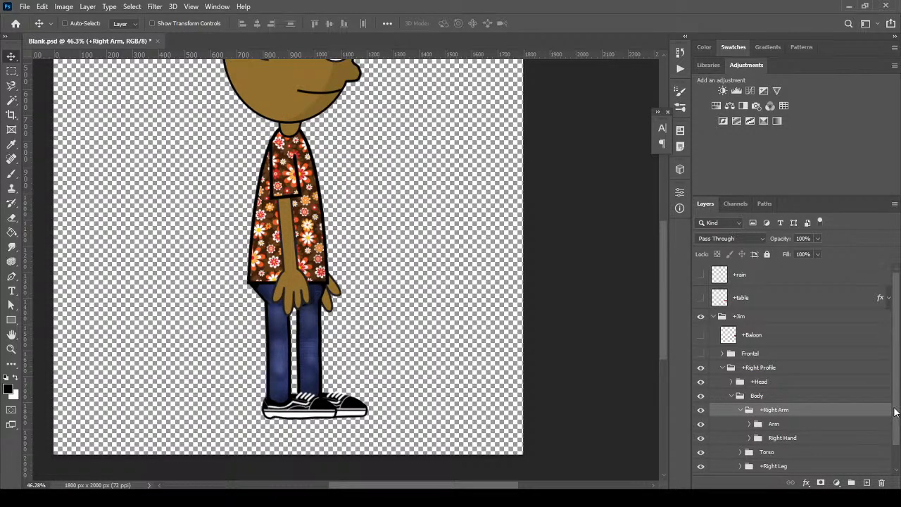
scroll(894, 413, down, 2)
click(749, 411)
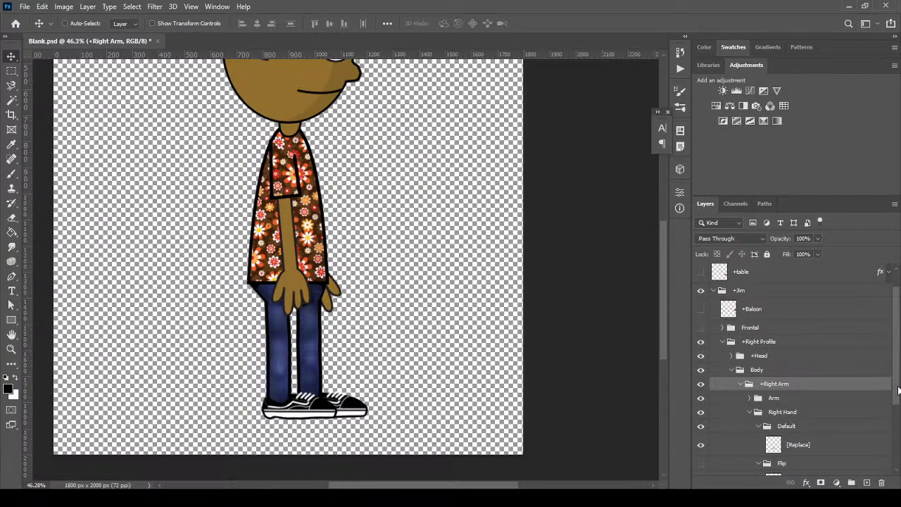
scroll(898, 390, down, 5)
click(701, 368)
click(702, 349)
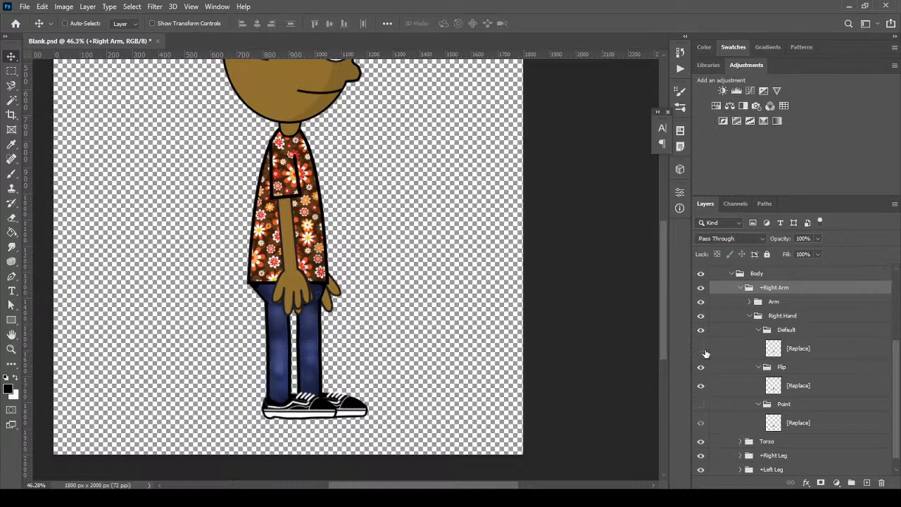
click(759, 330)
click(748, 329)
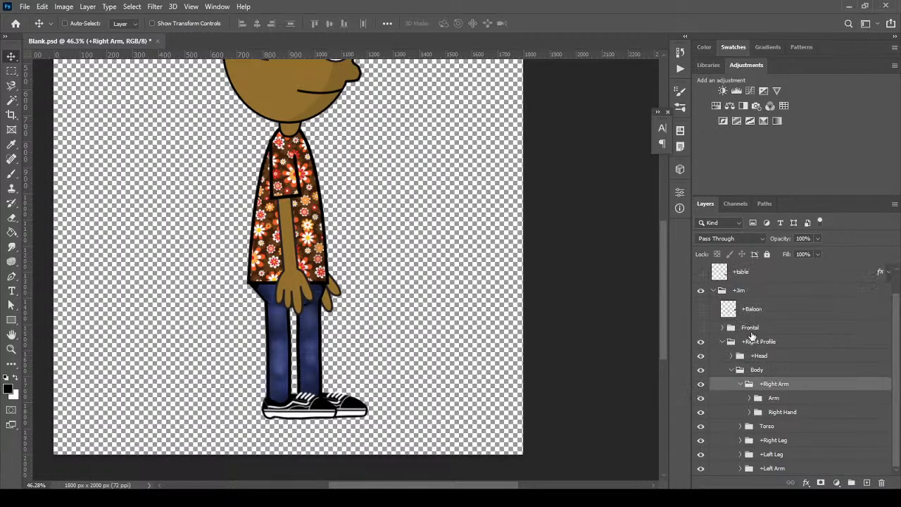
click(731, 370)
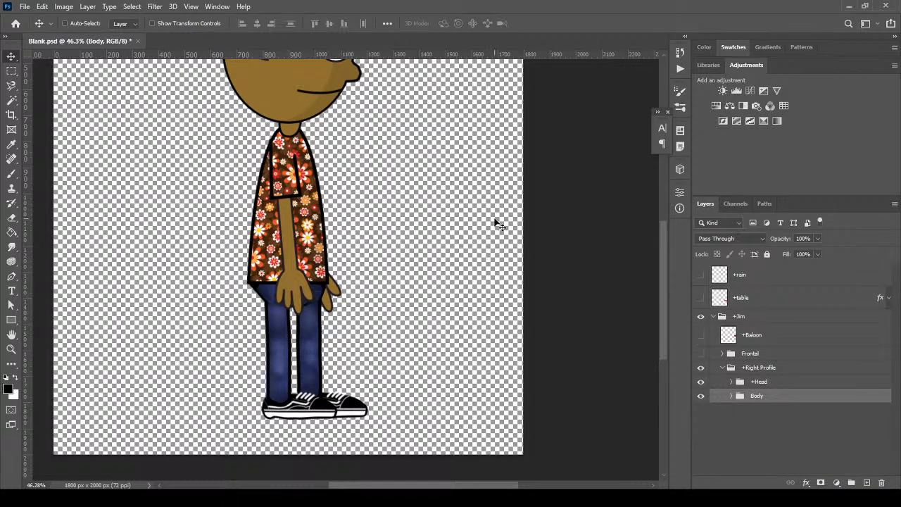
Duplicate the +Right Profile group and keep the copy inside +Jim below the original
scroll(394, 188, down, 2)
scroll(394, 188, up, 1)
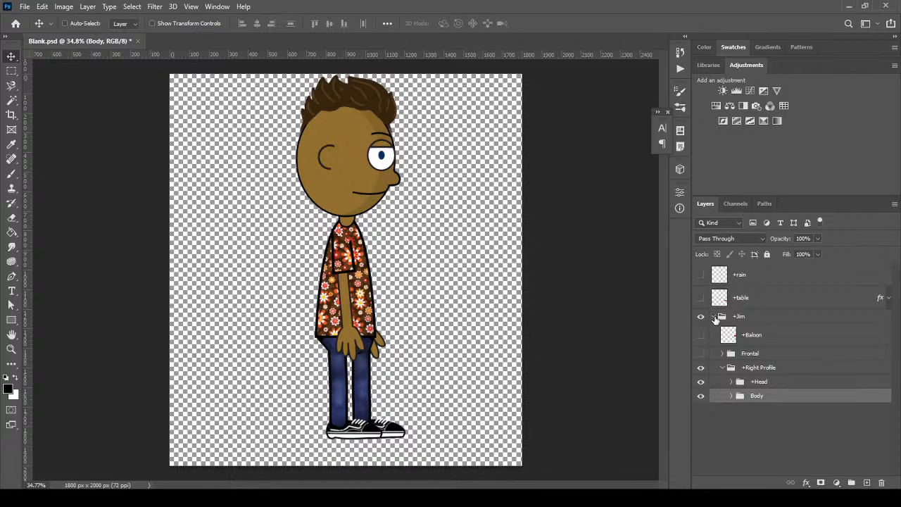
click(724, 367)
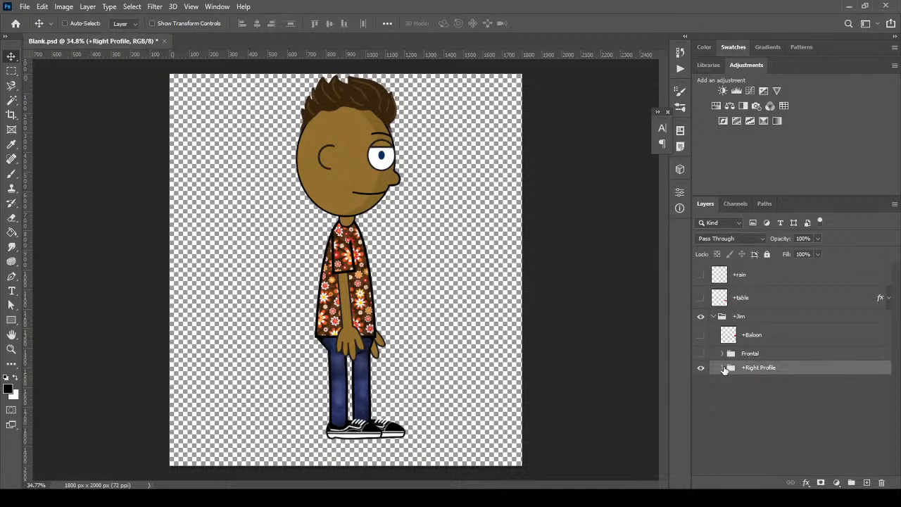
click(701, 355)
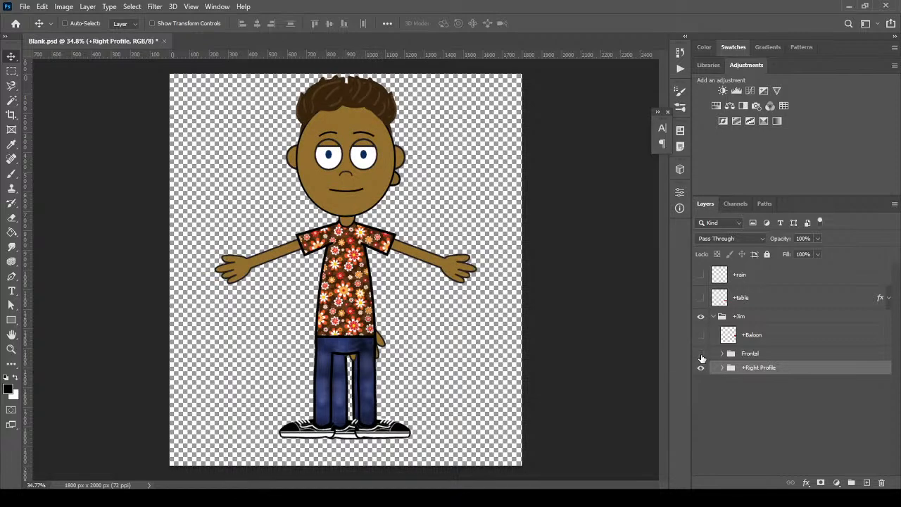
click(701, 355)
mouse_move(790, 372)
mouse_down()
mouse_move(791, 443)
mouse_move(866, 482)
mouse_up()
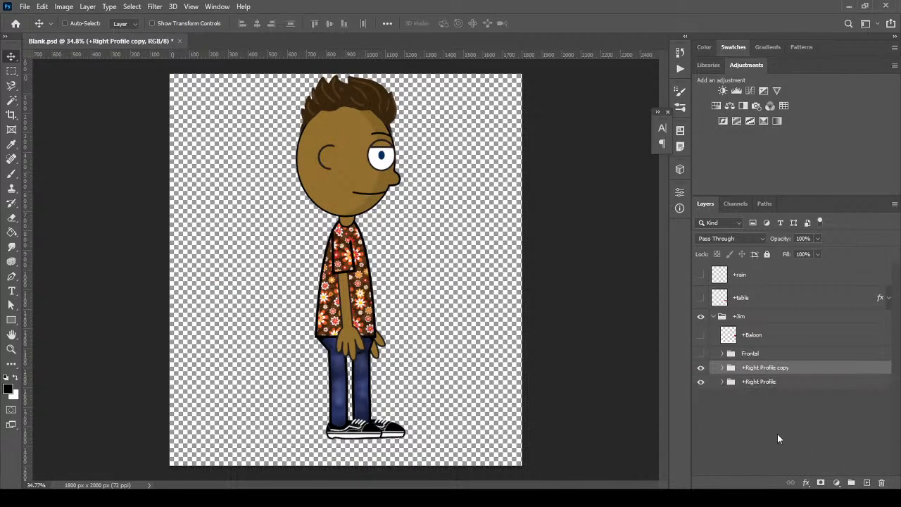
drag(767, 368, 773, 397)
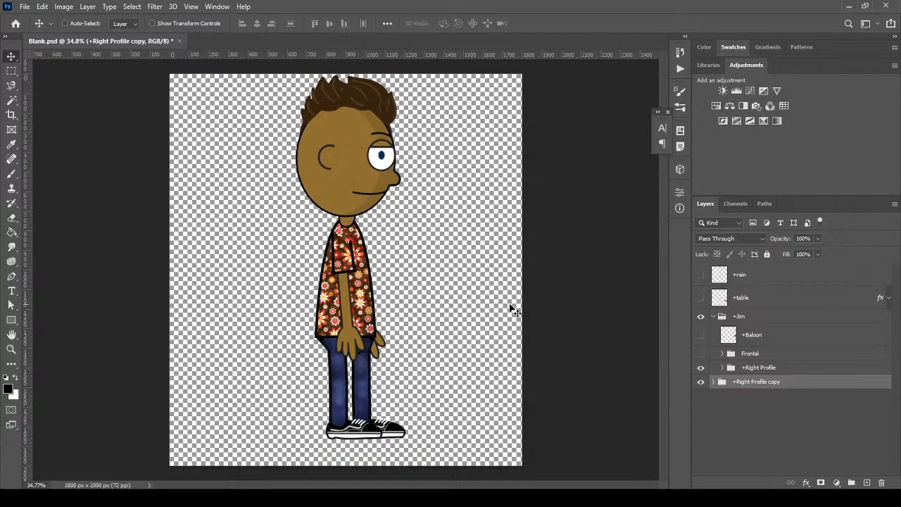
mouse_move(795, 388)
mouse_down()
mouse_move(788, 376)
mouse_move(800, 384)
mouse_up()
Rename the copy to '+Left Profile'
double_click(763, 381)
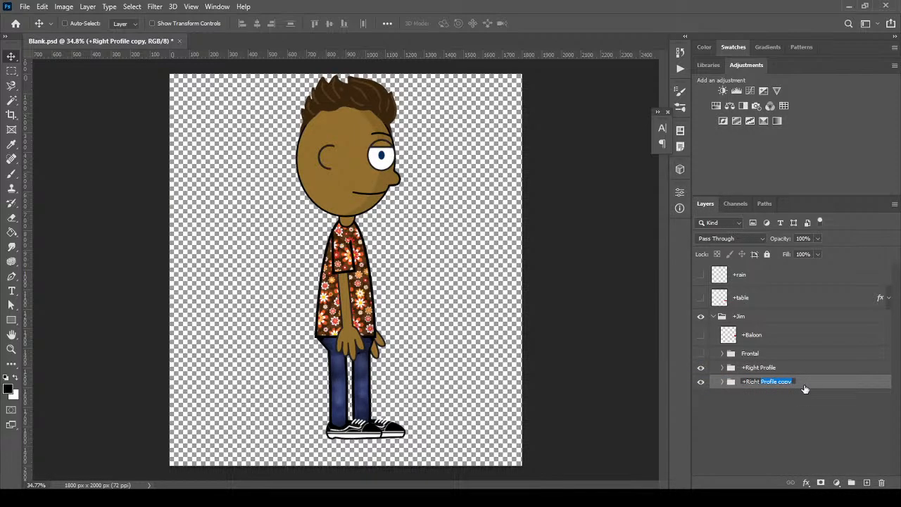
text(Pr)
key(BackSpace)
key(BackSpace)
key(BackSpace)
key(BackSpace)
key(BackSpace)
text(Left)
key(Return)
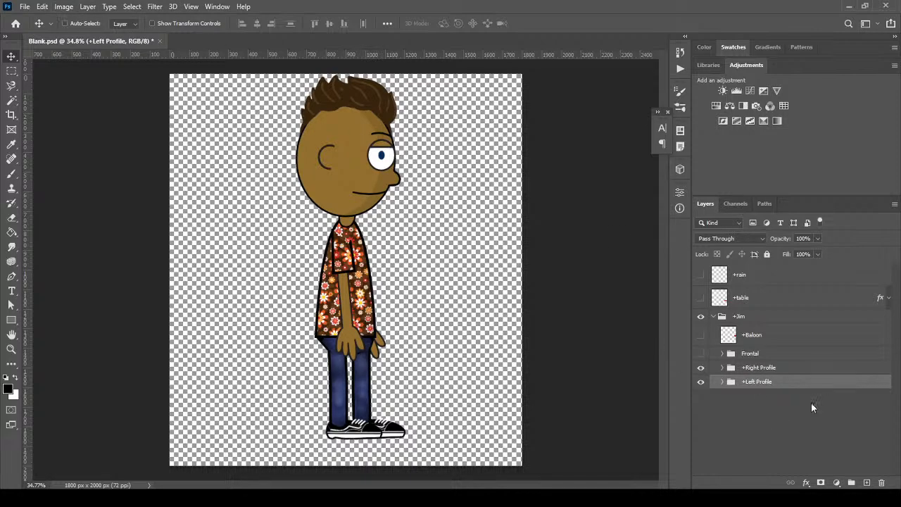
Flip the +Left Profile artwork horizontally
click(43, 6)
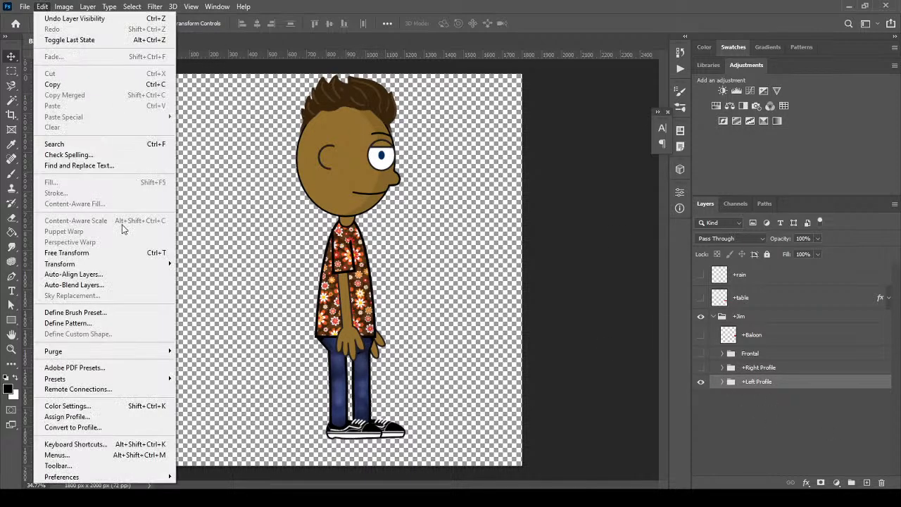
mouse_move(137, 265)
click(232, 437)
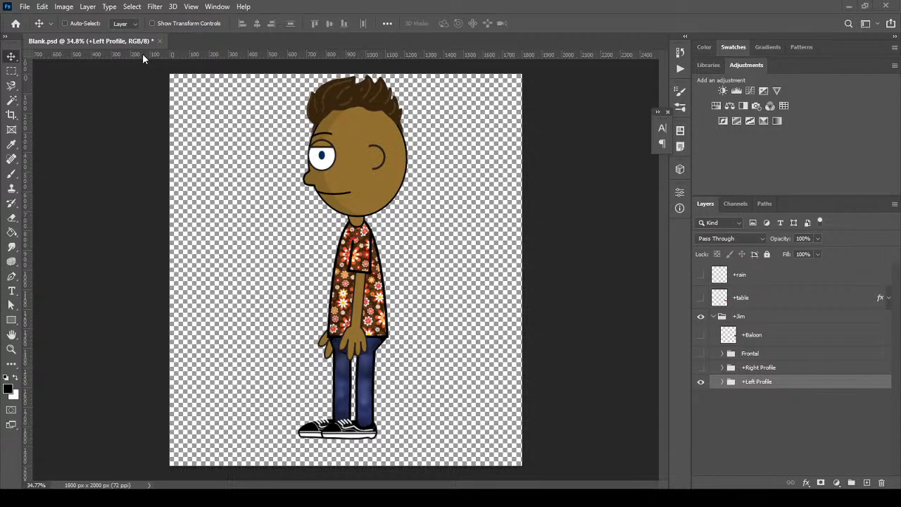
Hide +Left Profile, show the Frontal pose, and save Blank.psd past the compatibility warning
click(701, 382)
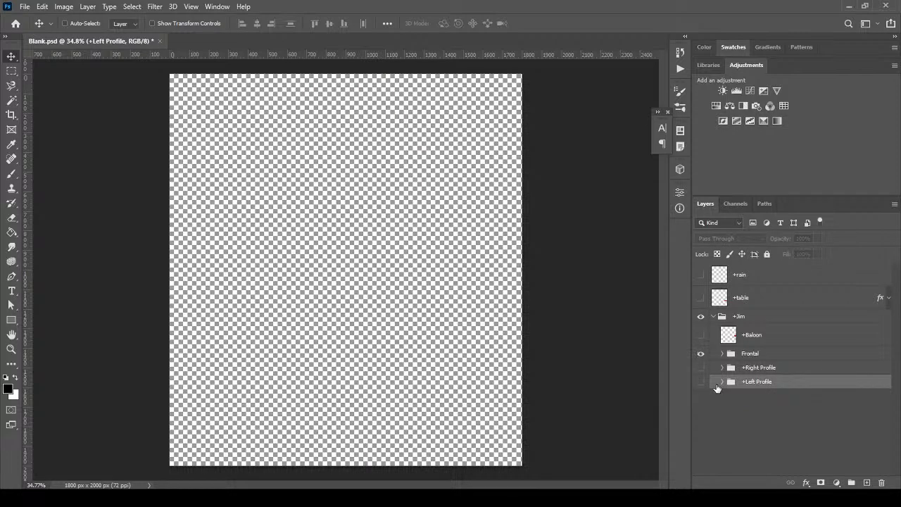
click(700, 353)
click(24, 6)
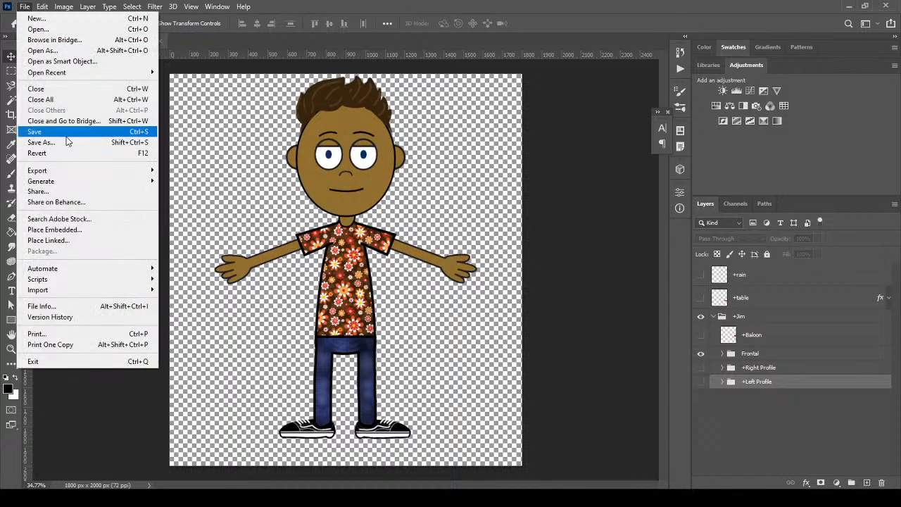
click(68, 132)
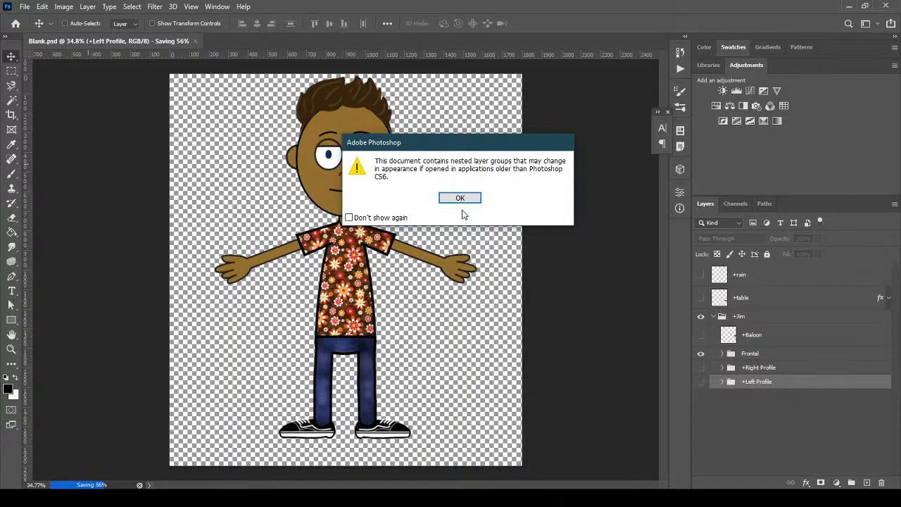
click(458, 198)
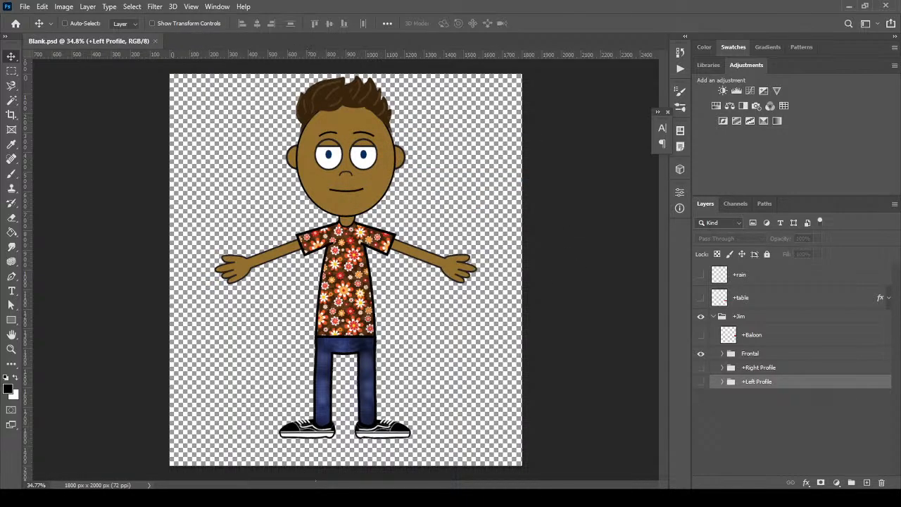
click(284, 498)
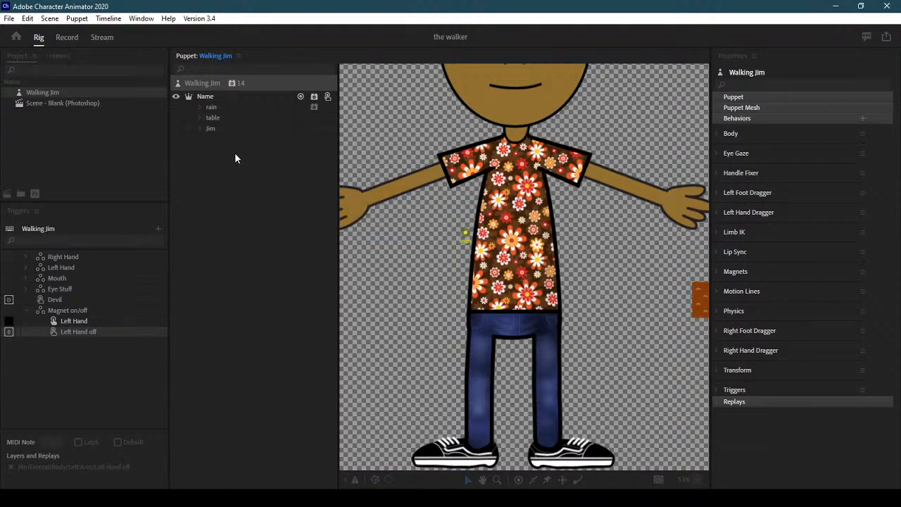
Expand the Jim group in the Puppet panel once the artwork has reloaded
click(200, 129)
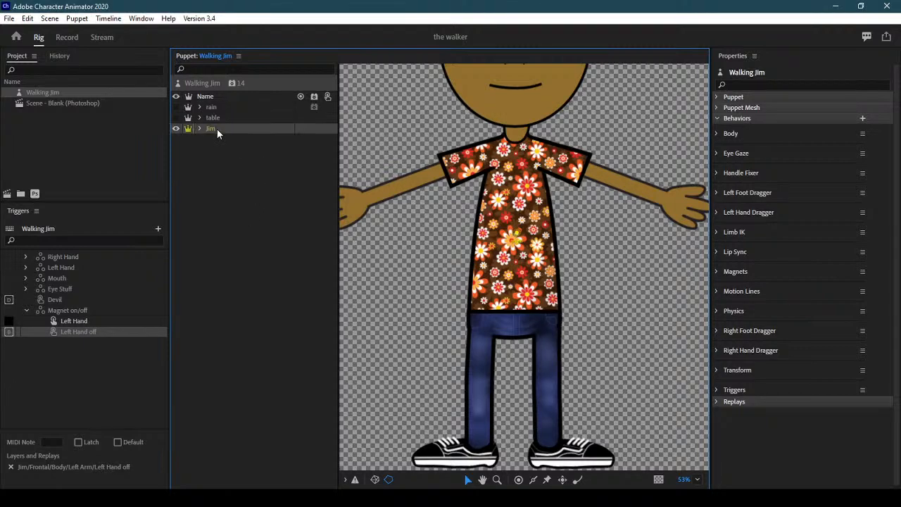
Expand the Jim group in the Puppet panel and select its Frontal group
click(198, 130)
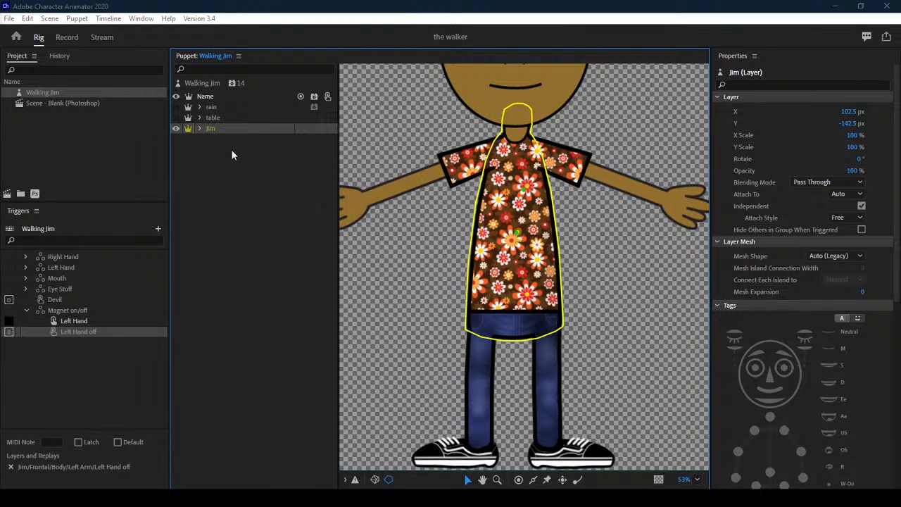
click(200, 128)
click(212, 151)
click(230, 149)
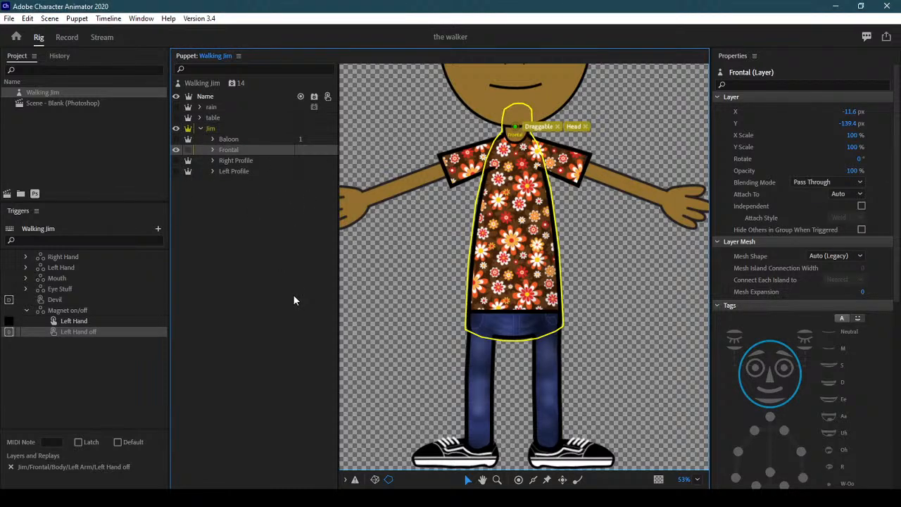
drag(896, 204, 898, 316)
Compare the Right and Left Profile groups, then make Right Profile the visible pose
click(254, 160)
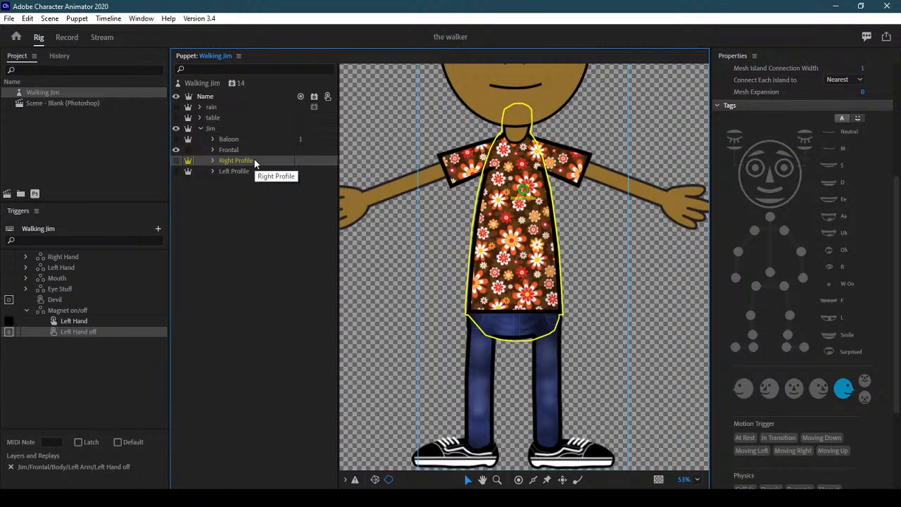
click(255, 172)
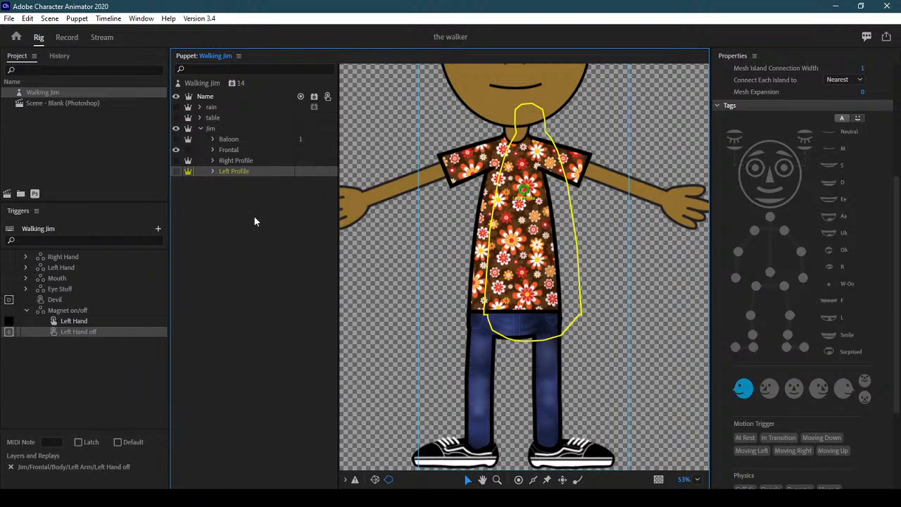
click(249, 160)
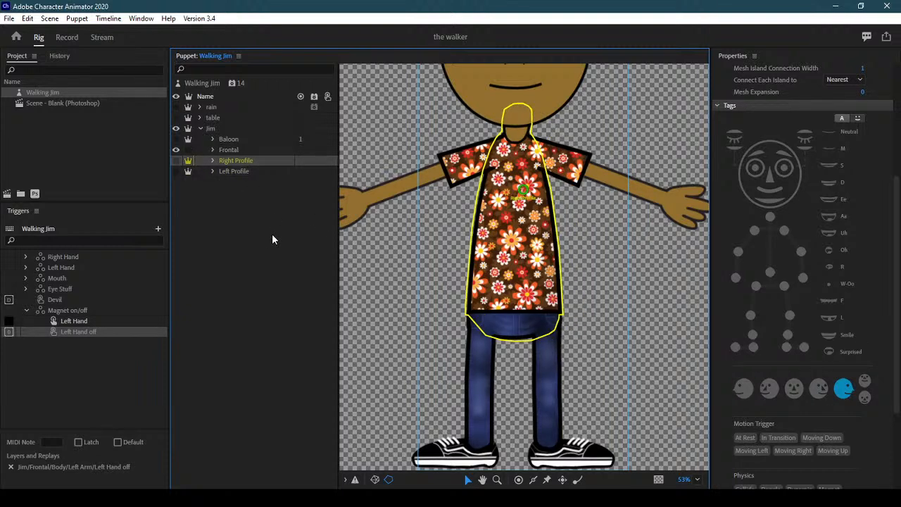
click(258, 171)
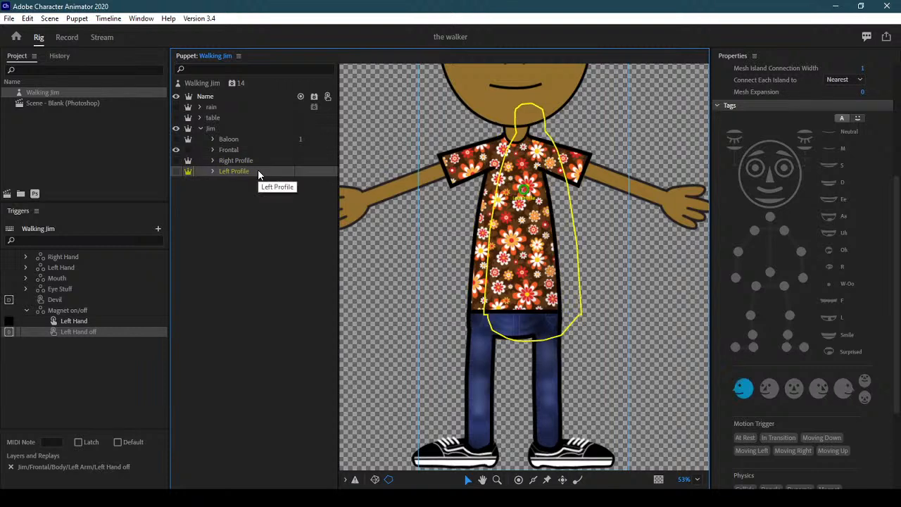
click(255, 161)
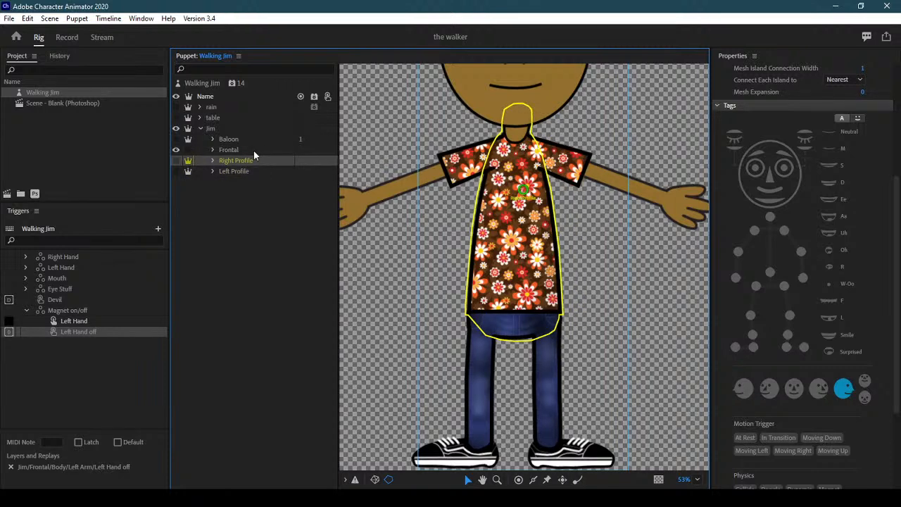
click(257, 171)
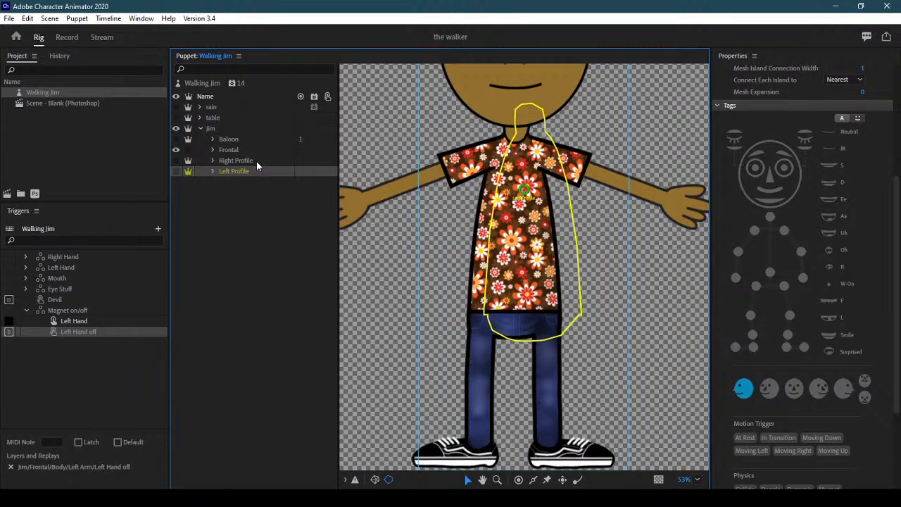
click(257, 161)
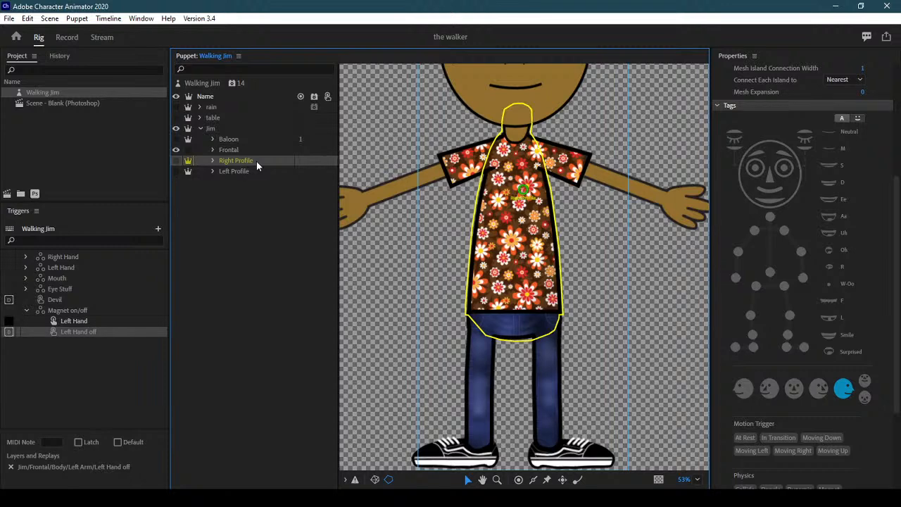
click(178, 160)
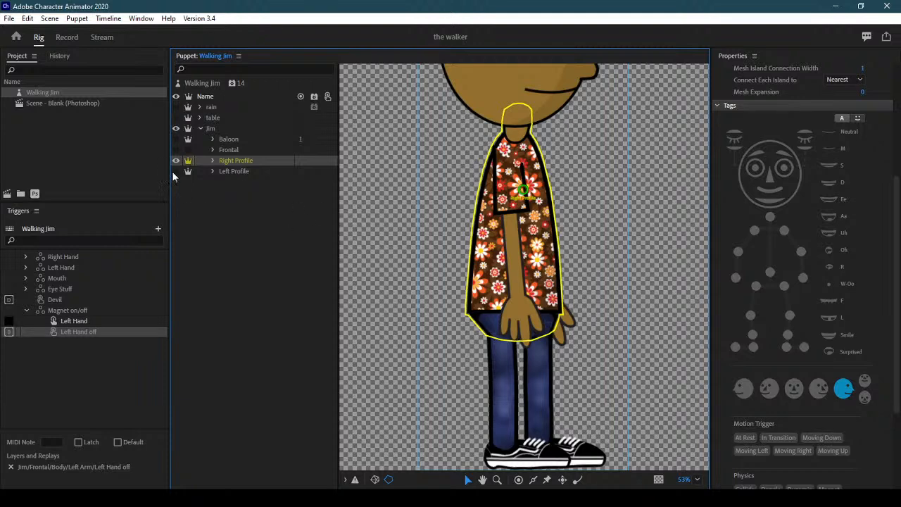
Select Right Profile > Body > Right Arm and tag its shoulder handle as Right Shoulder
click(213, 160)
click(226, 181)
click(277, 193)
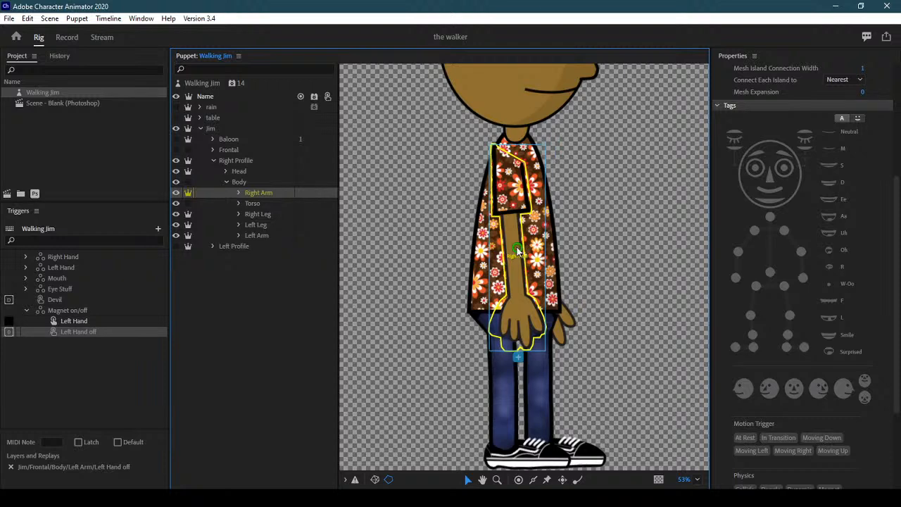
click(506, 164)
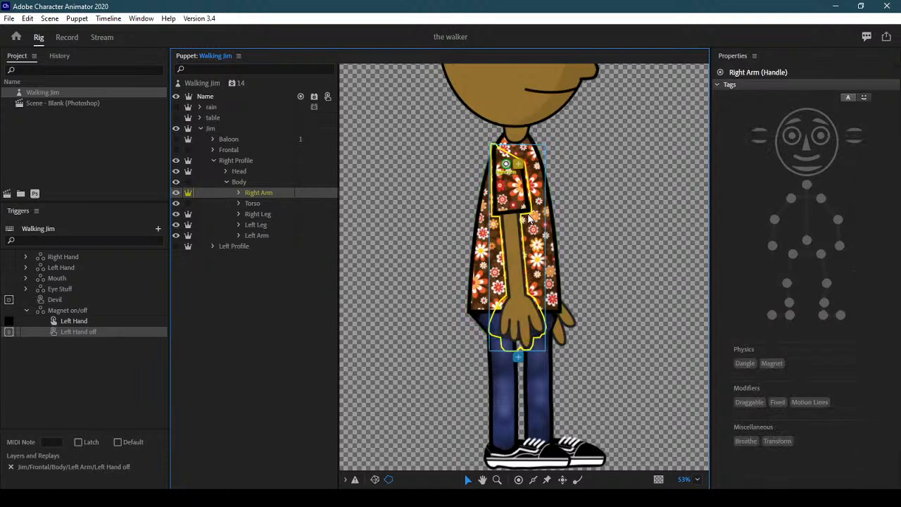
click(792, 201)
Add elbow and wrist handles on the arm, tagged Right Elbow and Right Wrist
click(518, 479)
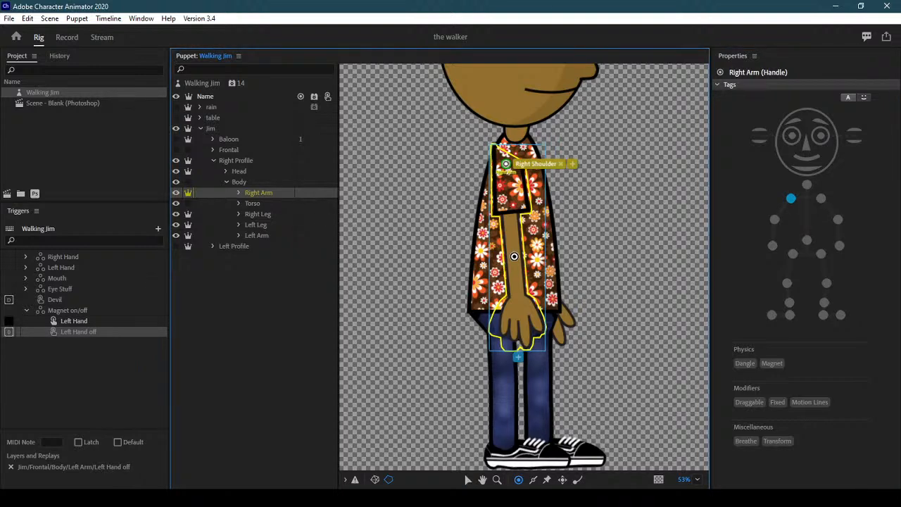
click(514, 256)
click(775, 219)
click(774, 219)
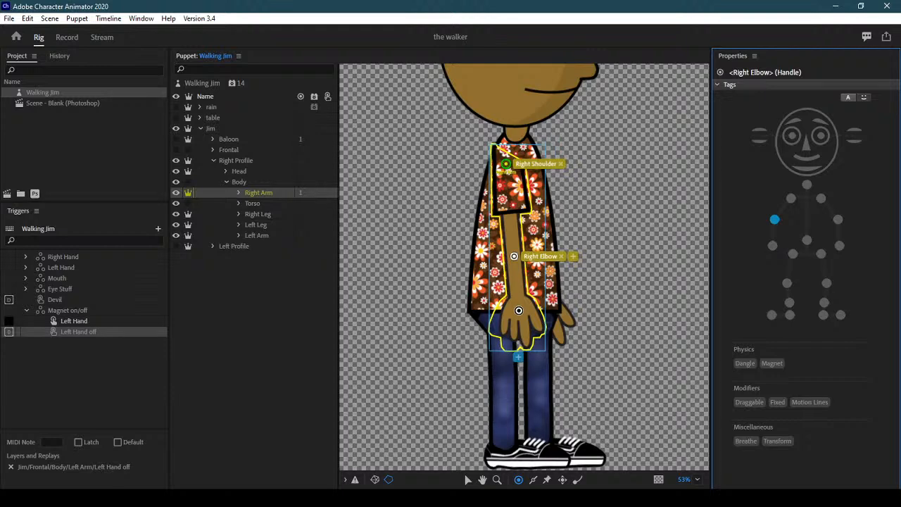
click(519, 310)
click(775, 246)
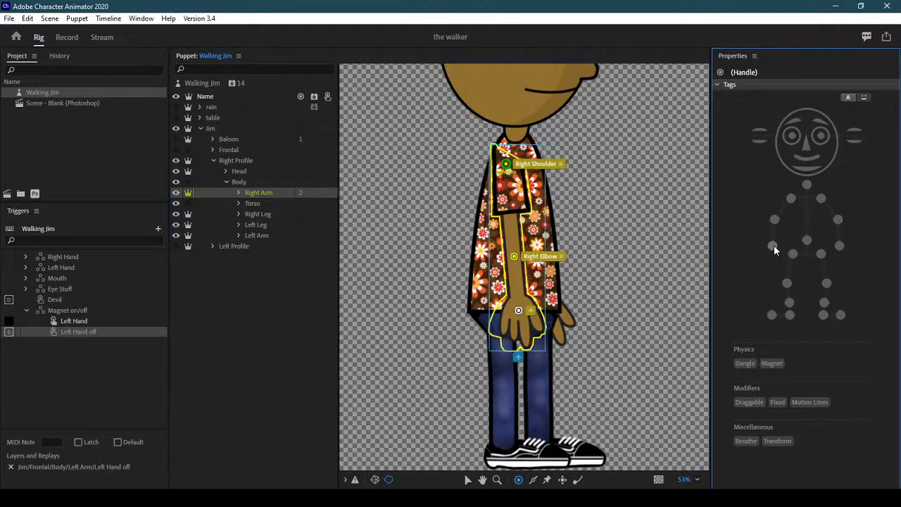
click(774, 244)
Draw a stick from the shoulder down to the elbow, then hide the Right Arm layer
click(533, 480)
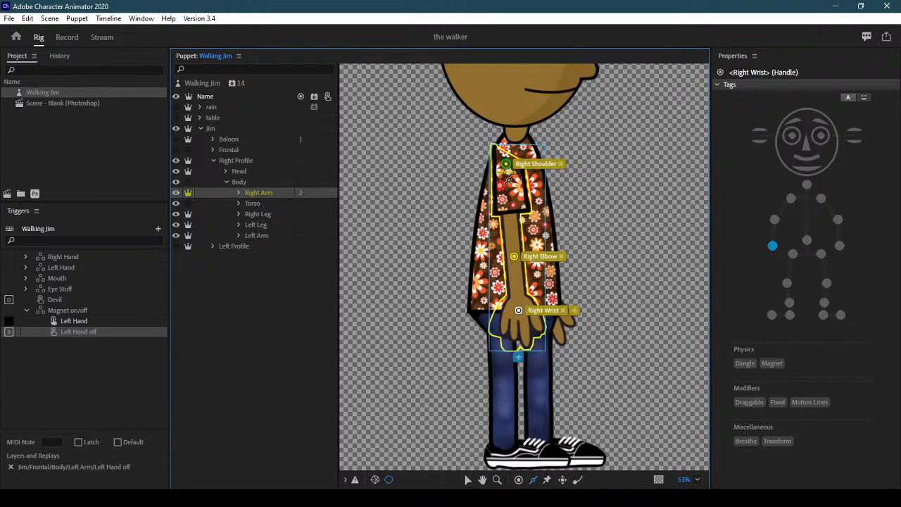
mouse_move(512, 207)
mouse_down()
mouse_move(517, 299)
mouse_move(516, 285)
mouse_up()
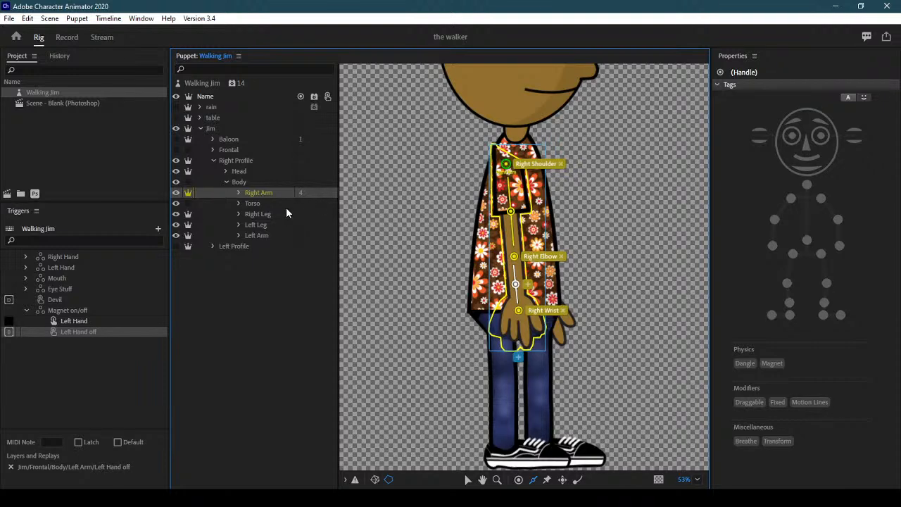
click(177, 193)
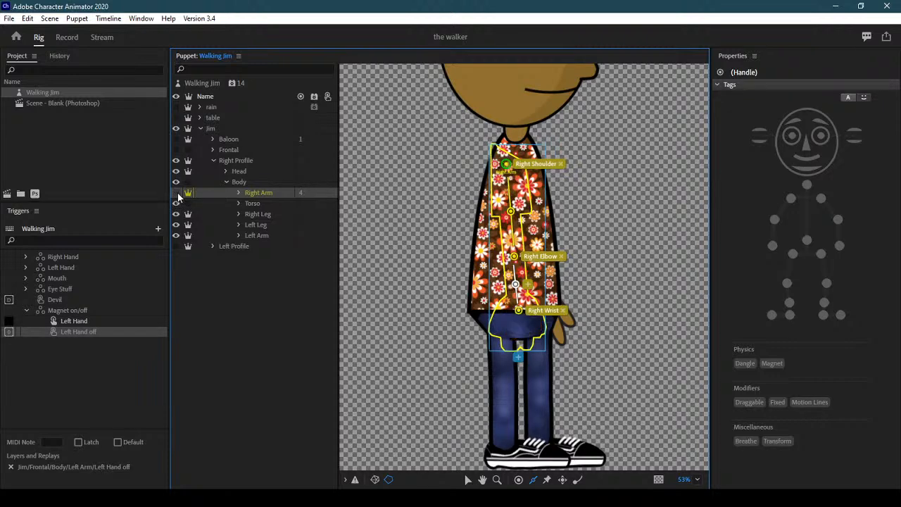
click(260, 202)
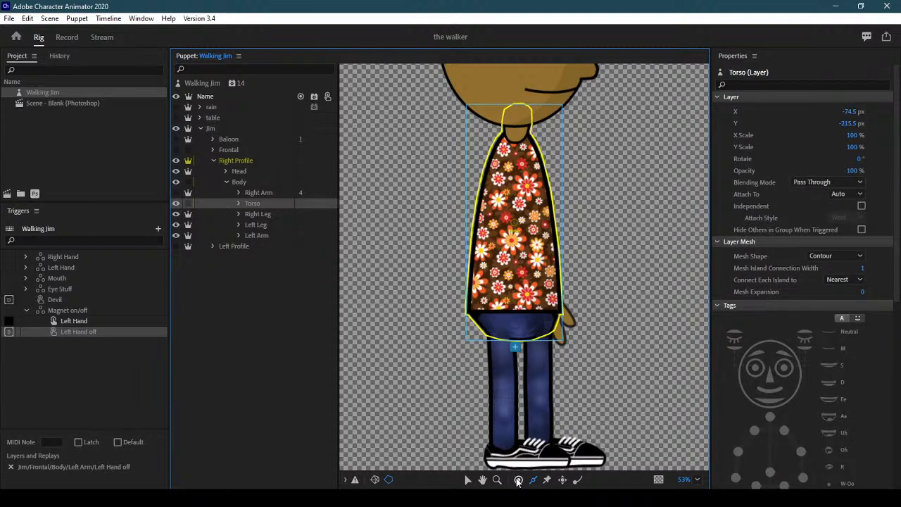
Add Neck and Waist handles to the Torso layer, then hide Torso and select Right Leg
click(515, 133)
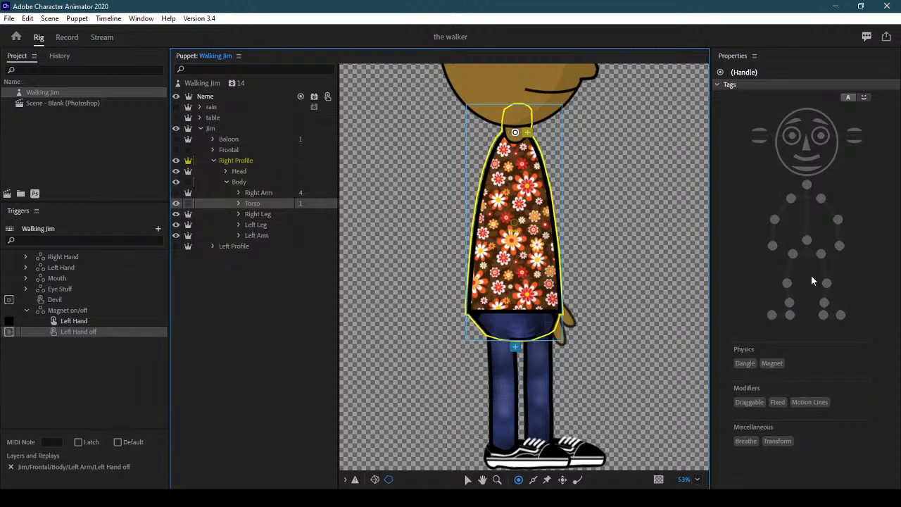
click(807, 184)
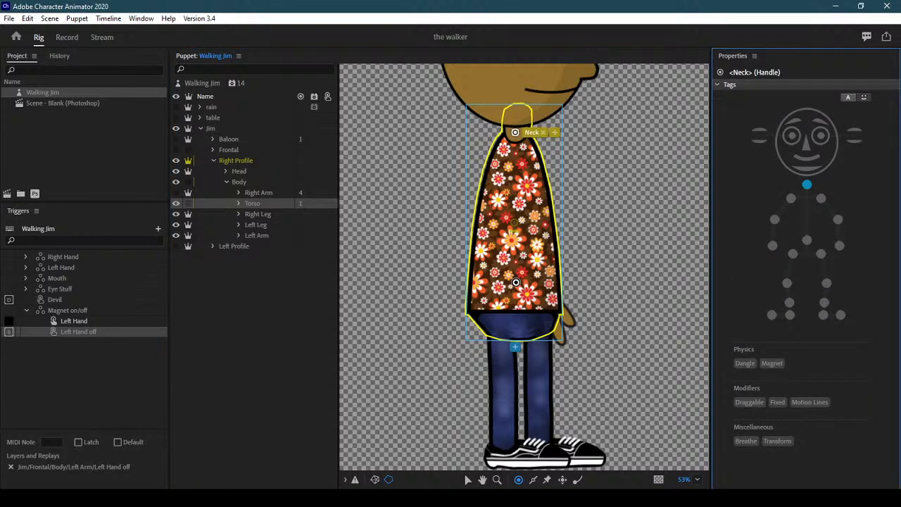
click(515, 287)
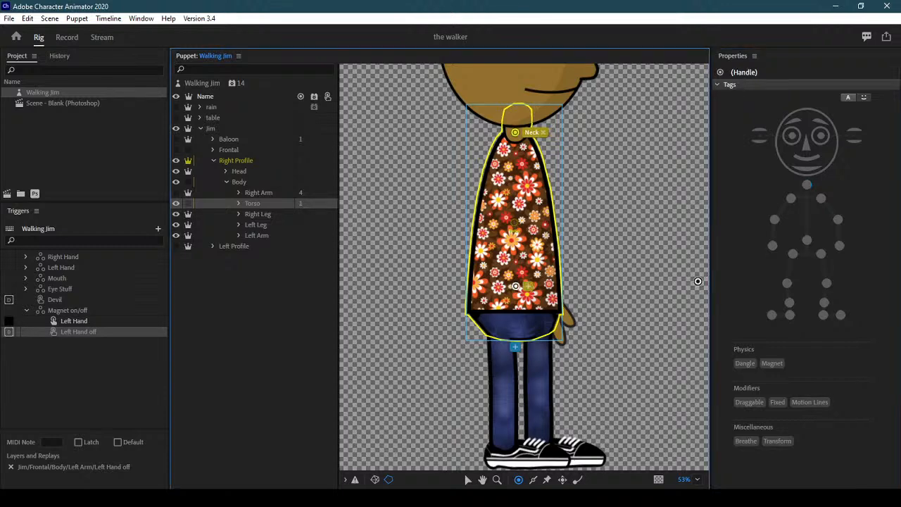
click(806, 241)
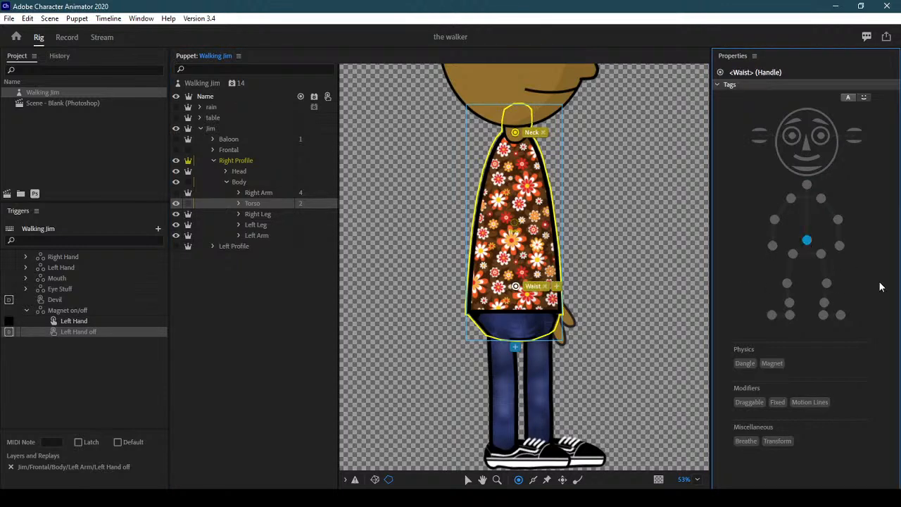
click(176, 203)
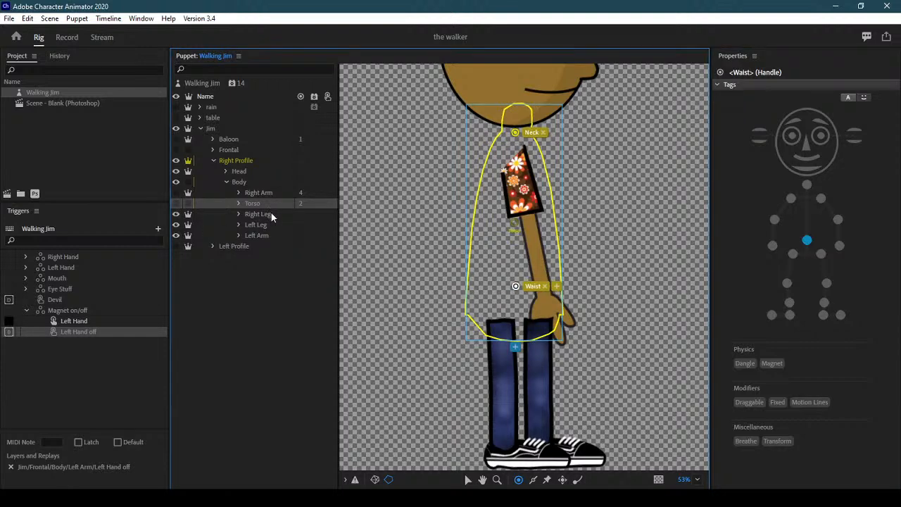
click(270, 213)
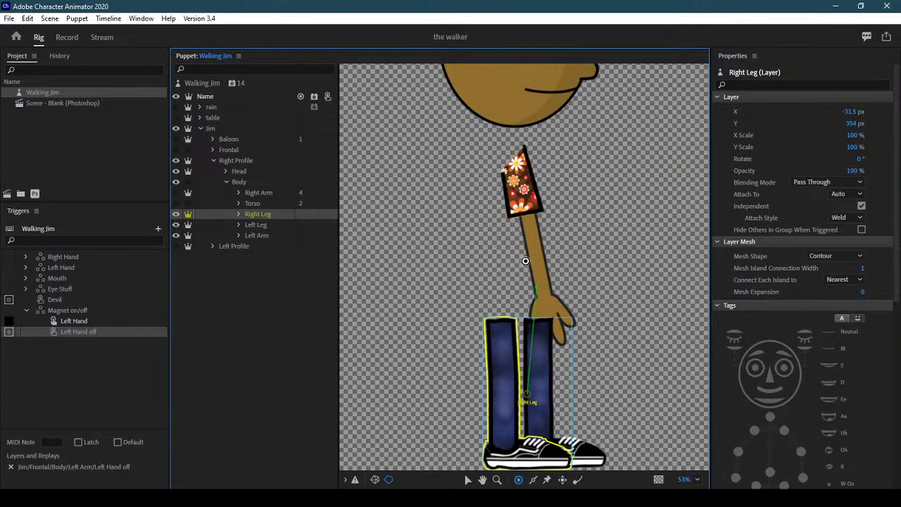
Place Left Shoulder, elbow and Left Wrist handles with an upper-arm stick, then toggle Right Leg visibility
click(513, 164)
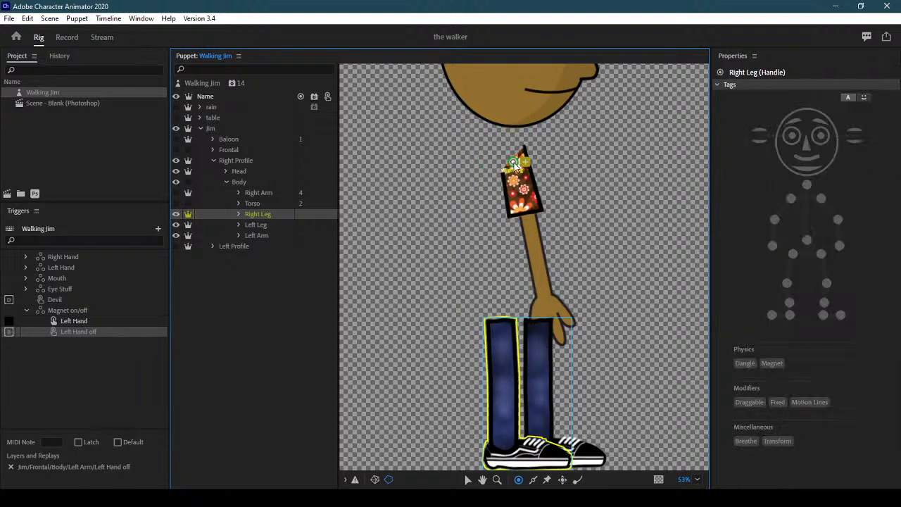
click(820, 201)
click(820, 199)
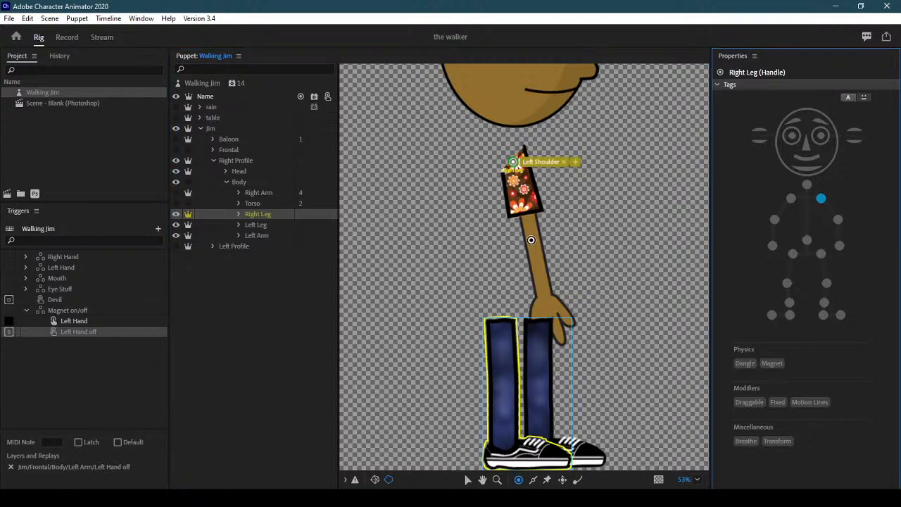
click(534, 248)
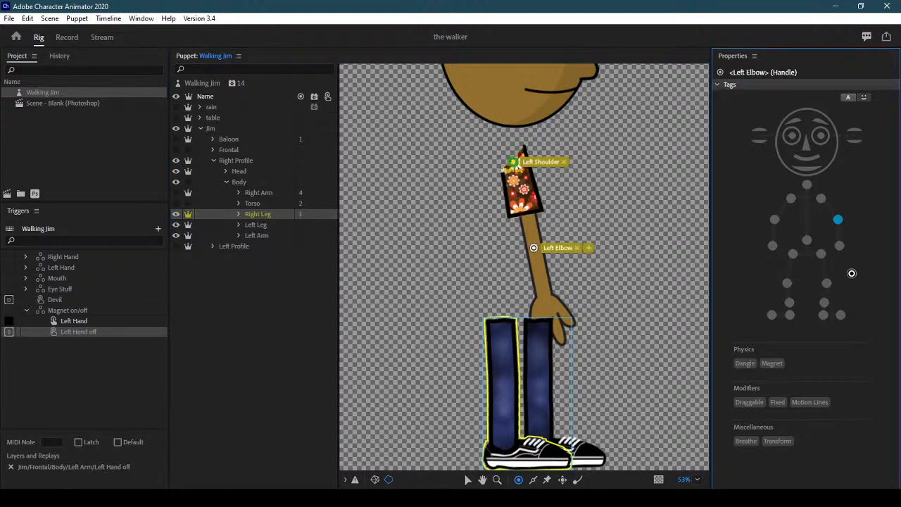
click(841, 246)
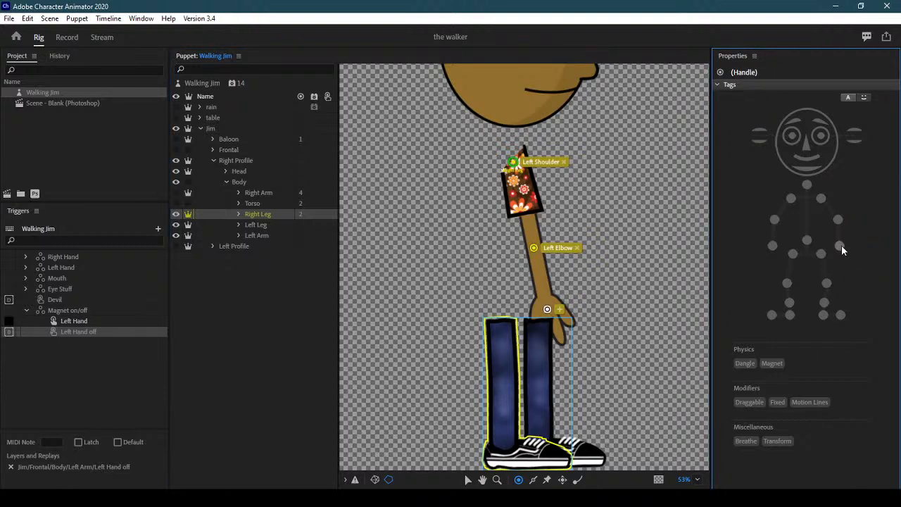
click(533, 479)
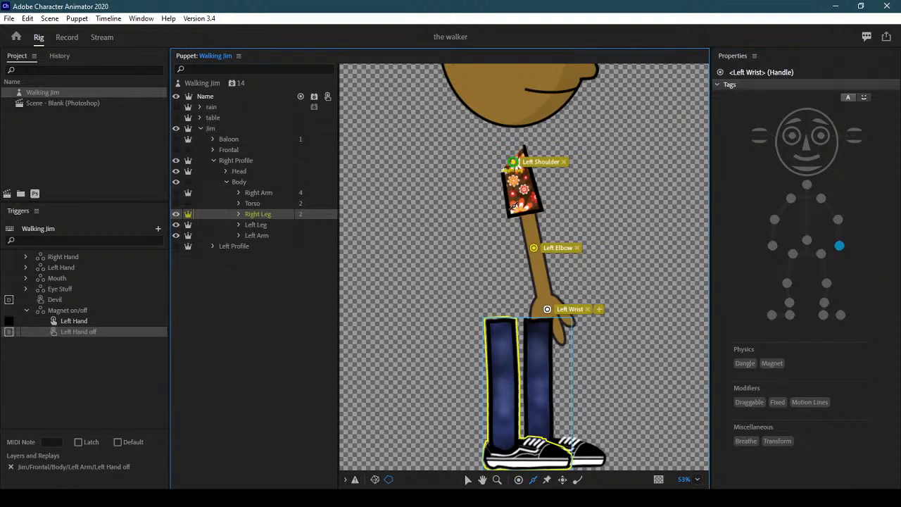
mouse_move(517, 181)
mouse_down()
mouse_move(544, 258)
mouse_move(547, 305)
mouse_up()
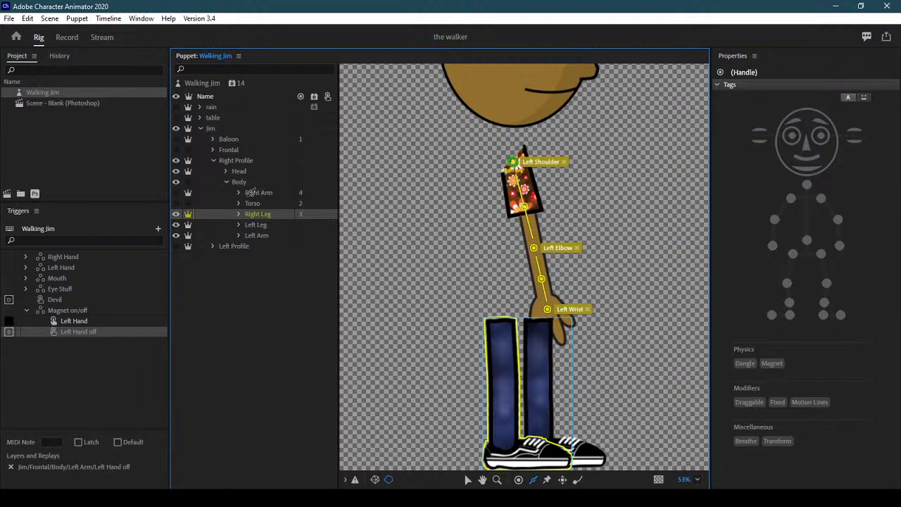
click(177, 214)
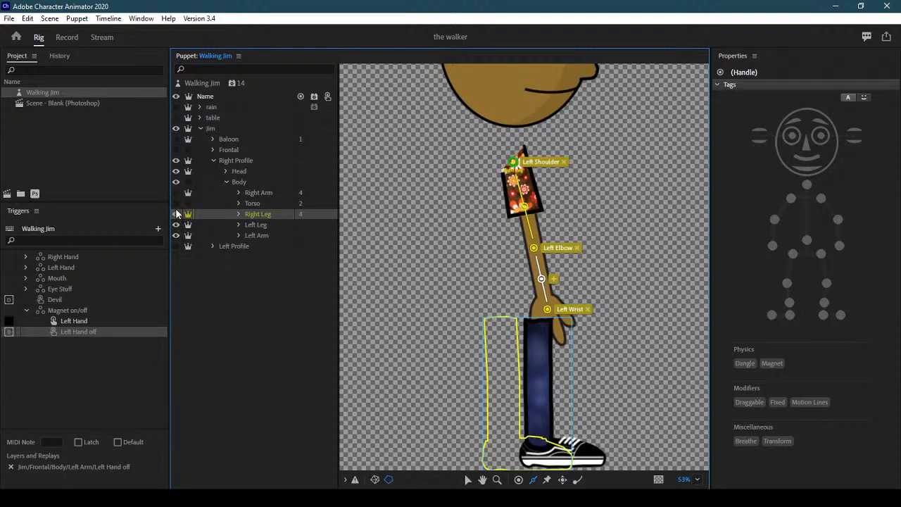
click(177, 214)
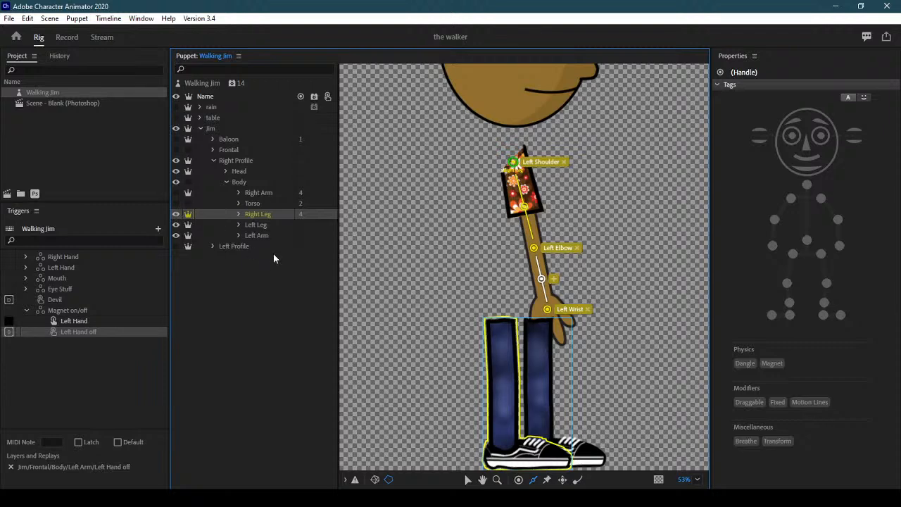
Move the Left Shoulder handle to the leg's top and delete the elbow and wrist handles and both sticks
click(467, 480)
drag(514, 163, 538, 327)
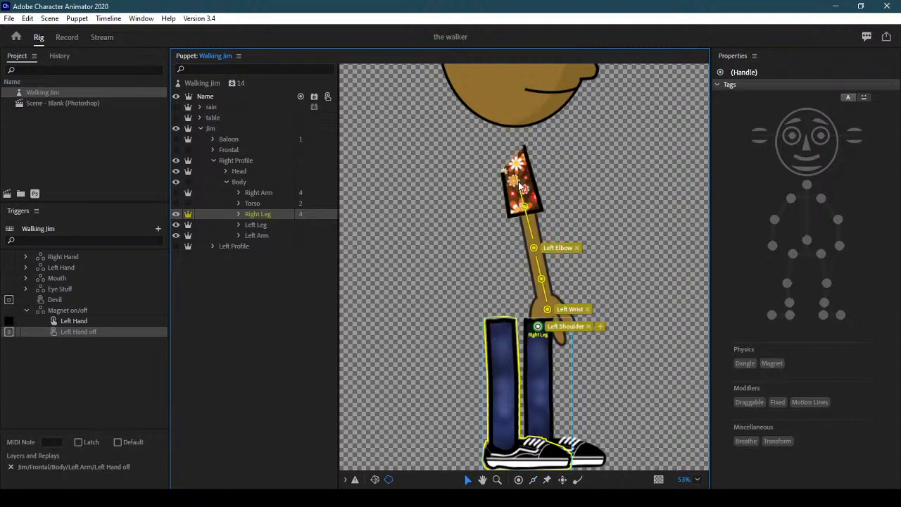
click(535, 247)
key(Delete)
click(534, 249)
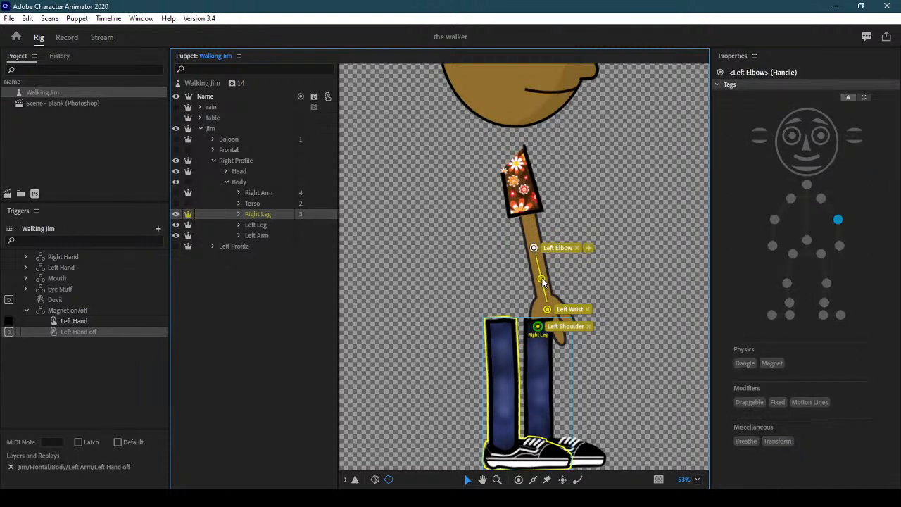
key(Delete)
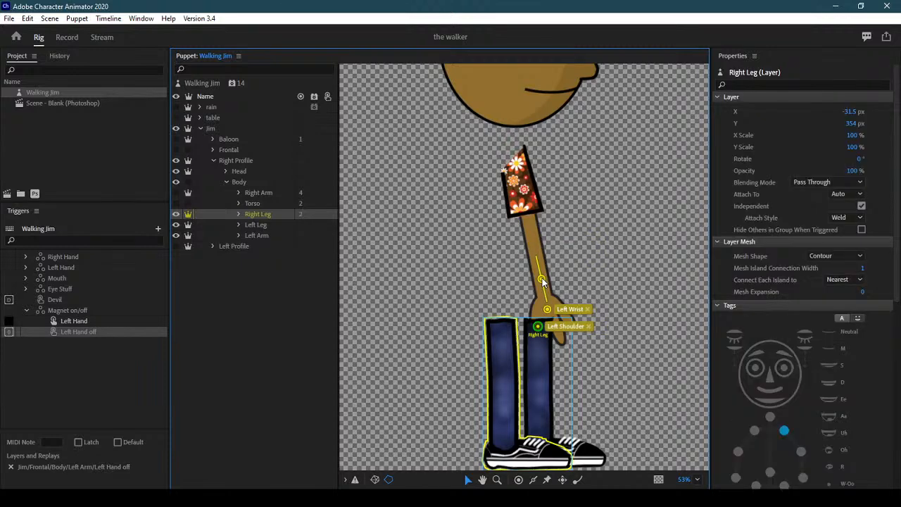
click(548, 311)
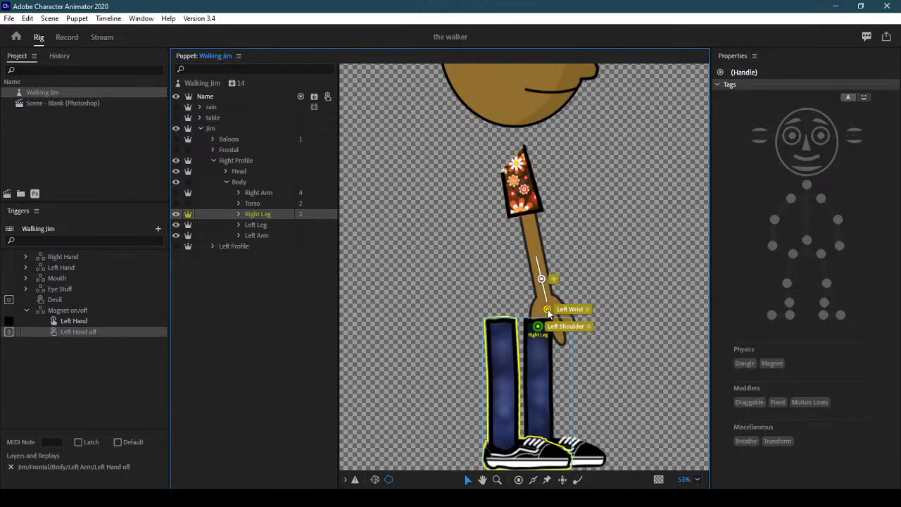
key(Delete)
click(548, 311)
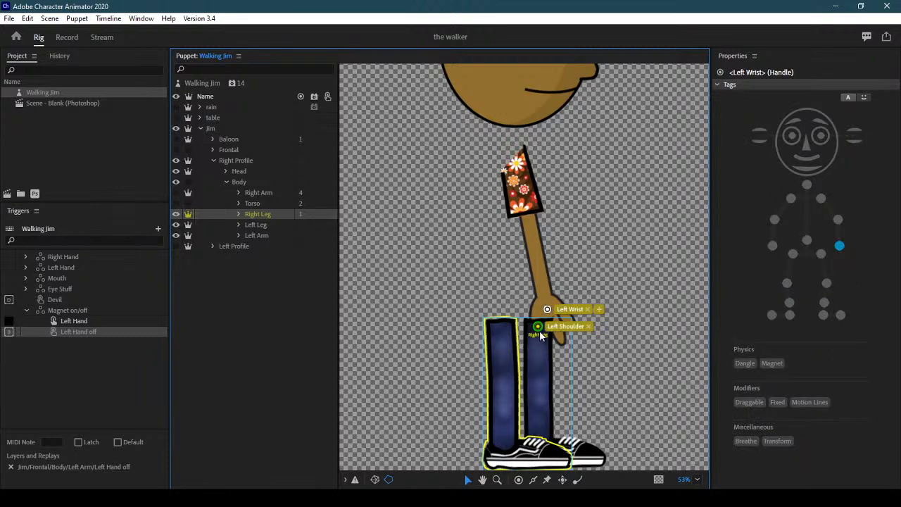
key(Delete)
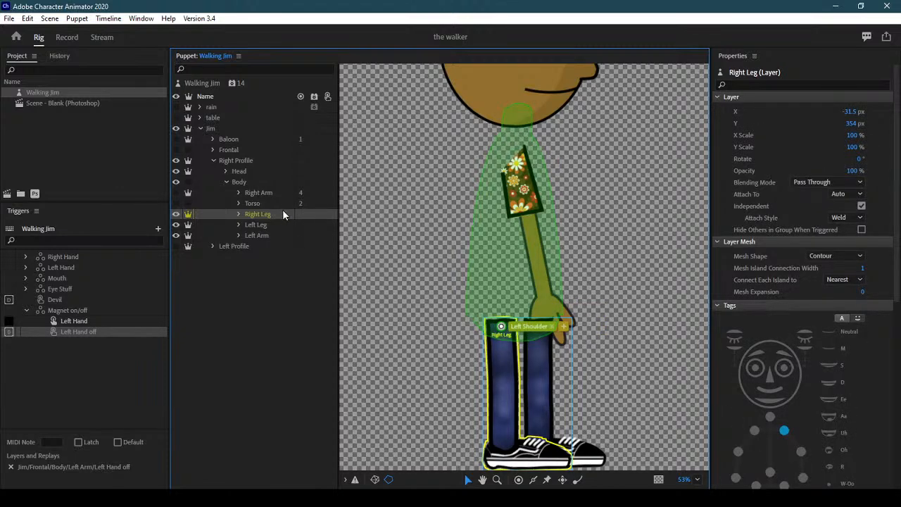
click(268, 234)
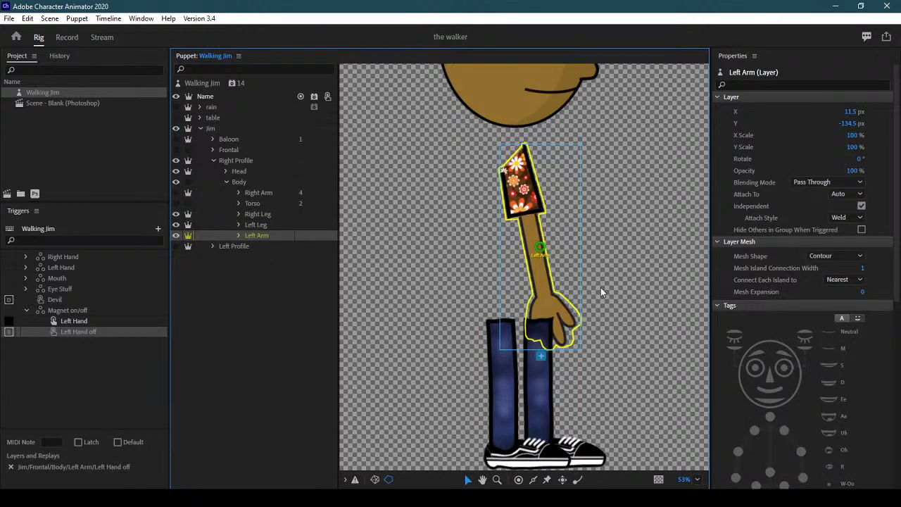
Move the Left Arm origin to the shoulder and add Left Elbow and Left Wrist handles
drag(540, 250, 515, 168)
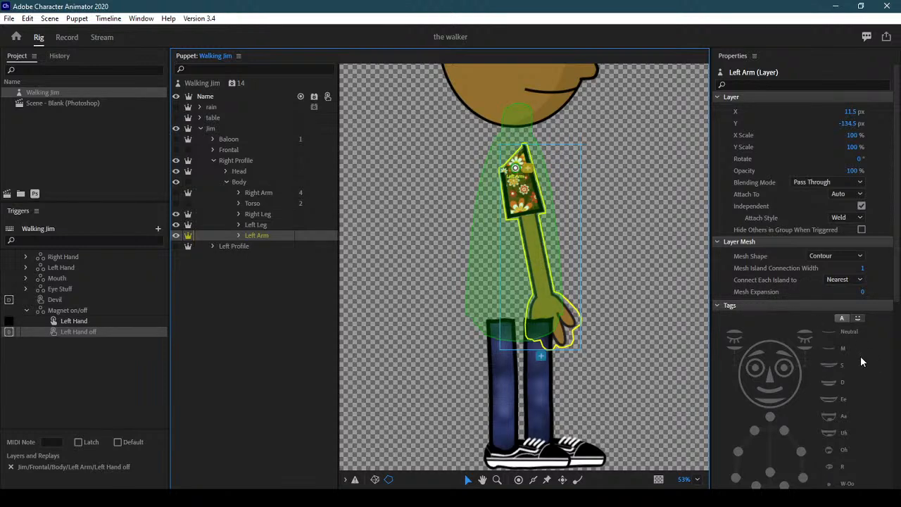
click(822, 198)
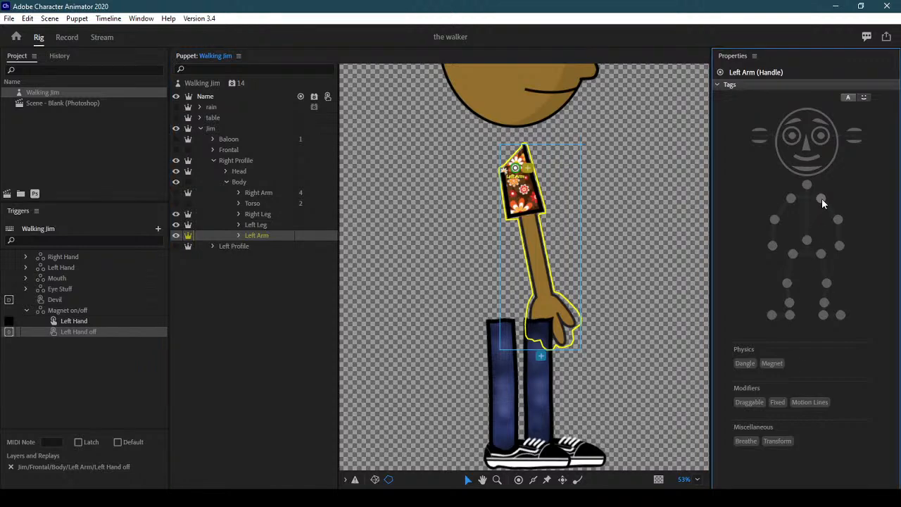
click(519, 480)
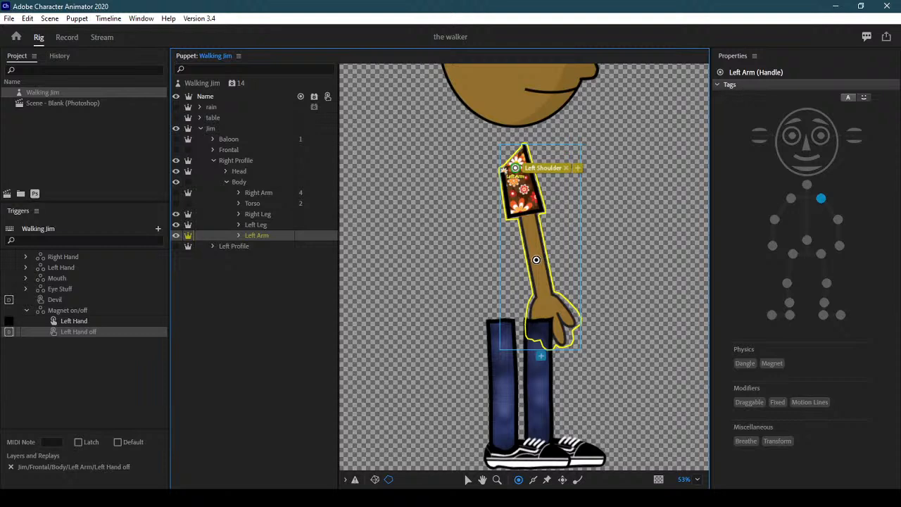
click(534, 251)
click(841, 218)
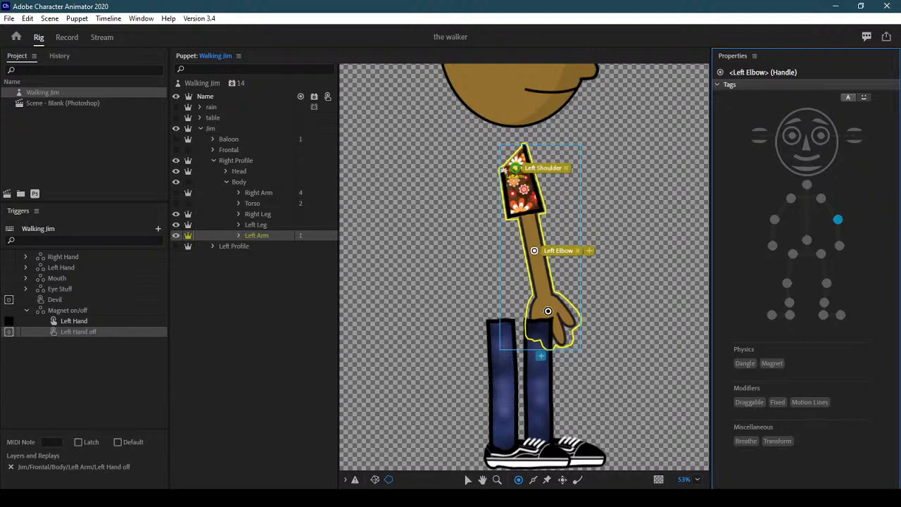
click(548, 310)
click(839, 245)
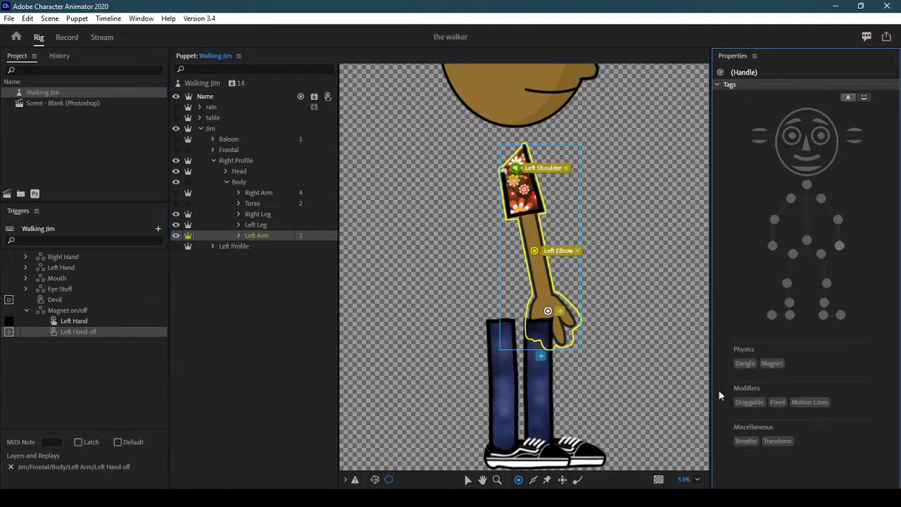
Draw a stick from the shoulder to the elbow, then hide the Left Arm layer
click(534, 480)
drag(524, 209, 548, 304)
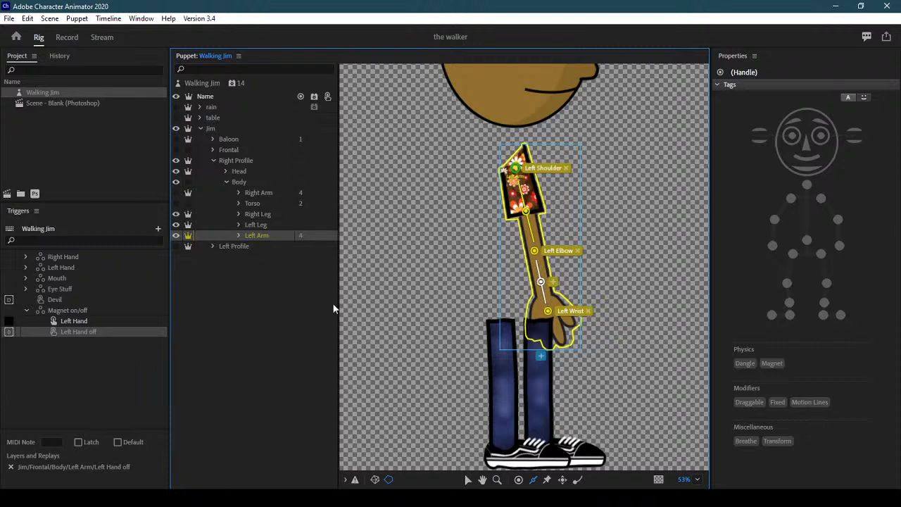
click(175, 235)
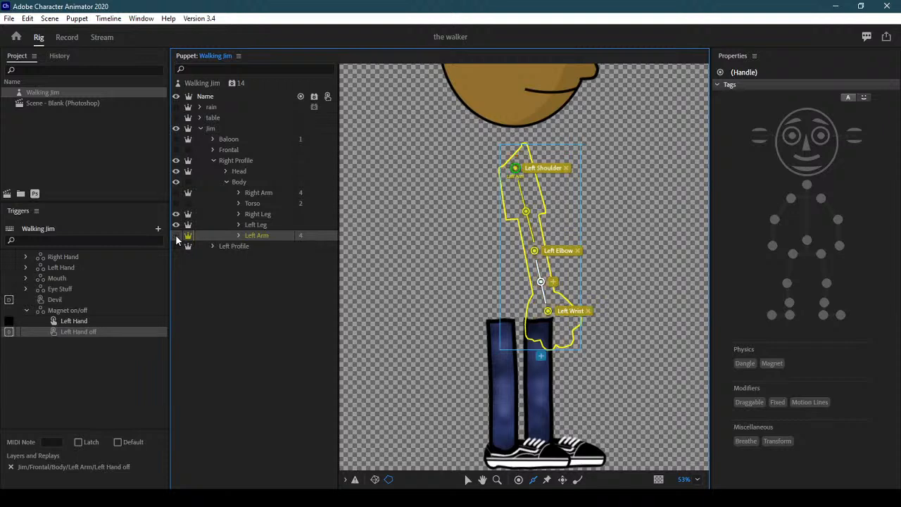
click(268, 214)
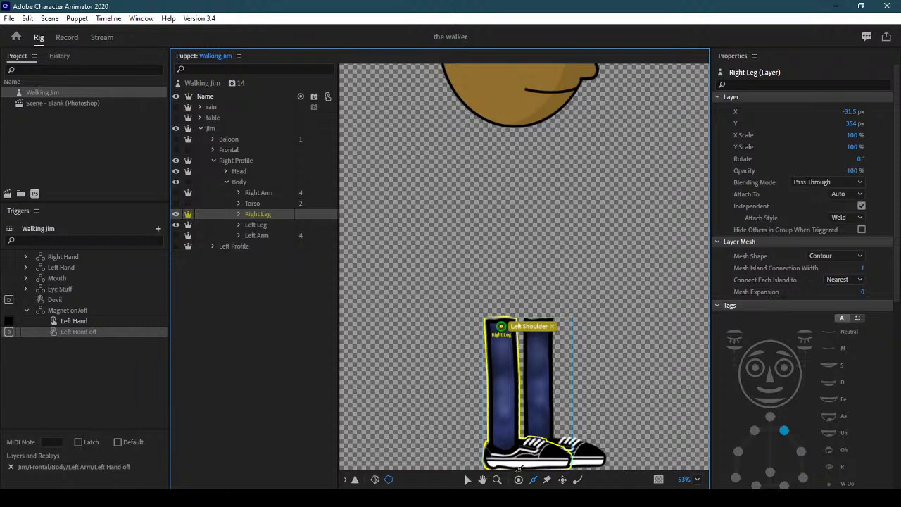
Tag the right leg's top handle Right Hip and add Right Knee and Right Ankle handles
scroll(823, 319, down, 5)
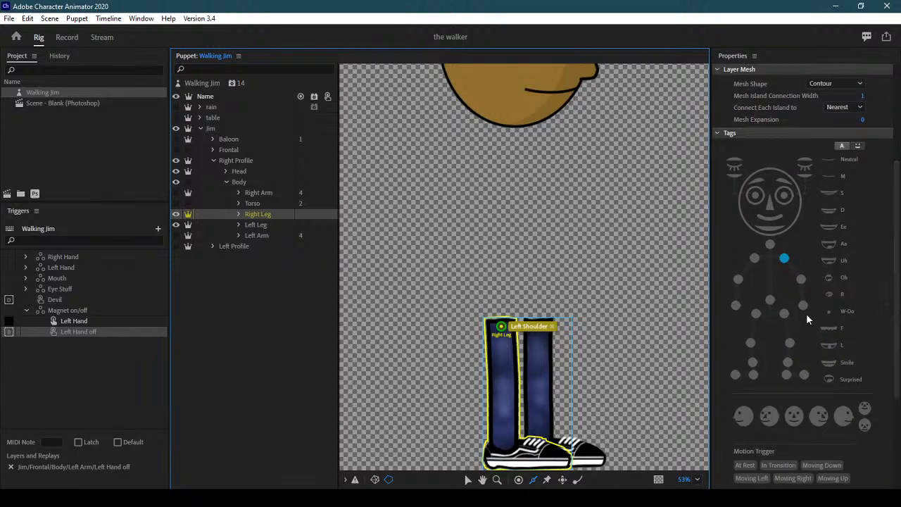
click(787, 259)
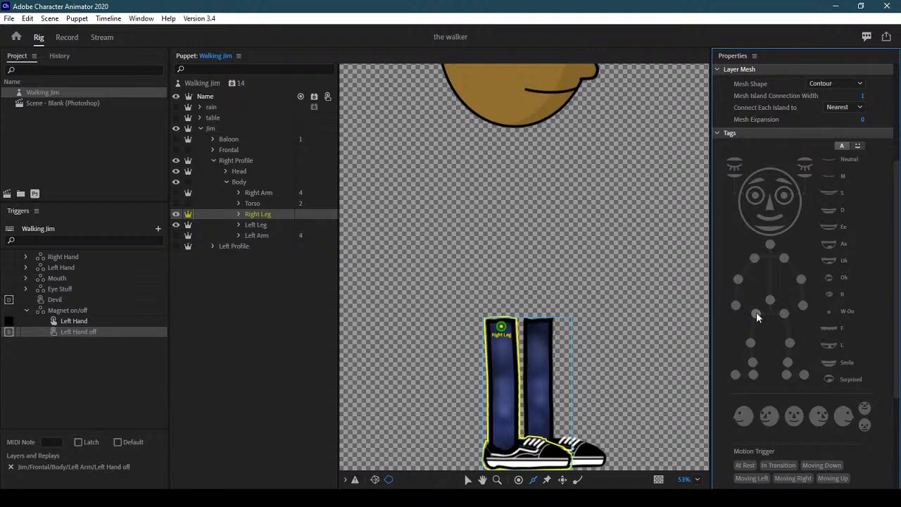
click(756, 312)
click(519, 480)
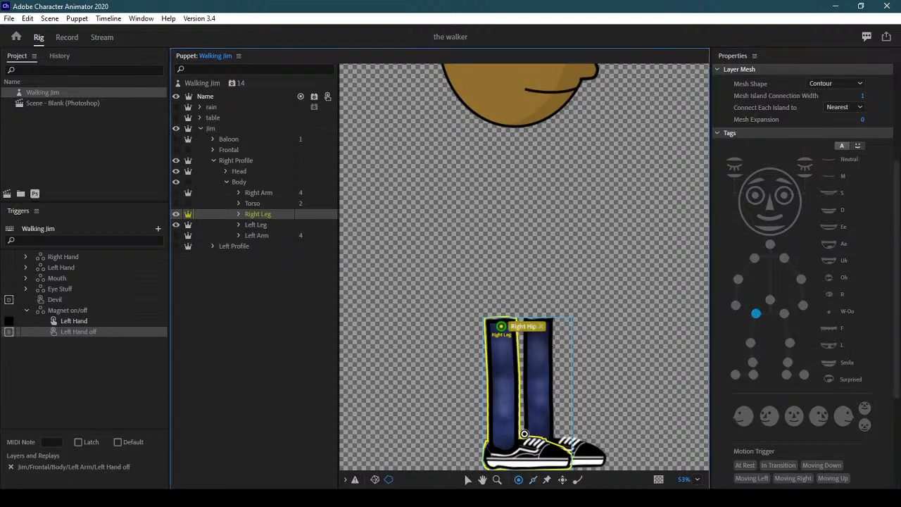
click(504, 390)
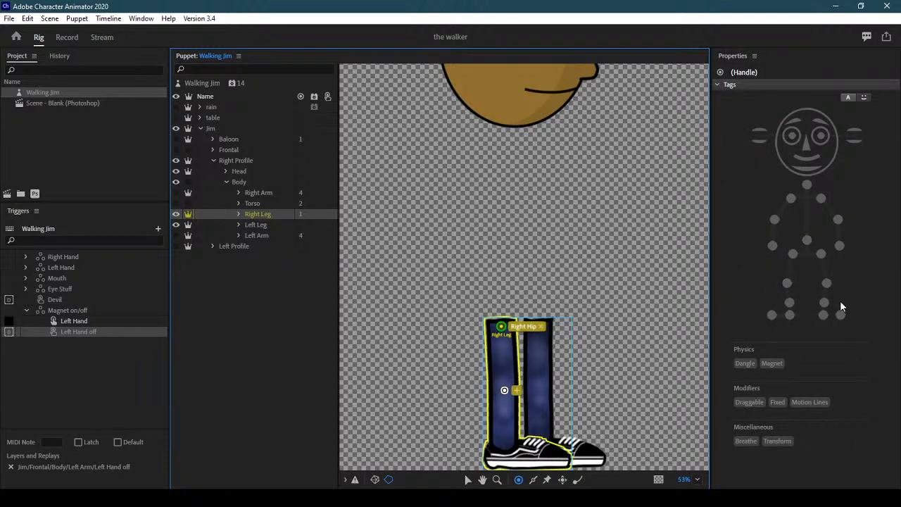
click(787, 284)
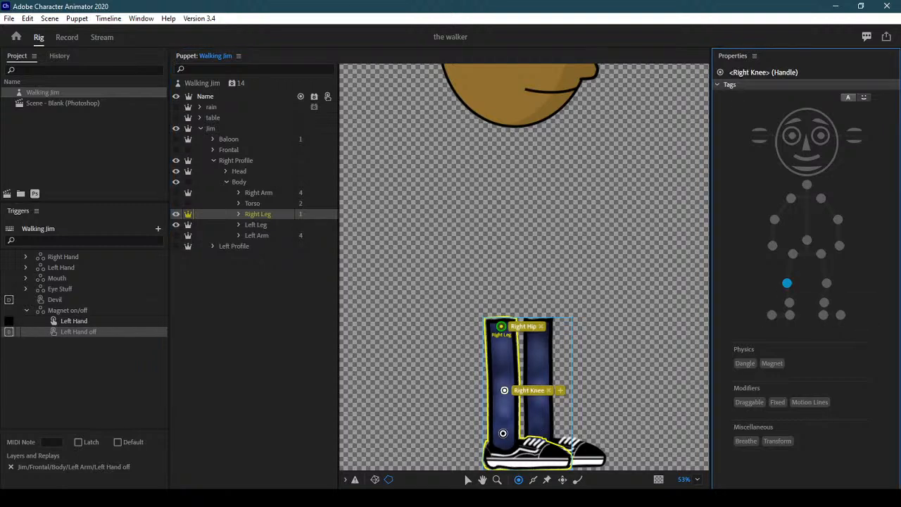
click(503, 434)
click(789, 303)
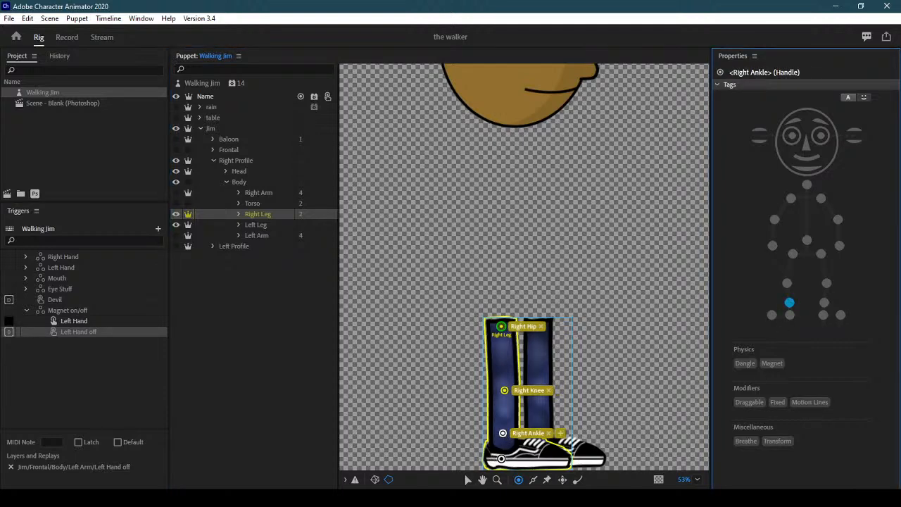
Add Right Heel and Right Toe handles at the heel and tip of the right shoe
click(501, 459)
click(790, 316)
click(790, 315)
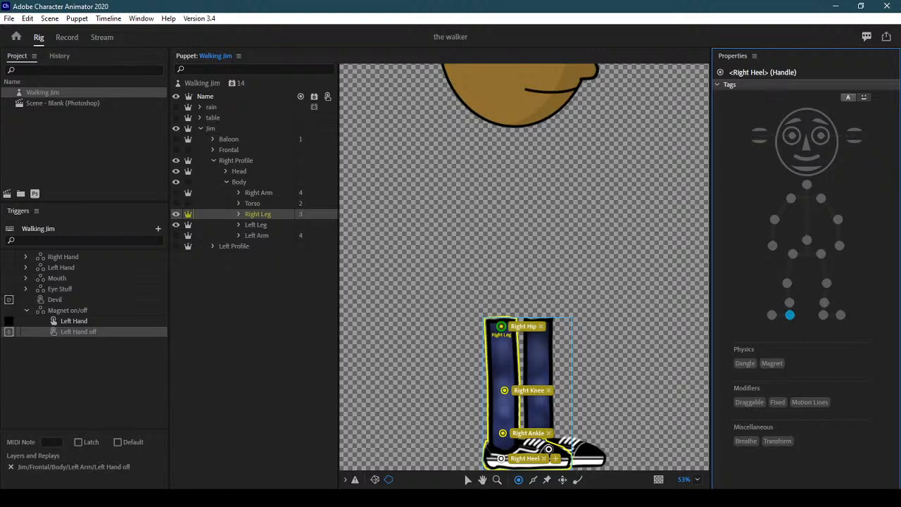
click(548, 450)
drag(549, 450, 553, 457)
click(770, 313)
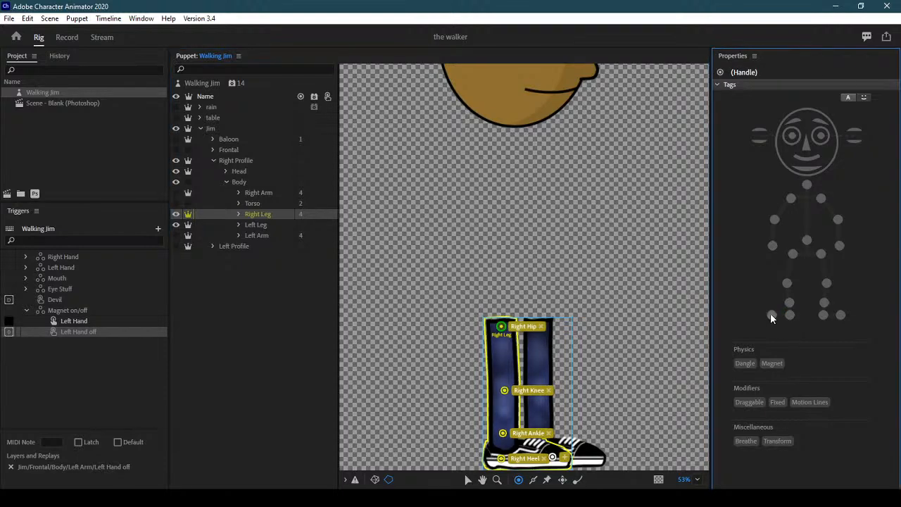
click(770, 312)
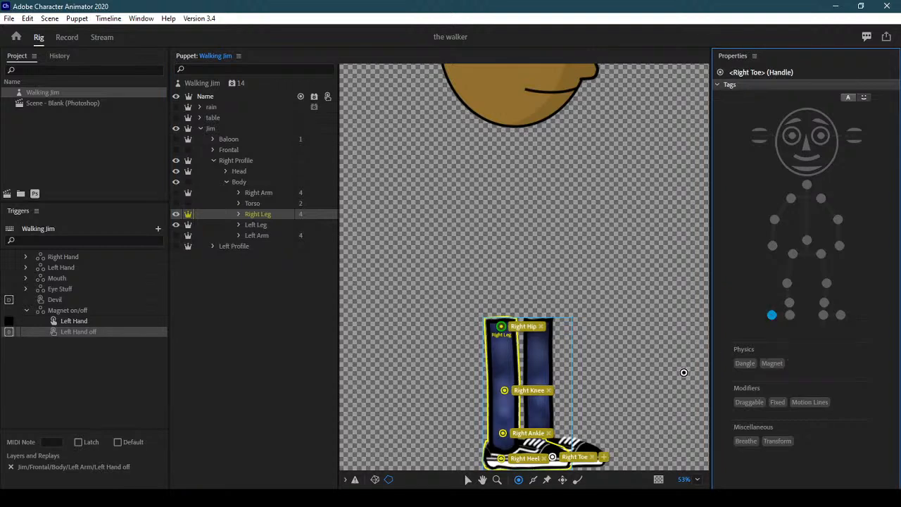
click(534, 481)
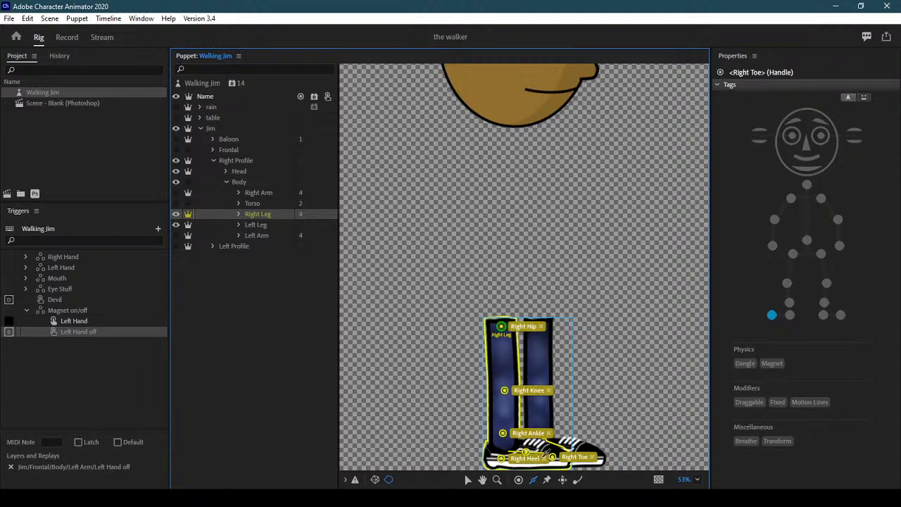
click(528, 452)
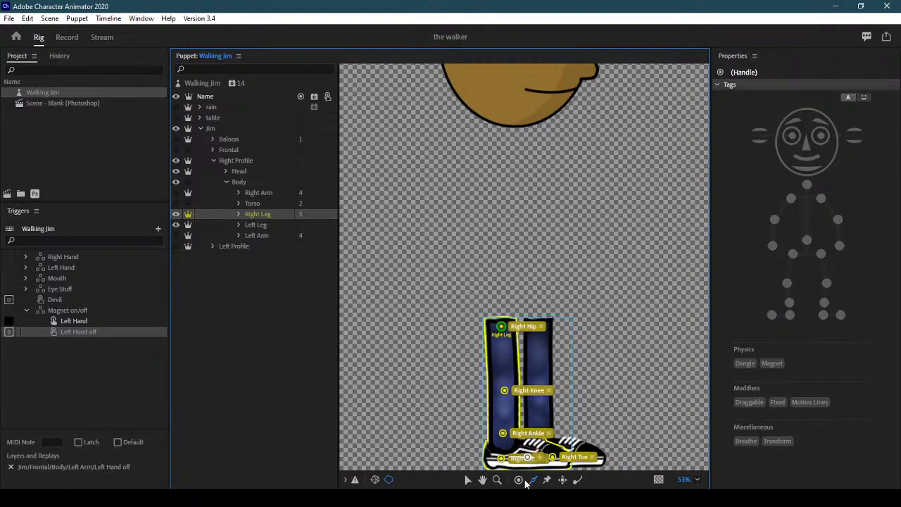
Draw a stick down the right leg from the hip to the foot
click(533, 479)
drag(502, 329, 502, 456)
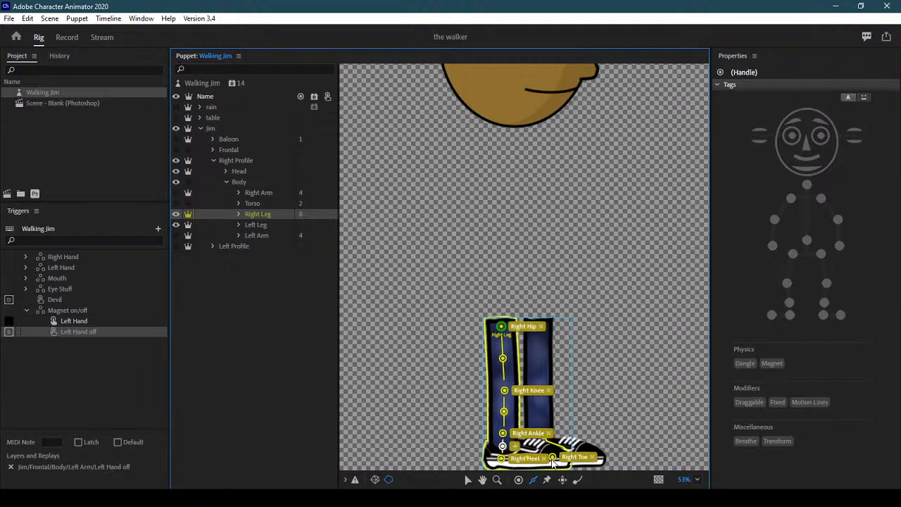
click(260, 224)
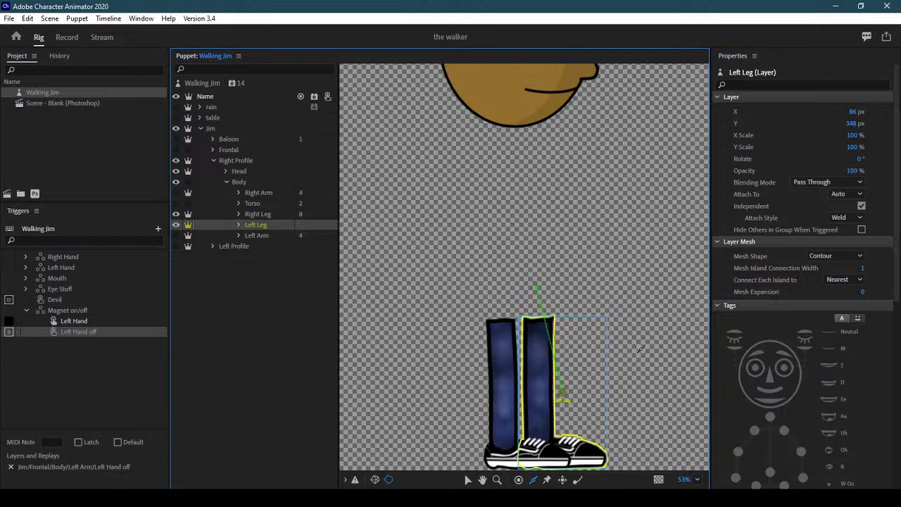
Move the Left Leg origin to its top, hide Right Leg, and add Left Hip and Left Knee handles
drag(561, 393, 542, 328)
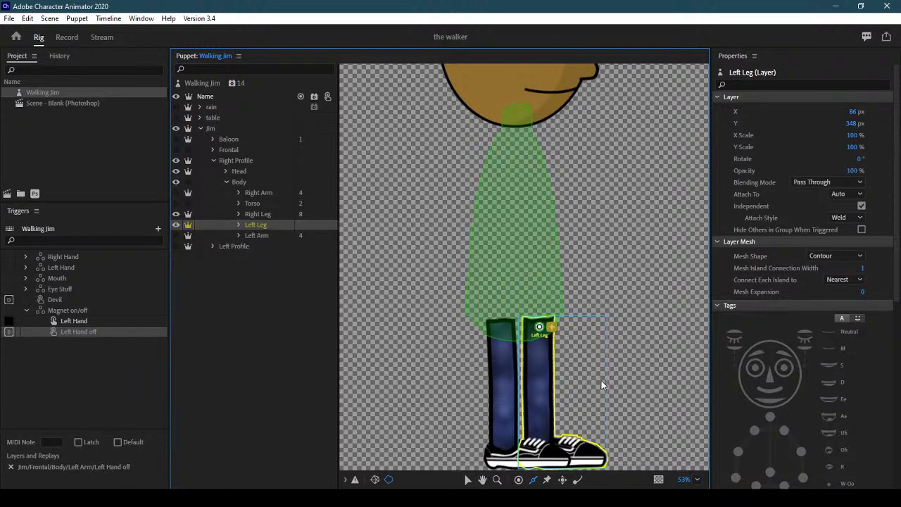
click(518, 480)
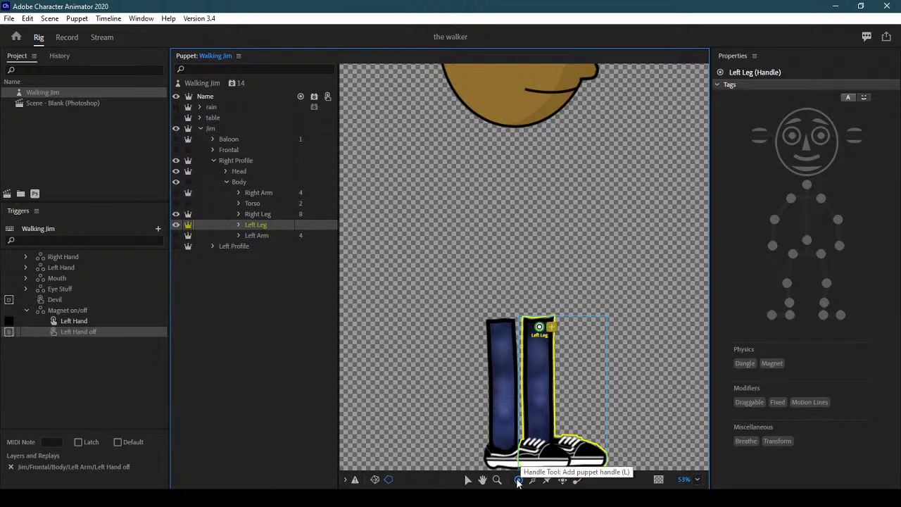
click(176, 214)
click(820, 253)
click(820, 253)
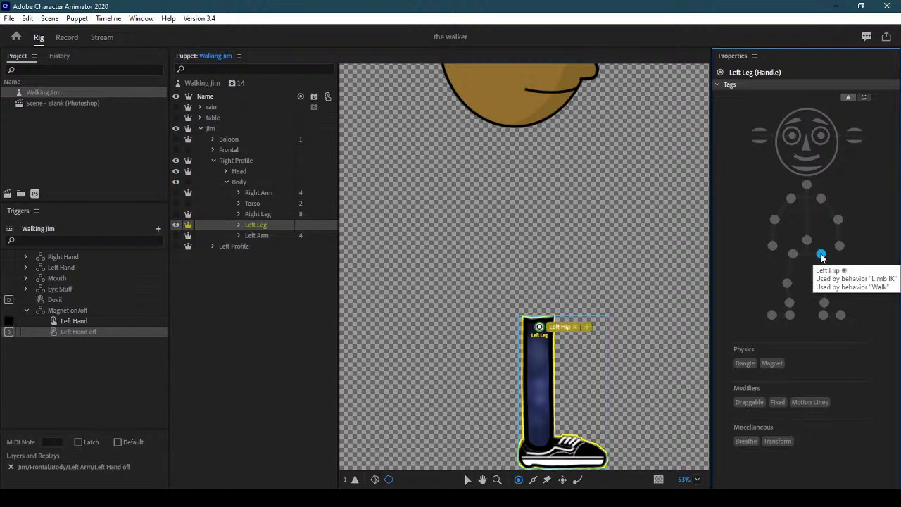
click(541, 385)
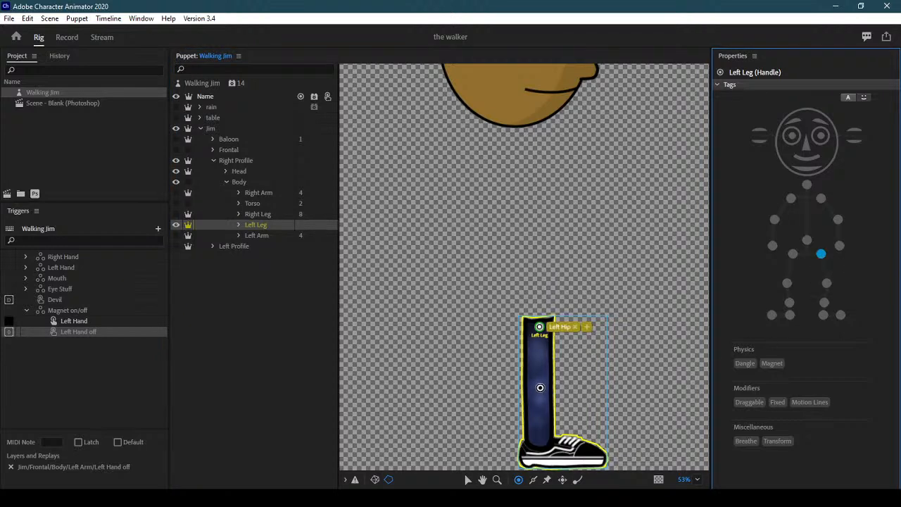
click(828, 282)
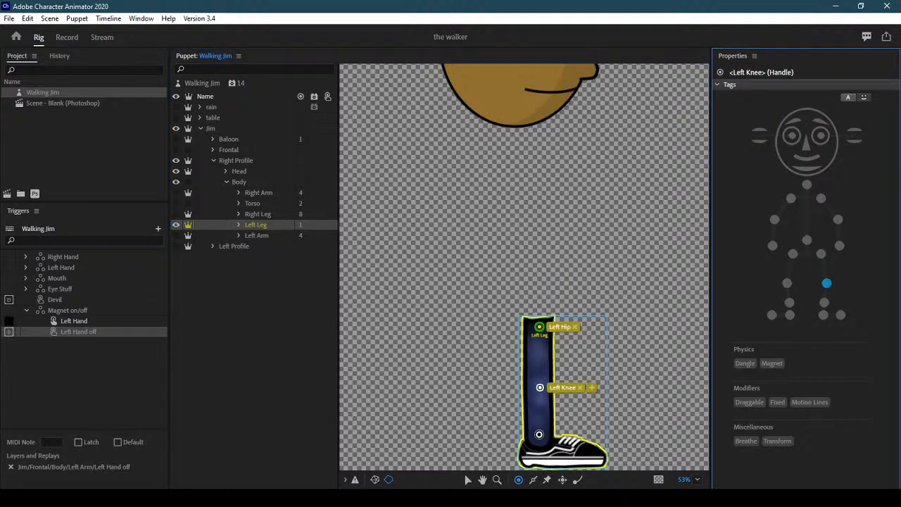
Add Left Ankle, Left Heel and Left Toe handles, then draw a stick down the left leg
click(825, 303)
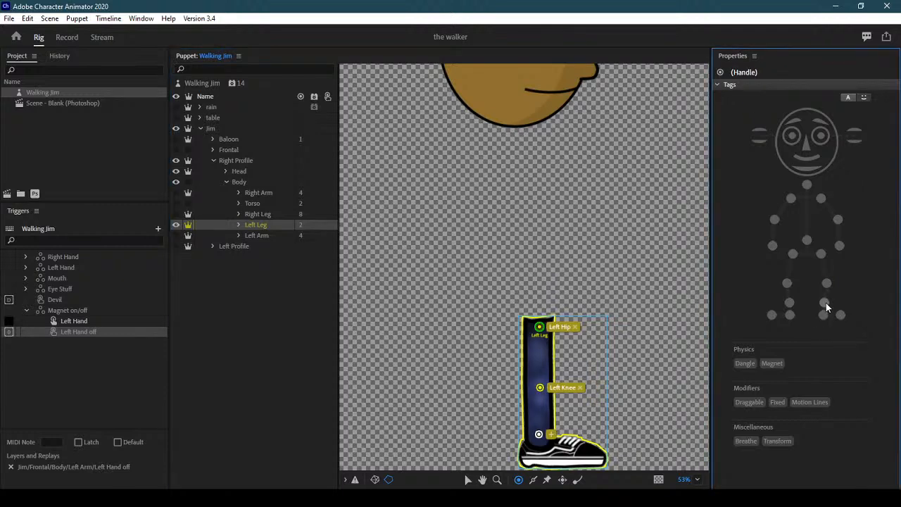
click(535, 456)
click(824, 316)
click(590, 455)
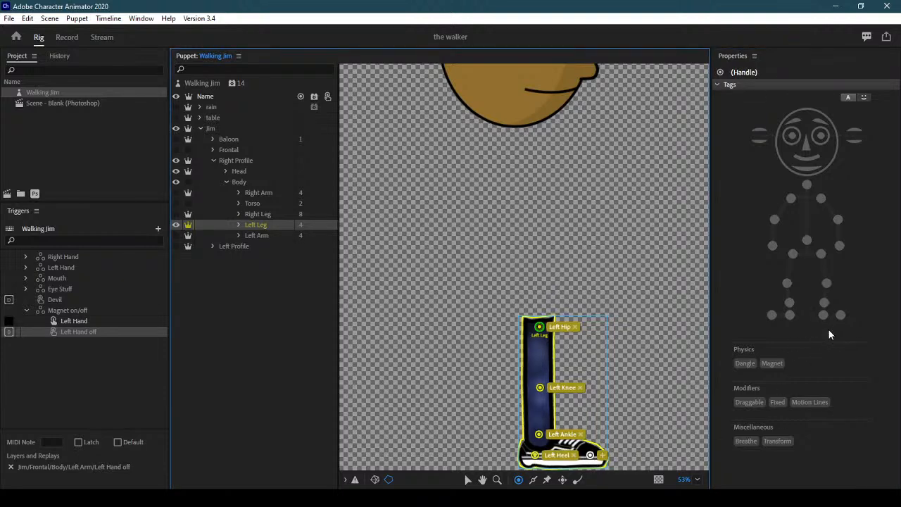
click(843, 315)
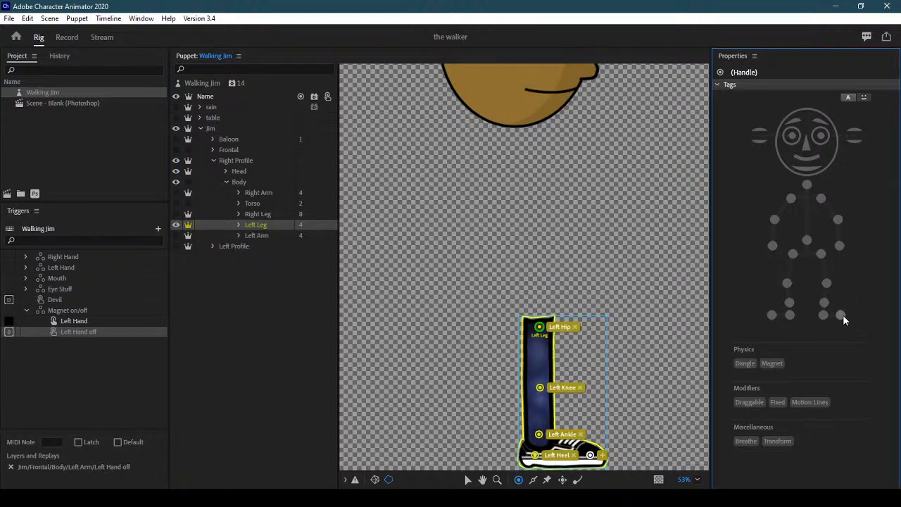
click(533, 479)
mouse_move(537, 335)
mouse_down()
mouse_move(537, 456)
mouse_move(590, 456)
mouse_up()
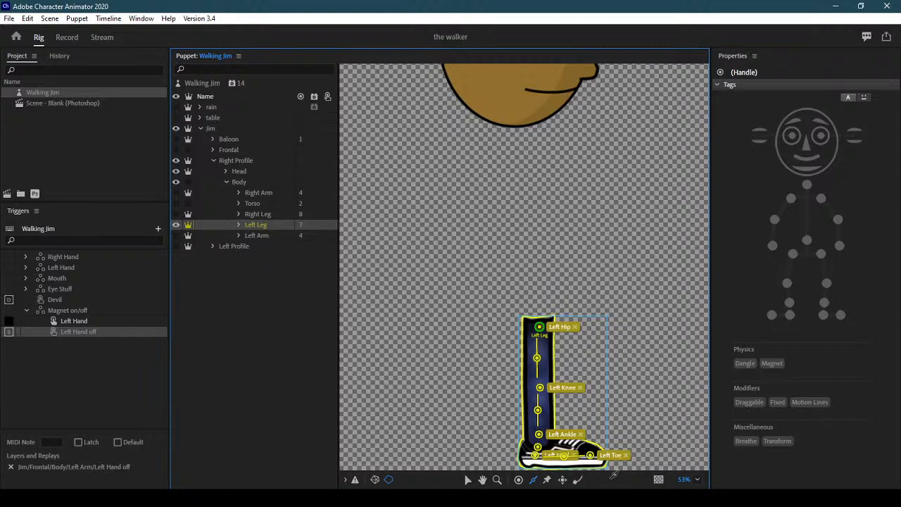
Show Torso and Right Arm again, drag the Head origin down to the neck, and collapse the groups
click(178, 202)
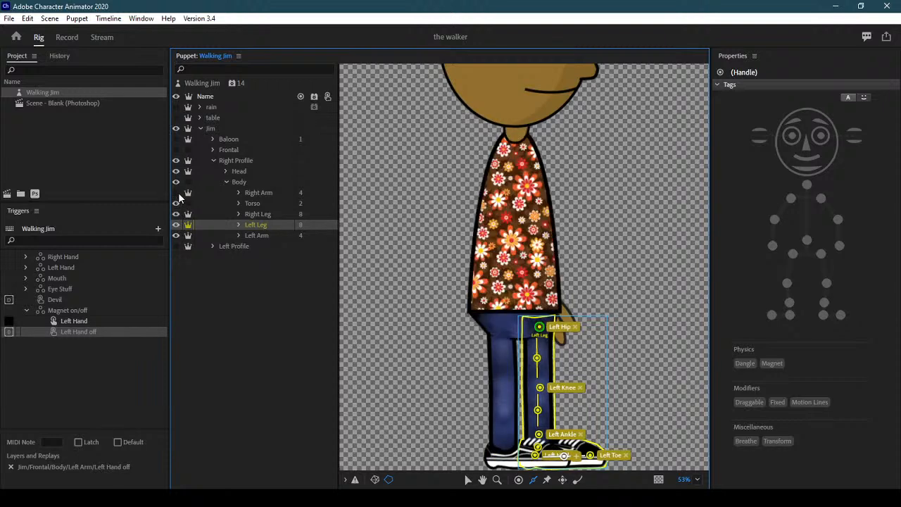
click(177, 193)
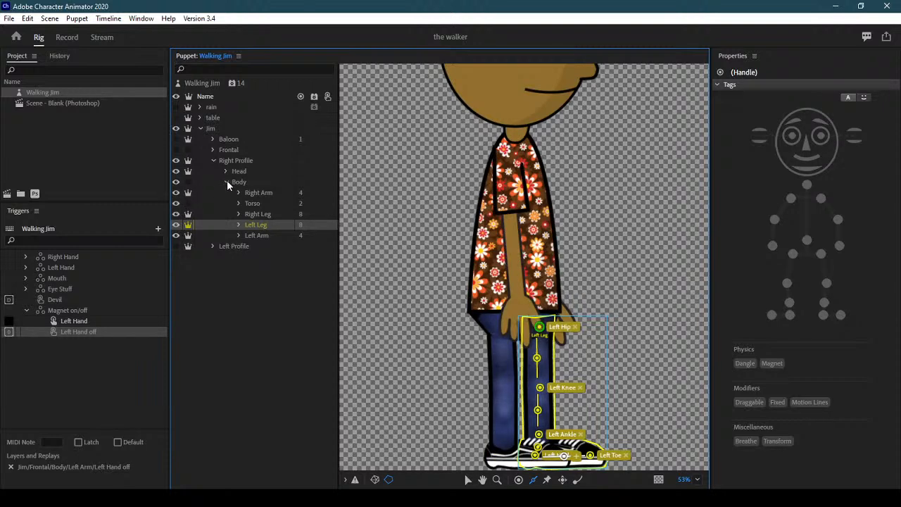
click(225, 182)
click(278, 173)
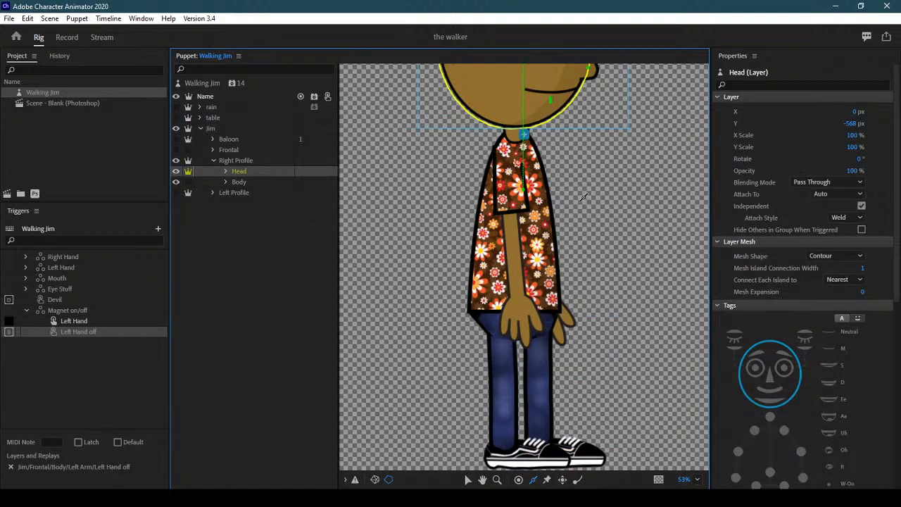
click(468, 479)
scroll(618, 160, up, 5)
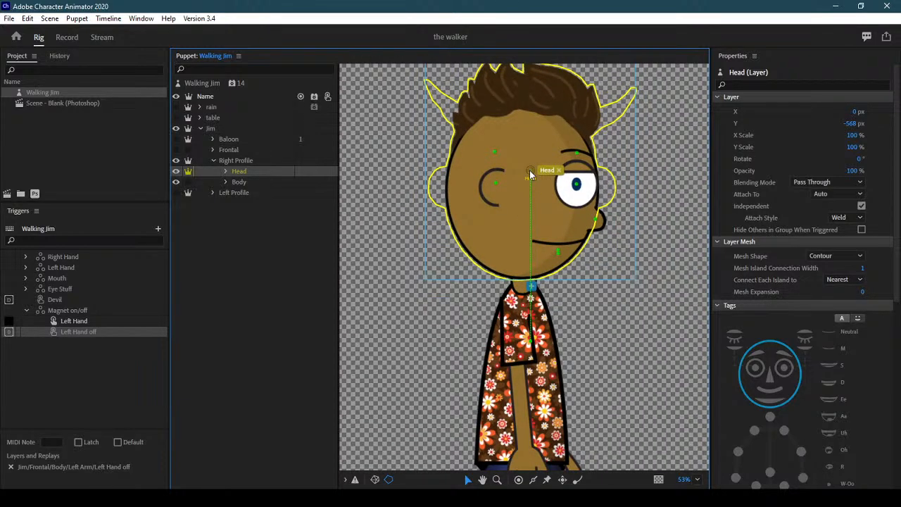
drag(530, 171, 522, 283)
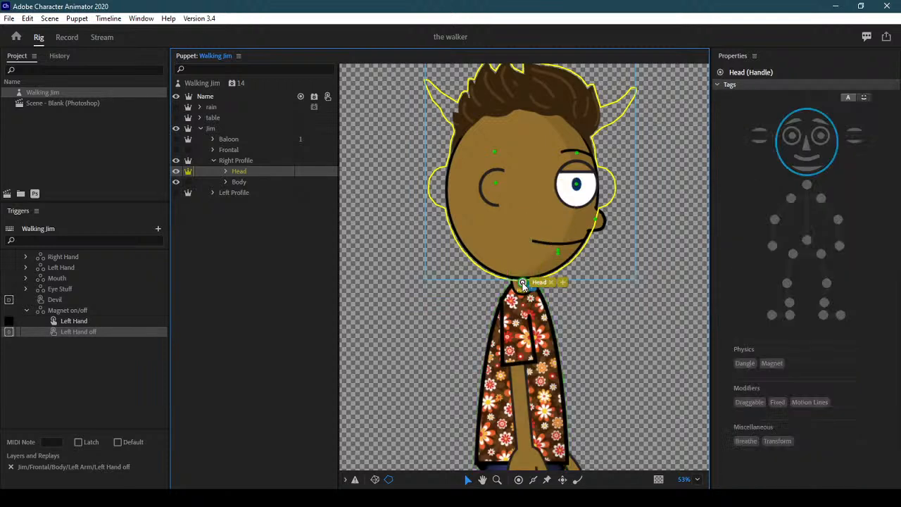
click(225, 171)
click(253, 183)
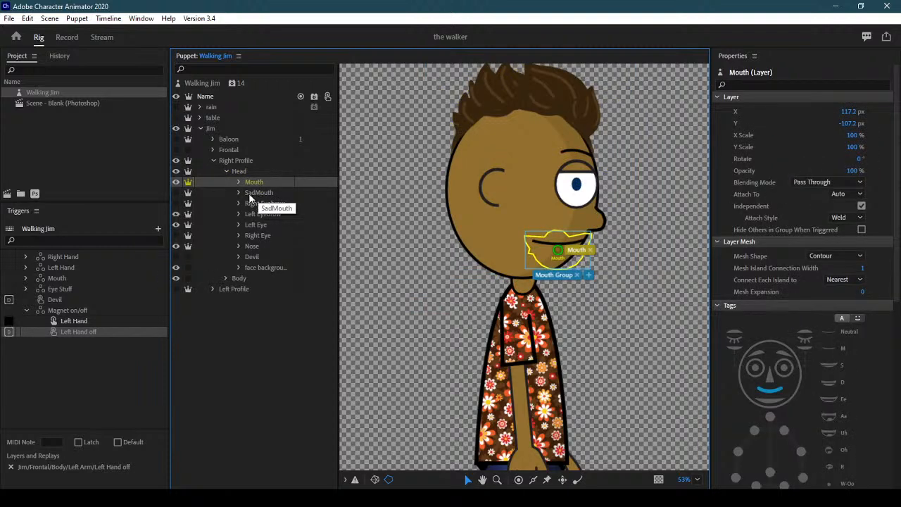
click(225, 171)
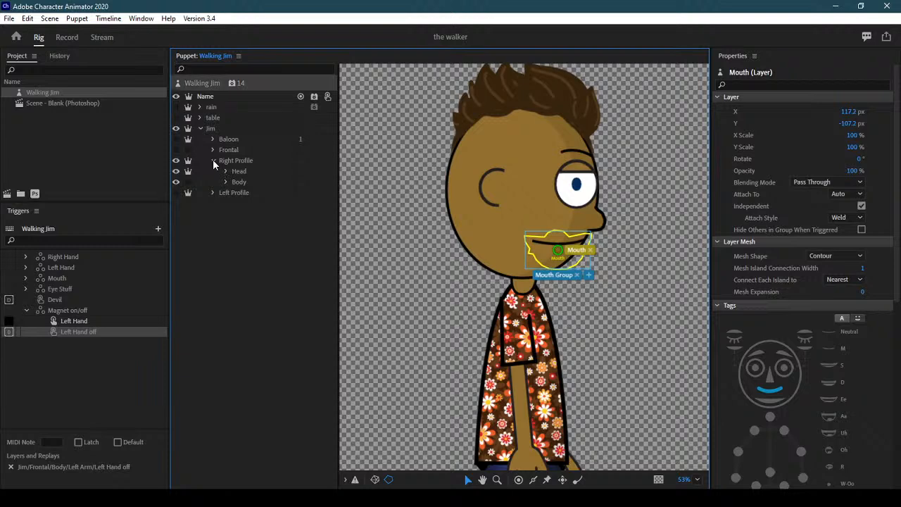
click(212, 160)
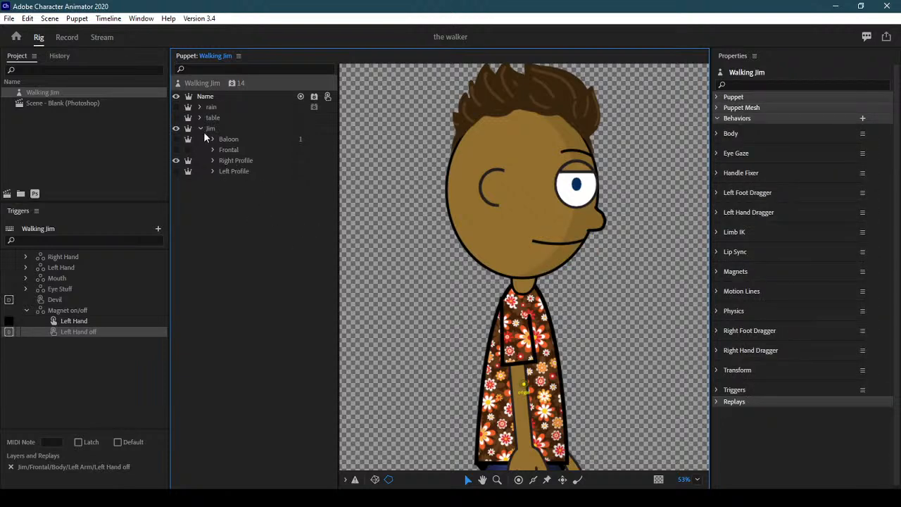
Swap visibility to Left Profile, drag its Head origin to the neck, and expand its Body group
click(176, 166)
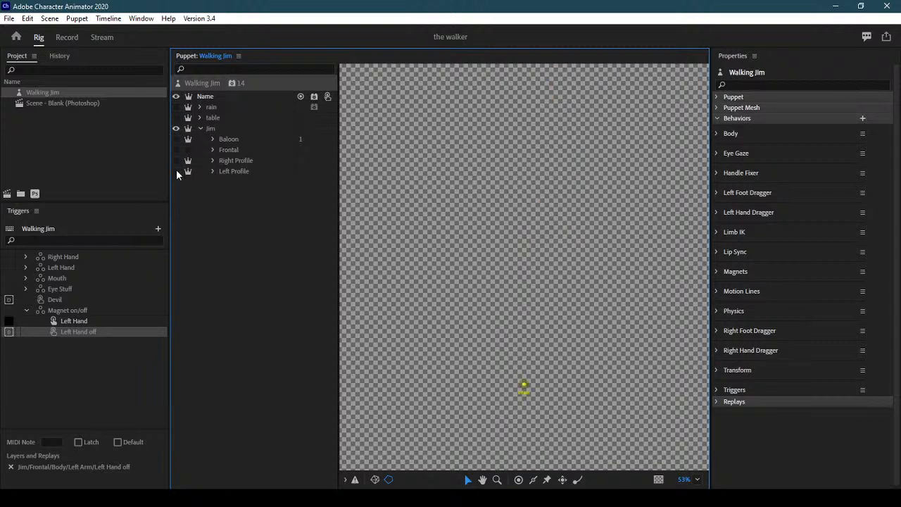
click(237, 172)
click(212, 171)
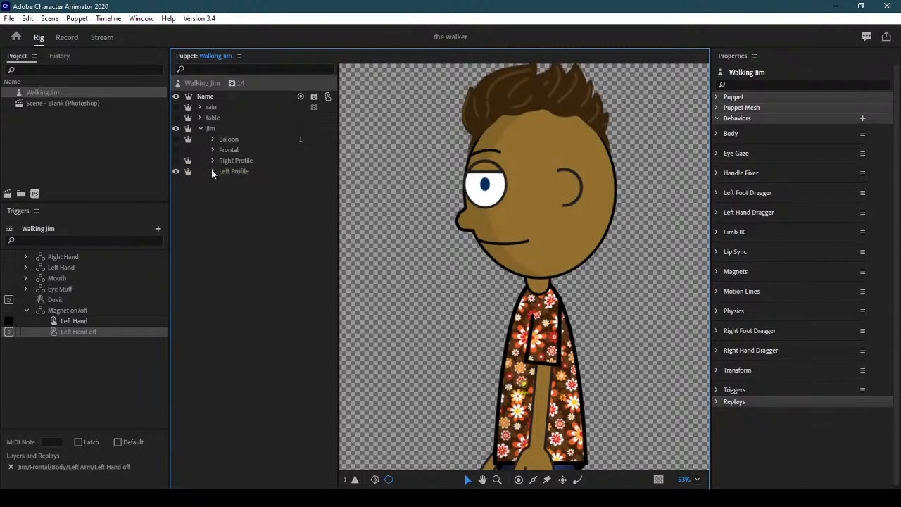
click(212, 171)
click(238, 182)
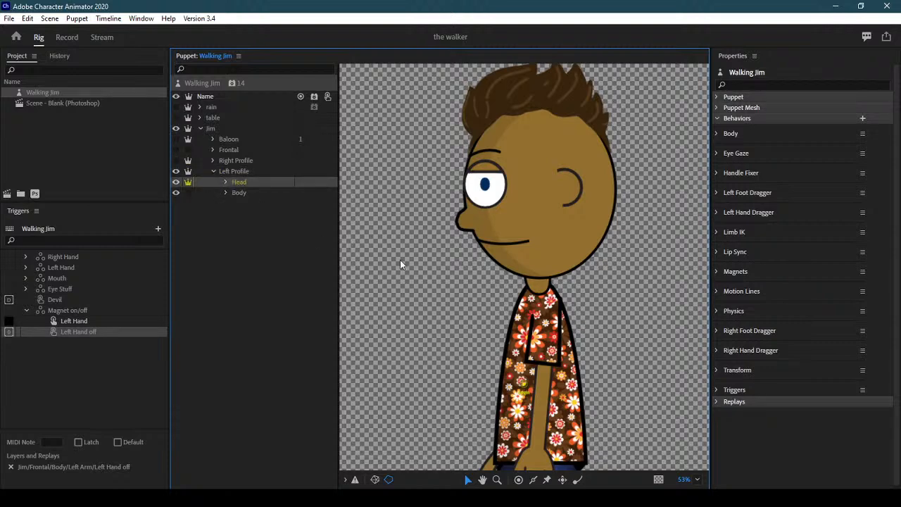
drag(530, 175, 539, 278)
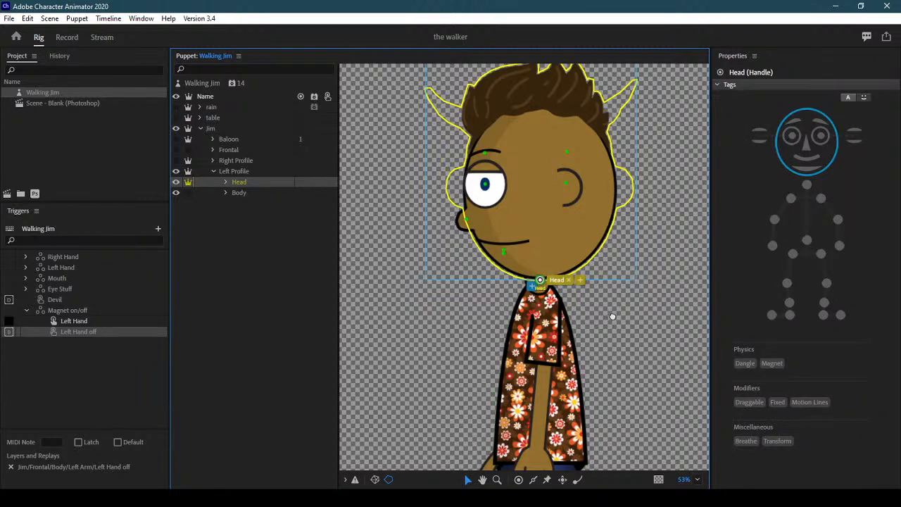
scroll(612, 317, down, 5)
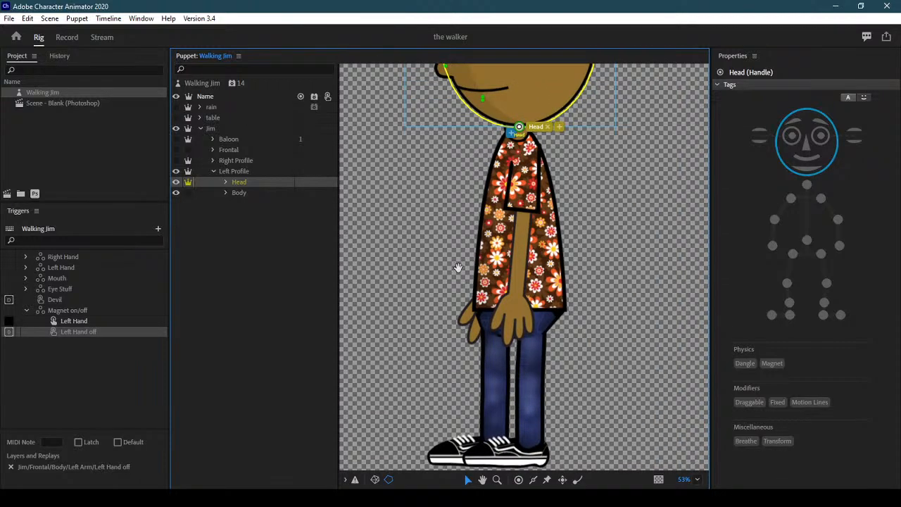
click(260, 194)
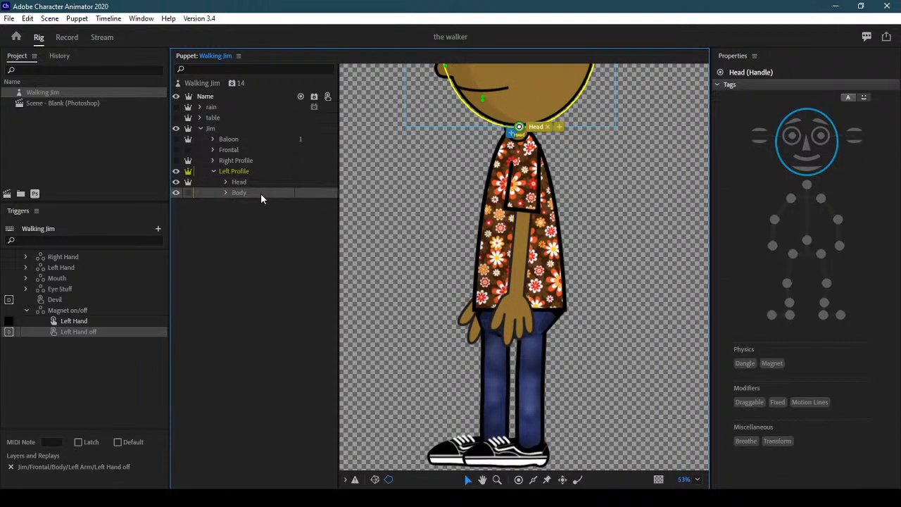
click(226, 192)
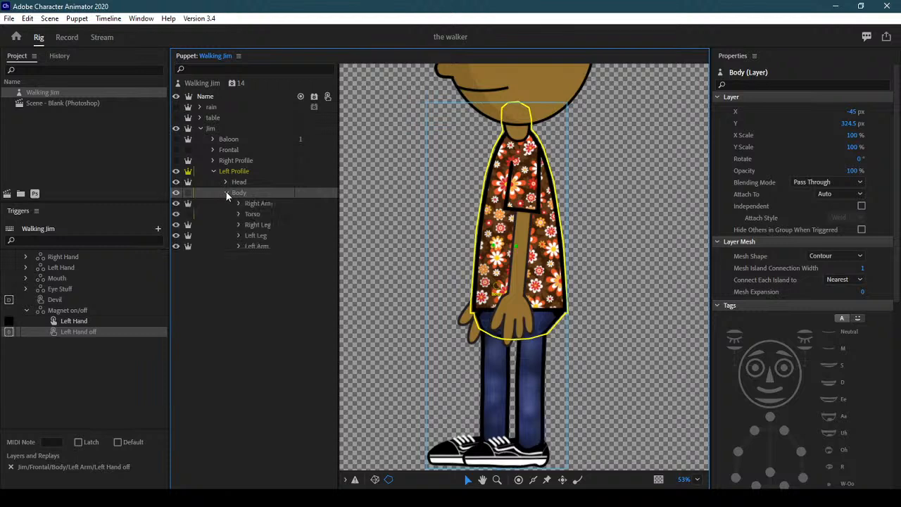
Tag the Right Arm's origin as Left Shoulder and add Left Elbow and Left Wrist handles
click(264, 204)
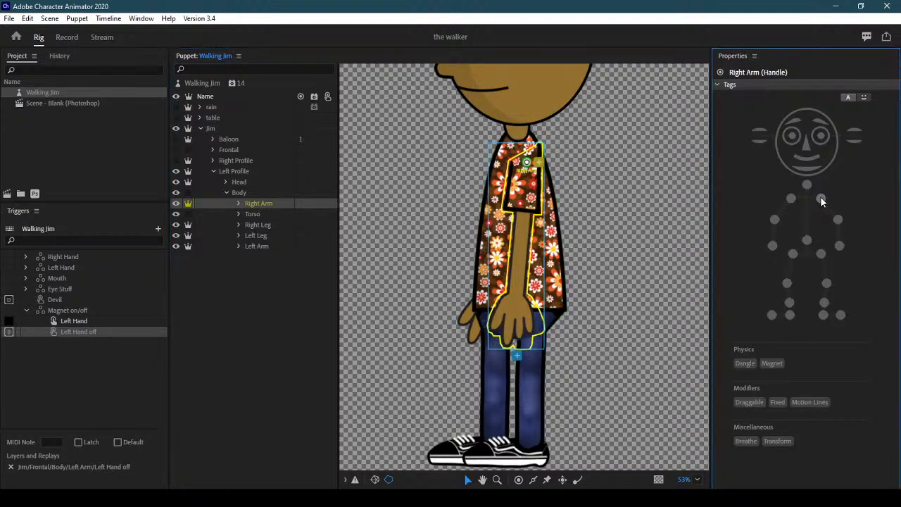
click(820, 198)
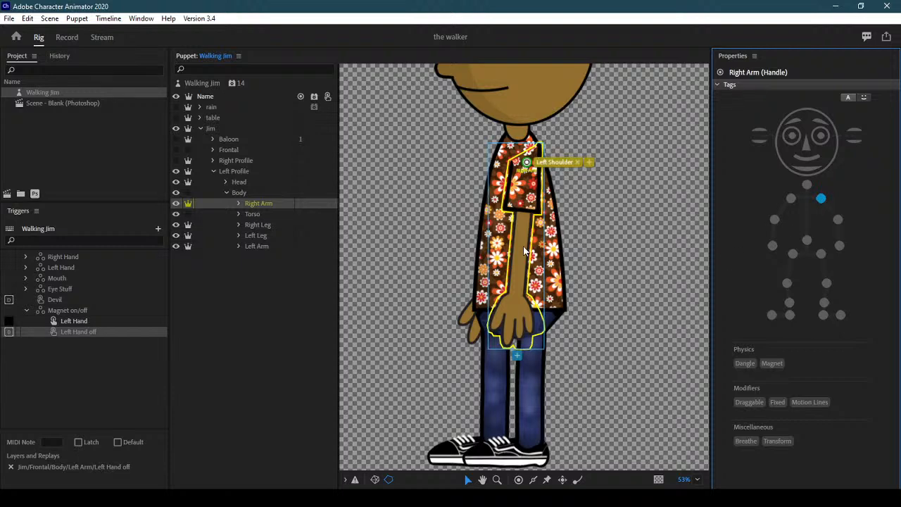
click(519, 479)
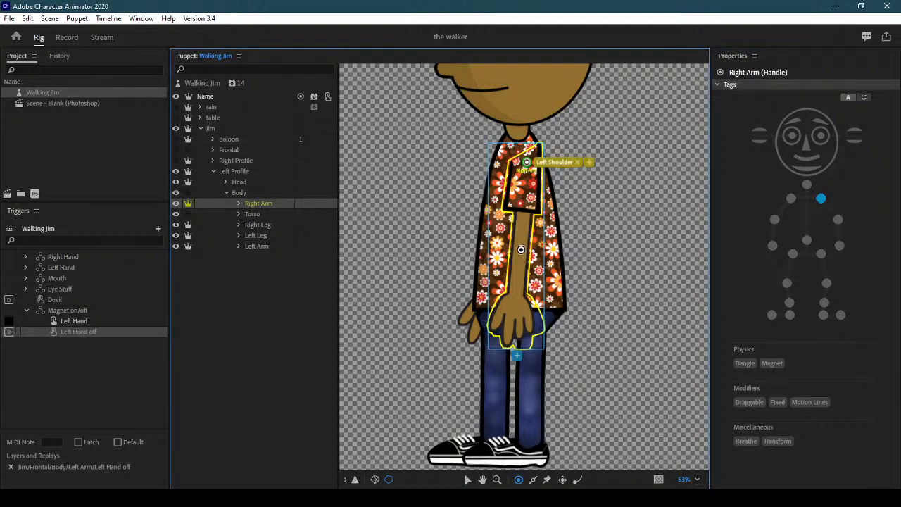
click(533, 249)
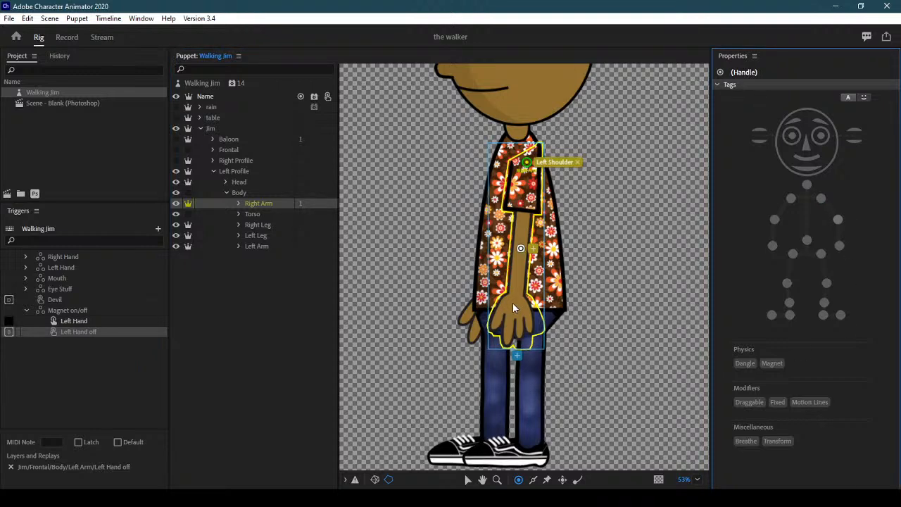
click(839, 246)
click(533, 481)
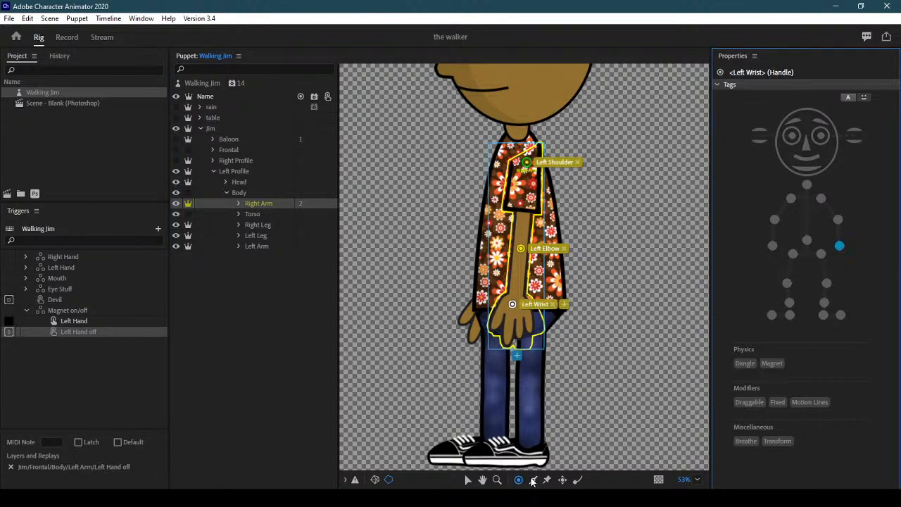
Draw sticks along the Right Arm's upper arm and forearm
click(522, 206)
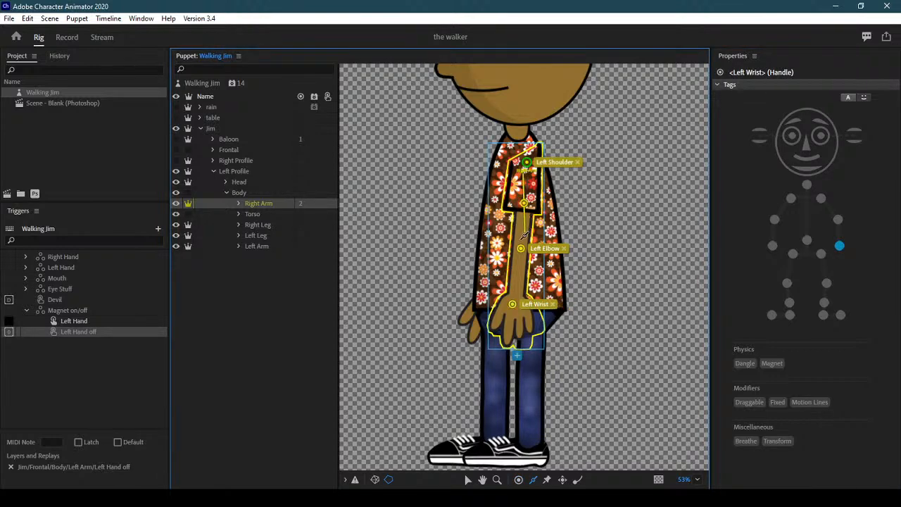
click(517, 277)
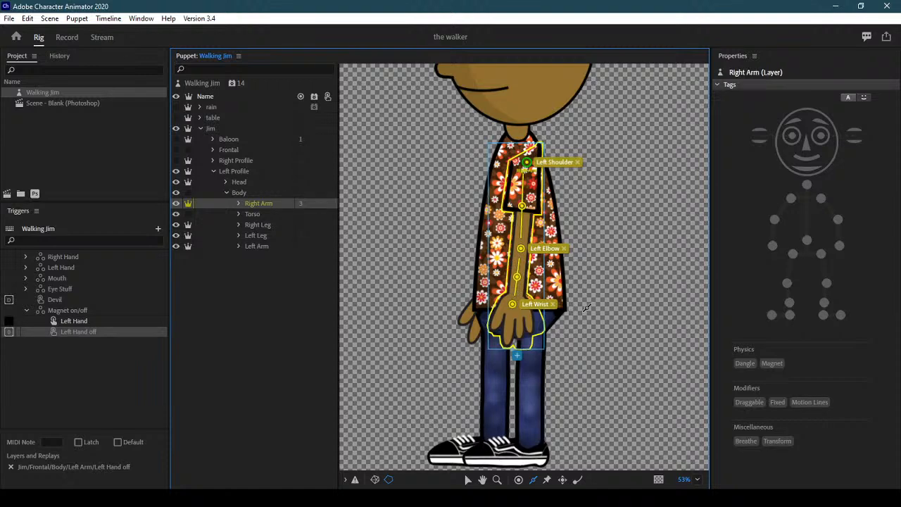
click(516, 276)
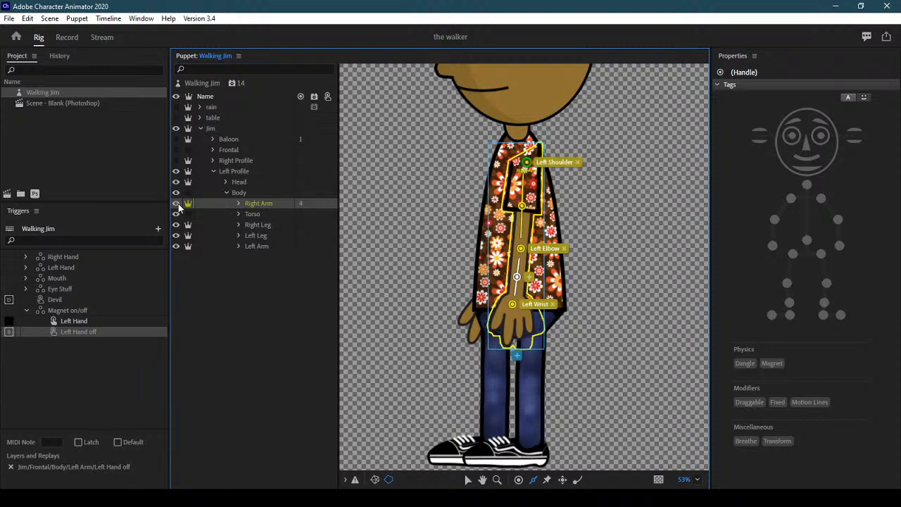
click(248, 212)
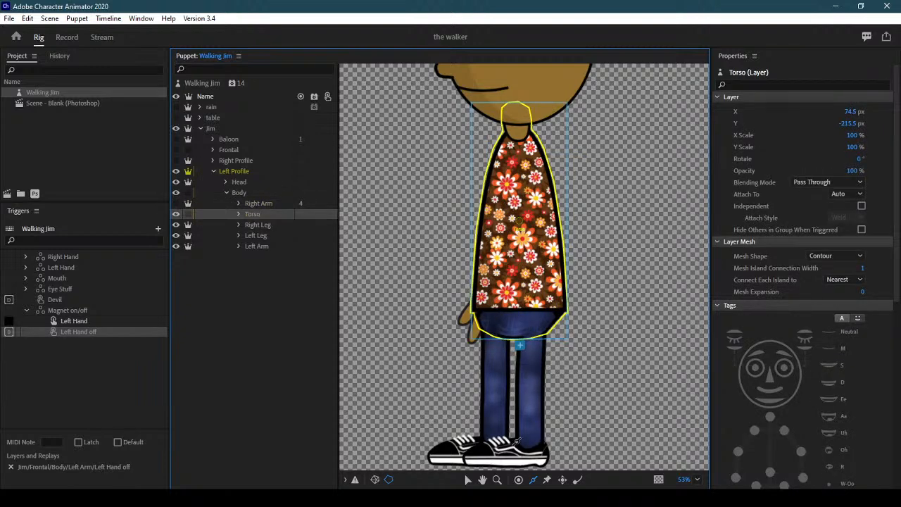
Add Neck and Waist handles to the Torso, then hide the Torso
click(519, 480)
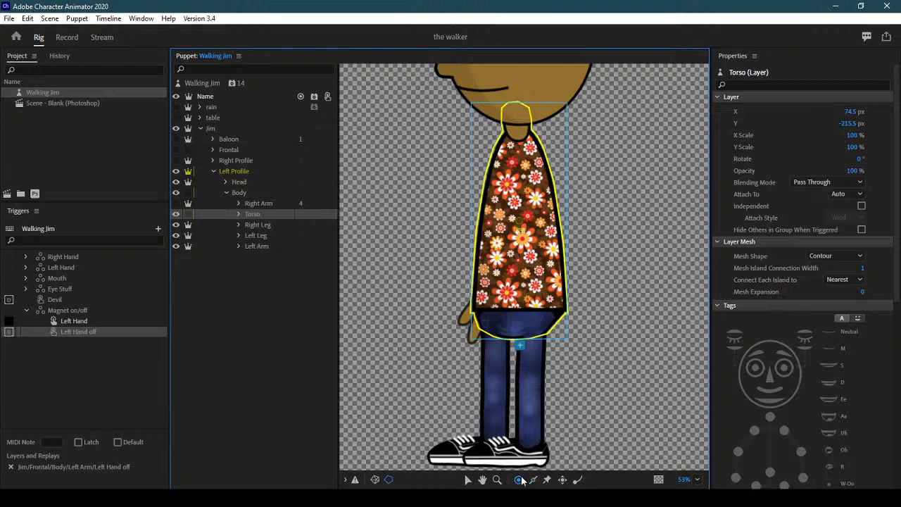
click(518, 127)
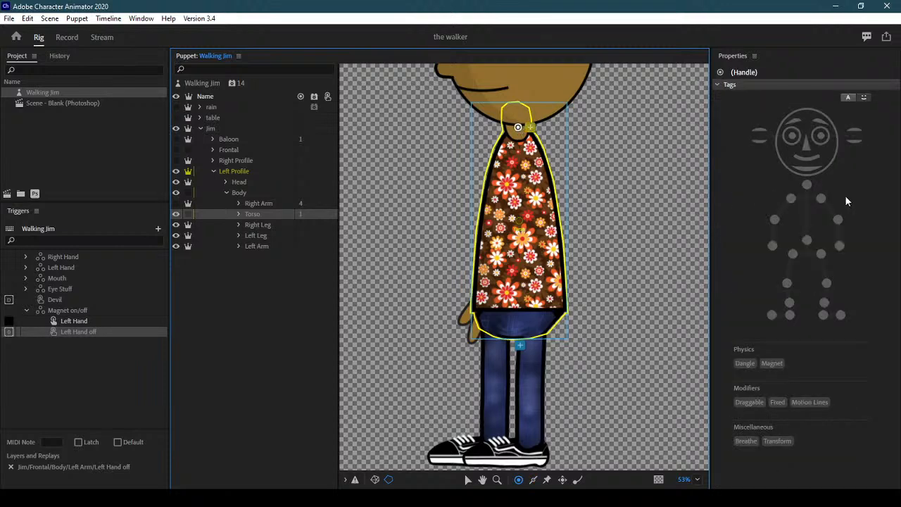
click(806, 184)
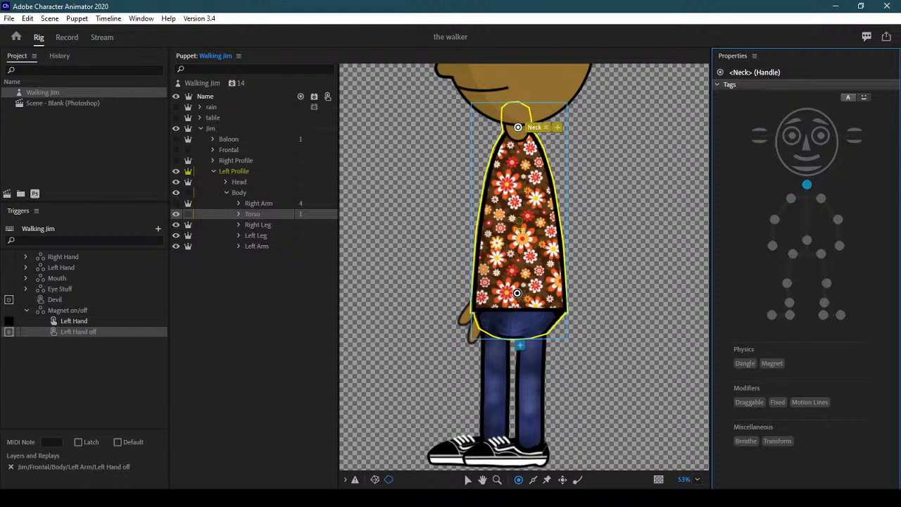
click(517, 293)
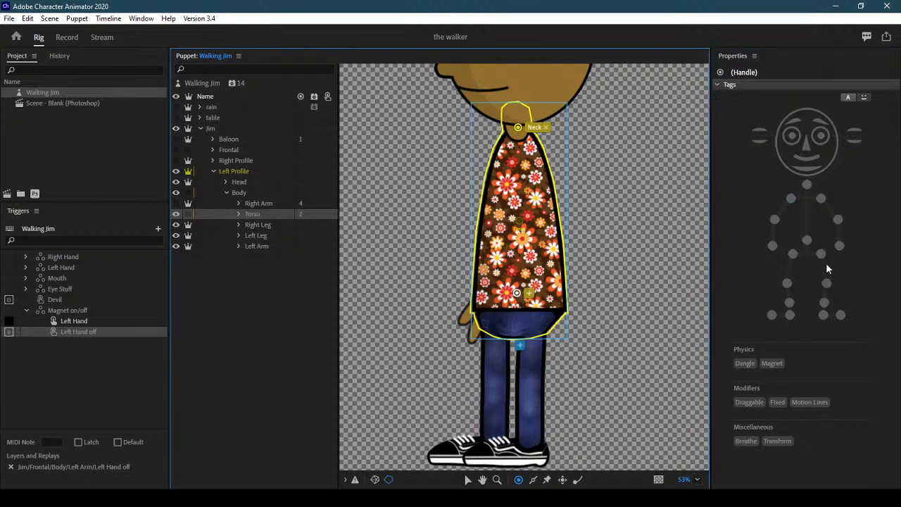
click(806, 242)
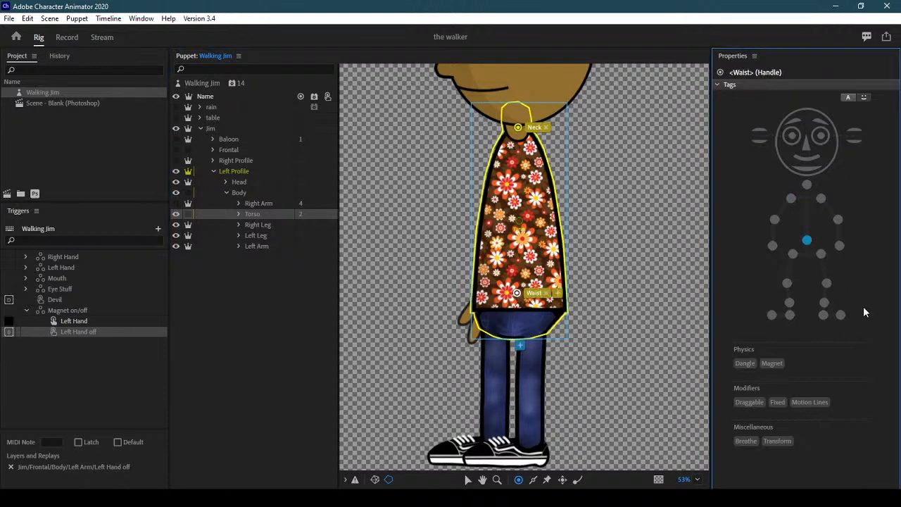
click(177, 215)
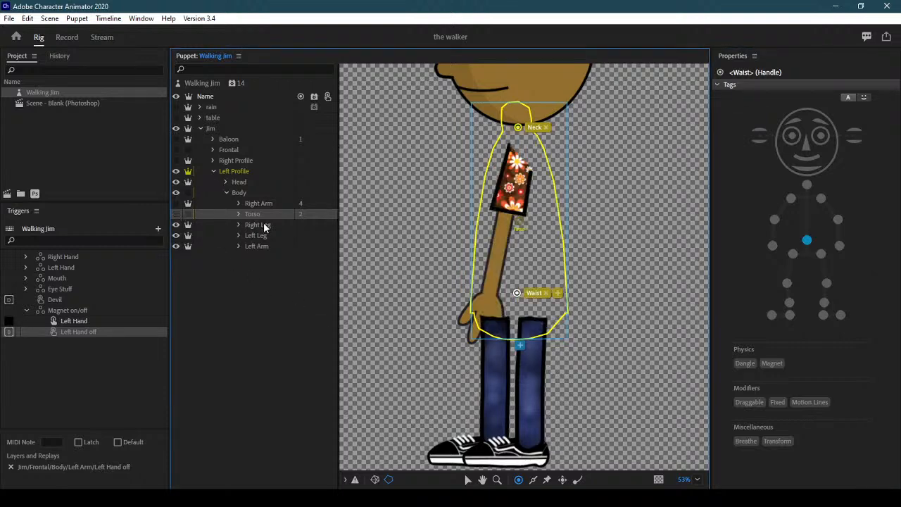
Move the Left Arm origin to the shoulder, tag it Right Shoulder, and add elbow and wrist handles
click(269, 246)
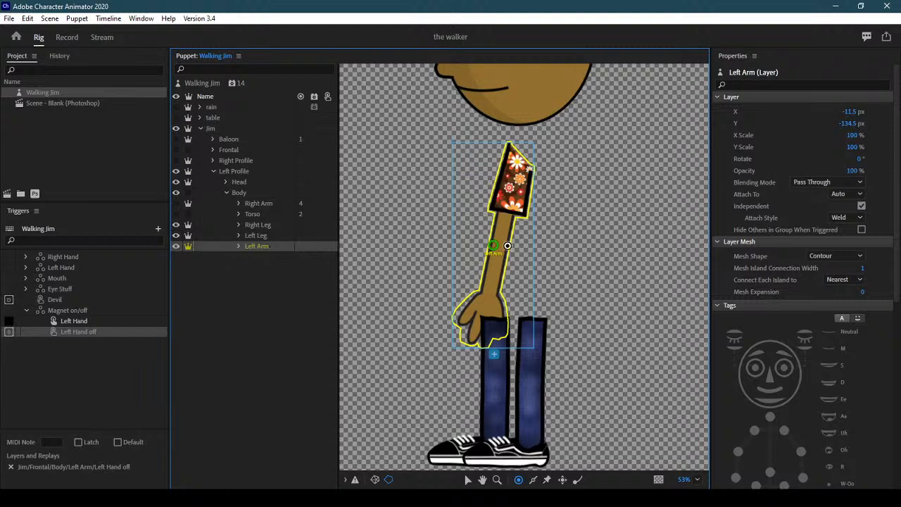
drag(493, 245, 517, 168)
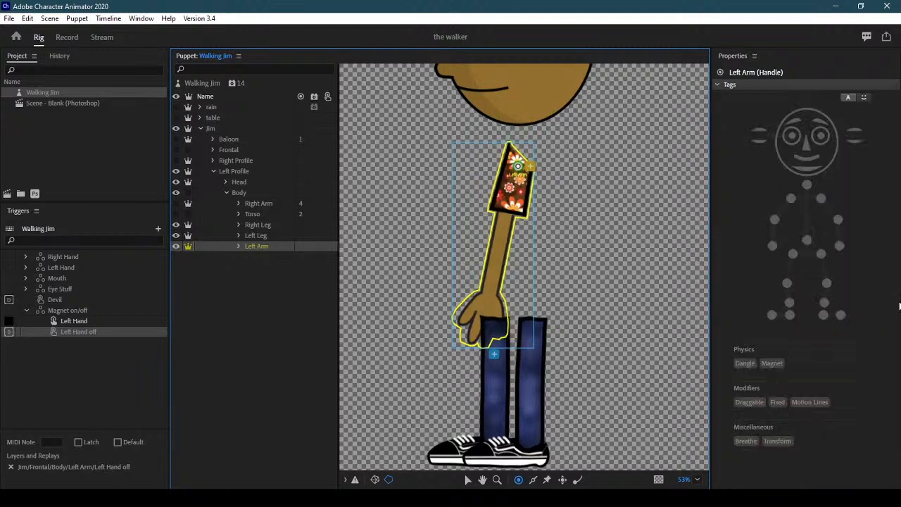
click(790, 202)
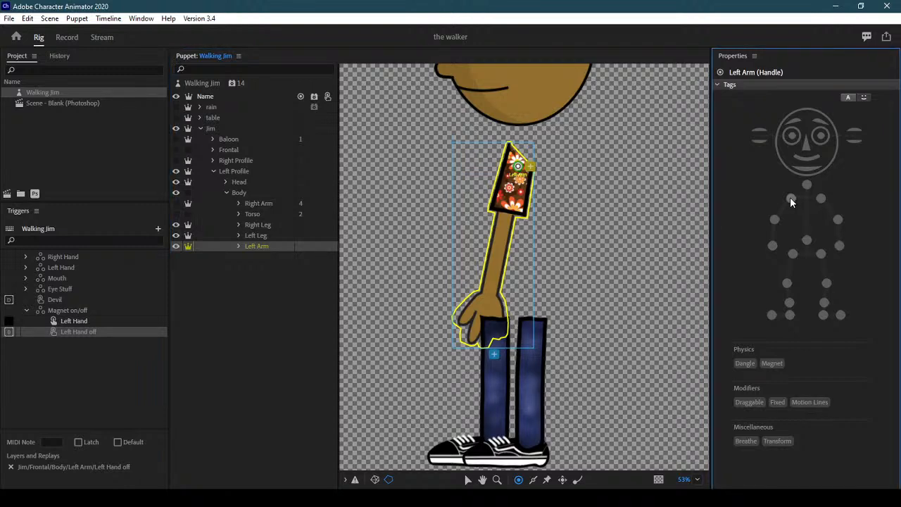
click(790, 198)
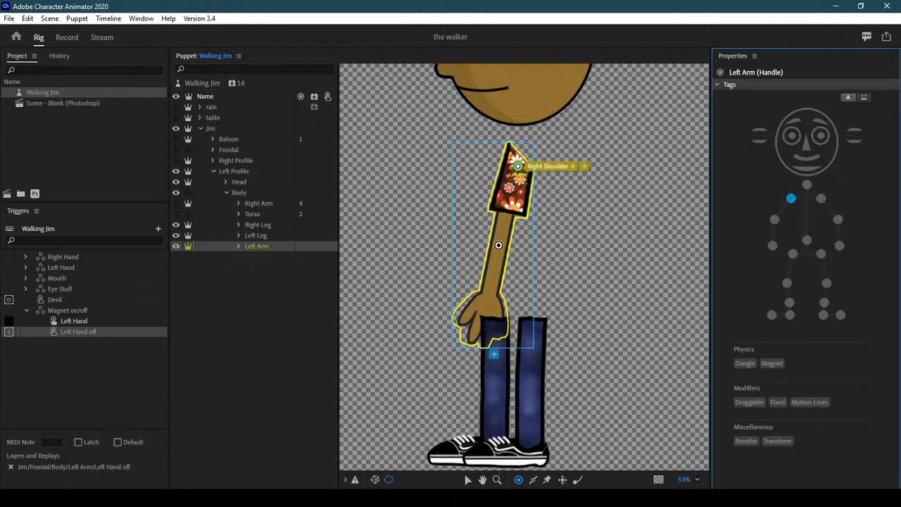
click(500, 245)
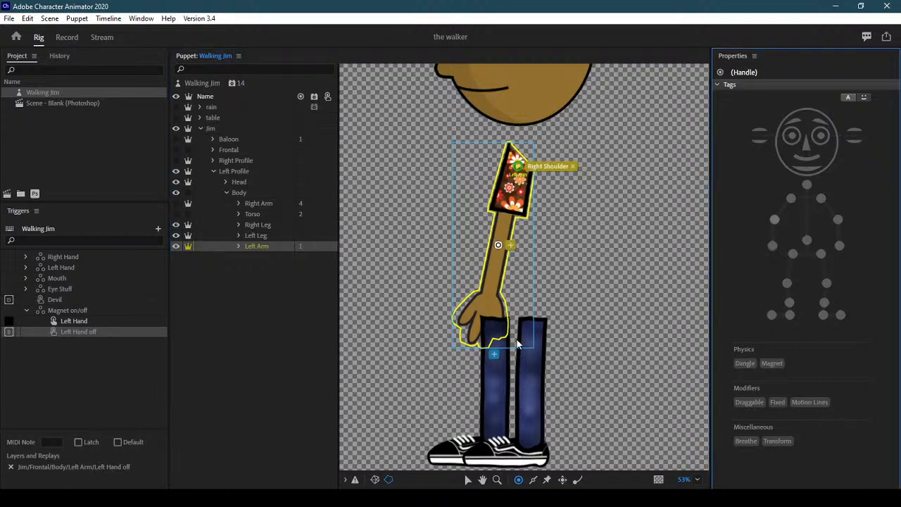
click(487, 304)
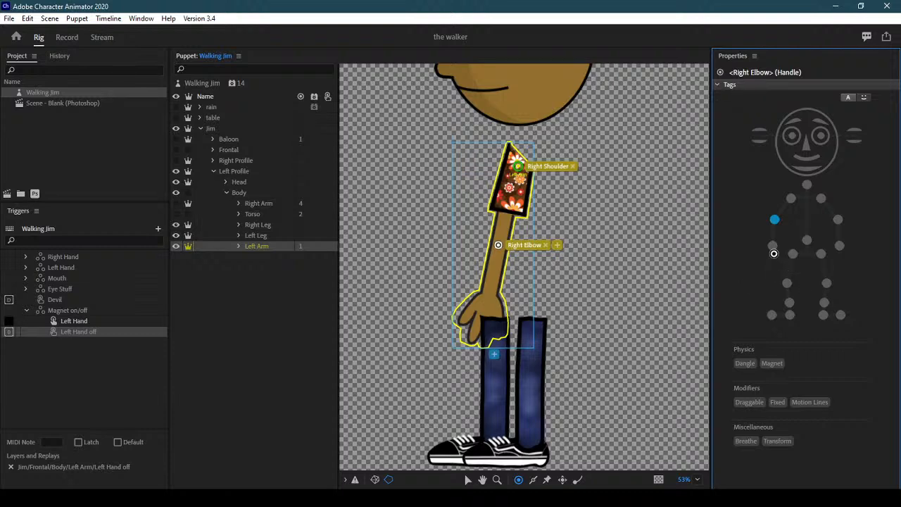
Draw a stick from the Left Arm's shoulder to wrist and hide the Left Arm
click(533, 480)
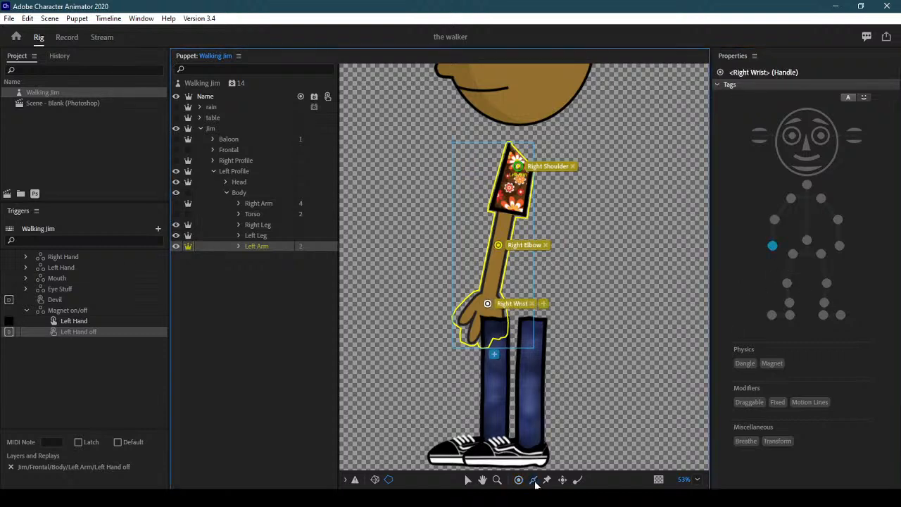
drag(507, 207, 487, 304)
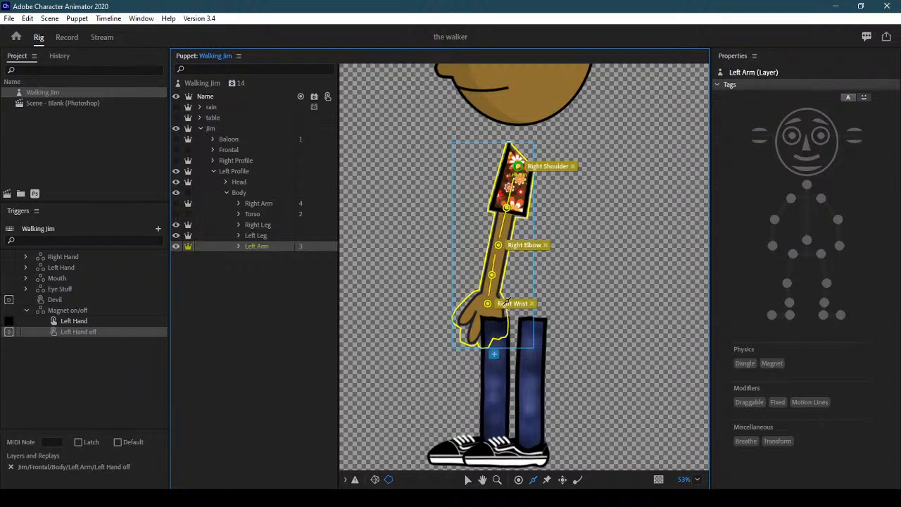
click(176, 246)
click(262, 226)
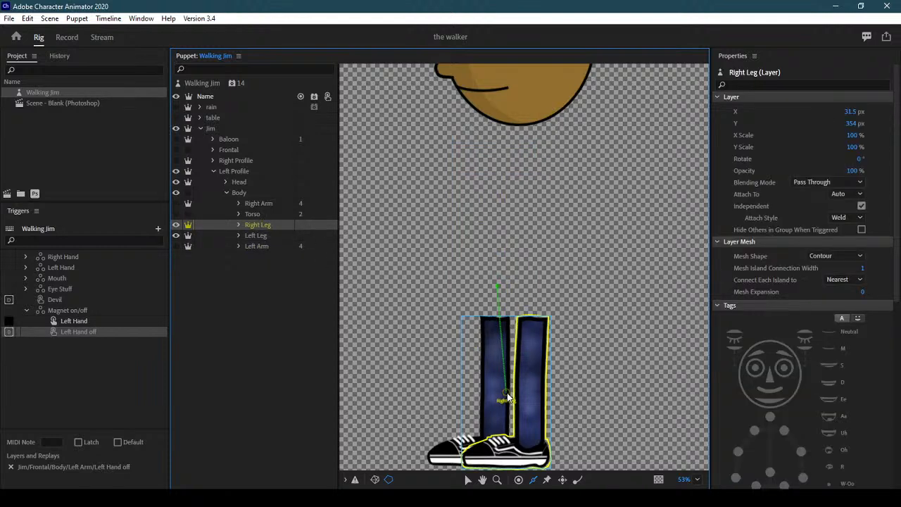
Tag the Right Leg origin Left Hip and add Left Knee and Left Ankle handles
click(533, 326)
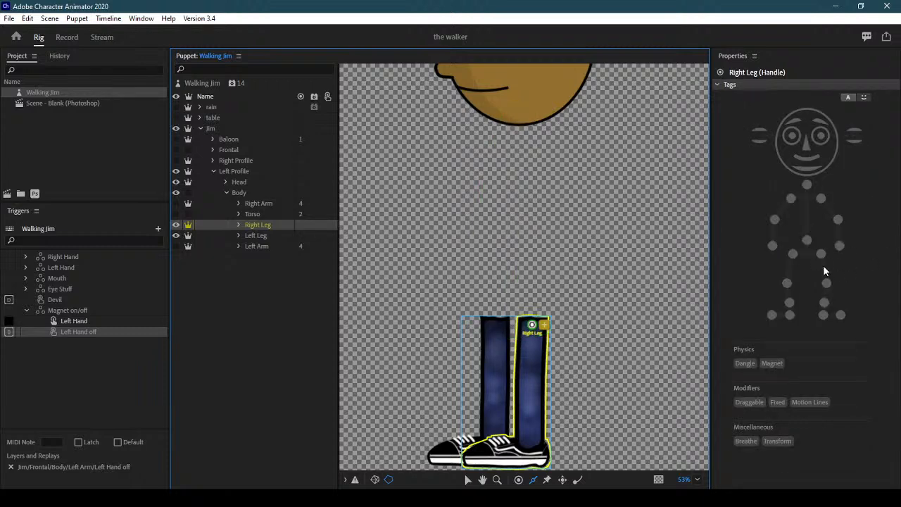
click(822, 254)
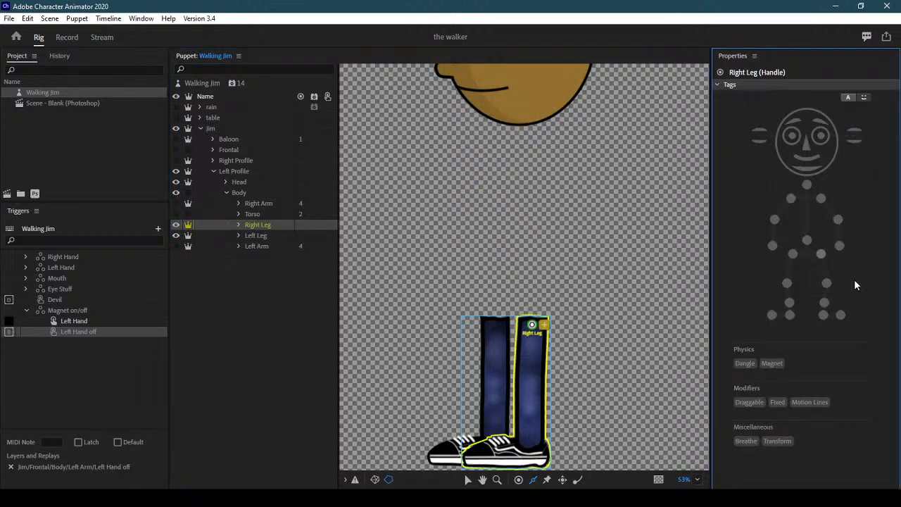
click(519, 479)
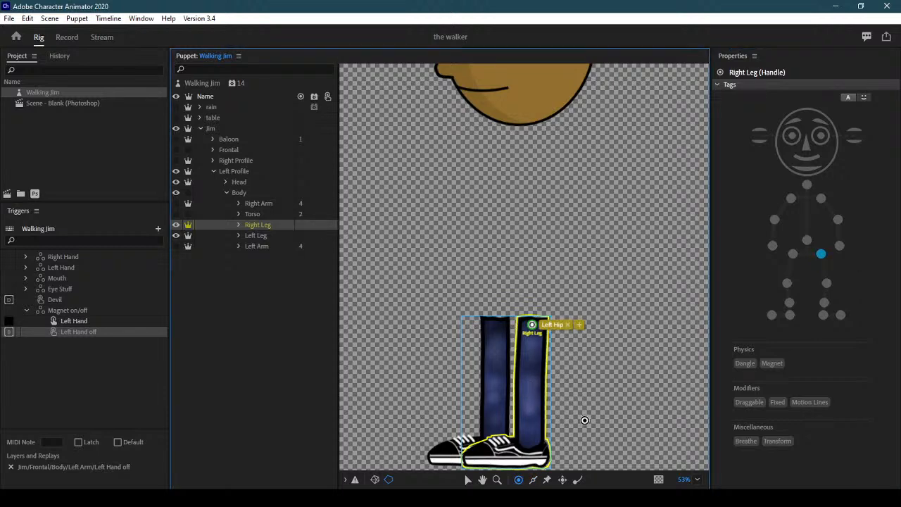
click(530, 383)
click(826, 283)
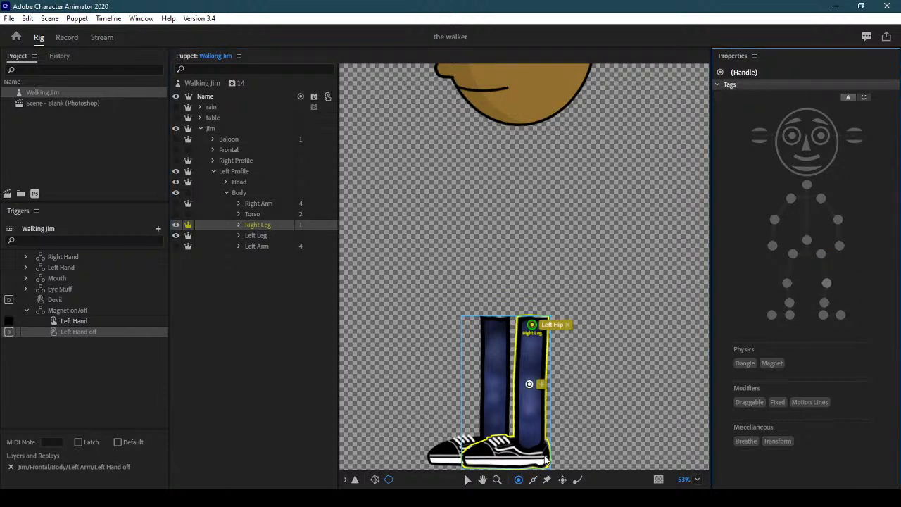
click(530, 431)
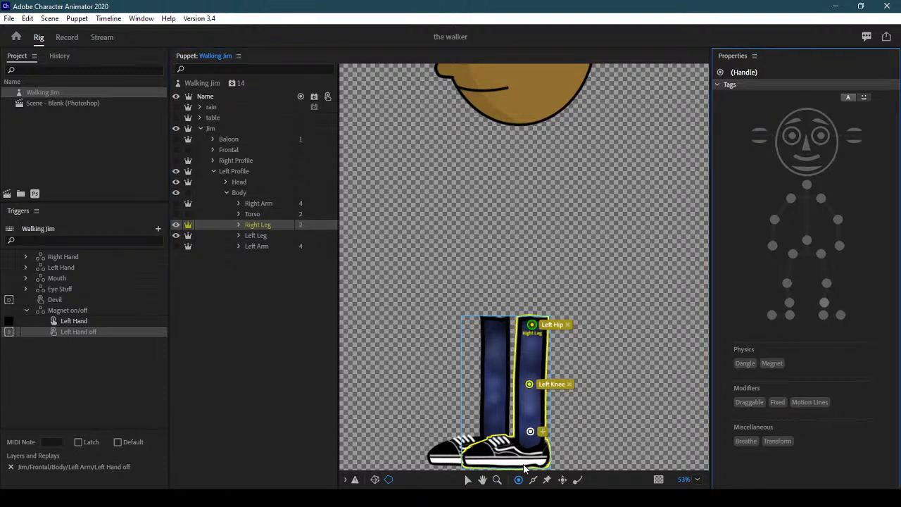
click(824, 303)
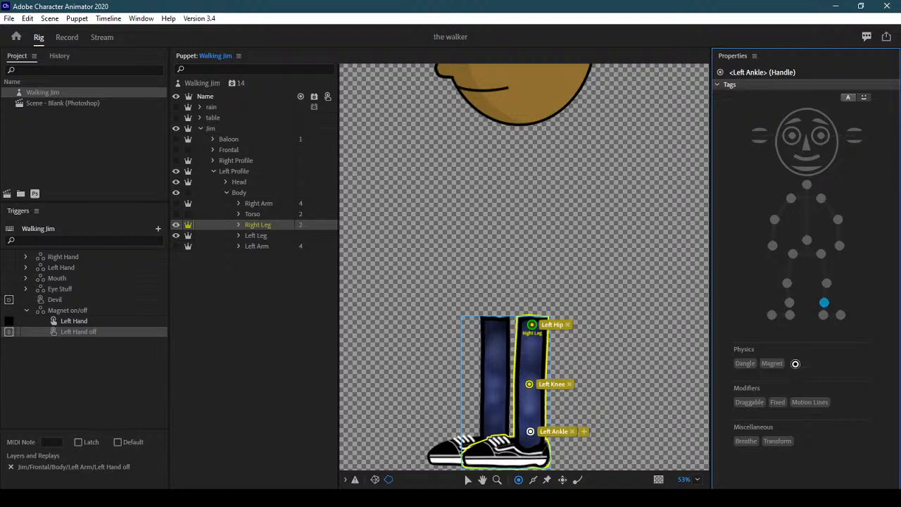
Add Left Heel and Left Toe handles, draw sticks from hip to foot, and hide the Right Leg
click(537, 453)
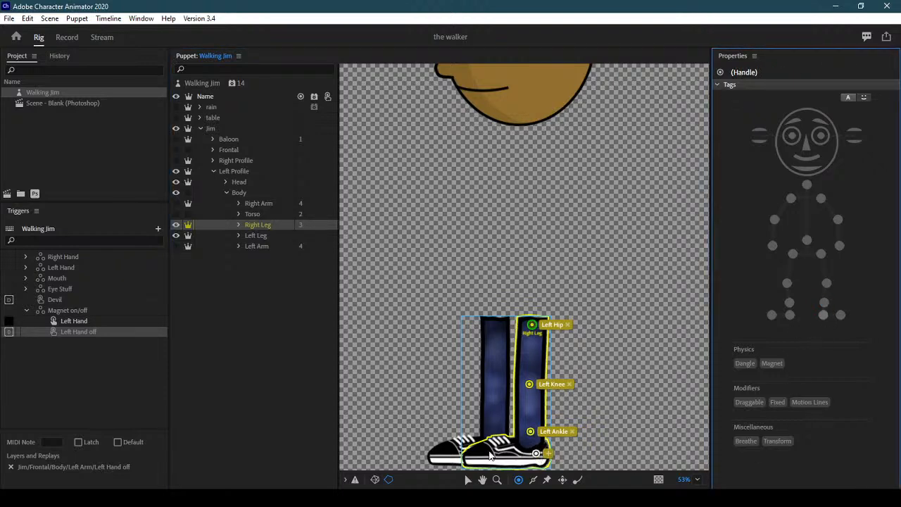
click(822, 315)
click(842, 315)
click(533, 479)
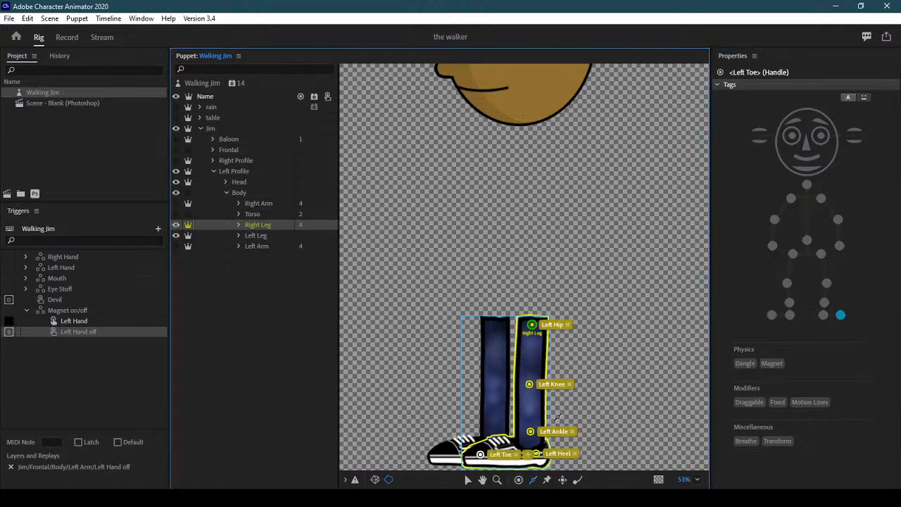
mouse_move(532, 336)
mouse_down()
mouse_move(535, 451)
mouse_move(487, 455)
mouse_up()
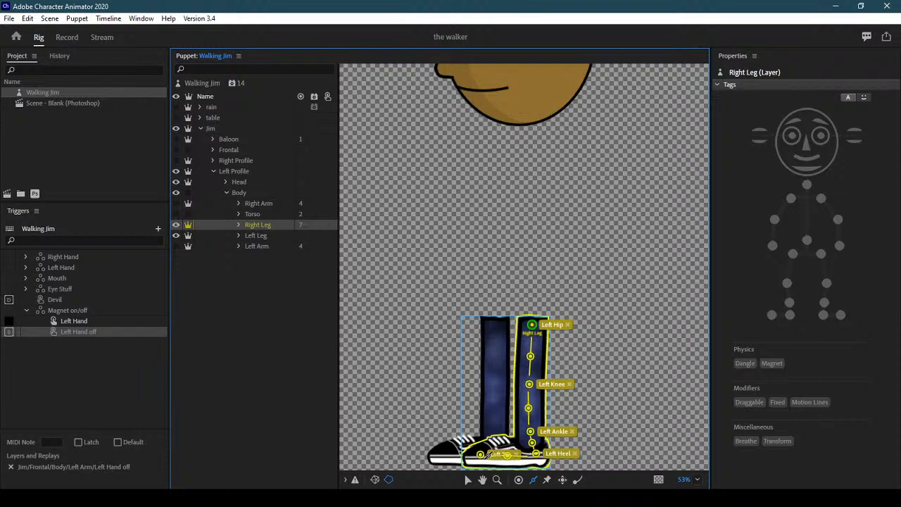
click(176, 226)
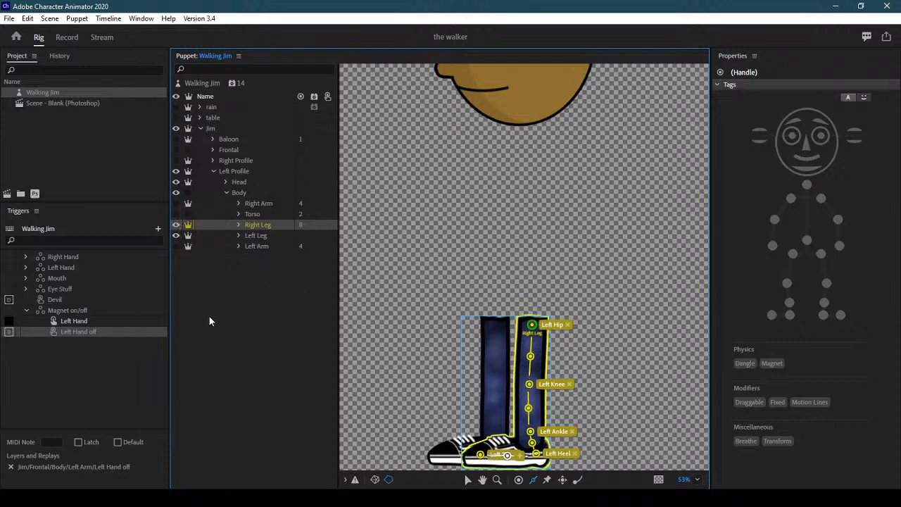
click(270, 235)
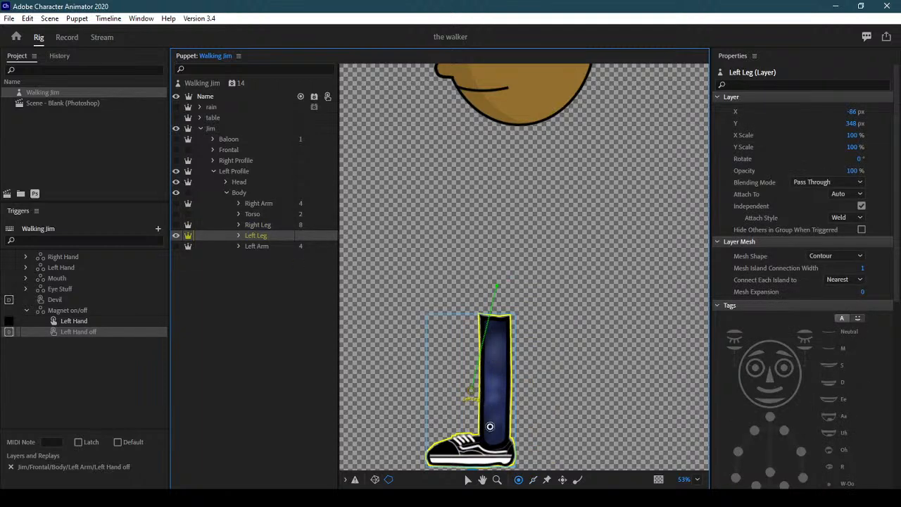
Move the Left Leg origin to the top of the leg and tag it Right Hip
click(468, 479)
drag(491, 343, 496, 326)
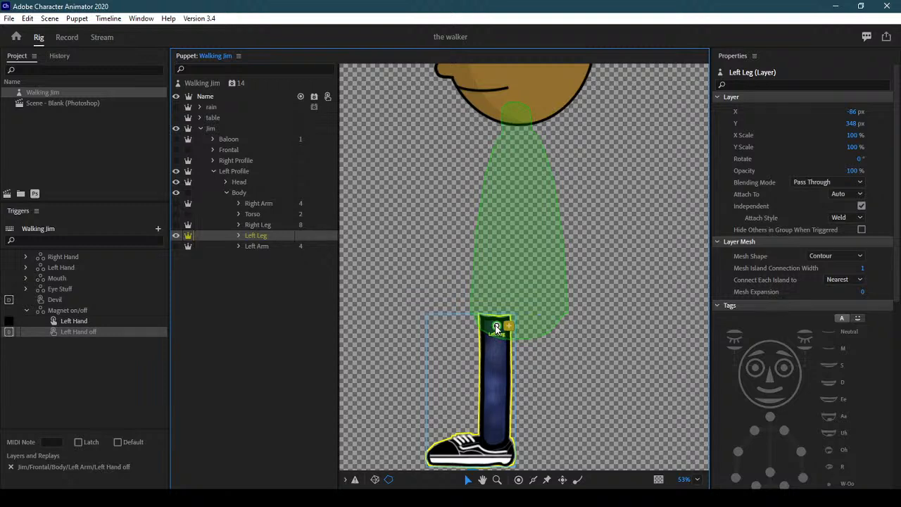
click(499, 331)
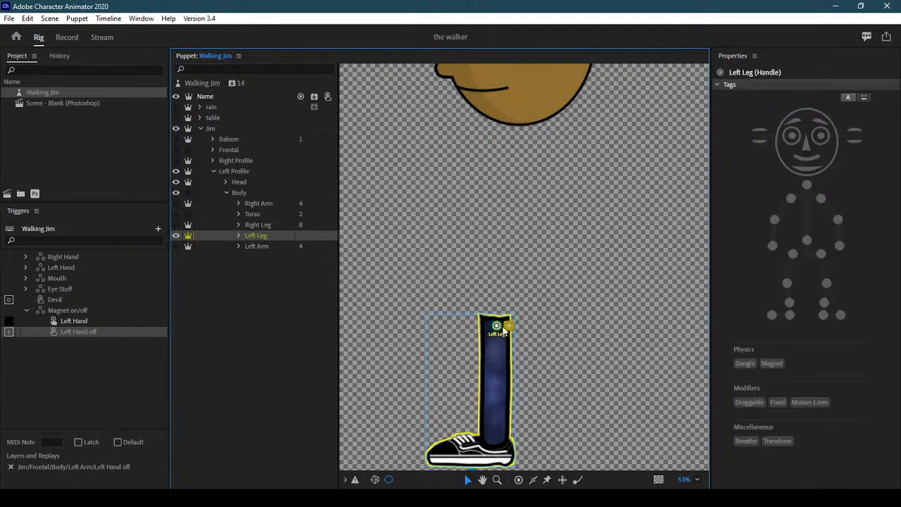
click(793, 252)
click(793, 254)
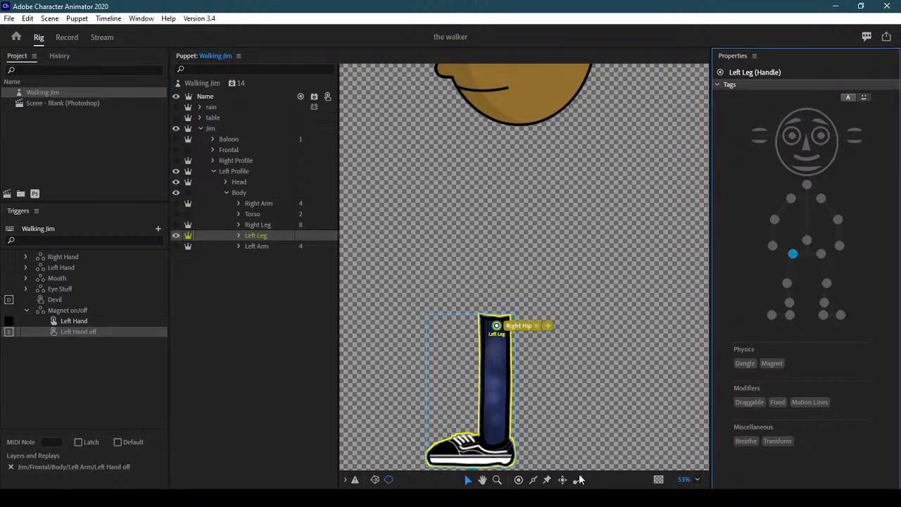
Add Right Knee, Right Ankle, Right Heel and Right Toe handles down the Left Leg
click(519, 479)
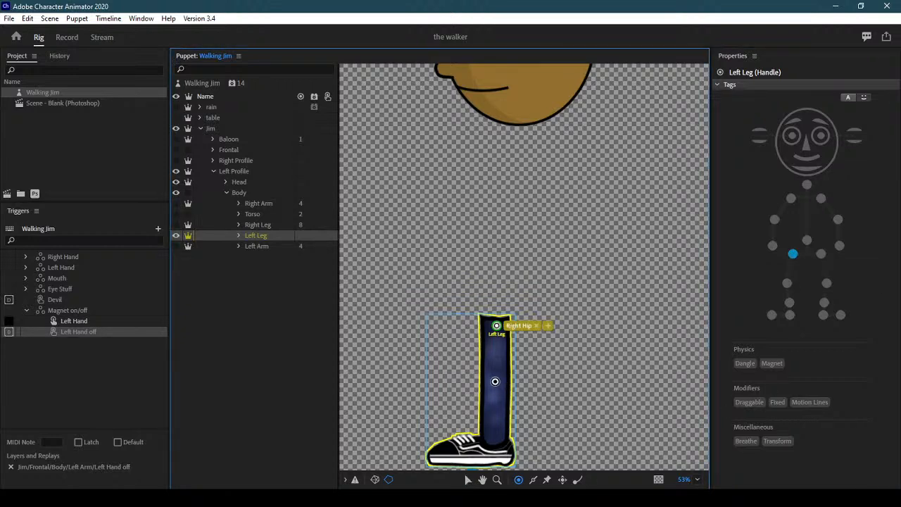
click(495, 381)
click(784, 283)
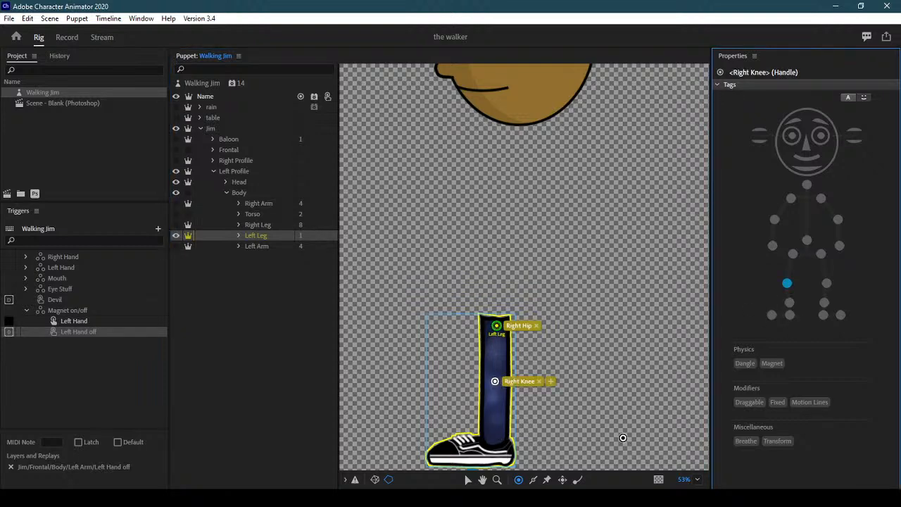
click(790, 301)
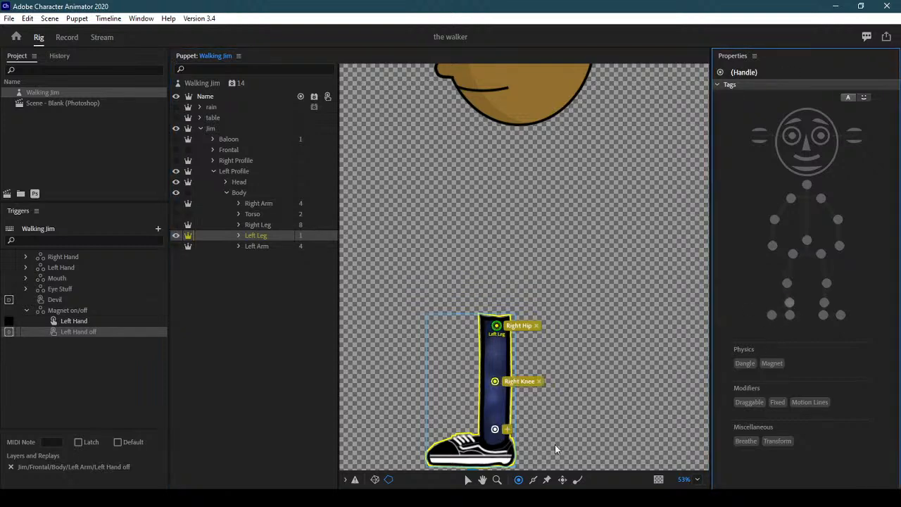
click(502, 453)
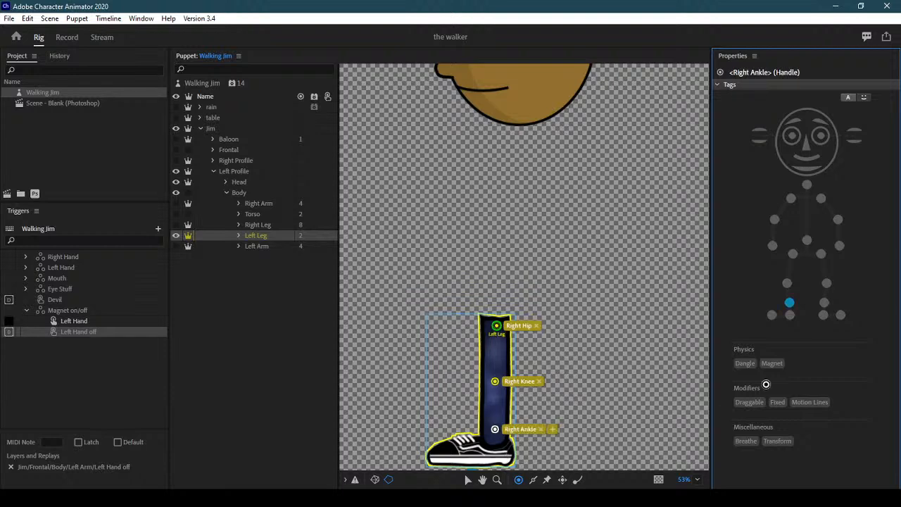
click(790, 315)
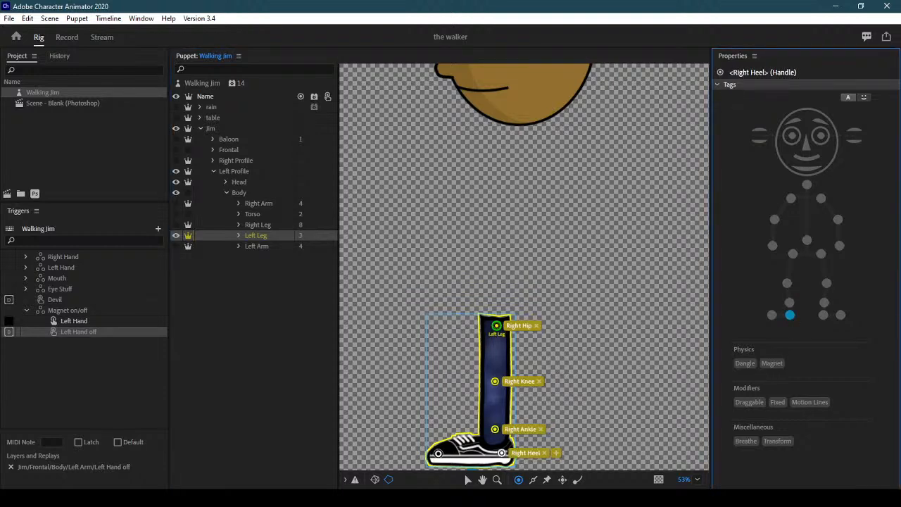
click(772, 315)
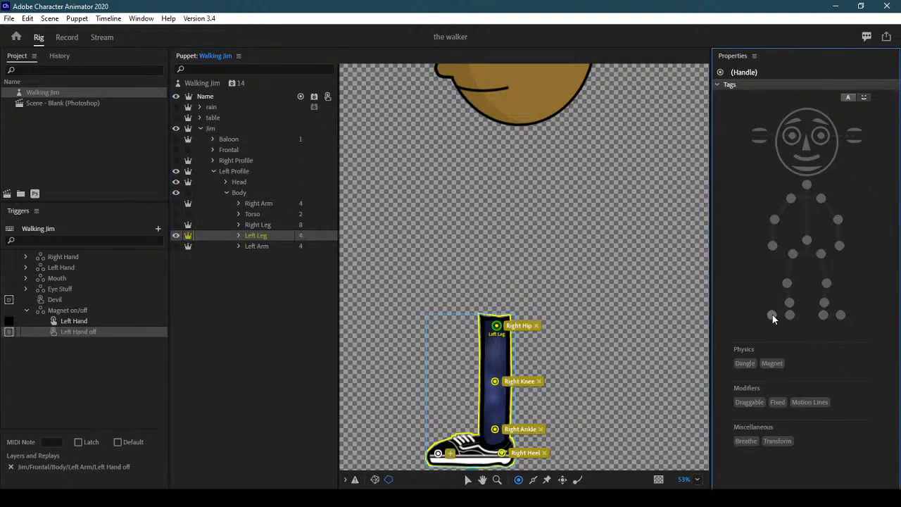
Draw sticks from the hip through knee and ankle and across the shoe
click(533, 480)
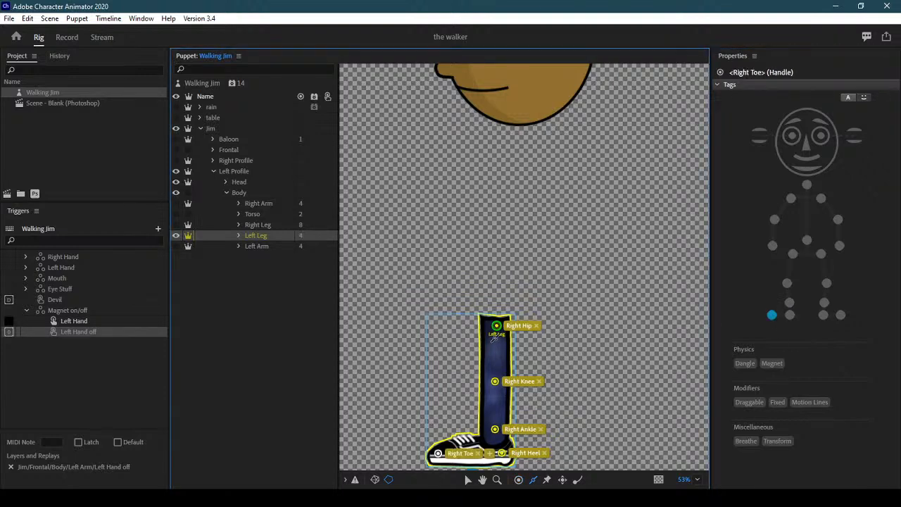
drag(494, 336, 494, 353)
drag(495, 390, 495, 406)
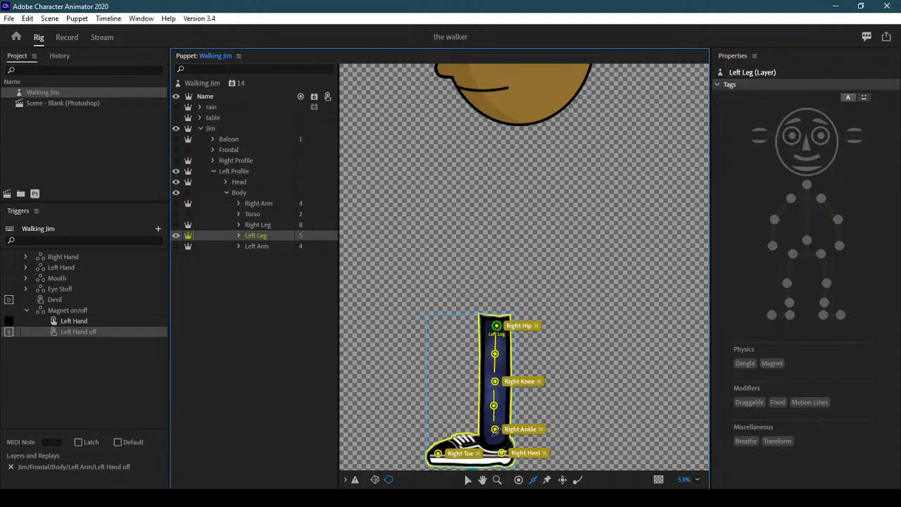
drag(495, 436, 495, 442)
drag(492, 454, 444, 455)
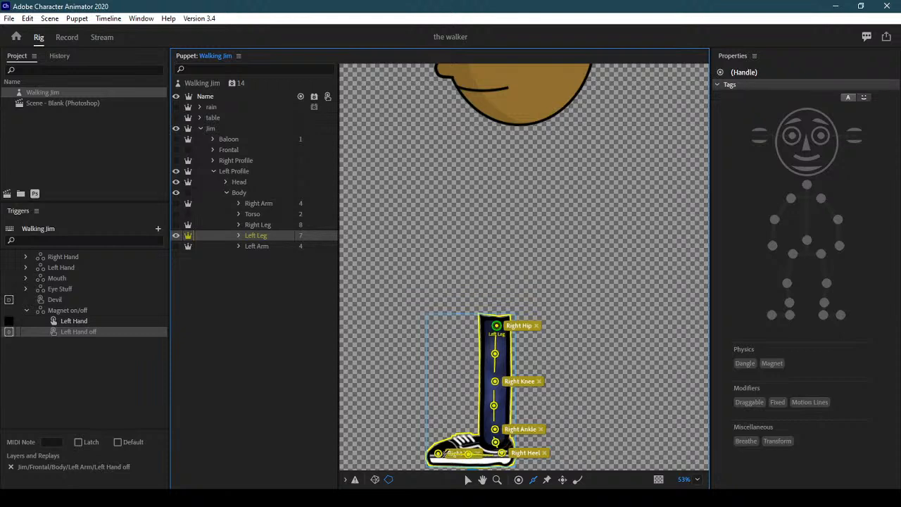
Show the Left Arm, Right Leg and Torso layers again and collapse the Body group
click(176, 246)
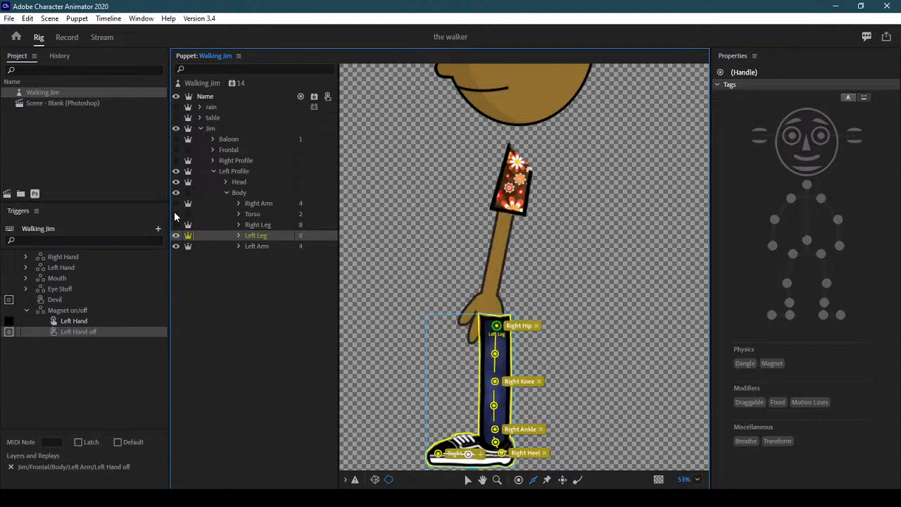
click(176, 224)
click(178, 201)
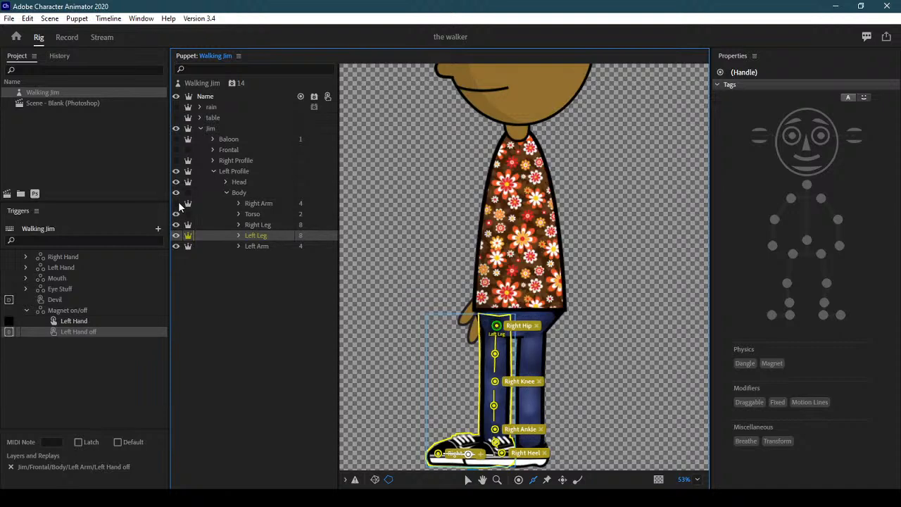
click(226, 192)
Collapse and hide the Left Profile, show the Frontal view, and select the Walking Jim puppet
click(214, 171)
click(176, 171)
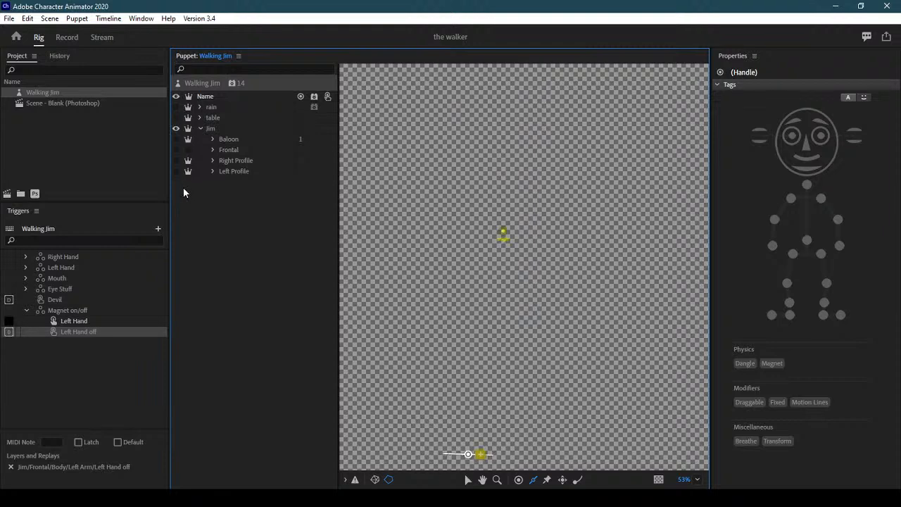
click(176, 149)
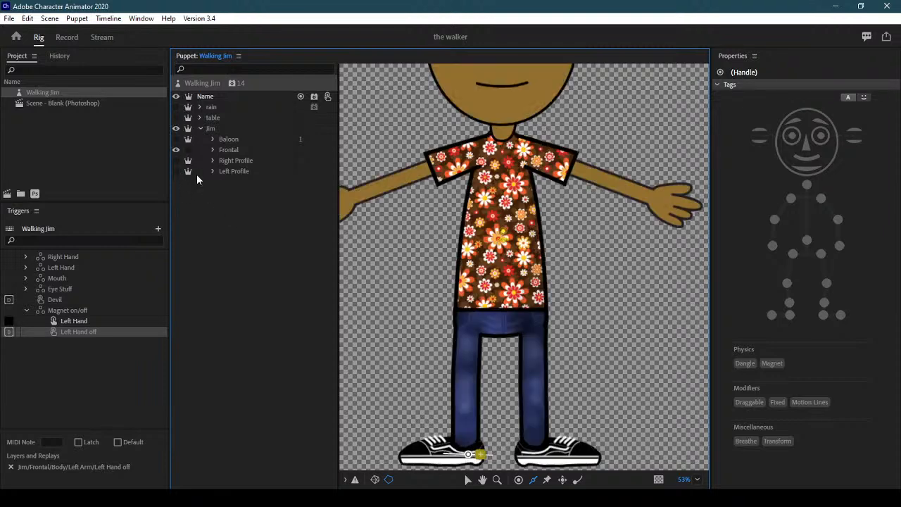
click(207, 86)
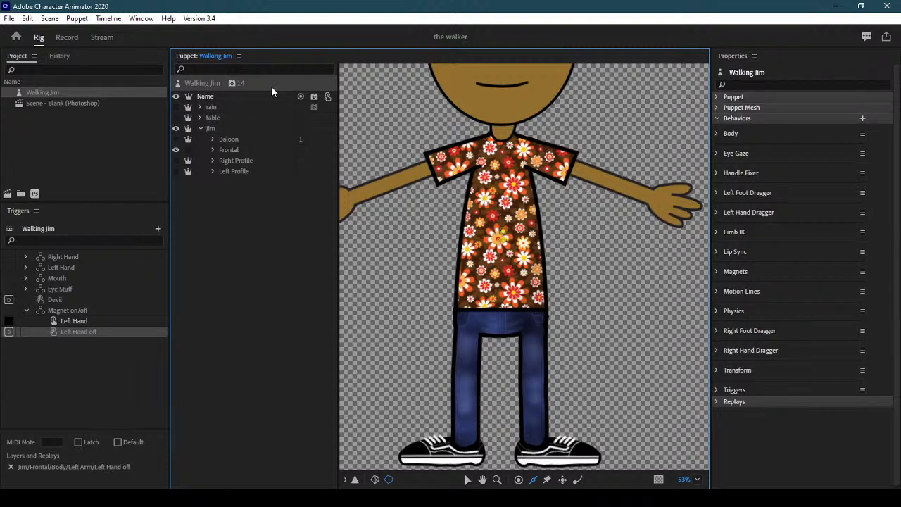
Add a Walk behavior to Walking Jim with Mode set to Left & Right Arrow keys
click(863, 118)
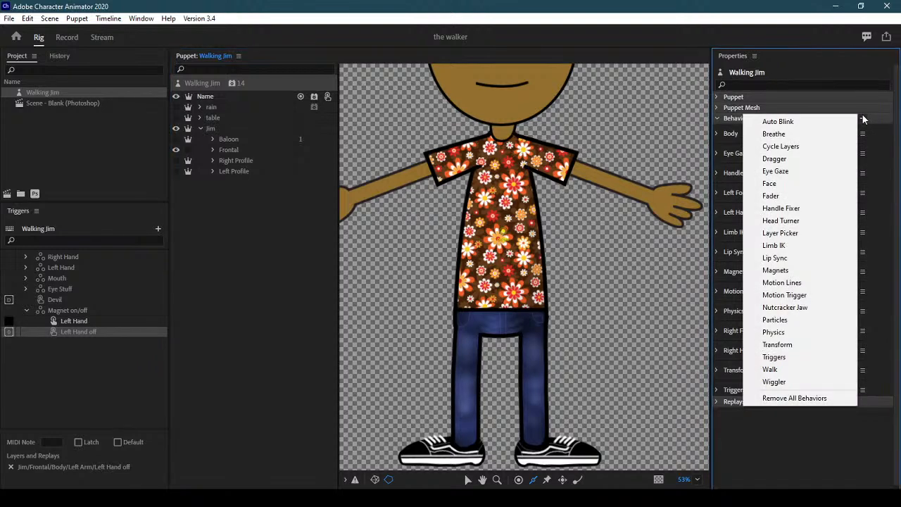
click(823, 374)
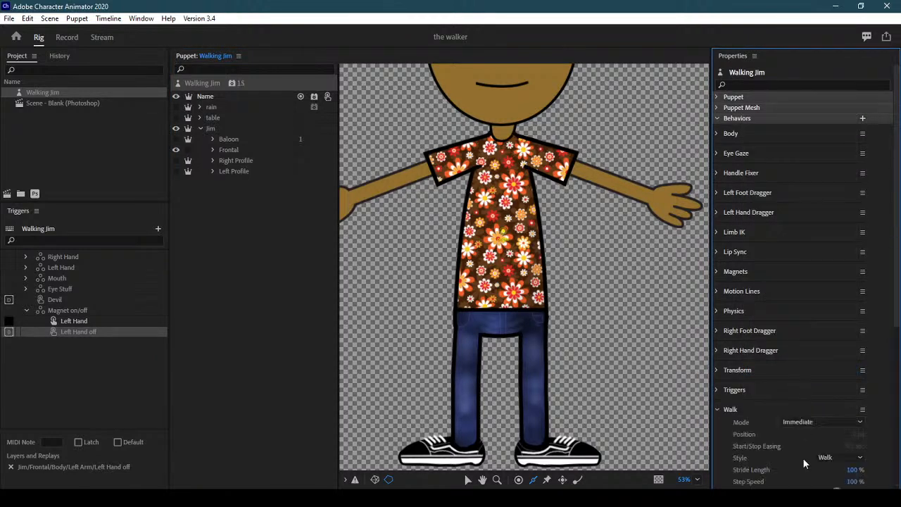
scroll(738, 198, down, 6)
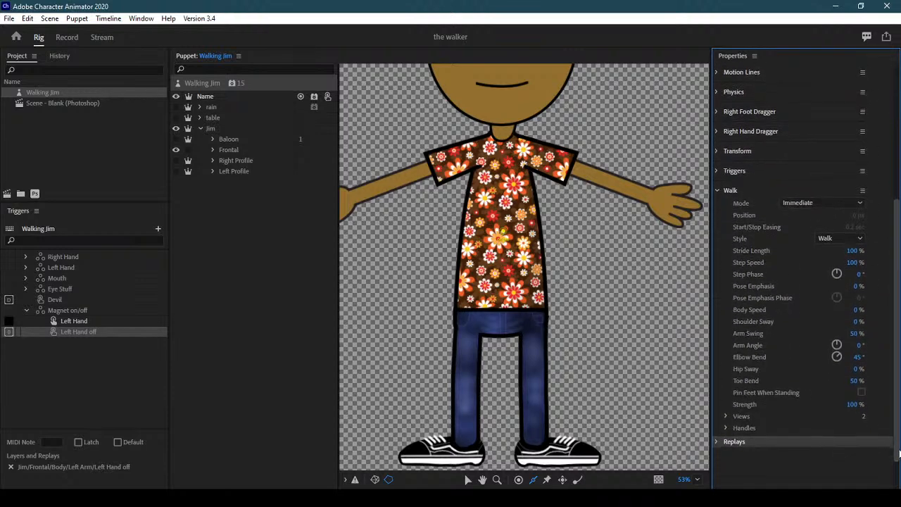
click(819, 204)
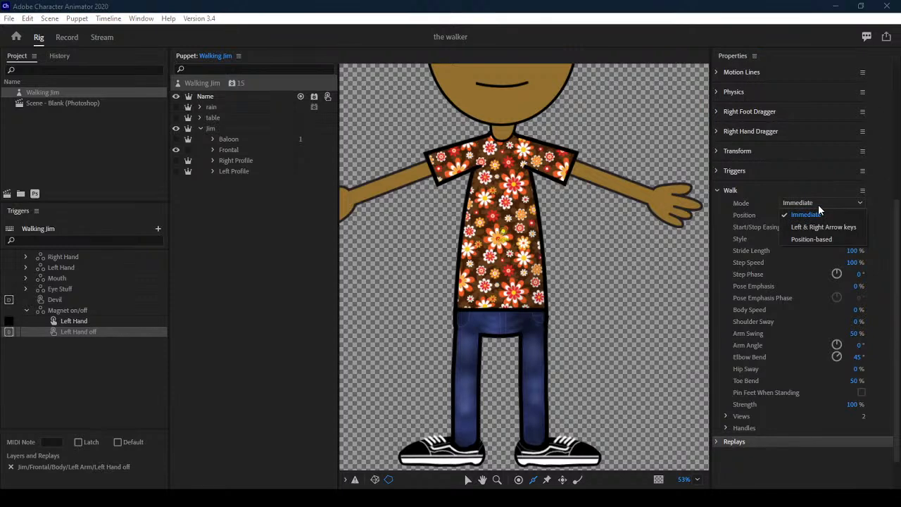
click(854, 228)
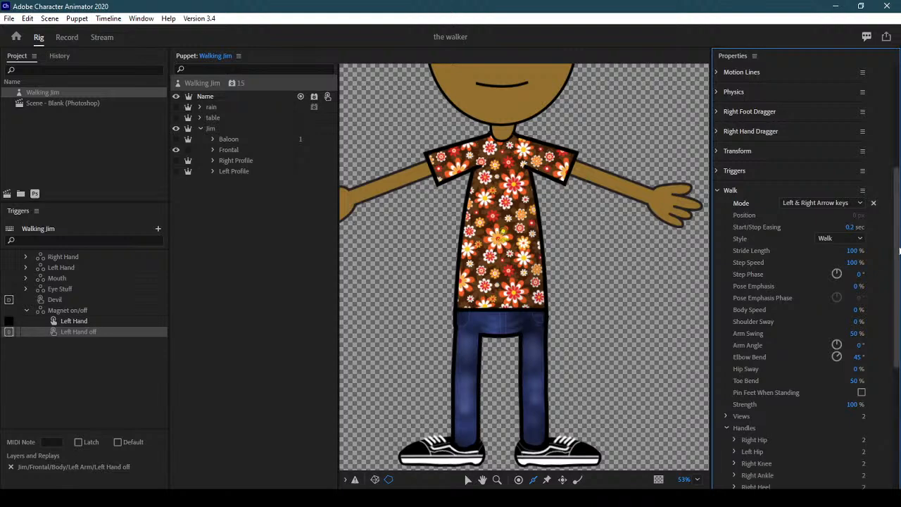
drag(899, 241, 900, 330)
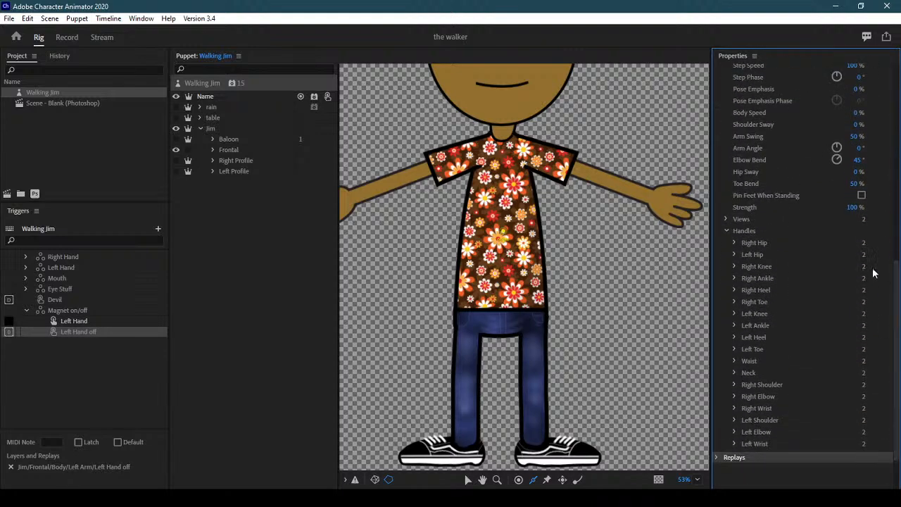
mouse_move(899, 375)
mouse_down()
mouse_move(899, 315)
mouse_move(899, 379)
mouse_up()
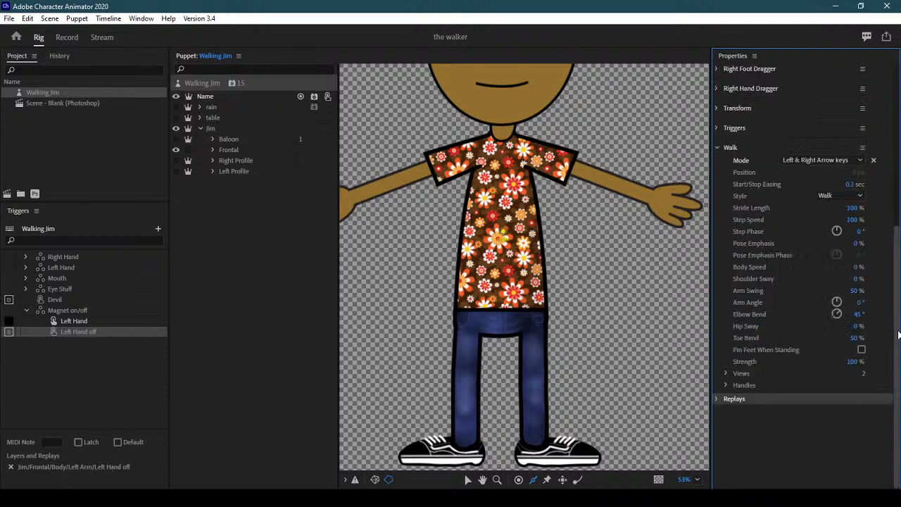
drag(895, 334, 896, 294)
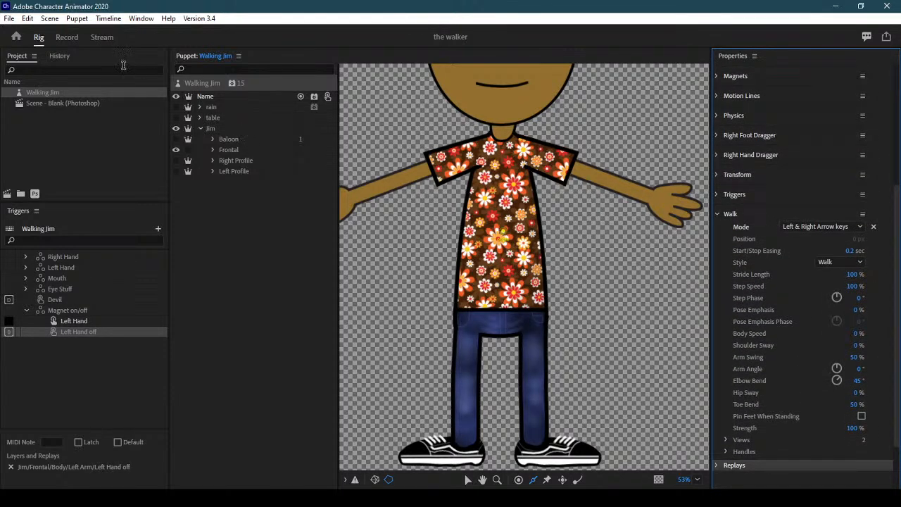
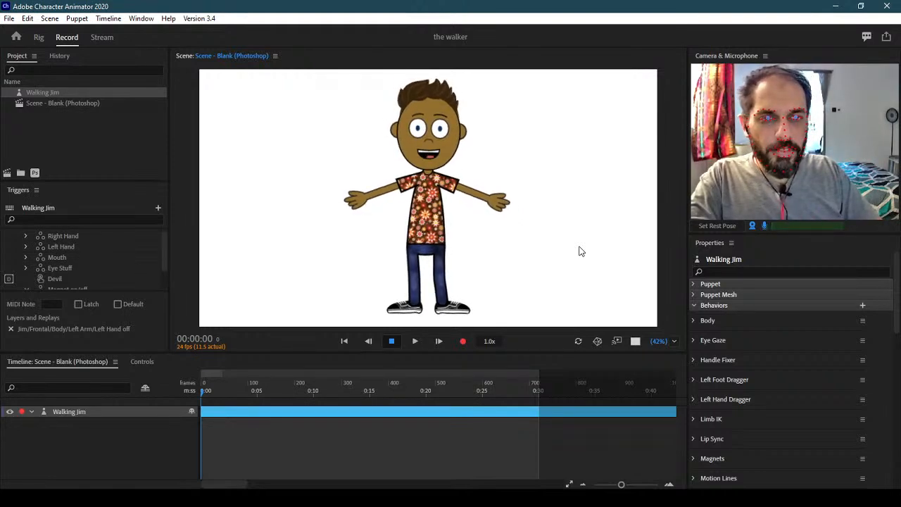
Walk Jim right and left twice with the arrow keys to check the profile turns, then return to Rig
key(Right)
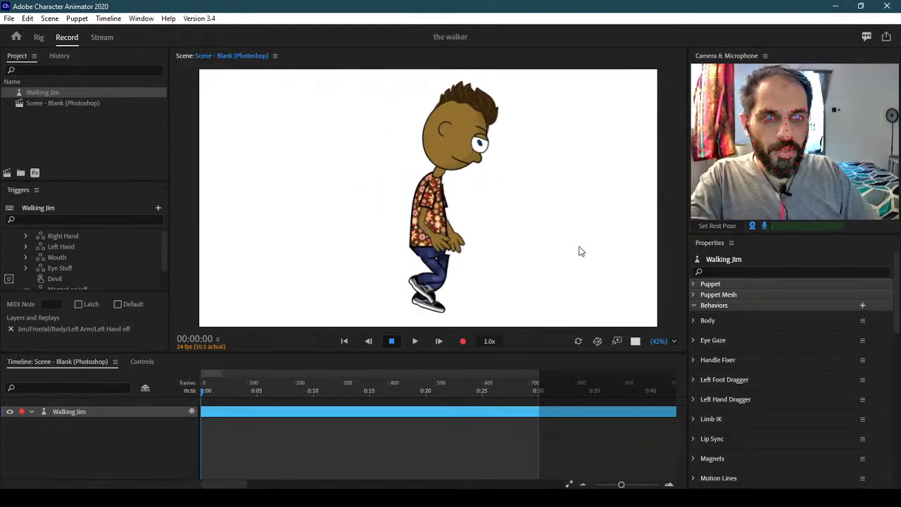
key(Left)
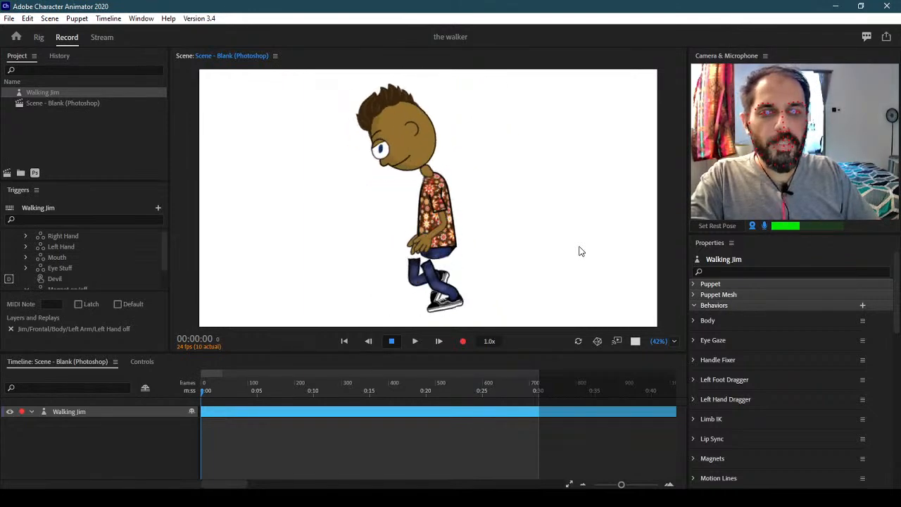
key(Right)
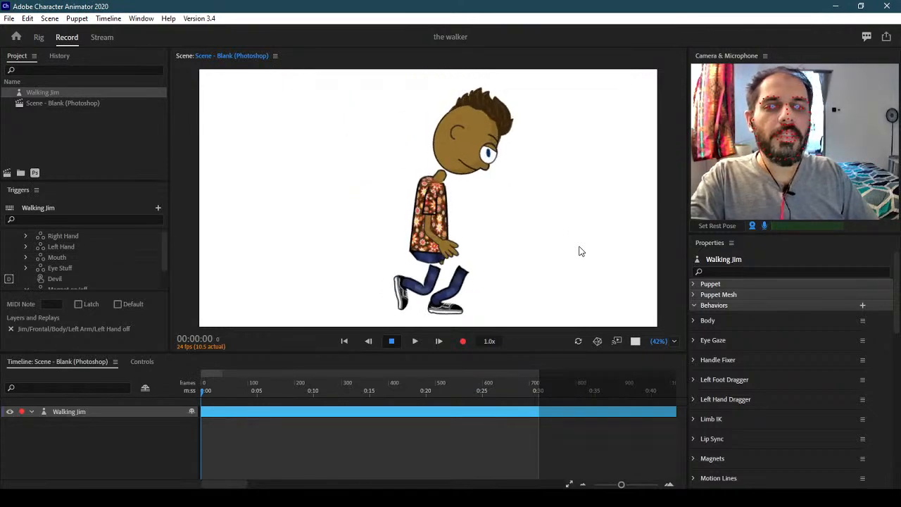
key(Left)
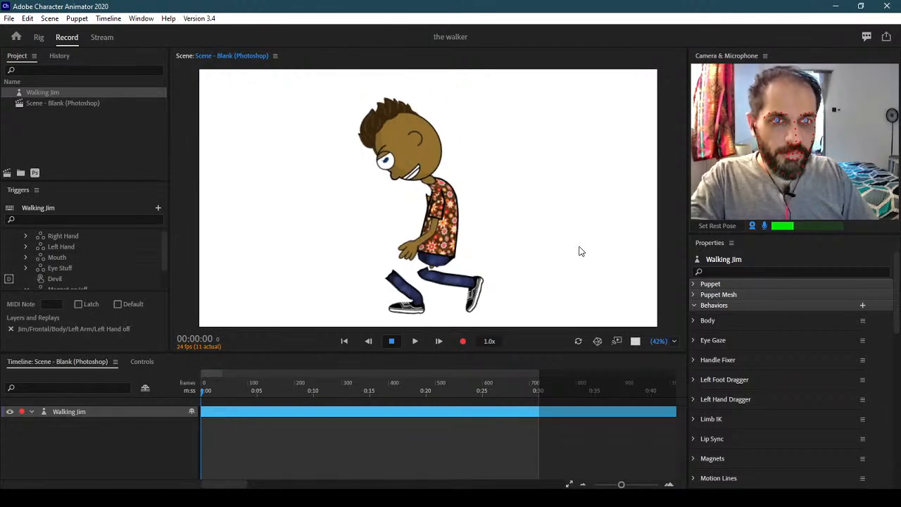
click(42, 36)
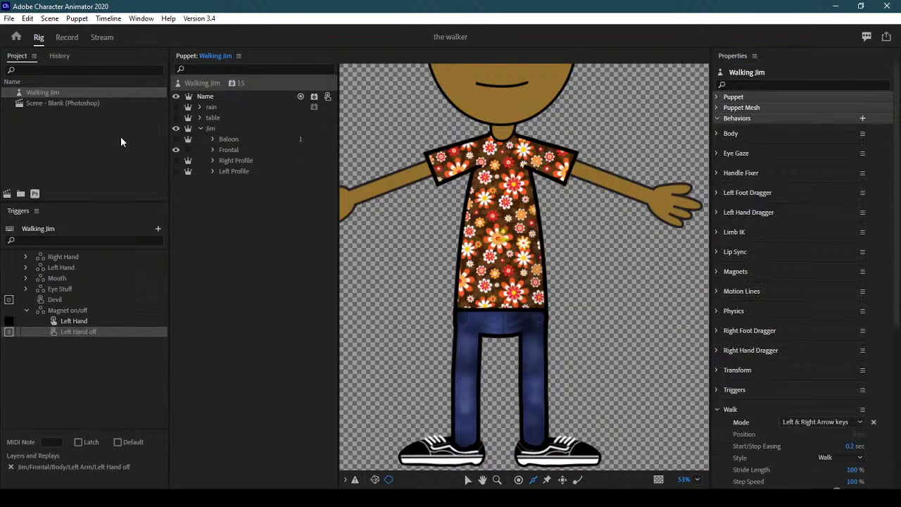
Hide the Frontal view, show the Right Profile and select its Head layer
click(175, 154)
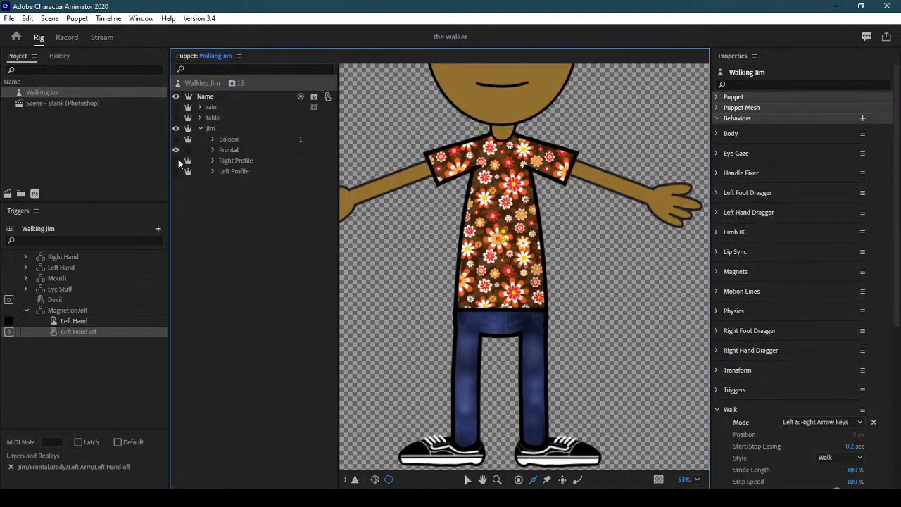
click(240, 159)
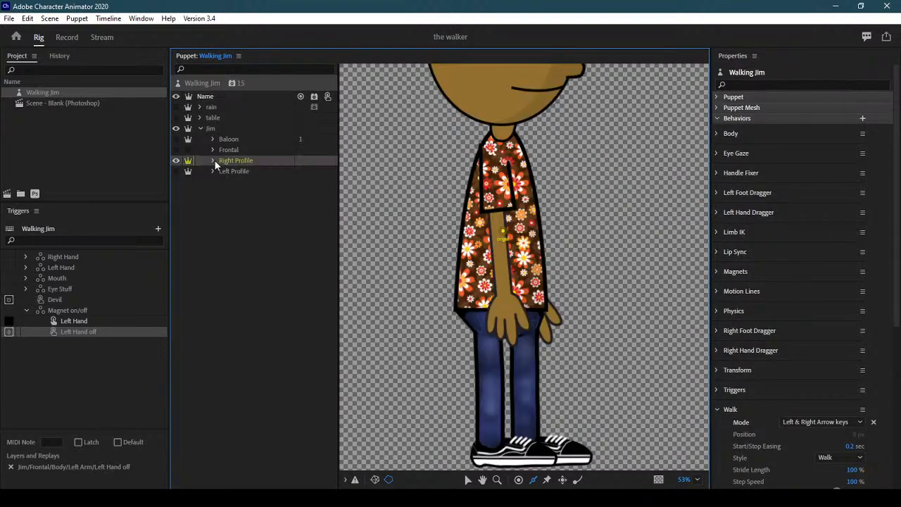
click(266, 239)
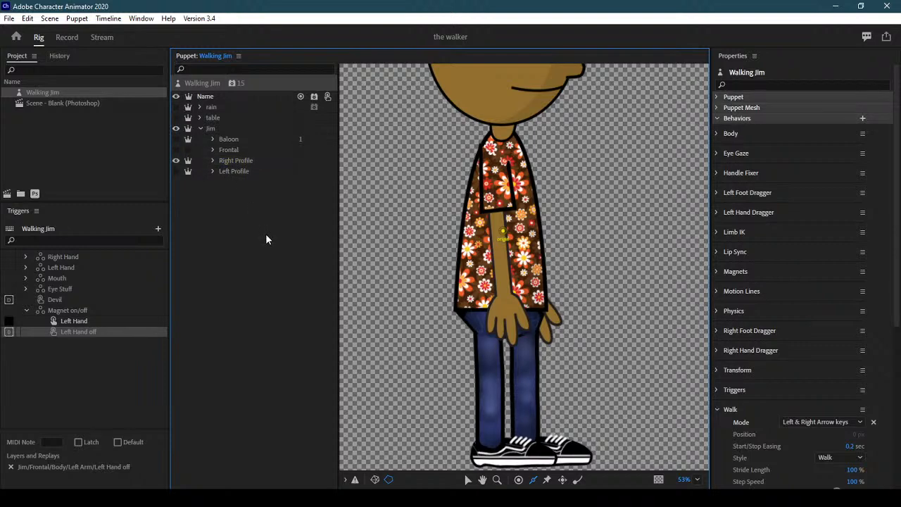
click(213, 160)
click(243, 173)
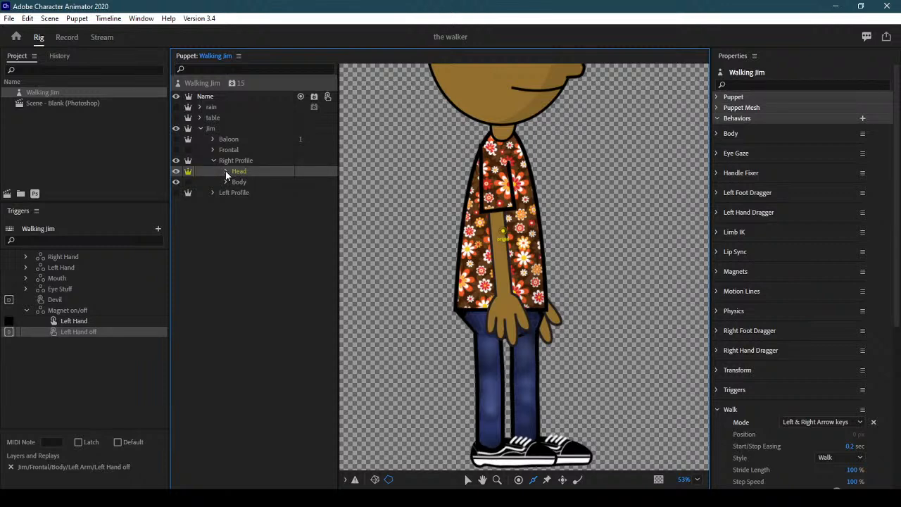
click(259, 207)
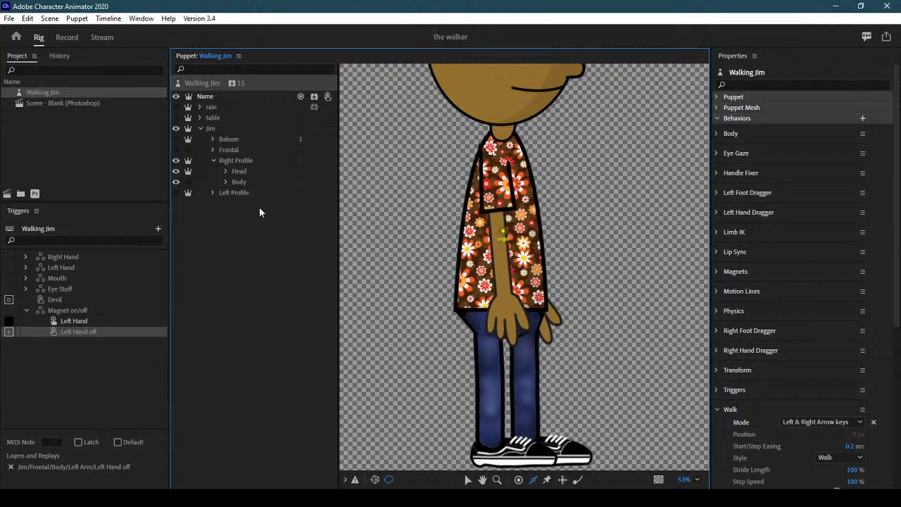
click(226, 171)
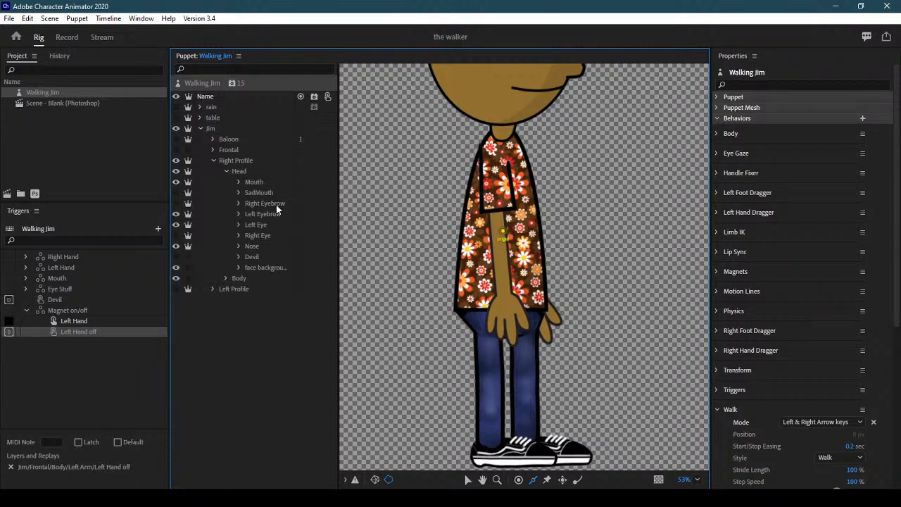
click(243, 173)
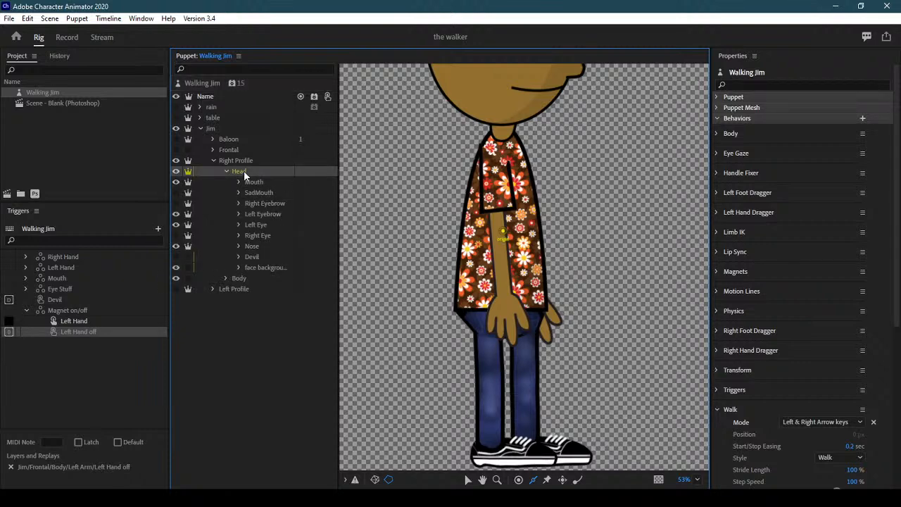
Add a Face behavior to the Right Profile Head with Head Position Strength 0%
scroll(897, 266, down, 5)
scroll(896, 265, down, 3)
click(861, 454)
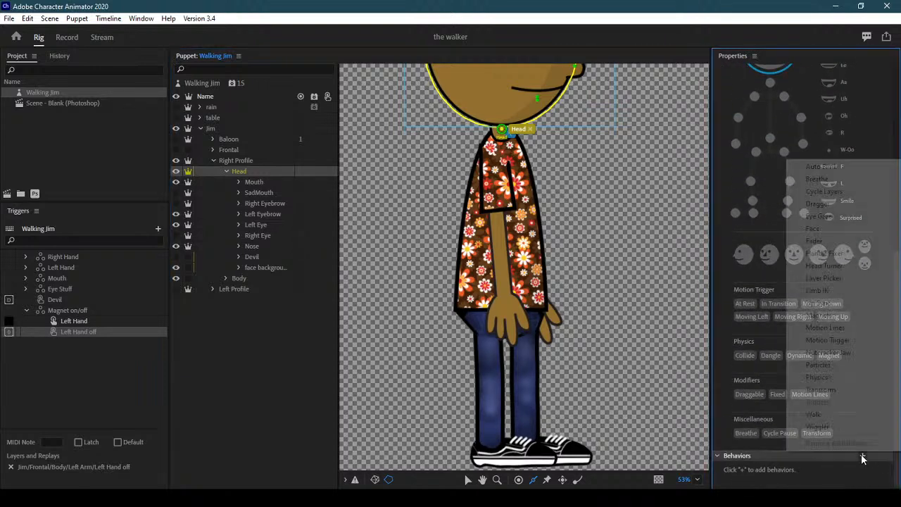
click(836, 229)
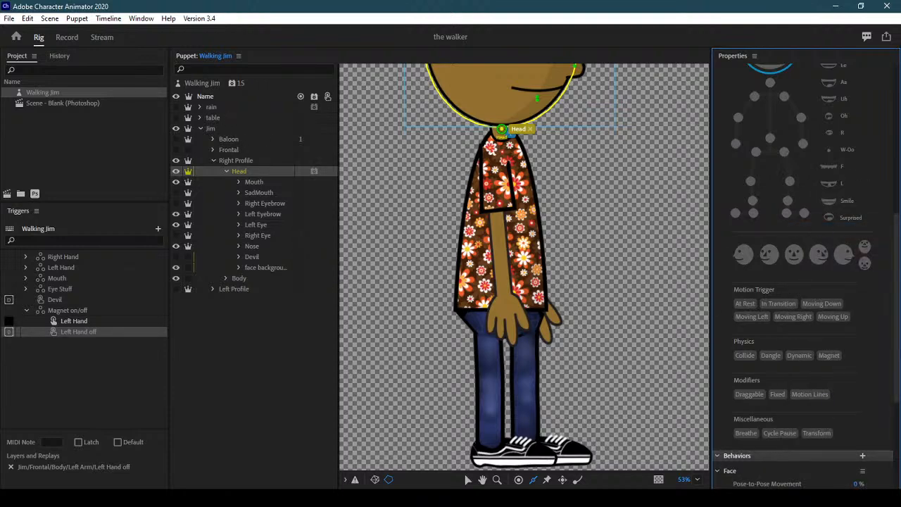
scroll(897, 282, down, 4)
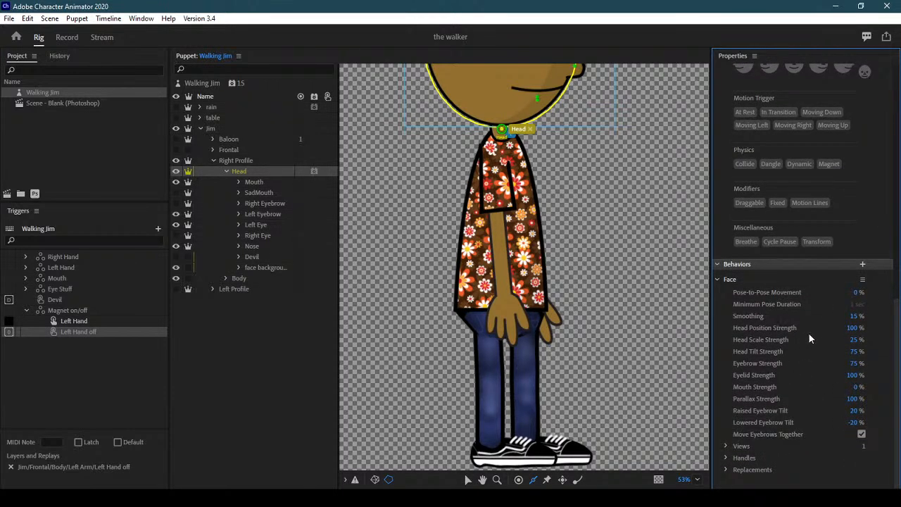
click(851, 328)
text(0)
key(Return)
Pan the canvas to show the whole head and select the Left Eye layer
click(482, 479)
drag(611, 162, 613, 339)
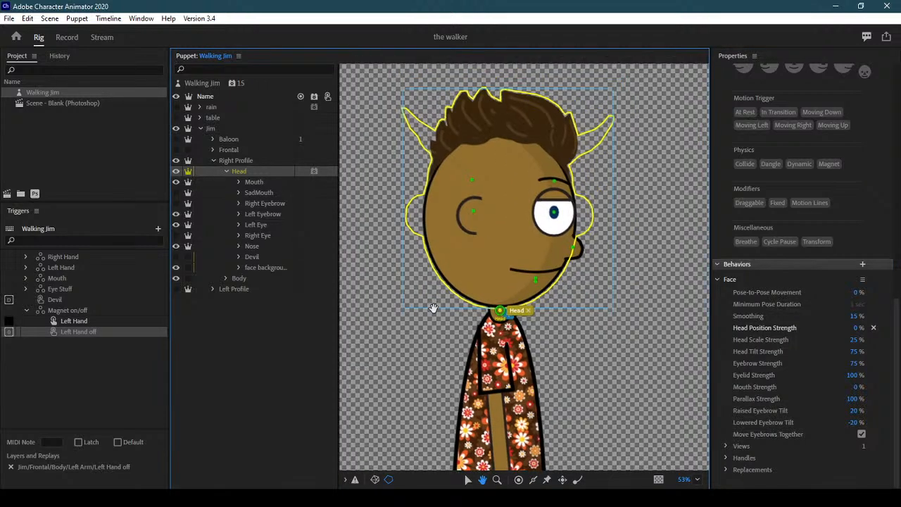
click(269, 226)
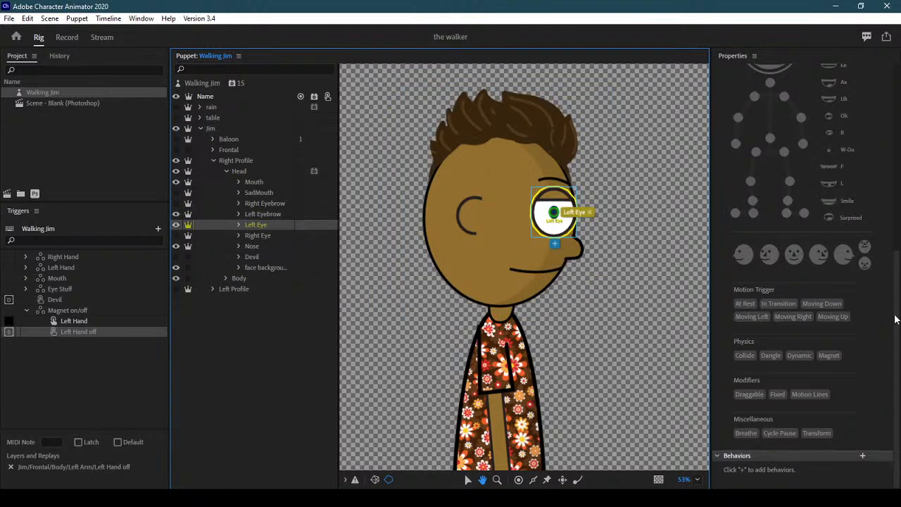
Retag the right profile's eye group as Right Eye and its eyebrow as Right Eyebrow
scroll(893, 292, up, 5)
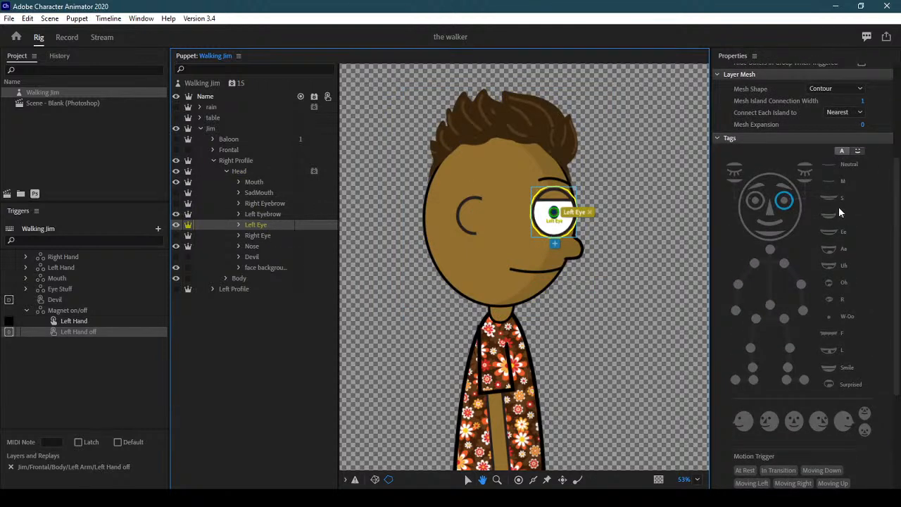
click(760, 211)
click(760, 211)
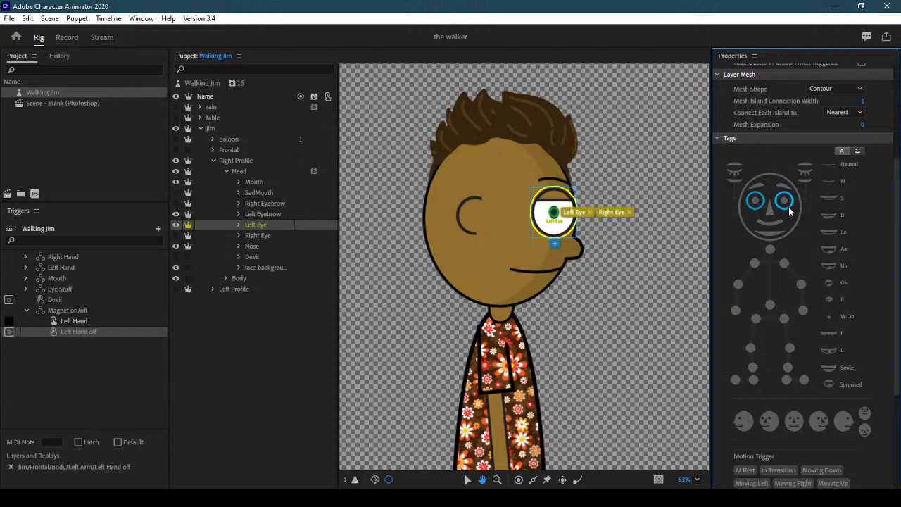
click(785, 203)
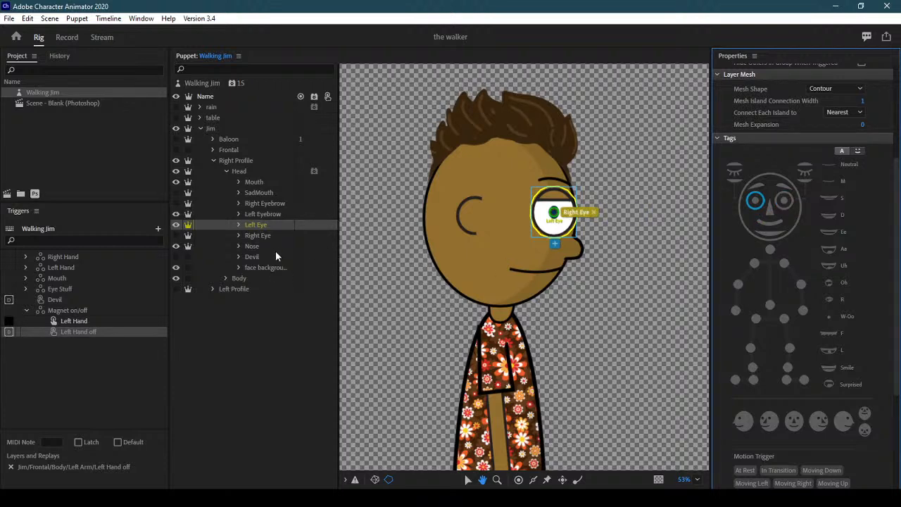
click(238, 225)
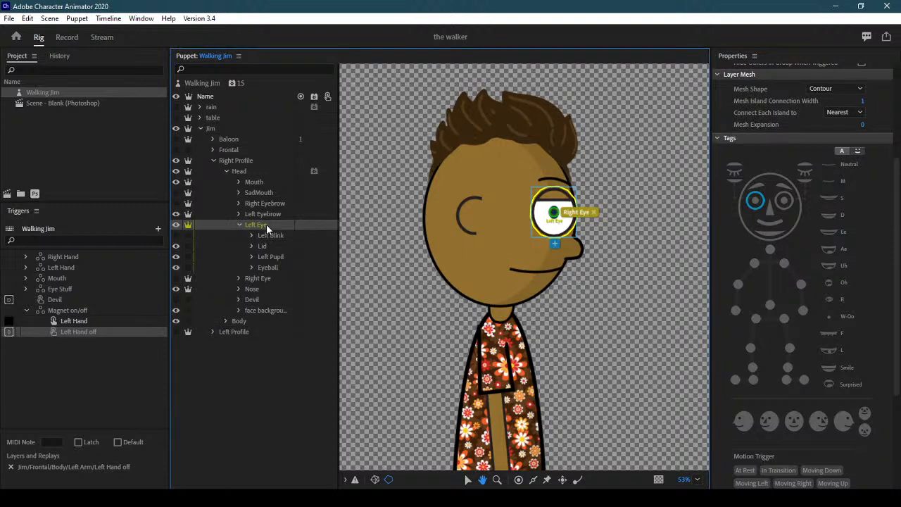
click(266, 216)
click(783, 189)
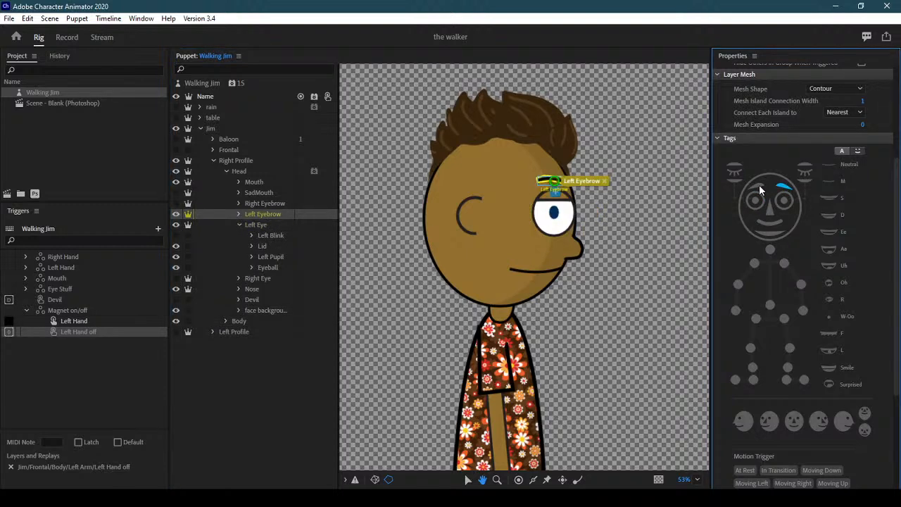
click(759, 184)
Retag the blink as Right Blink, the Lid as Right Eyelid Top and the pupil as Right Pupil
click(256, 225)
click(809, 175)
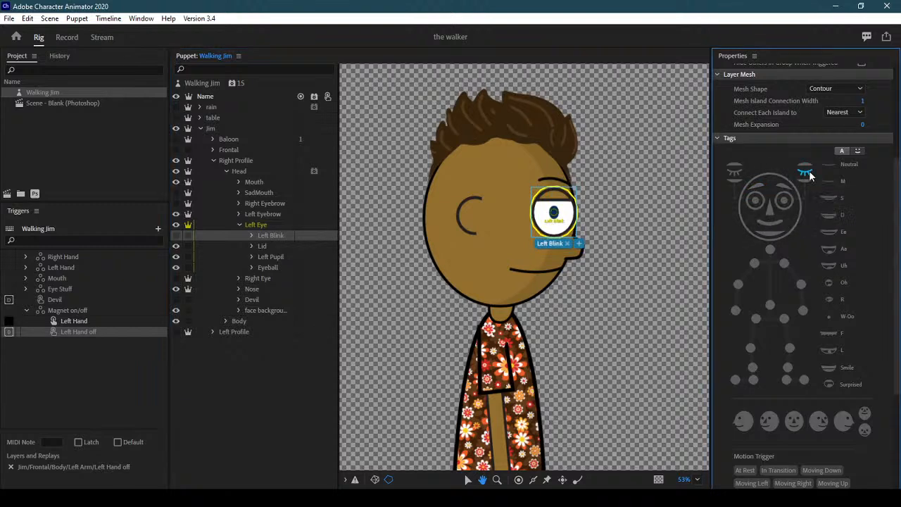
click(735, 174)
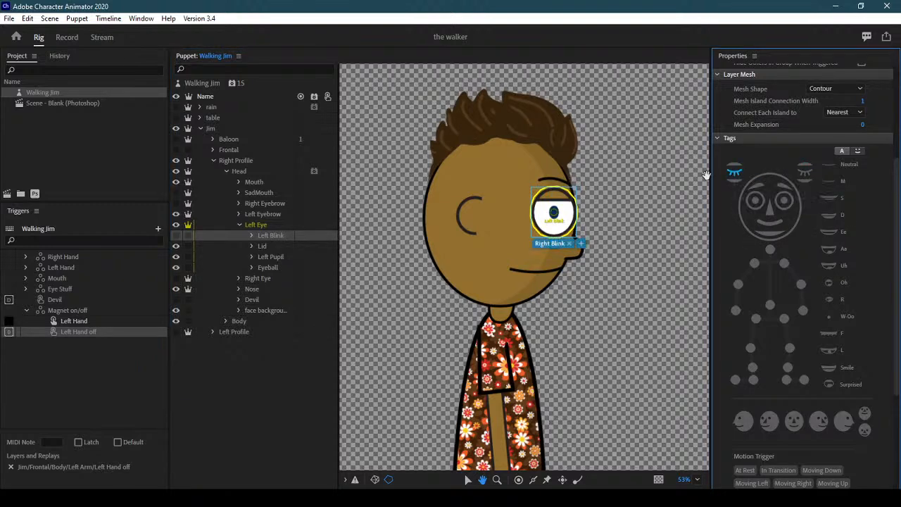
click(274, 245)
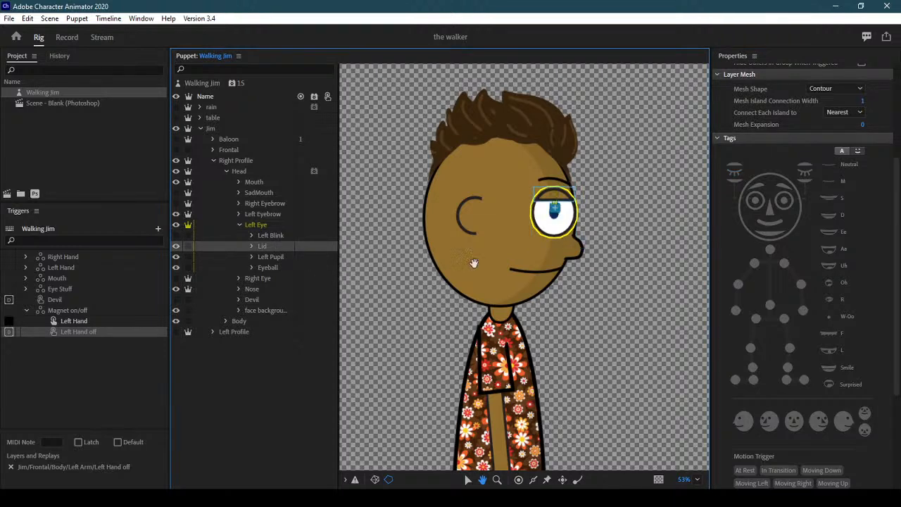
click(736, 168)
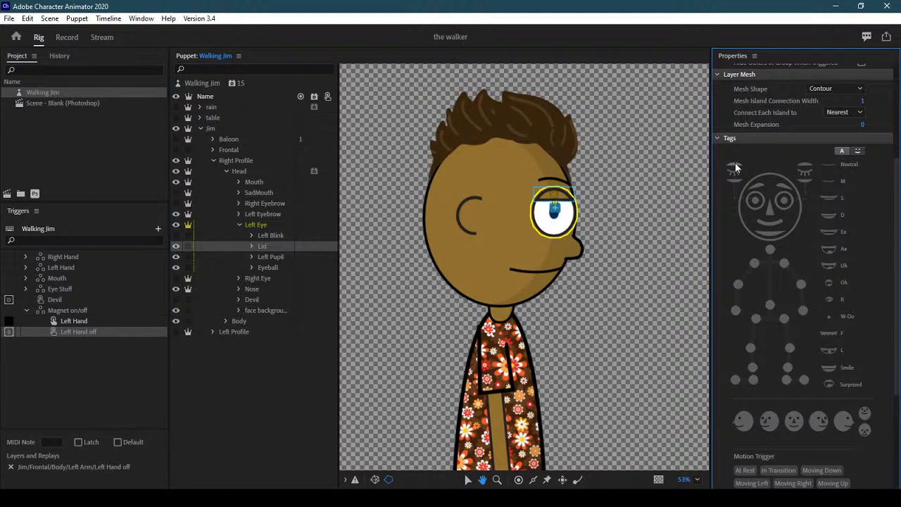
click(276, 258)
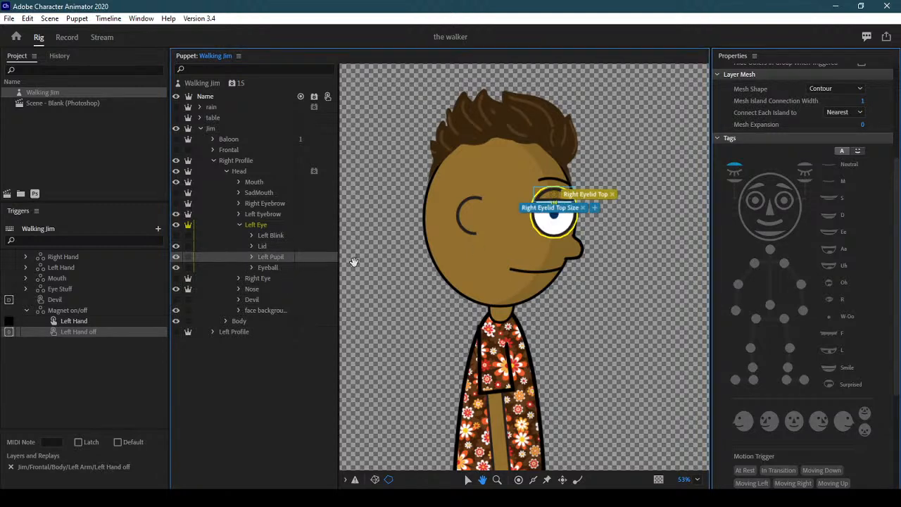
click(758, 202)
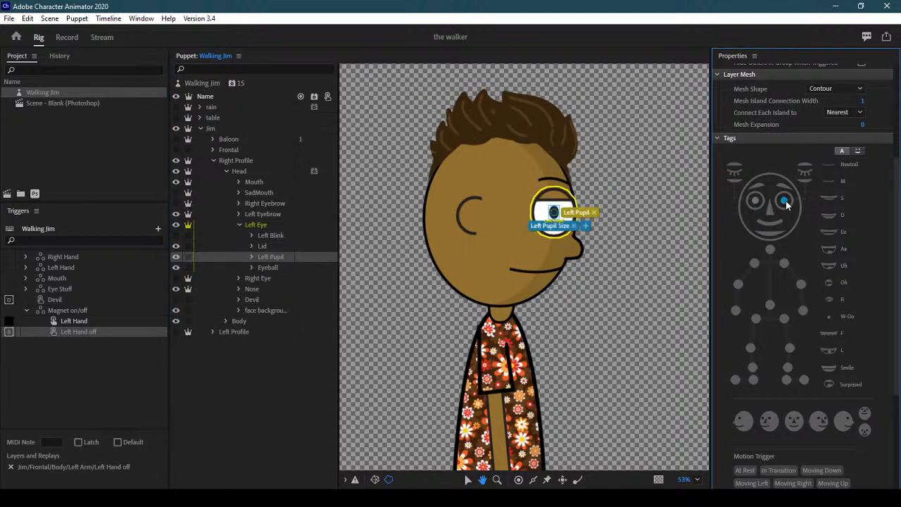
click(785, 203)
Tag the Eyeball as Right Eye and collapse the eye group
click(190, 257)
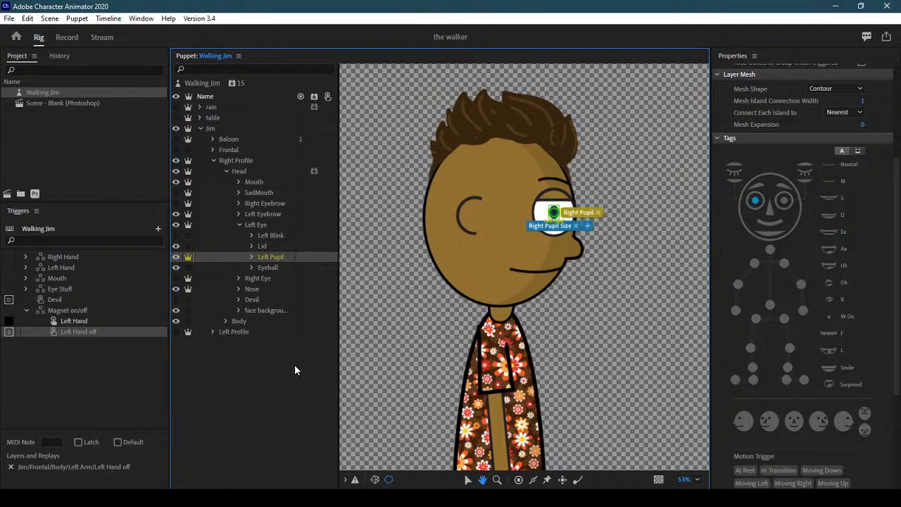
click(270, 268)
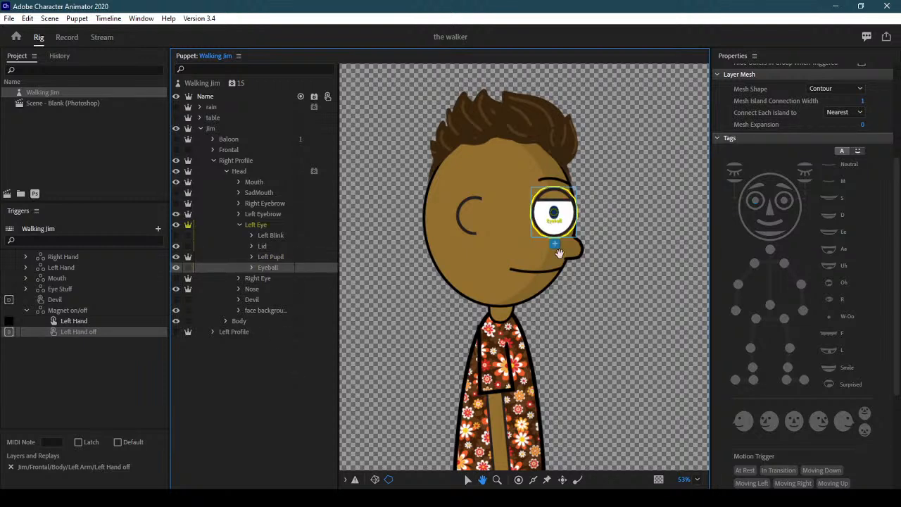
click(760, 209)
click(759, 205)
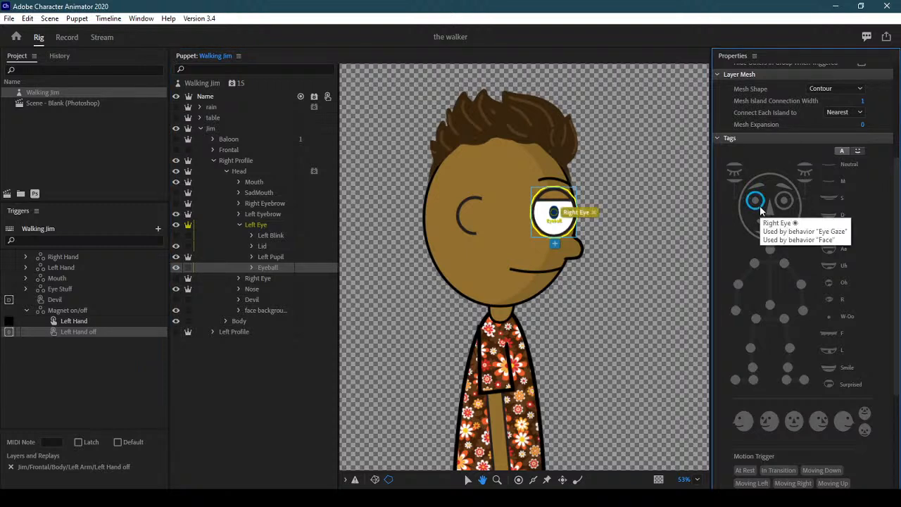
click(238, 224)
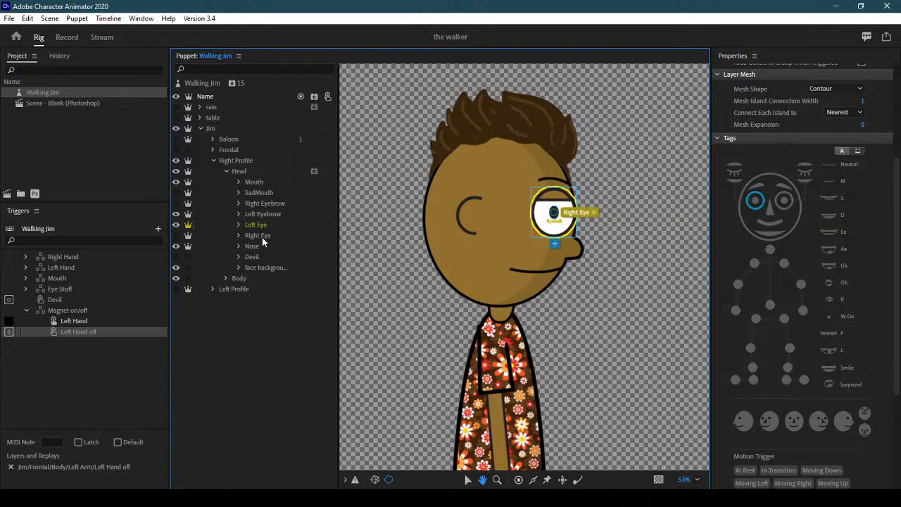
Tag the SadMouth layer as a Mouth, compare it with Mouth, and collapse Head
click(263, 244)
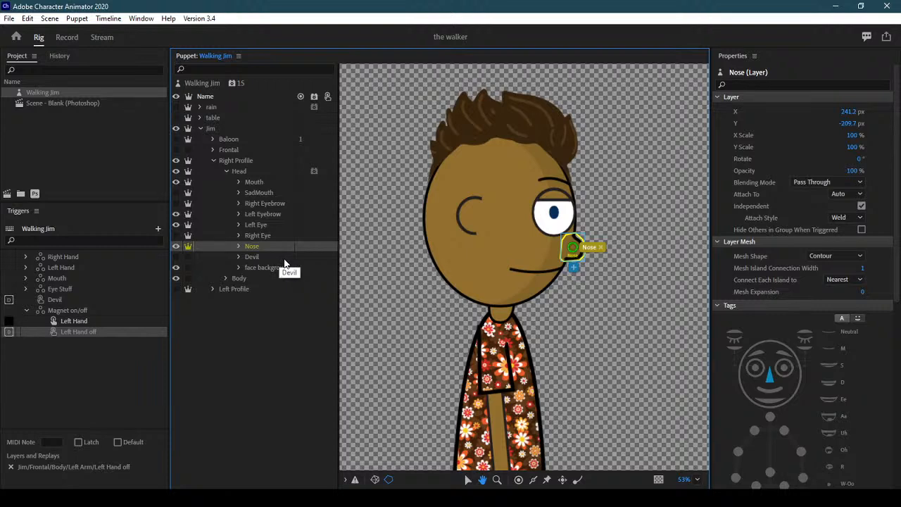
click(266, 185)
click(268, 193)
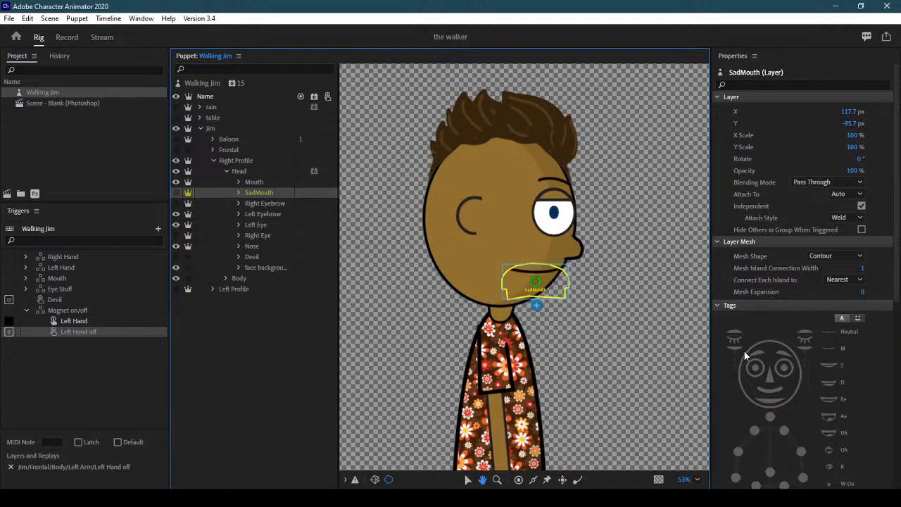
click(769, 390)
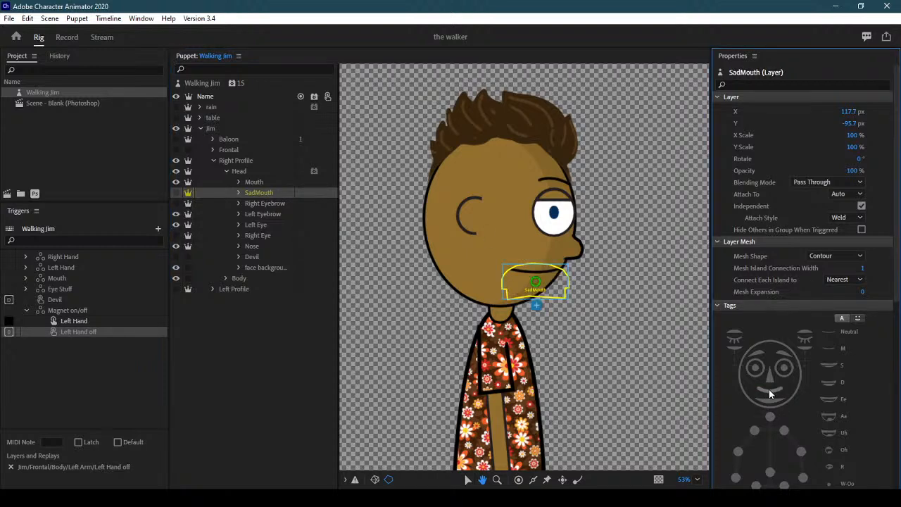
click(768, 389)
click(255, 183)
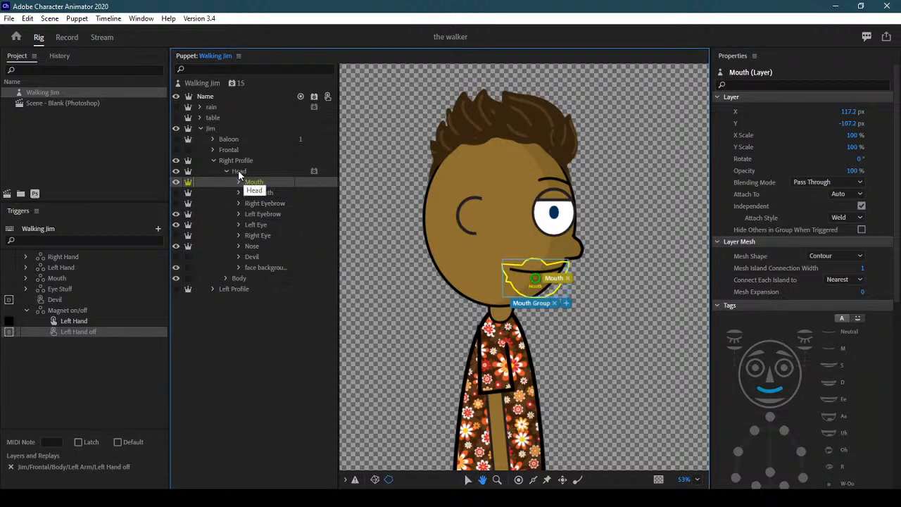
click(226, 170)
Raise the right profile's Left Hip and Right Hip handles up onto the torso
click(290, 222)
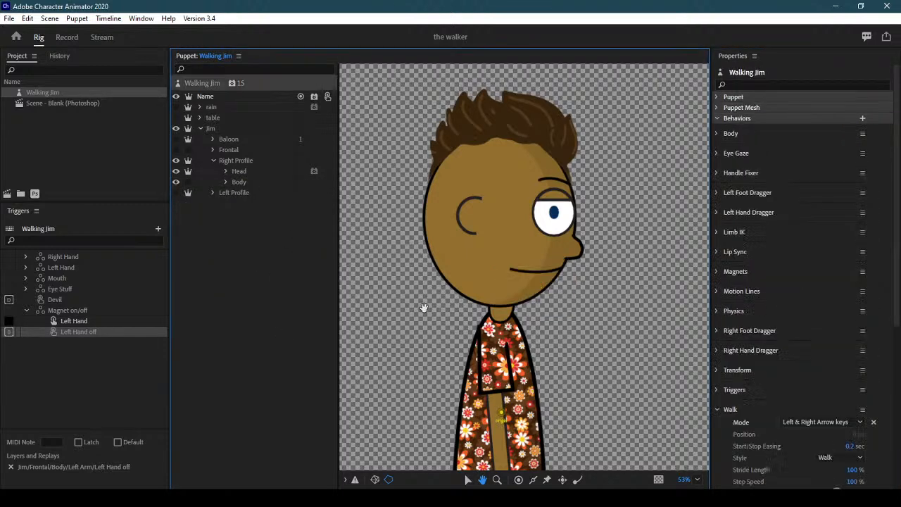
drag(563, 363, 573, 176)
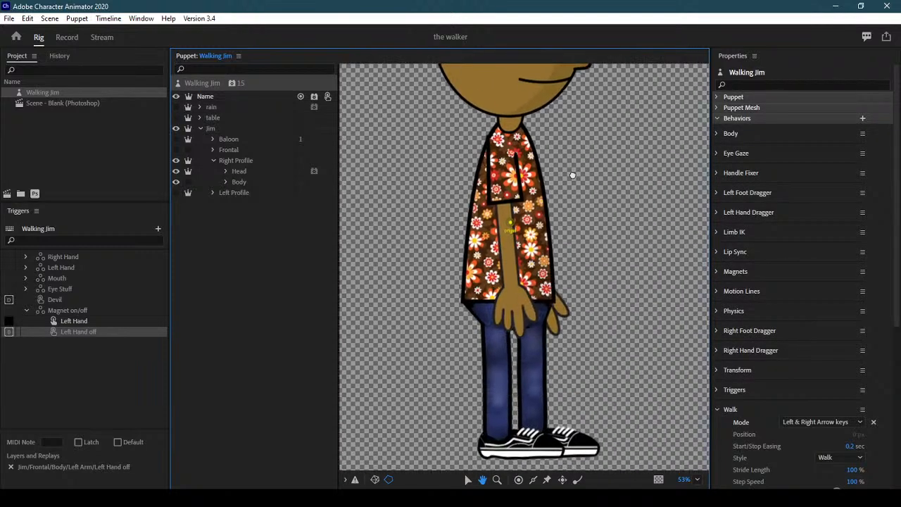
click(252, 182)
click(224, 181)
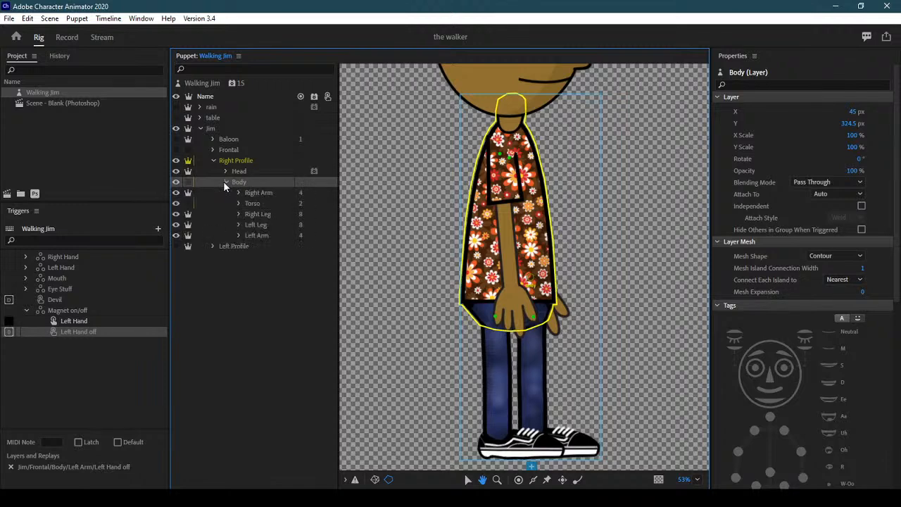
click(260, 226)
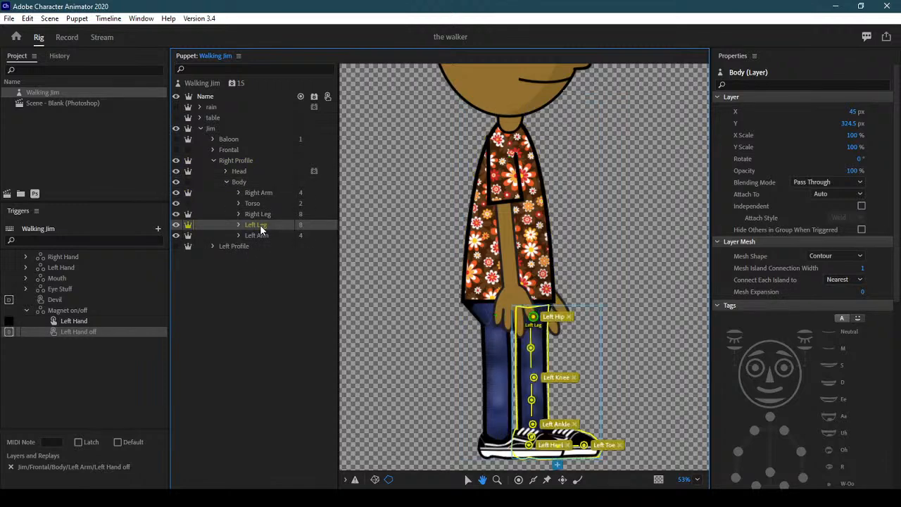
click(468, 479)
drag(533, 312, 531, 294)
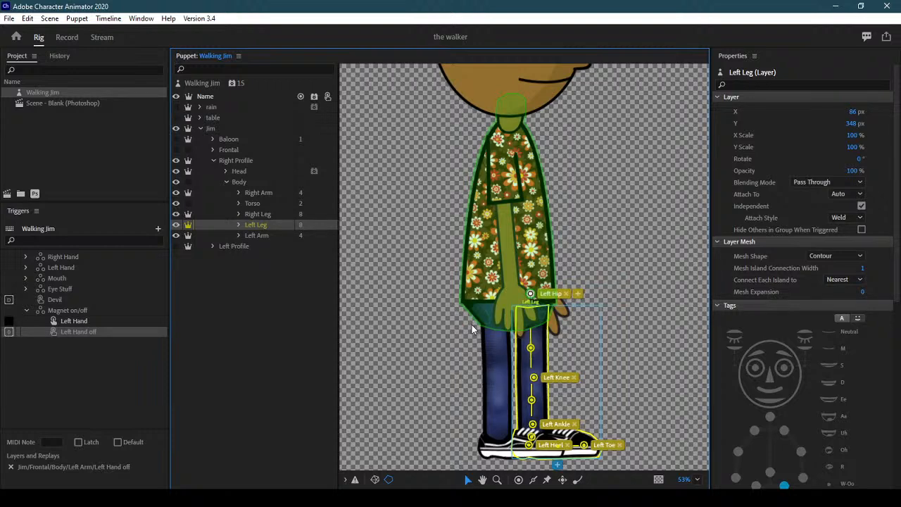
click(269, 214)
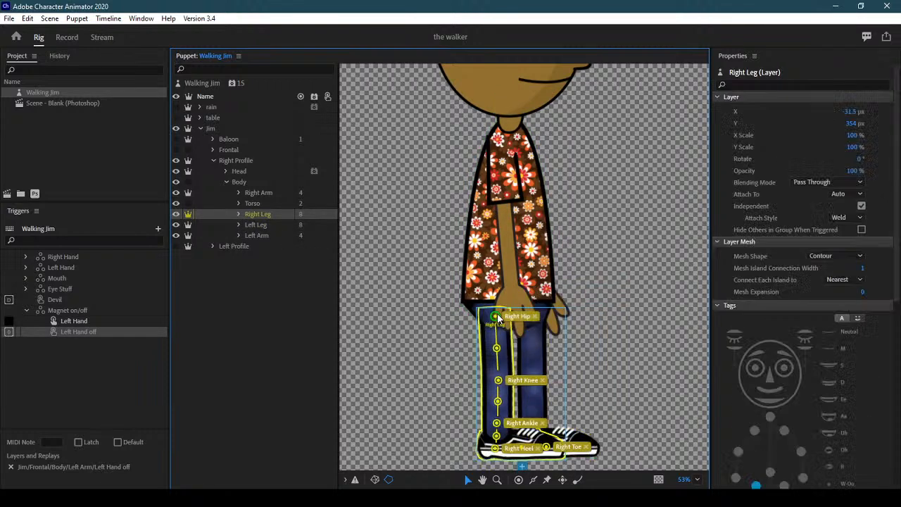
drag(496, 304, 495, 291)
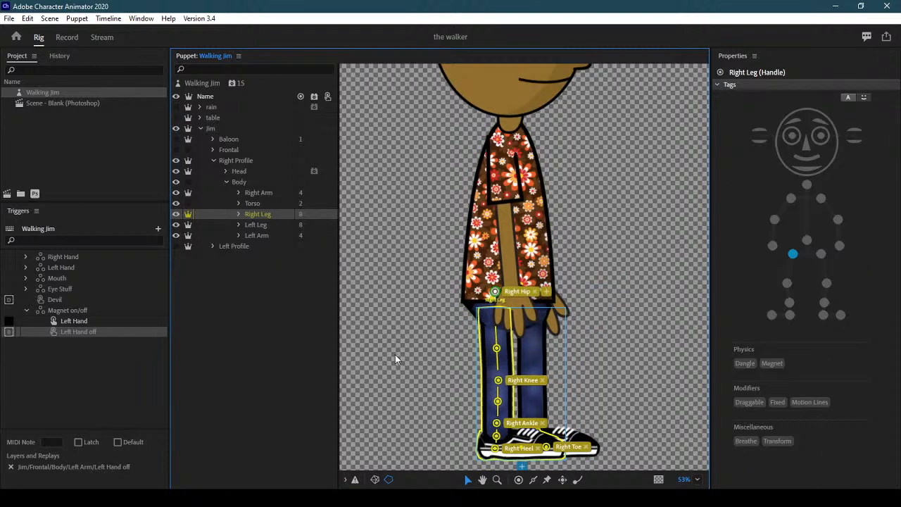
Collapse Body and Right Profile, hide Right Profile, and show and expand Left Profile
click(260, 202)
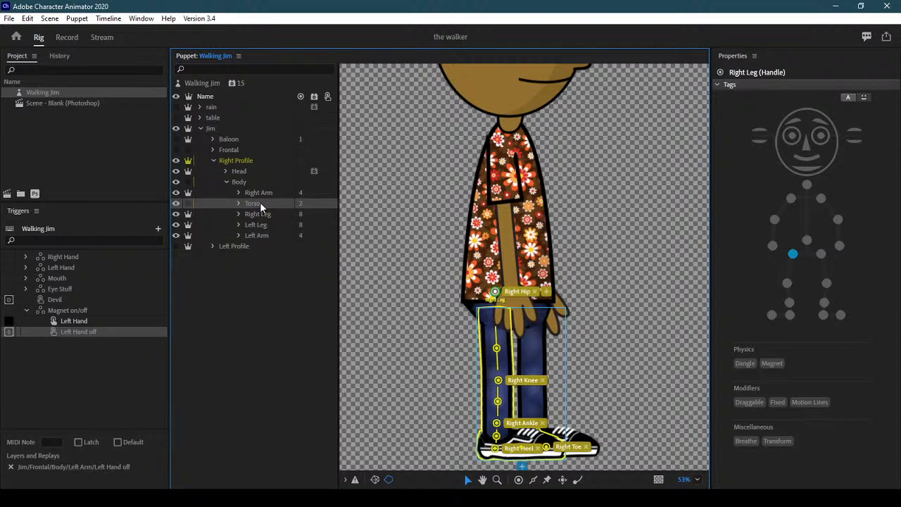
scroll(802, 274, down, 3)
mouse_move(897, 232)
mouse_down()
mouse_move(896, 223)
mouse_move(897, 233)
mouse_up()
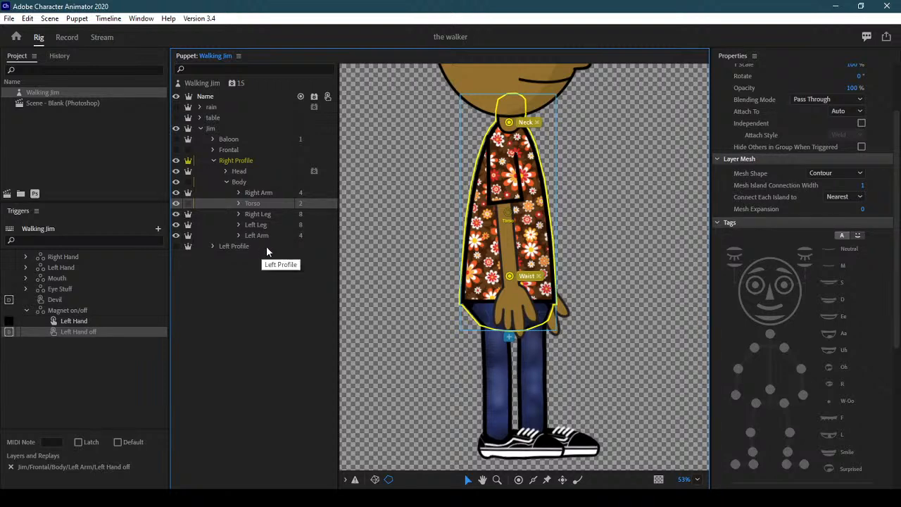
click(225, 182)
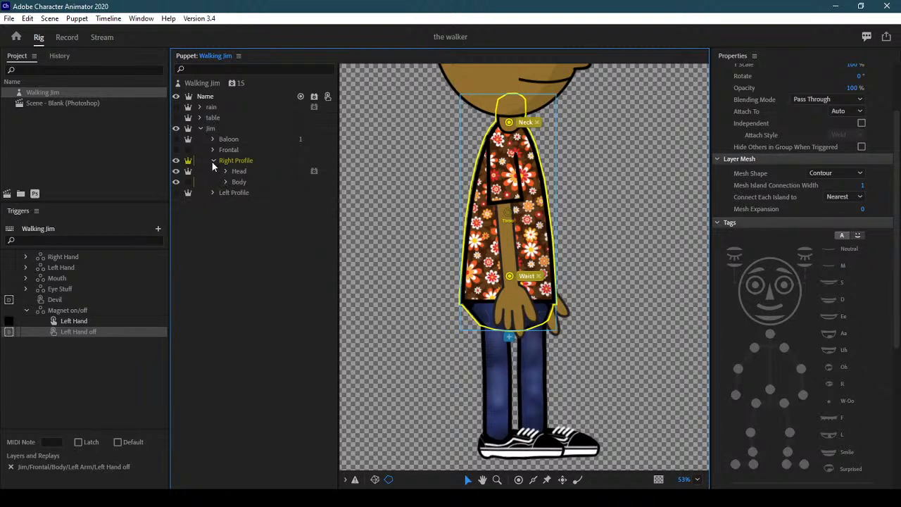
click(213, 160)
click(176, 160)
click(176, 171)
click(214, 171)
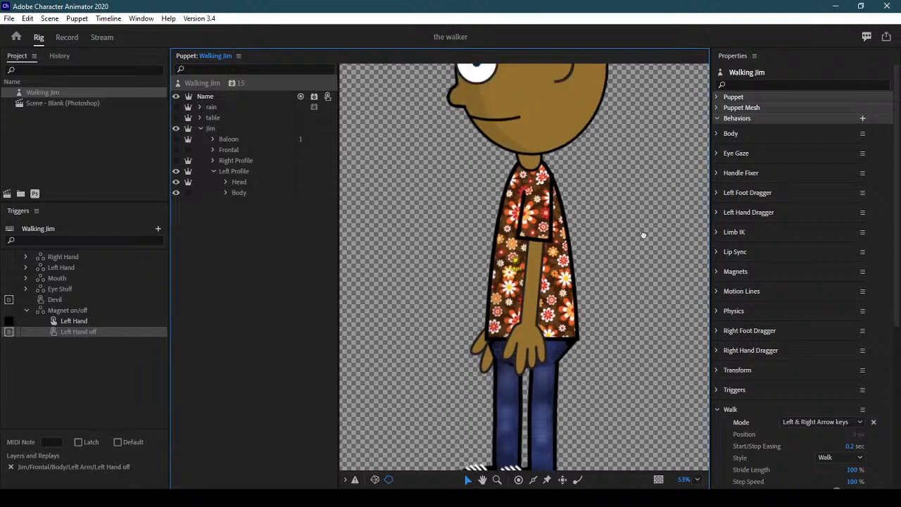
Select the left profile's Head layer and add a Face behavior with Head Position Strength 0%
scroll(640, 207, up, 5)
click(224, 181)
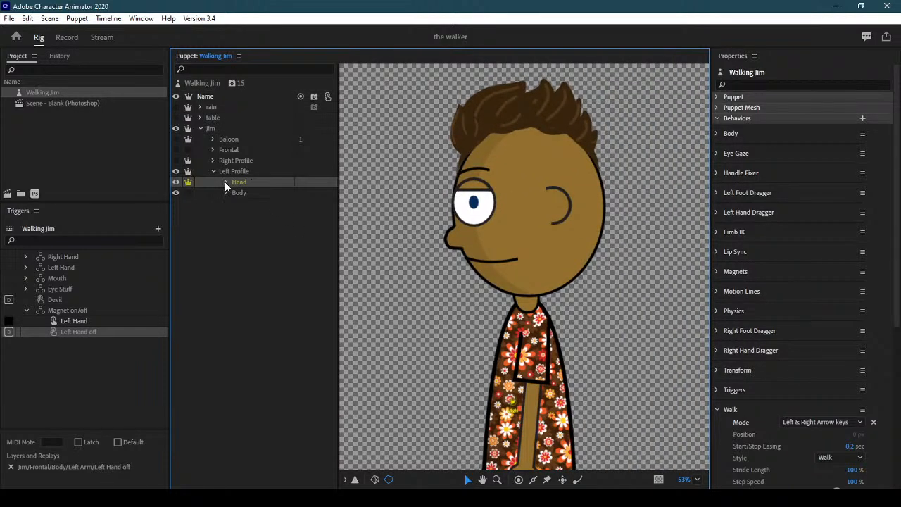
click(248, 183)
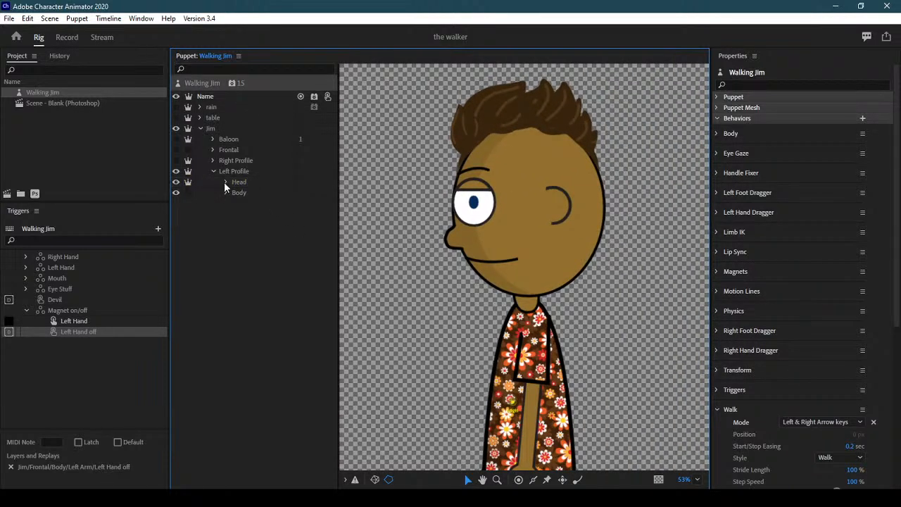
click(225, 182)
click(249, 181)
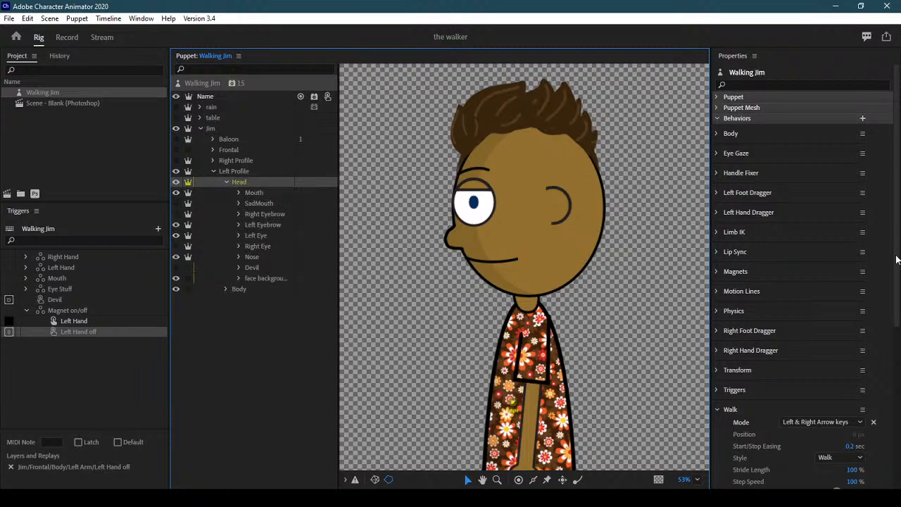
scroll(895, 255, down, 10)
click(865, 456)
click(836, 230)
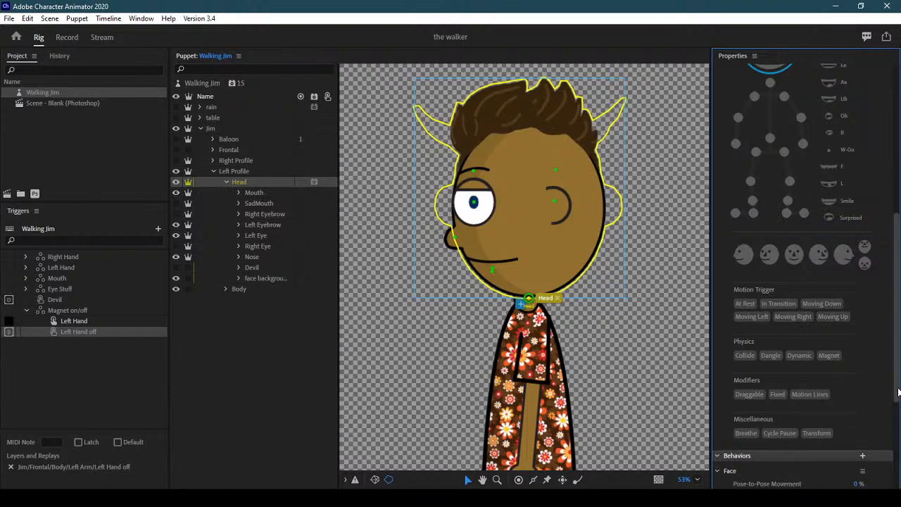
drag(898, 391, 898, 466)
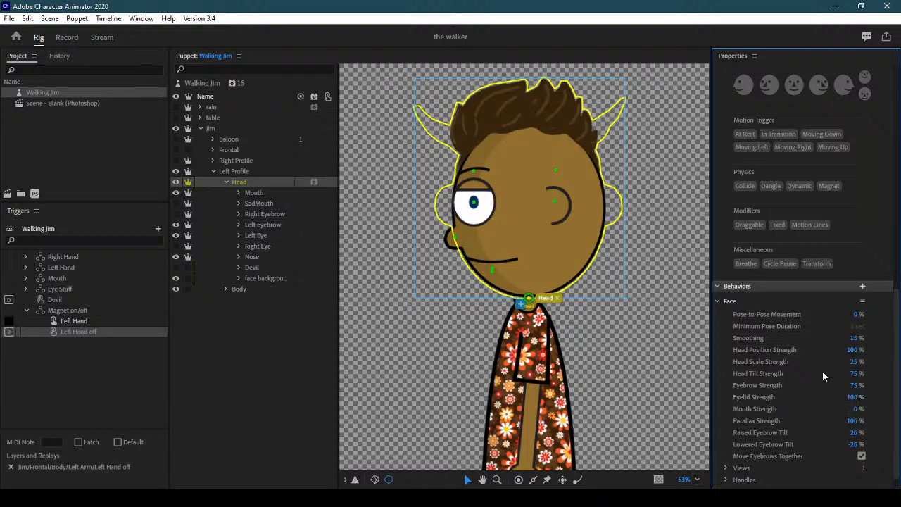
click(853, 350)
text(0)
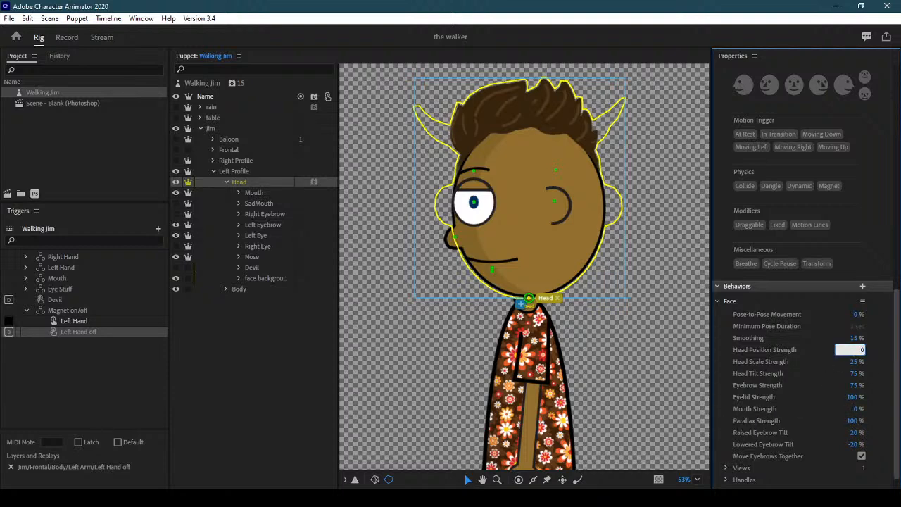
key(Return)
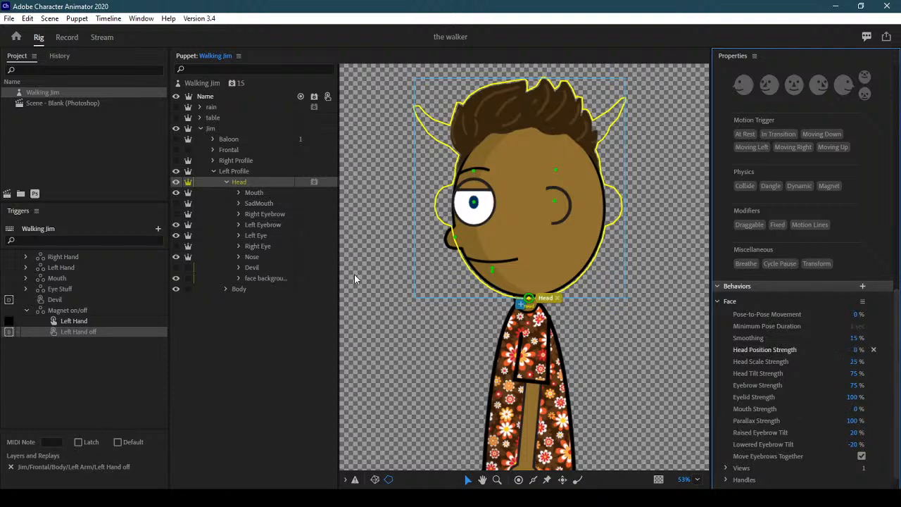
Tag the left profile's SadMouth as a Mouth and check the Right and Left Eyebrow tags
click(263, 192)
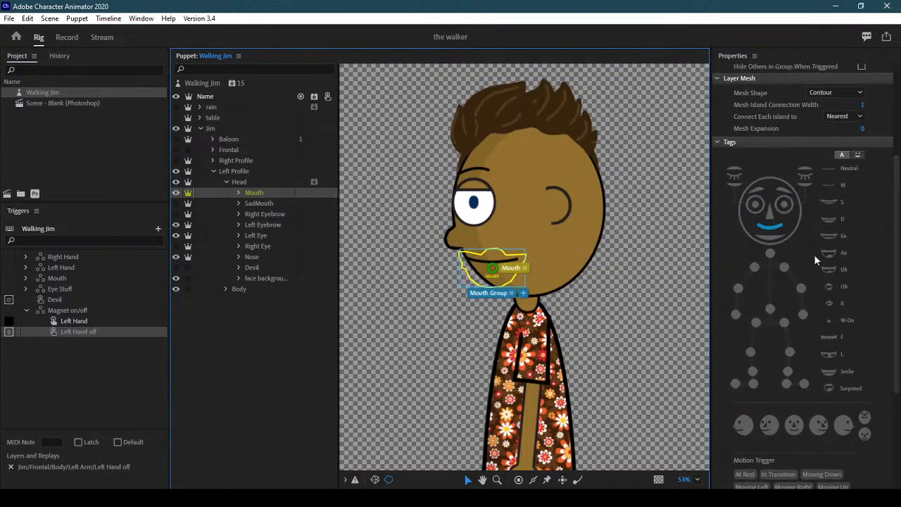
click(273, 203)
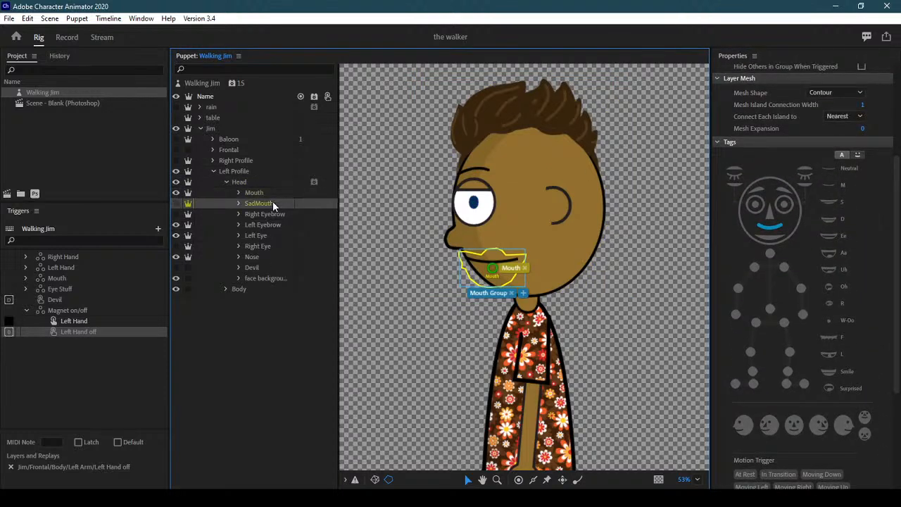
click(778, 227)
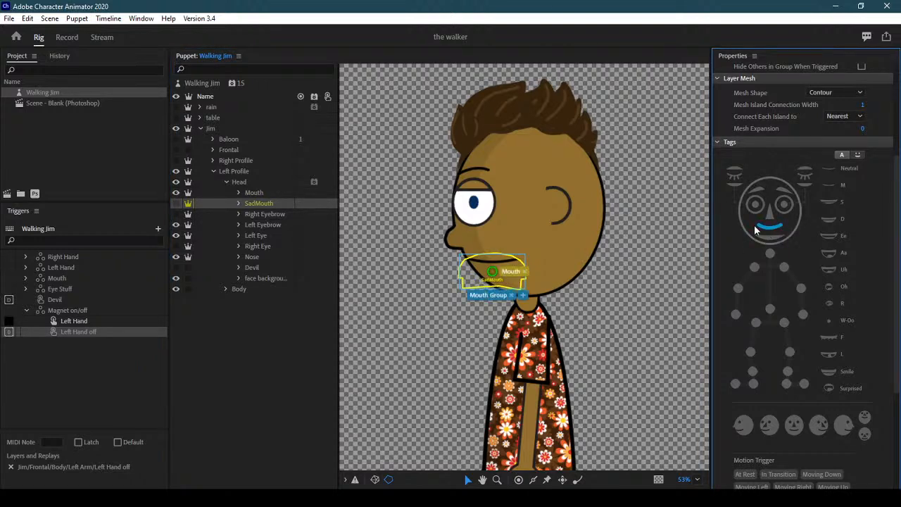
click(274, 214)
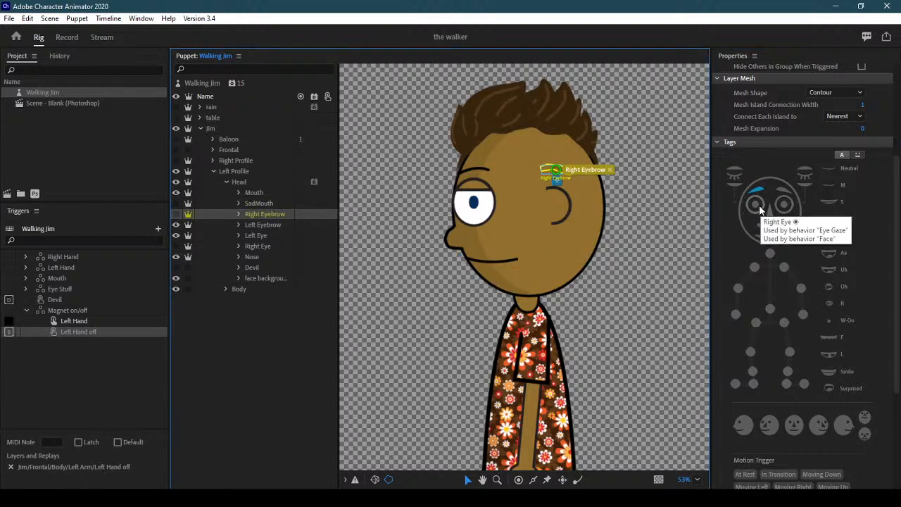
click(756, 187)
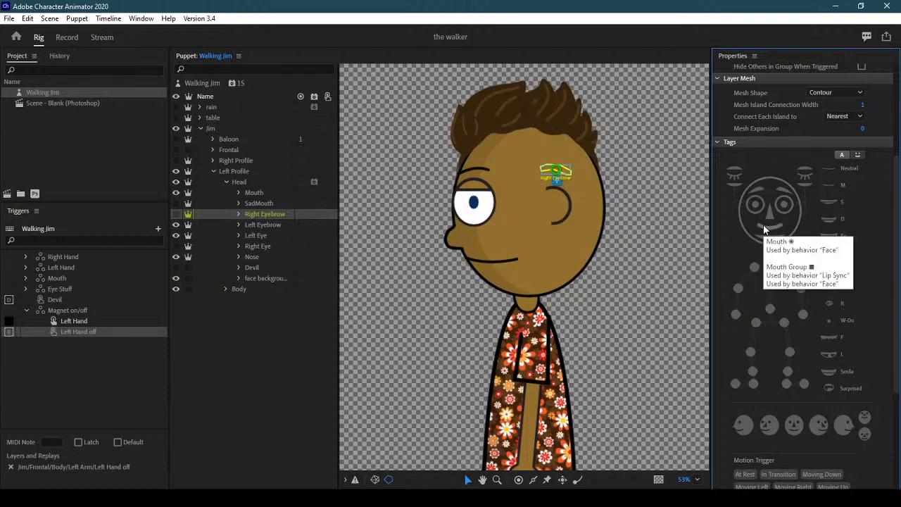
click(279, 223)
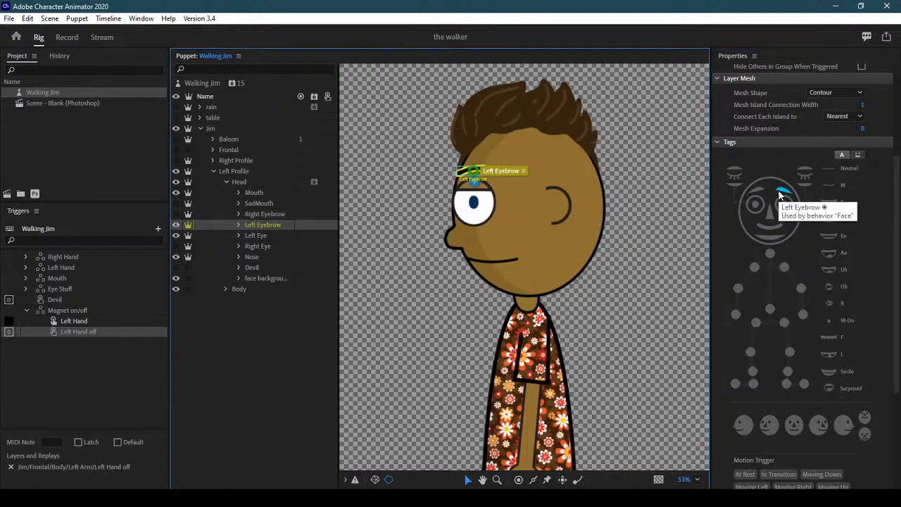
click(260, 235)
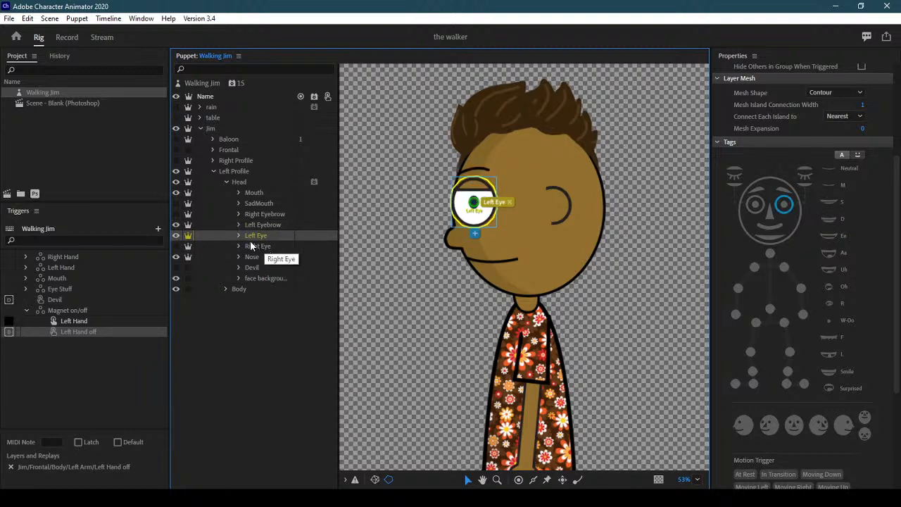
Review the Left Blink, Lid, Left Pupil and Eyeball tags, tagging the Lid as Left Eyelid Top
click(238, 235)
click(274, 247)
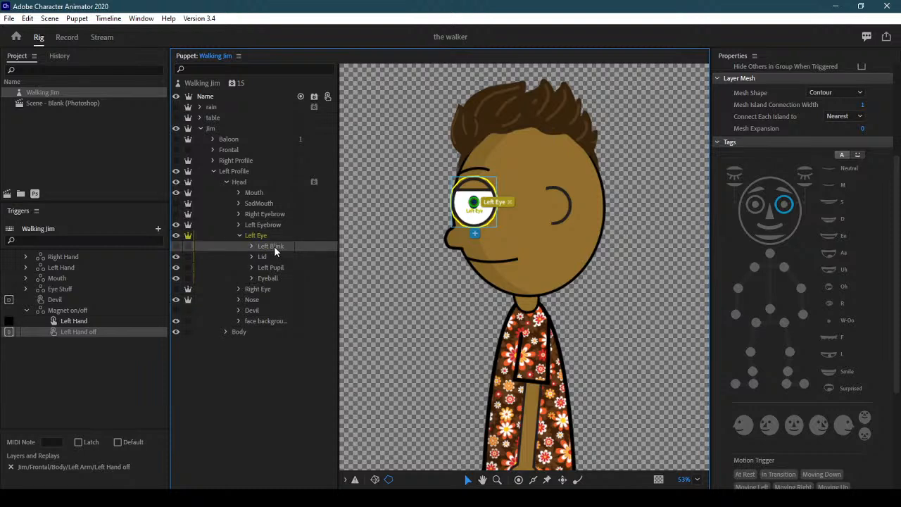
click(274, 257)
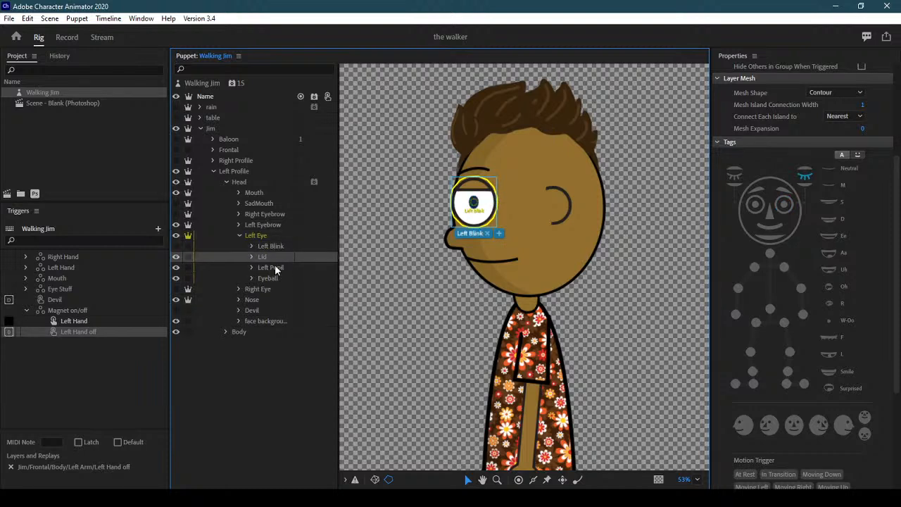
click(275, 267)
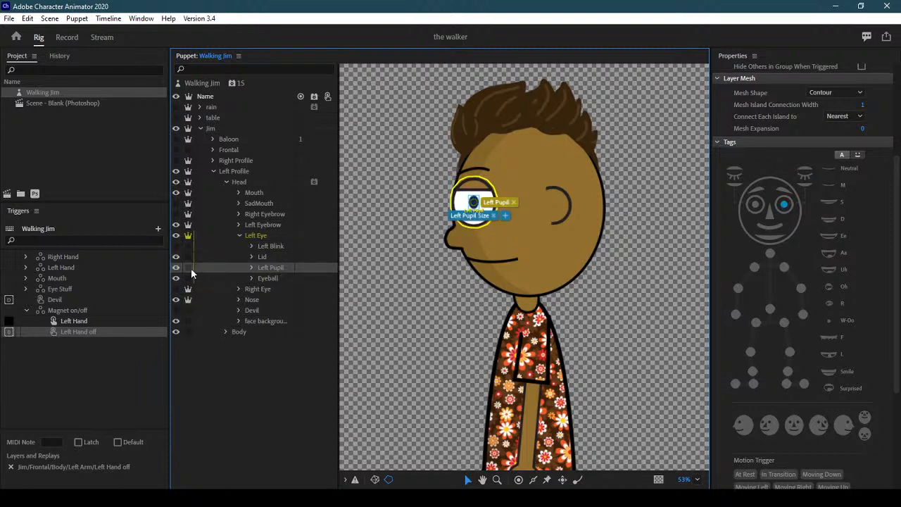
click(270, 276)
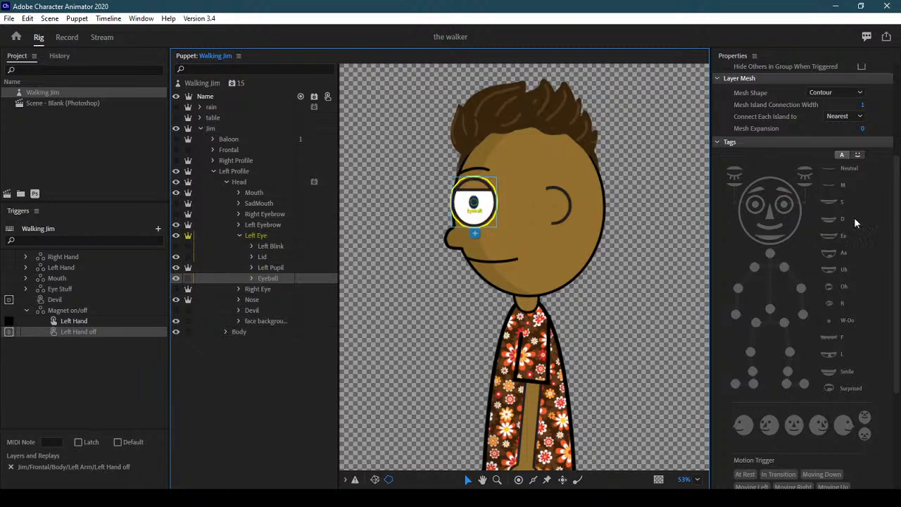
click(786, 212)
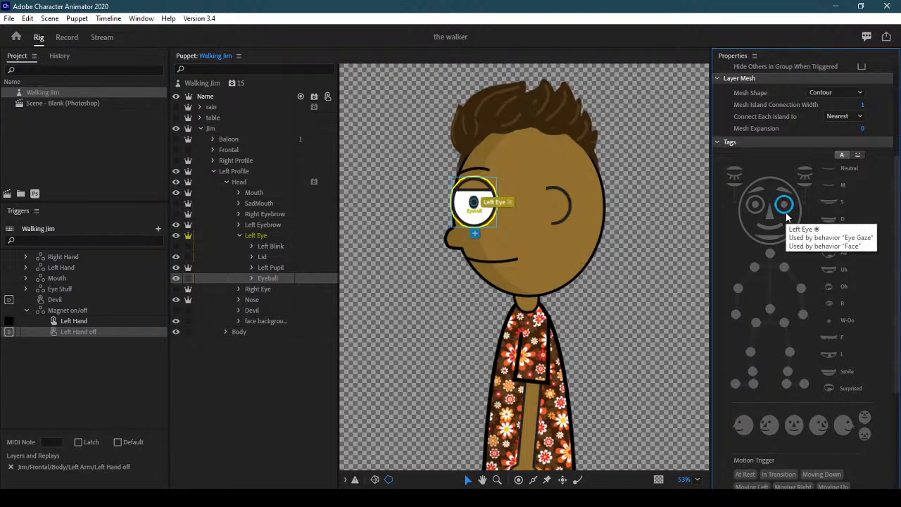
click(271, 266)
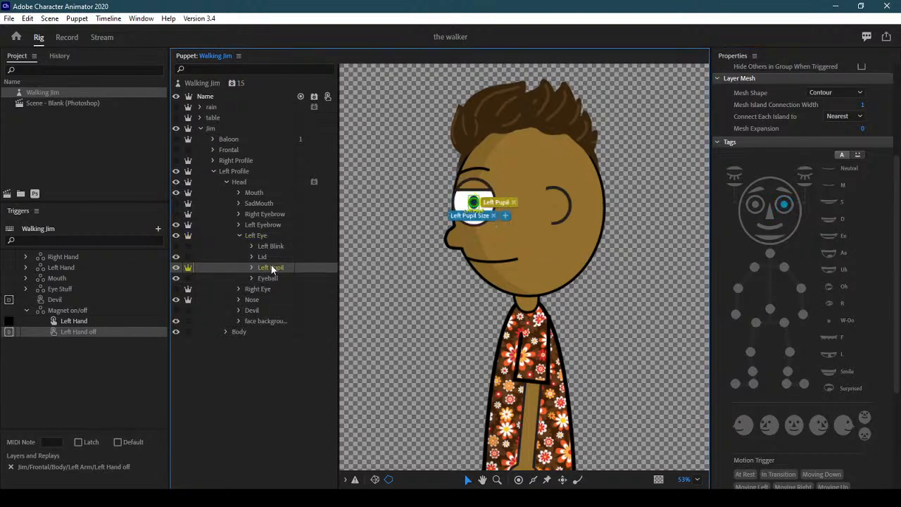
click(270, 256)
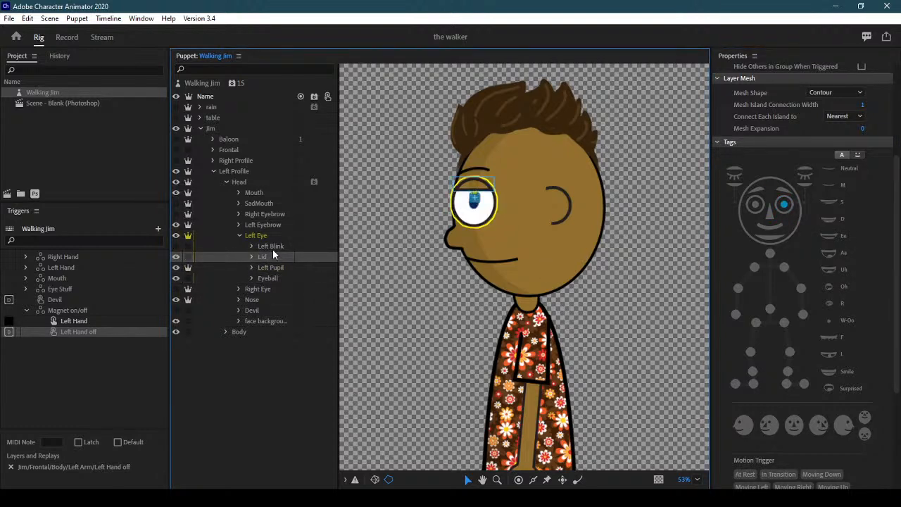
click(807, 167)
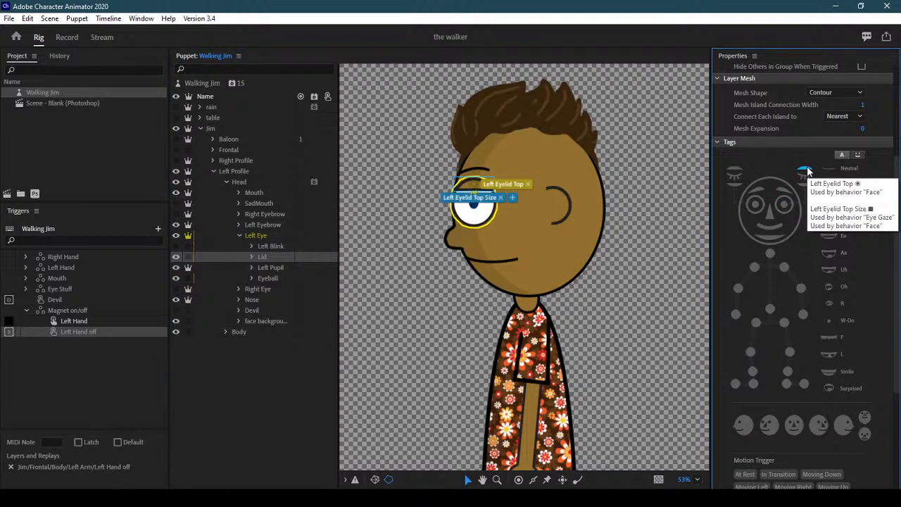
Check the Nose and face background tags, then collapse the Left Profile group
click(239, 235)
click(259, 246)
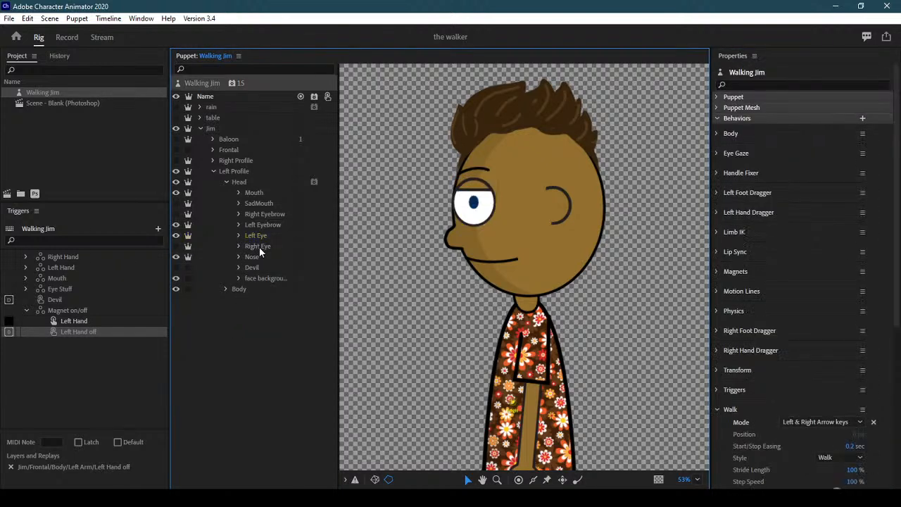
click(259, 255)
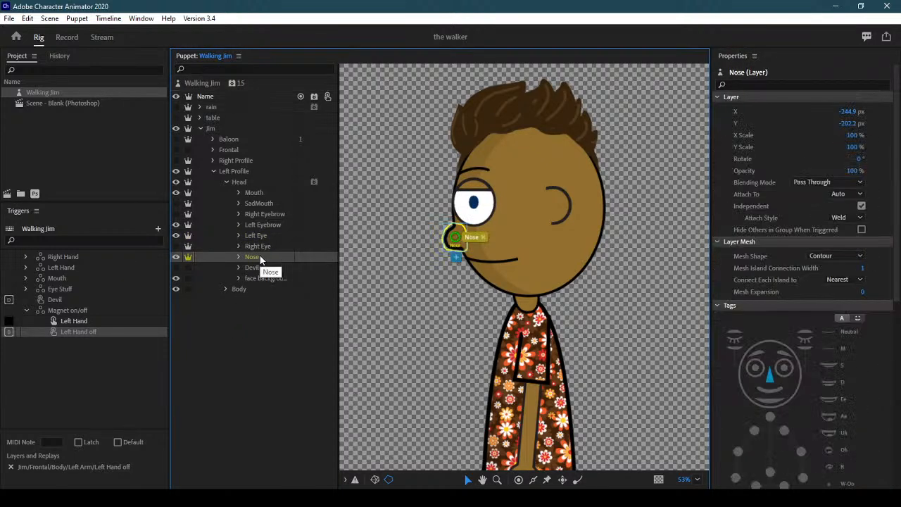
click(268, 278)
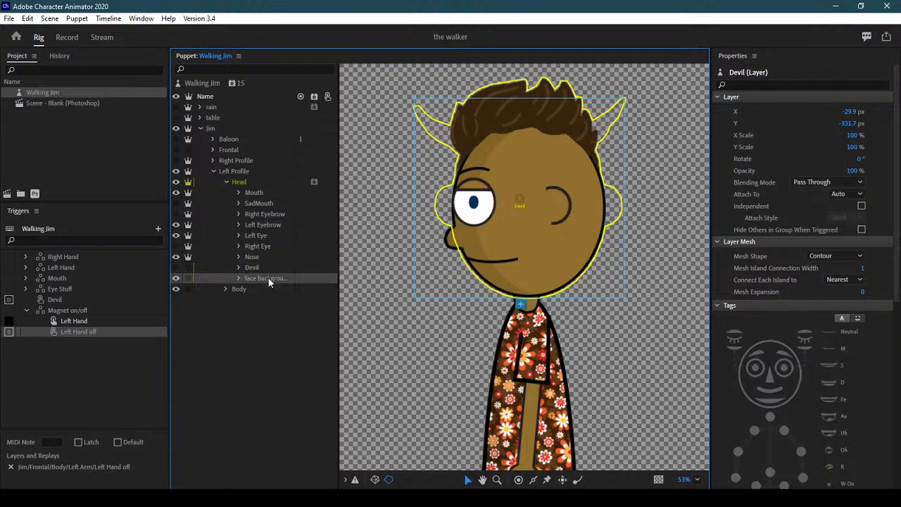
click(213, 172)
Attach the left profile's Left Leg and Right Leg hip handles to the torso's bottom edge, then go to Record
click(214, 171)
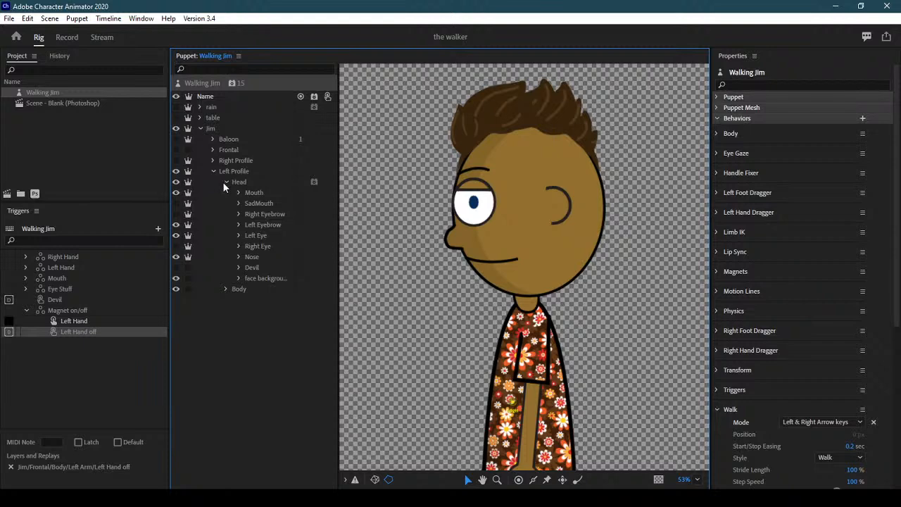
click(226, 181)
click(226, 192)
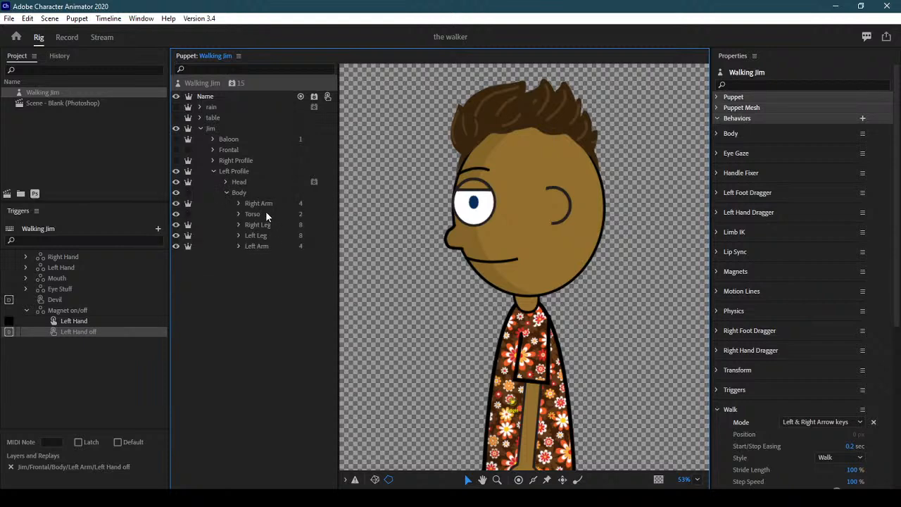
drag(604, 375, 606, 179)
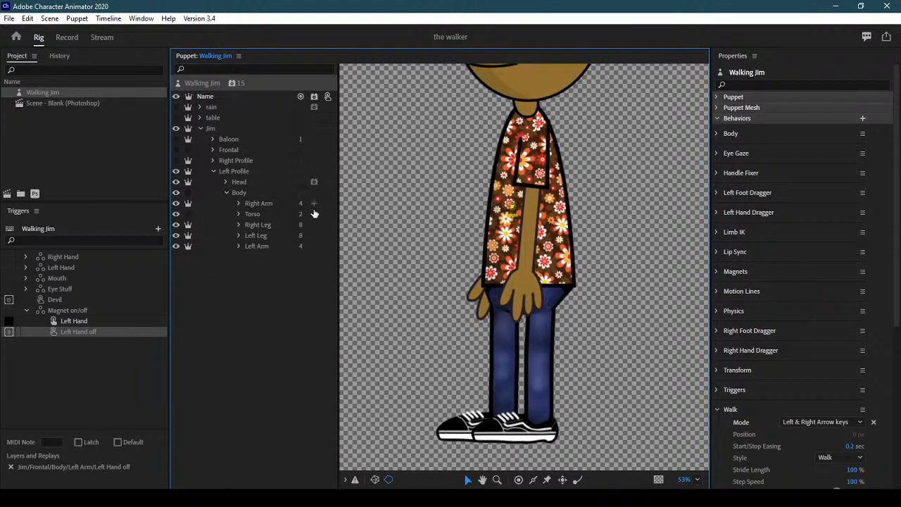
click(275, 237)
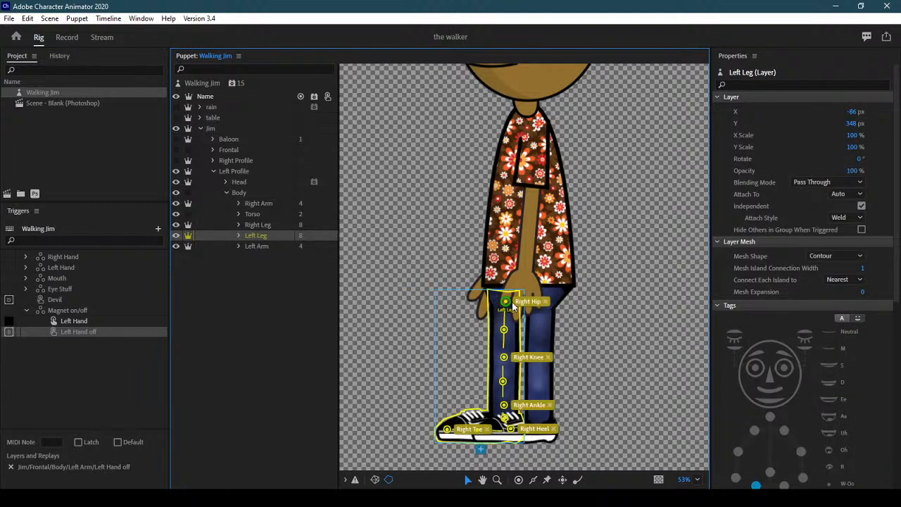
drag(506, 302, 504, 279)
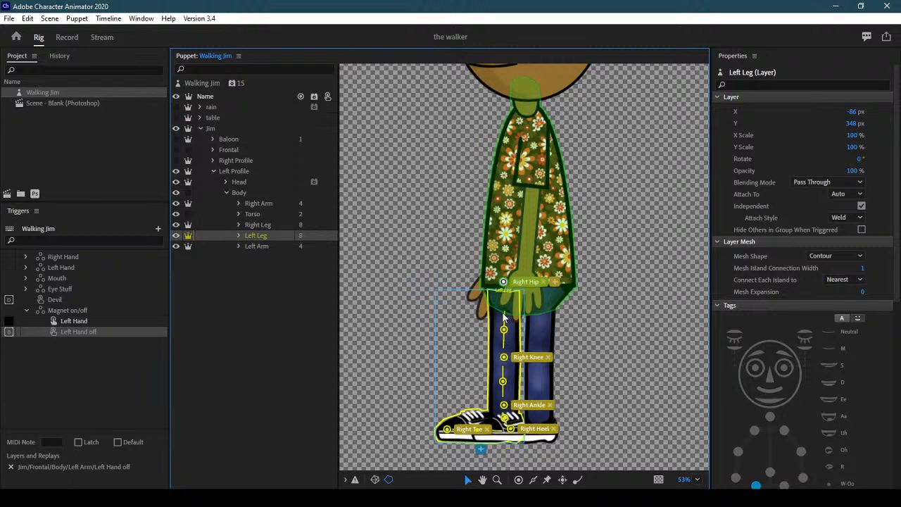
click(267, 224)
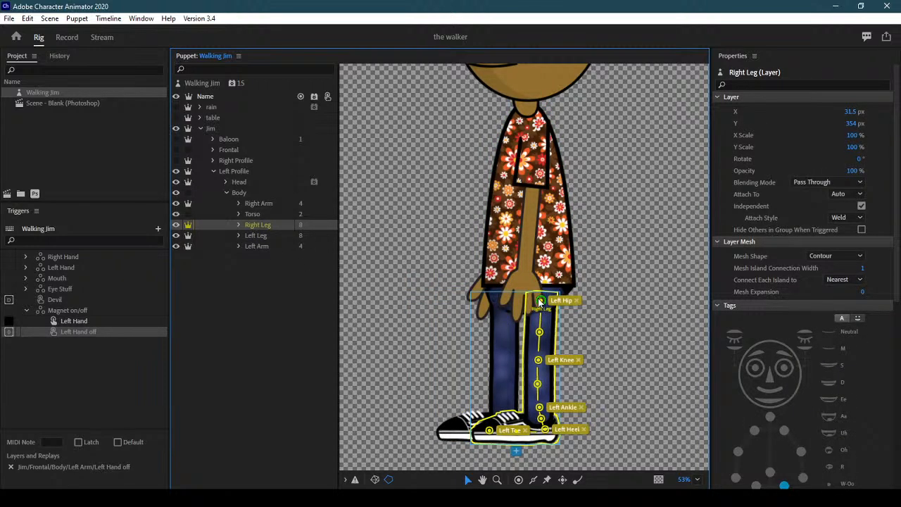
drag(541, 301, 544, 284)
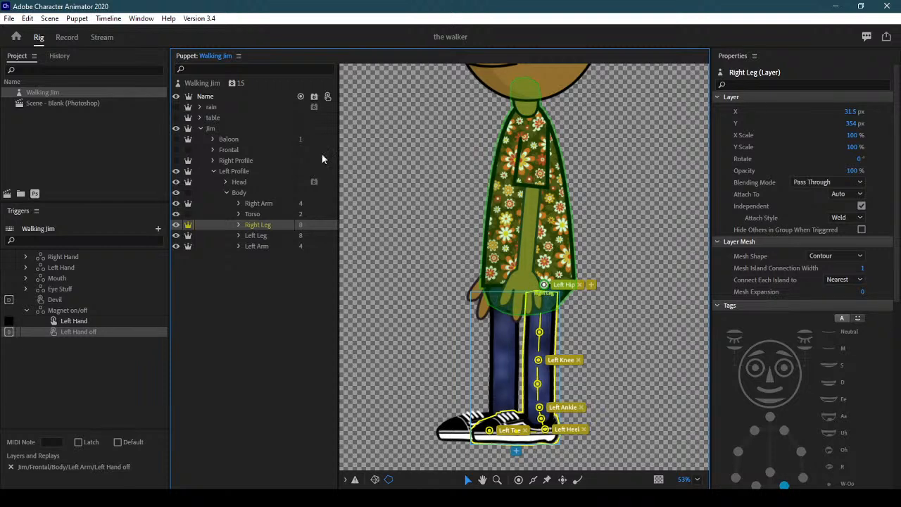
click(69, 37)
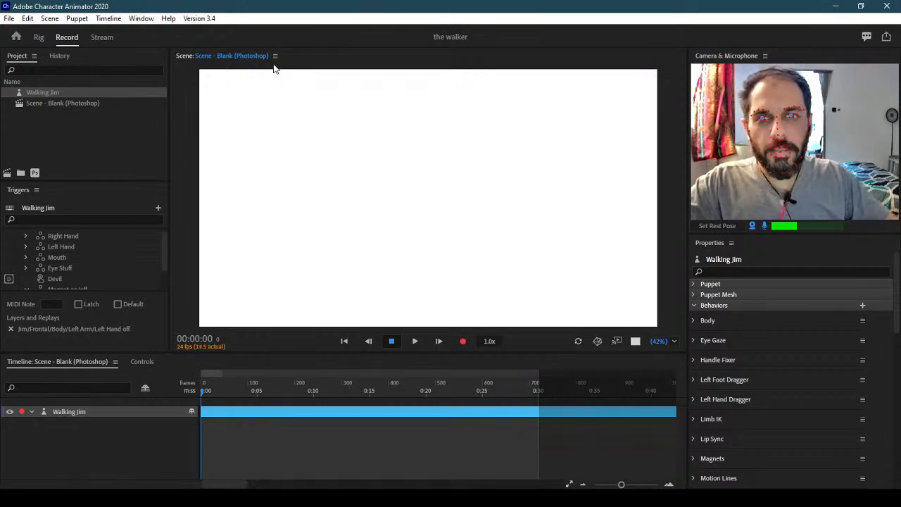
Back in Rig, collapse Body and Left Profile, hide Left Profile and show the Frontal view
click(40, 37)
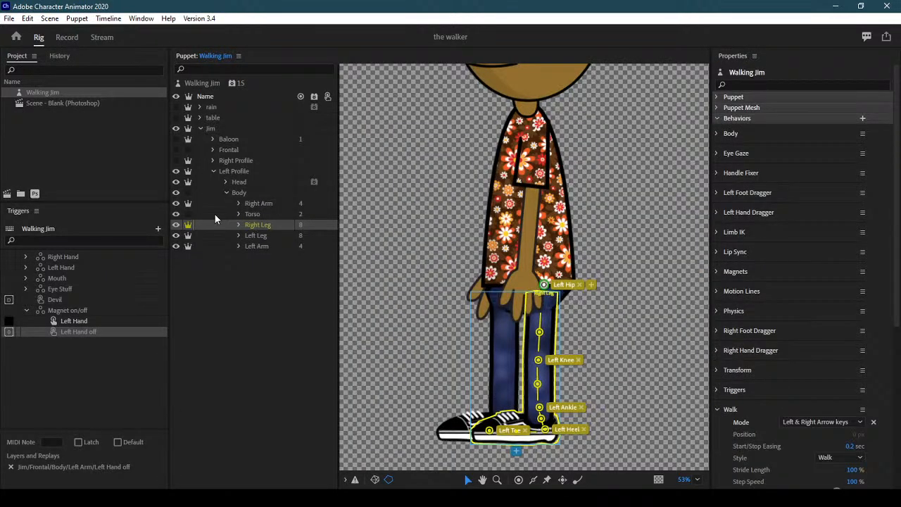
click(225, 192)
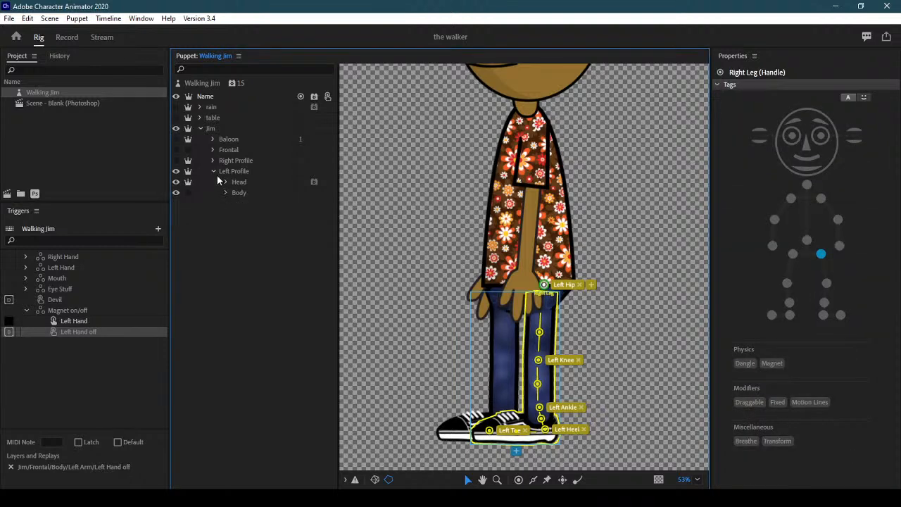
click(214, 172)
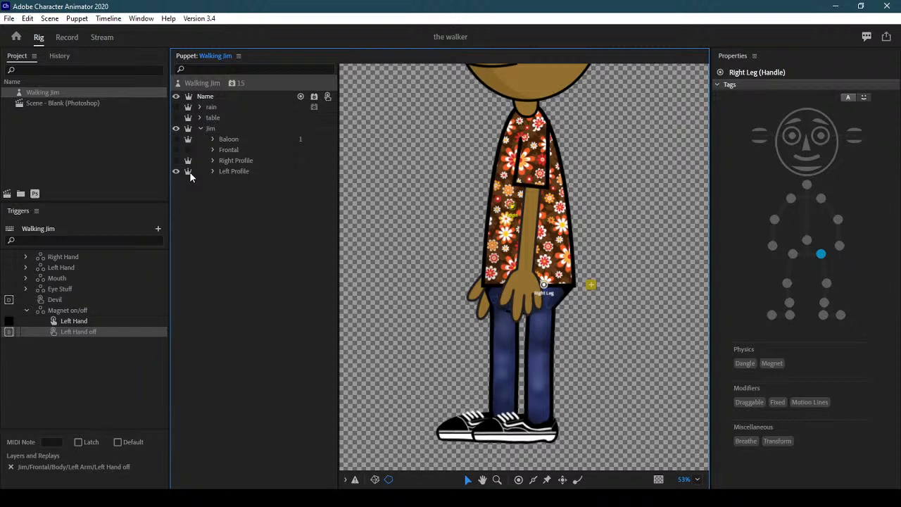
click(176, 172)
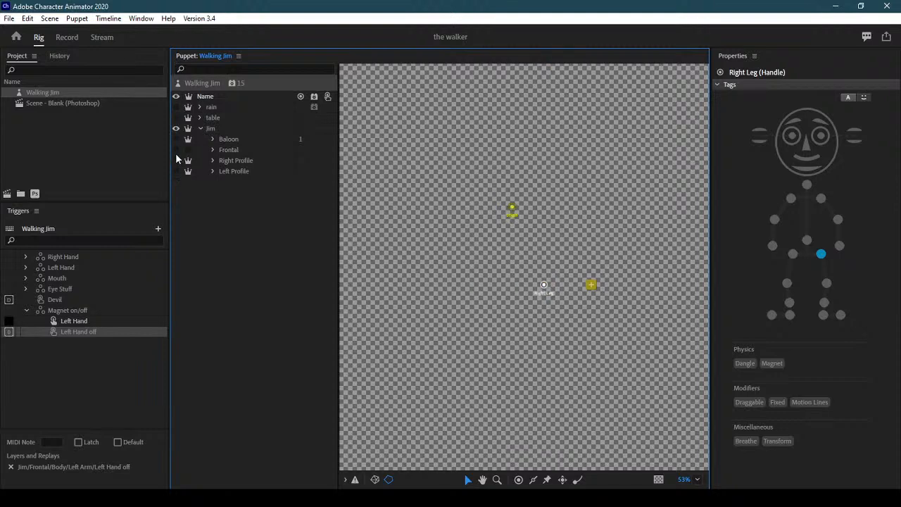
click(176, 150)
Test the walk in Record with the Right then Left arrow keys, then go to Photoshop
click(67, 37)
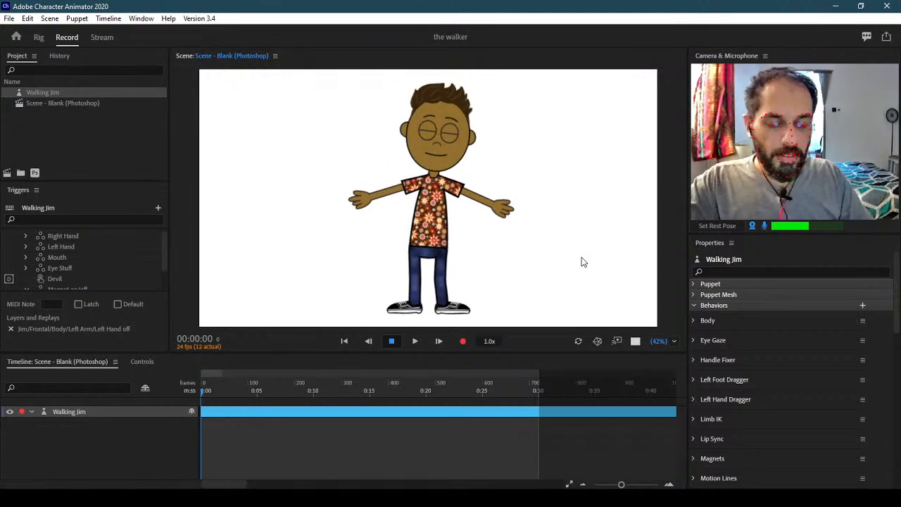
key(Right)
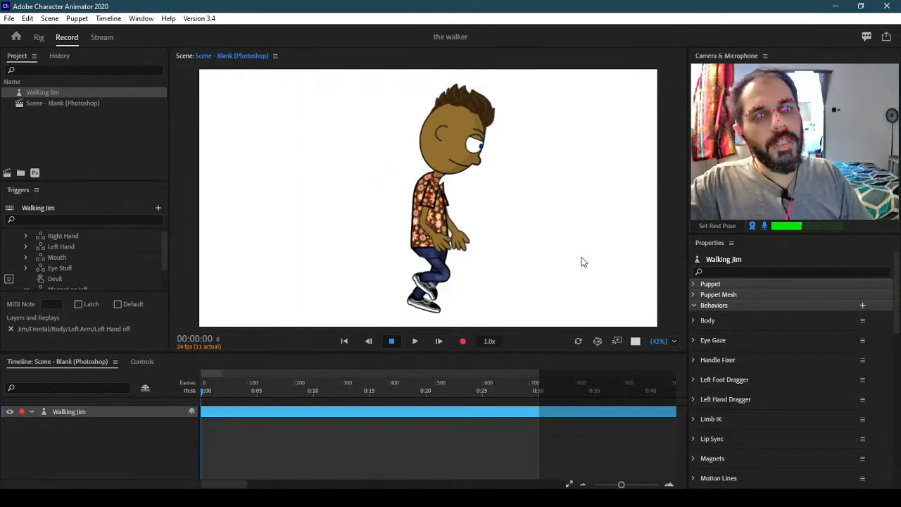
key(Left)
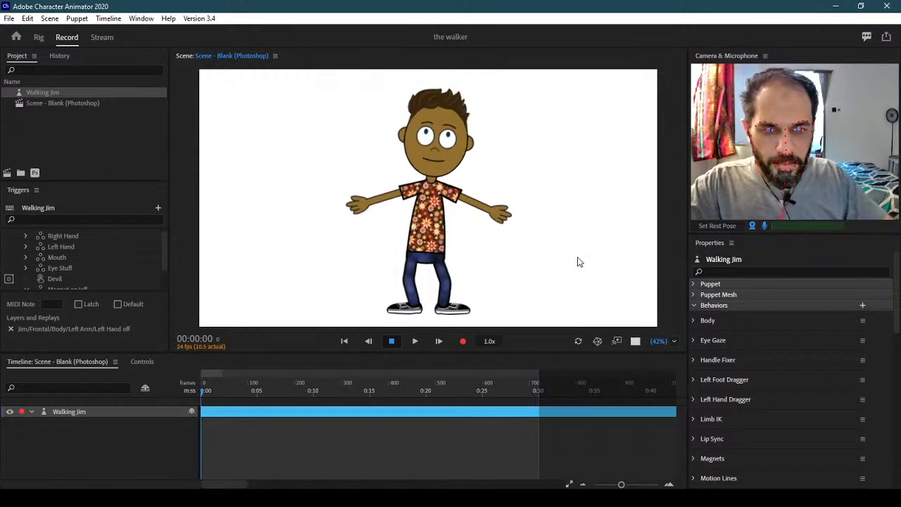
click(223, 499)
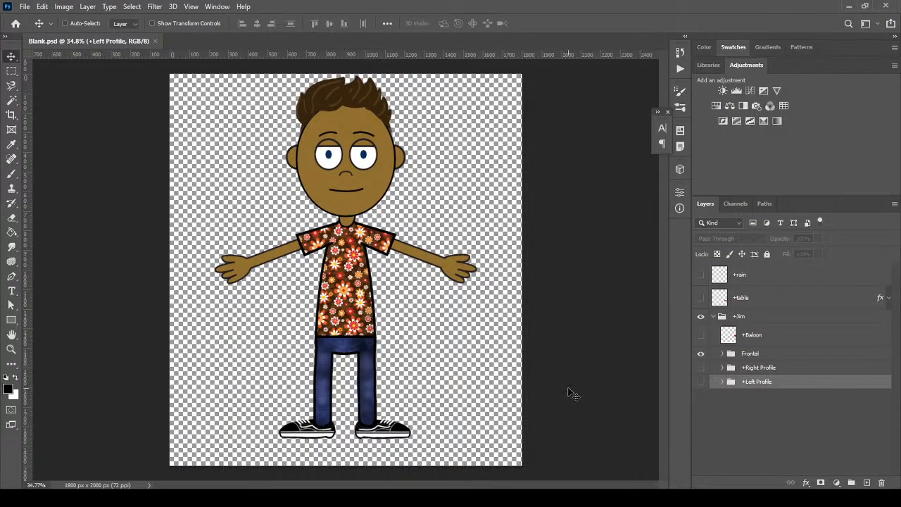
Show only the Right Profile group in Photoshop and expand its Body group
click(701, 369)
click(702, 382)
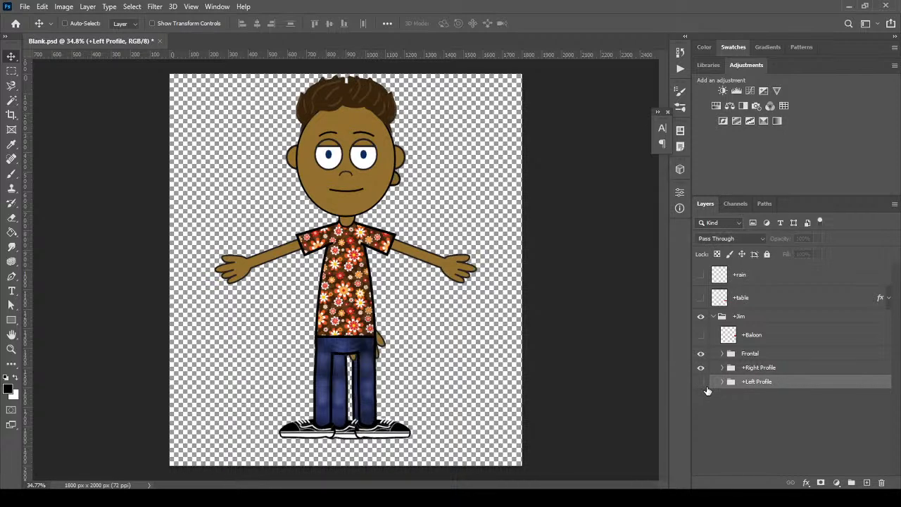
click(699, 355)
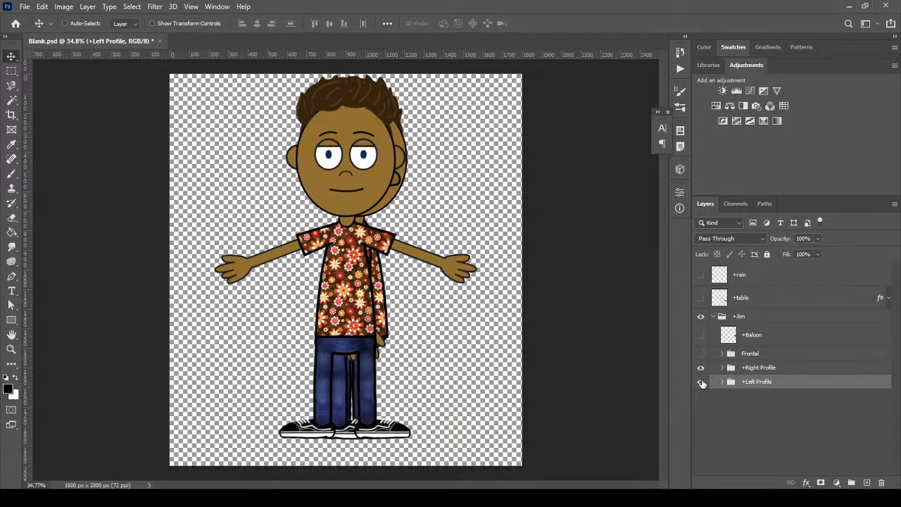
click(700, 382)
click(722, 368)
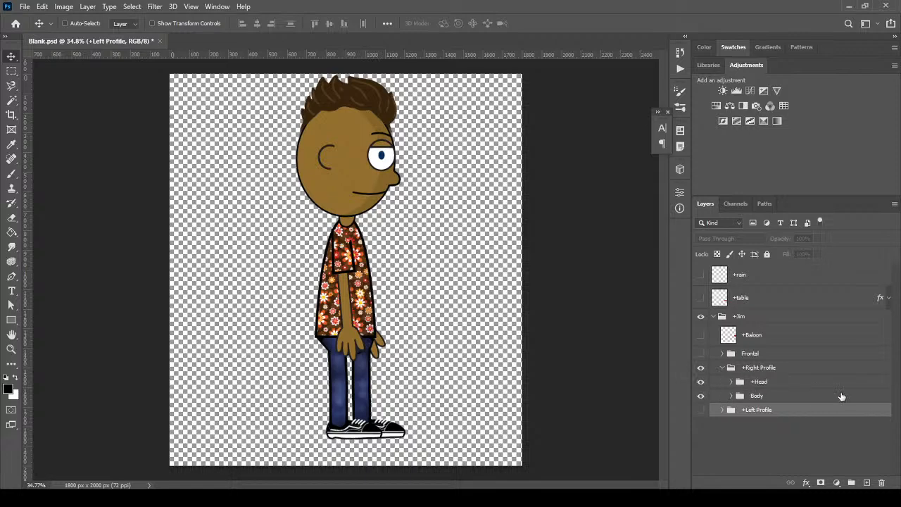
click(762, 396)
click(731, 396)
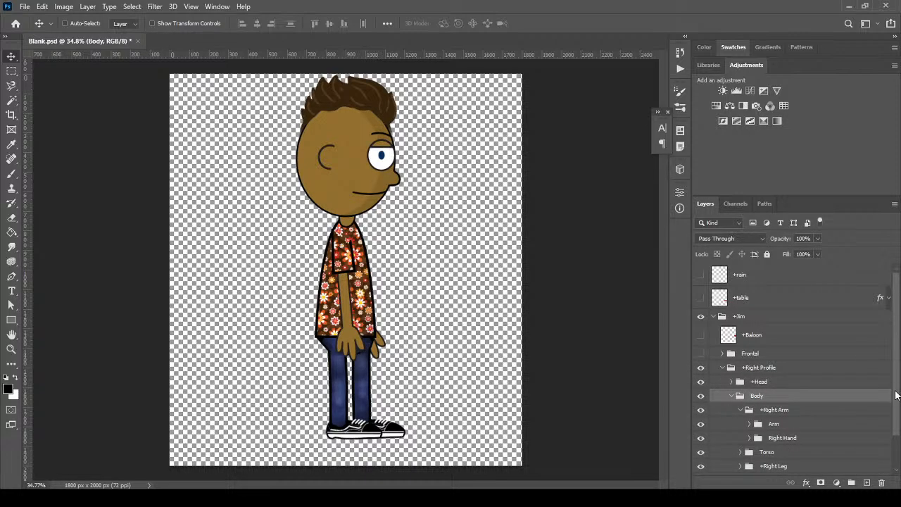
Select the +Left Leg and +Right Leg groups and nudge them left with Shift+Left
scroll(897, 395, down, 2)
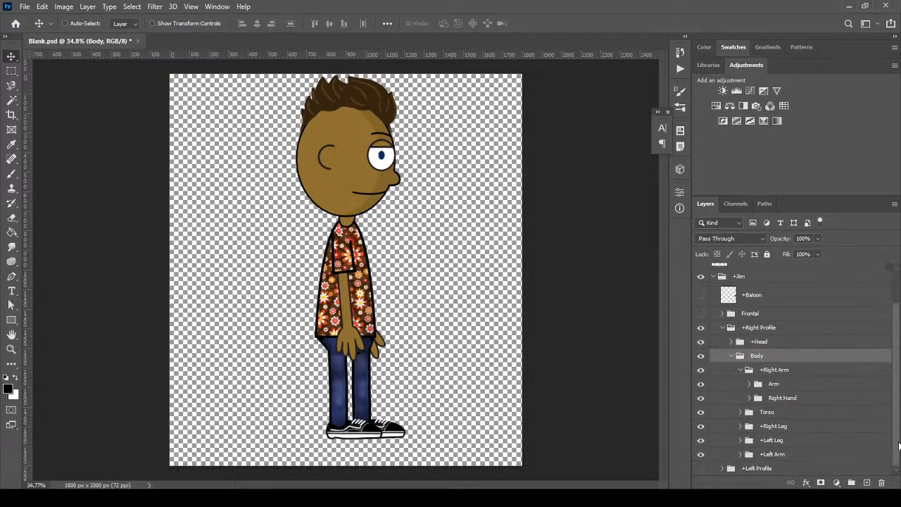
click(793, 370)
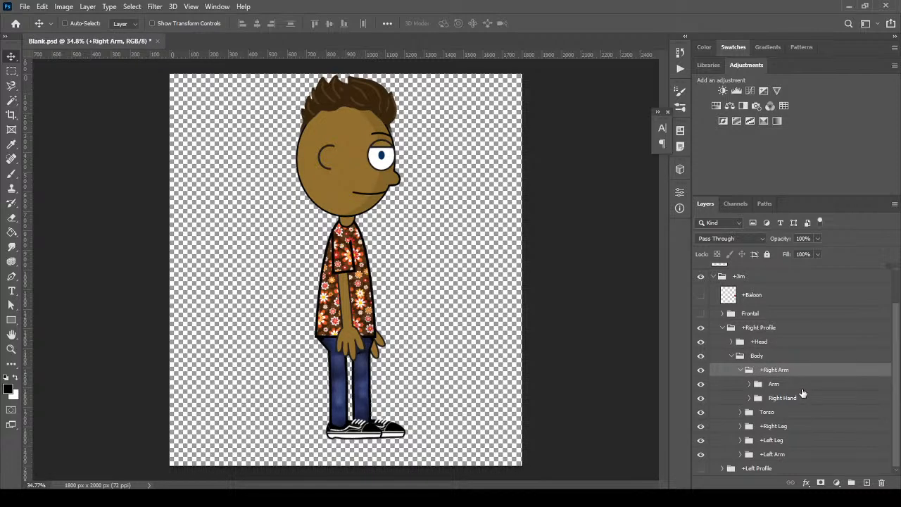
click(801, 386)
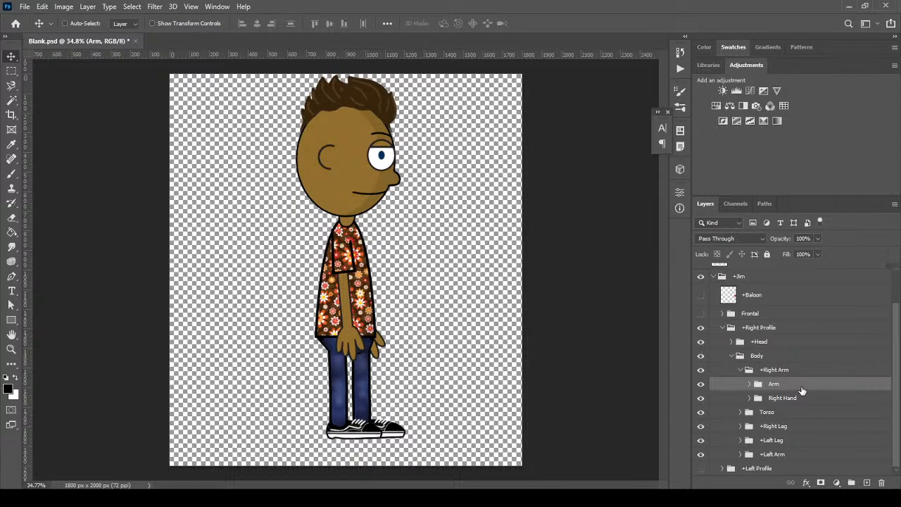
click(793, 443)
click(740, 440)
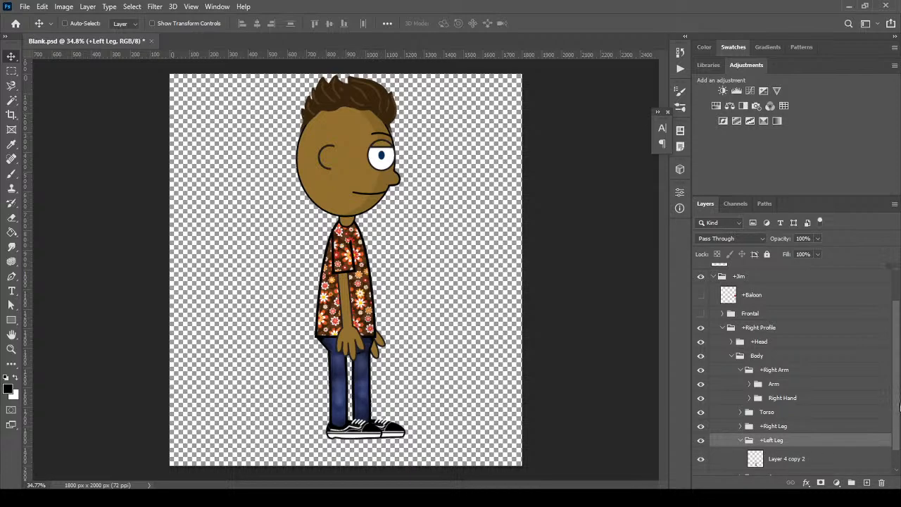
scroll(774, 450, down, 1)
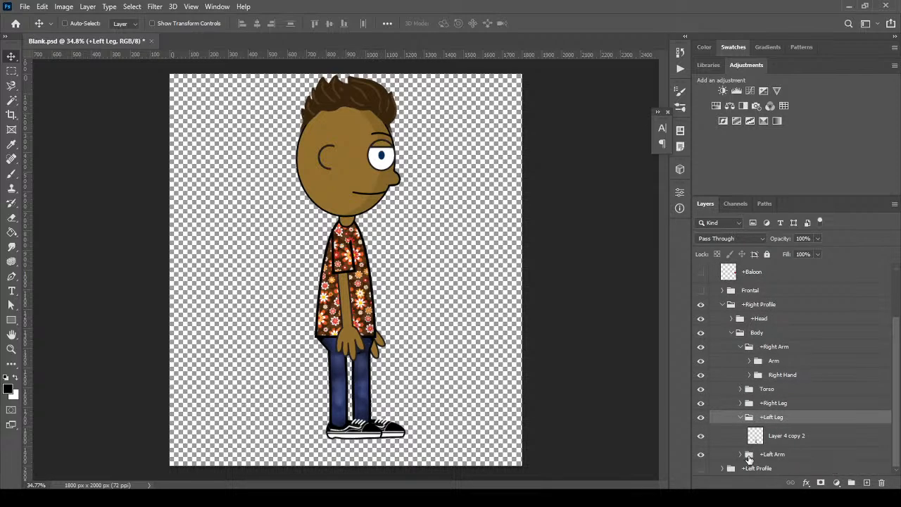
click(741, 416)
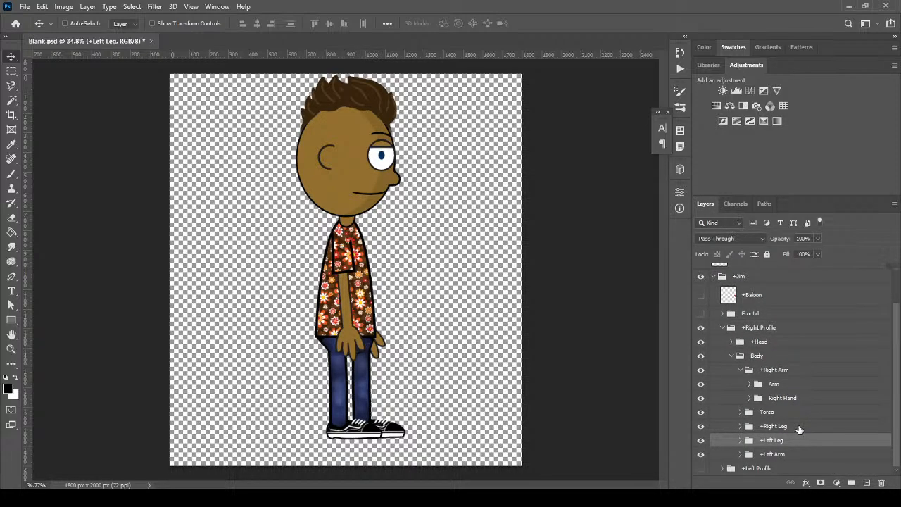
shift+click(799, 426)
key(shift+Left)
key(shift+Left)
key(shift+Left)
key(shift+Left)
key(shift+Left)
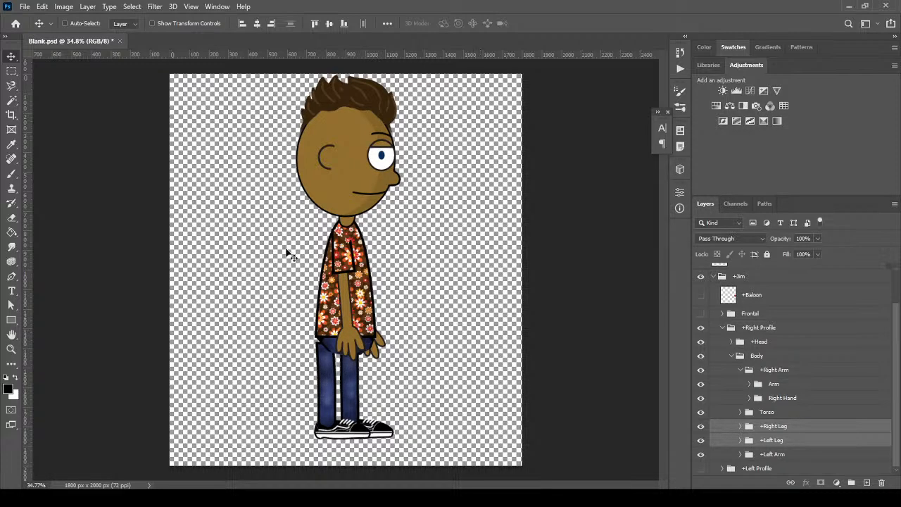
Open the File menu, then collapse the +Right Arm group
click(24, 6)
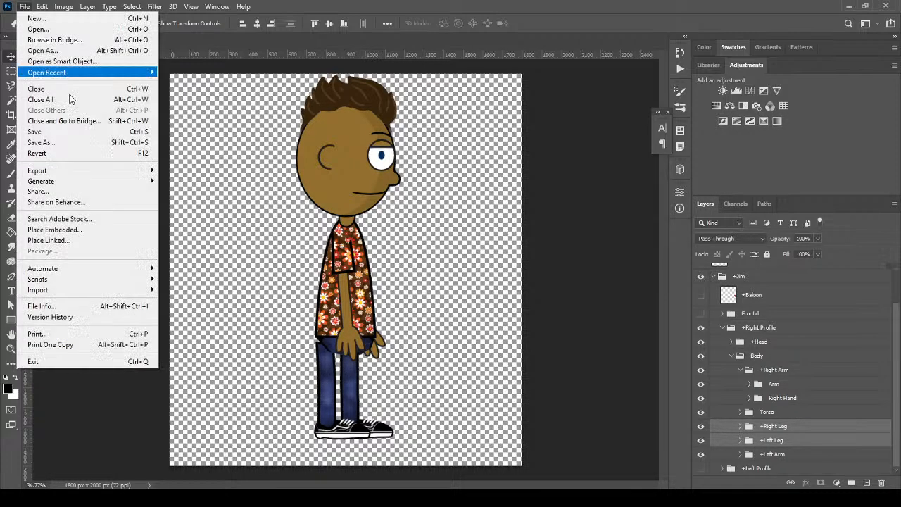
click(745, 419)
click(739, 371)
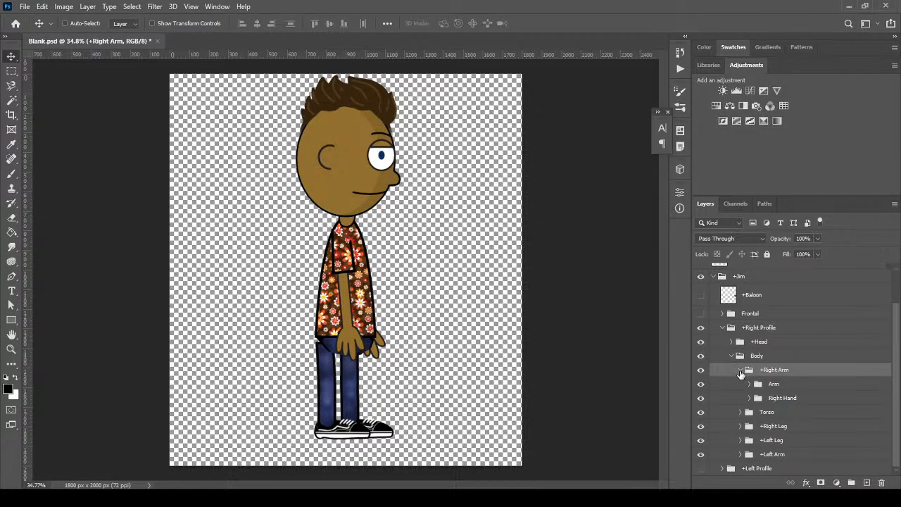
click(740, 371)
Hide the right-facing Jim, show the left-facing Jim, and expand its Body group
click(723, 356)
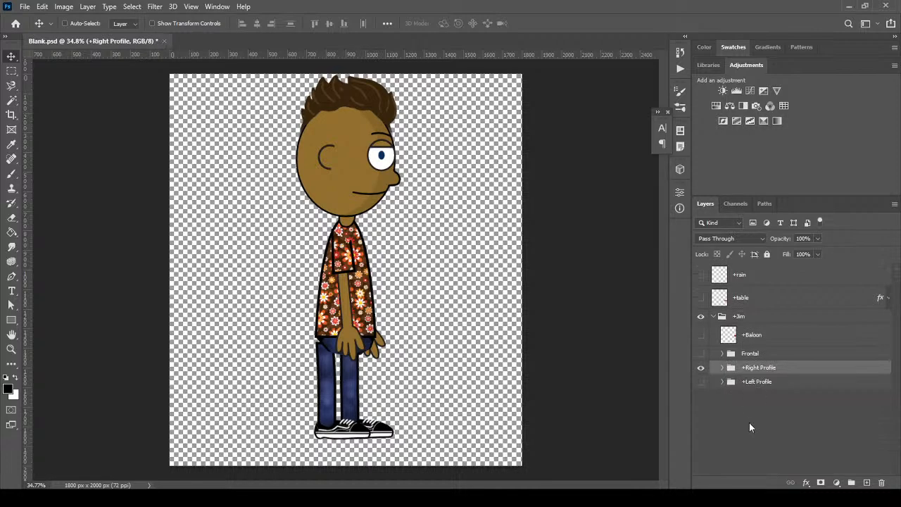
click(700, 368)
click(700, 381)
click(723, 382)
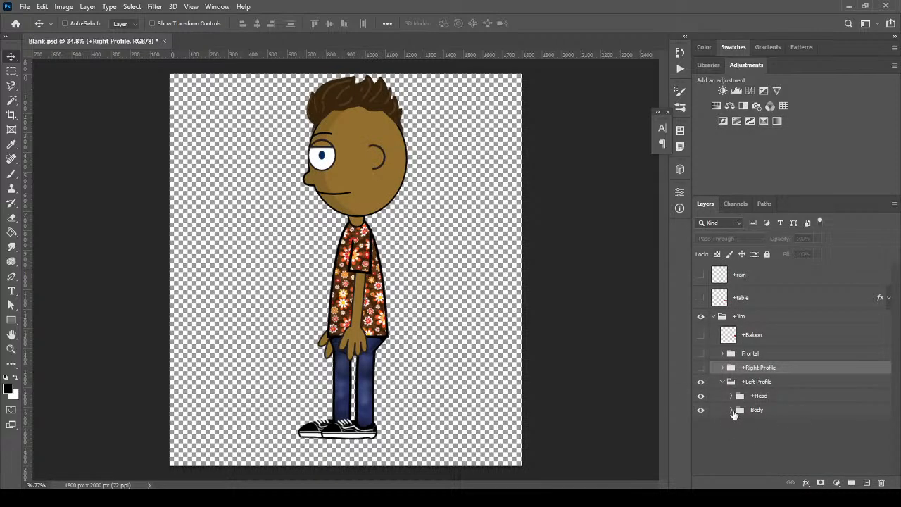
click(732, 410)
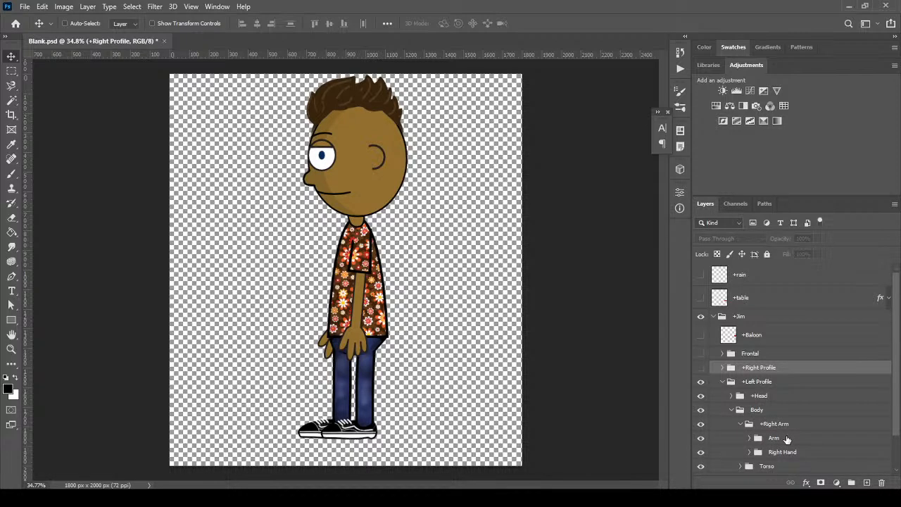
scroll(824, 440, down, 3)
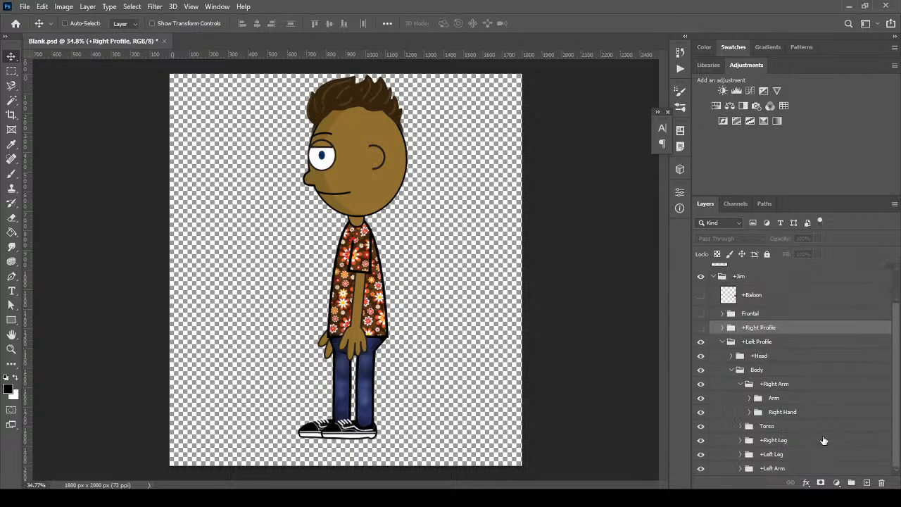
Trial-nudge the left profile's Left Leg and Left Arm, then undo back to the original view
click(790, 456)
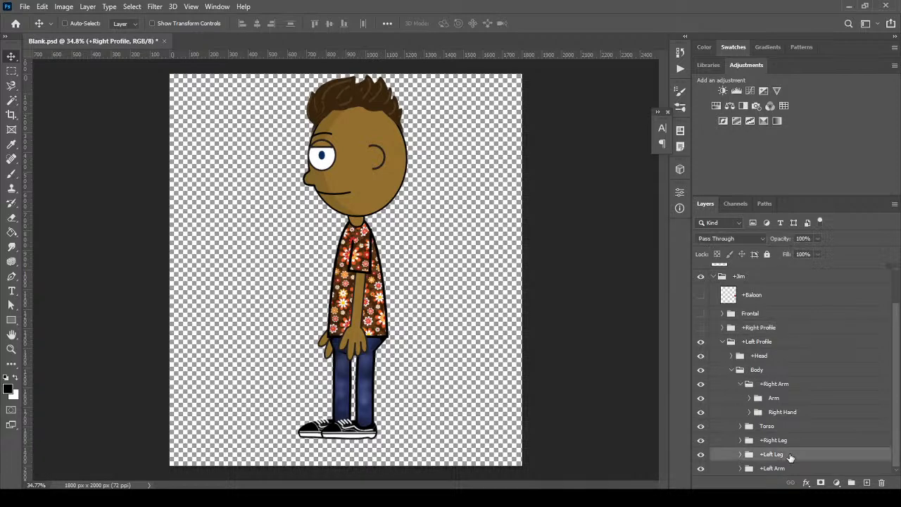
shift+click(794, 470)
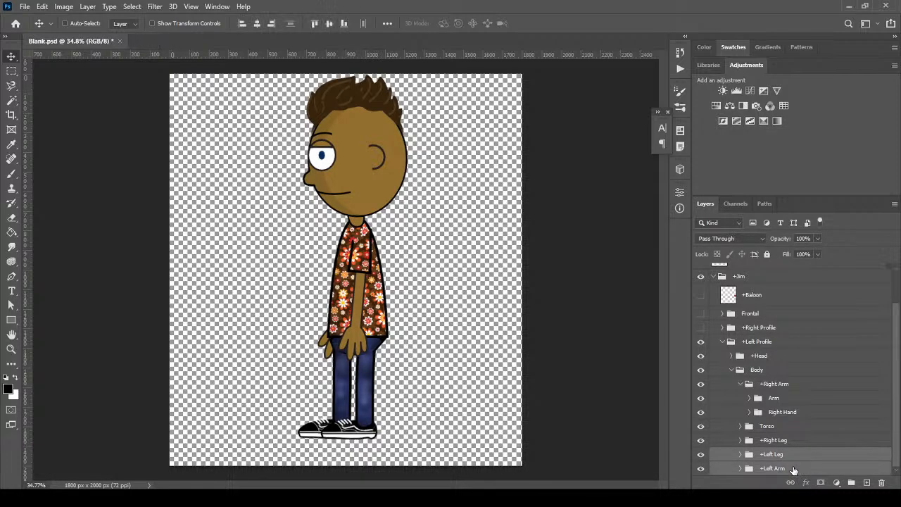
key(shift+Right)
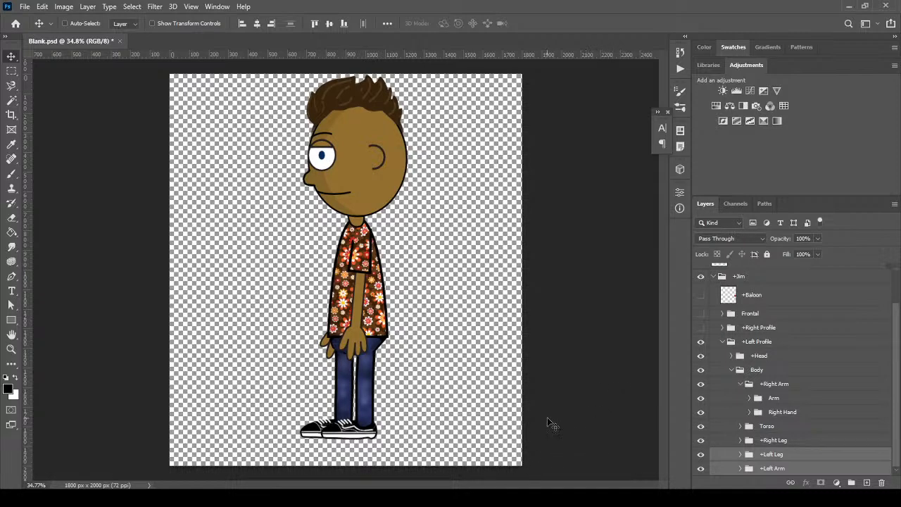
key(shift+Left)
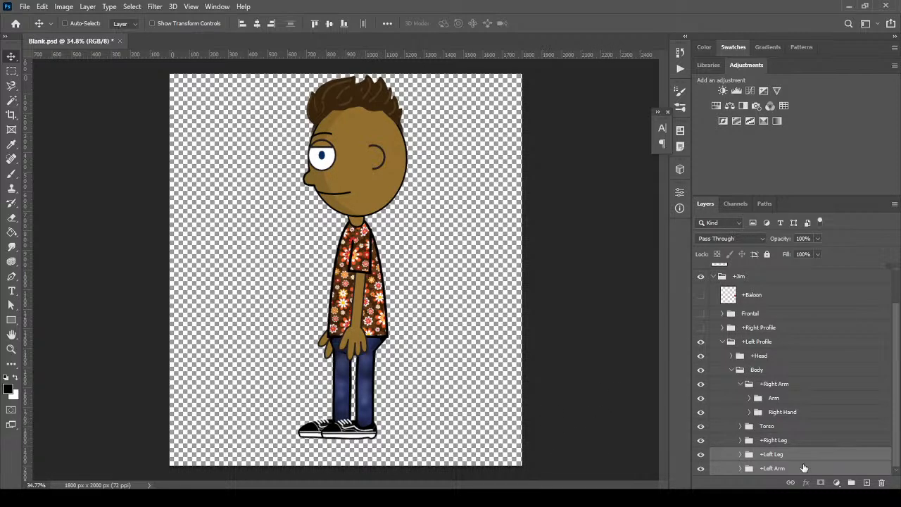
key(ctrl)
key(ctrl+z)
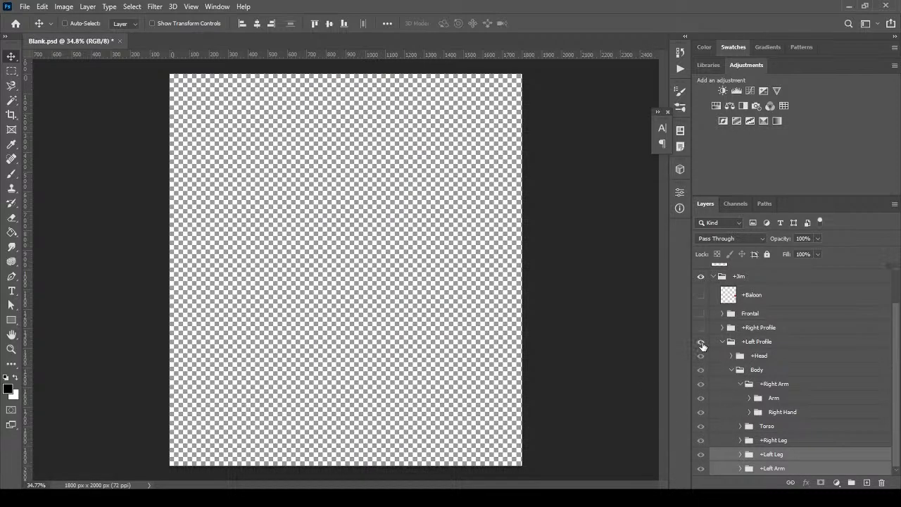
click(700, 341)
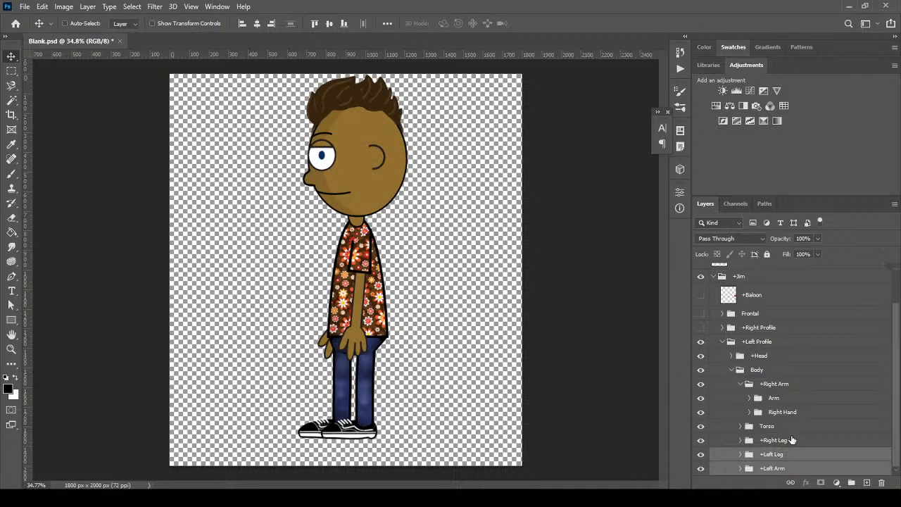
Shift both left-profile legs (+Right Leg, +Left Leg) about 20 px right under the torso
click(790, 440)
shift+click(789, 457)
key(shift+Left)
key(shift+Left)
key(shift+Left)
key(shift+Right)
key(shift+Right)
key(shift+Left)
key(shift+Left)
key(shift+Right)
key(shift+Right)
key(shift+Right)
key(shift+Right)
key(shift+Right)
key(shift+Right)
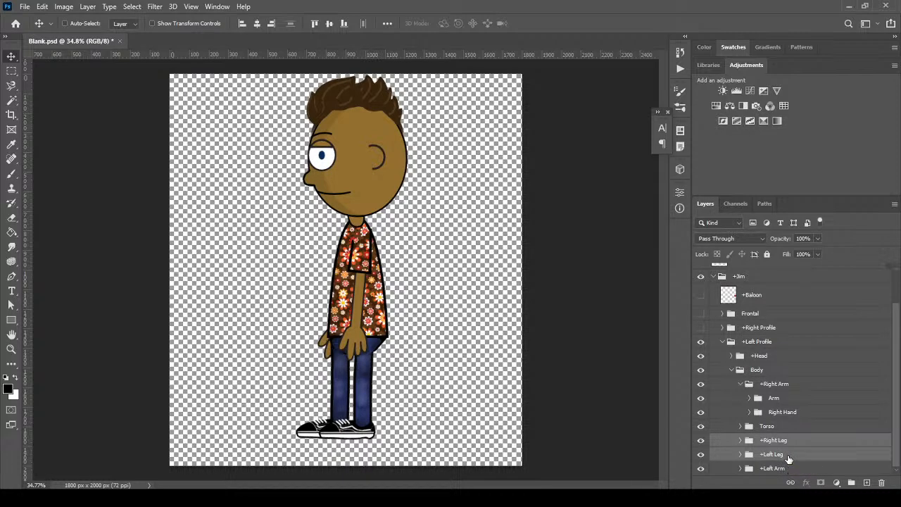
key(shift+Right)
key(shift+Right)
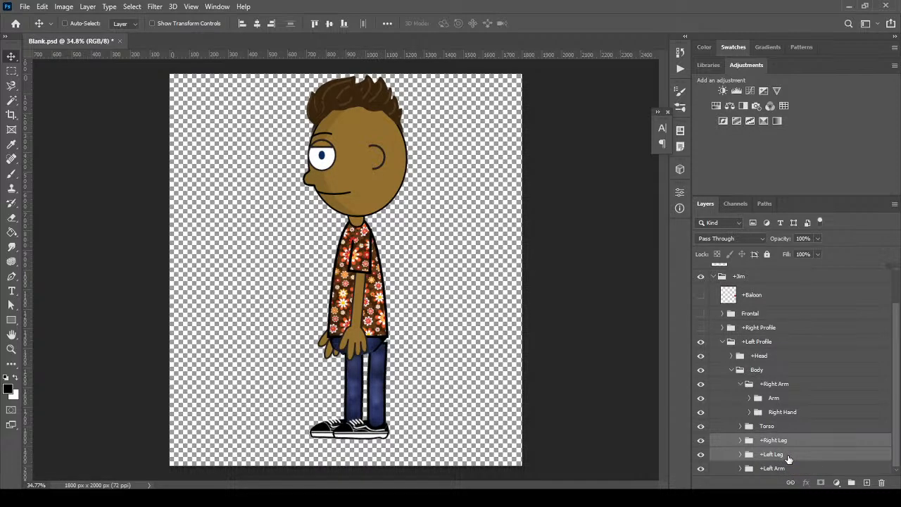
Save Blank.psd, accepting the layer-compatibility warning
click(24, 6)
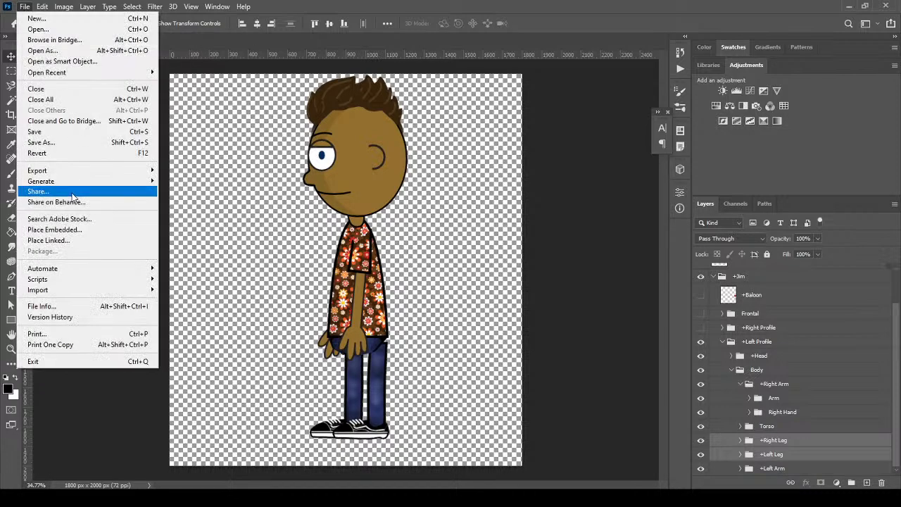
click(55, 134)
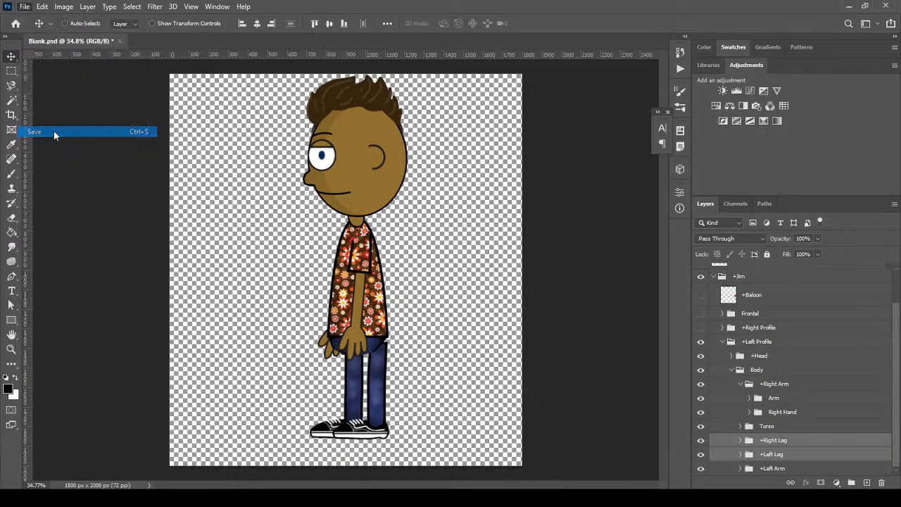
click(476, 200)
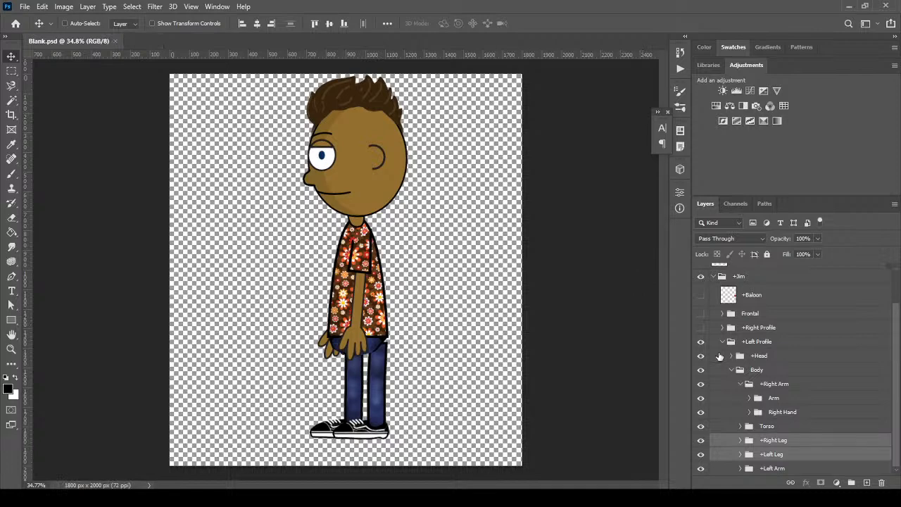
Switch to the front-facing Jim, save again, and return to Character Animator
click(721, 342)
click(701, 383)
click(700, 353)
click(25, 7)
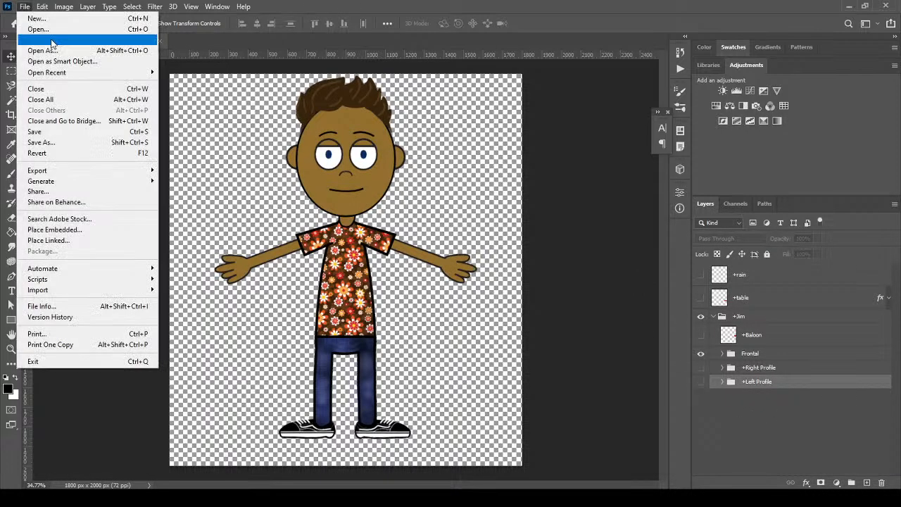
click(56, 132)
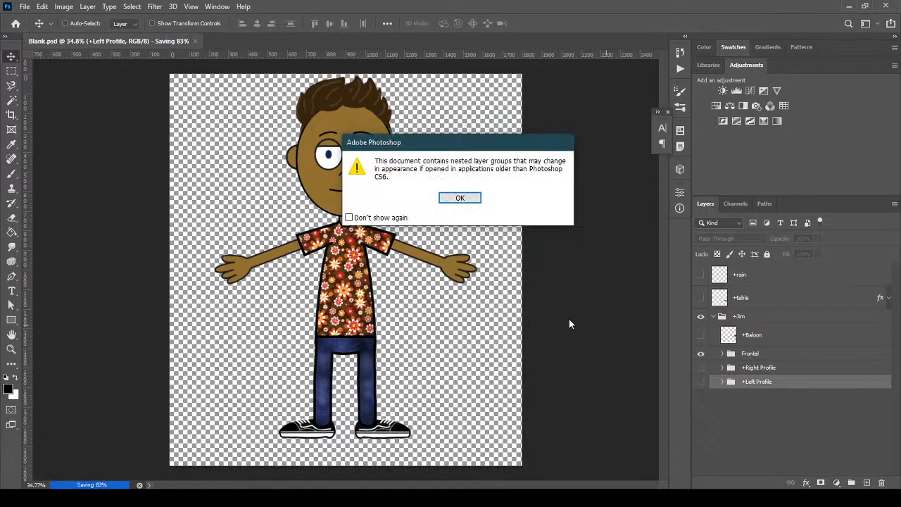
click(464, 201)
key(alt+Tab)
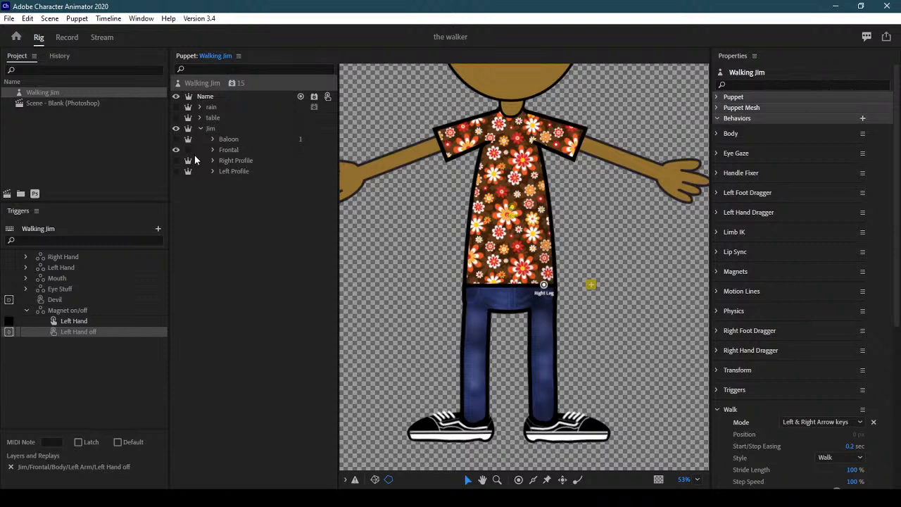
Show Jim's Right Profile and select its Body > Left Leg layer
click(176, 151)
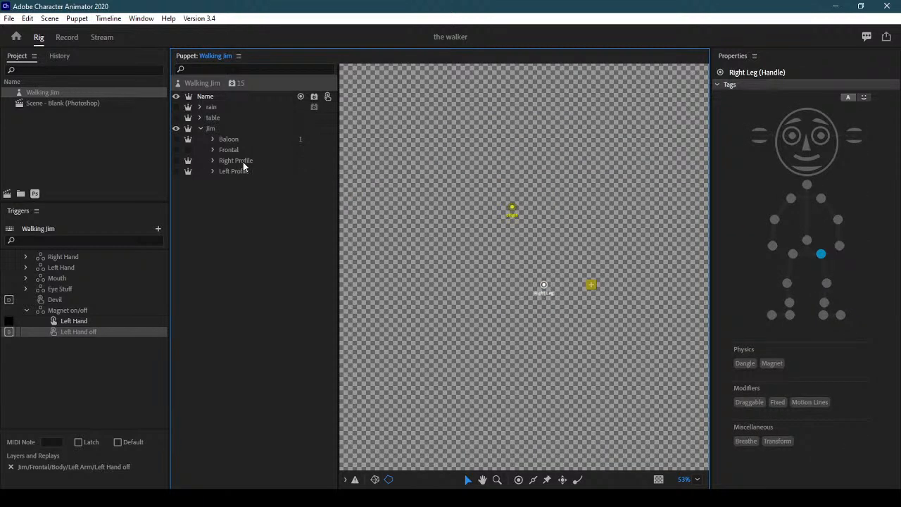
click(236, 162)
click(177, 161)
click(212, 161)
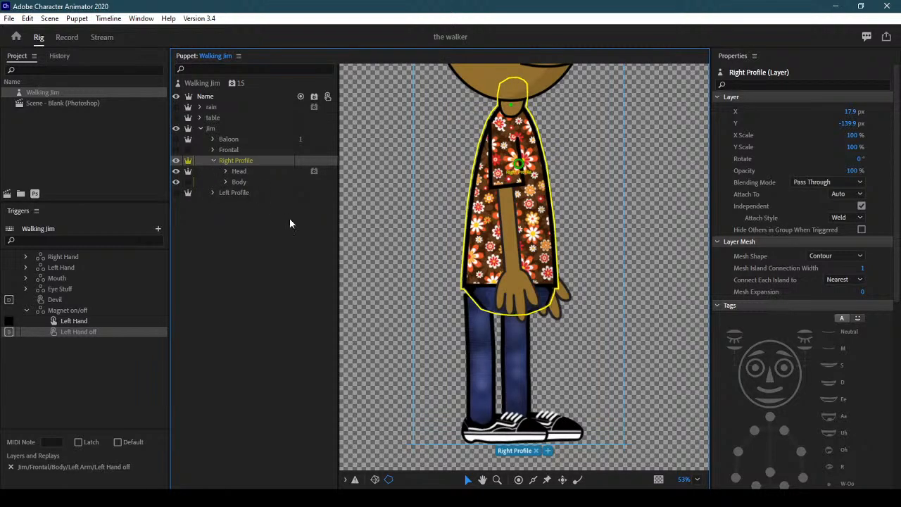
click(226, 181)
click(257, 223)
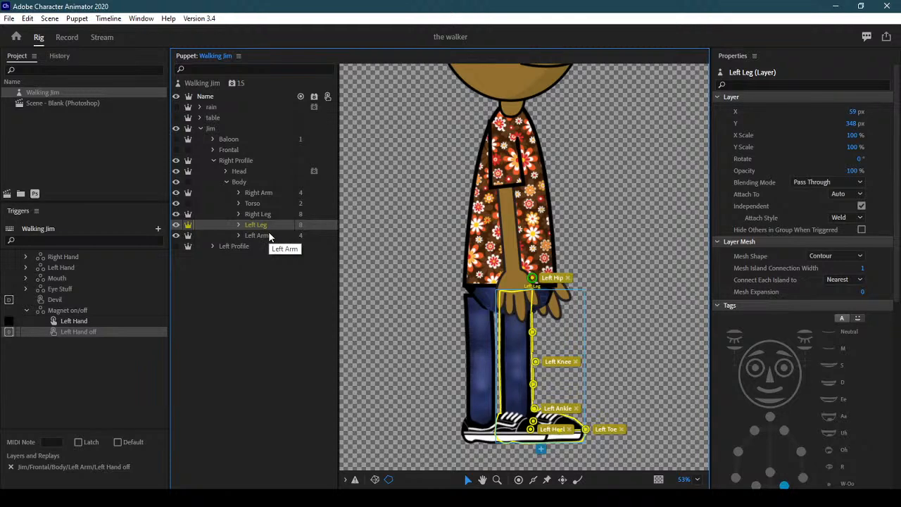
Move the Left Hip, Knee, Heel and Toe handles onto the leg, deleting the extra handle
drag(532, 278, 513, 283)
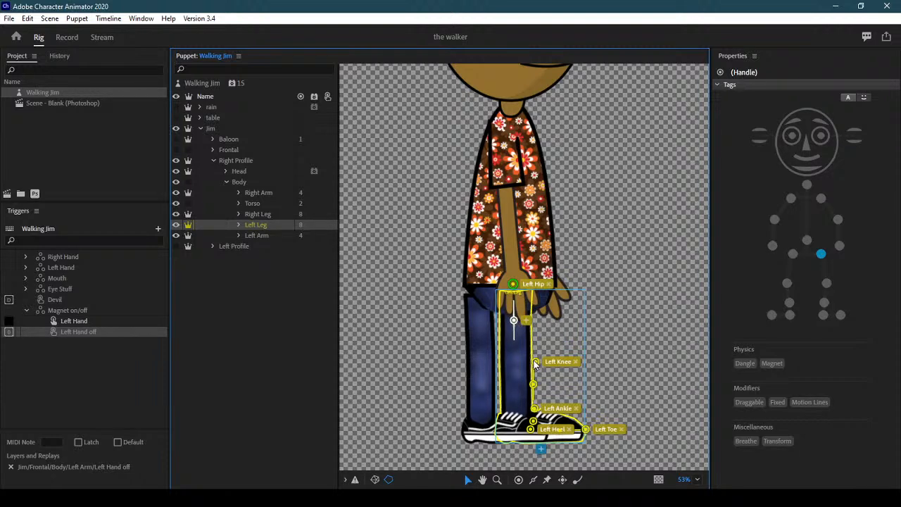
drag(535, 361, 515, 359)
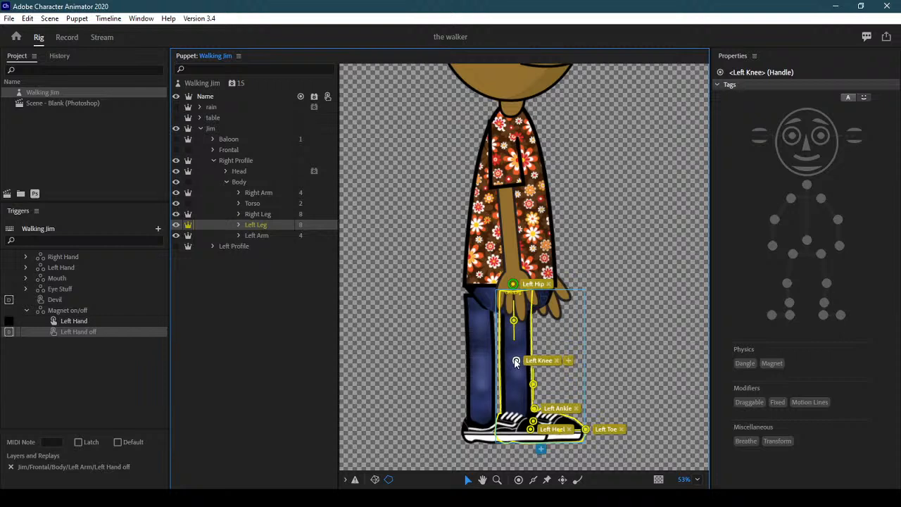
click(512, 386)
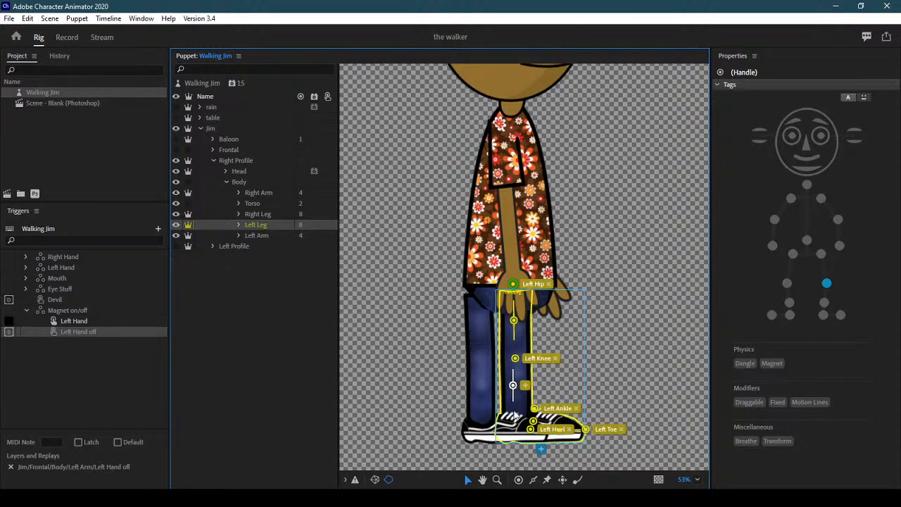
click(515, 413)
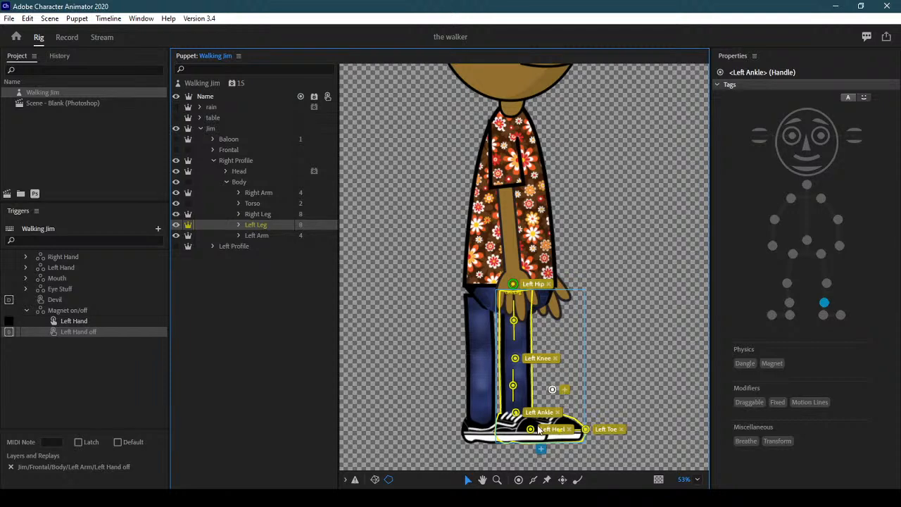
key(Delete)
drag(532, 430, 513, 435)
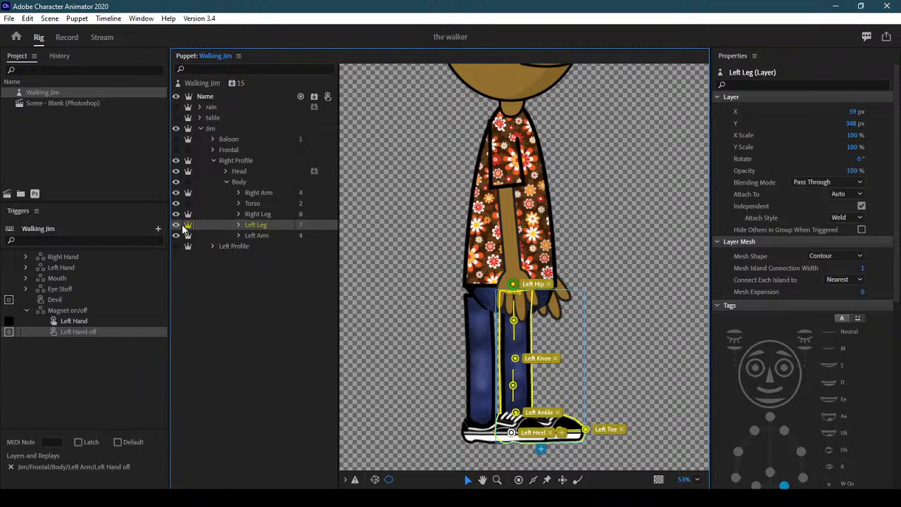
drag(590, 434, 542, 435)
Add a Left Heel handle at the shoe's back, hide the Left Leg and select Right Leg
click(533, 480)
drag(511, 420, 510, 430)
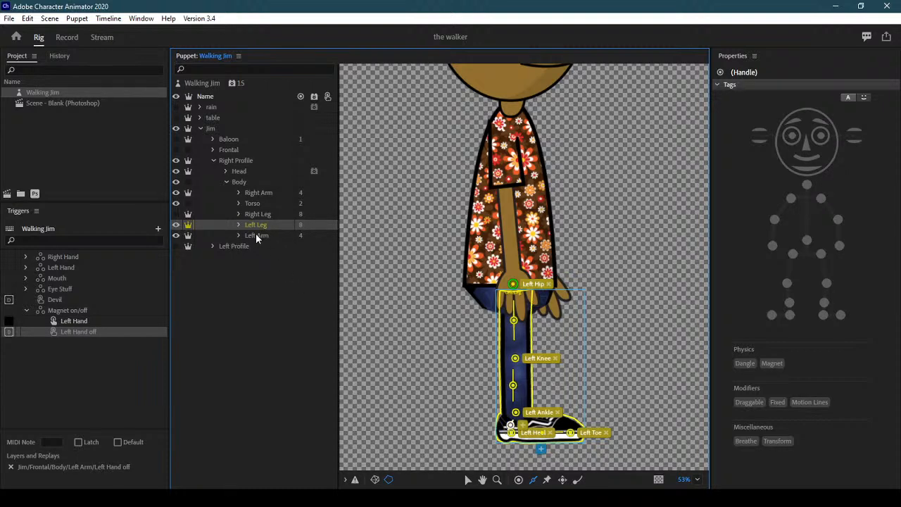
click(175, 233)
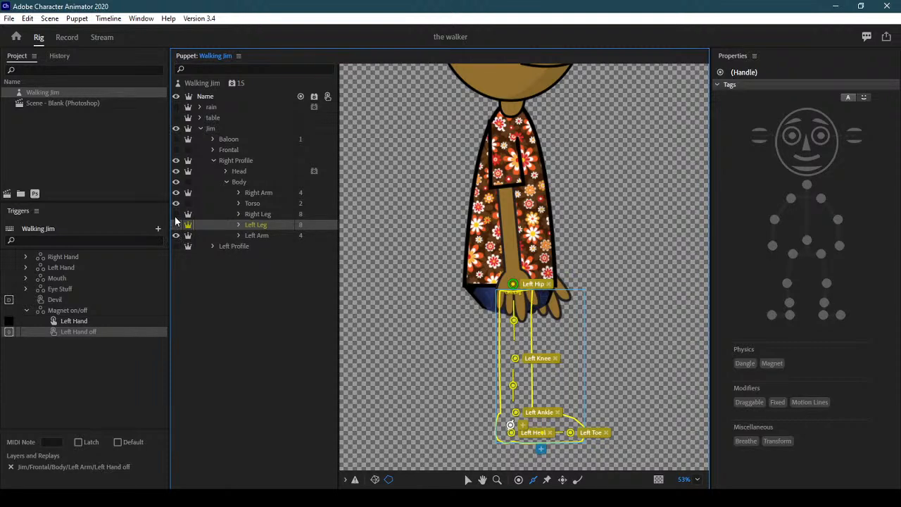
click(262, 214)
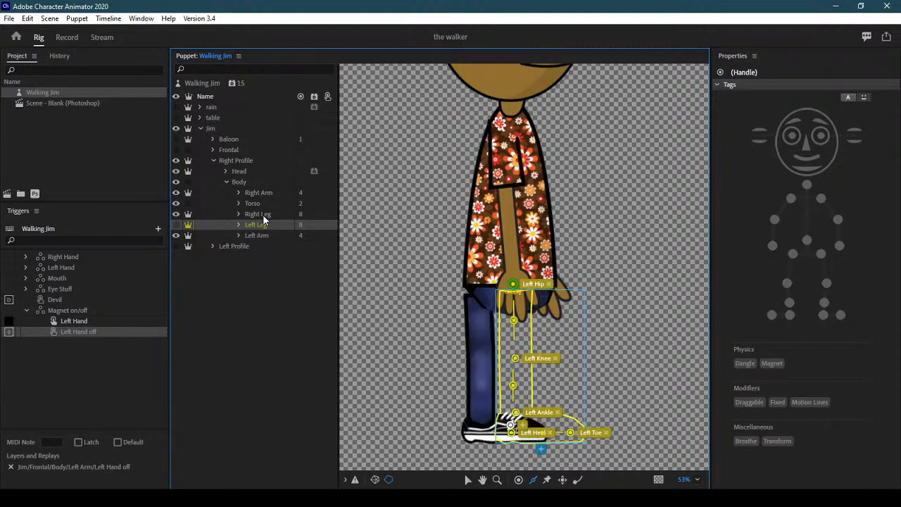
Move the Right Hip handle onto the hip and place upper-leg and Right Knee handles
click(466, 480)
drag(496, 276, 475, 295)
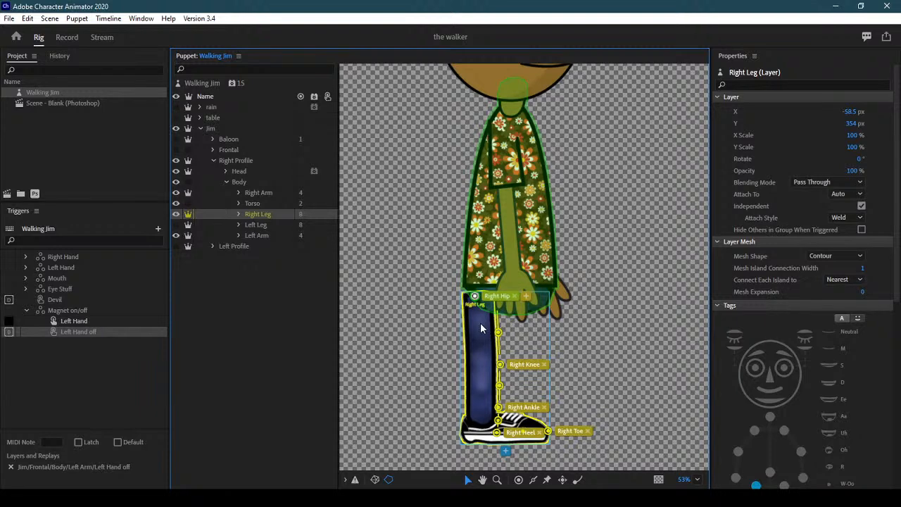
click(480, 327)
drag(480, 328, 477, 328)
click(480, 363)
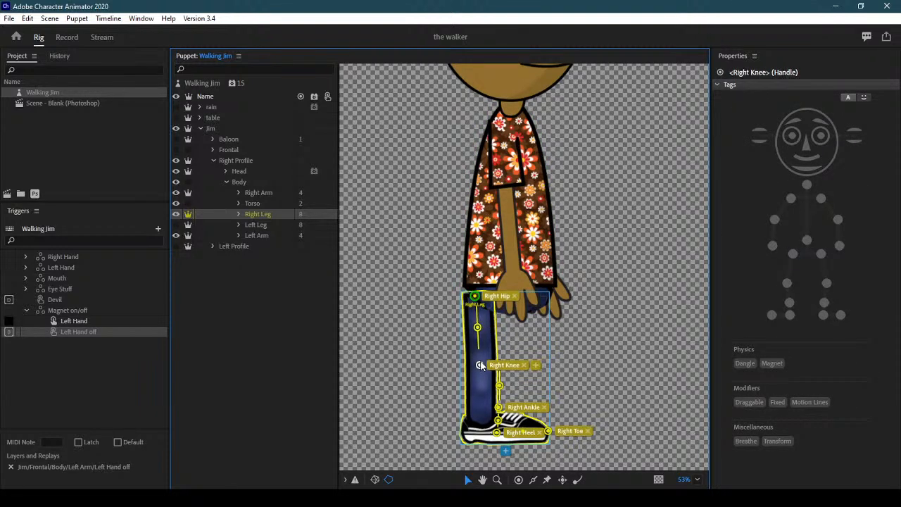
Add lower-leg and ankle handles, move Right Toe to the shoe tip, and show the Left Leg
click(481, 386)
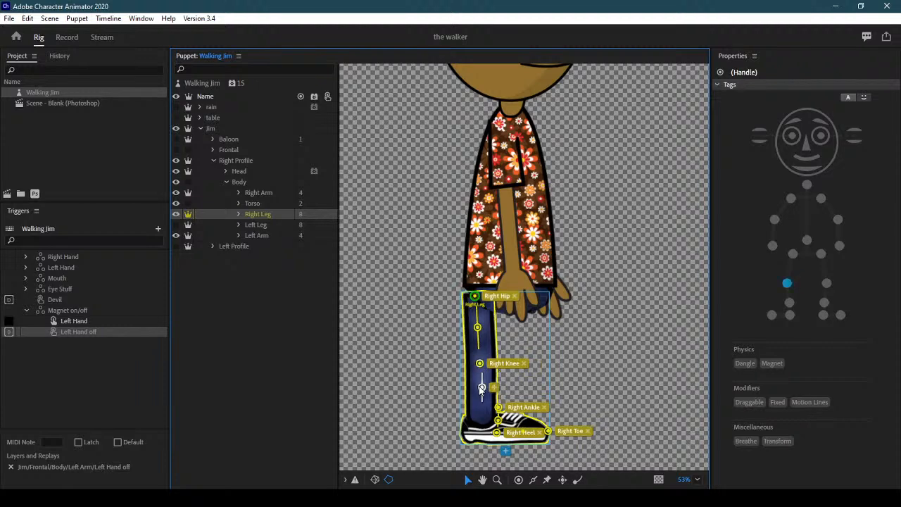
drag(480, 387, 478, 434)
click(480, 423)
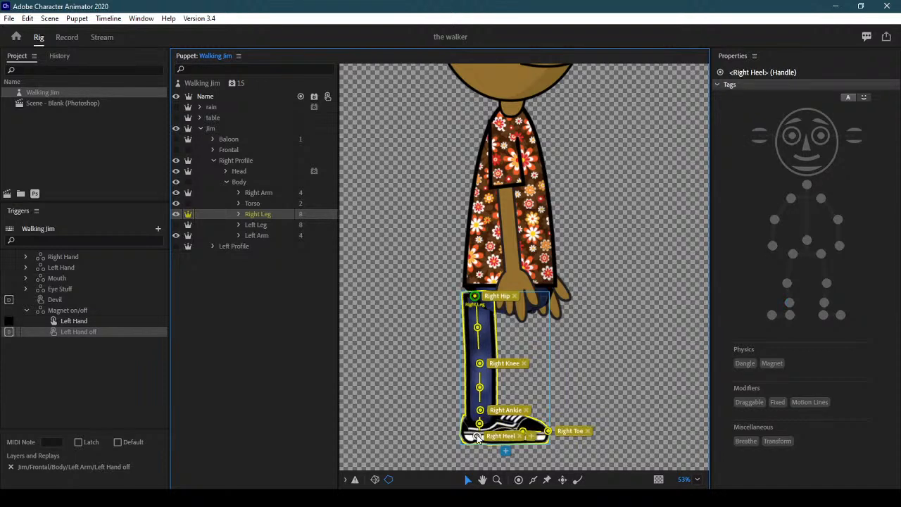
click(519, 435)
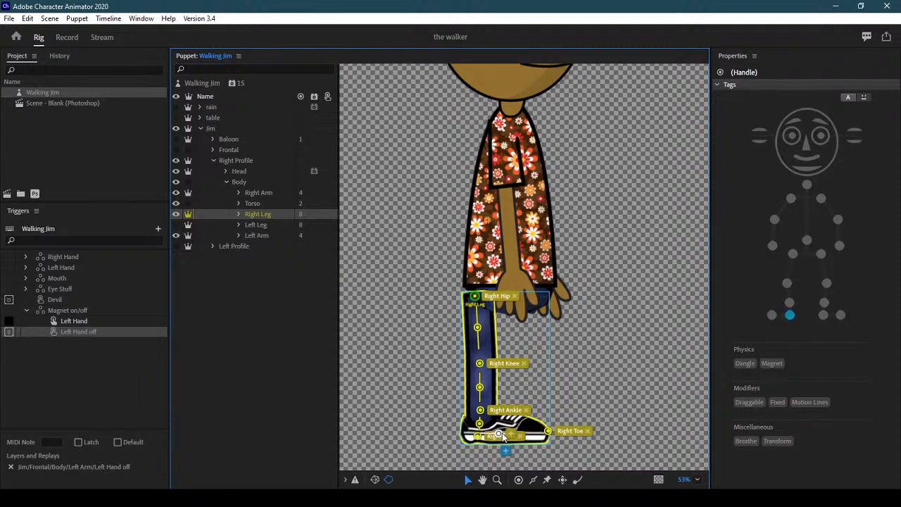
drag(548, 431, 536, 436)
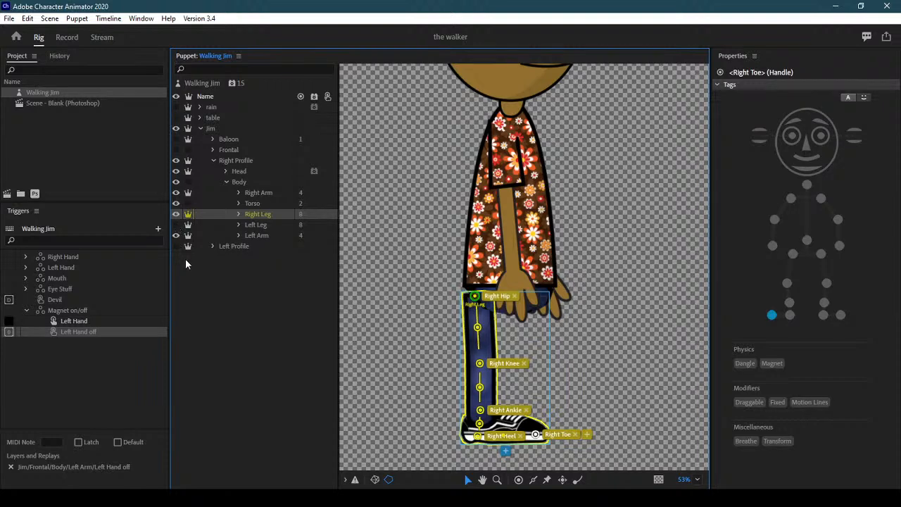
click(176, 225)
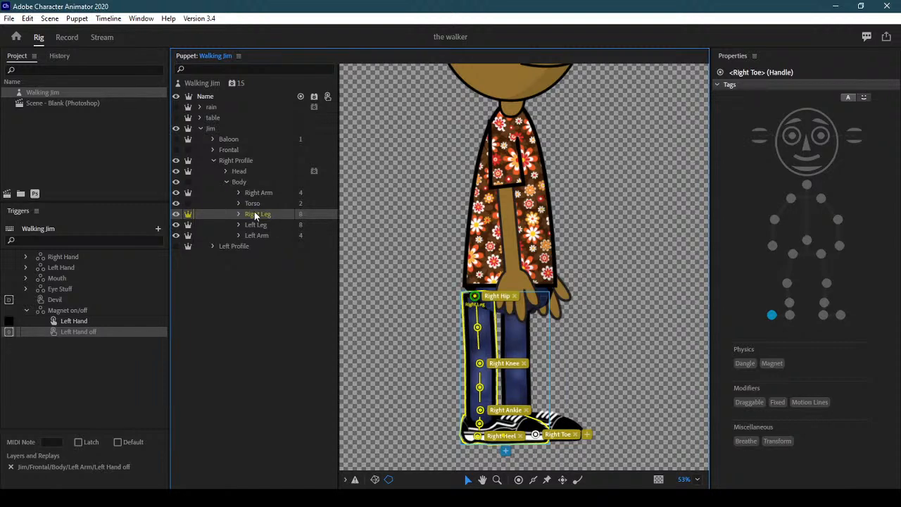
Collapse and hide Right Profile, then show Left Profile and expand its Body group
click(214, 160)
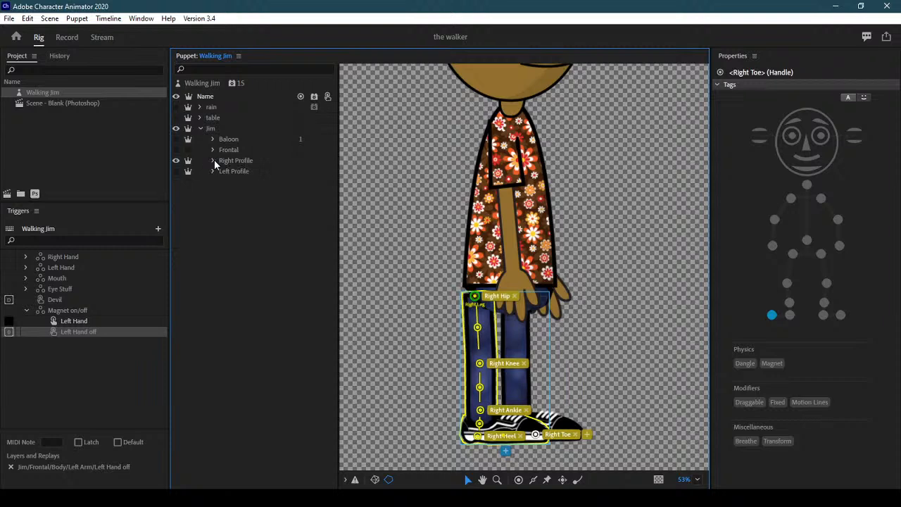
click(214, 160)
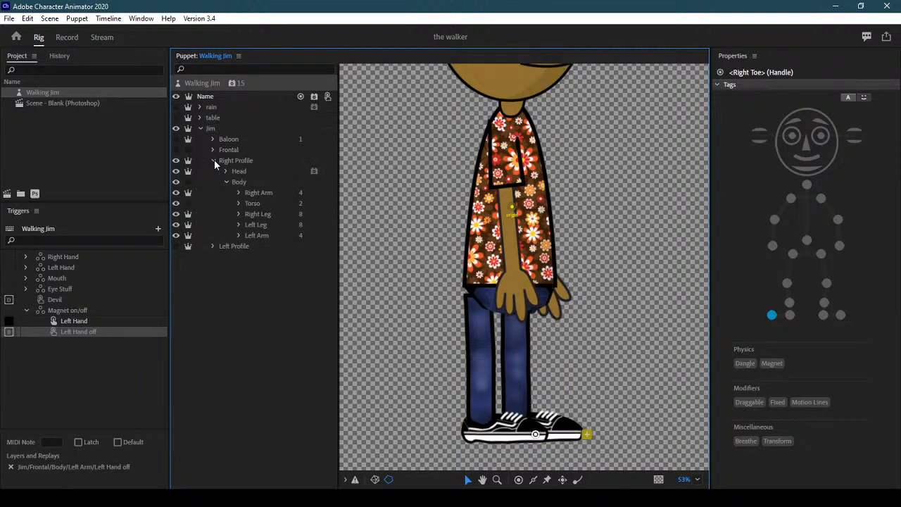
click(214, 160)
click(177, 161)
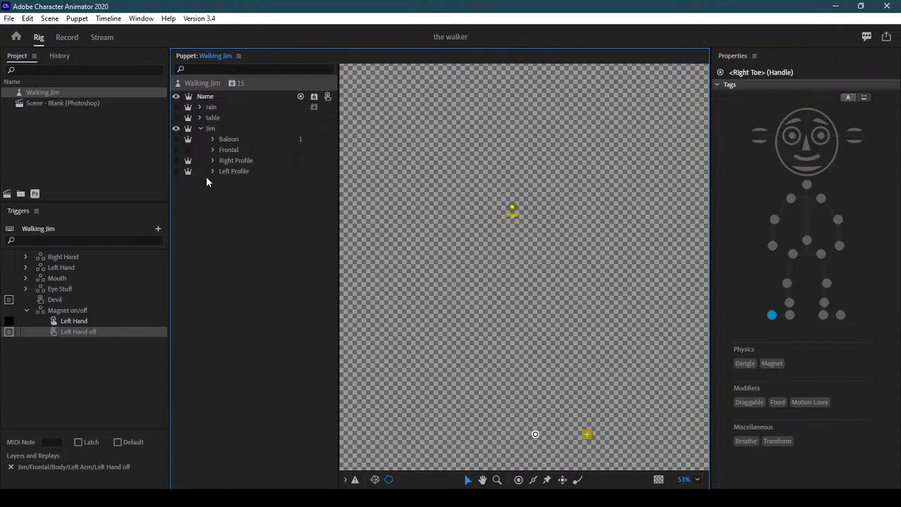
click(212, 171)
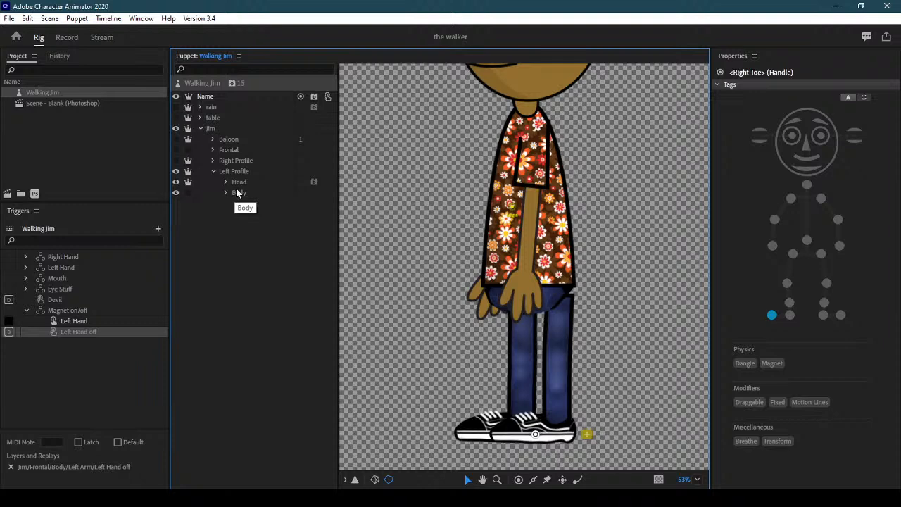
click(241, 182)
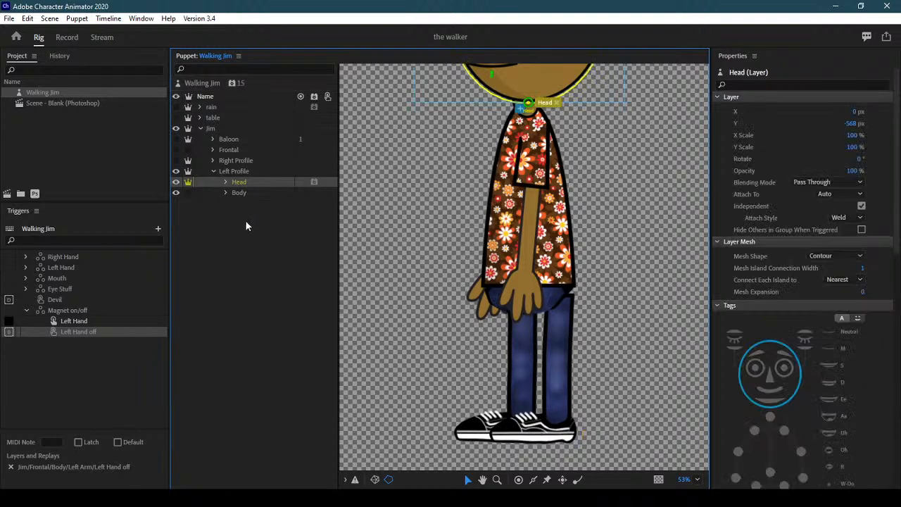
click(225, 192)
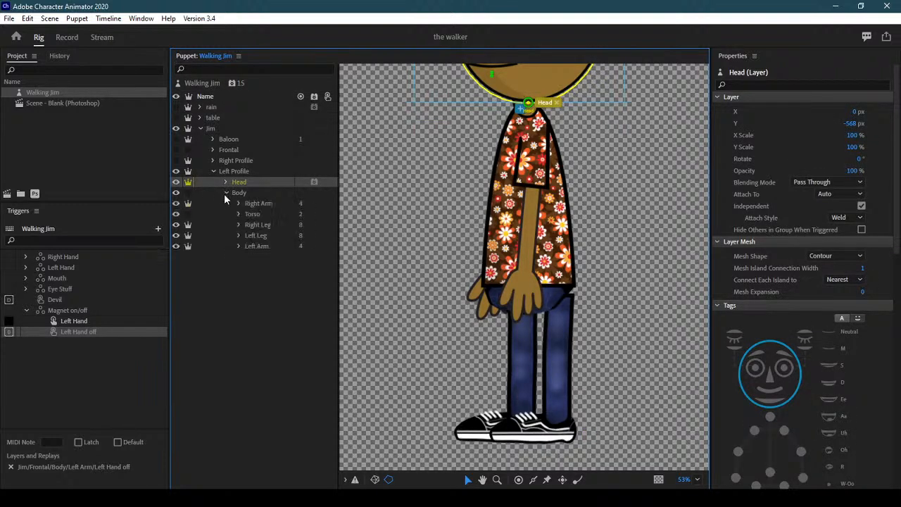
Fit the left profile's Left Leg hip, upper-leg, knee, ankle, heel and toe handles onto the leg and shoe
click(256, 240)
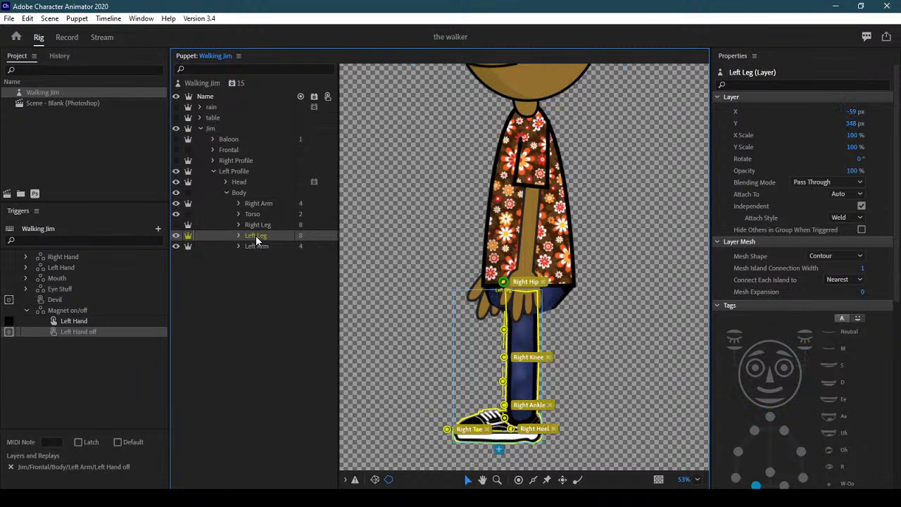
drag(503, 285, 521, 284)
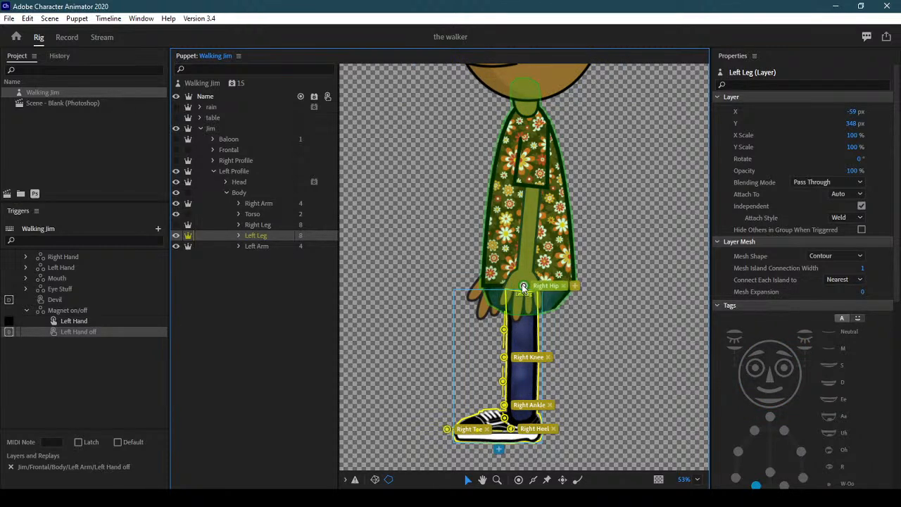
click(519, 332)
drag(521, 321, 522, 317)
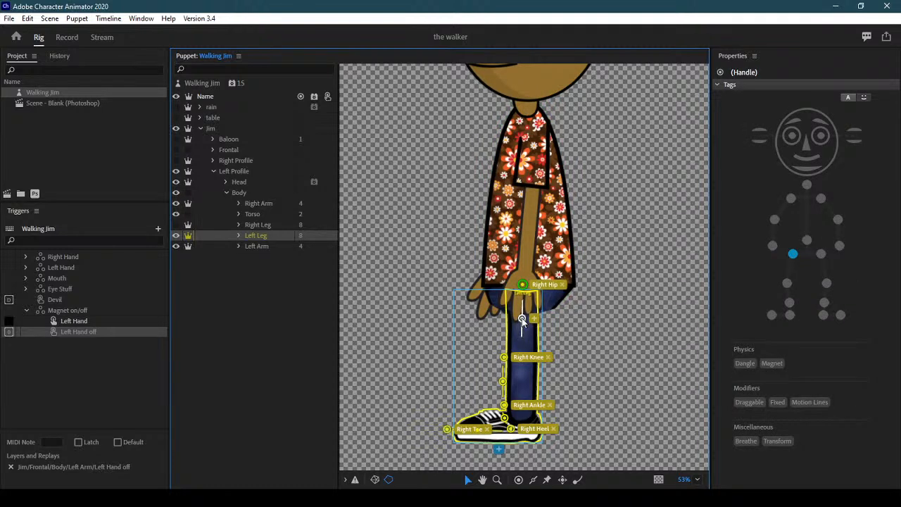
drag(503, 357, 521, 382)
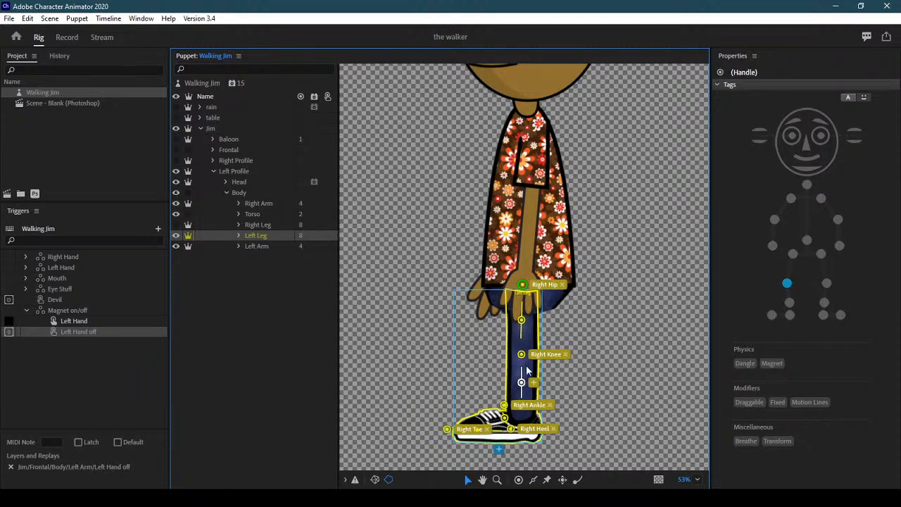
drag(504, 406, 522, 405)
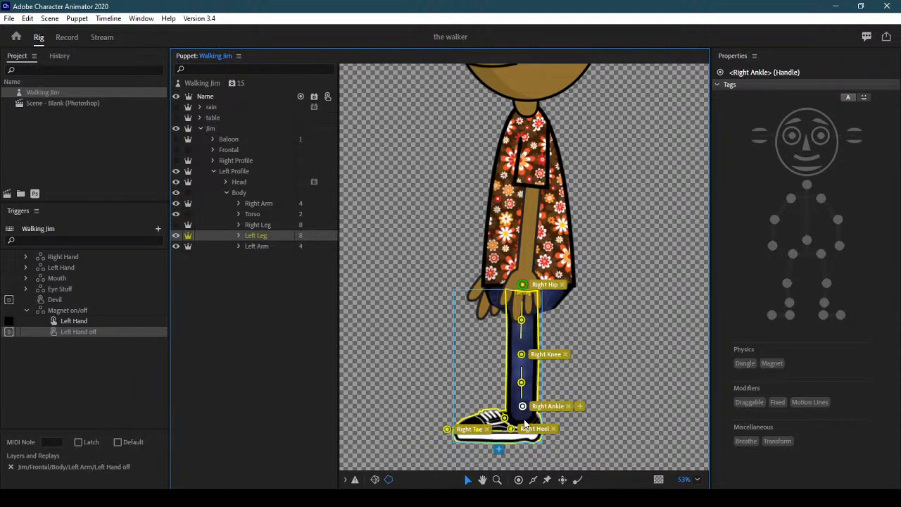
click(524, 420)
drag(511, 429, 529, 435)
drag(448, 432, 436, 410)
click(435, 431)
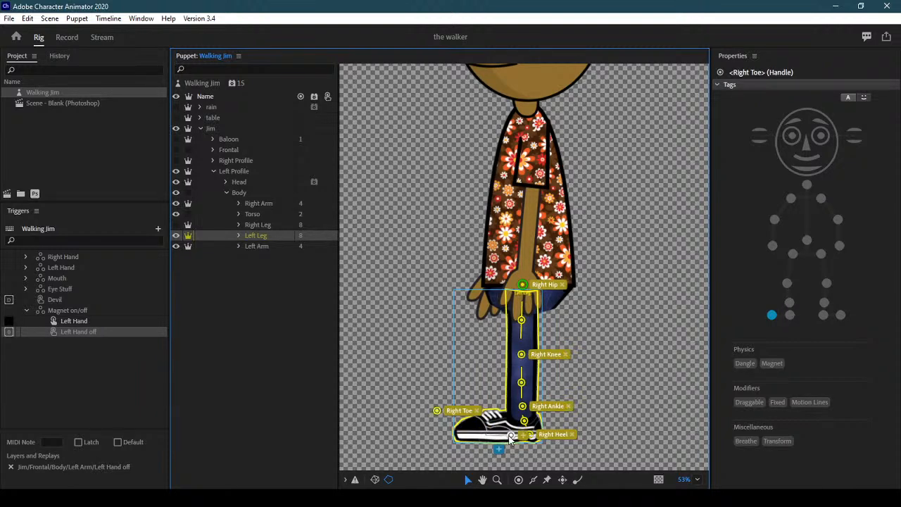
drag(436, 411, 461, 431)
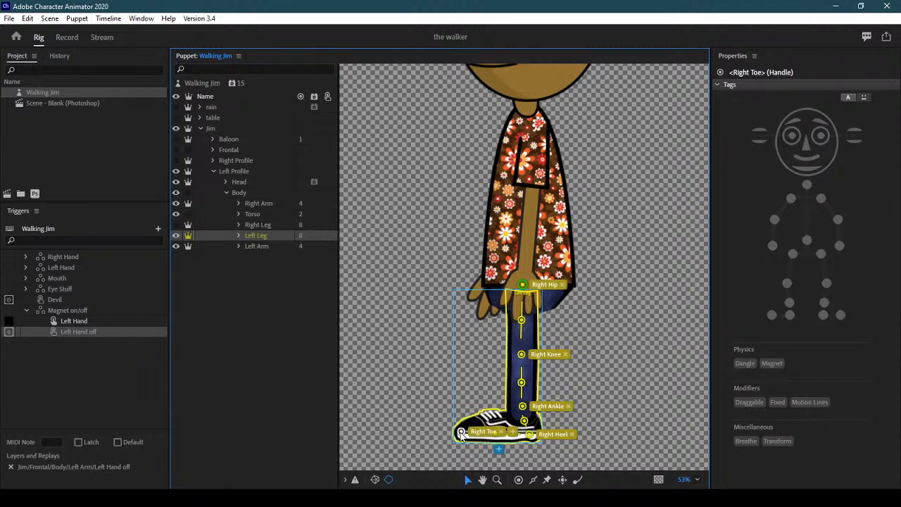
Show the left profile's Right Leg and place its hip, upper-leg, knee and ankle handles
click(265, 225)
click(175, 225)
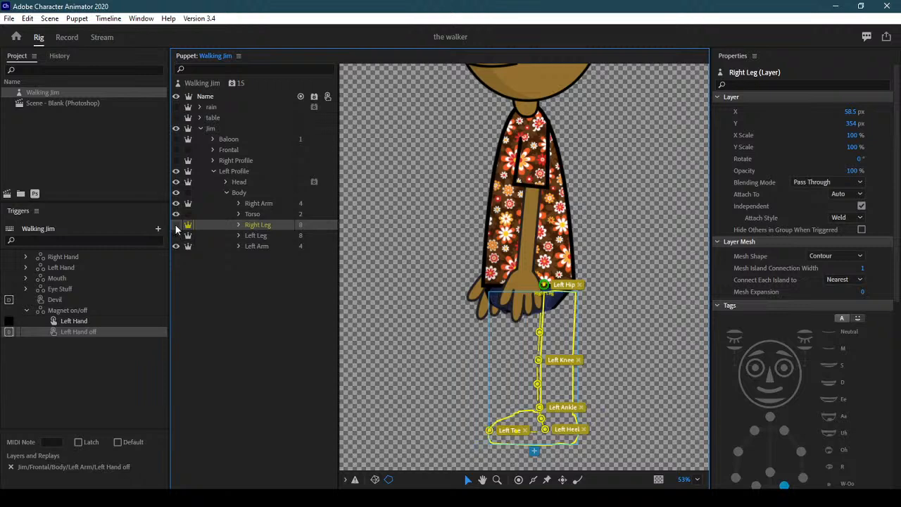
drag(545, 285, 565, 287)
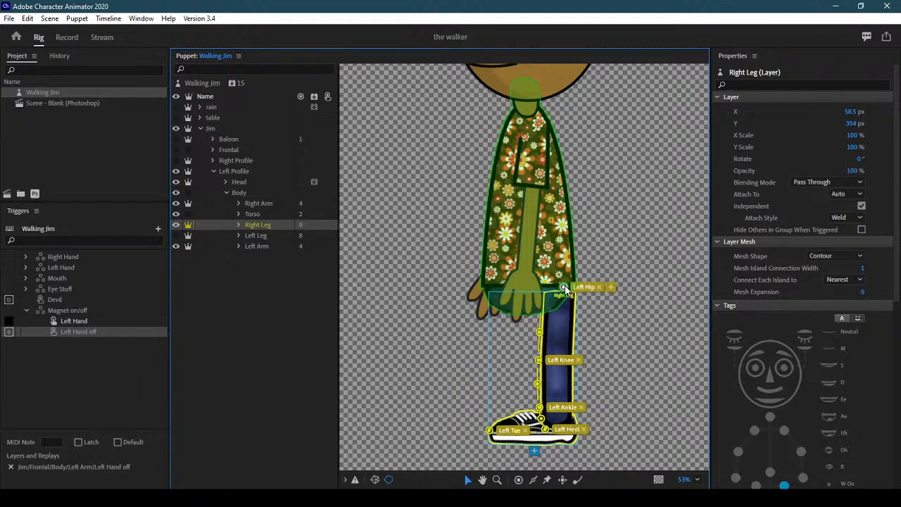
drag(539, 332, 562, 317)
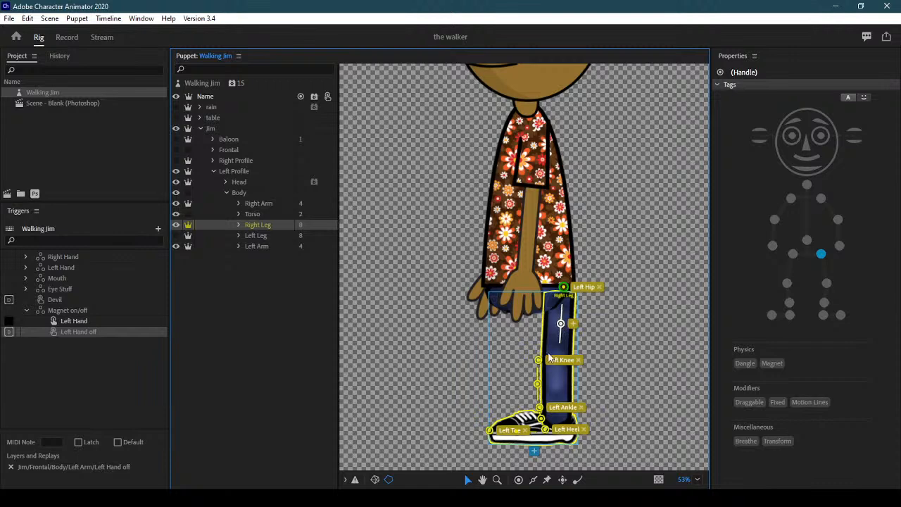
drag(557, 360, 561, 357)
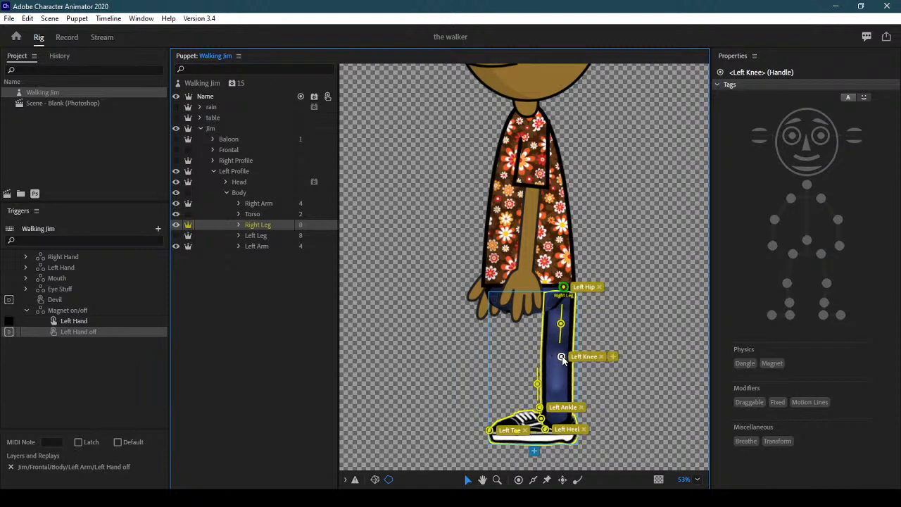
click(561, 385)
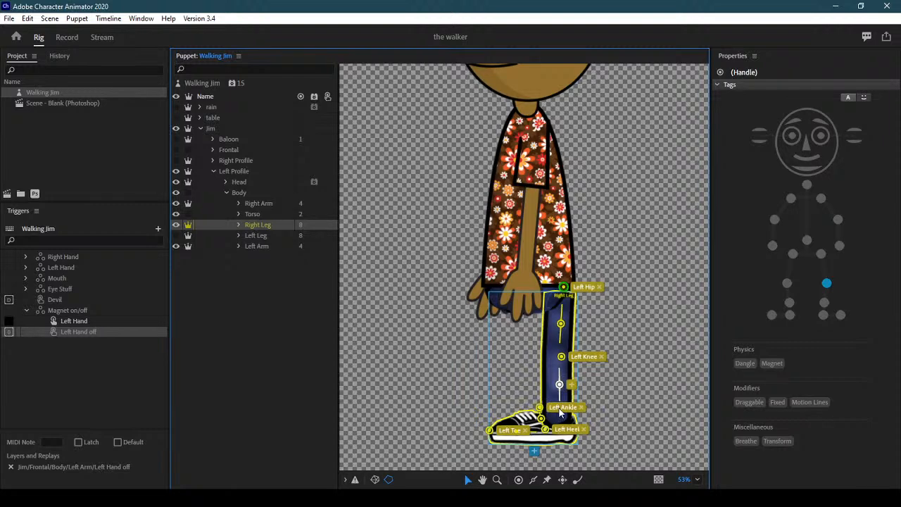
drag(561, 413, 560, 409)
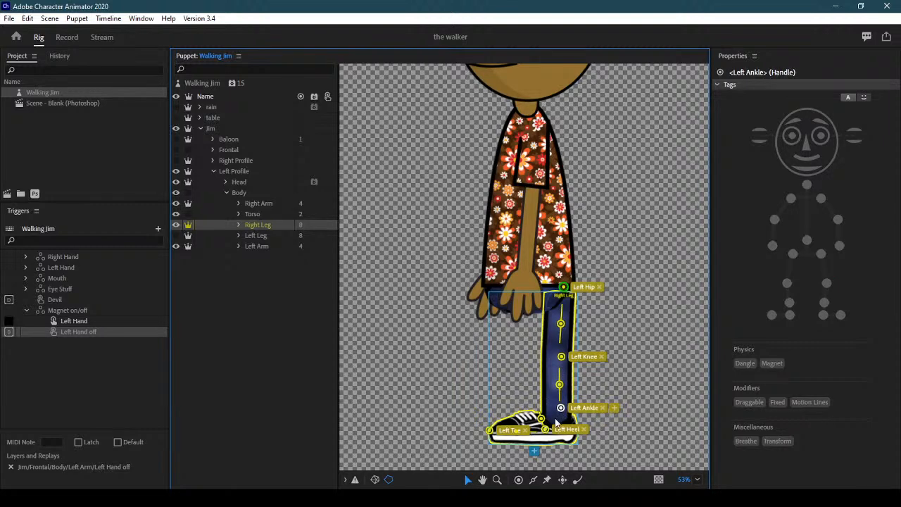
Set the Left Heel and Left Toe handles on the shoe and show the Left Leg again
click(563, 422)
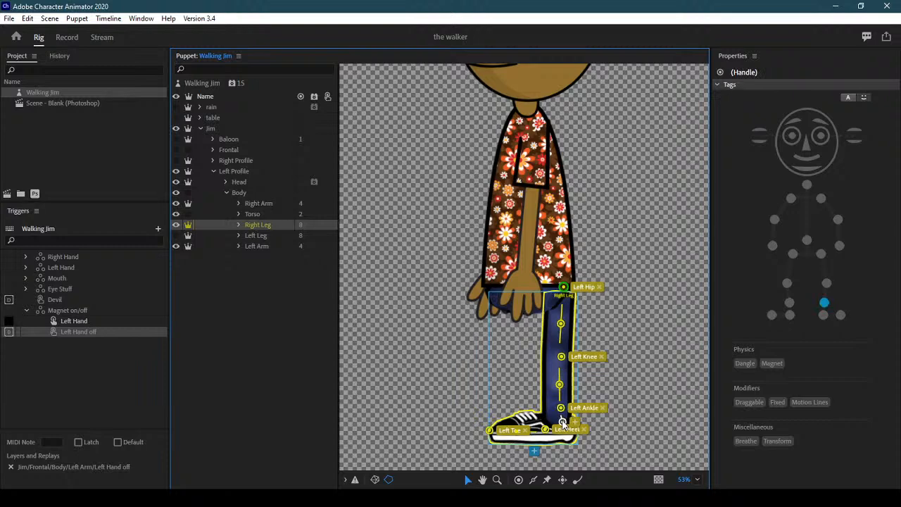
drag(567, 433, 568, 436)
drag(490, 432, 445, 440)
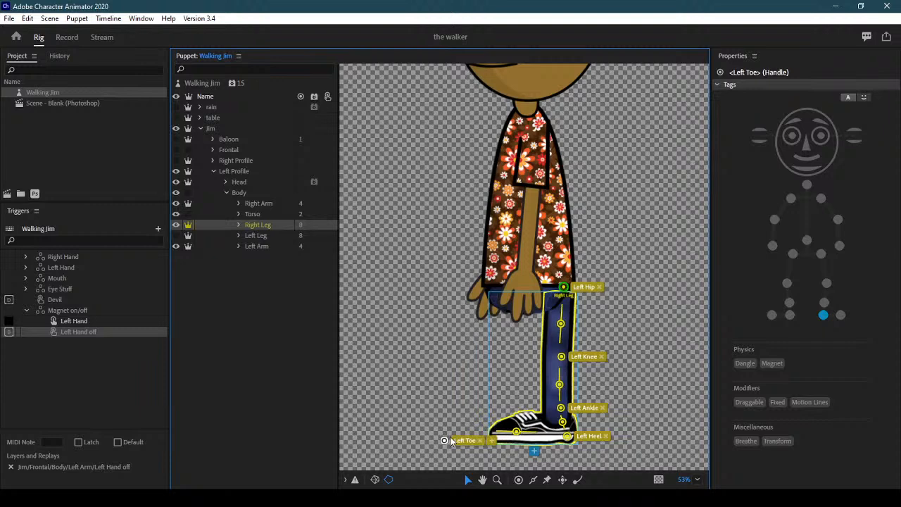
click(535, 438)
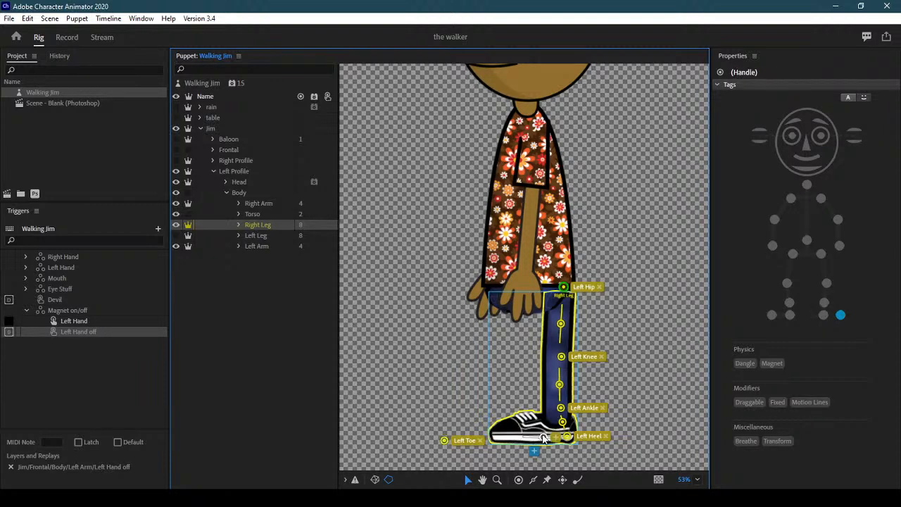
drag(445, 441, 505, 431)
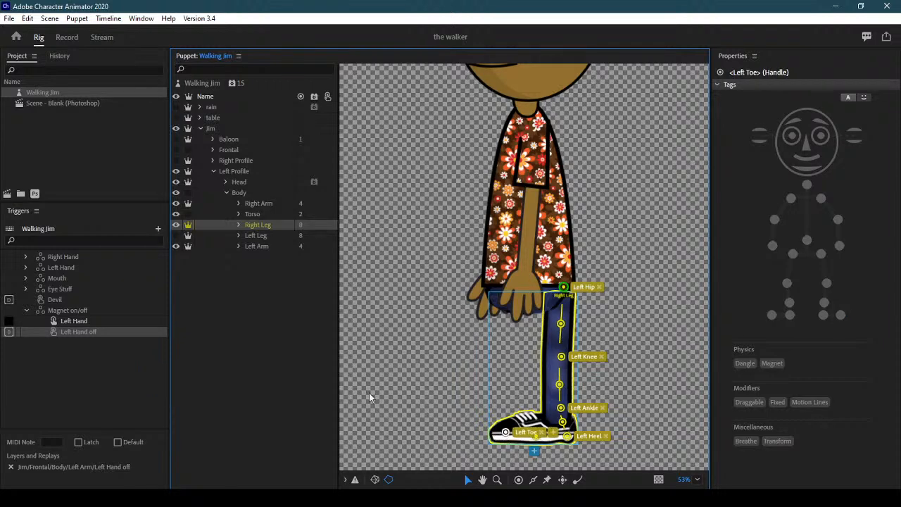
click(176, 235)
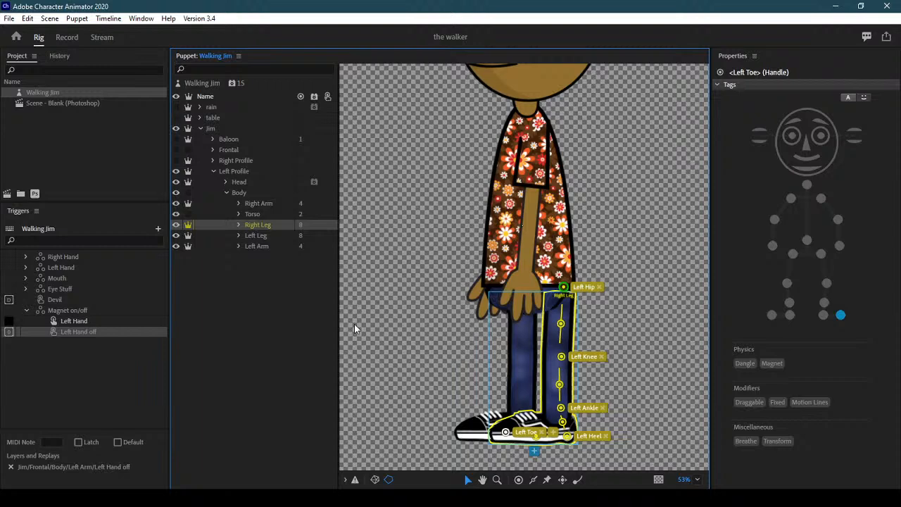
Collapse Body and Left Profile, hide Left Profile so Frontal Jim shows, and enter Record
click(226, 193)
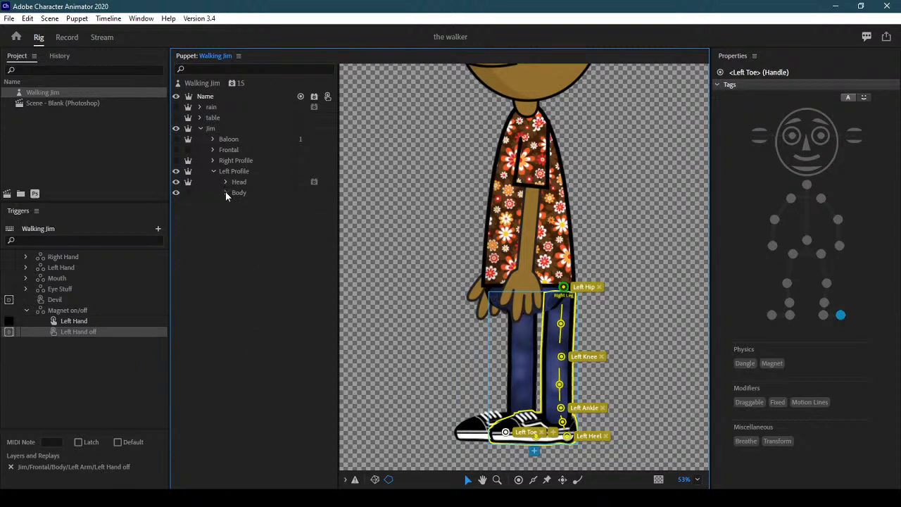
click(212, 171)
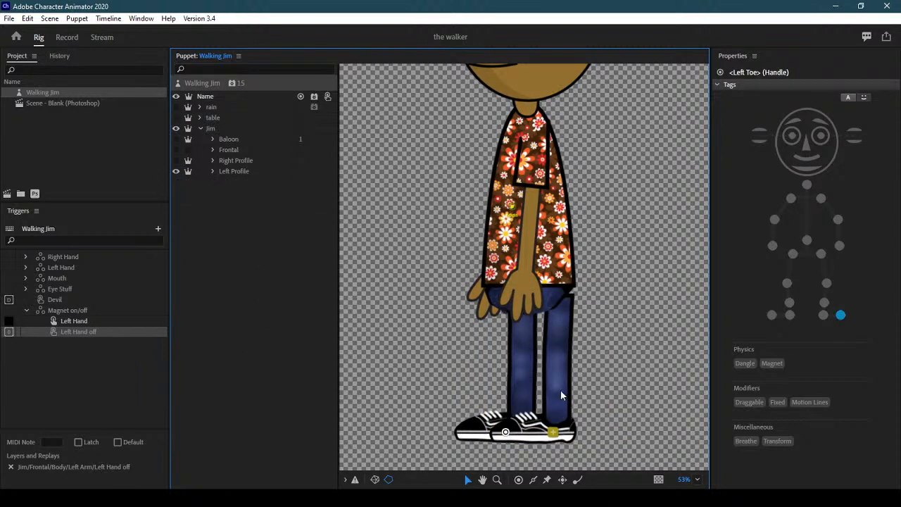
click(243, 171)
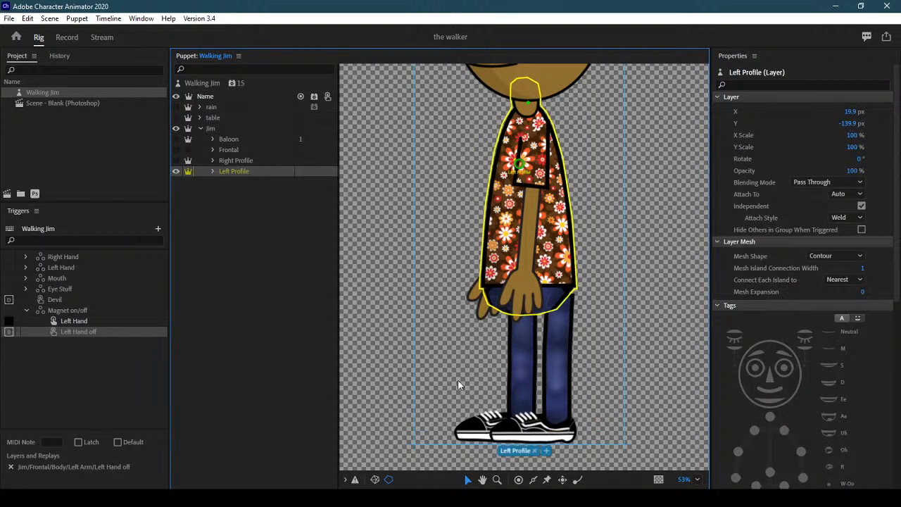
click(208, 183)
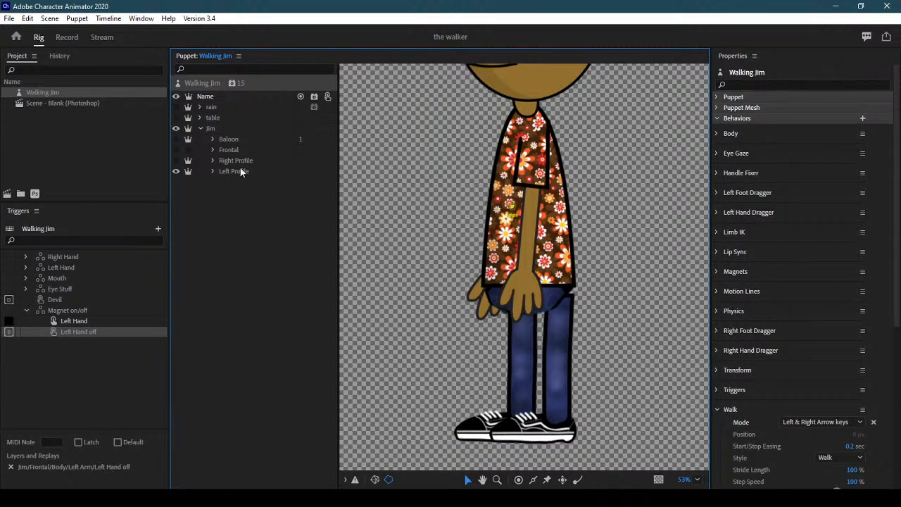
click(177, 171)
key(ctrl+z)
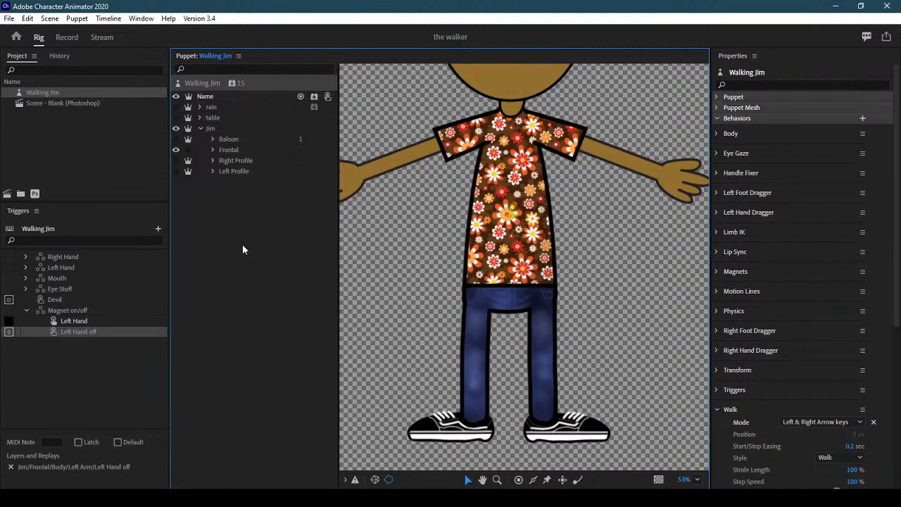
click(66, 38)
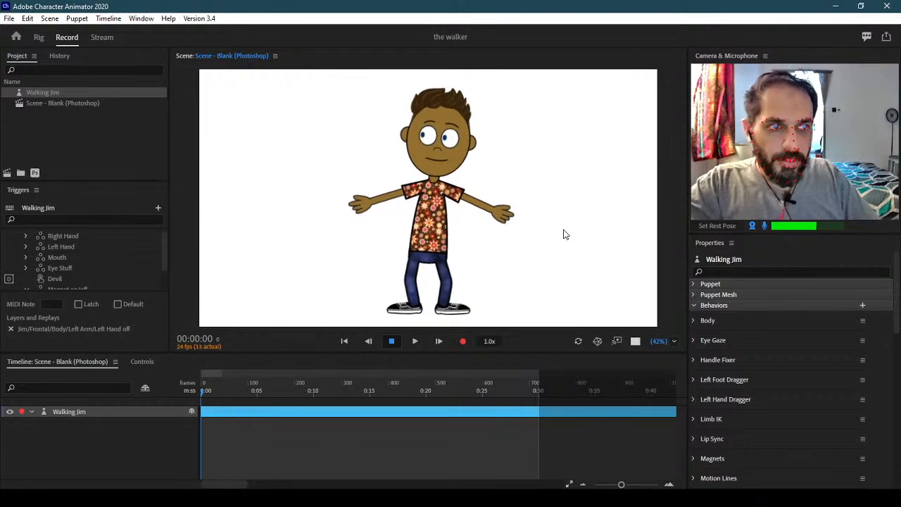
Walk Jim left and right with the arrow keys, checking the profile turns
key(Left)
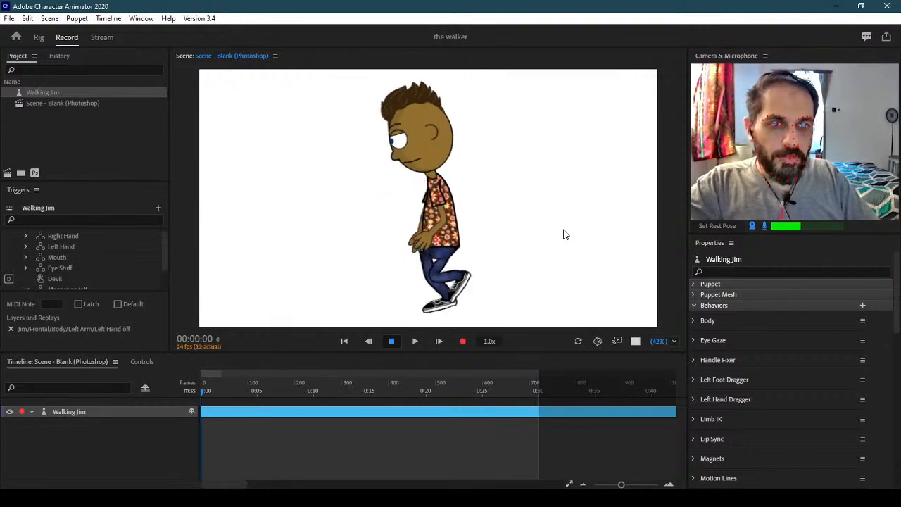
key(Right)
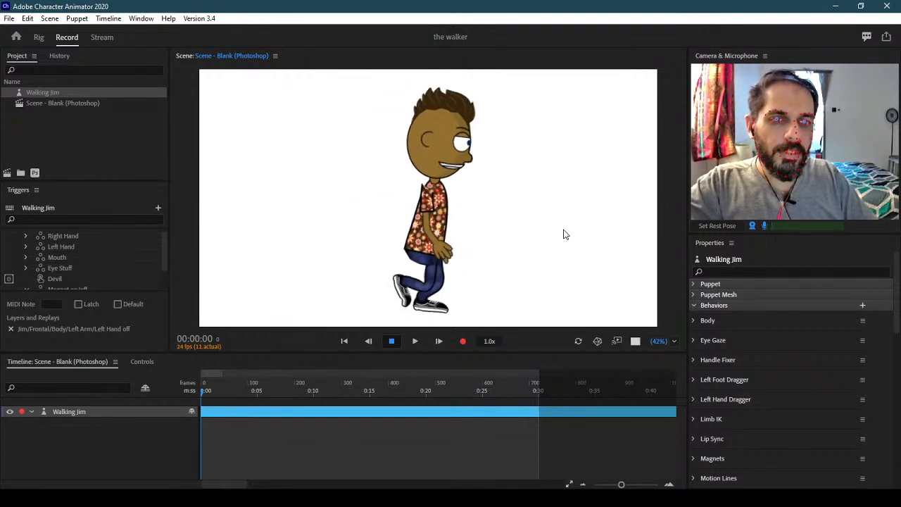
key(Left)
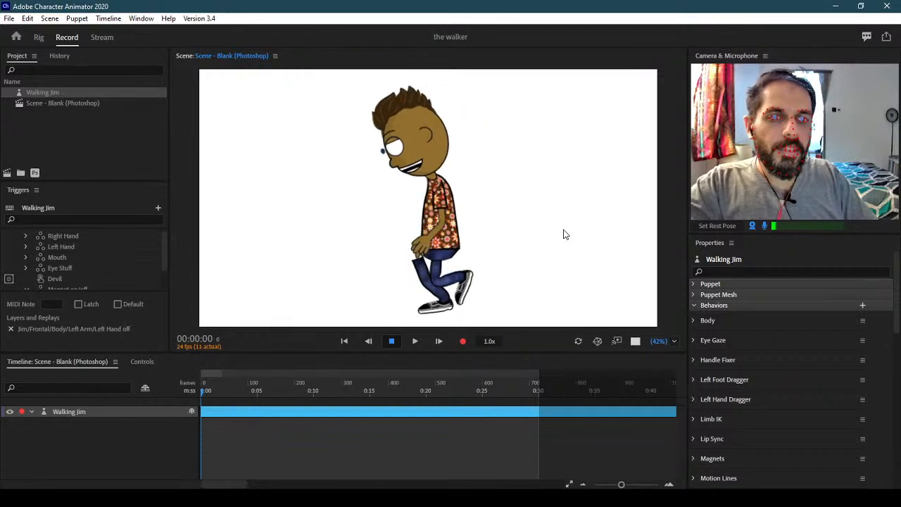
key(Right)
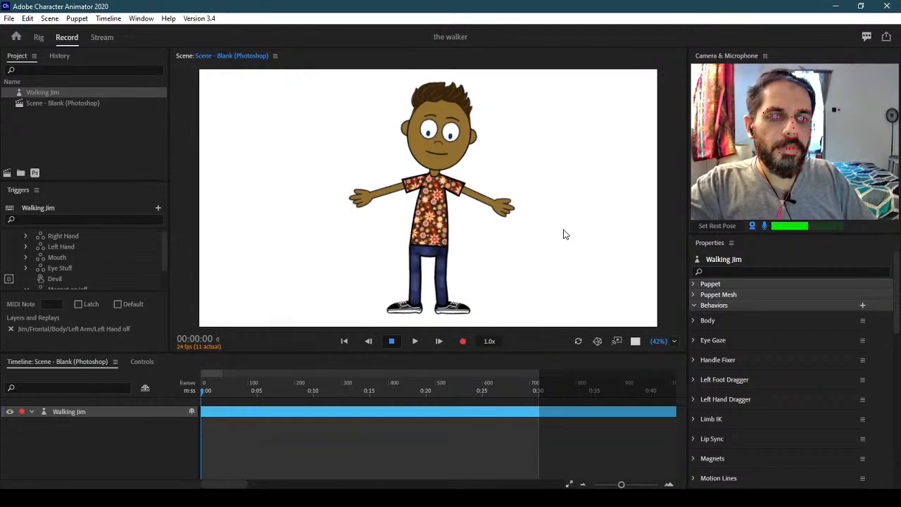
key(Left)
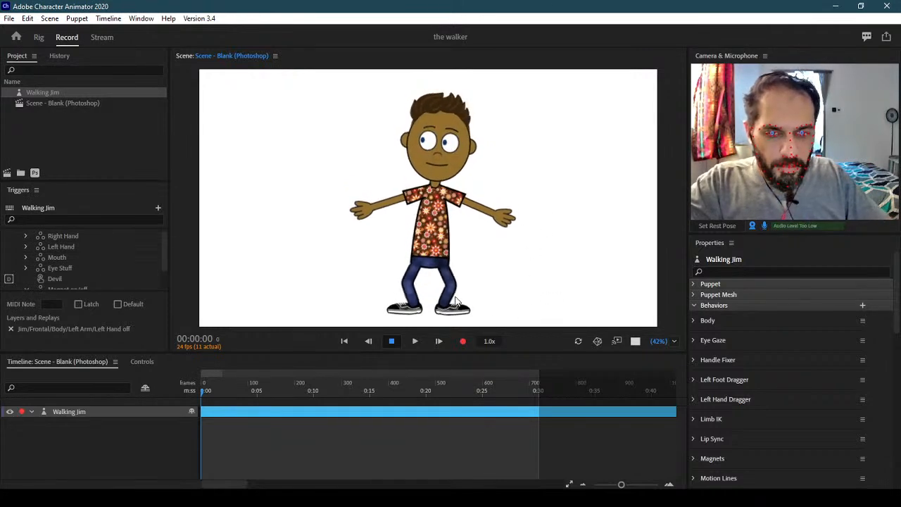
key(Right)
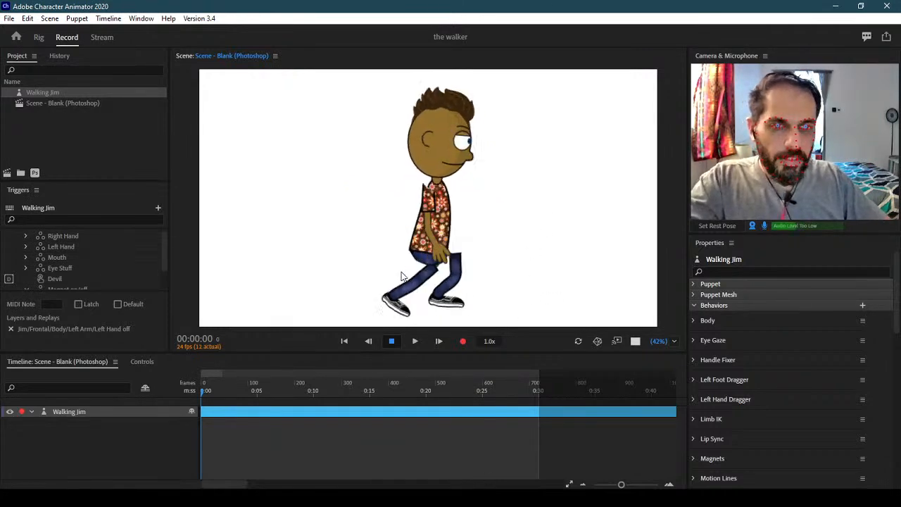
key(Left)
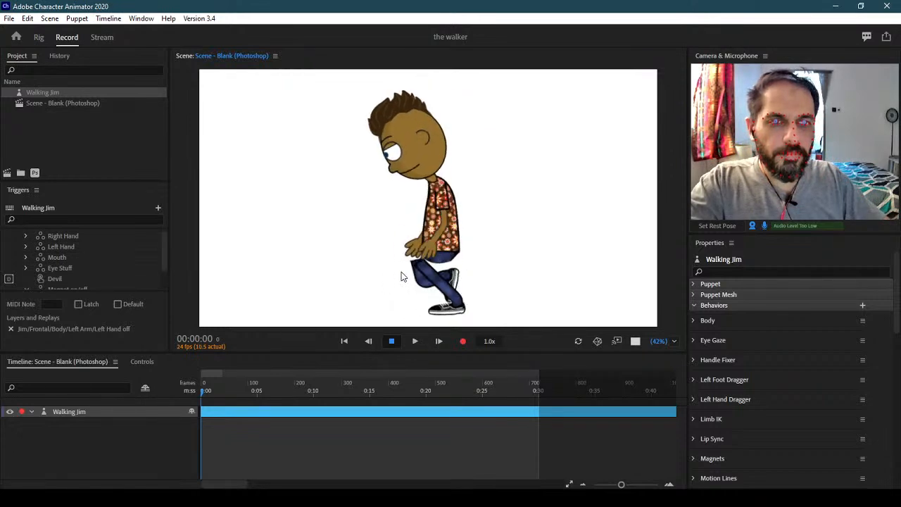
key(Right)
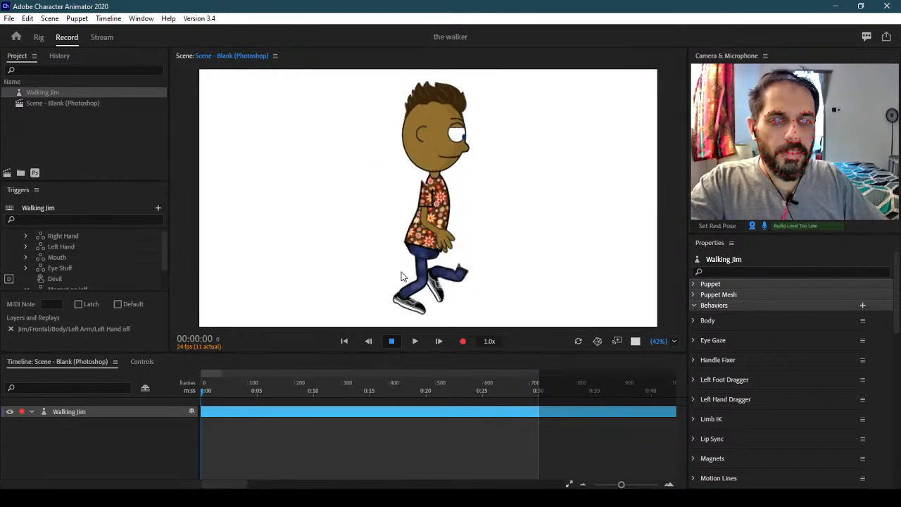
Refocus the scene, enable webcam face tracking, and go back to Rig
click(438, 284)
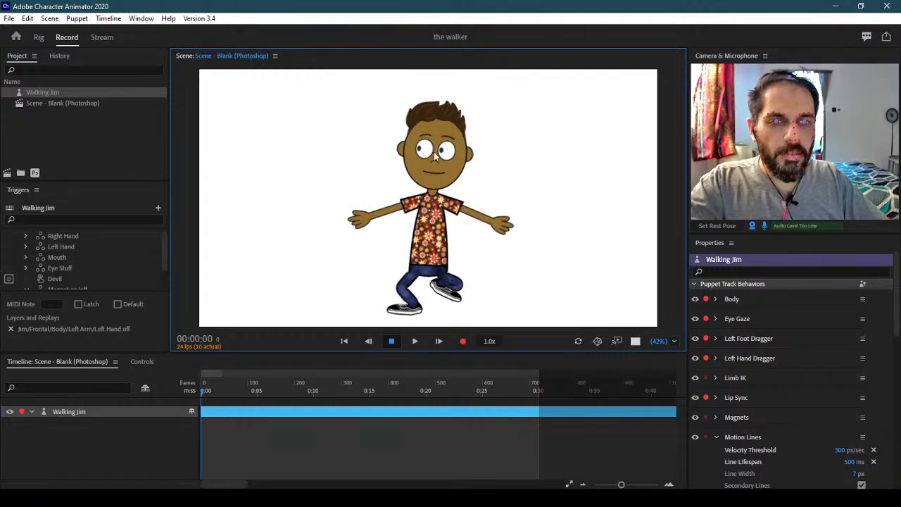
click(715, 226)
click(425, 180)
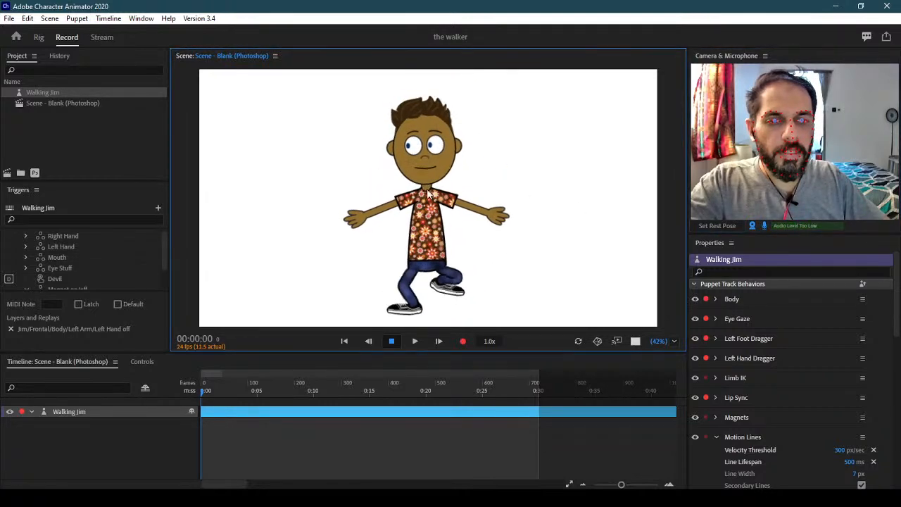
click(39, 37)
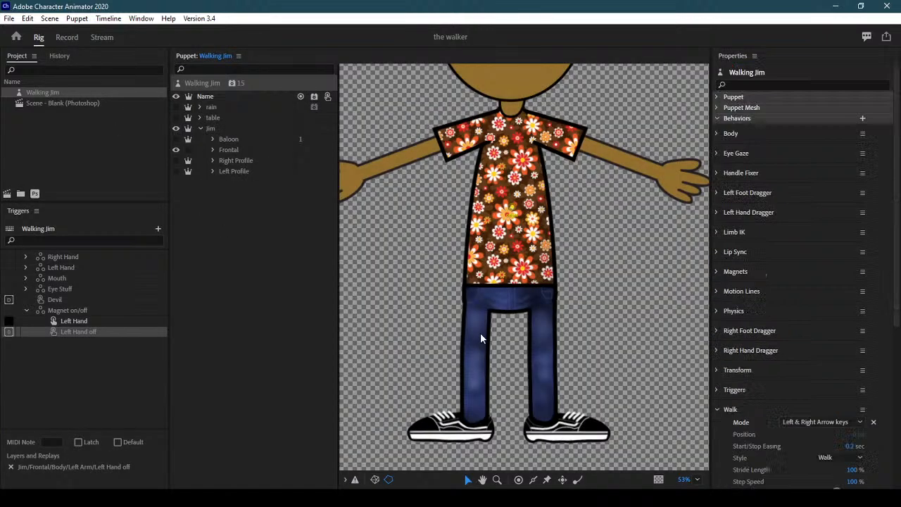
Select the Right Profile, Left Profile, Frontal and Baloon rows, then Alt+Tab to Photoshop
click(259, 160)
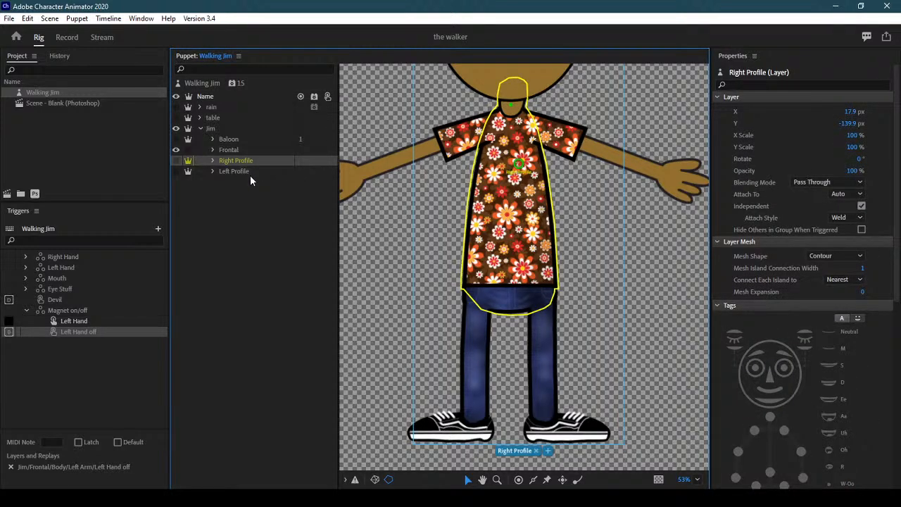
click(250, 173)
click(249, 160)
click(249, 151)
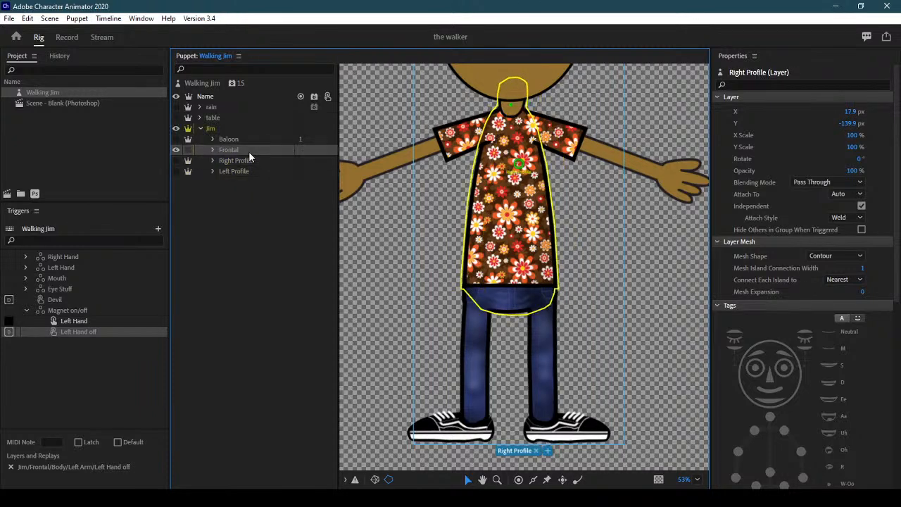
click(243, 139)
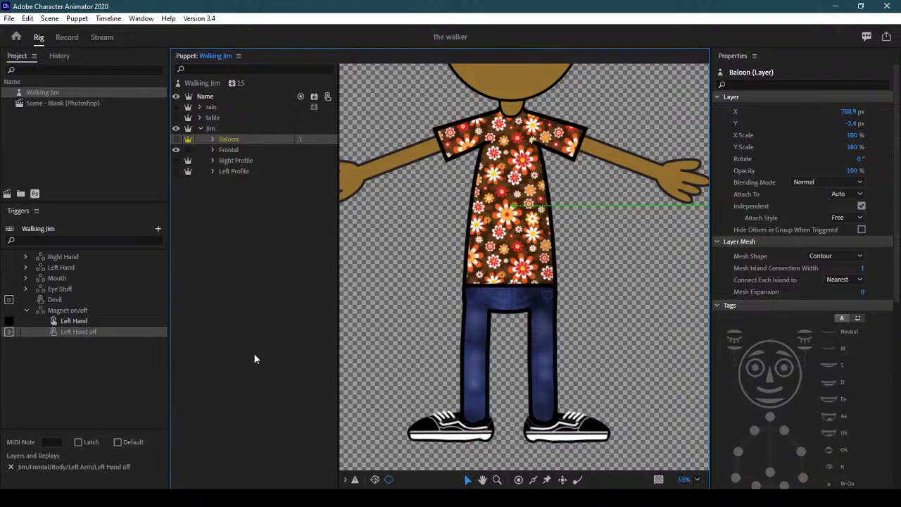
key(alt+Tab)
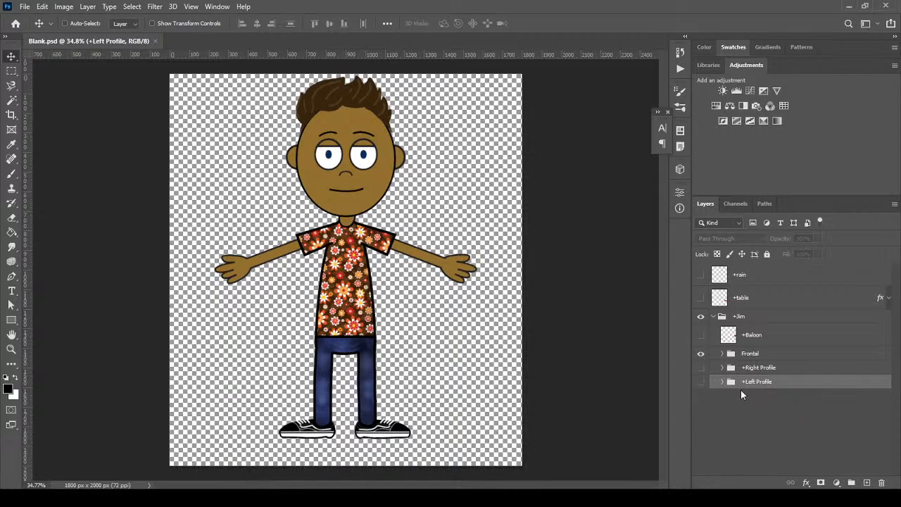
Expand the +Right Profile group and its Torso, then select the Layer 8 copy layer
click(704, 357)
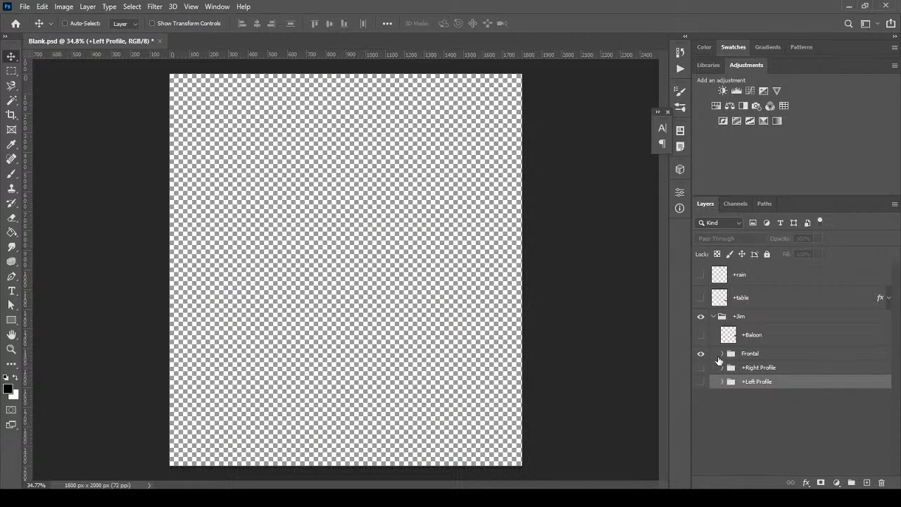
click(701, 356)
click(721, 367)
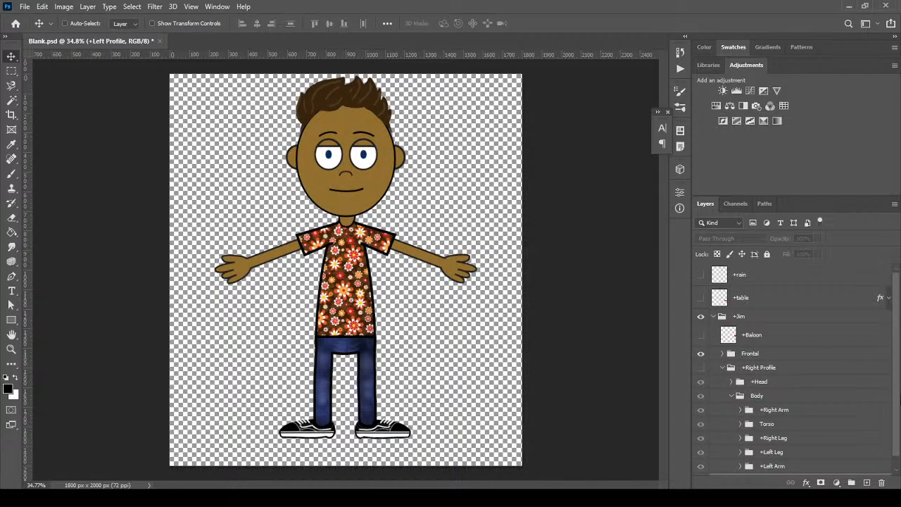
drag(894, 388, 896, 446)
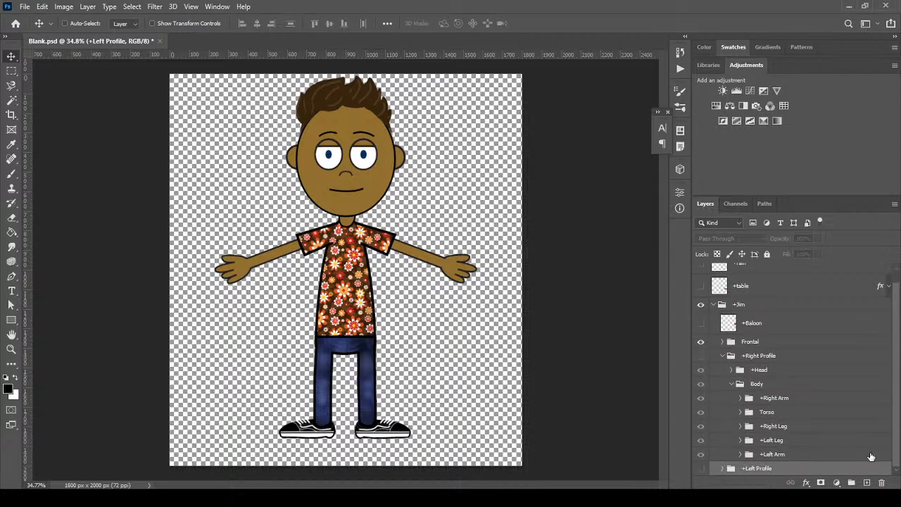
click(743, 413)
drag(898, 415, 897, 461)
click(791, 410)
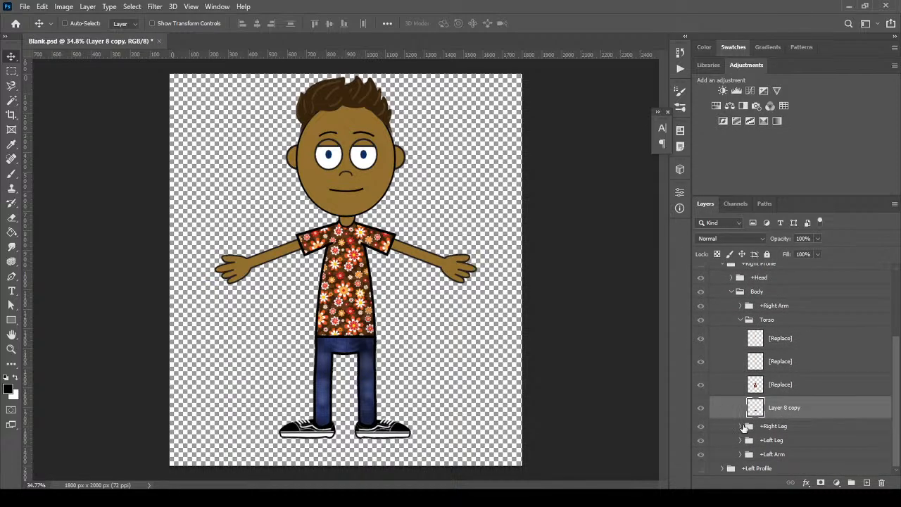
Collapse the +Right Profile group and hide Jim's Frontal view
scroll(736, 340, up, 3)
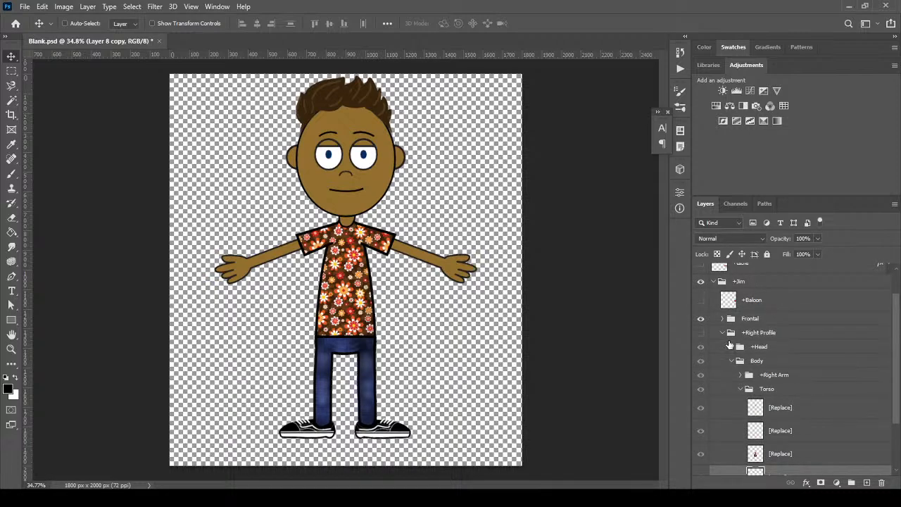
click(722, 332)
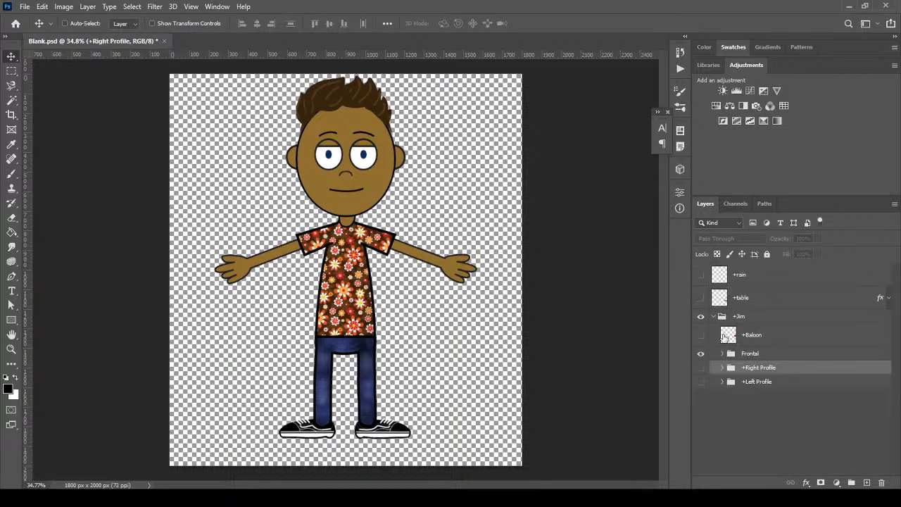
click(700, 367)
Show Jim's right profile and move Layer 8 copy into the +Right Leg group
click(700, 368)
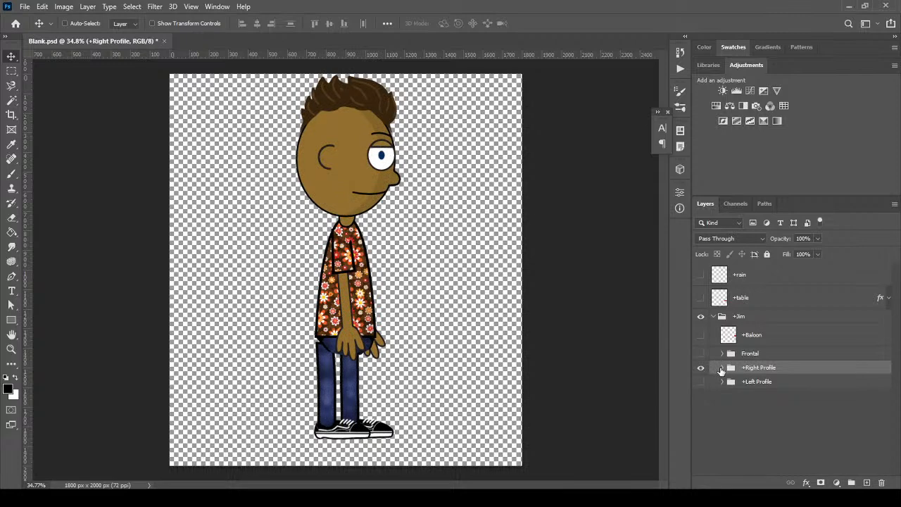
click(721, 368)
drag(897, 370, 897, 442)
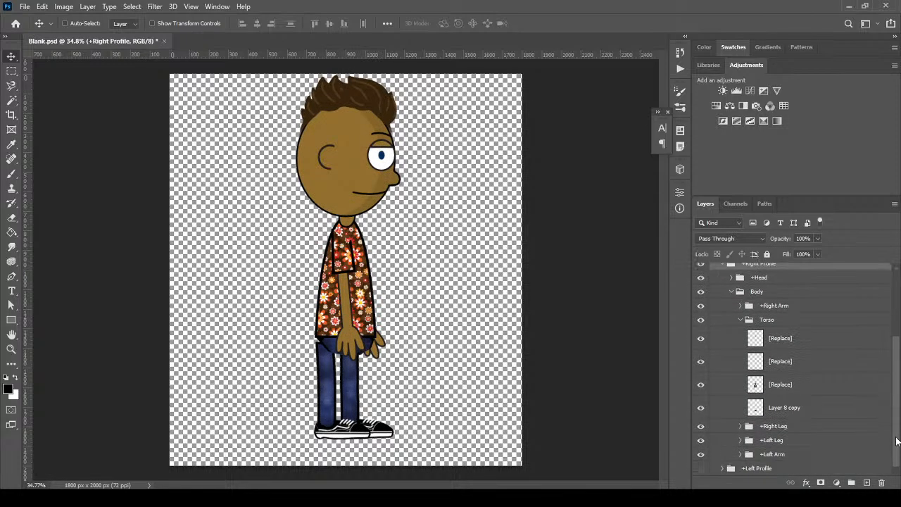
click(824, 409)
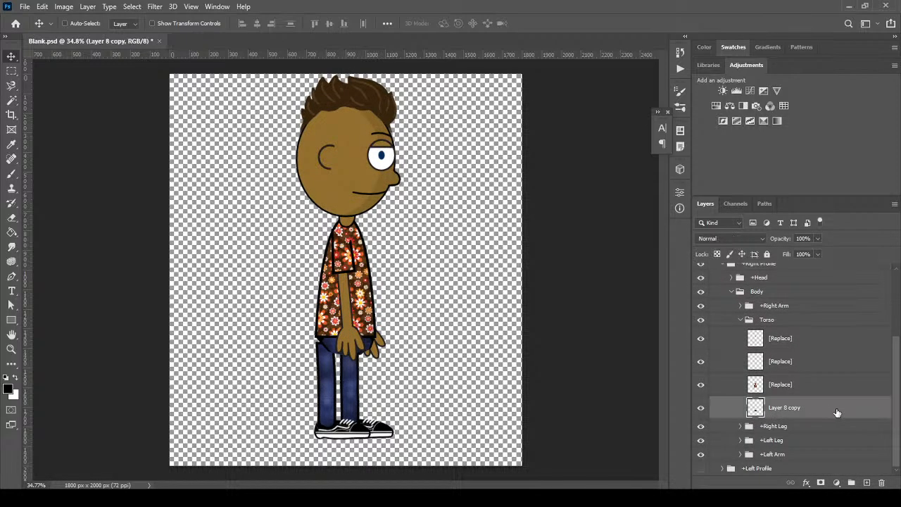
click(701, 426)
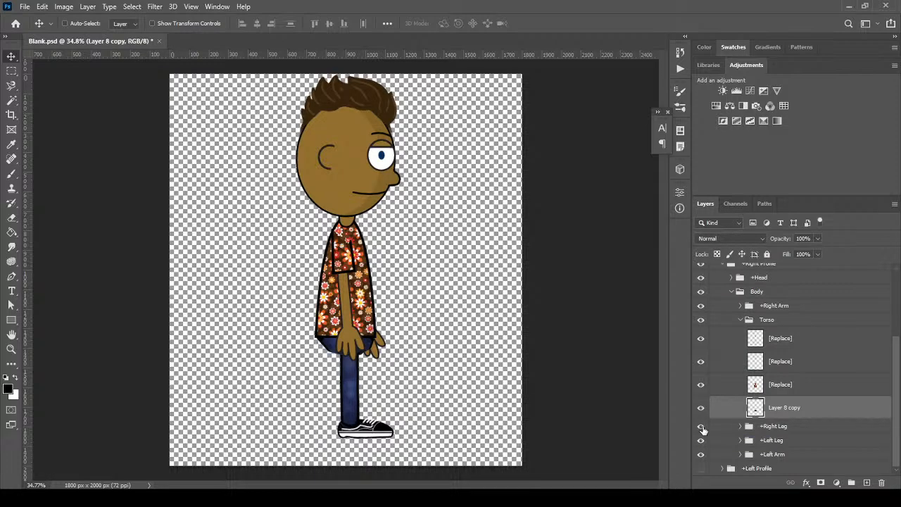
click(701, 428)
drag(796, 412, 793, 427)
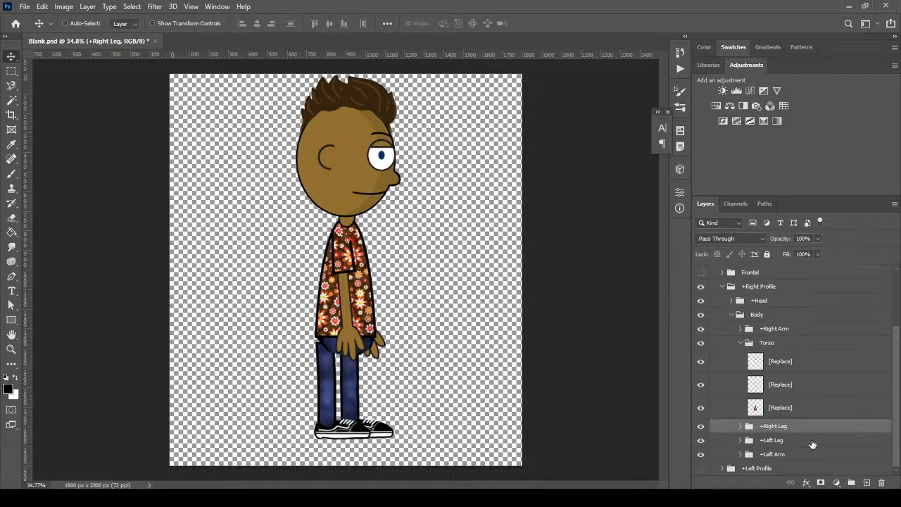
Nudge the right leg's Layer 4 copy and the +Left Leg group slightly to the right
click(740, 426)
drag(897, 415, 898, 454)
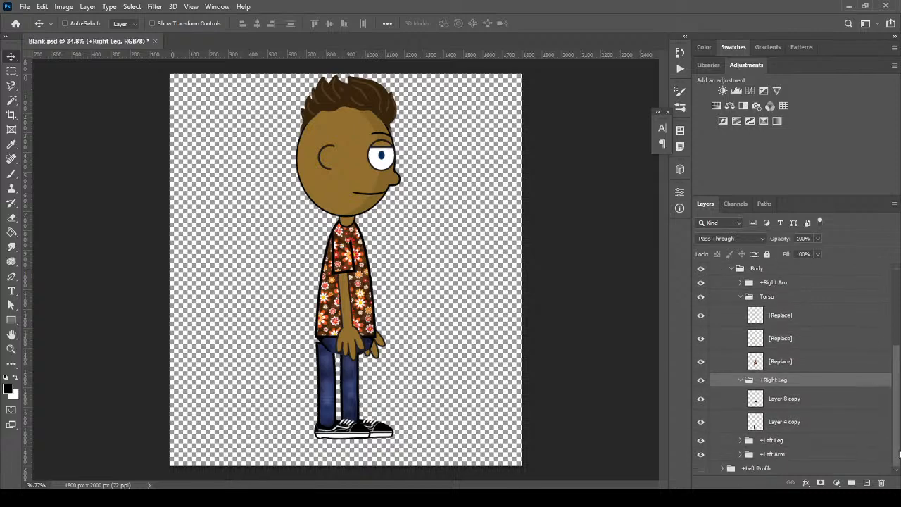
click(806, 402)
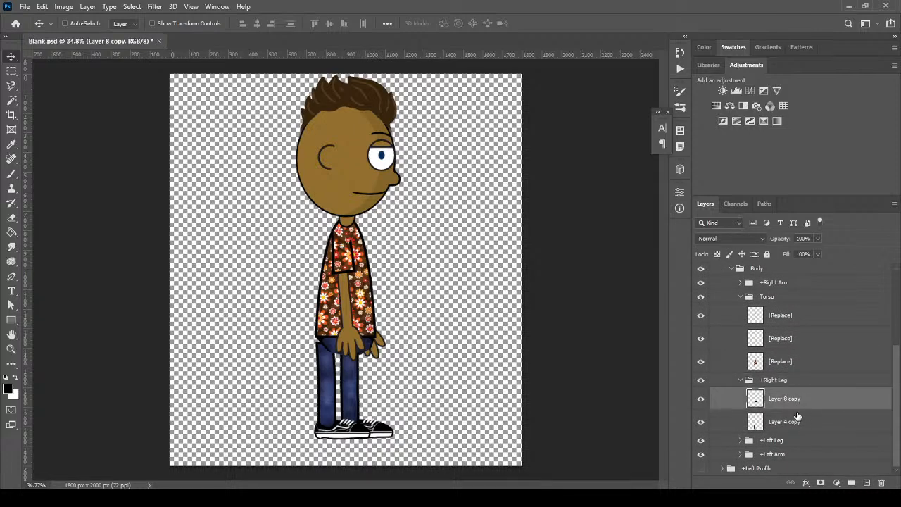
click(794, 422)
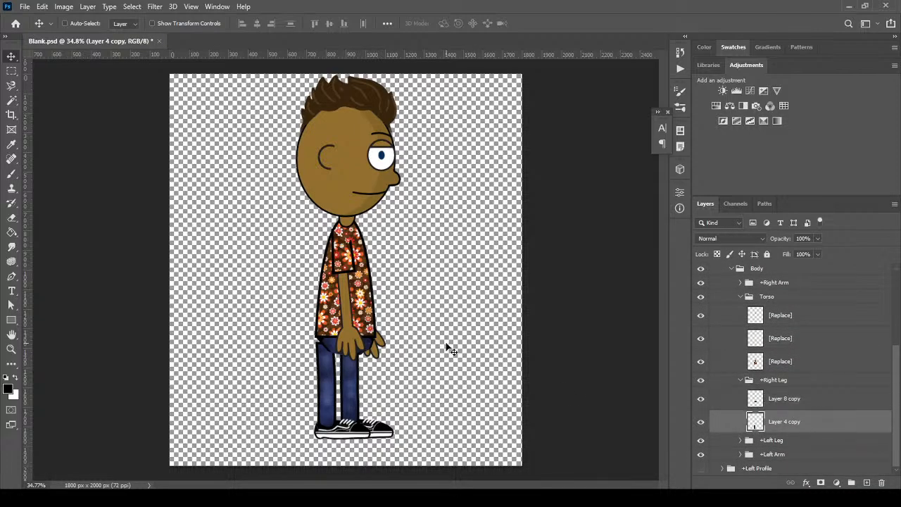
key(shift+Right)
key(shift+Right)
key(shift+Right)
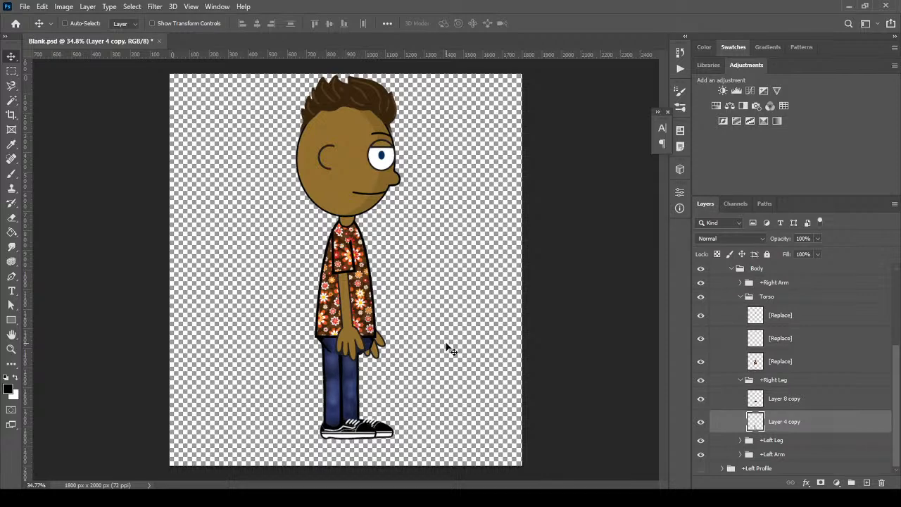
key(shift+Right)
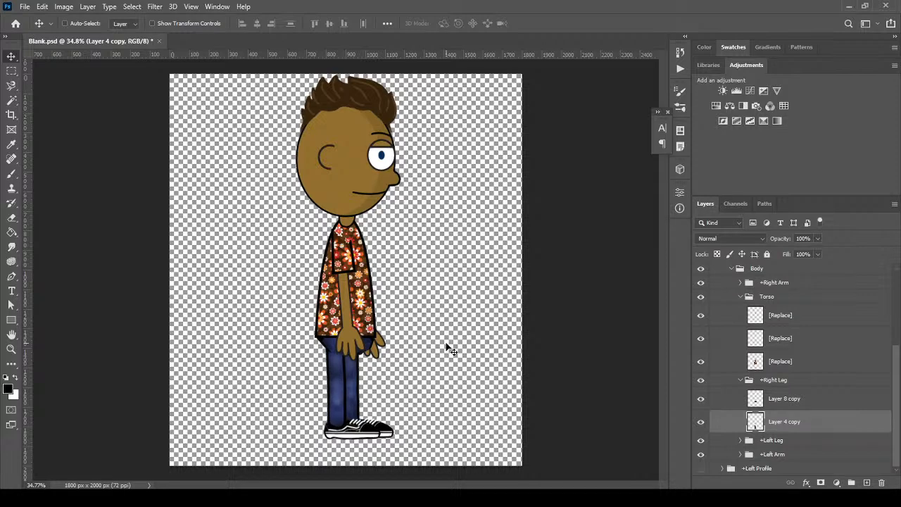
click(786, 455)
click(804, 444)
key(shift+Right)
key(shift+Right)
key(shift+Right)
key(shift+Right)
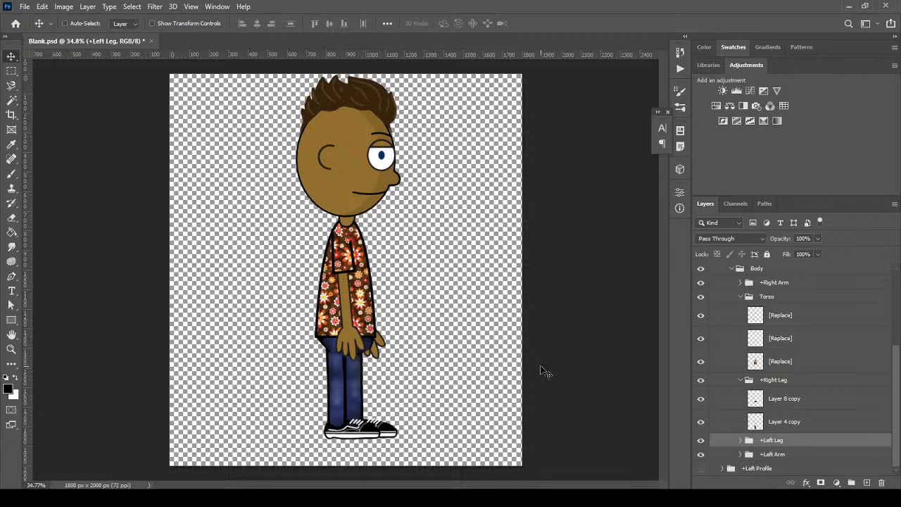
Merge Layer 8 copy and Layer 4 copy into a single right-leg layer
click(797, 407)
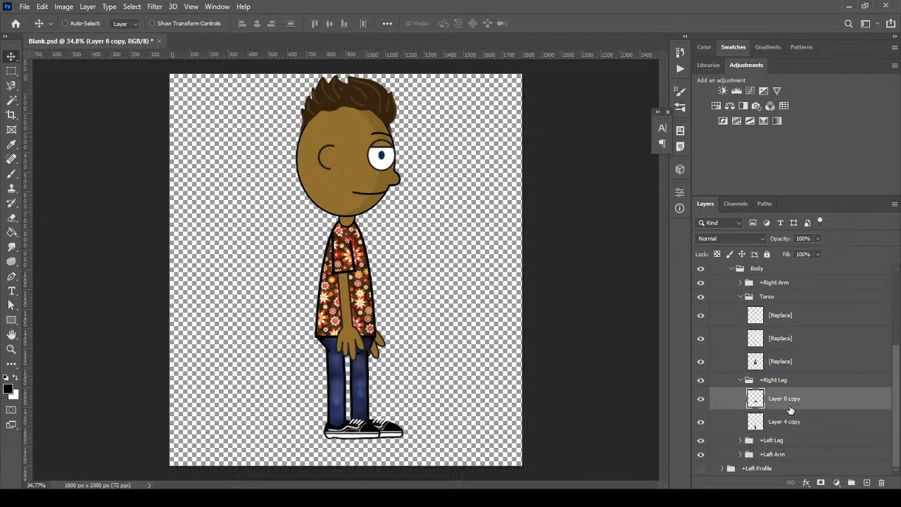
shift+click(796, 427)
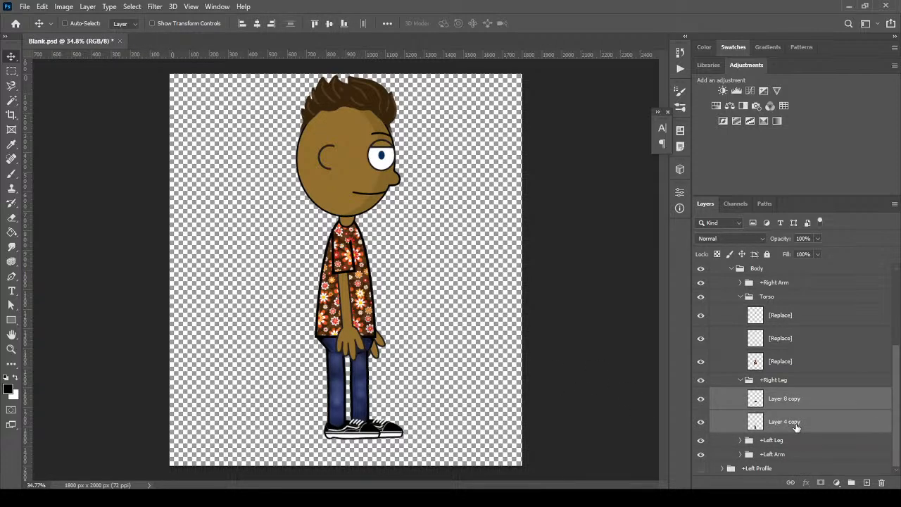
key(ctrl+e)
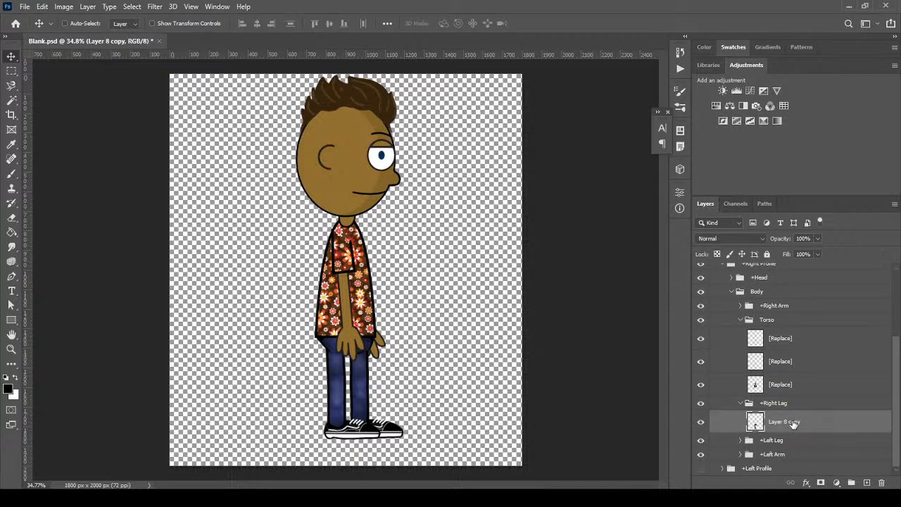
click(702, 421)
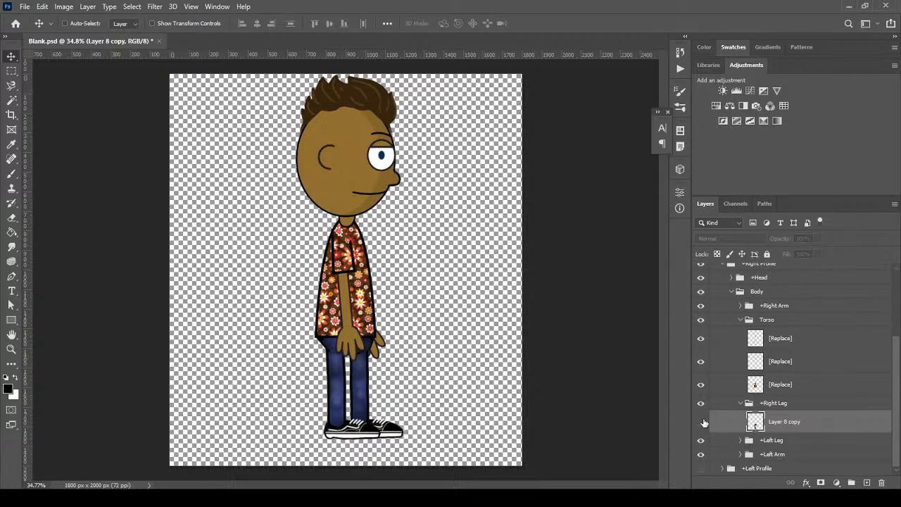
click(702, 422)
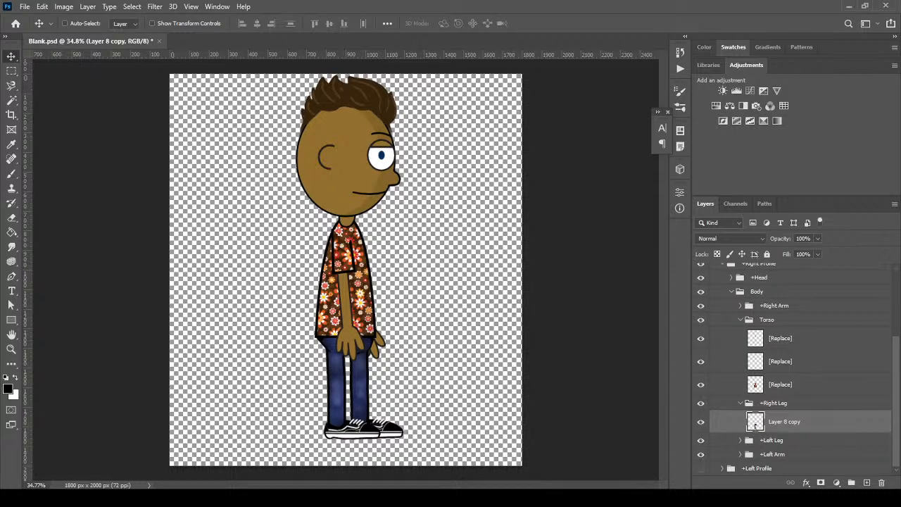
Save Blank.psd
click(24, 6)
click(35, 131)
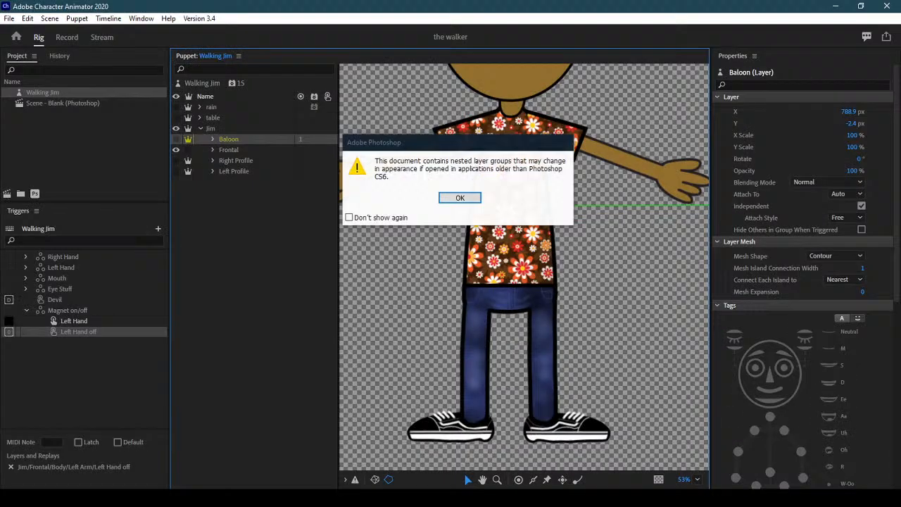
key(Return)
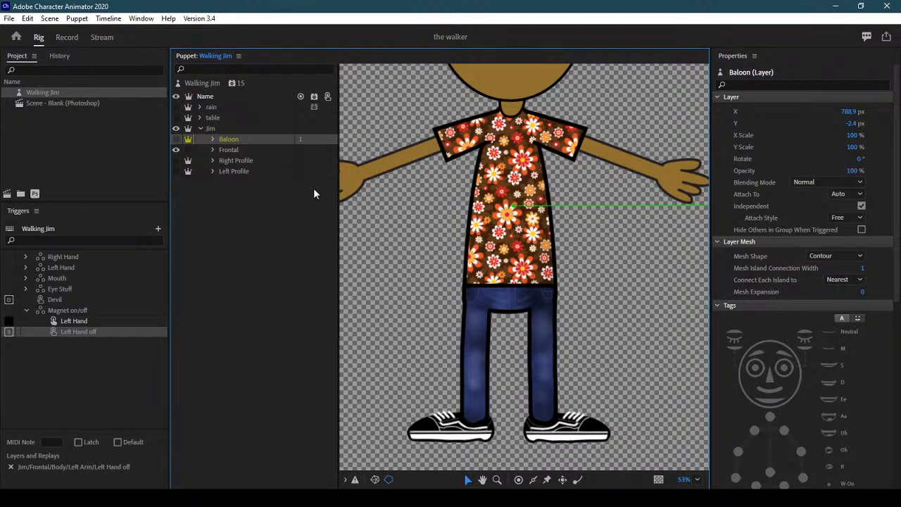
Make Right Profile visible and Frontal hidden, accept the warning, and expand Right Profile to its limbs
click(264, 161)
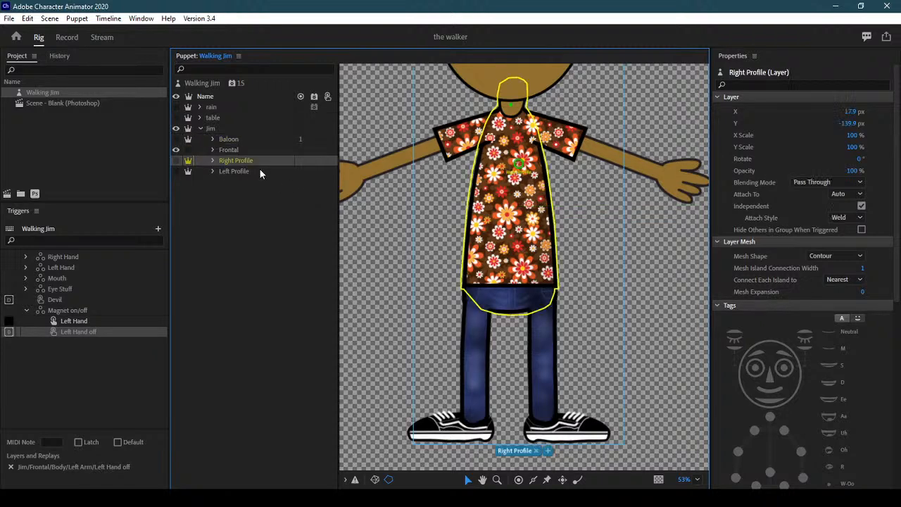
click(177, 161)
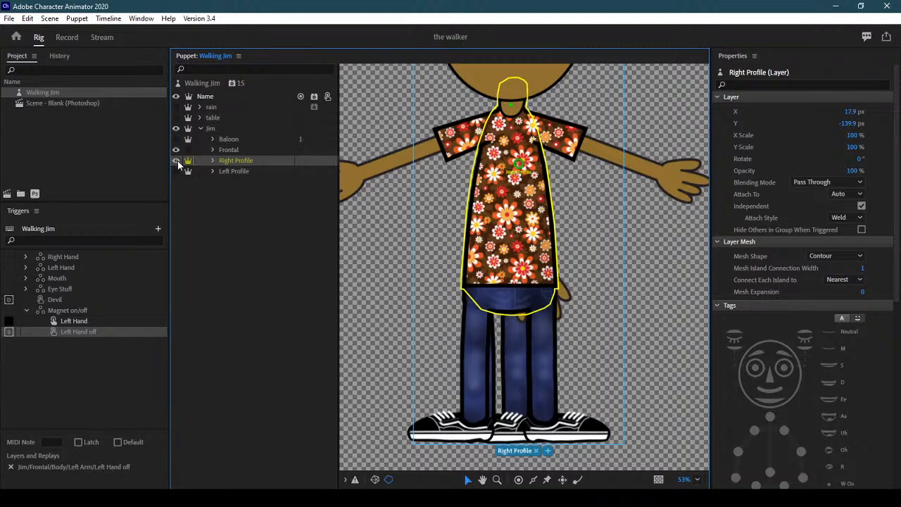
click(176, 150)
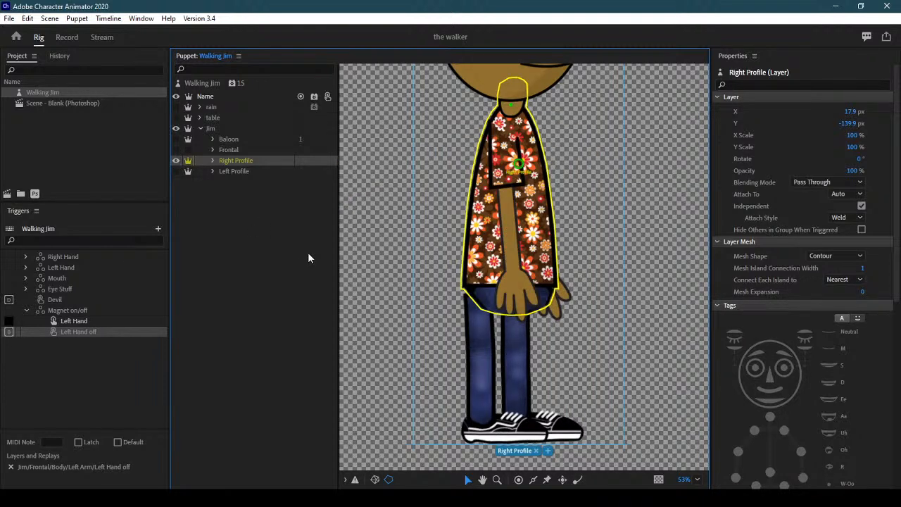
click(277, 214)
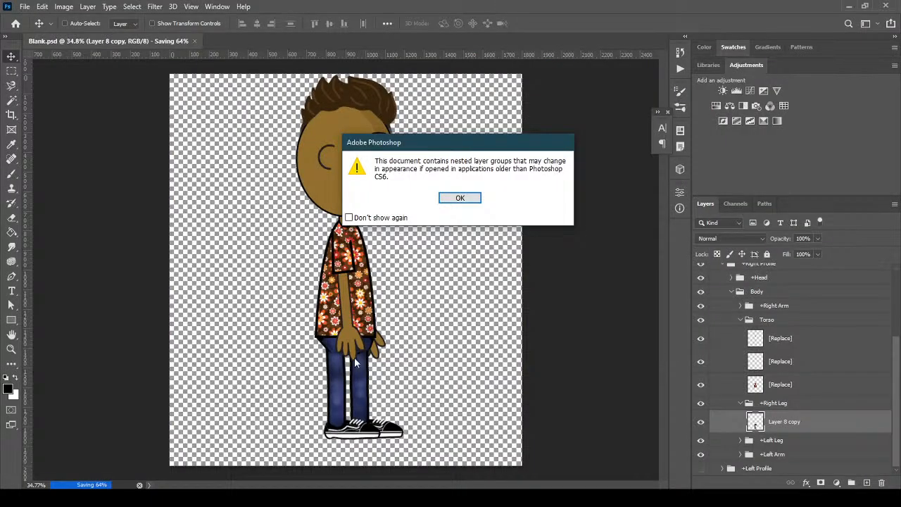
click(460, 198)
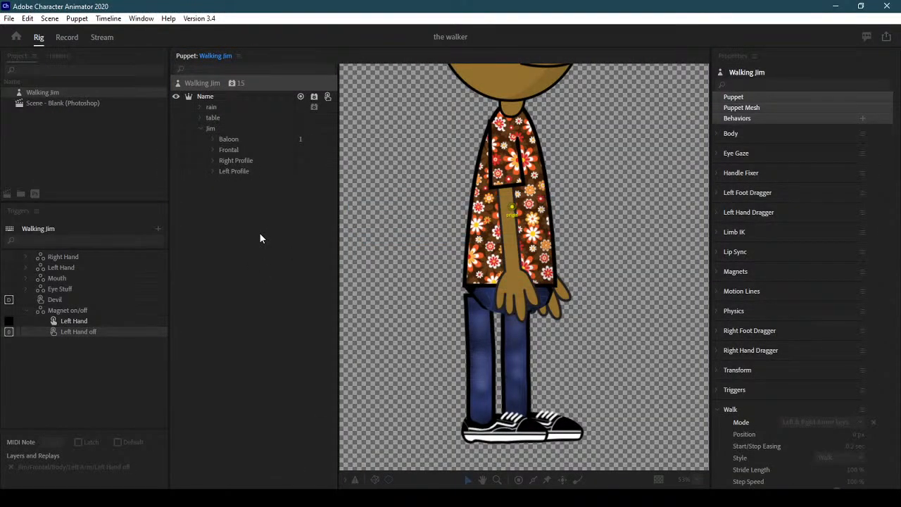
click(246, 162)
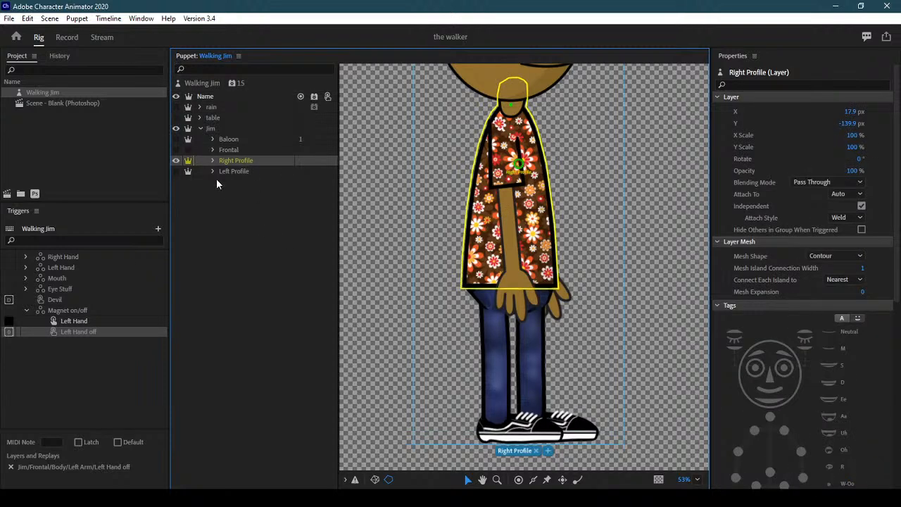
click(212, 161)
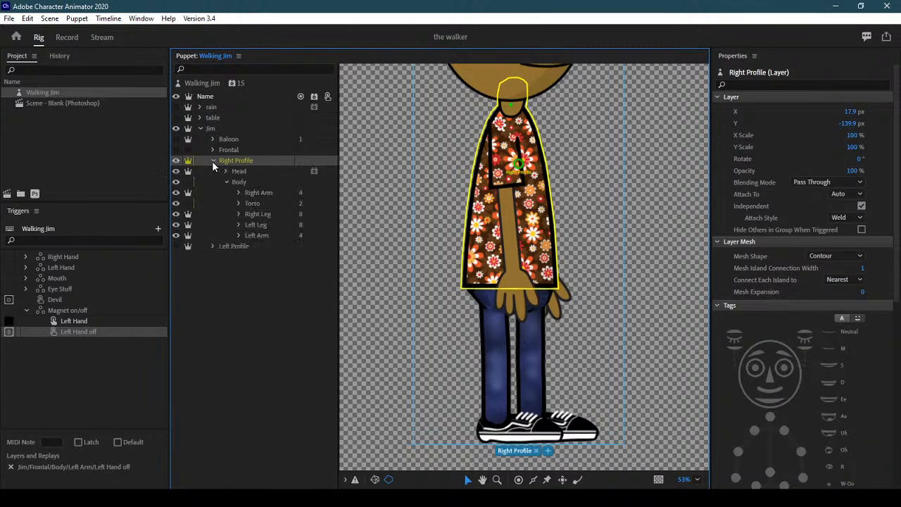
click(266, 236)
Move the Left Leg's hip, knee, ankle handles and stick onto the profile leg, adding two handles
click(262, 227)
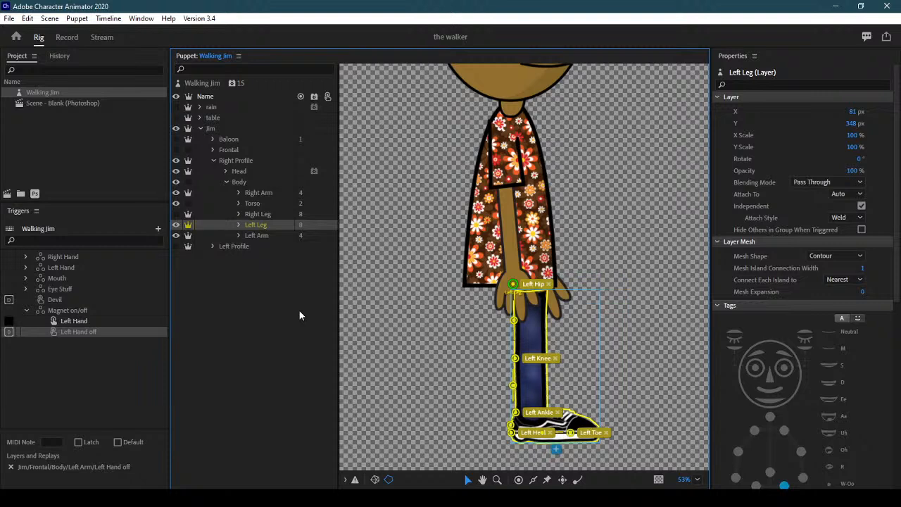
drag(513, 283, 530, 284)
drag(513, 320, 530, 317)
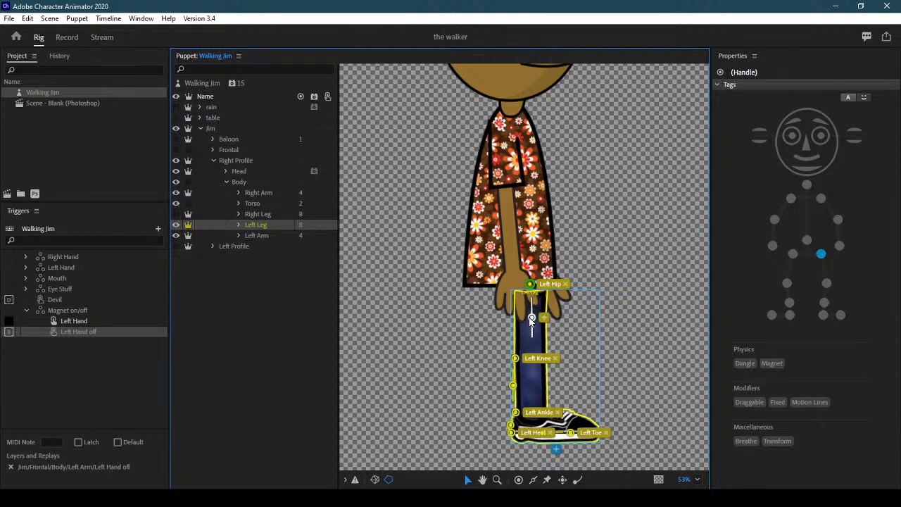
drag(515, 358, 530, 356)
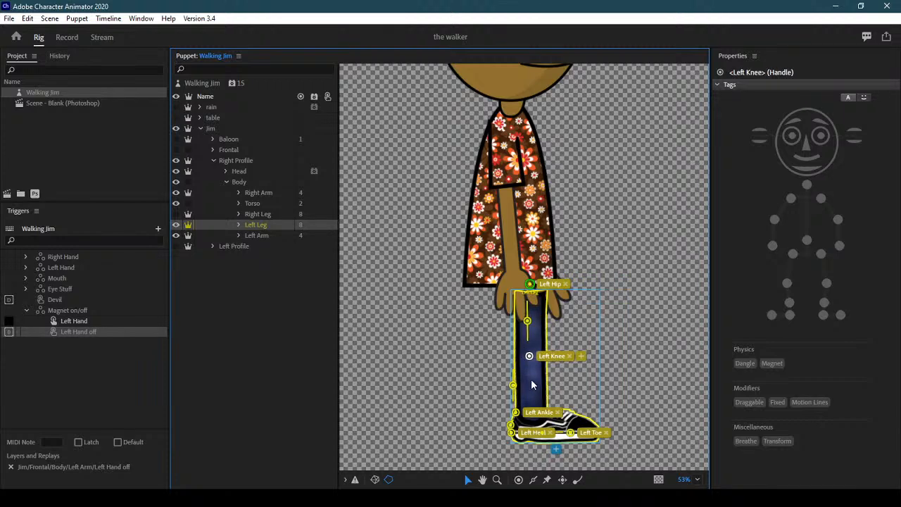
click(531, 381)
drag(515, 412, 532, 407)
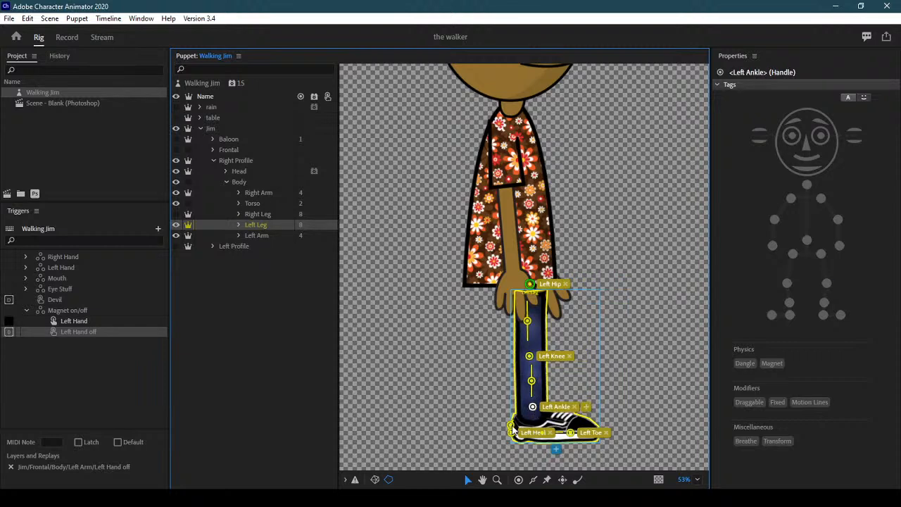
click(529, 420)
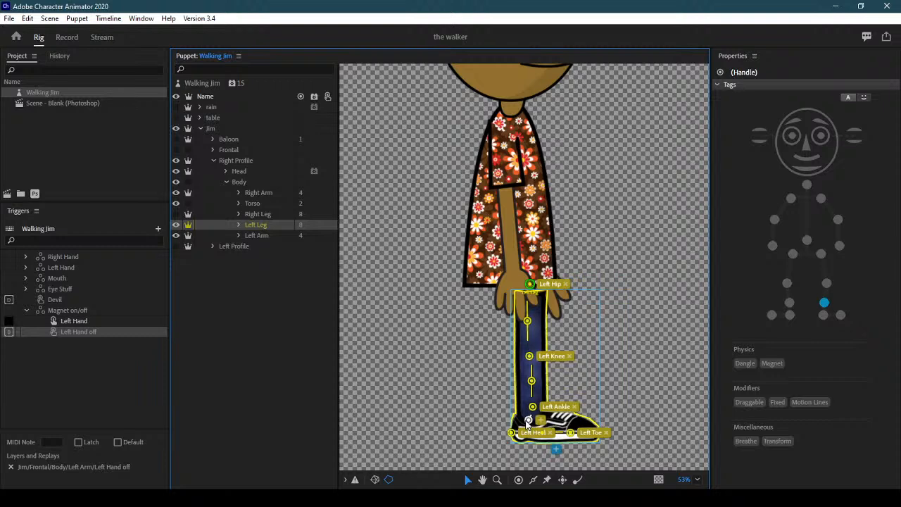
Set the Left Heel handle on the shoe's heel and the Left Toe handle at its tip
drag(531, 436, 547, 432)
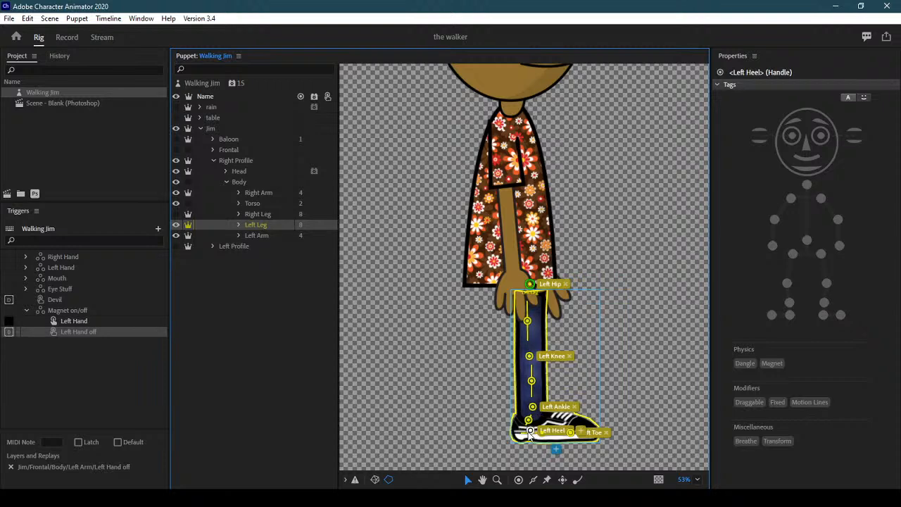
click(560, 449)
click(611, 336)
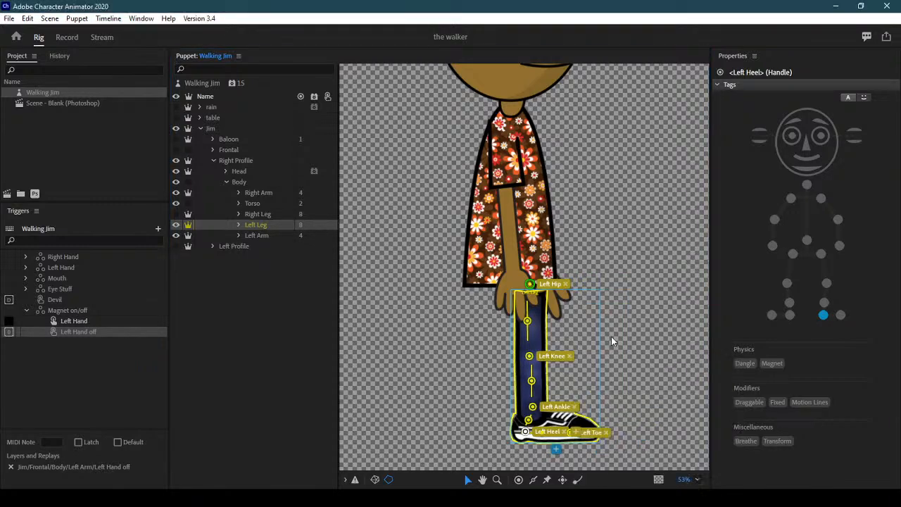
click(600, 434)
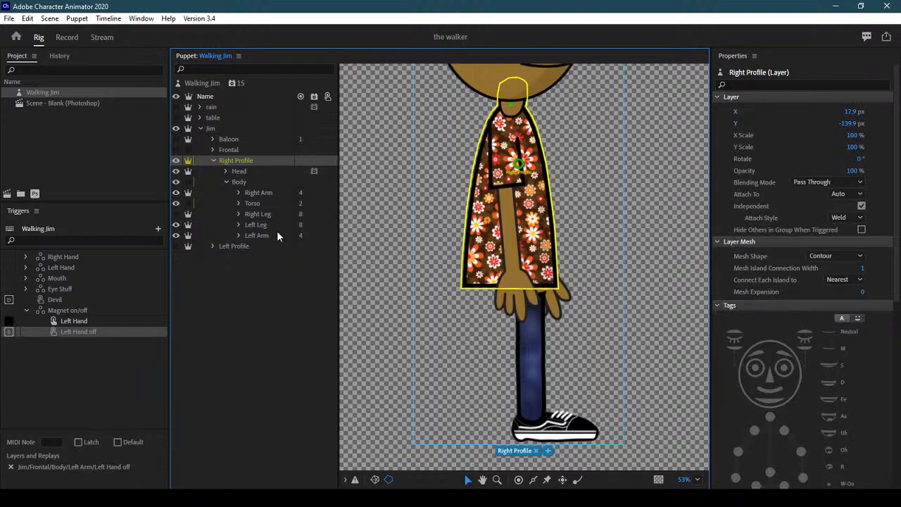
click(274, 225)
drag(574, 435, 620, 429)
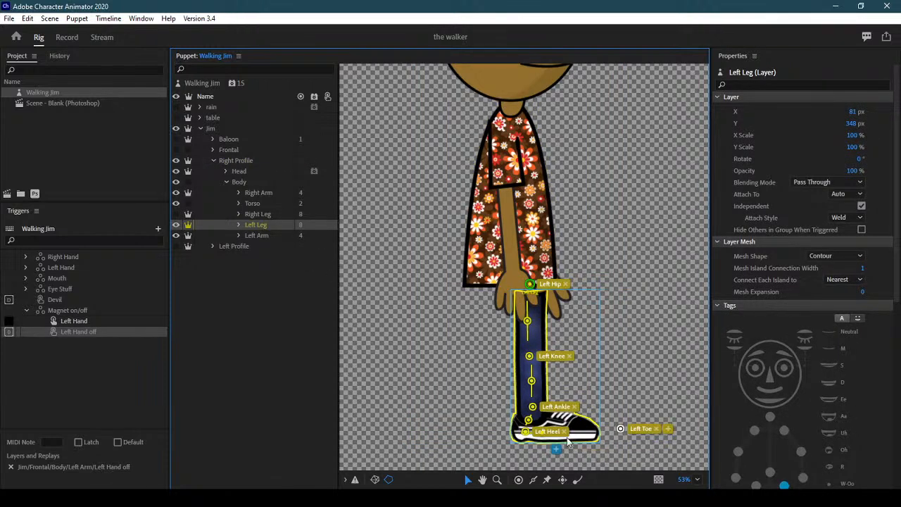
drag(525, 431, 468, 451)
click(643, 388)
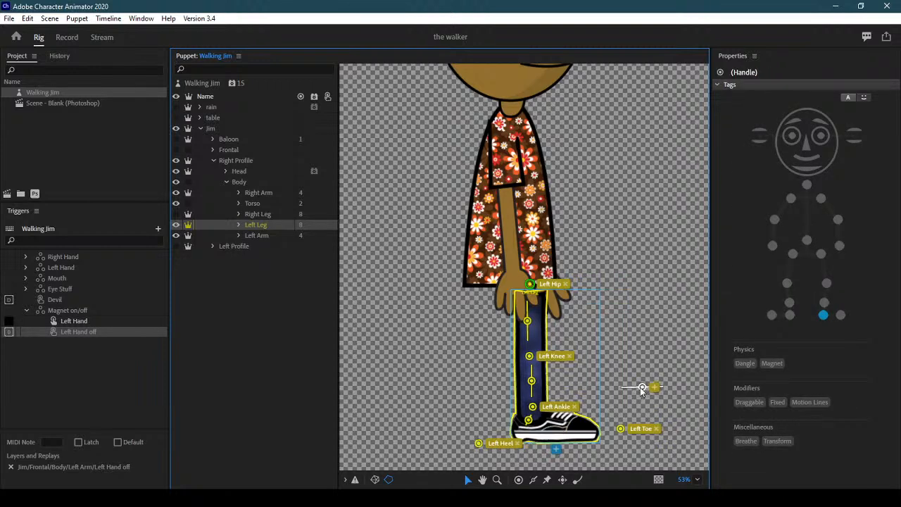
drag(480, 443, 525, 432)
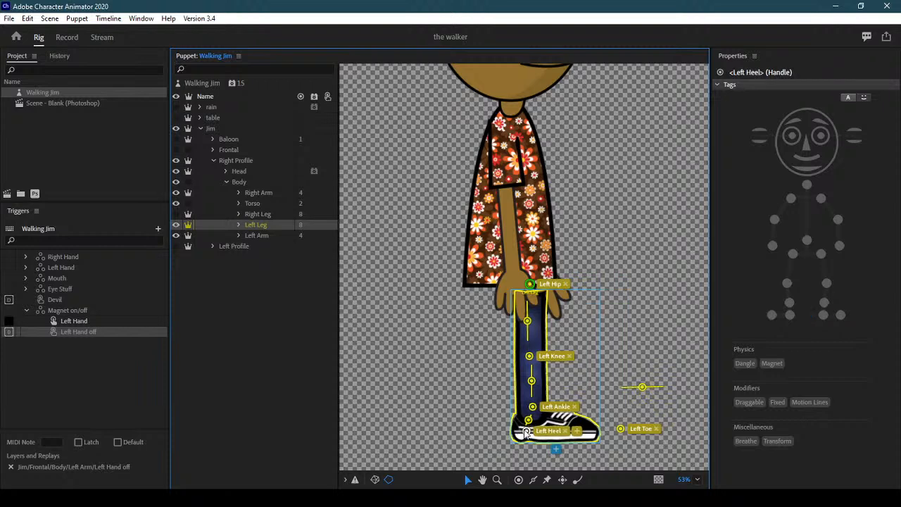
drag(622, 430, 593, 432)
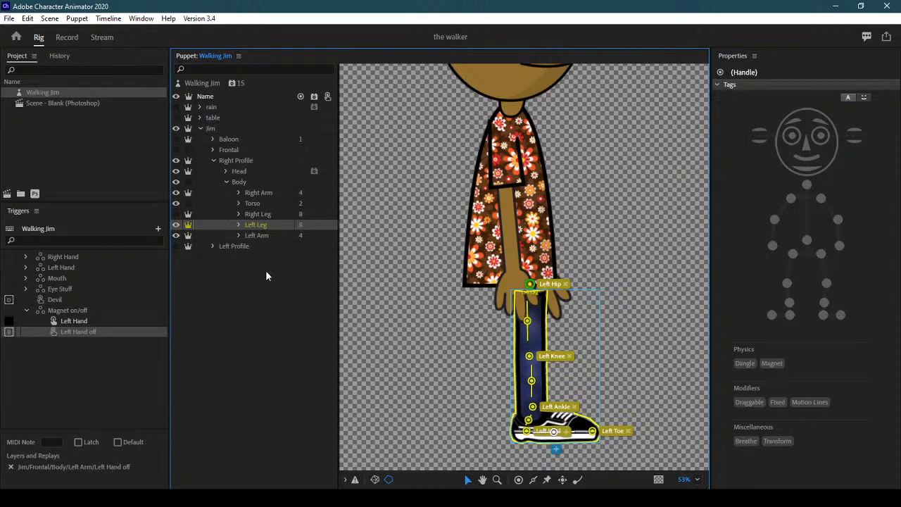
Hide the left leg artwork
click(260, 236)
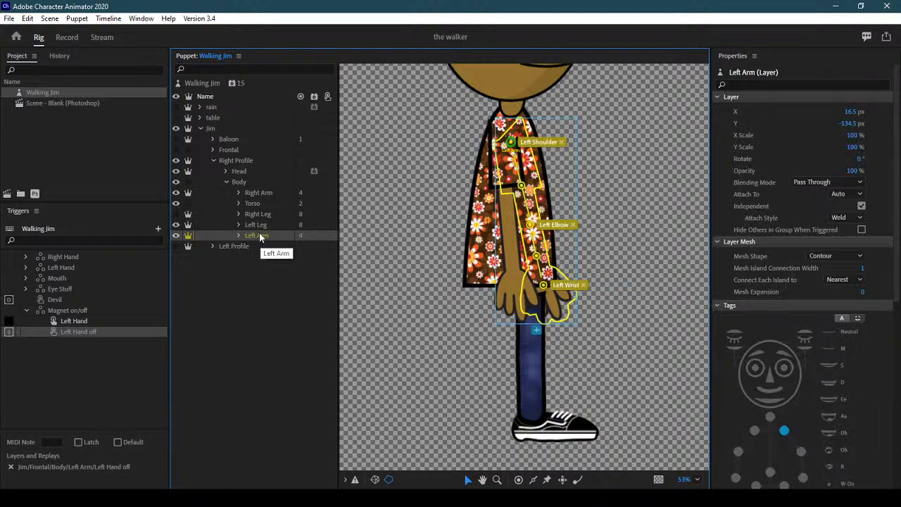
click(213, 226)
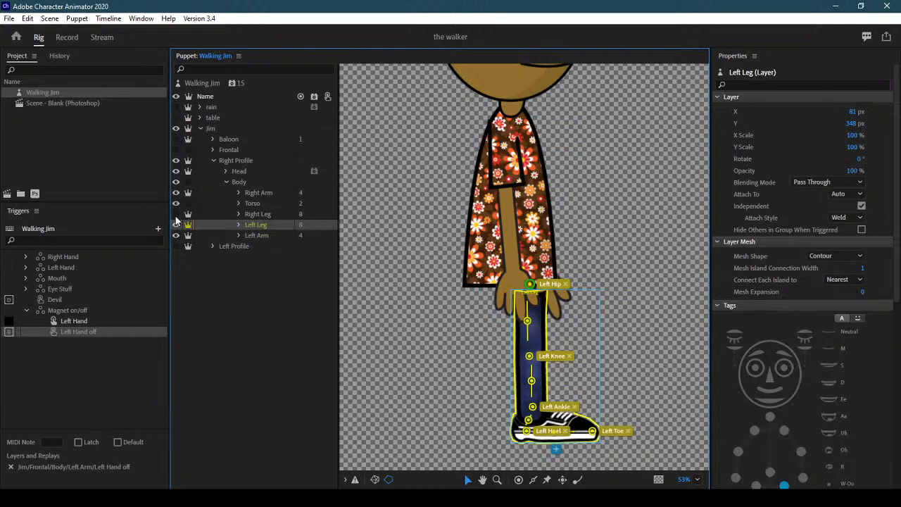
click(177, 220)
Centre the Right Hip, Knee and Ankle handles down the right leg, adding an upper-leg handle
click(259, 216)
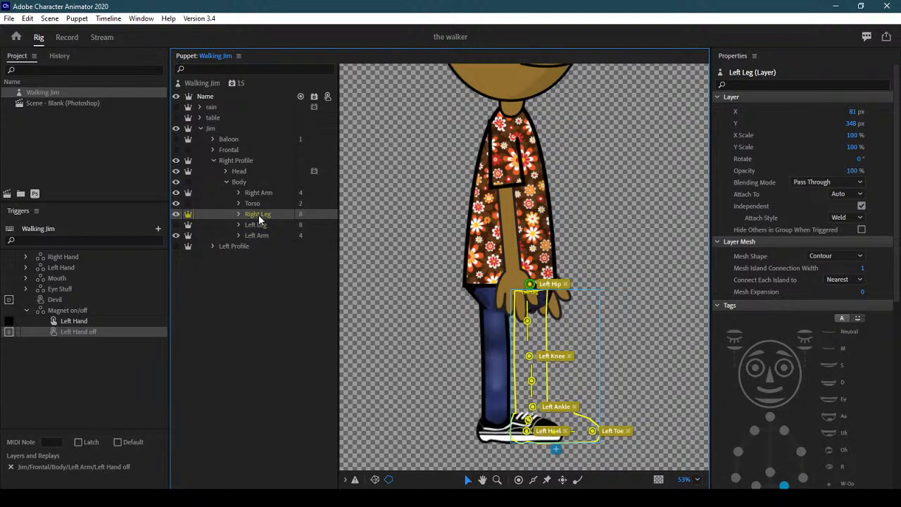
drag(475, 296, 496, 285)
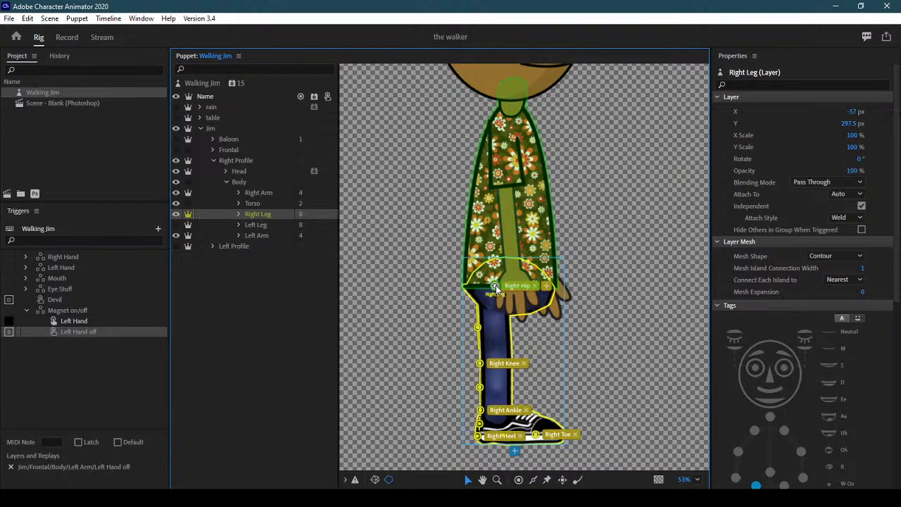
click(489, 329)
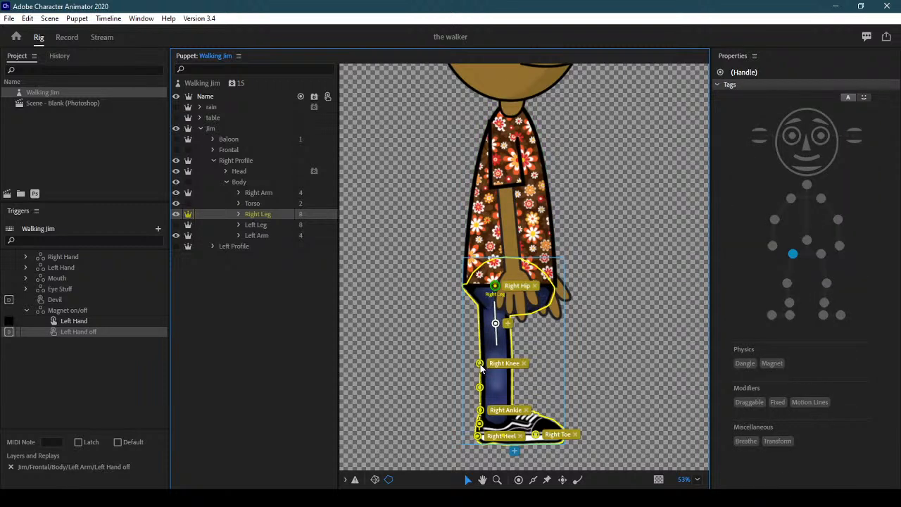
drag(498, 363, 497, 357)
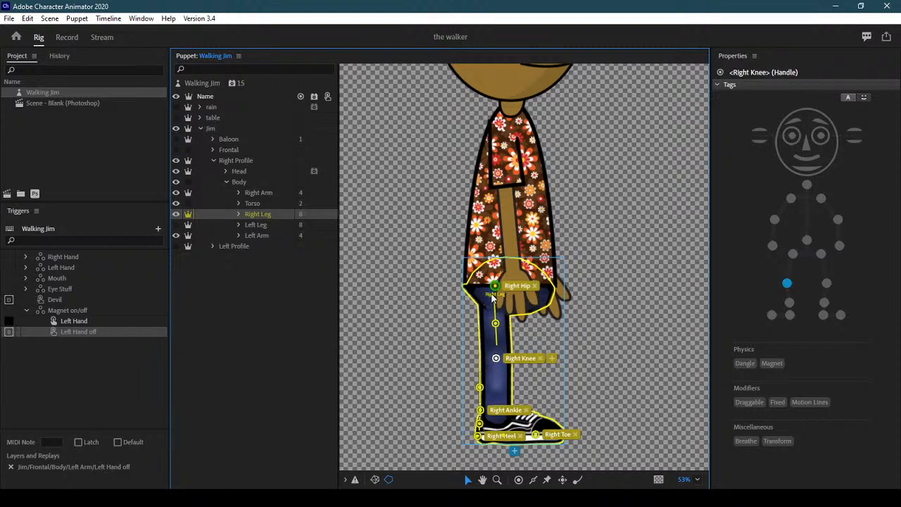
drag(480, 387, 497, 384)
drag(479, 409, 495, 421)
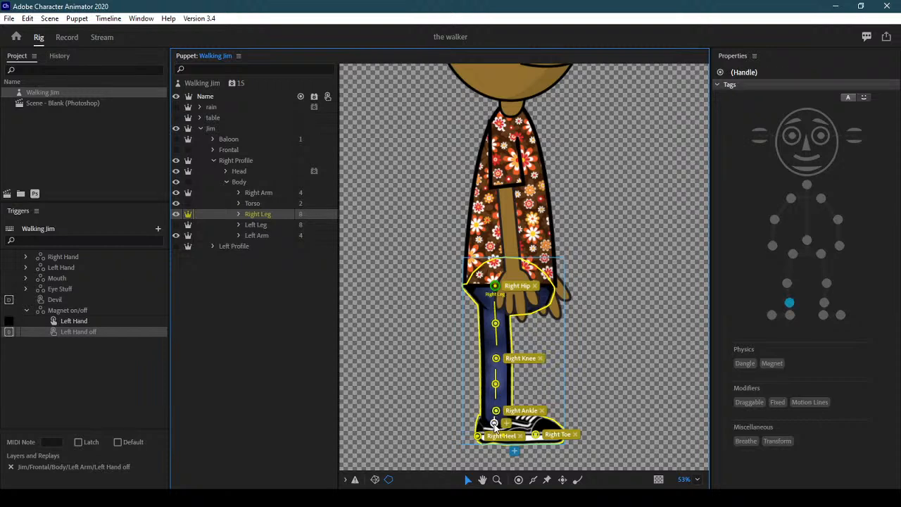
Place the Right Heel handle on the shoe's heel and the Right Toe handle near its tip
drag(481, 438, 484, 436)
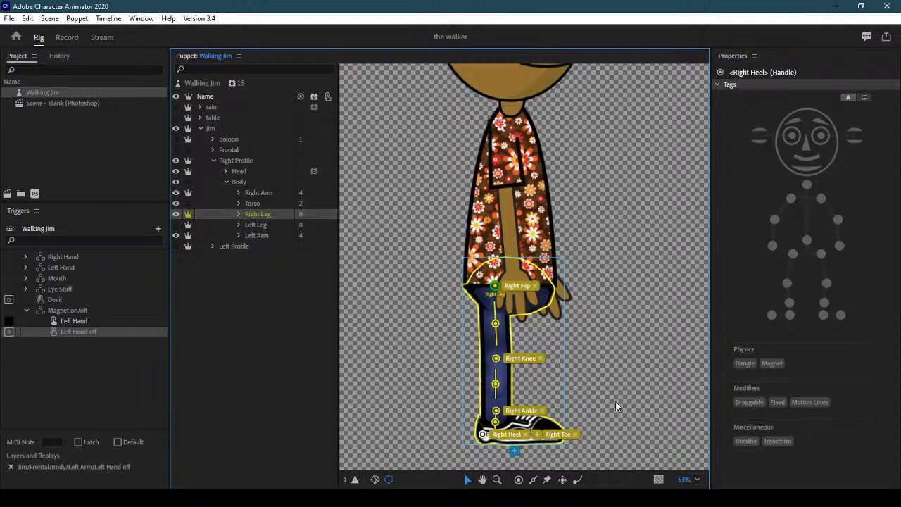
click(501, 435)
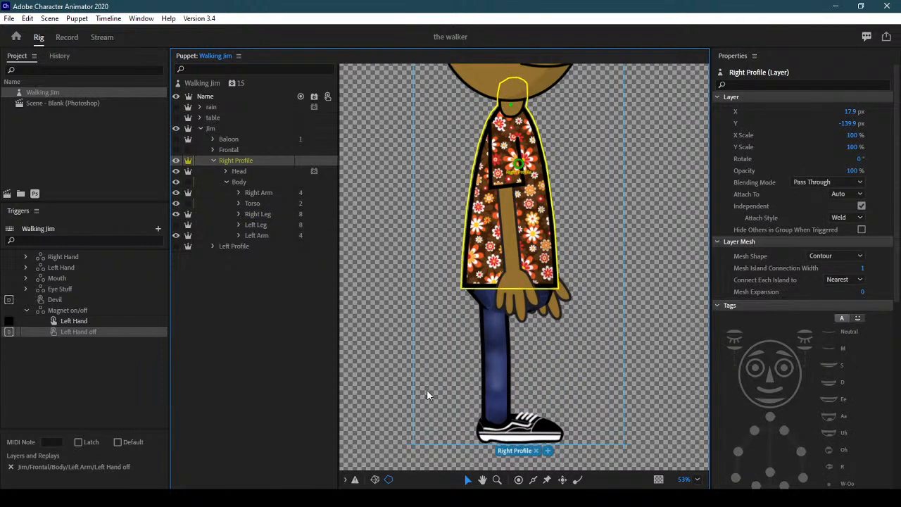
click(266, 214)
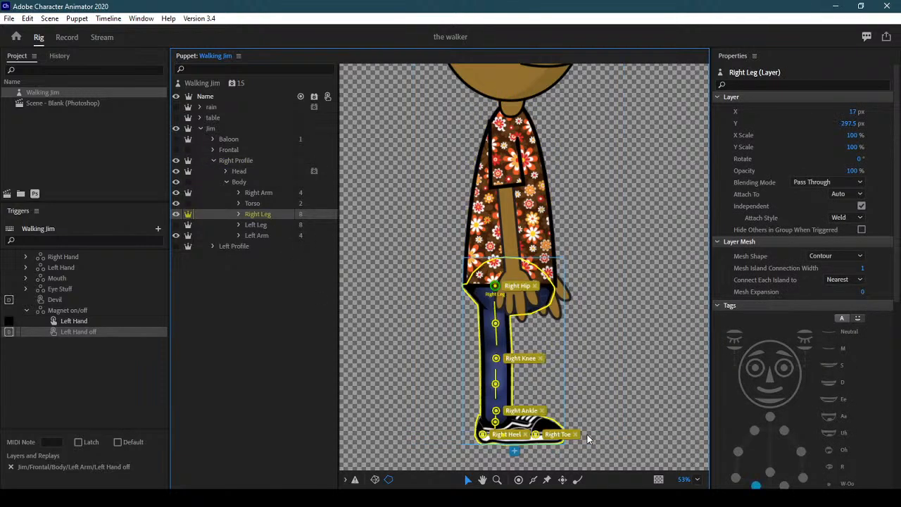
drag(535, 437, 604, 370)
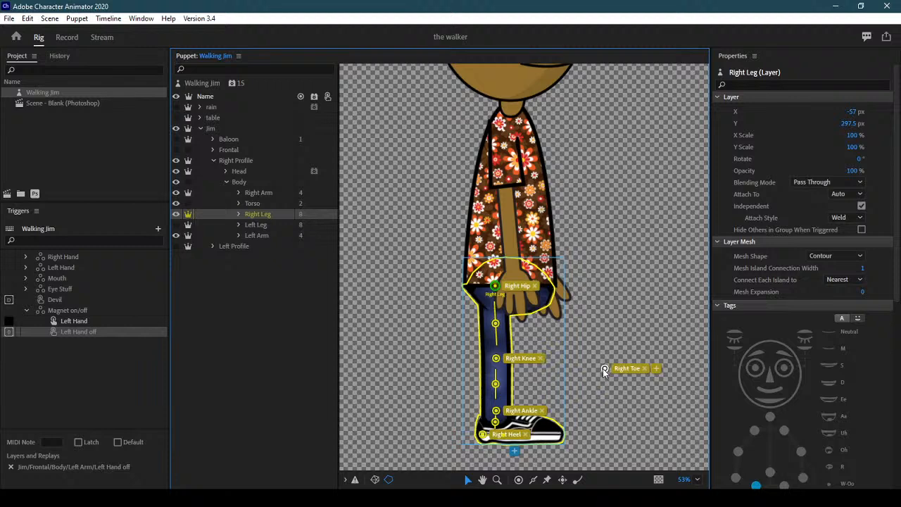
drag(483, 434, 436, 438)
drag(502, 436, 623, 422)
drag(438, 440, 487, 436)
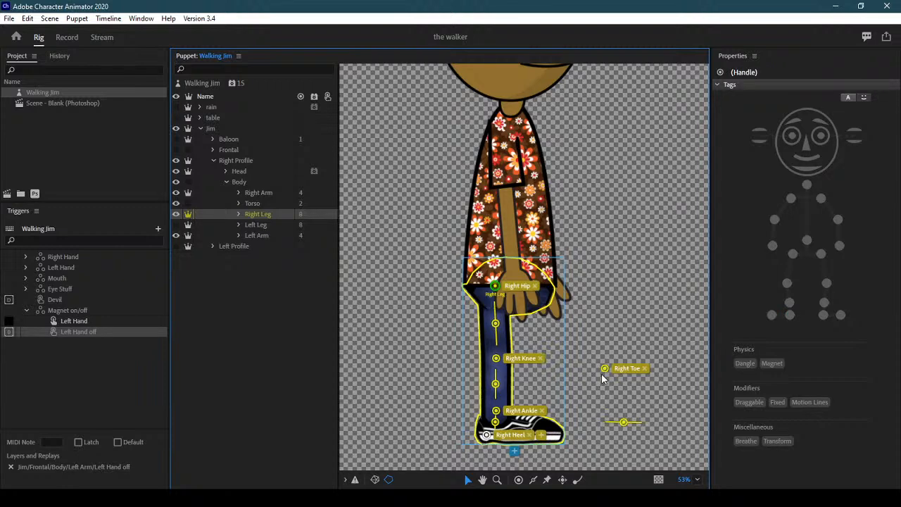
drag(604, 369, 552, 433)
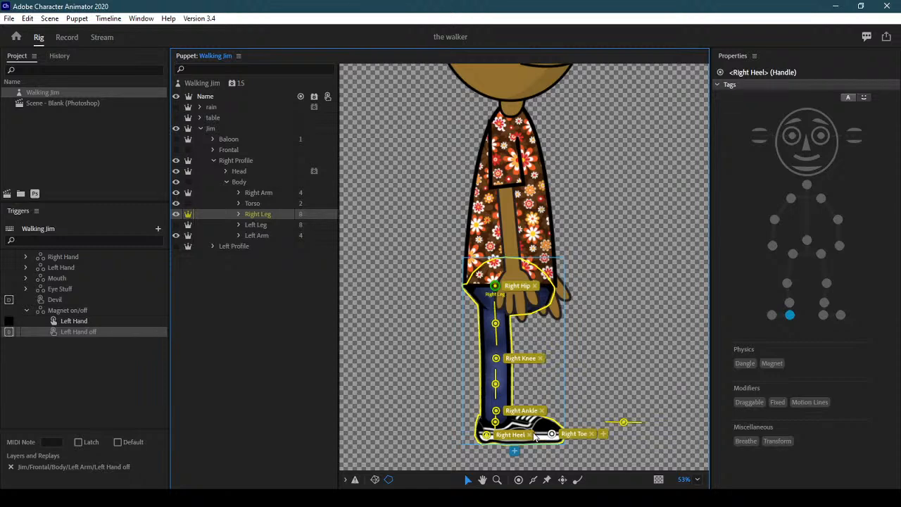
click(512, 435)
drag(512, 435, 524, 436)
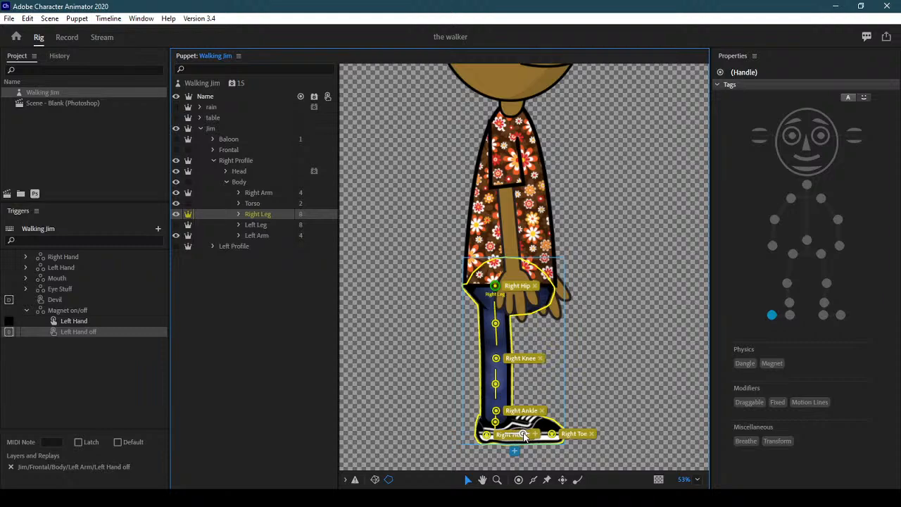
click(533, 479)
scroll(527, 285, up, 5)
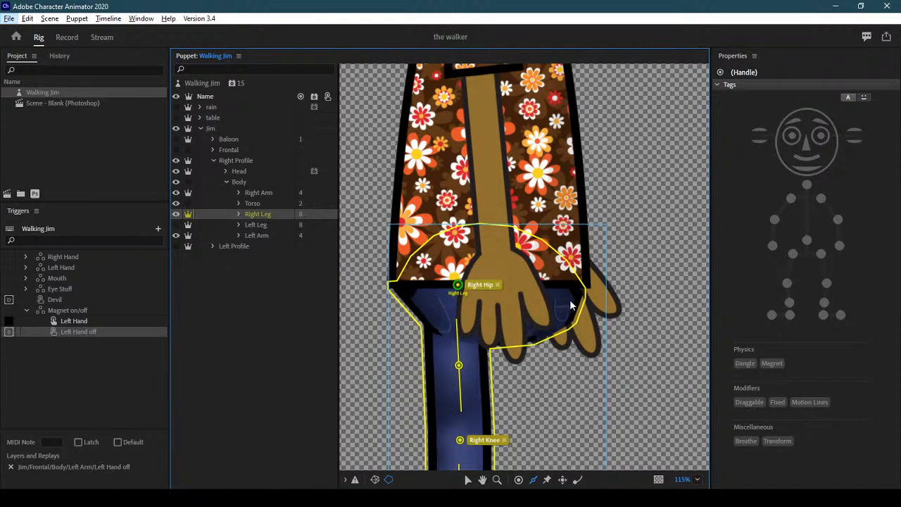
Draw two sticks over the upper Right Leg beneath the hand
mouse_move(557, 291)
mouse_down()
mouse_move(555, 326)
mouse_move(529, 335)
mouse_up()
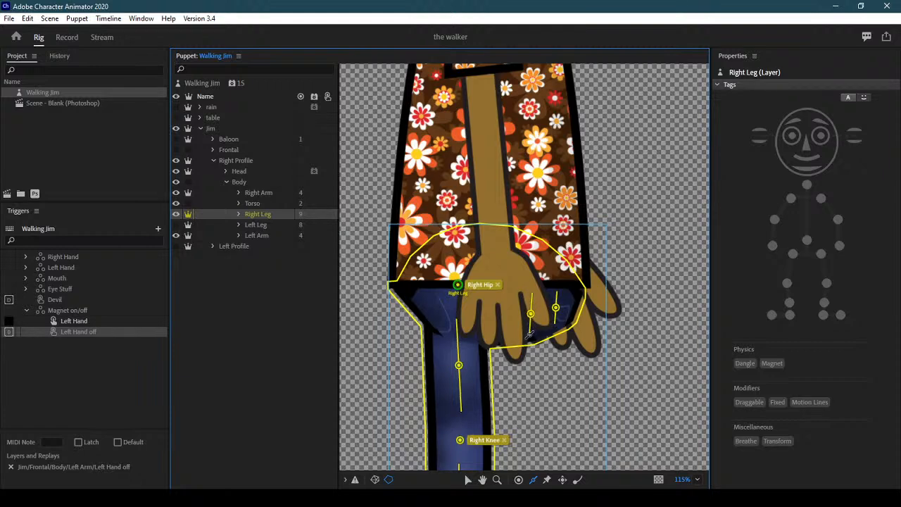
click(530, 314)
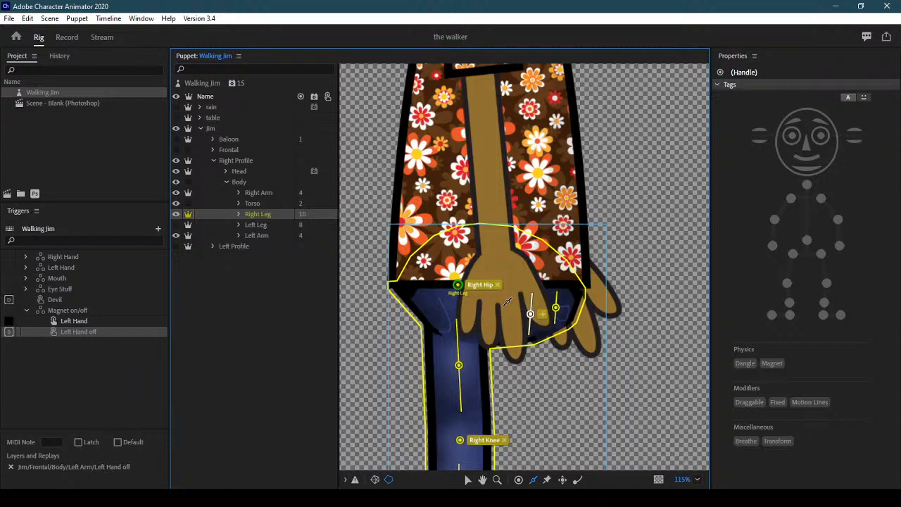
drag(504, 297, 502, 337)
Move to the Record workspace to test the puppet in the blank scene
click(260, 202)
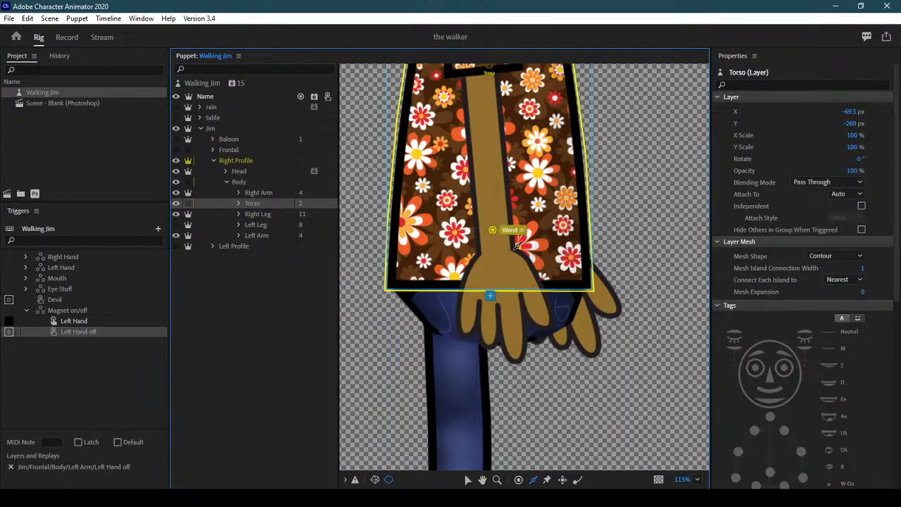
drag(612, 209, 626, 361)
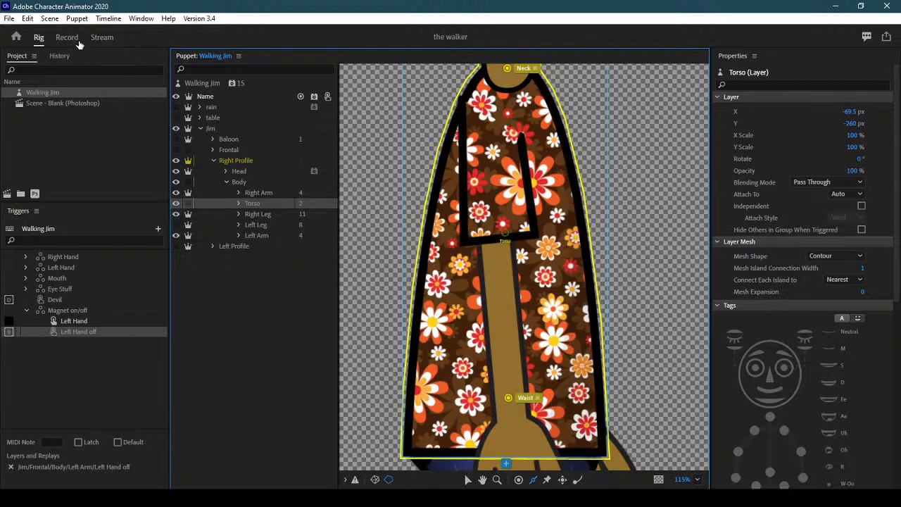
drag(643, 382, 606, 201)
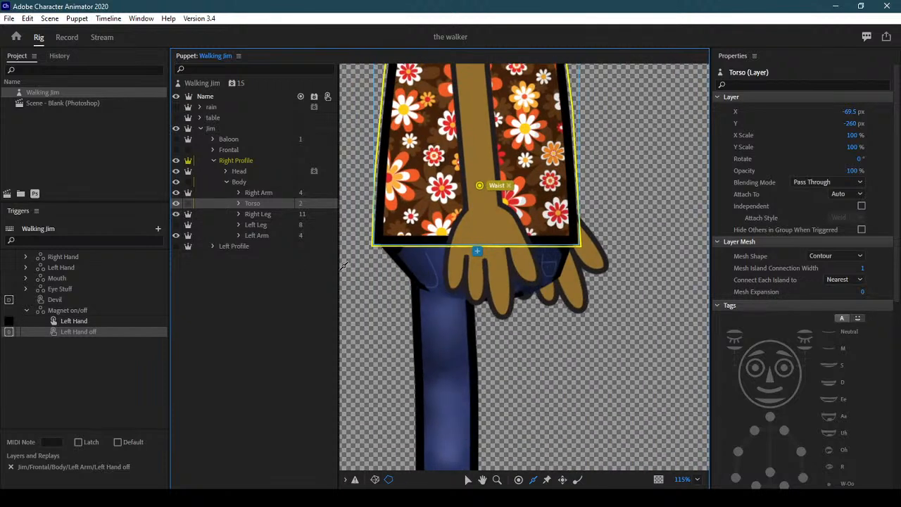
click(70, 39)
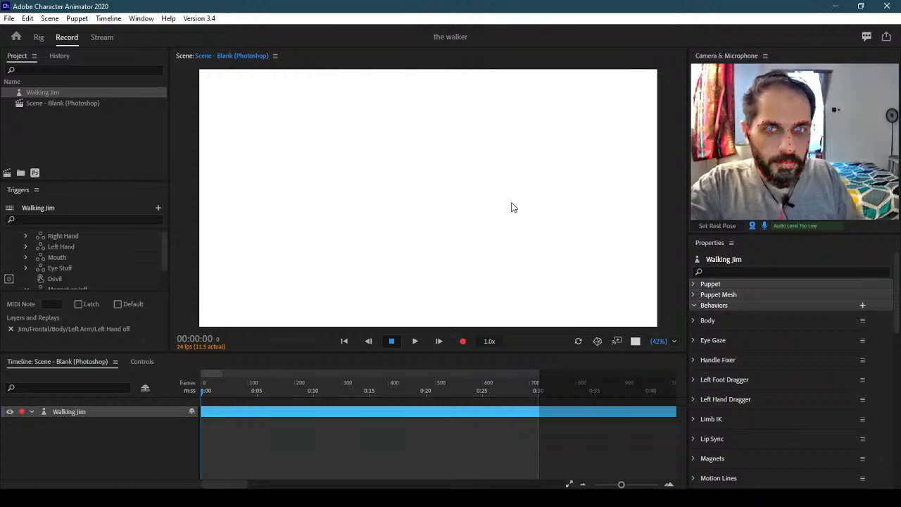
Back in Rig, collapse and hide the Right Profile and show the Frontal artwork
click(39, 37)
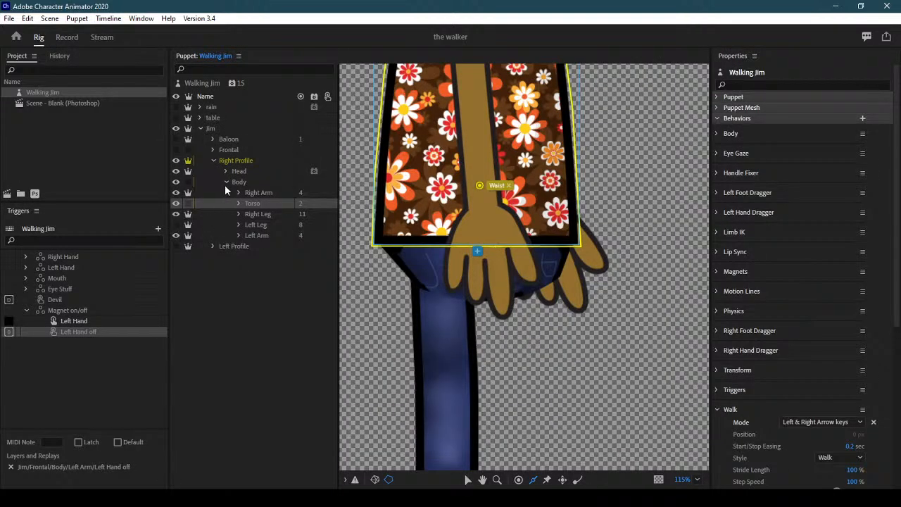
click(226, 182)
click(210, 161)
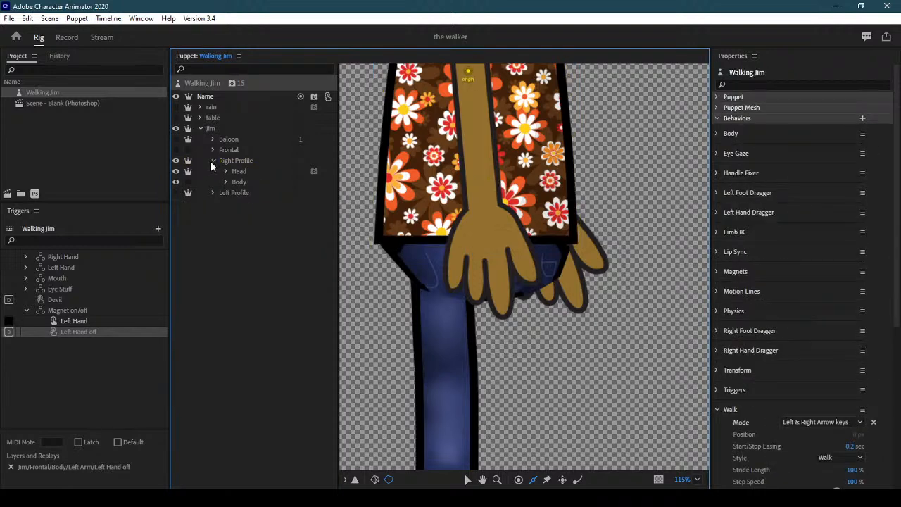
click(213, 161)
click(176, 160)
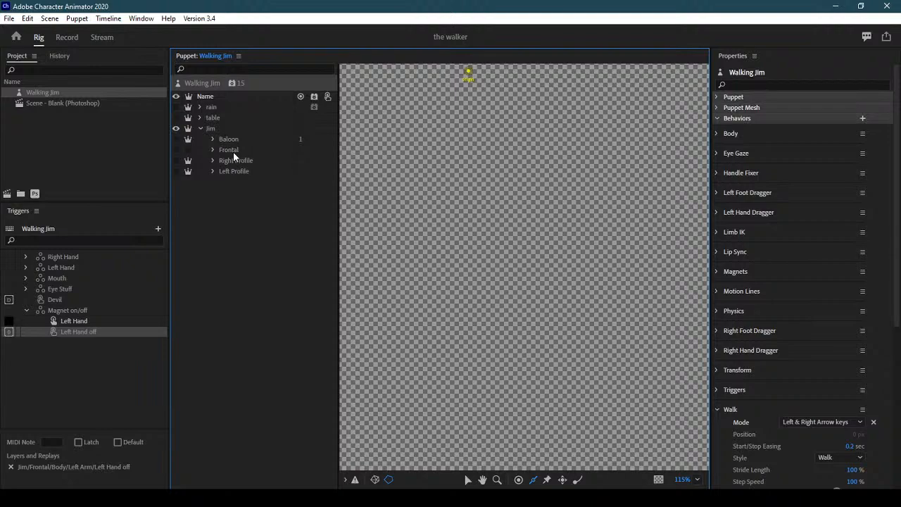
click(176, 150)
Expand Frontal > Body and inspect the Left Leg and Right Leg handles
click(233, 150)
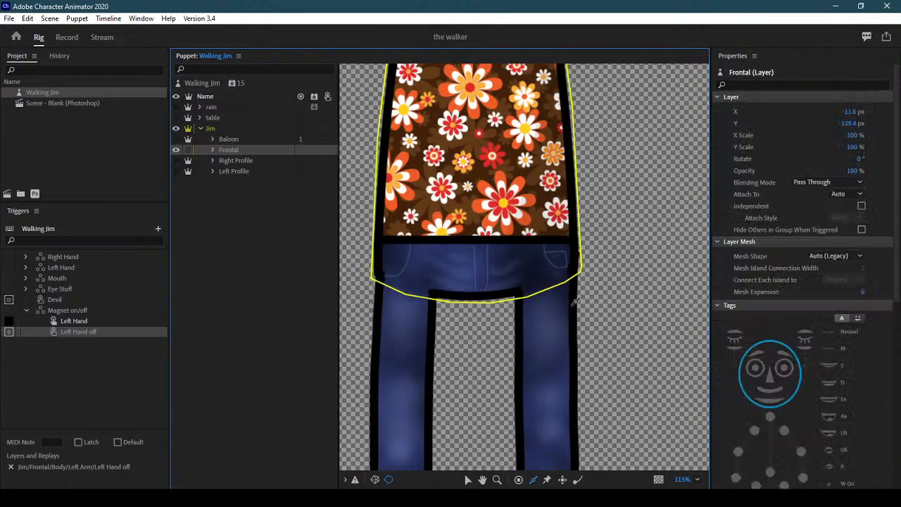
scroll(577, 303, down, 4)
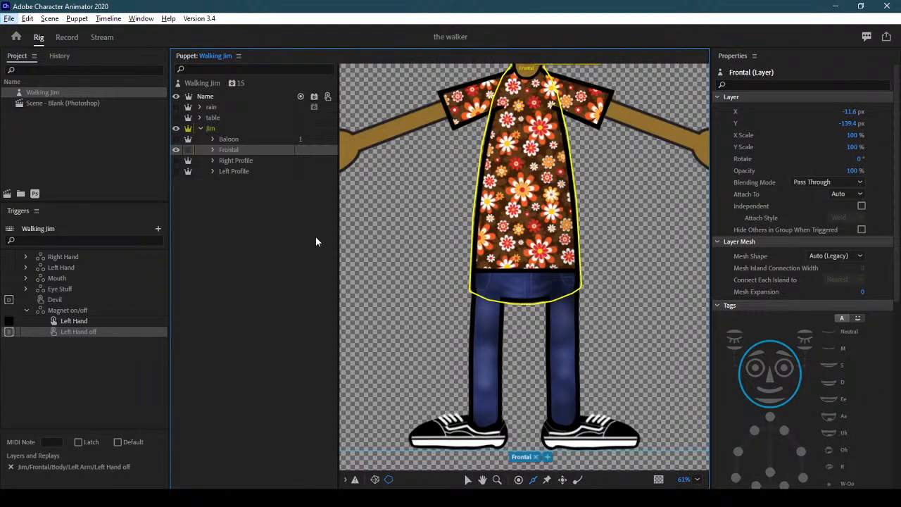
click(213, 150)
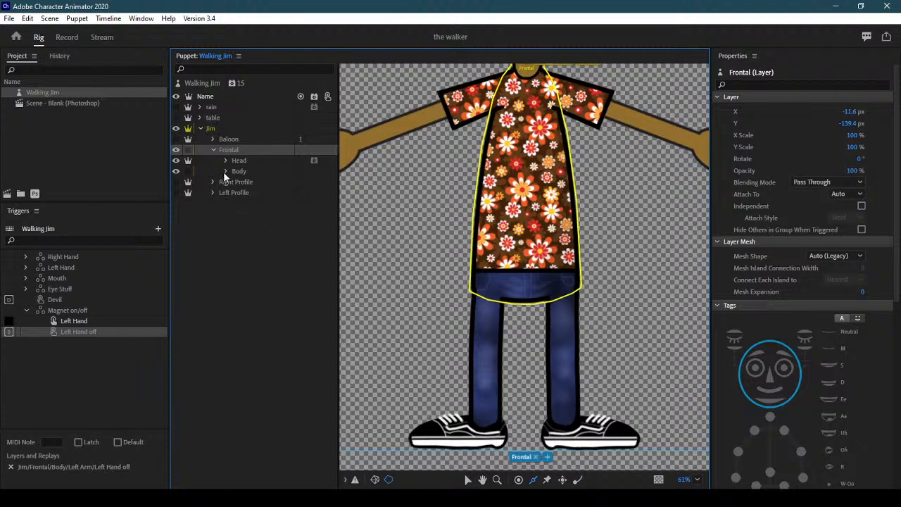
click(224, 171)
click(262, 224)
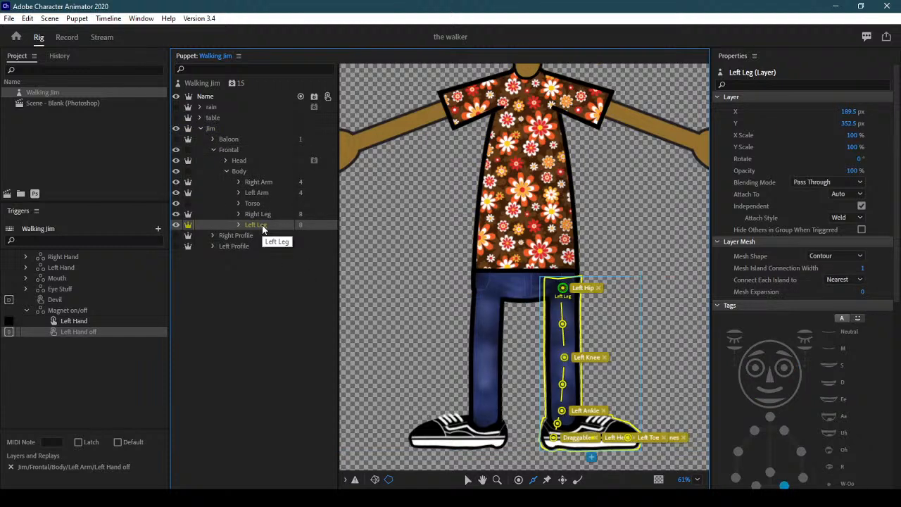
click(264, 215)
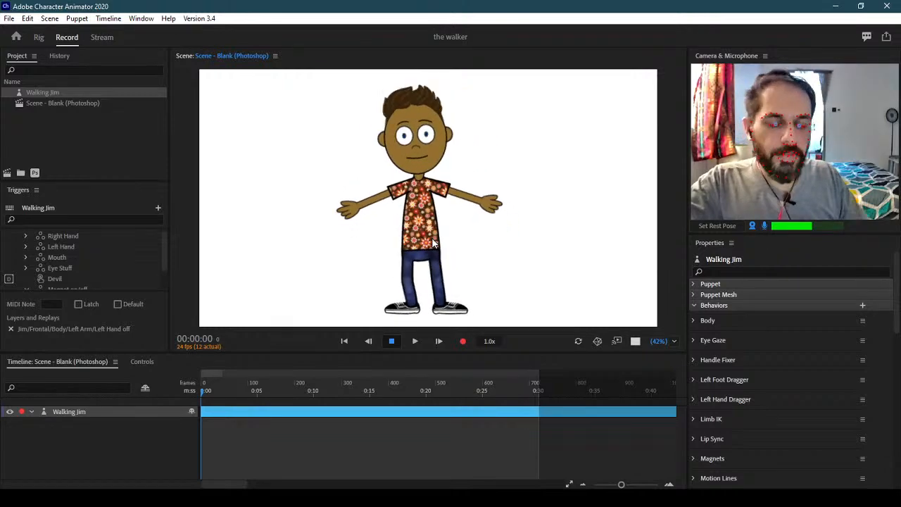
Walk Jim right and left three times with the arrow keys, then return to Rig
key(Right)
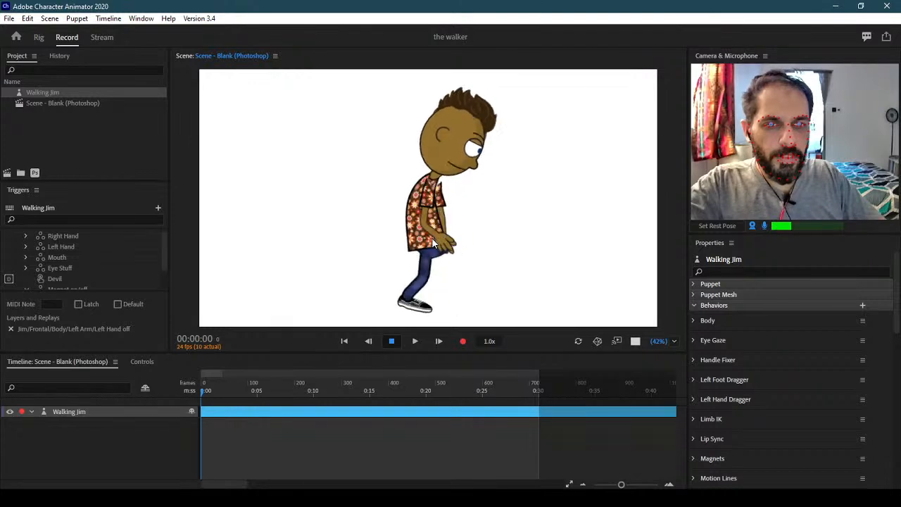
key(Left)
key(Right)
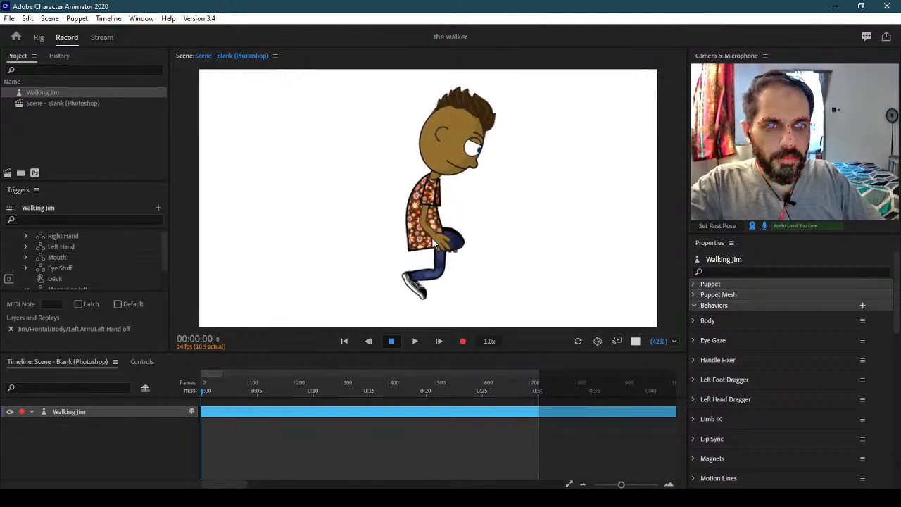
key(Left)
key(Right)
key(Left)
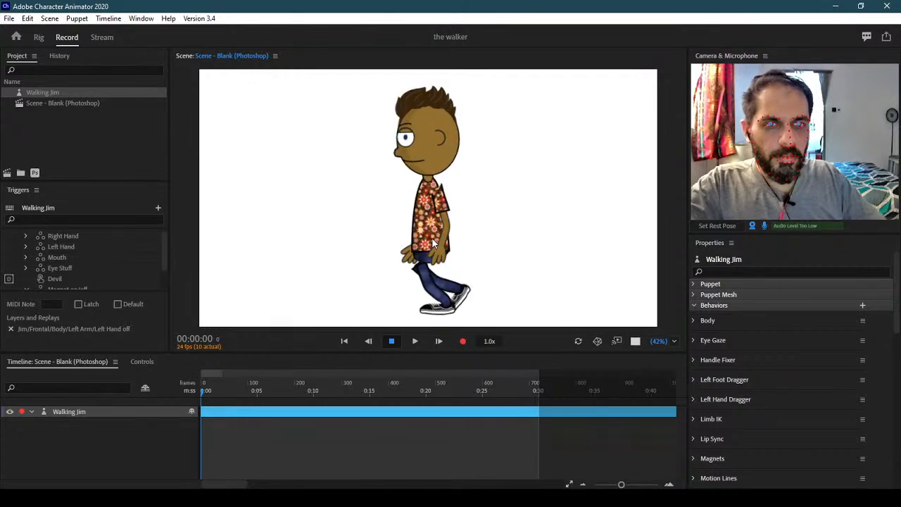
click(40, 36)
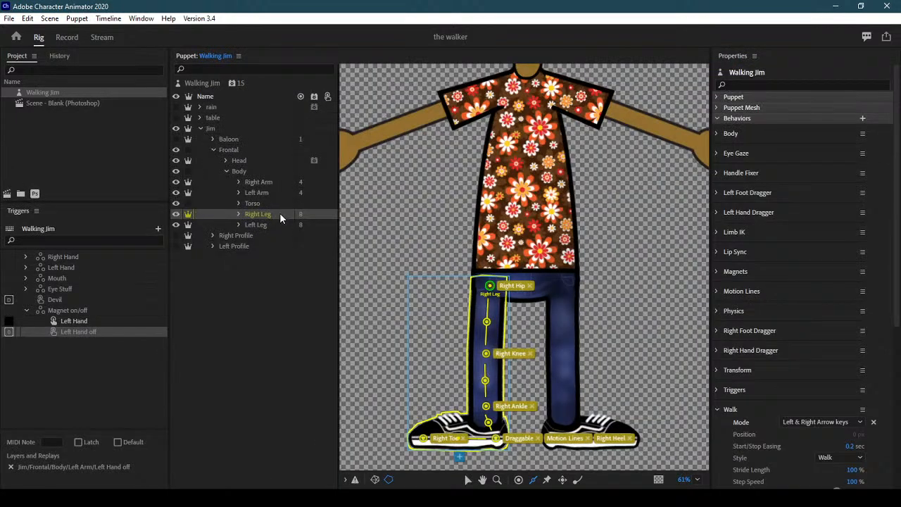
Compare the Left Profile artwork against the Frontal view, then hide both
click(227, 169)
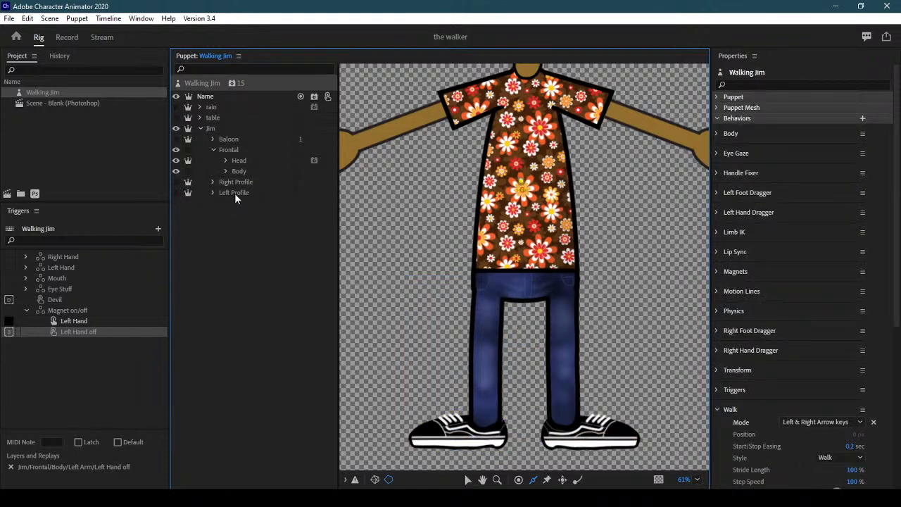
click(234, 194)
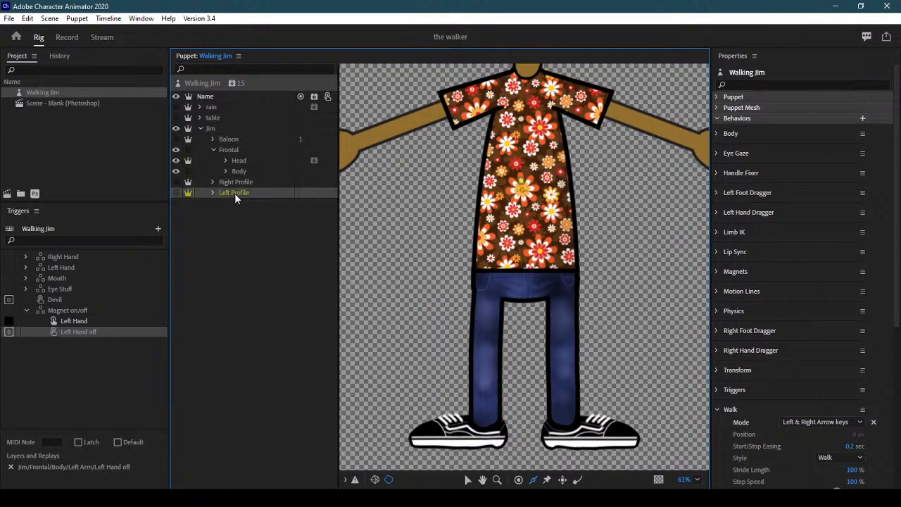
click(176, 193)
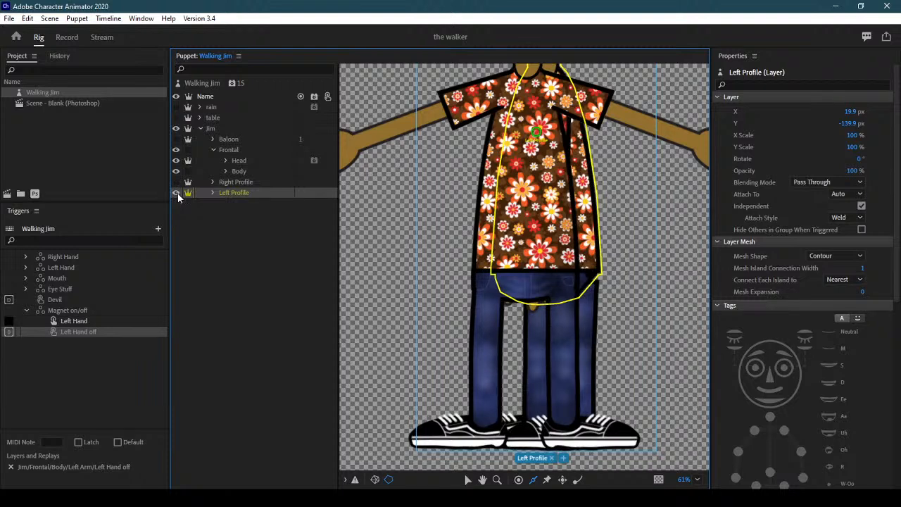
click(176, 172)
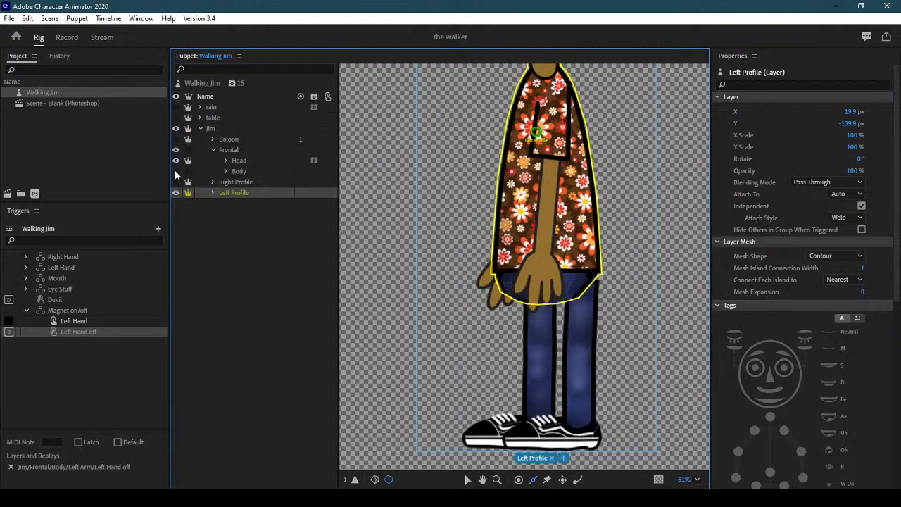
click(175, 173)
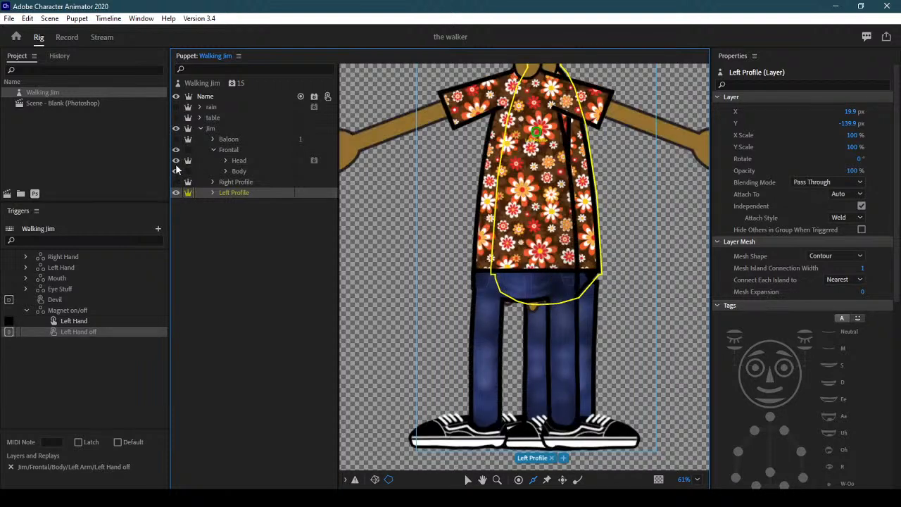
click(176, 150)
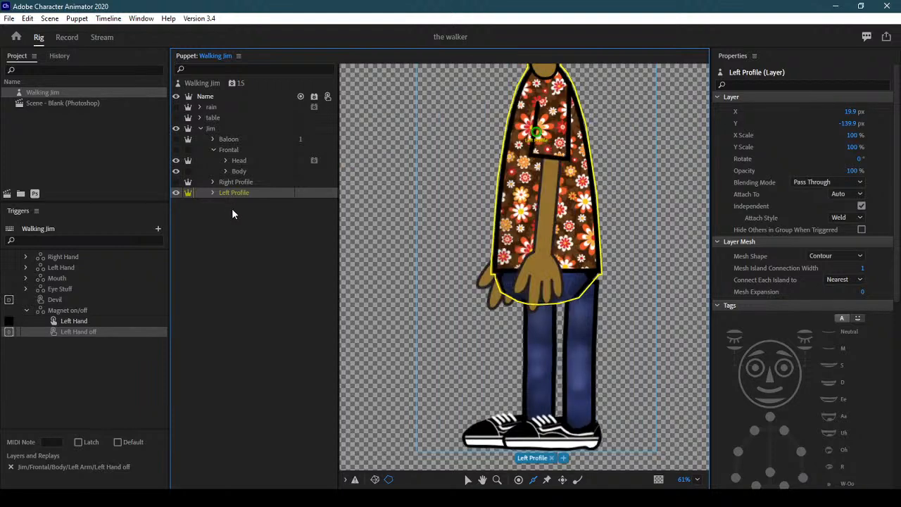
click(176, 186)
Show the Right Profile artwork and expand its Body group
click(176, 182)
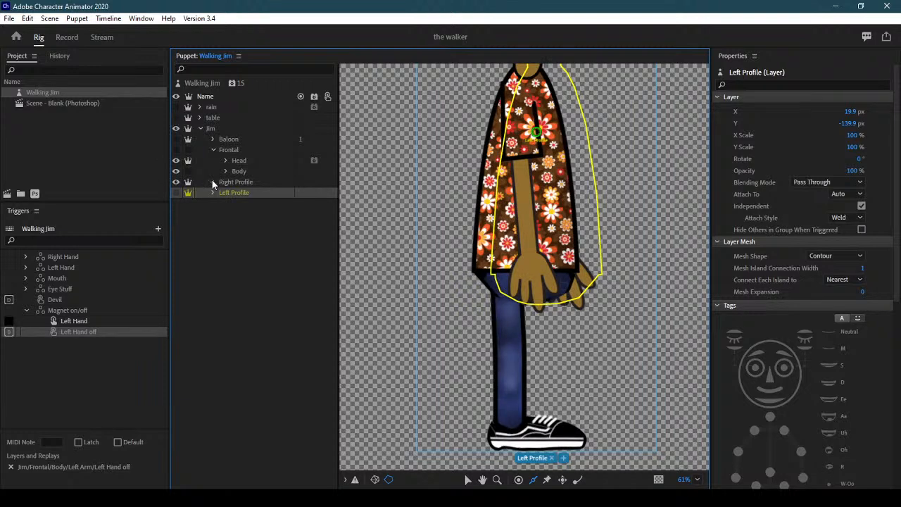
click(211, 181)
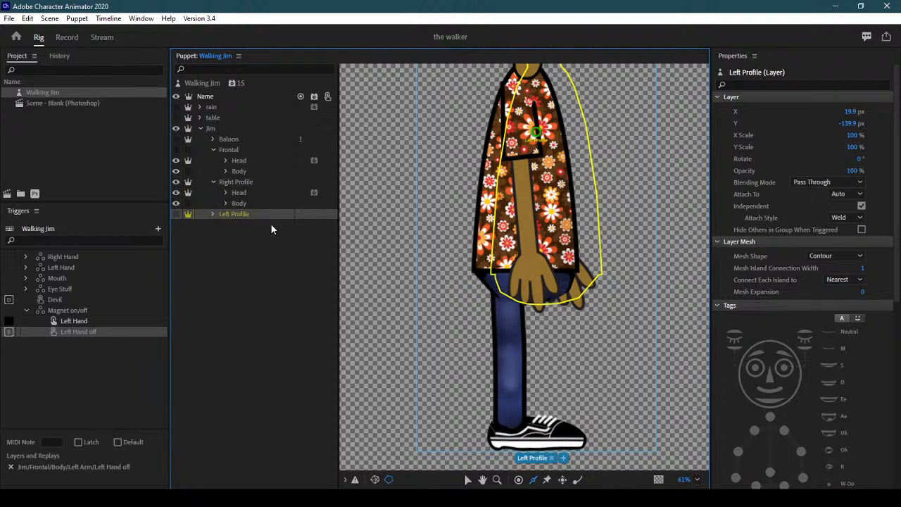
click(226, 204)
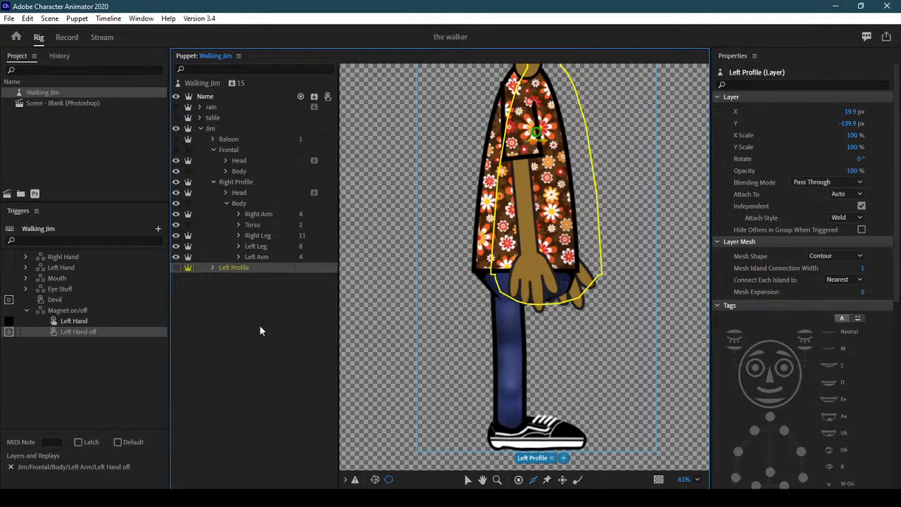
key(ctrl+z)
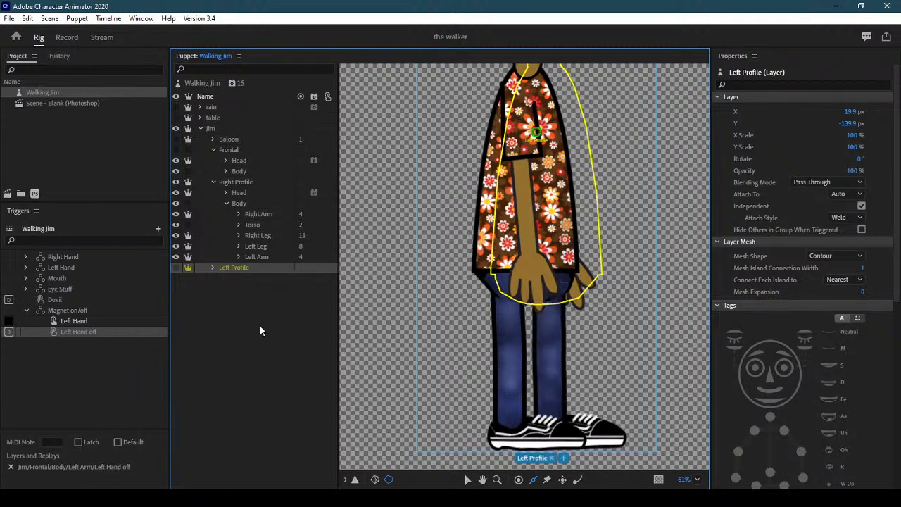
Collapse the groups, leave the Frontal artwork showing, and switch to the scene for testing
click(211, 181)
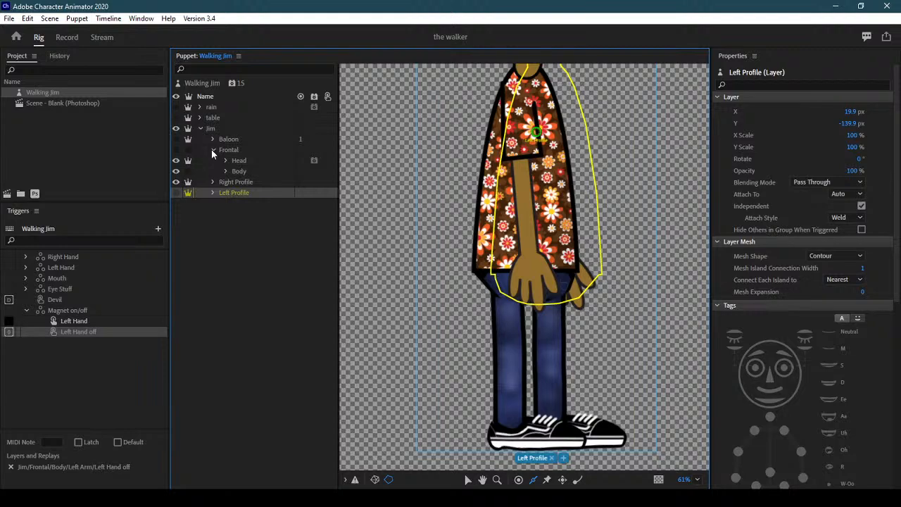
click(213, 150)
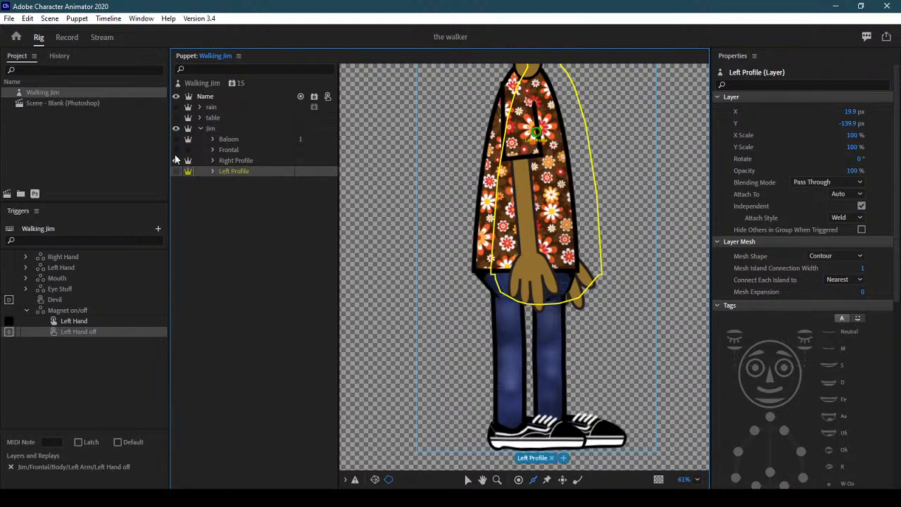
click(176, 149)
click(176, 149)
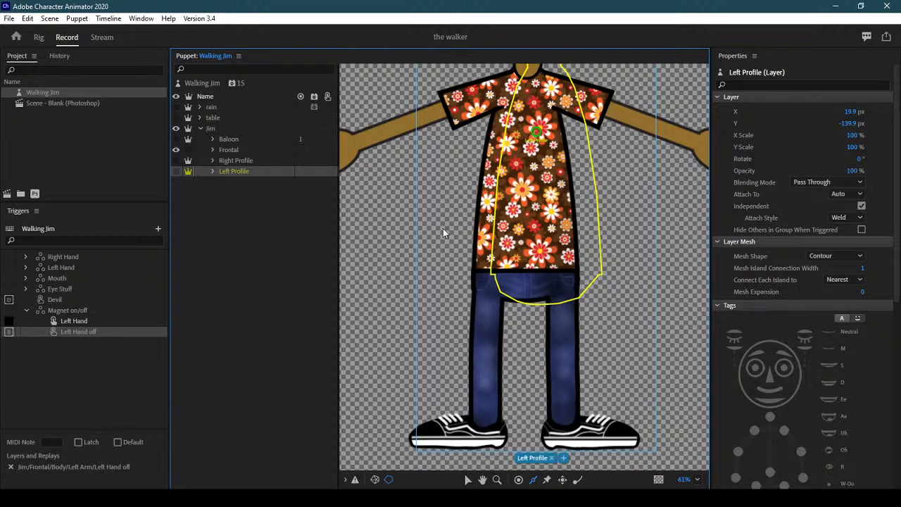
key(Tab)
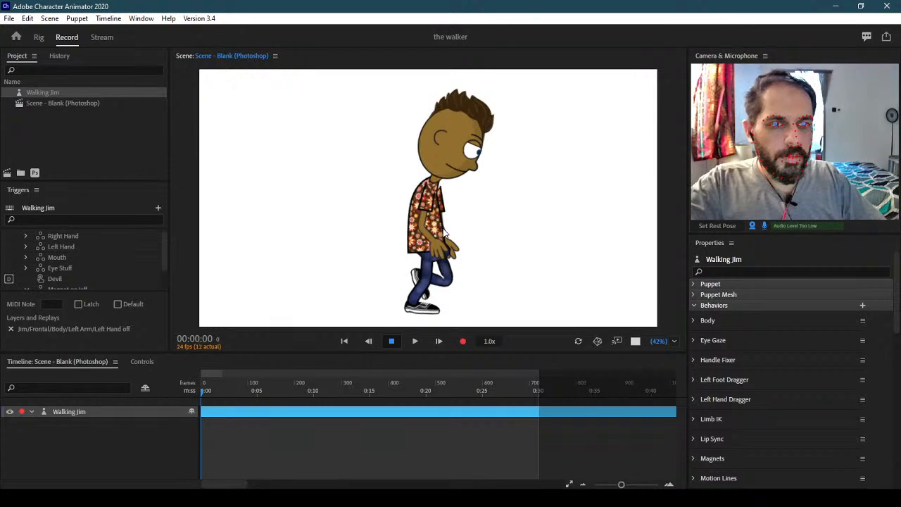
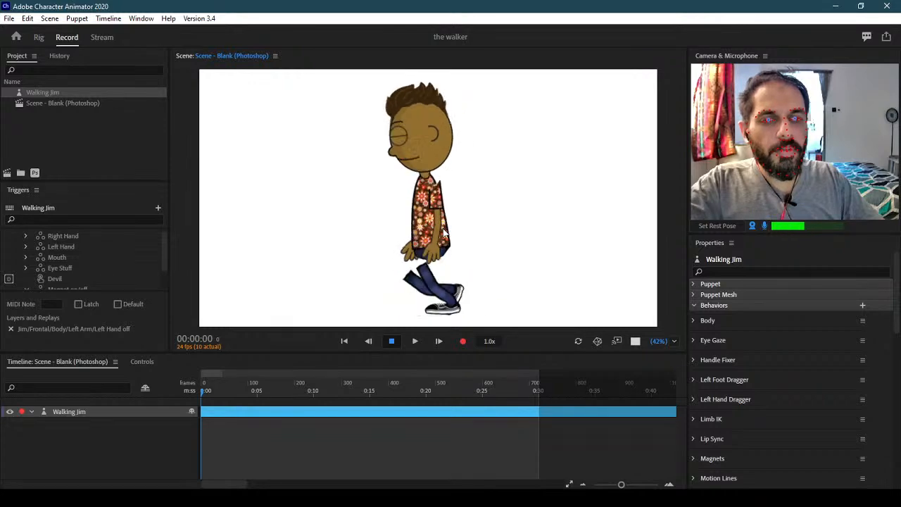
In the Rig view, turn on the Left Profile view and hide the Frontal view
click(44, 39)
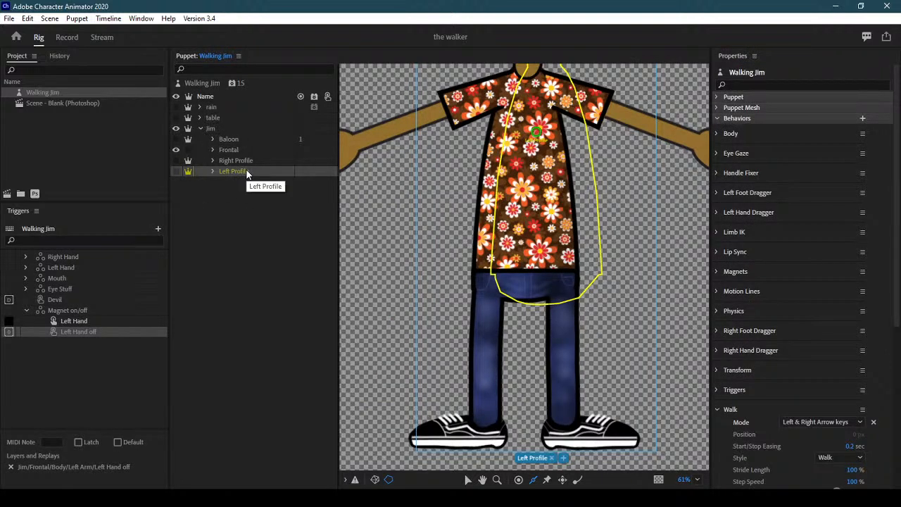
click(177, 171)
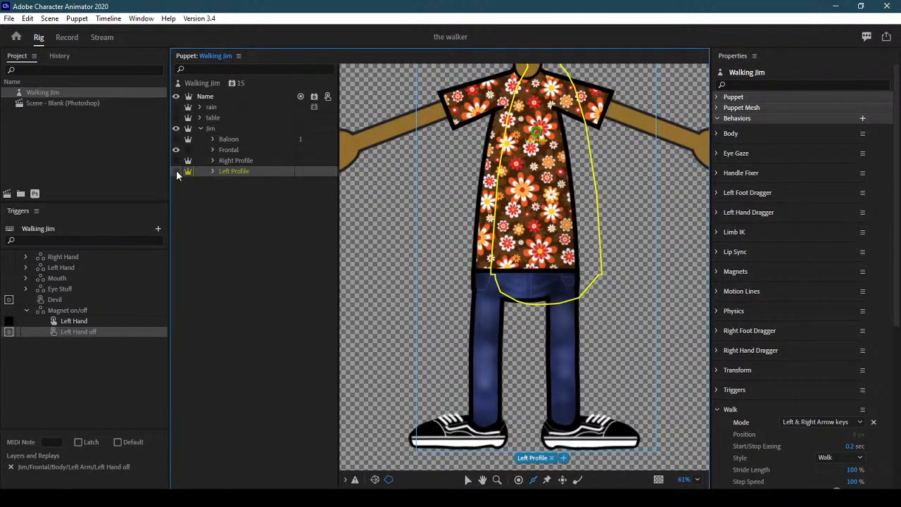
click(176, 171)
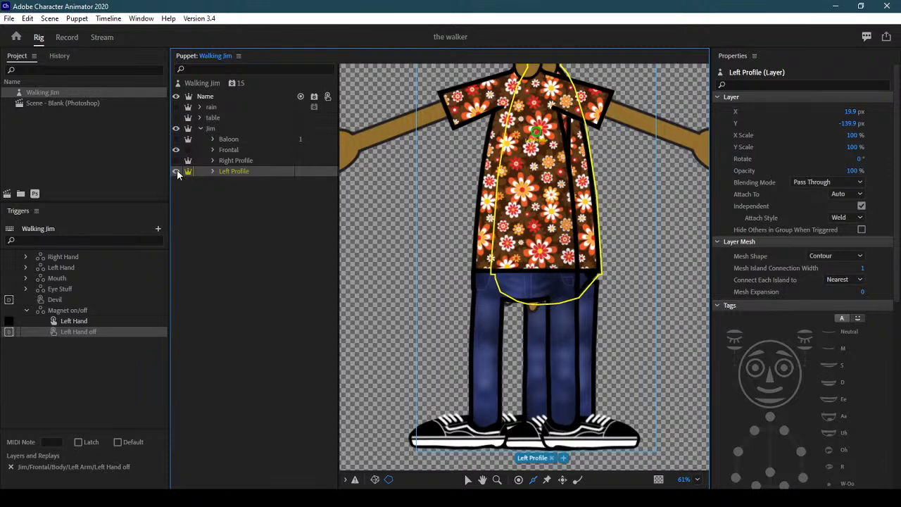
click(175, 150)
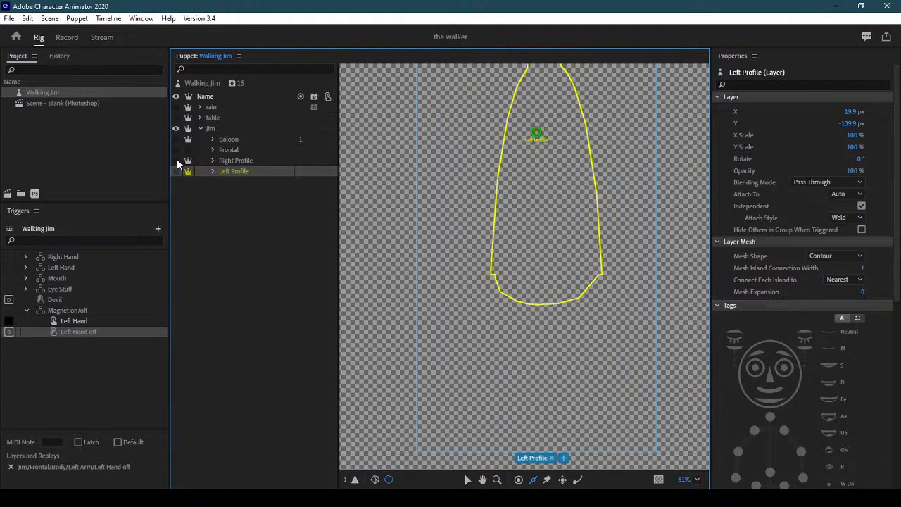
Briefly show Right Profile, keep only Left Profile visible, and expand its Body group to list limbs
click(177, 161)
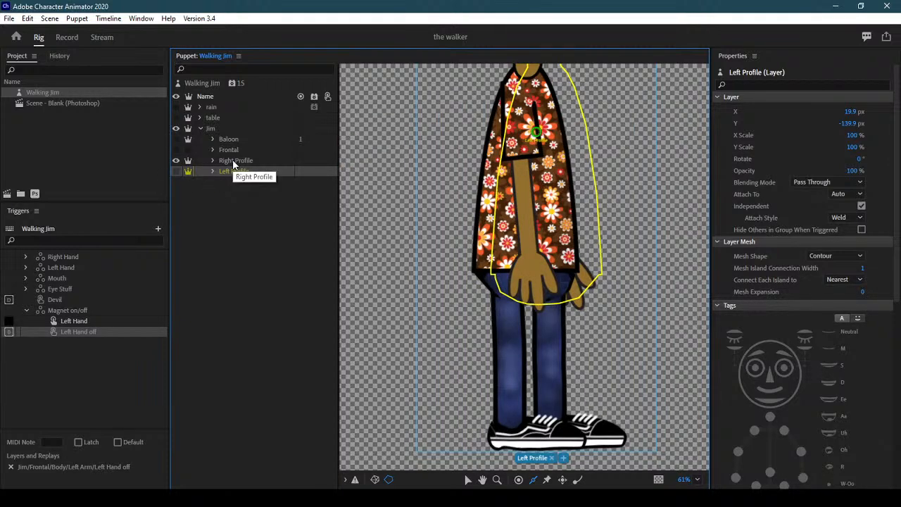
click(176, 160)
click(176, 172)
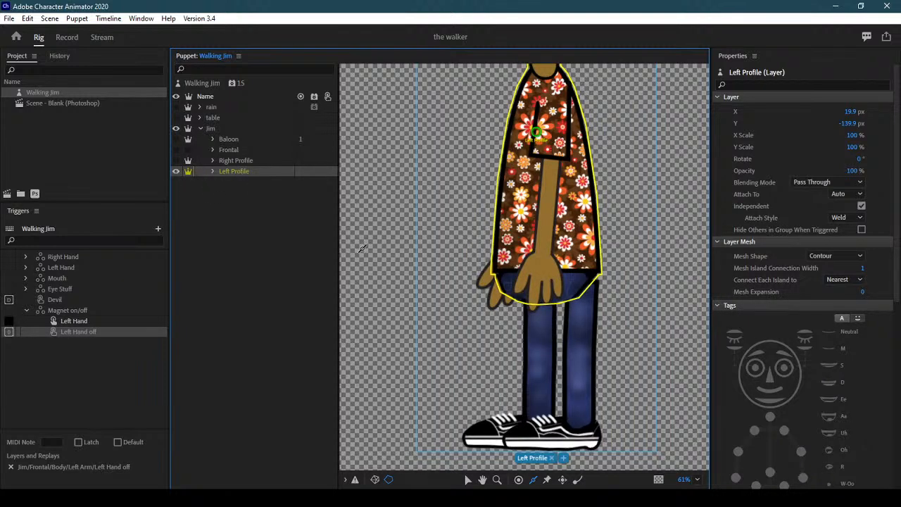
click(213, 171)
click(226, 193)
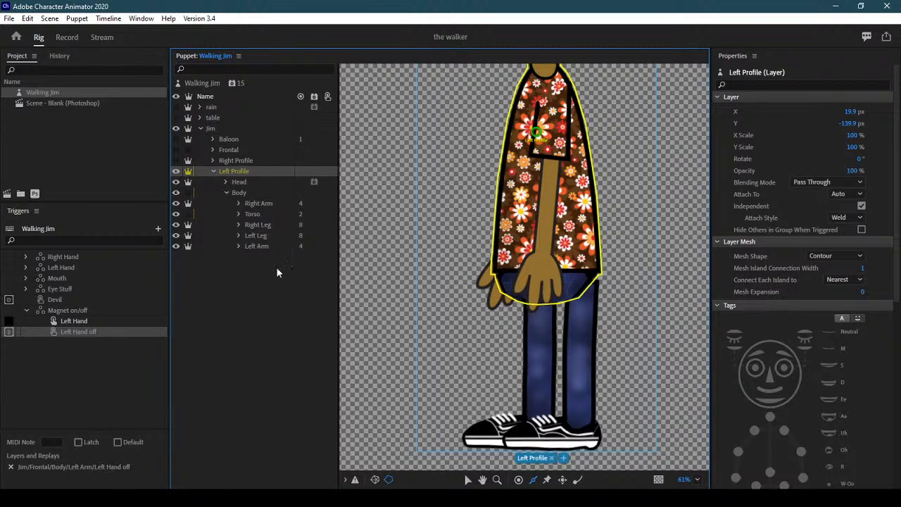
click(264, 203)
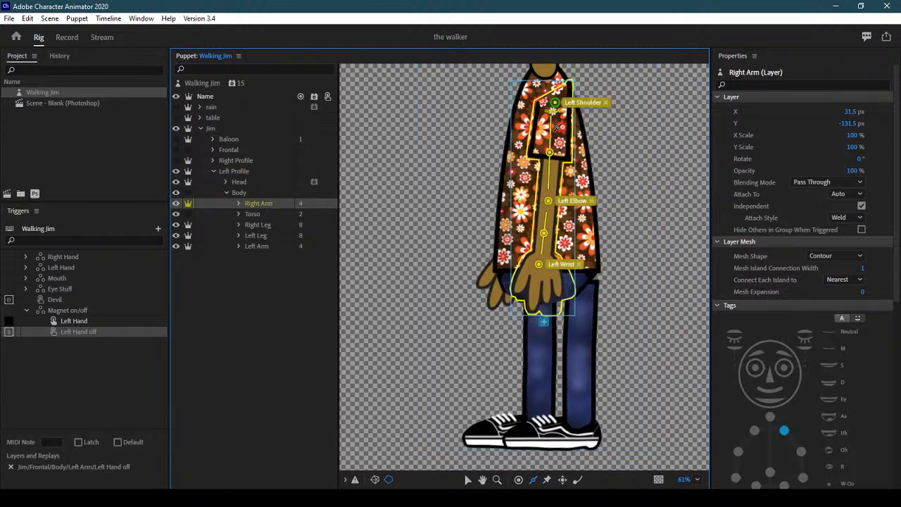
scroll(591, 162, up, 3)
click(468, 479)
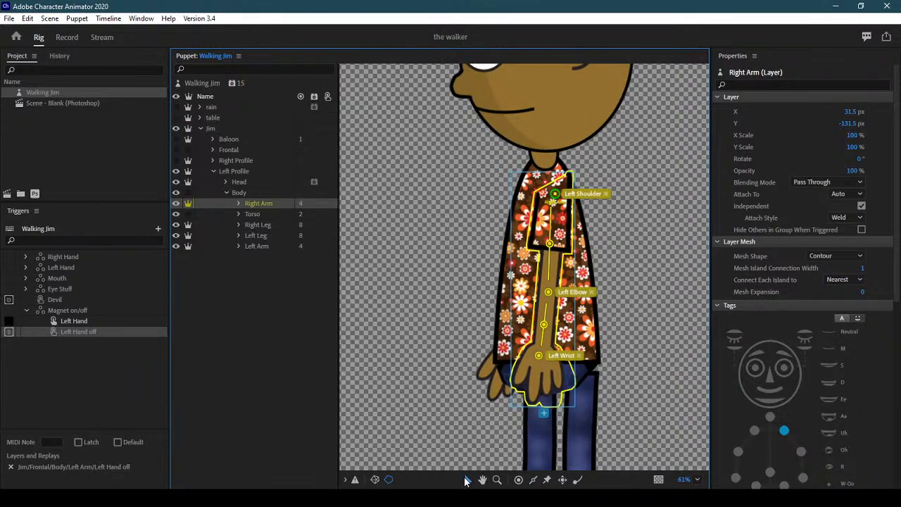
drag(556, 197, 544, 159)
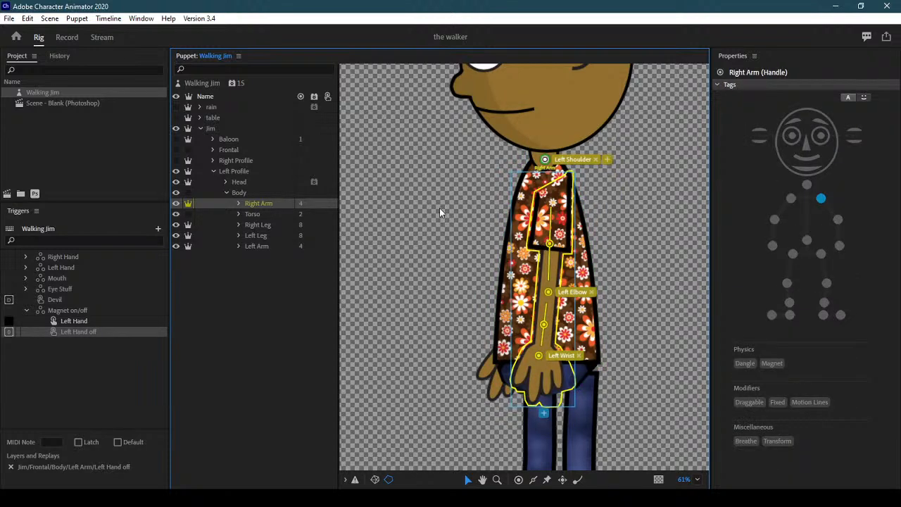
click(269, 223)
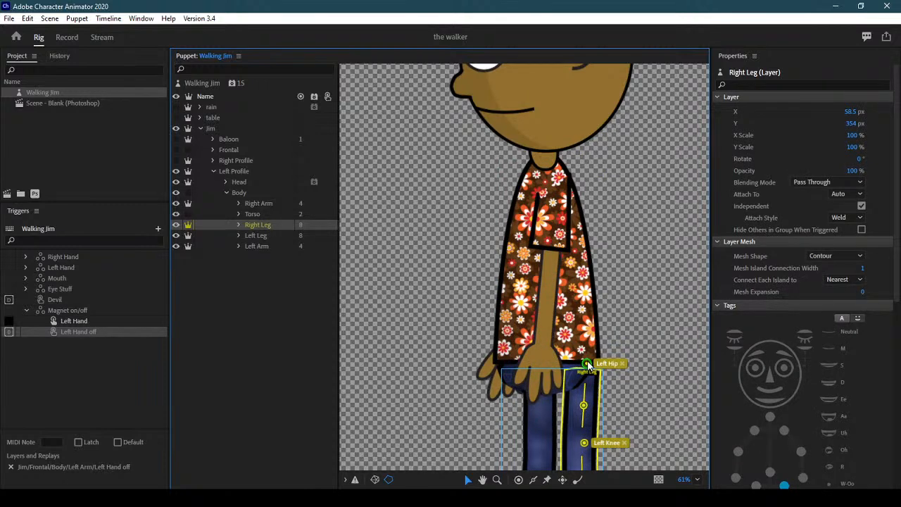
drag(588, 366, 546, 155)
click(264, 236)
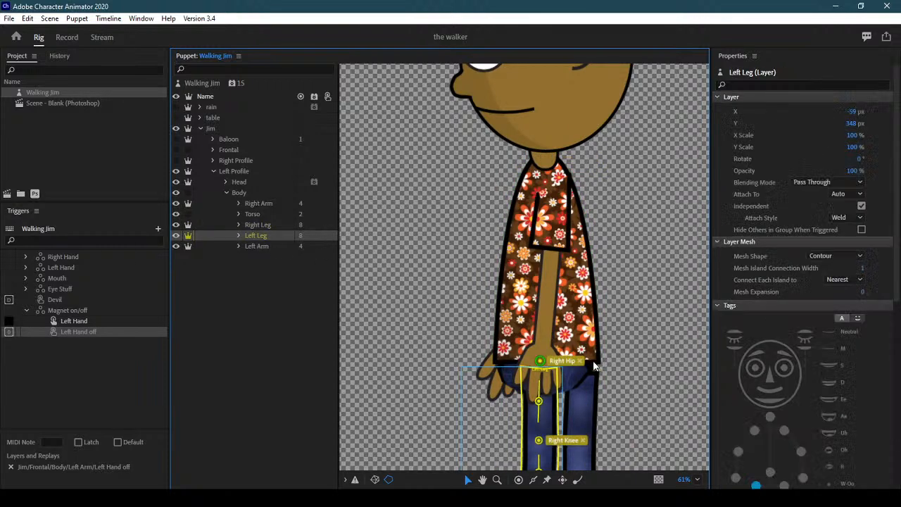
drag(539, 362, 546, 157)
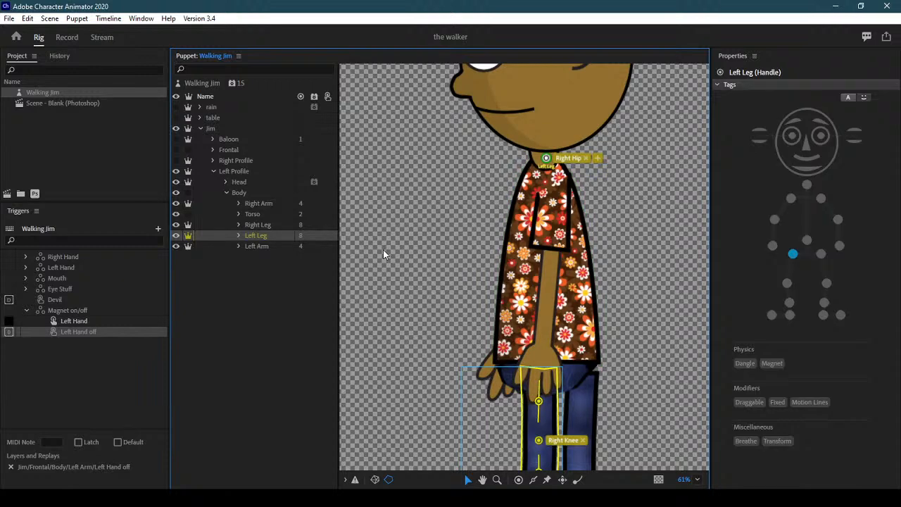
key(ctrl+z)
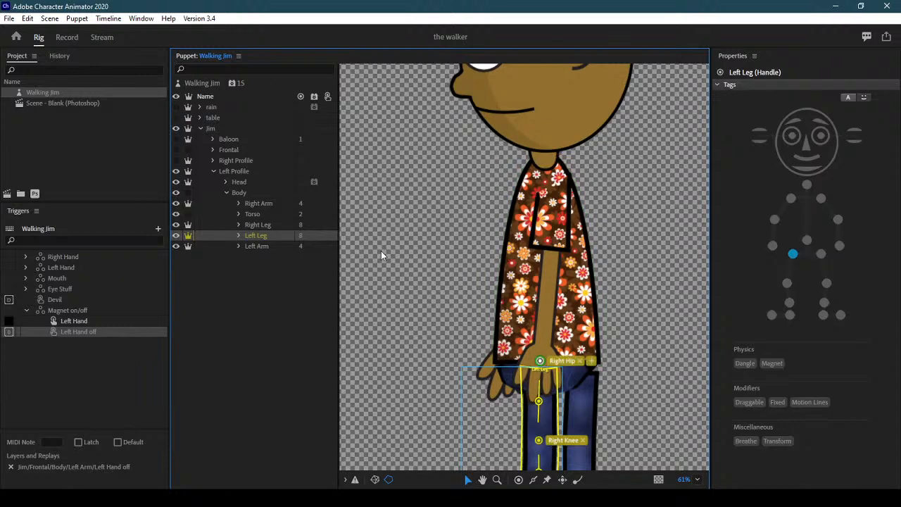
key(Up)
key(ctrl+z)
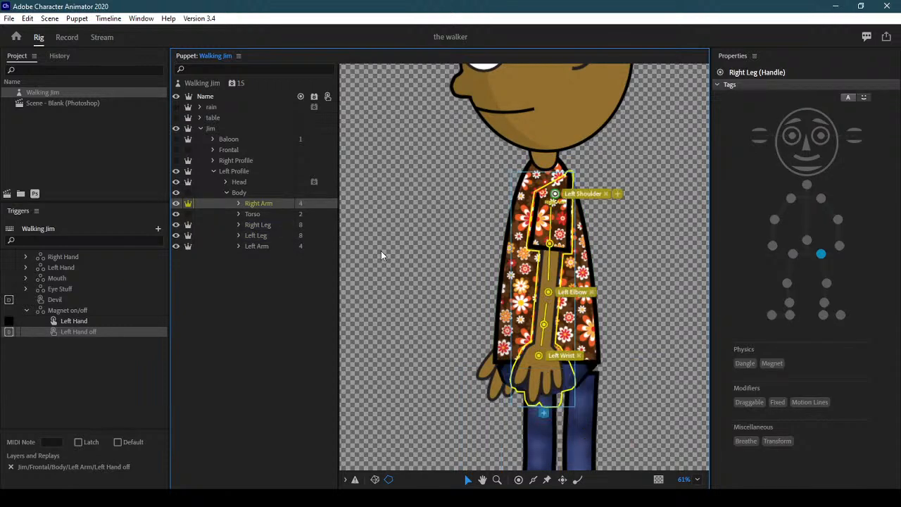
key(ctrl+z)
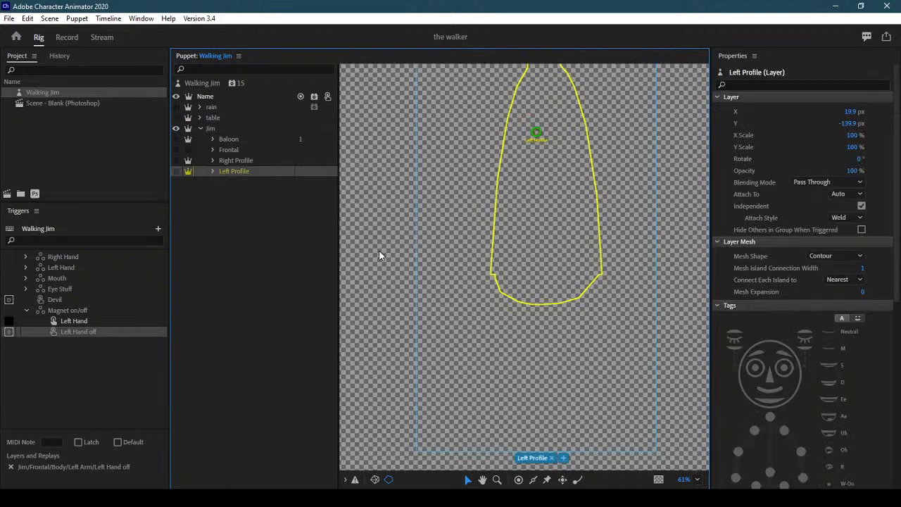
Show Left Profile again, expand it and its Body group, and select the Right Arm layer
click(179, 171)
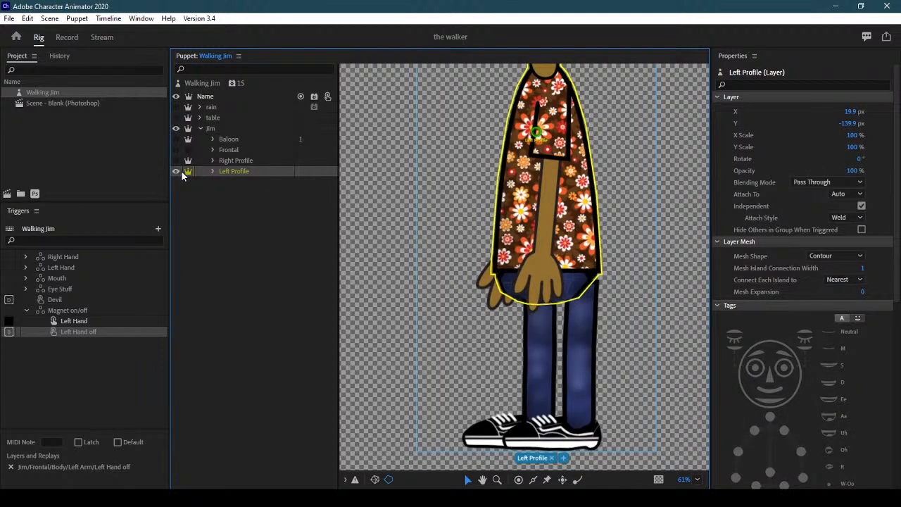
scroll(664, 155, up, 3)
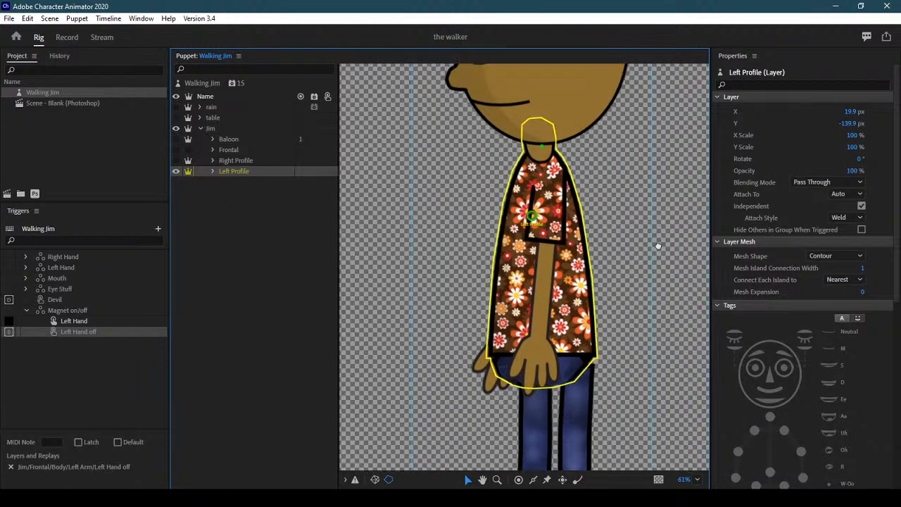
click(212, 171)
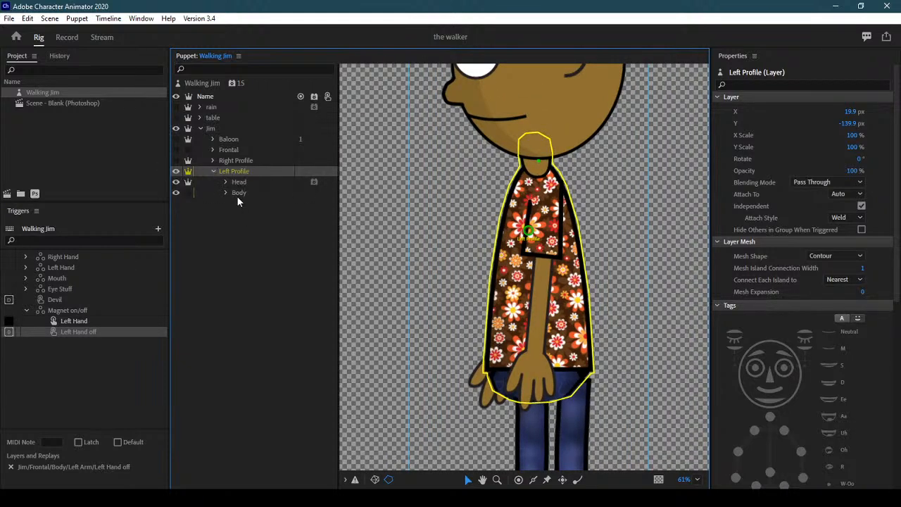
click(240, 193)
click(224, 192)
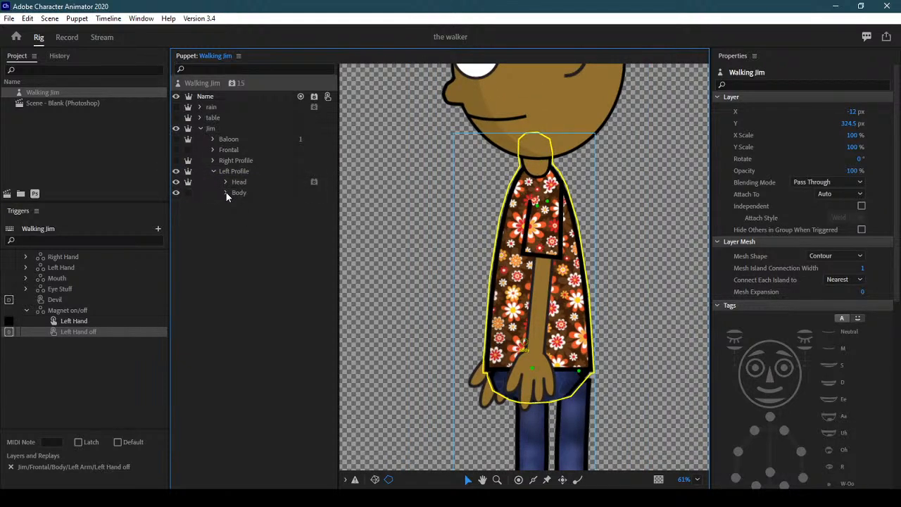
click(225, 193)
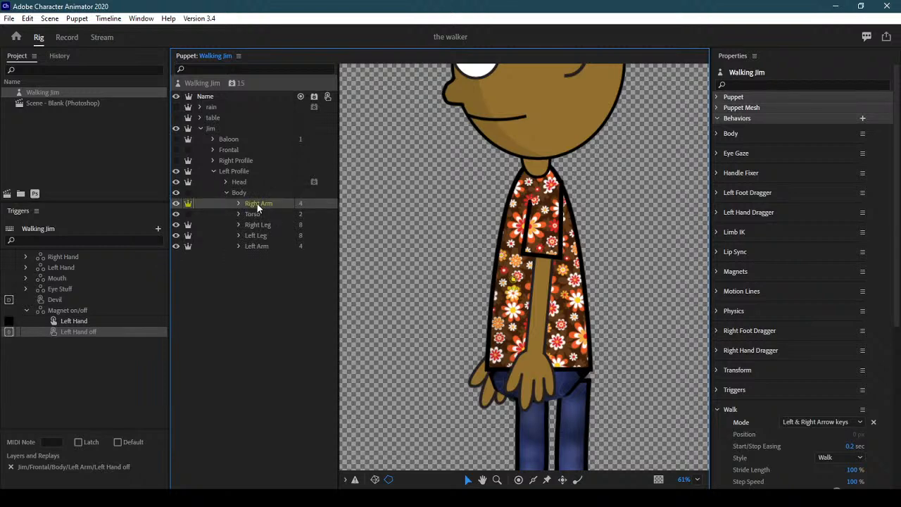
click(257, 204)
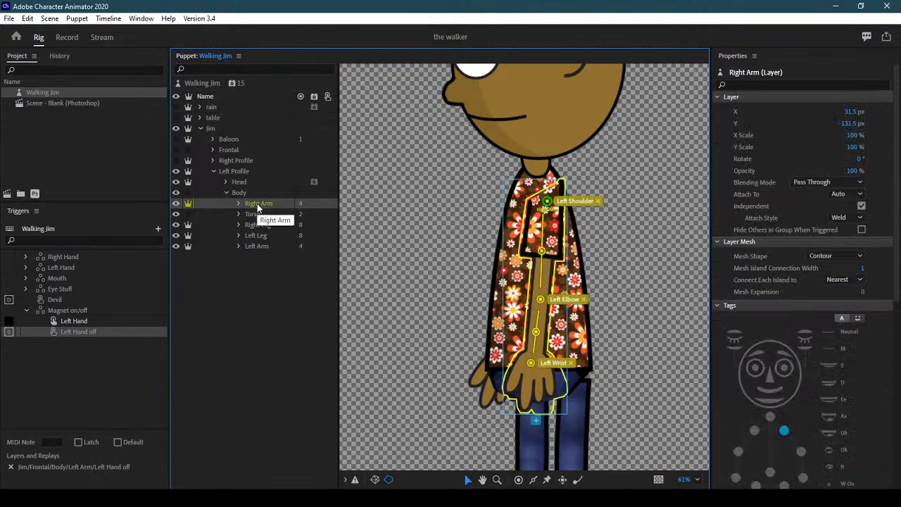
Remove the Left Shoulder tag from the Right Arm's existing shoulder handle
click(547, 203)
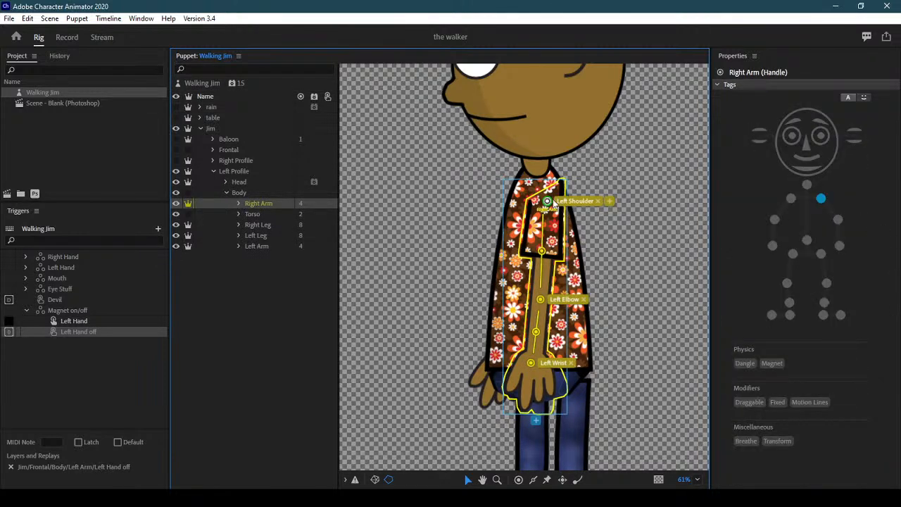
click(821, 200)
click(822, 201)
Add a new handle near the top of the right arm and tag it Left Shoulder
click(548, 204)
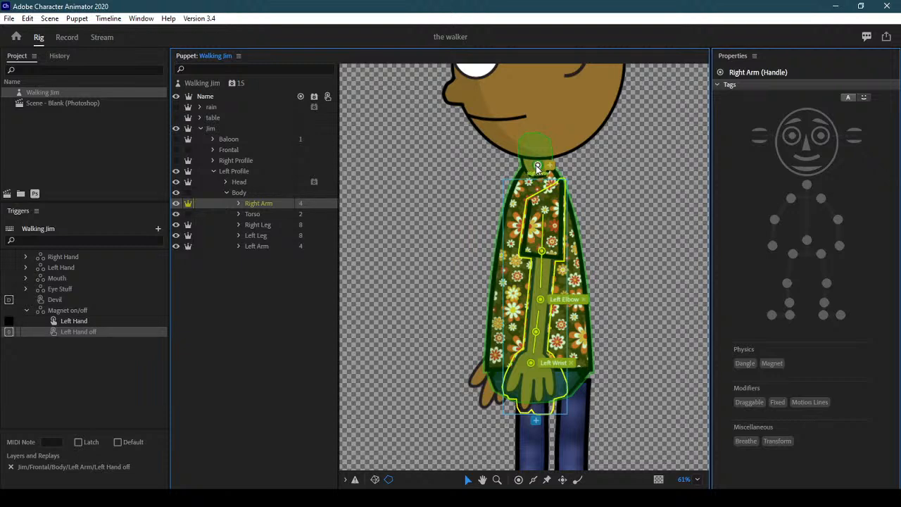
click(518, 479)
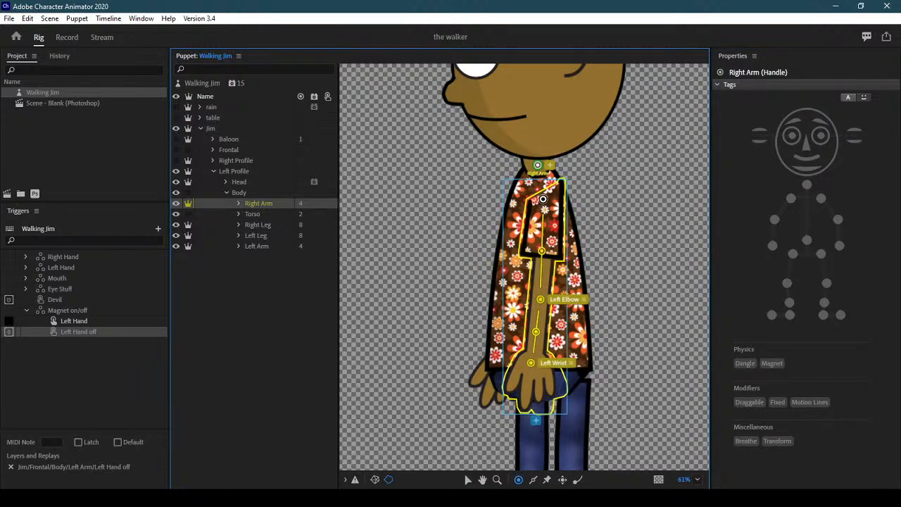
click(554, 199)
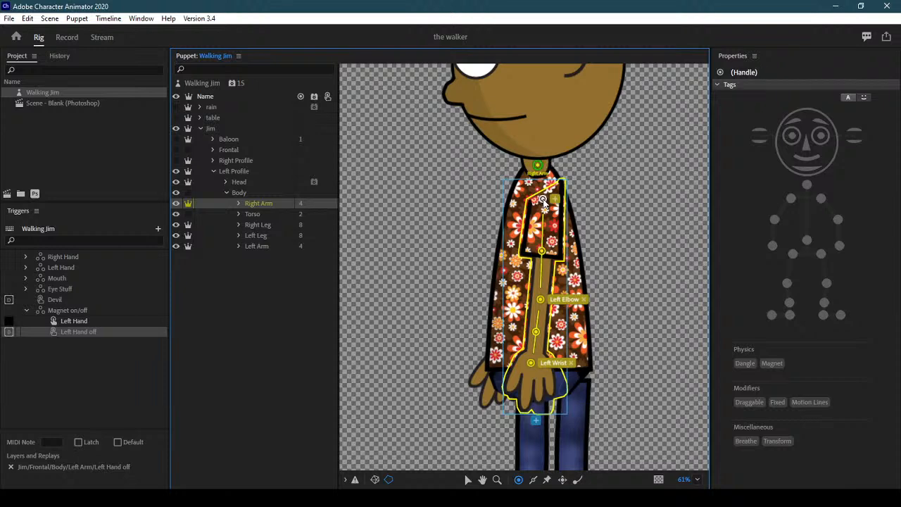
click(822, 199)
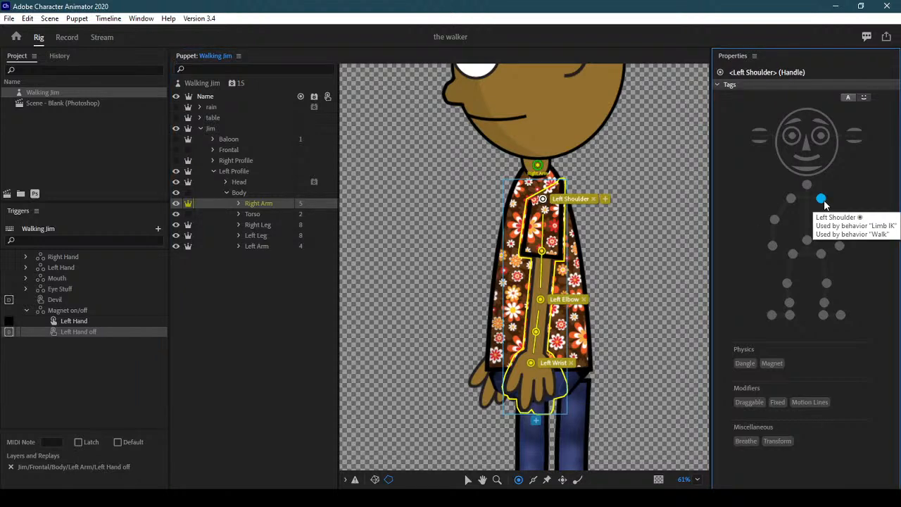
click(267, 225)
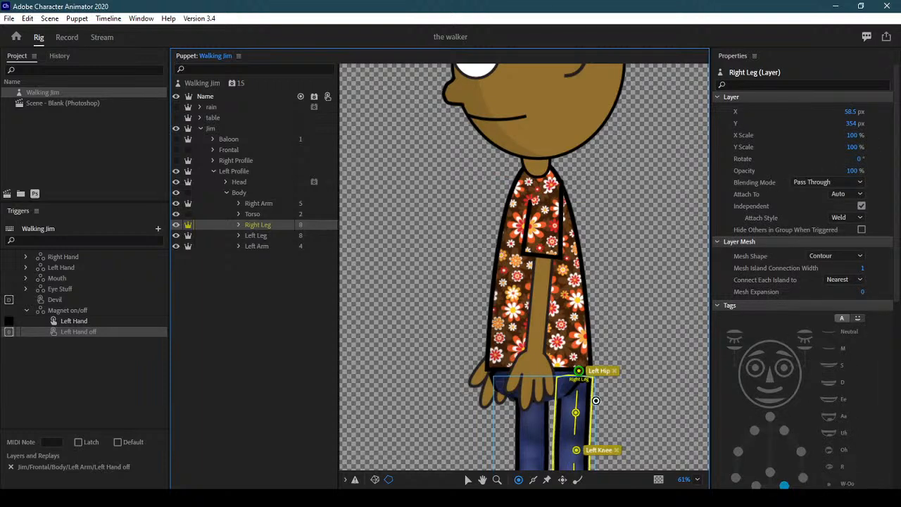
Drag the Right Leg's old hip handle to the neck and tag a new leg-top handle Left Hip
click(578, 373)
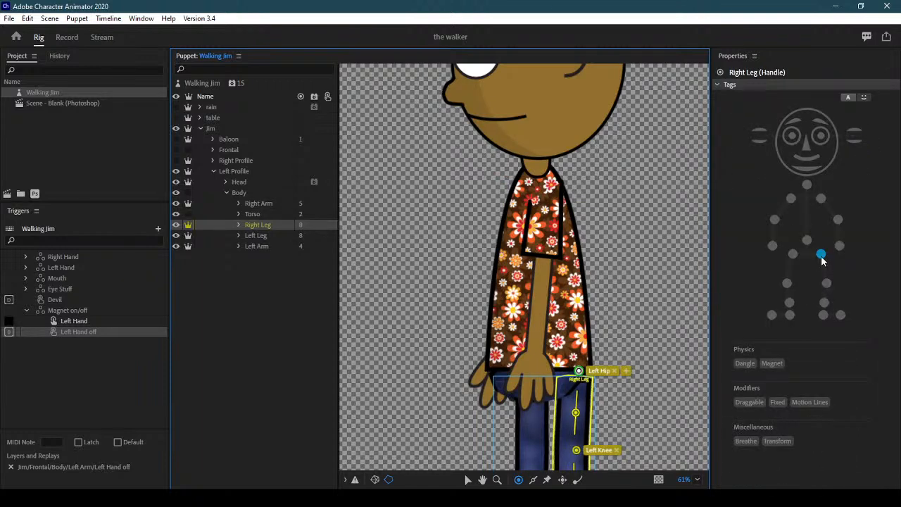
drag(578, 372, 535, 164)
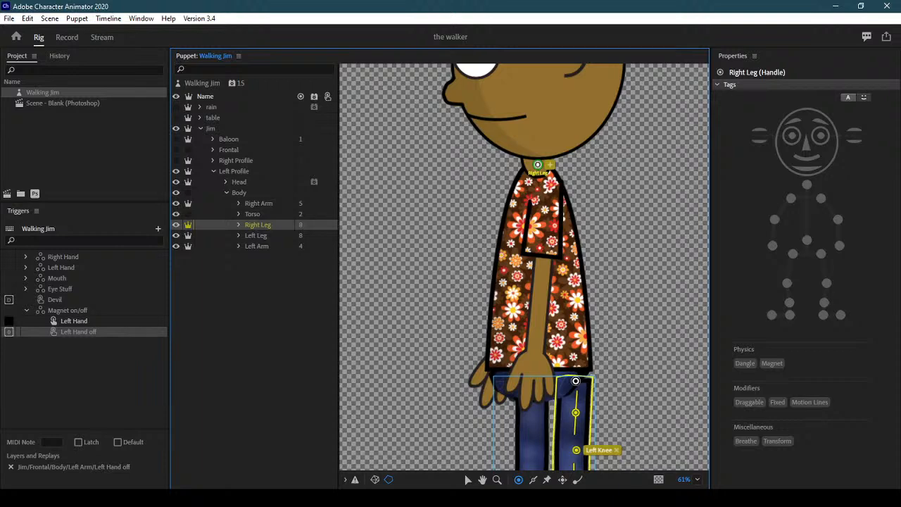
click(575, 380)
click(821, 253)
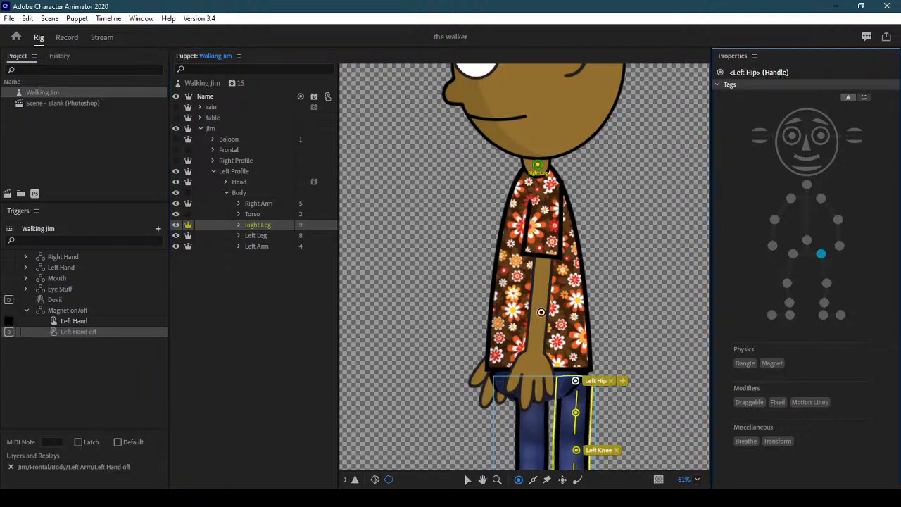
click(265, 236)
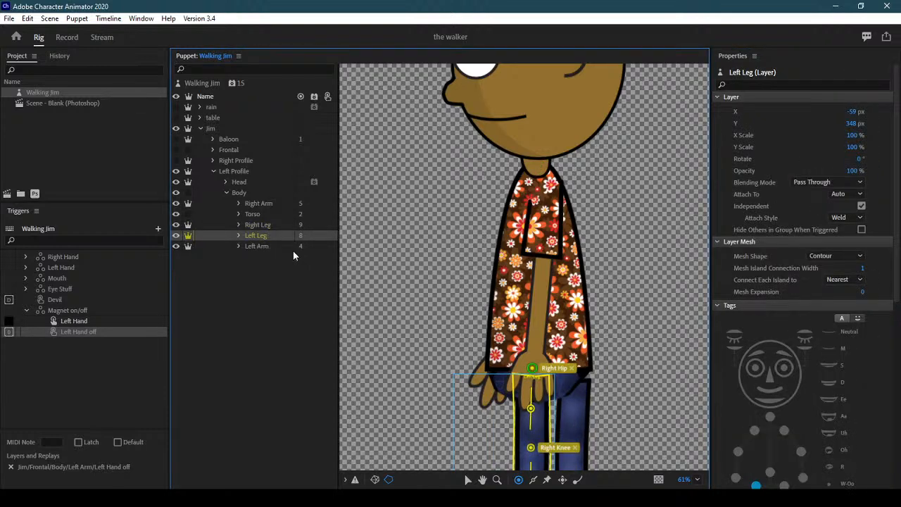
Drag the Left Leg's old hip handle to the neck and tag a new leg-top handle Right Hip
click(533, 371)
click(793, 254)
drag(533, 371, 536, 165)
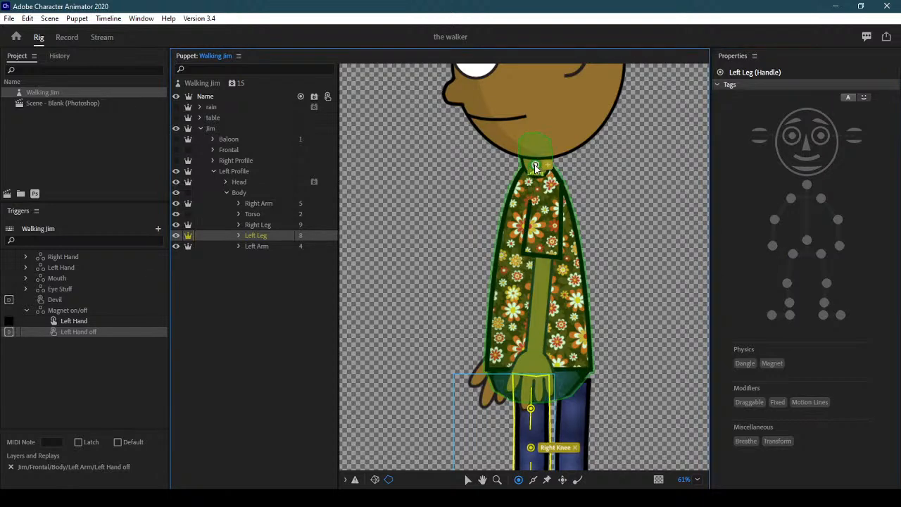
click(530, 378)
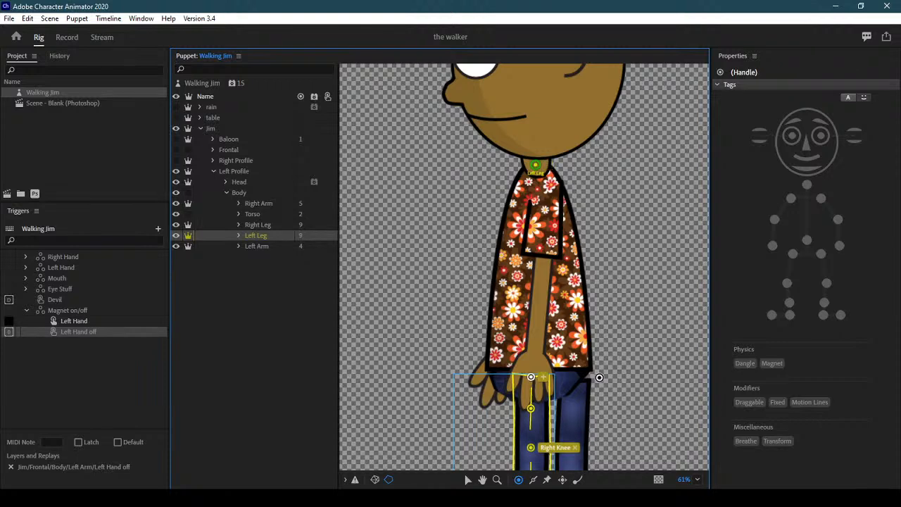
click(793, 254)
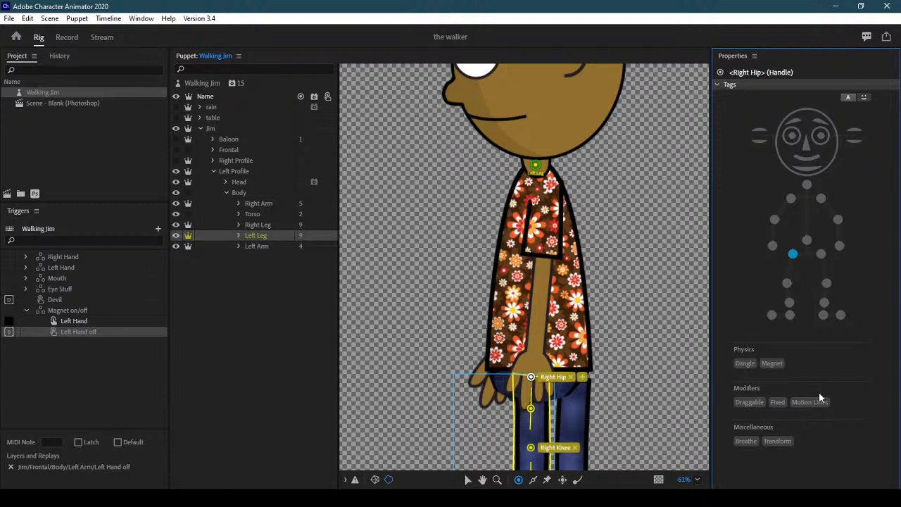
click(273, 246)
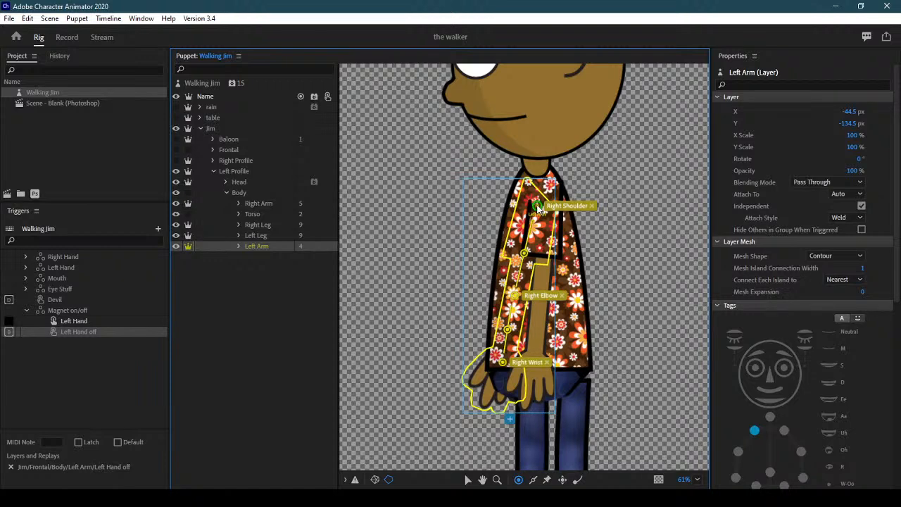
Drag the Left Arm's shoulder handle to the neck, untag it, and tag a new shoulder handle Right Shoulder
drag(538, 208, 538, 165)
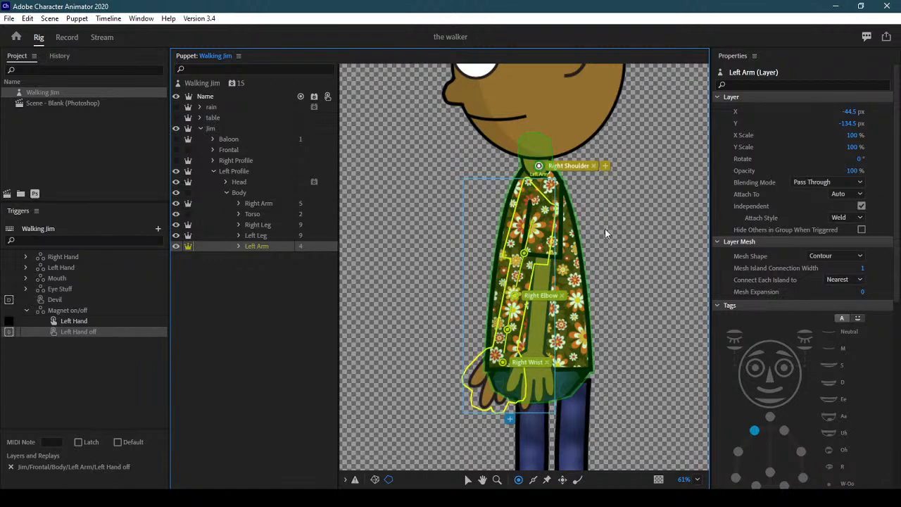
click(790, 198)
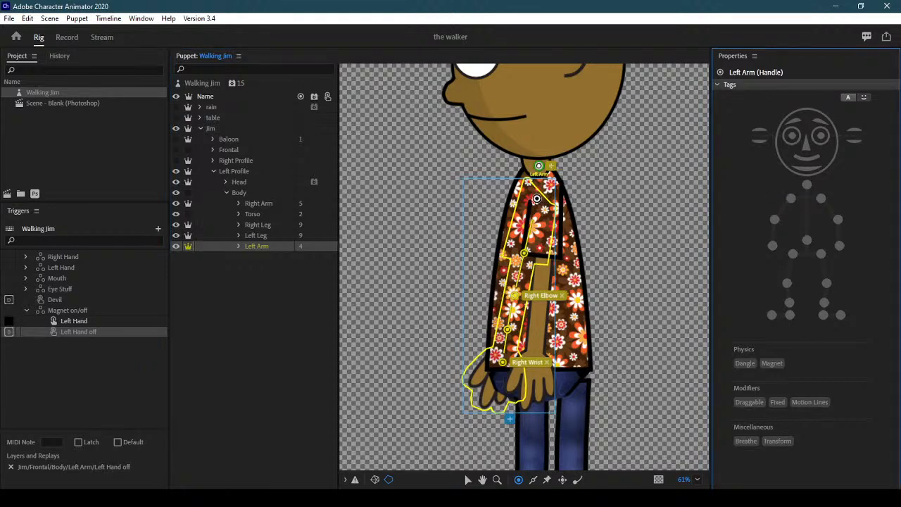
click(548, 197)
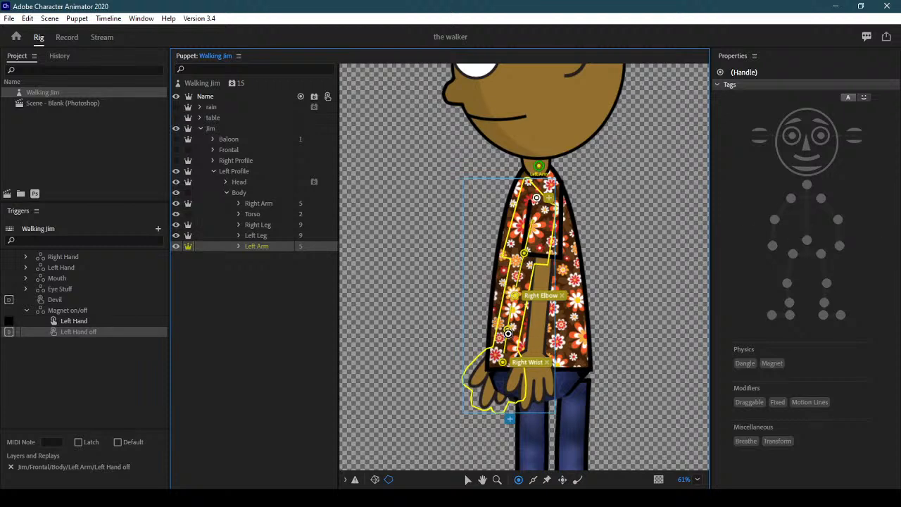
click(503, 363)
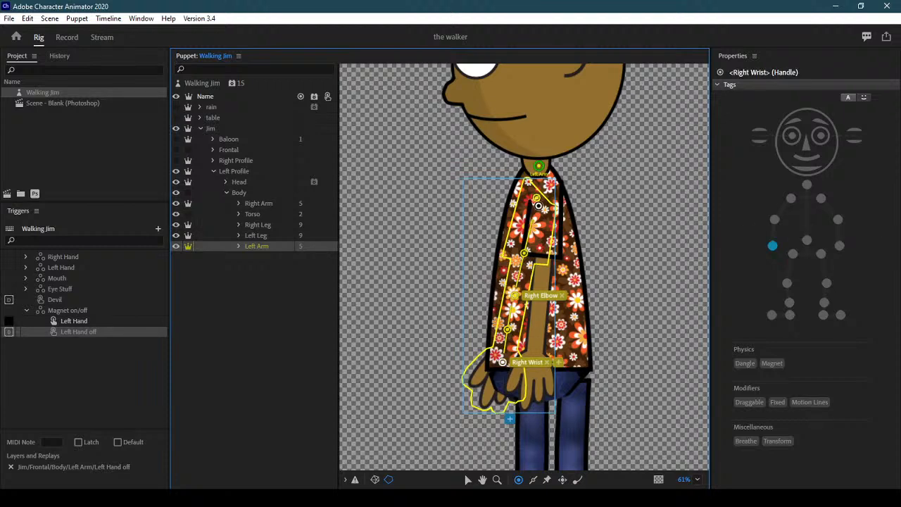
click(537, 198)
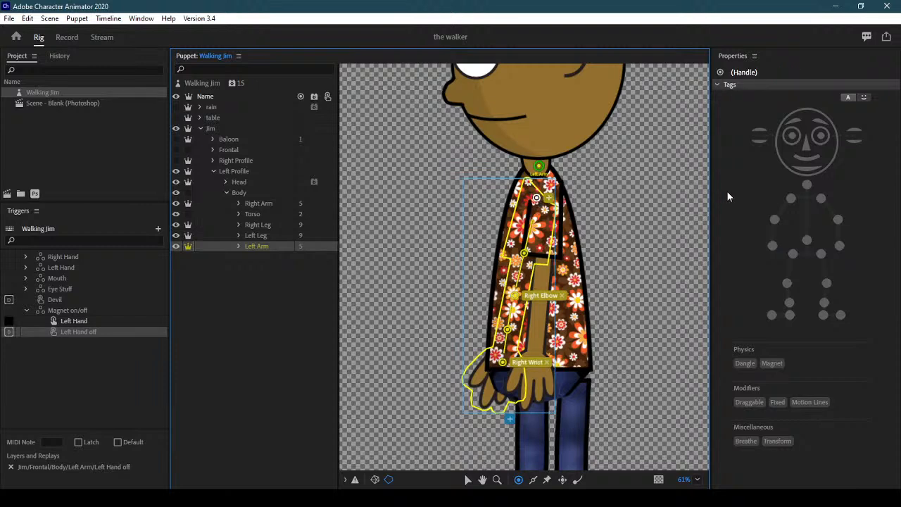
click(855, 206)
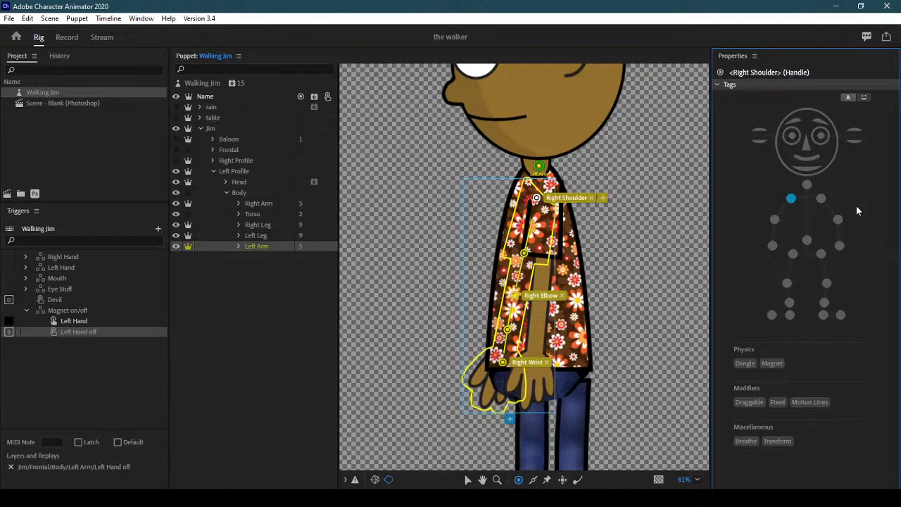
Collapse the Body and Left Profile groups, check the Record workspace, and return to Rig
click(225, 193)
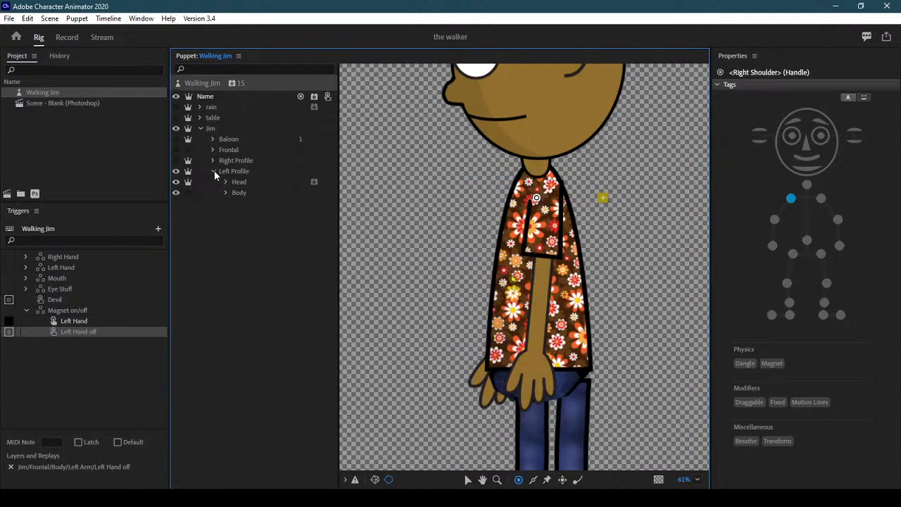
click(214, 171)
click(213, 171)
click(239, 183)
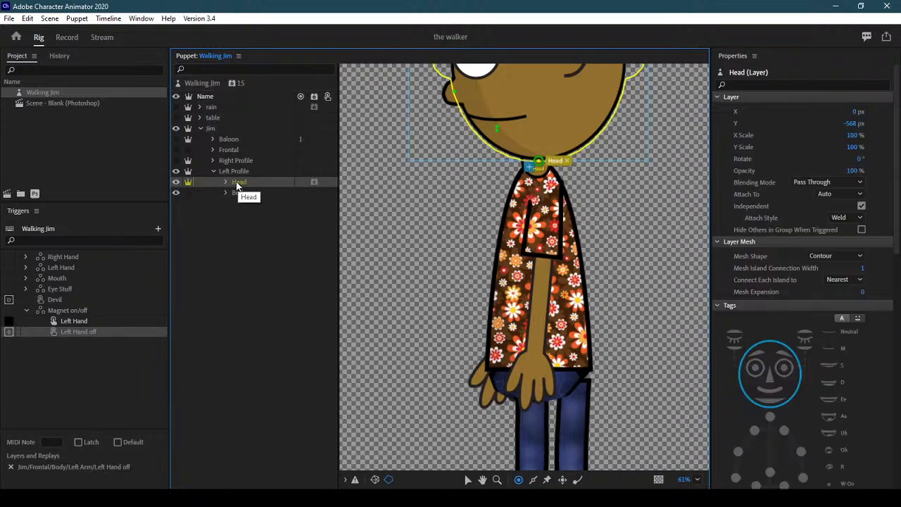
click(71, 38)
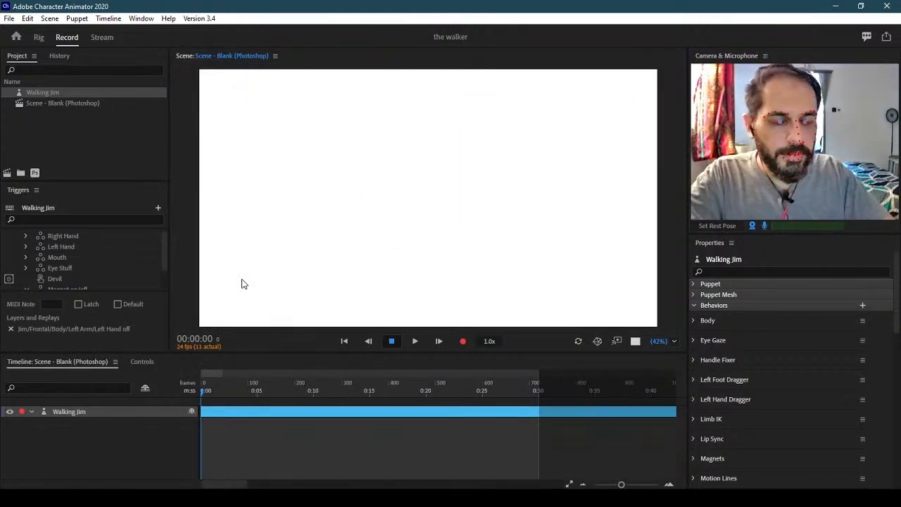
click(39, 37)
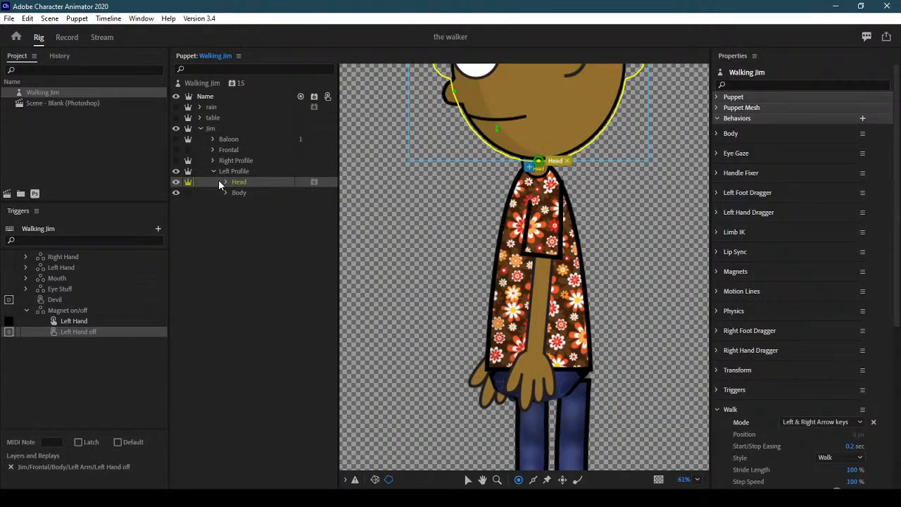
Hide the Left Profile view and show Jim's Frontal view
click(176, 172)
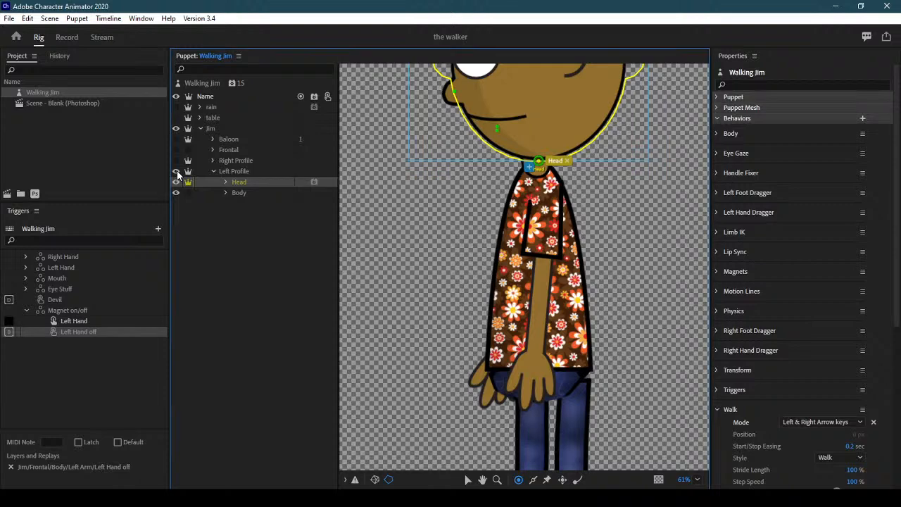
click(176, 172)
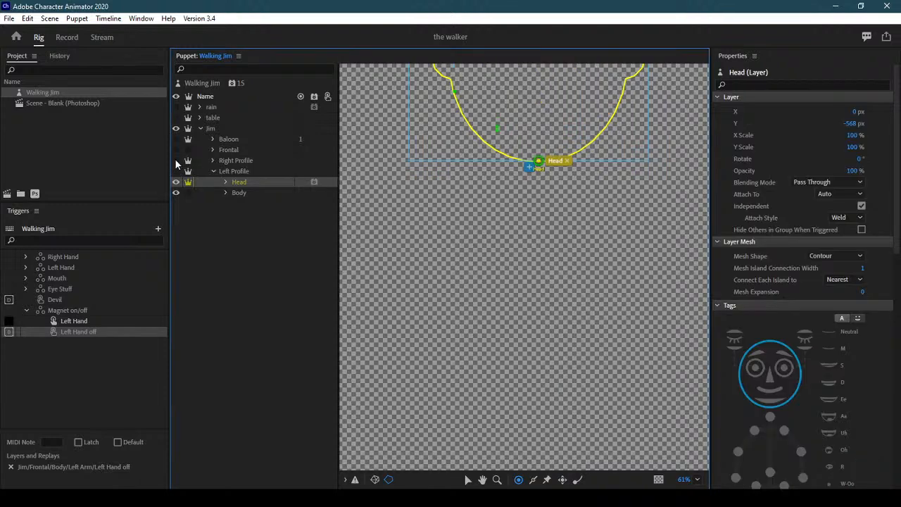
click(213, 171)
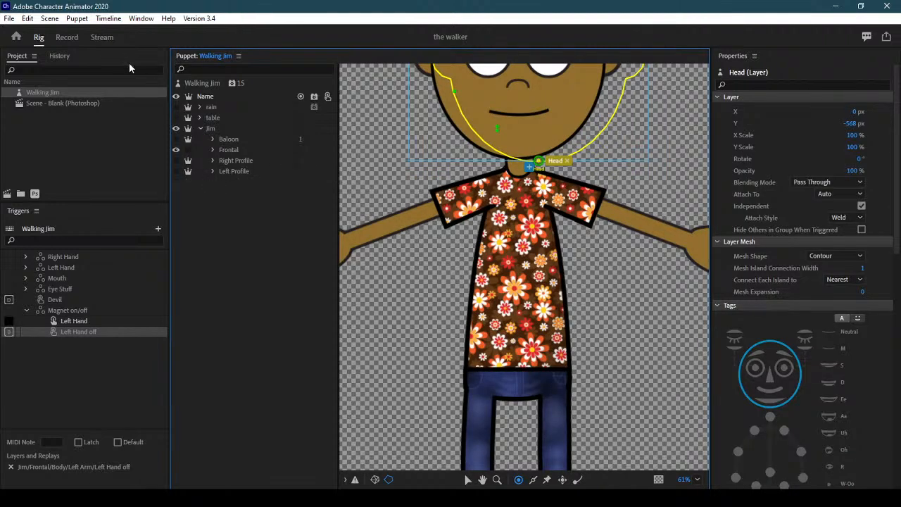
click(69, 37)
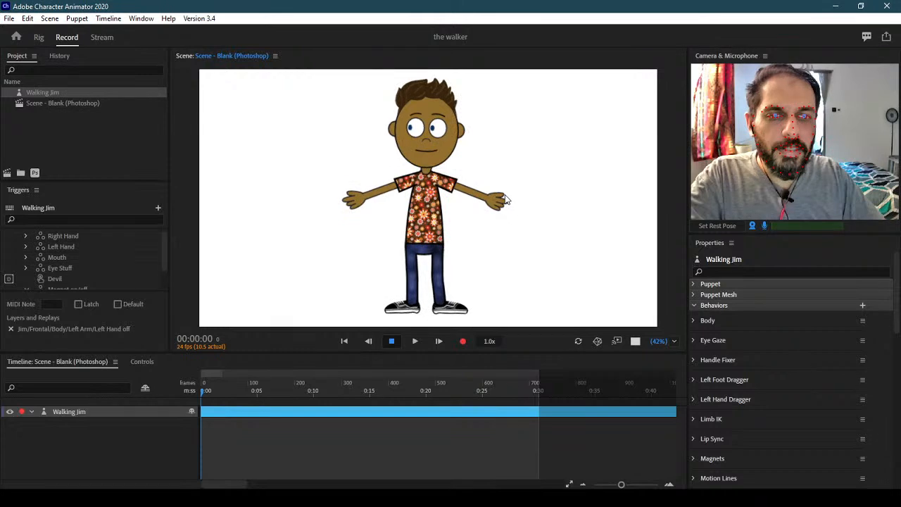
click(38, 37)
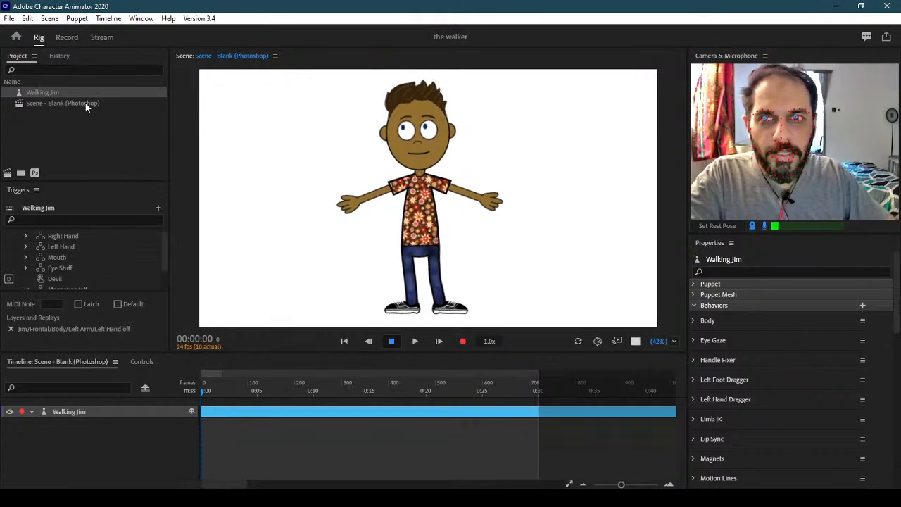
double_click(444, 271)
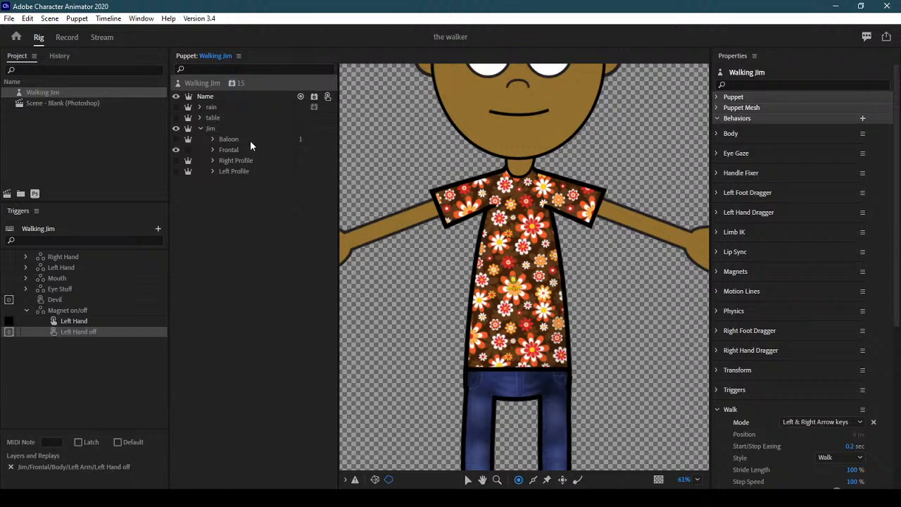
Hide Frontal, show and expand the Right Profile view, and pan the canvas down to Jim's legs
click(251, 171)
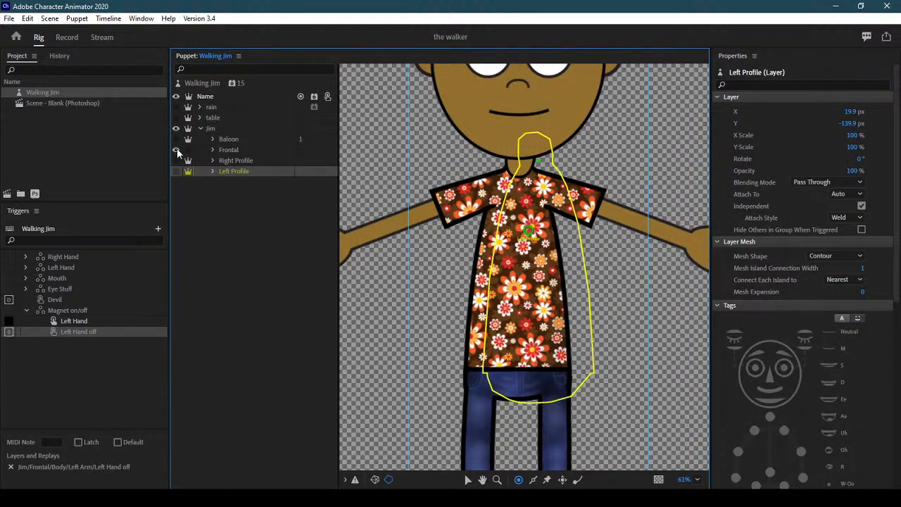
click(177, 173)
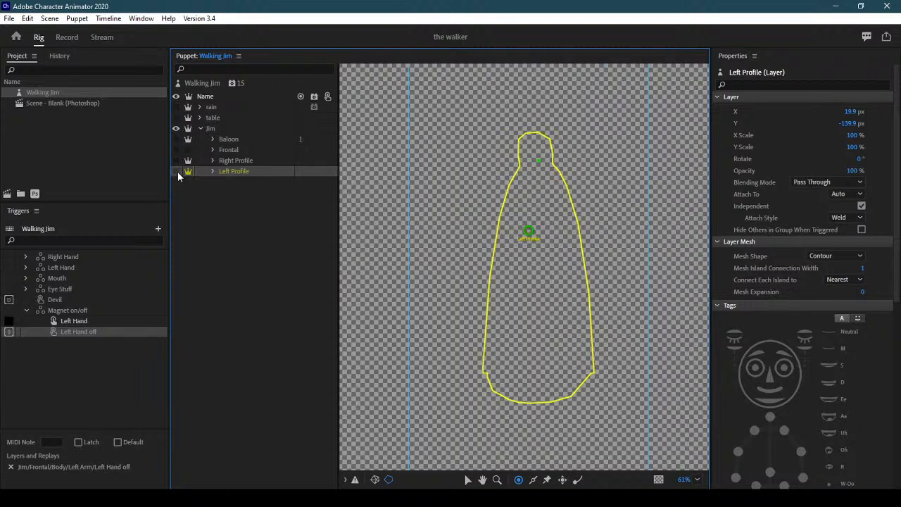
click(177, 171)
click(177, 171)
click(208, 161)
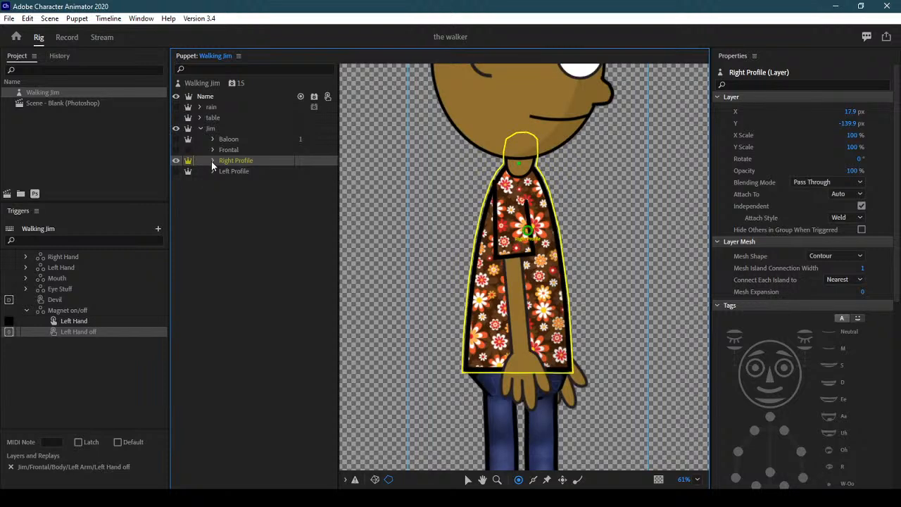
click(212, 161)
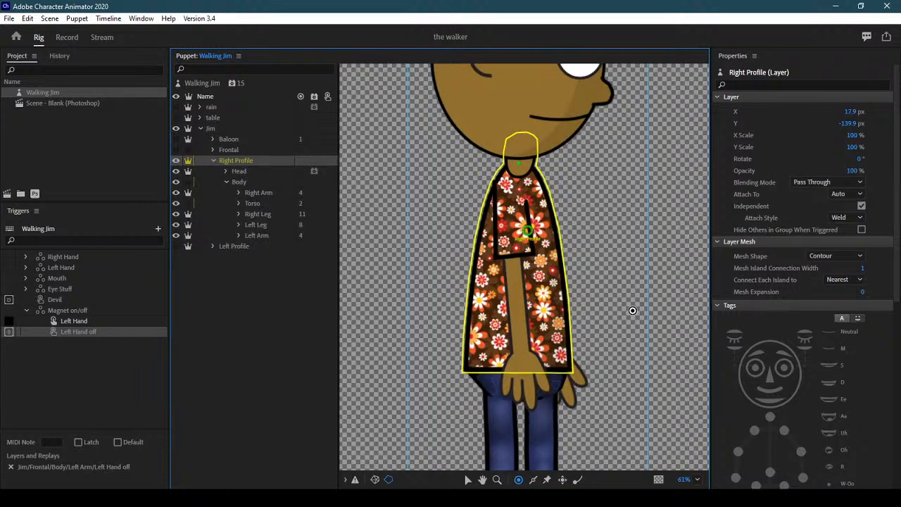
drag(632, 310, 618, 218)
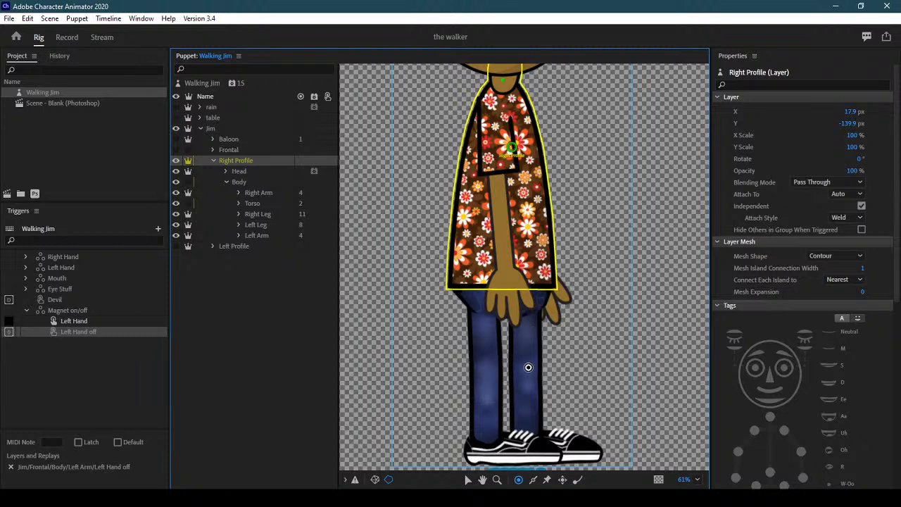
Move the Right Arm's shoulder handle to the neck, untag it, and tag a new arm-top handle Right Shoulder
click(261, 192)
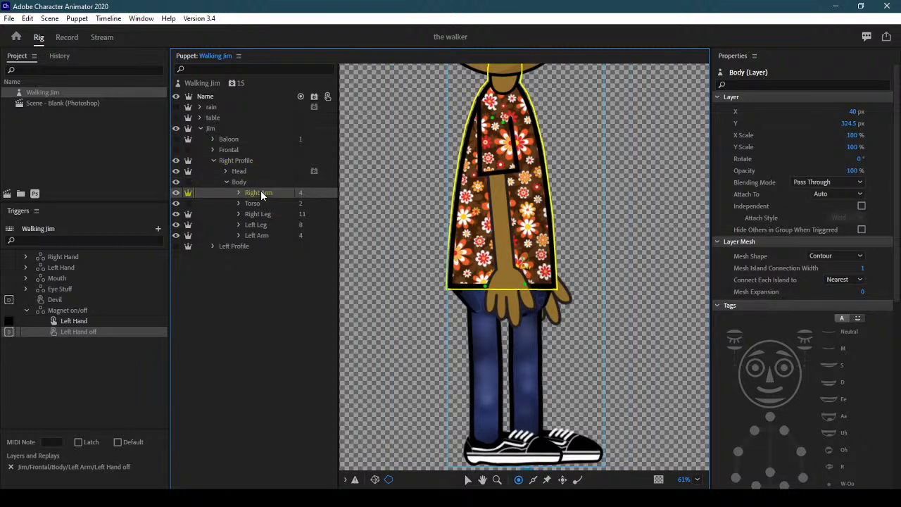
scroll(507, 248, up, 4)
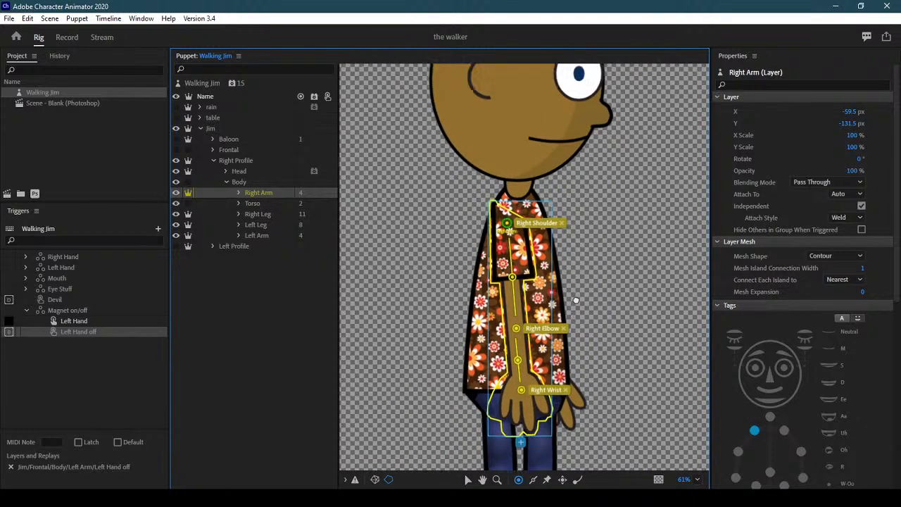
drag(503, 238, 514, 201)
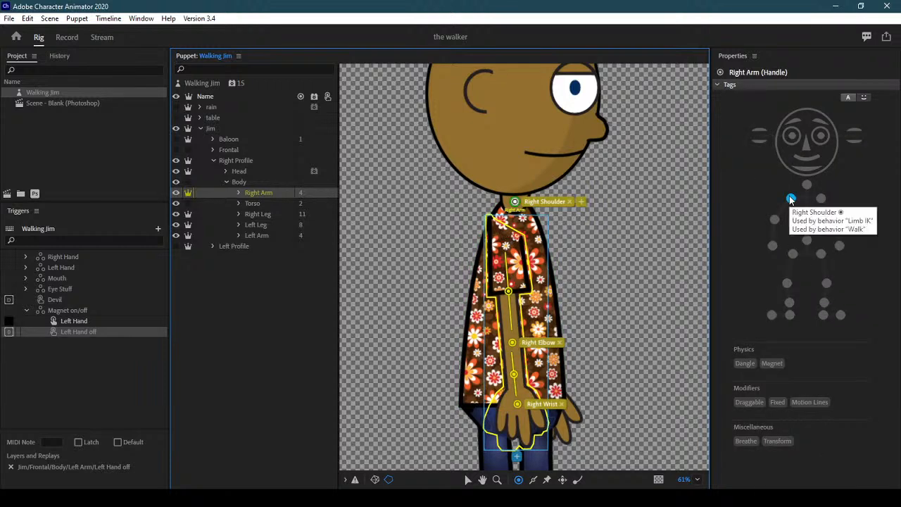
click(791, 200)
click(791, 199)
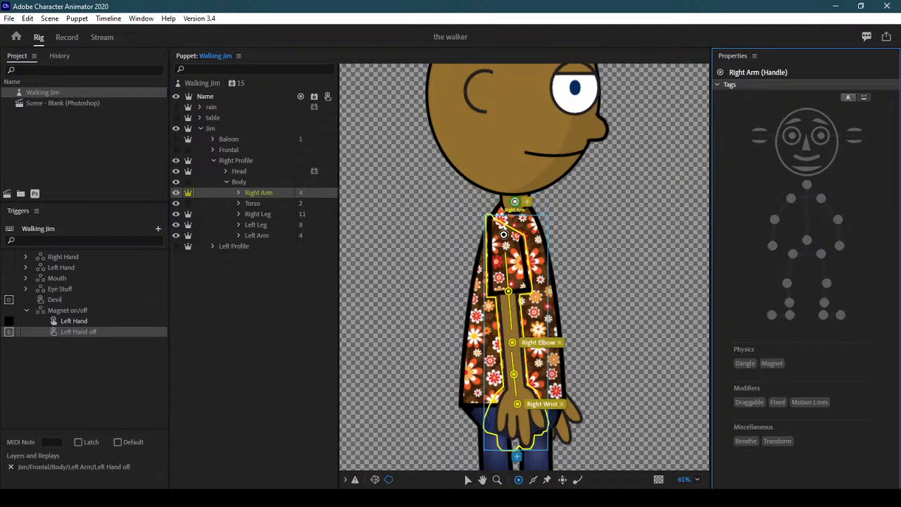
click(504, 234)
click(792, 200)
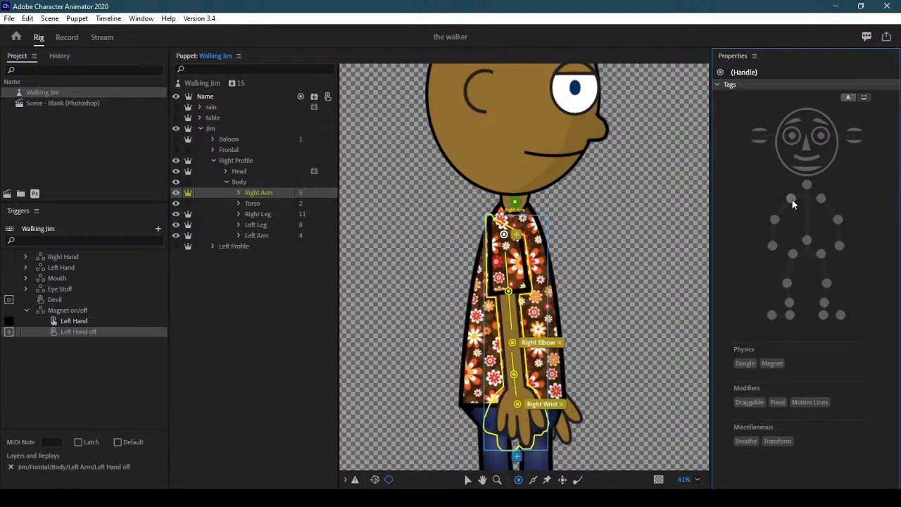
click(791, 200)
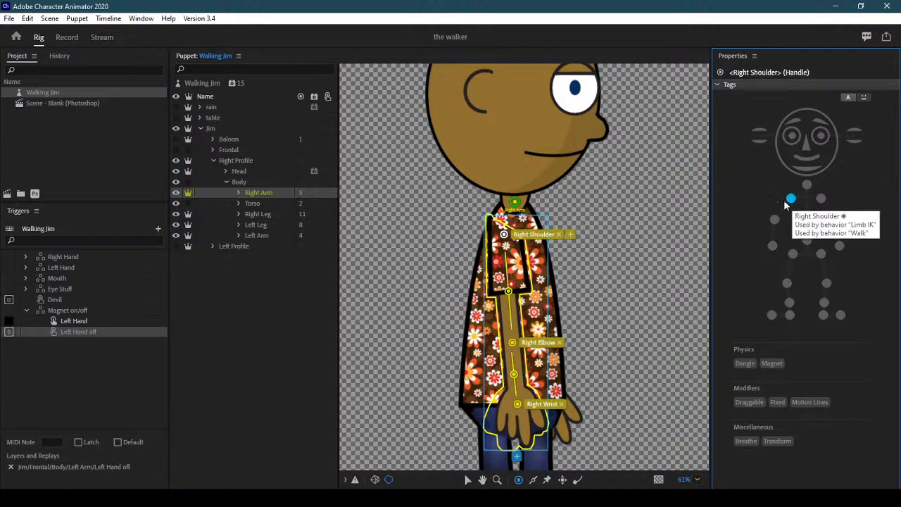
click(263, 203)
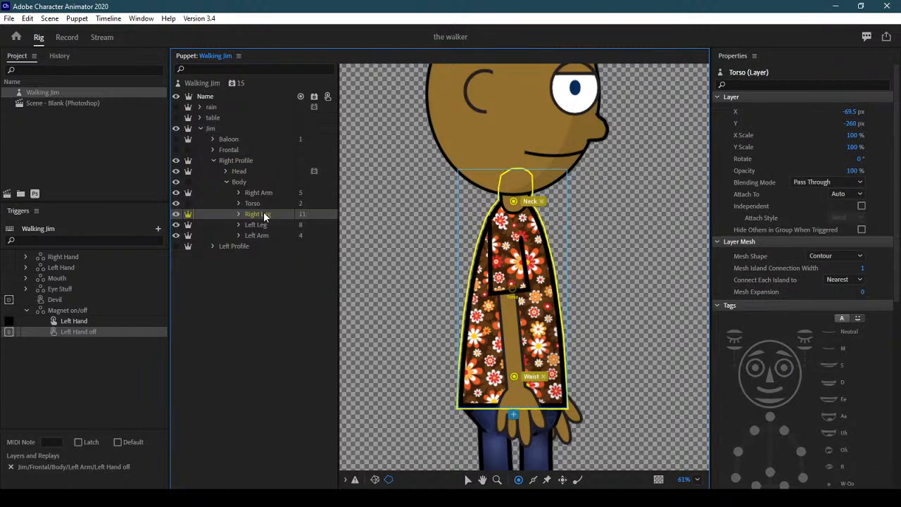
Move the Right Leg's hip handle to the neck, untag it, and tag a new leg-top handle Right Hip
click(264, 215)
drag(503, 397, 515, 201)
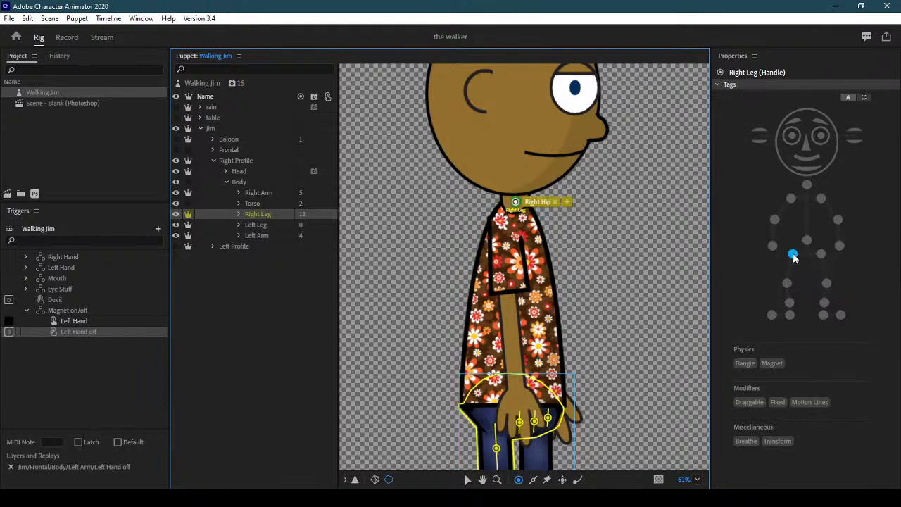
click(794, 258)
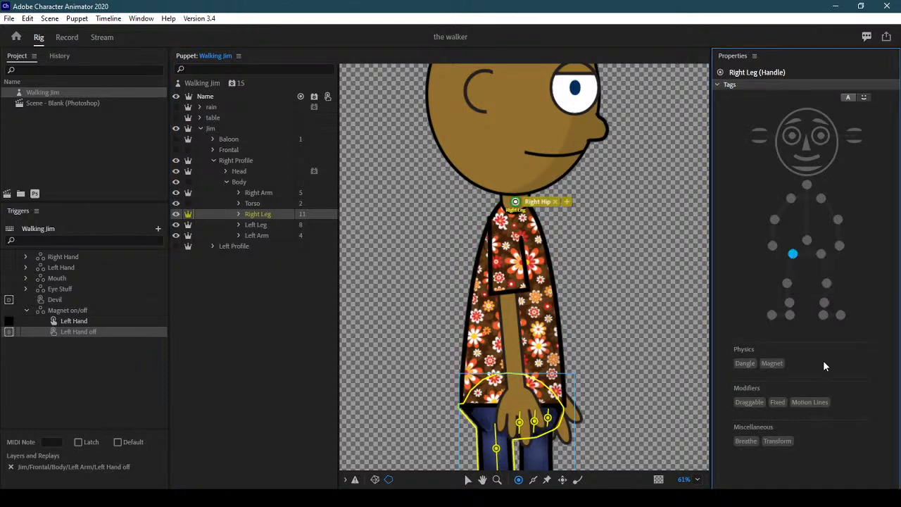
click(518, 479)
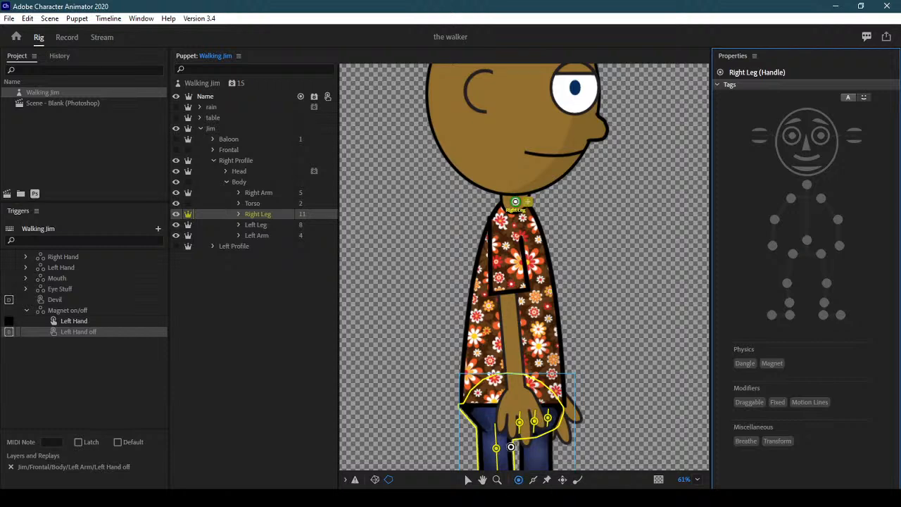
click(494, 402)
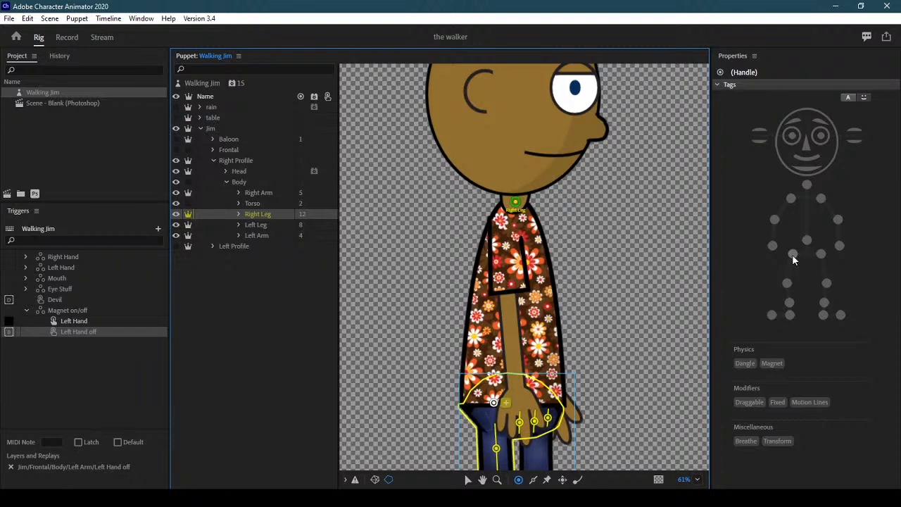
drag(583, 356, 570, 268)
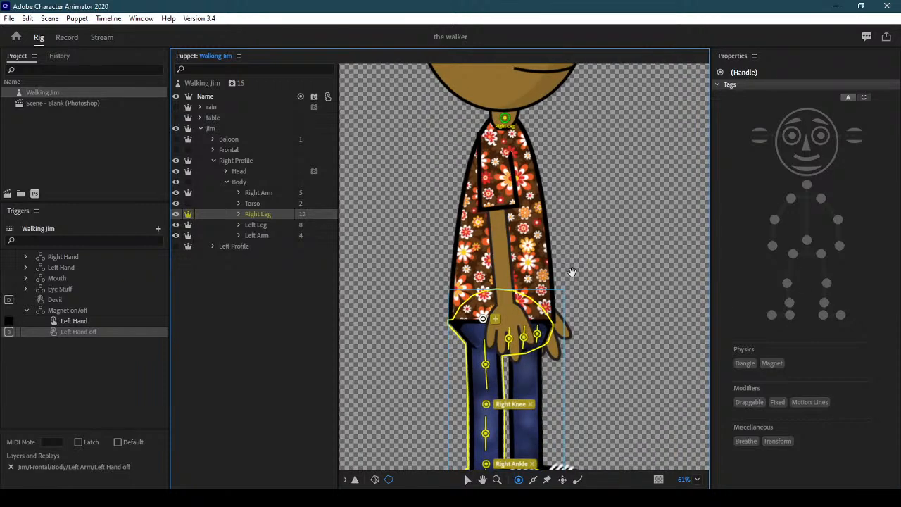
click(791, 255)
click(791, 254)
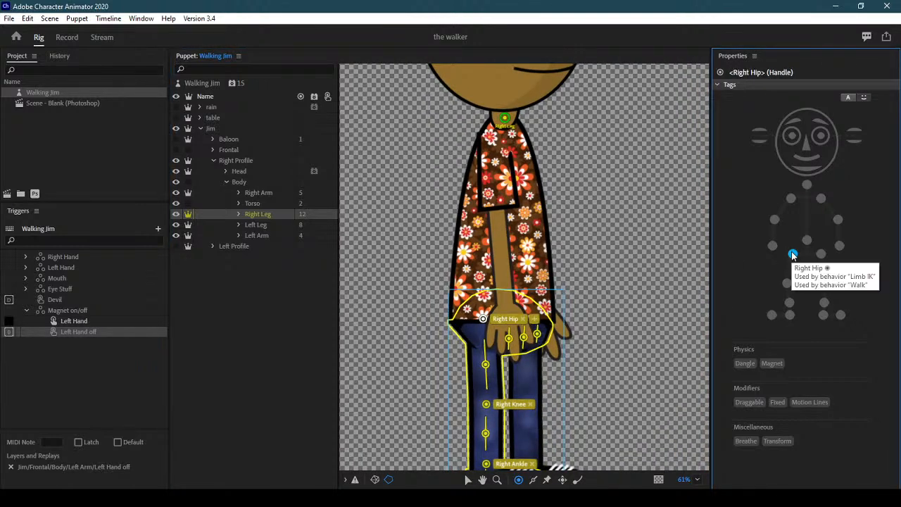
Move the Left Leg's hip handle to the neck, untag it, and tag a new leg-top handle Left Hip
click(247, 230)
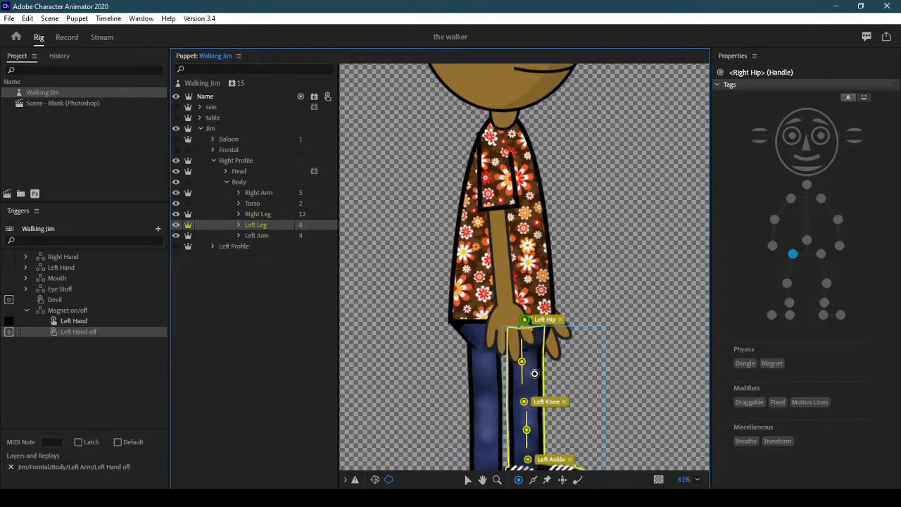
drag(524, 323, 505, 117)
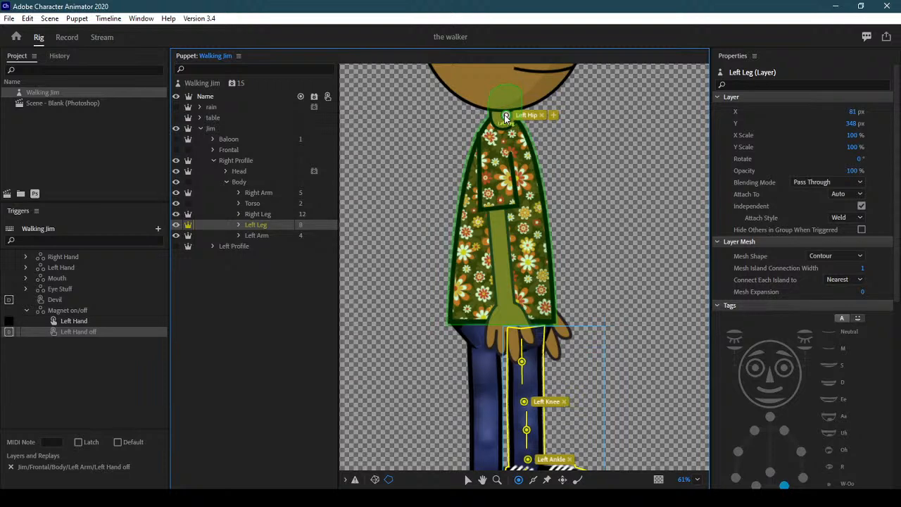
click(821, 256)
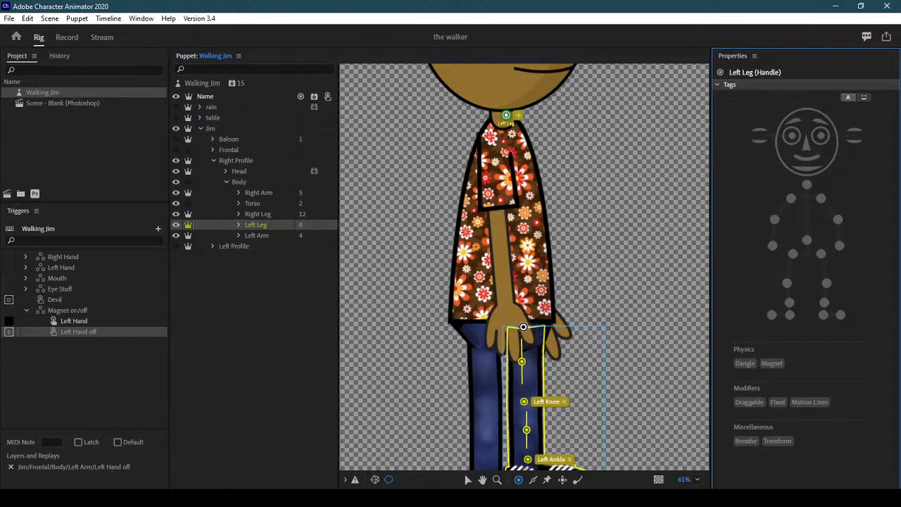
click(522, 328)
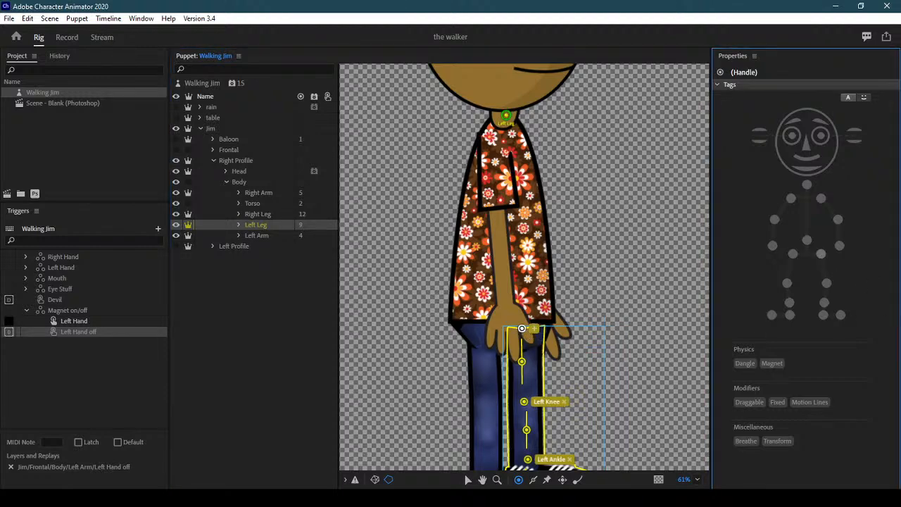
click(821, 253)
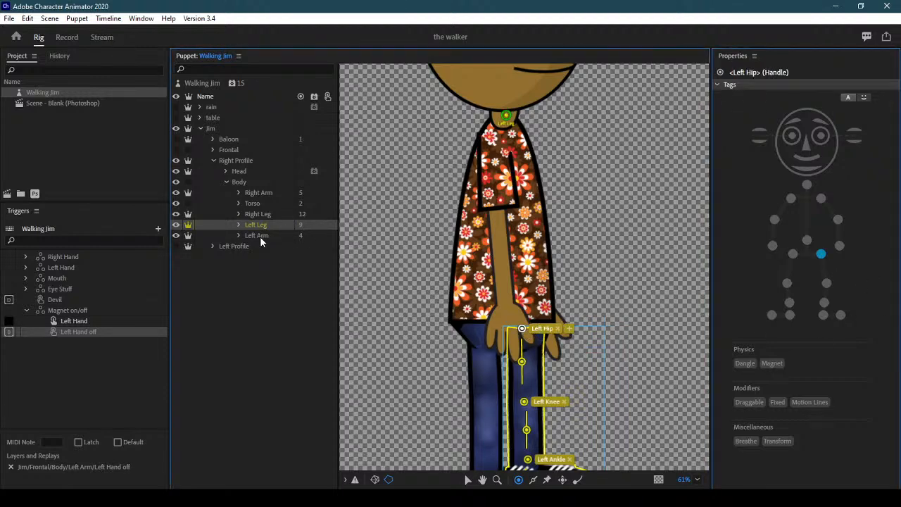
Pin the Left Arm's shoulder handle at Jim's neck and tag a new arm-top handle Left Shoulder
click(260, 237)
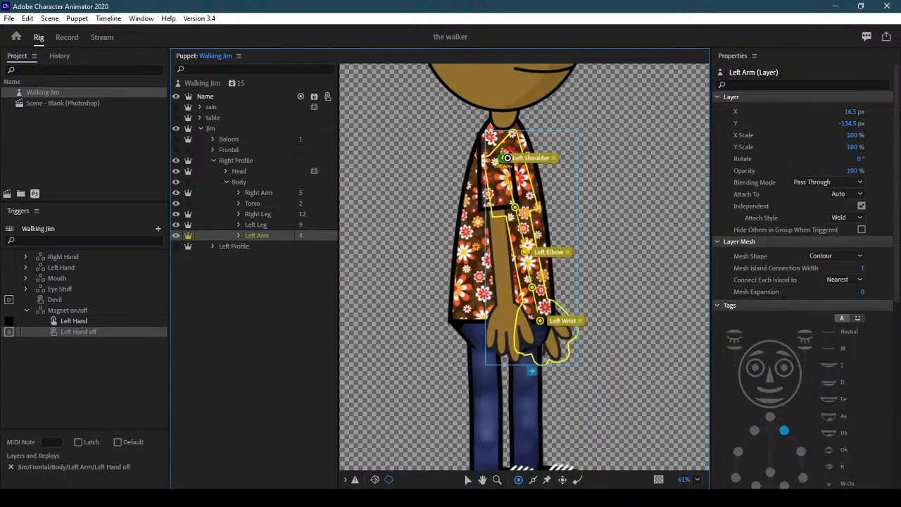
drag(508, 158, 505, 118)
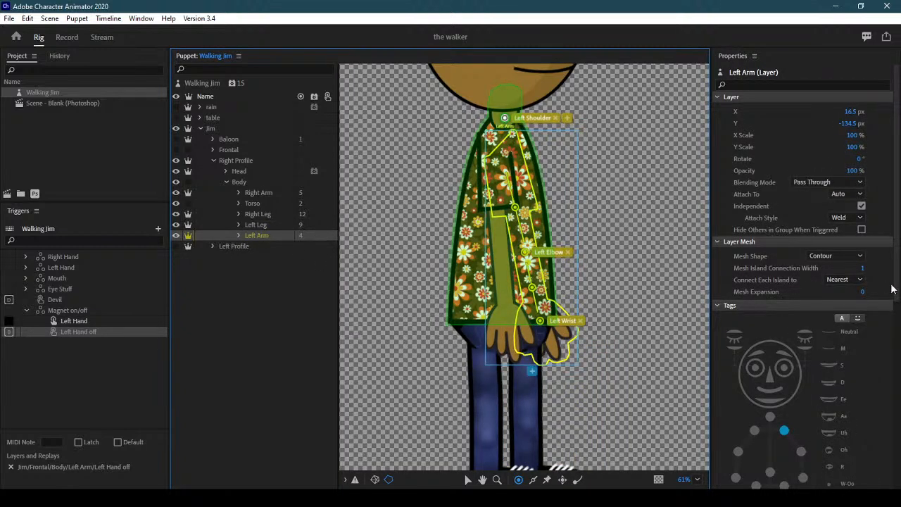
click(821, 200)
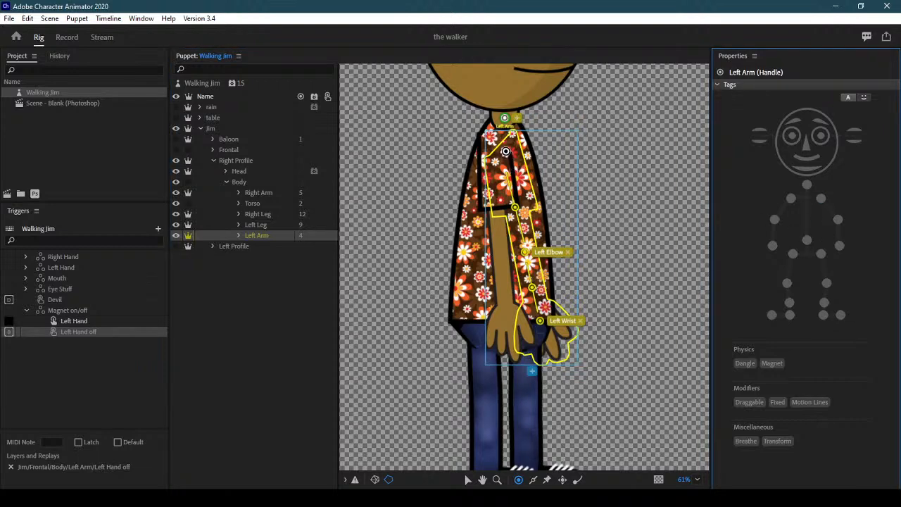
click(505, 150)
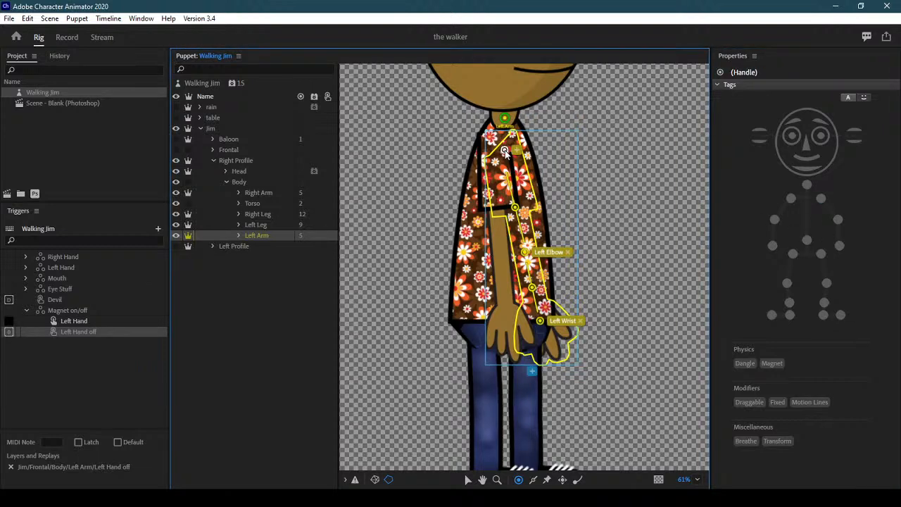
click(820, 200)
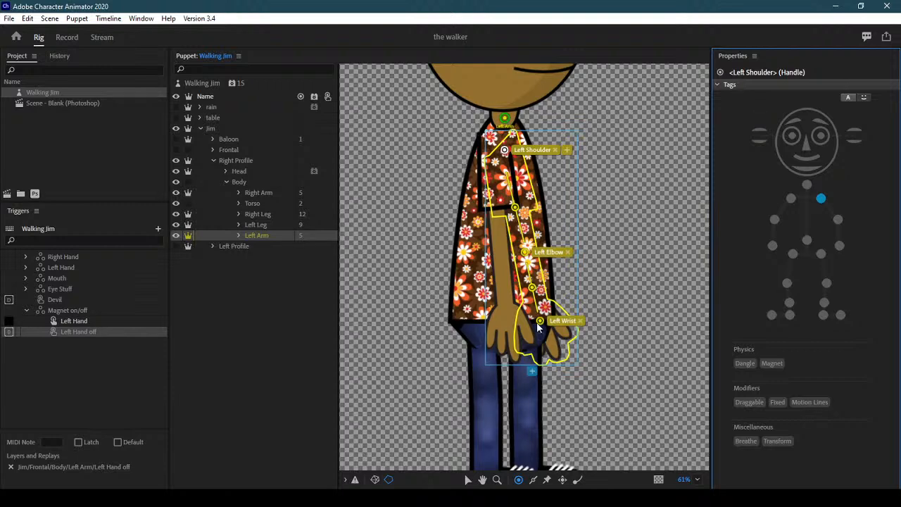
Collapse and hide the Right Profile group, show the Frontal view, and return to Record
click(67, 37)
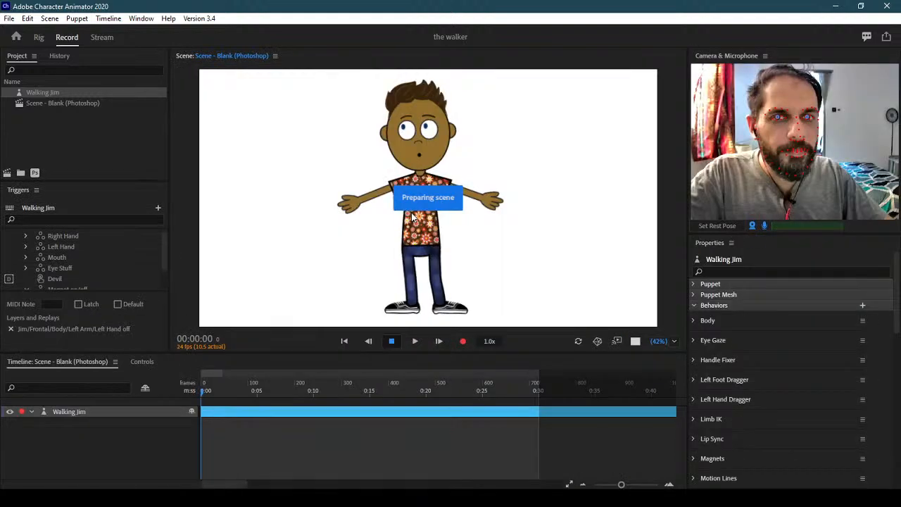
click(41, 37)
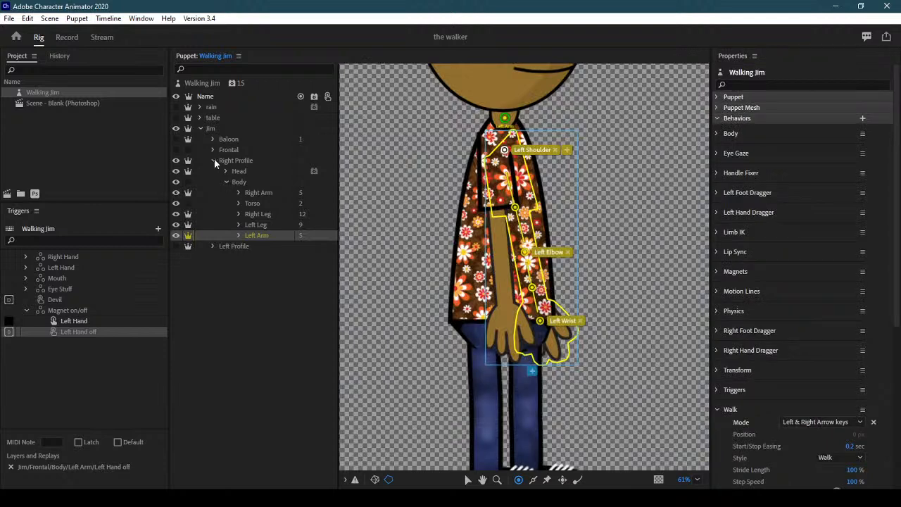
click(213, 161)
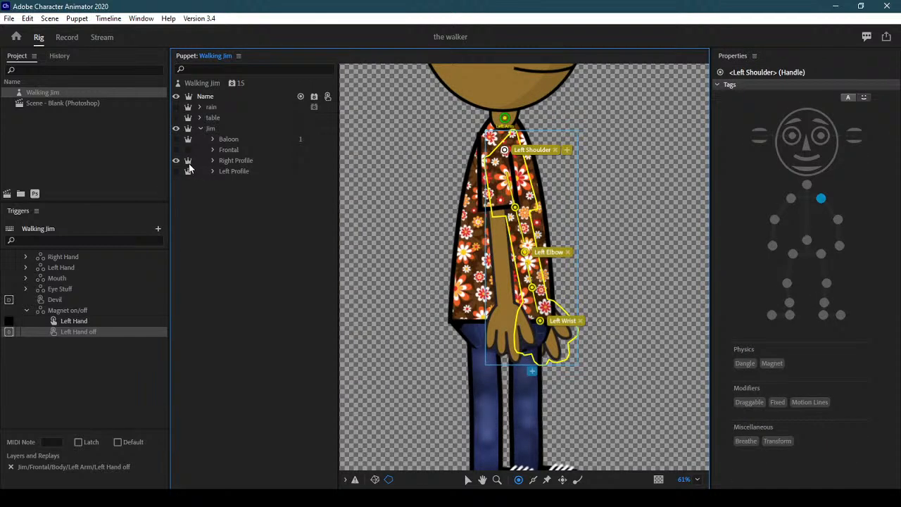
click(176, 161)
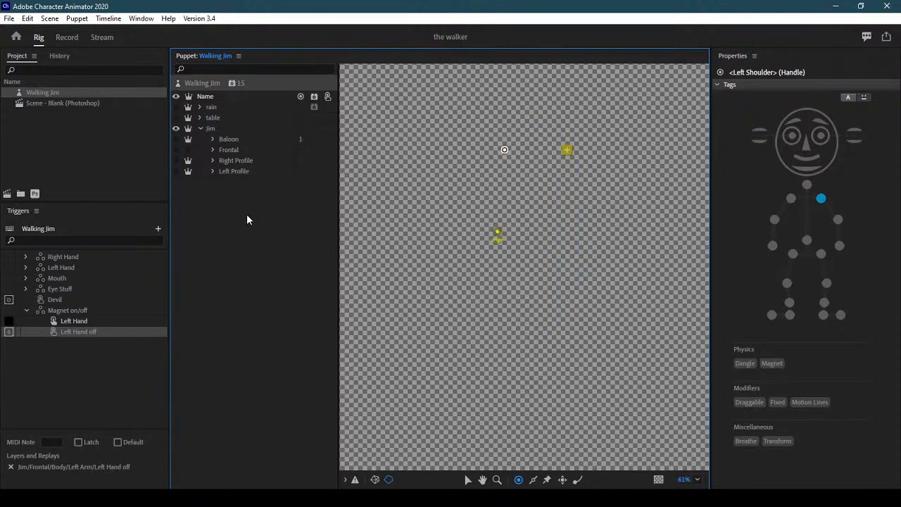
click(176, 149)
click(73, 39)
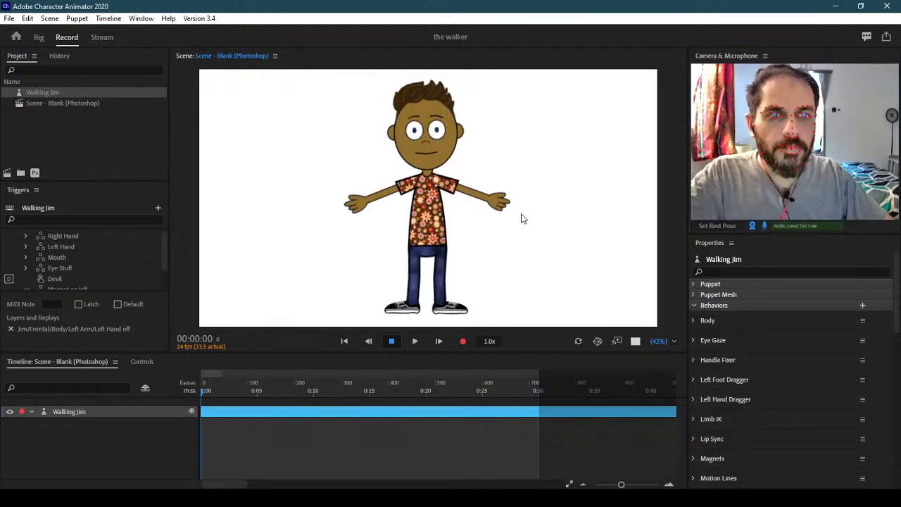
key(Left)
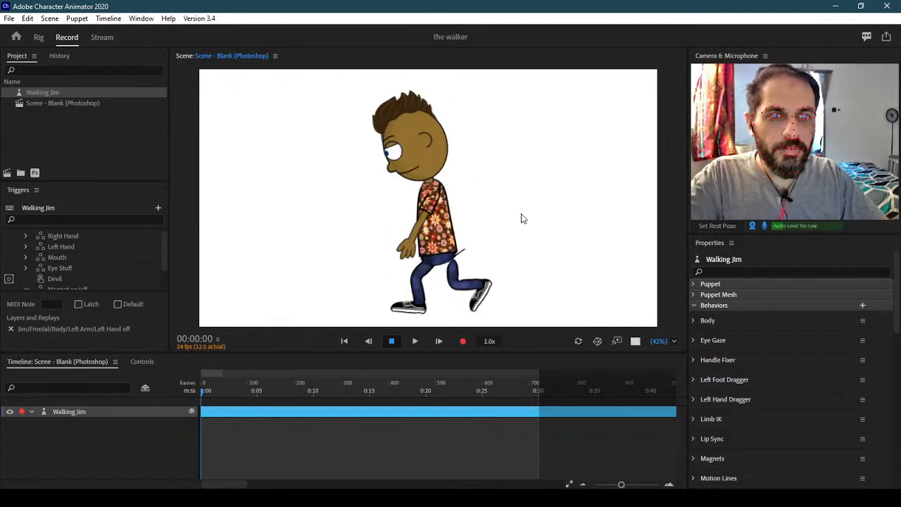
key(Right)
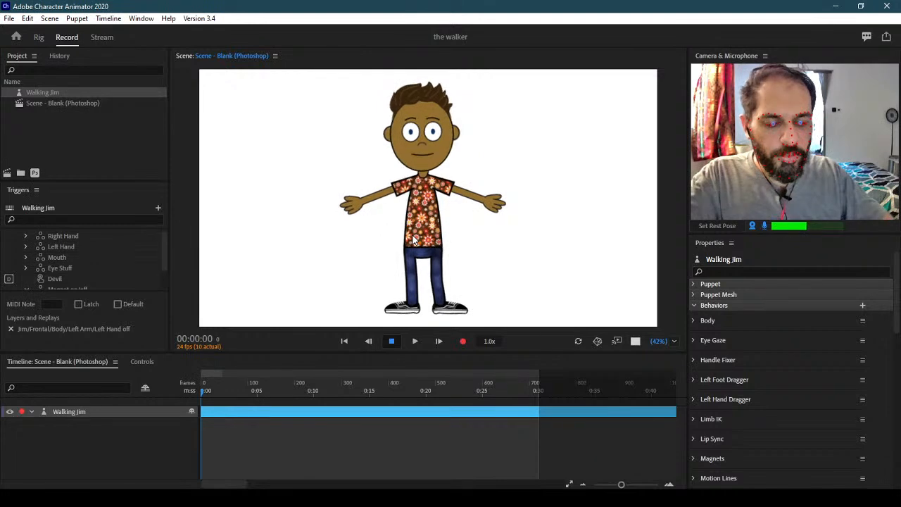
key(Left)
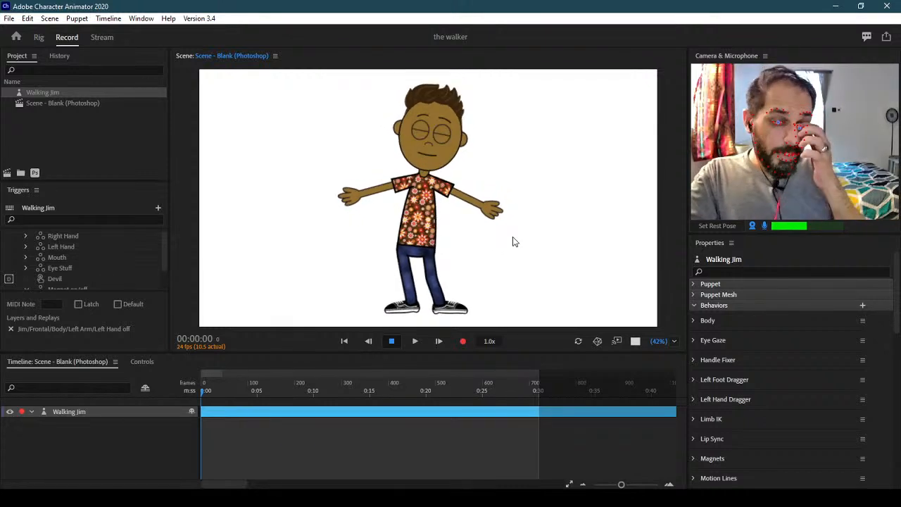
Try Jim's walk in the Slump, Strut and Prance styles
scroll(788, 380, down, 10)
scroll(788, 317, down, 1)
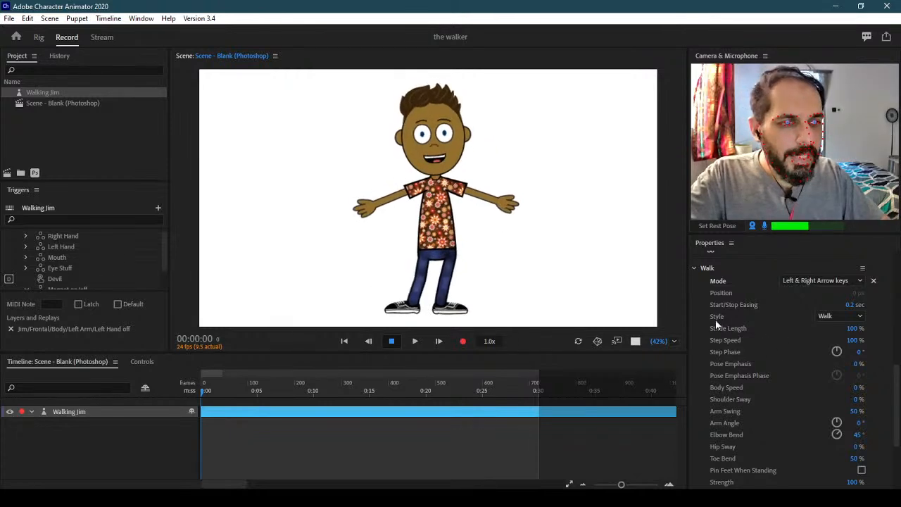
click(833, 318)
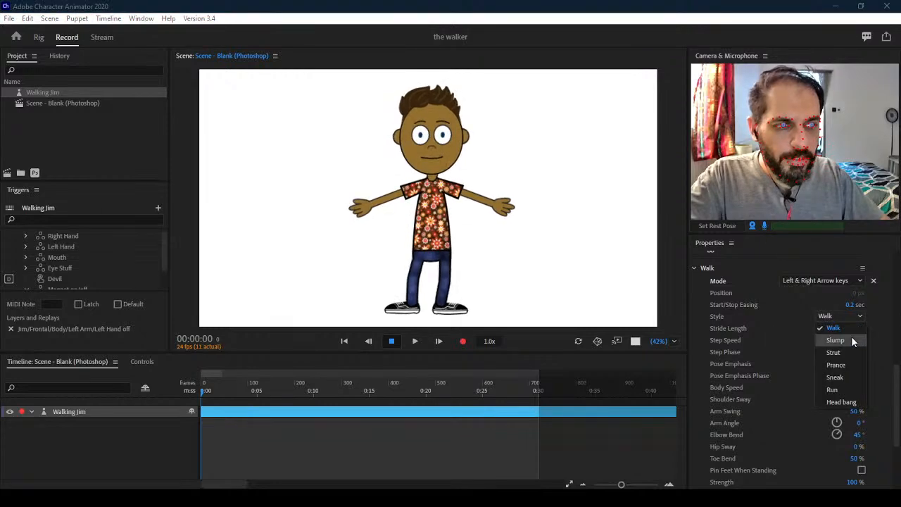
click(851, 339)
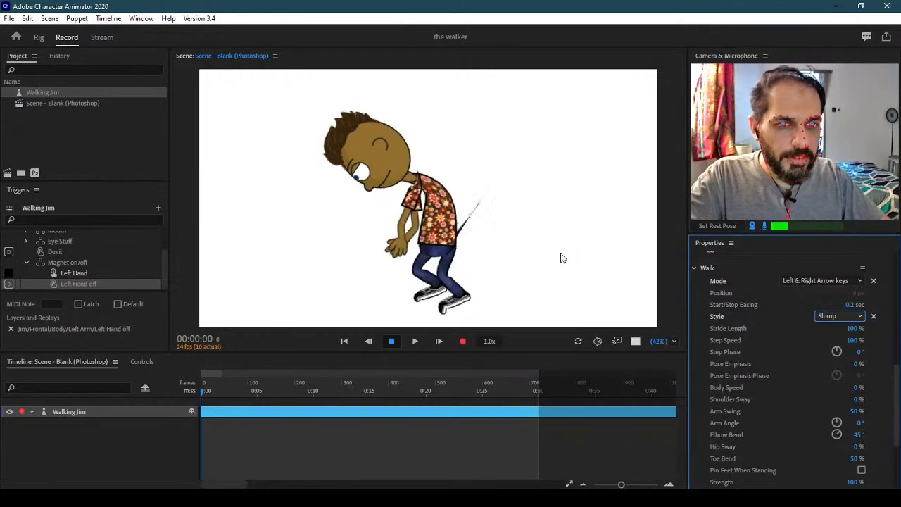
click(840, 316)
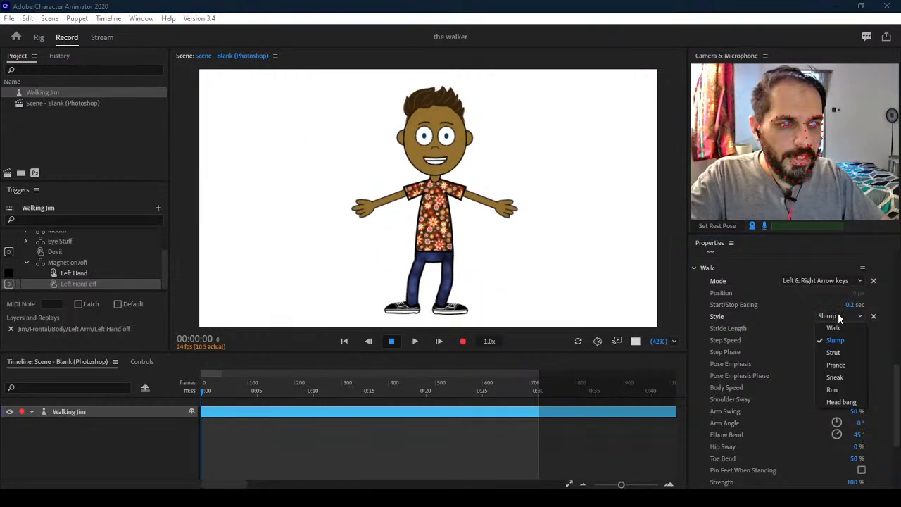
click(843, 353)
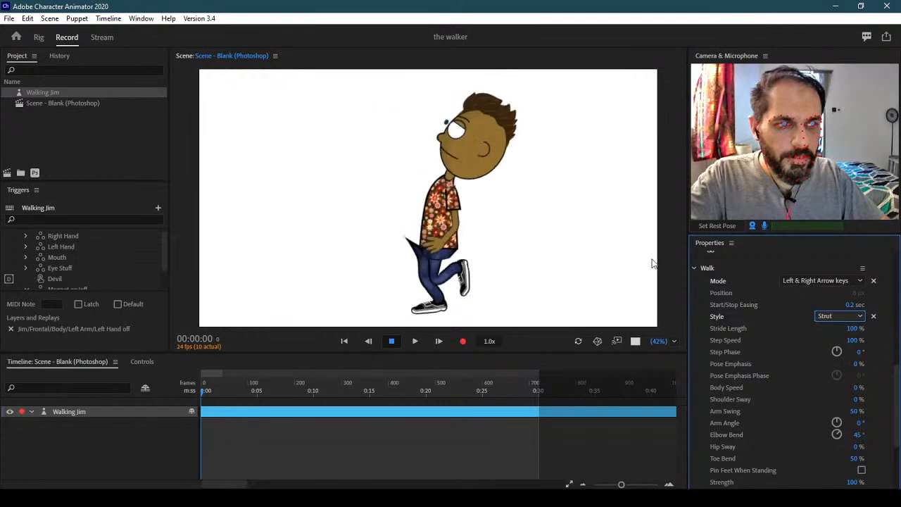
click(847, 316)
click(844, 361)
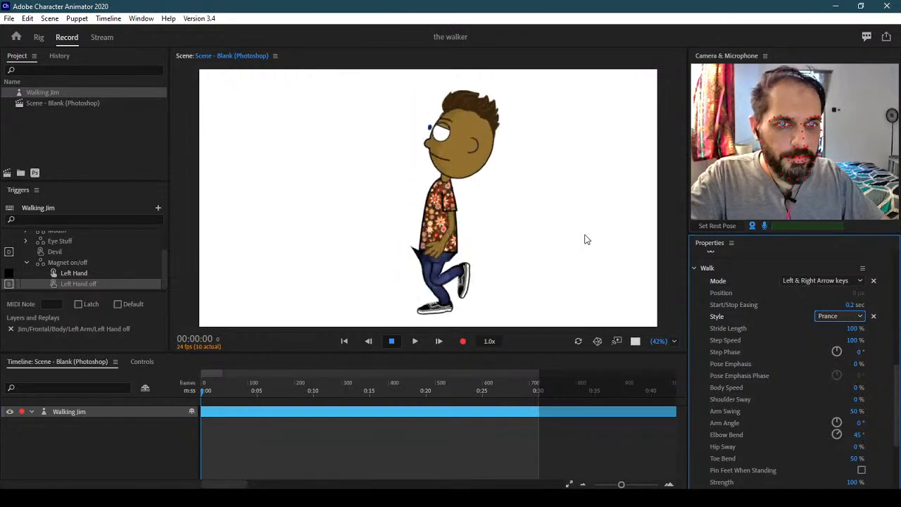
Try the Sneak and Run styles, then set Head bang, walking Jim left and right
click(831, 319)
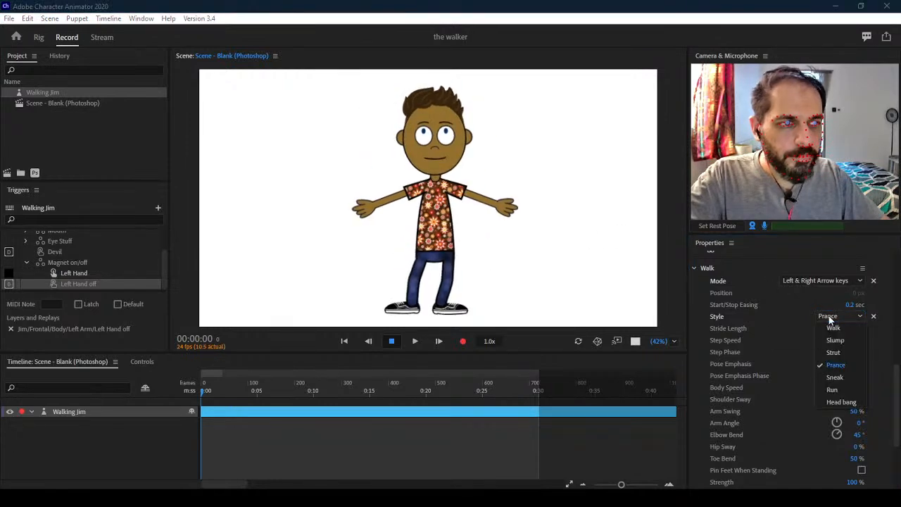
click(835, 377)
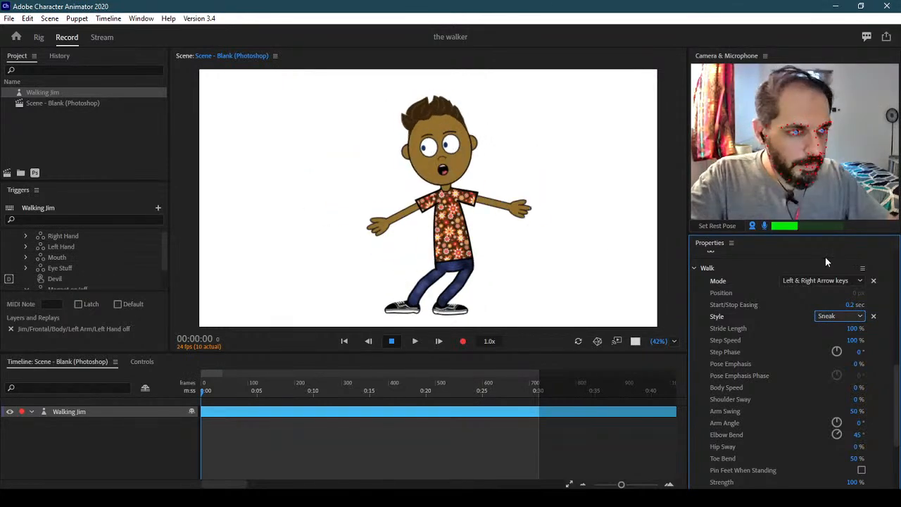
click(836, 315)
click(828, 385)
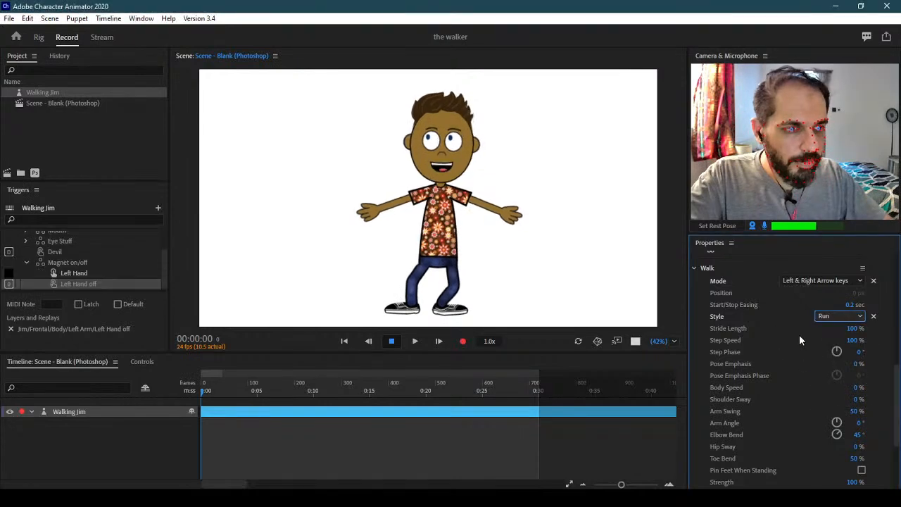
key(Right)
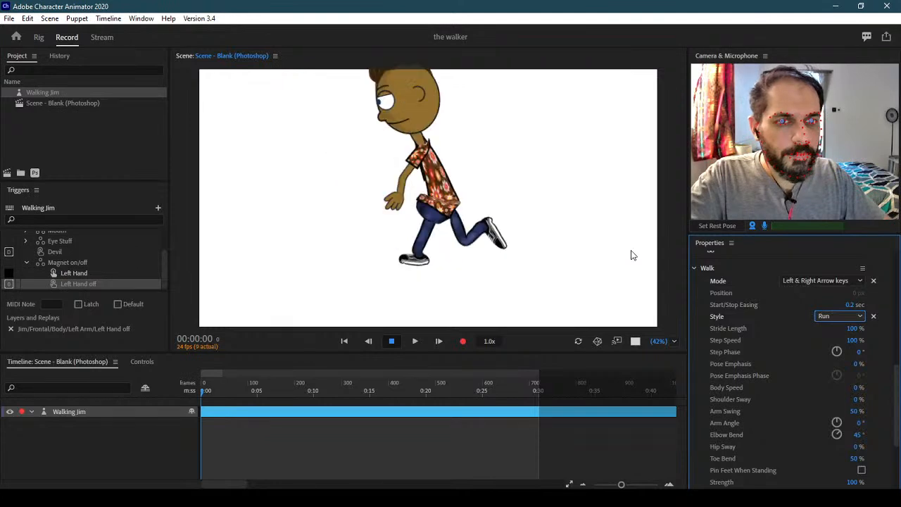
key(Left)
click(831, 315)
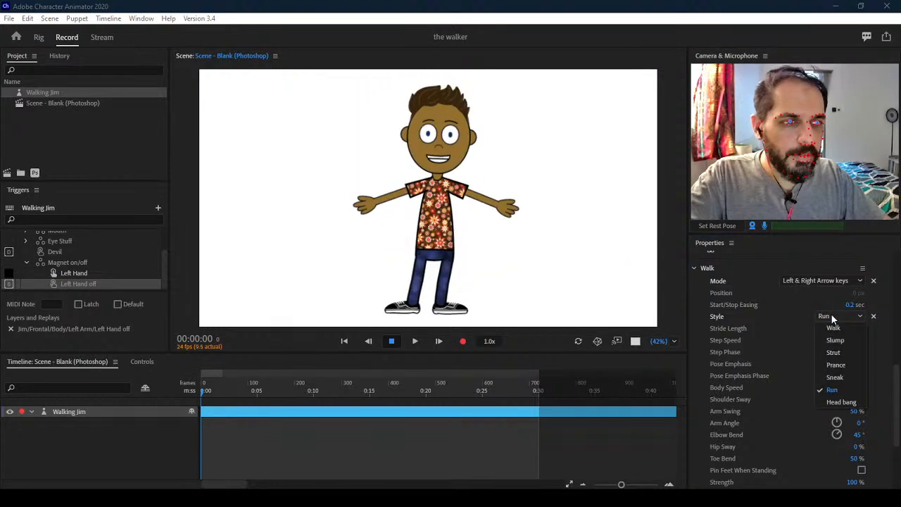
click(840, 401)
key(Right)
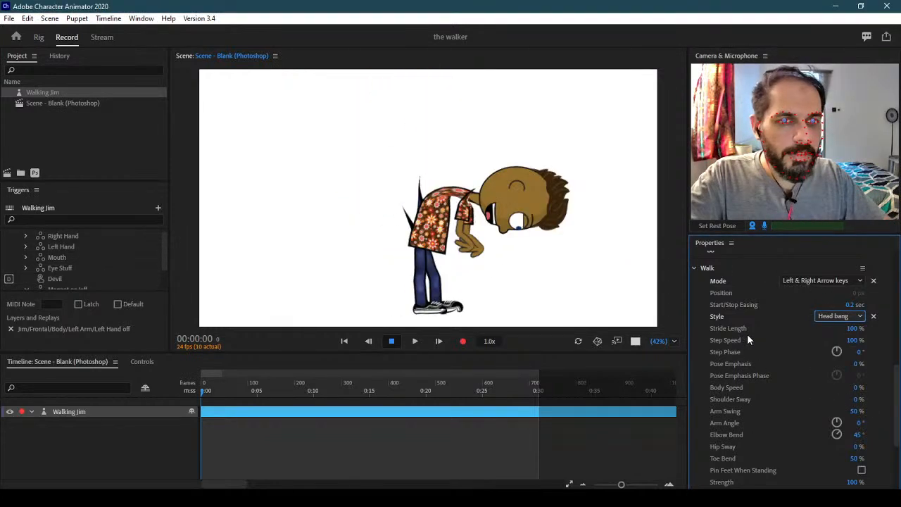
key(Left)
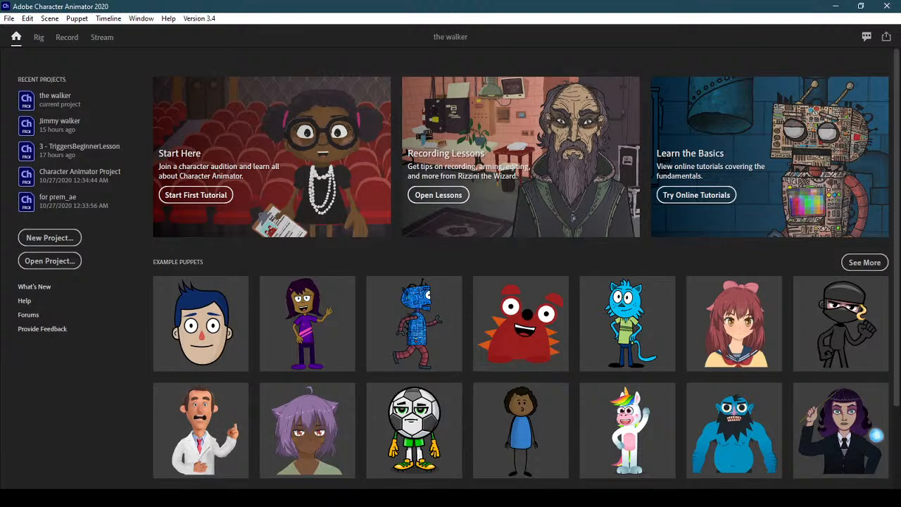
scroll(887, 394, down, 3)
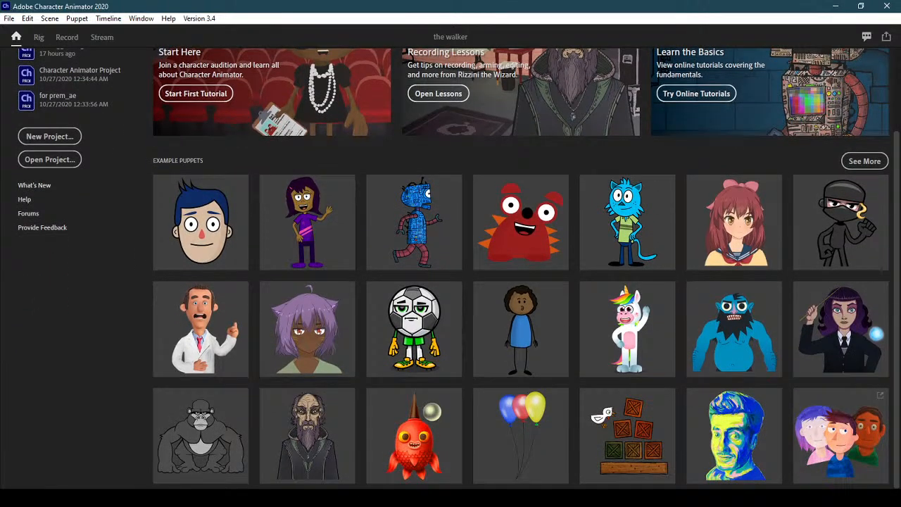
scroll(130, 127, up, 3)
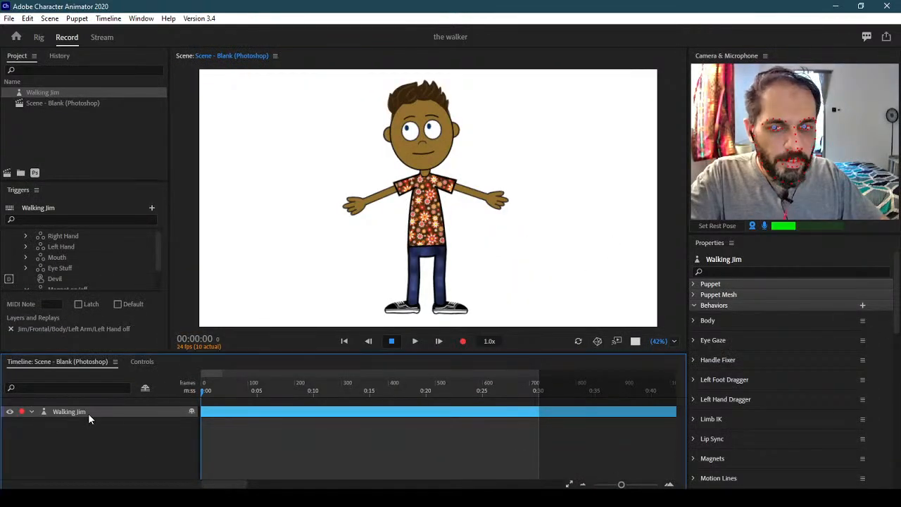
Expand Jim's Walk behavior in Properties and choose Walk from the Style list
drag(895, 303, 892, 401)
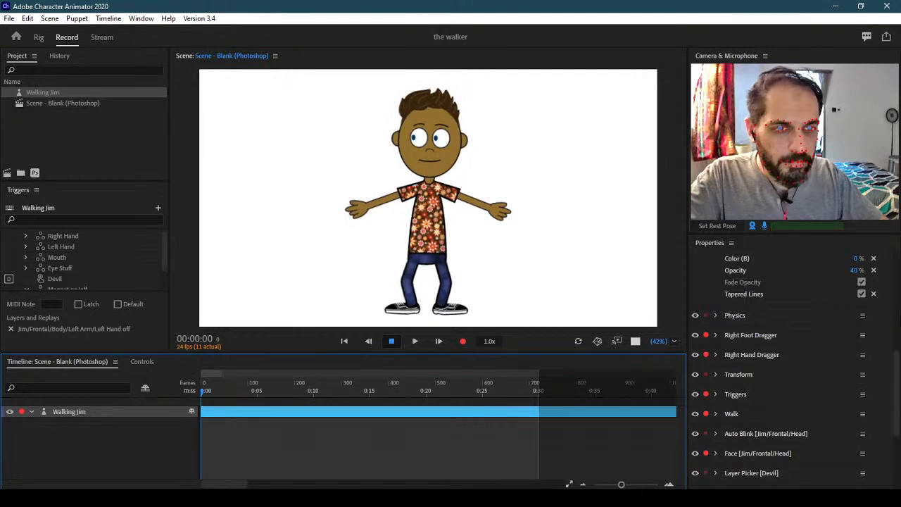
drag(897, 383, 897, 415)
click(716, 329)
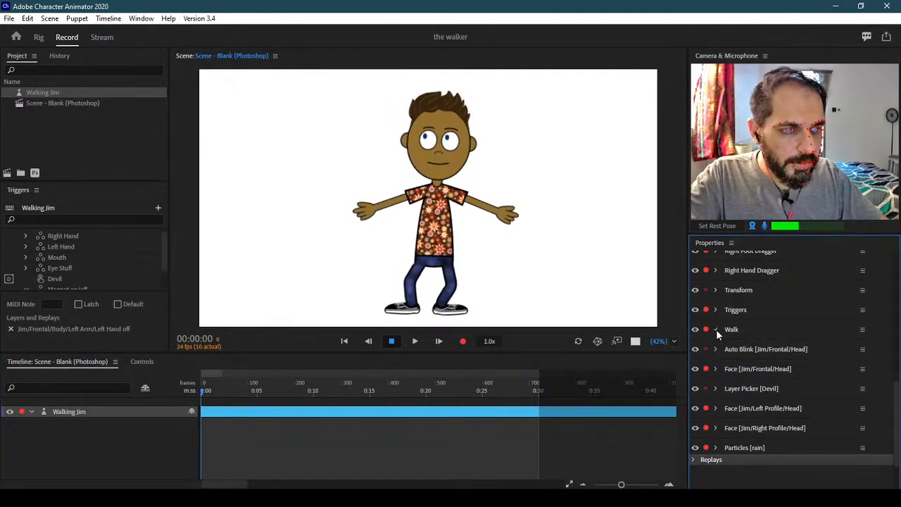
drag(896, 374, 897, 408)
click(832, 270)
click(820, 289)
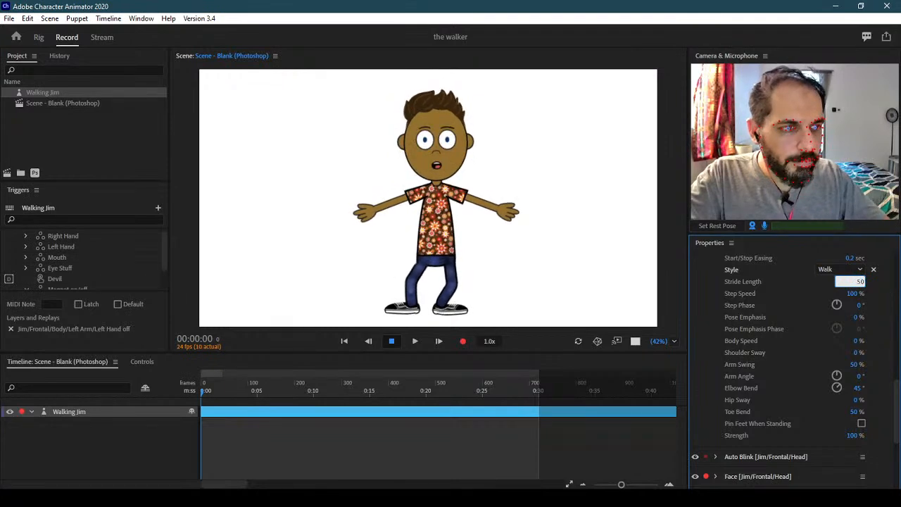
Apply a 500% Stride Length, then restore 100% and focus the scene for a test walk
key(Return)
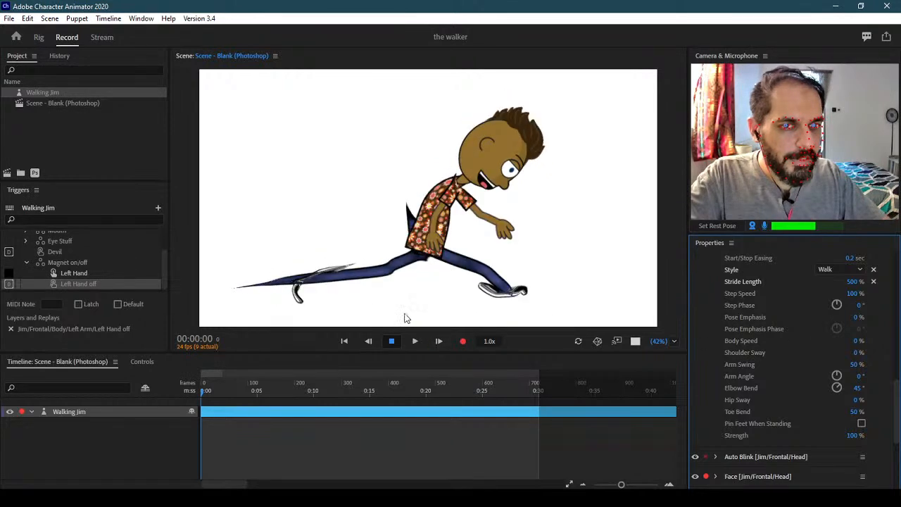
click(853, 281)
text(100)
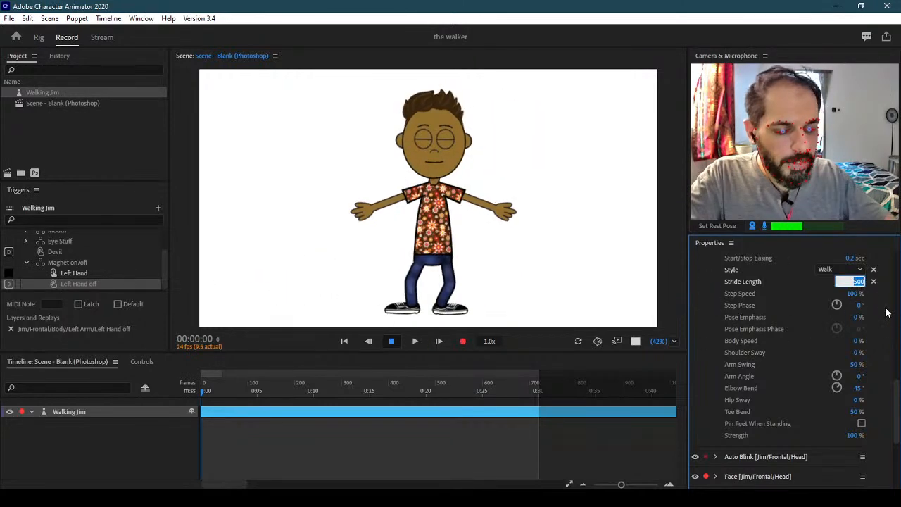
key(Return)
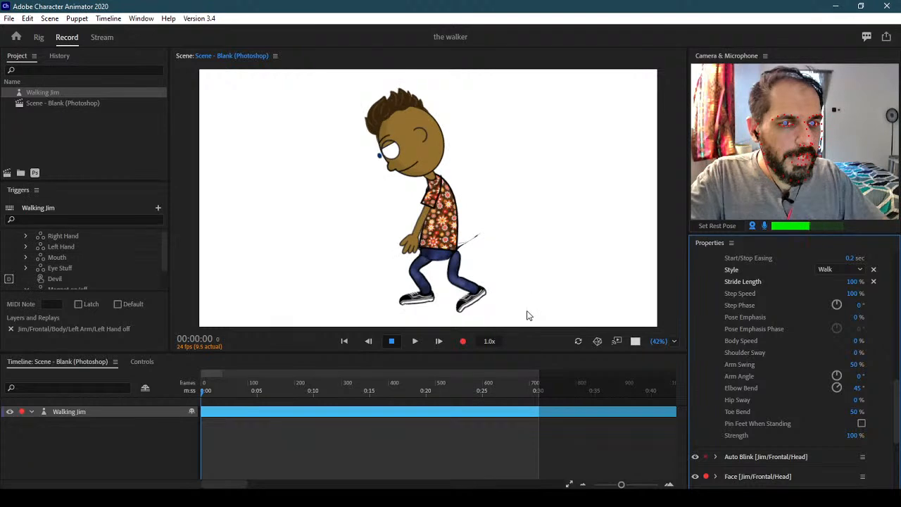
click(476, 244)
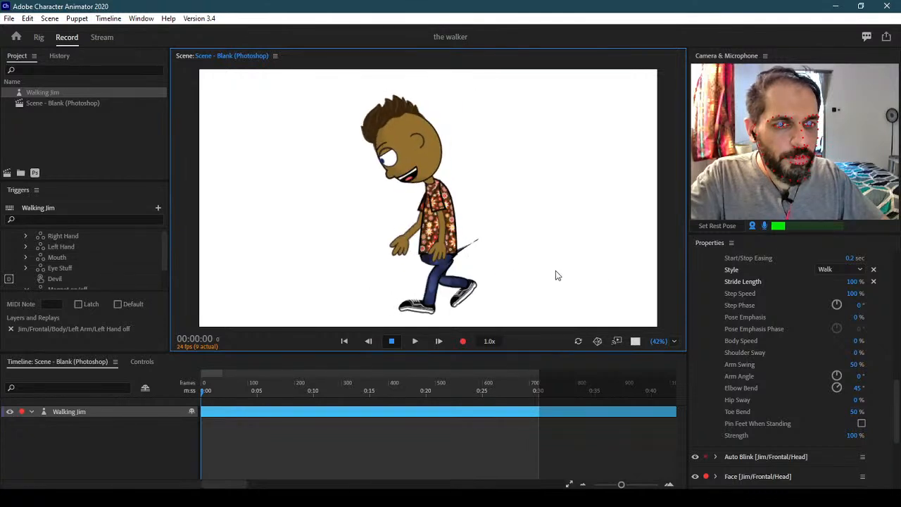
Test Walk Step Speed at 0% and 10%, then return it to 100%
click(852, 293)
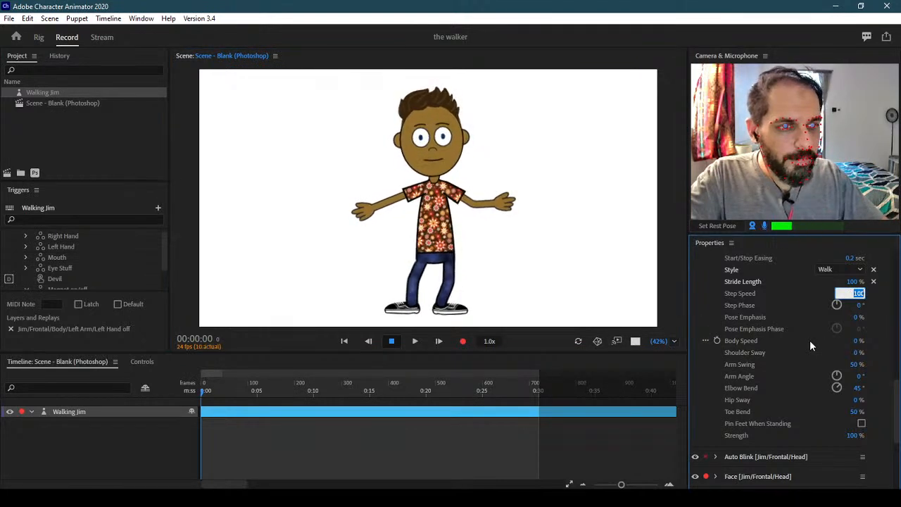
text(50)
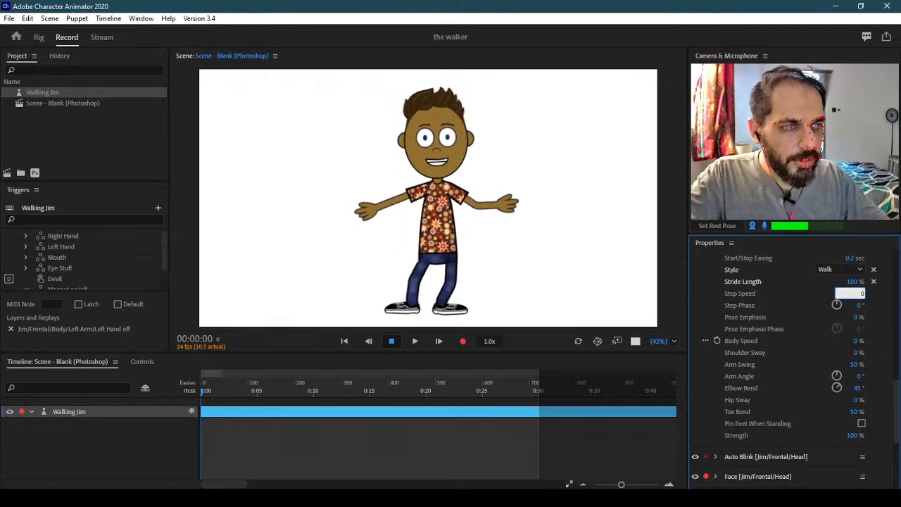
key(Return)
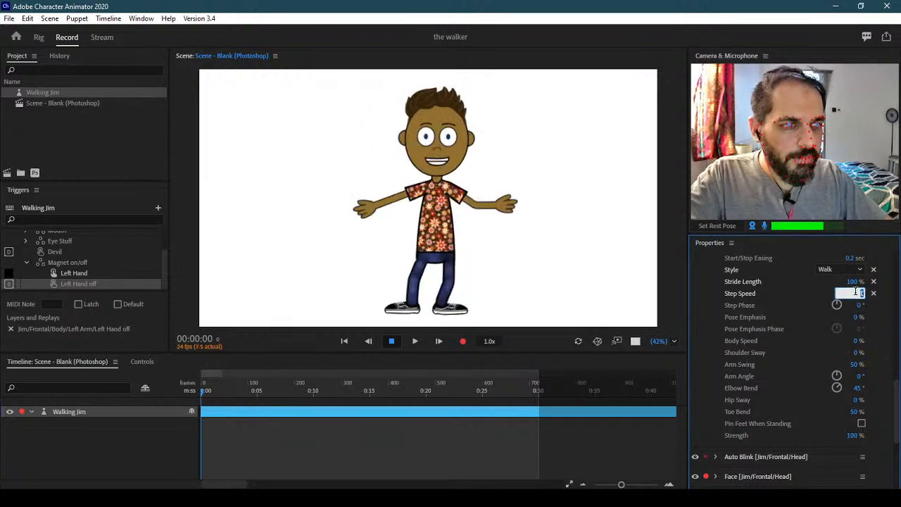
key(Return)
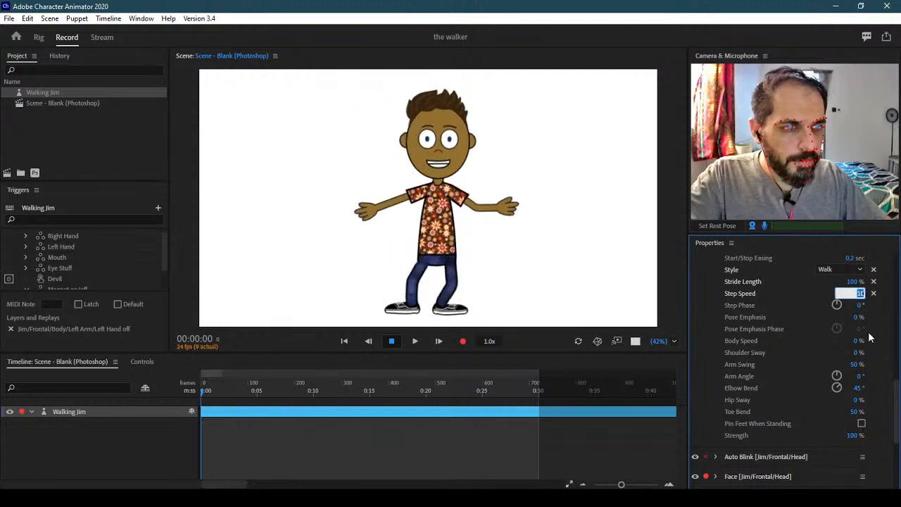
key(Return)
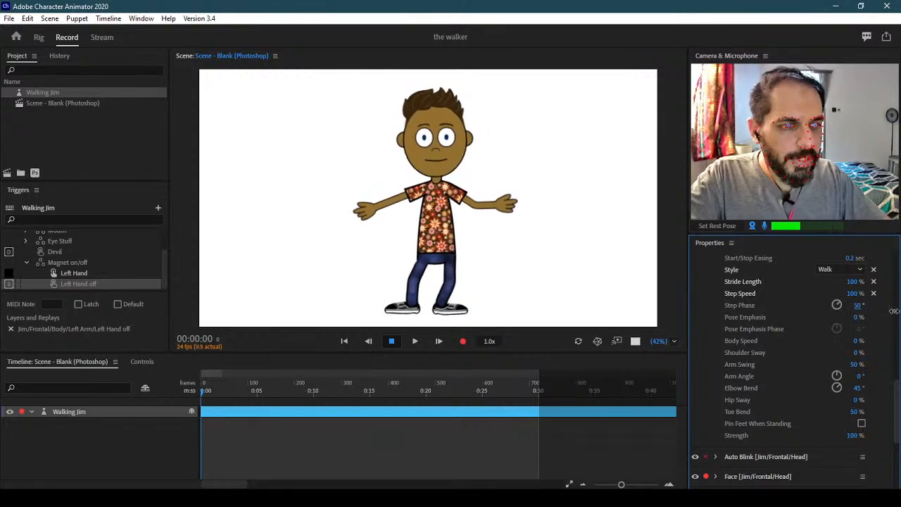
Set Step Phase to 50° and try Pose Emphasis at 100% with test walks
drag(744, 316, 746, 316)
key(Right)
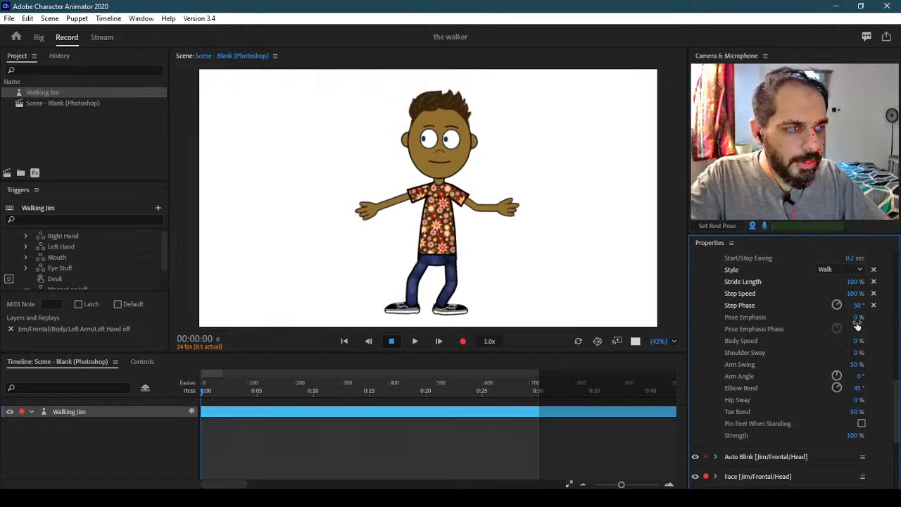
text(100)
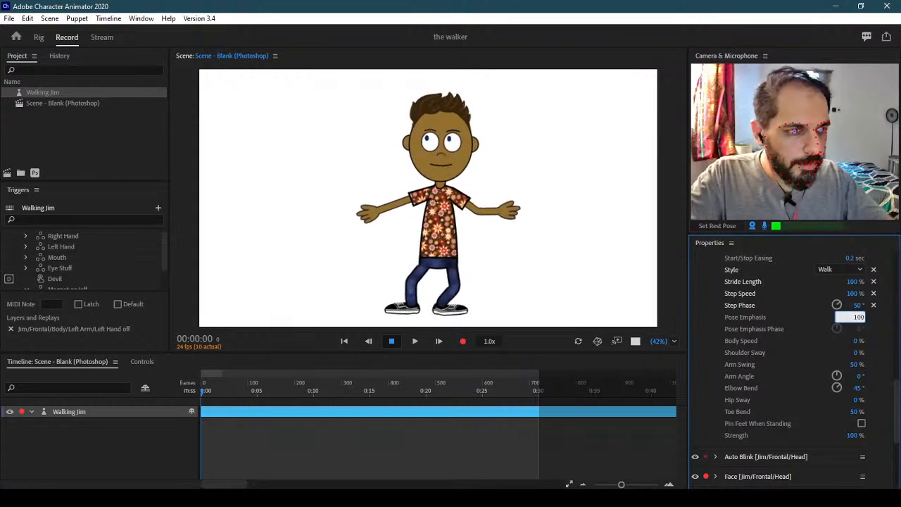
key(Return)
key(Right)
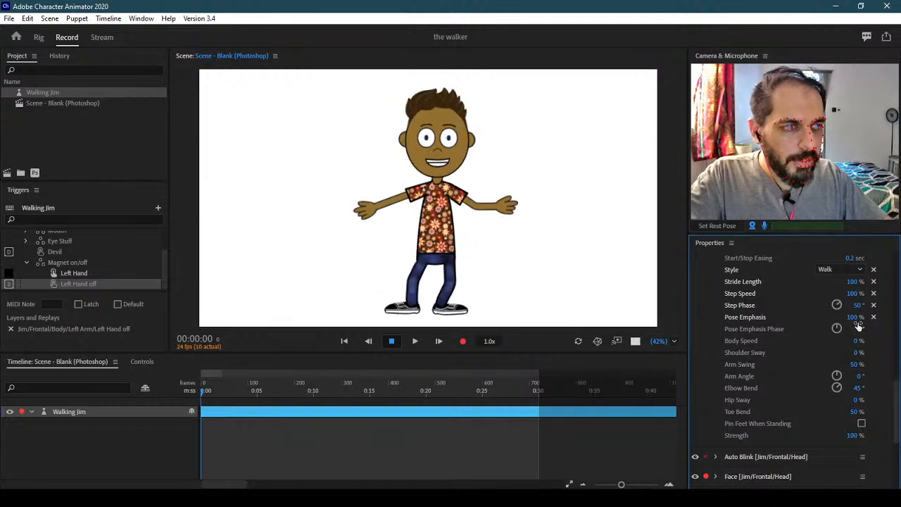
Try Pose Emphasis at 50%, settle on 0%, set Step Phase to 0°, and test
text(50)
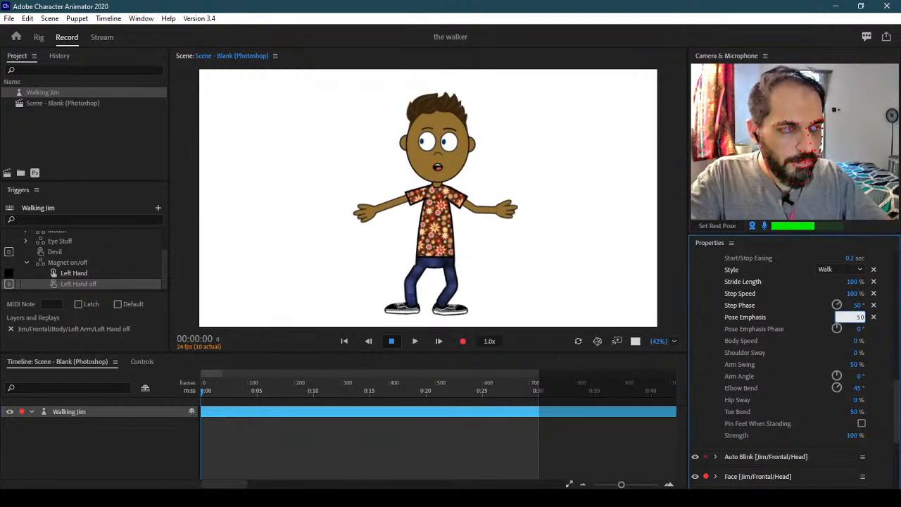
key(Return)
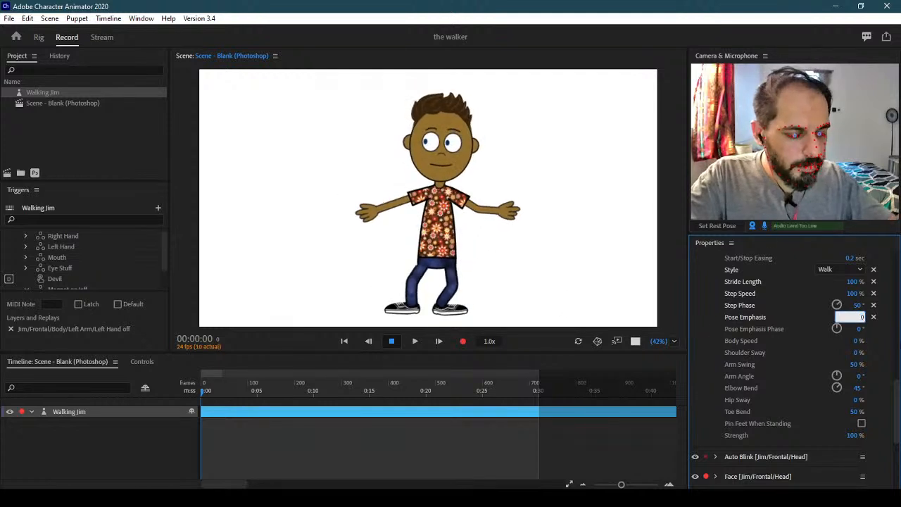
text(0)
key(Return)
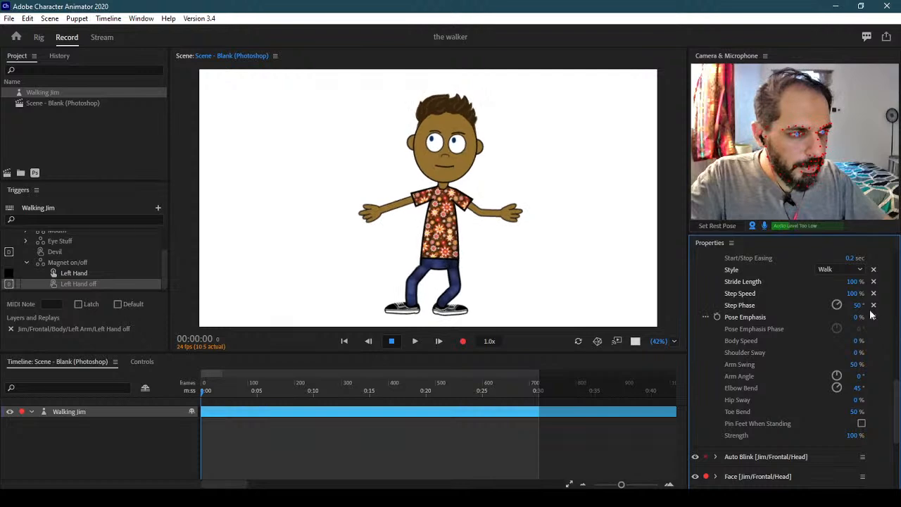
text(0)
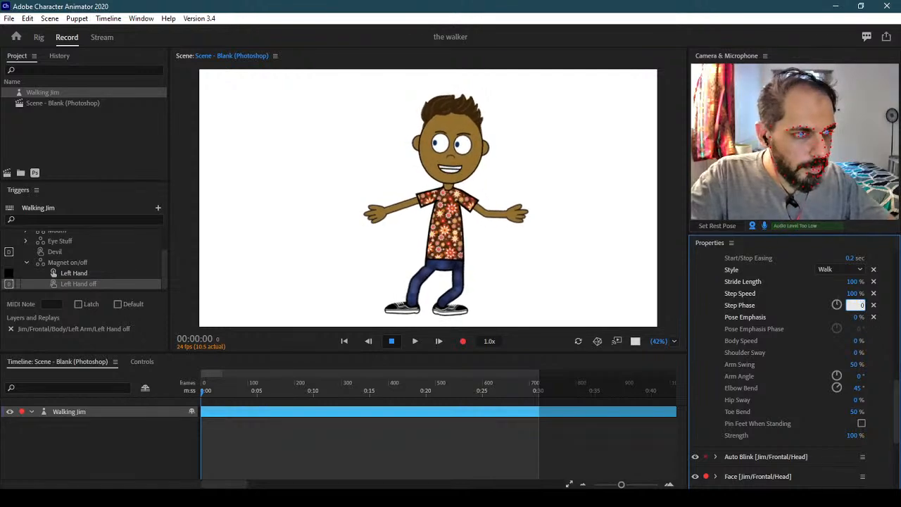
key(Return)
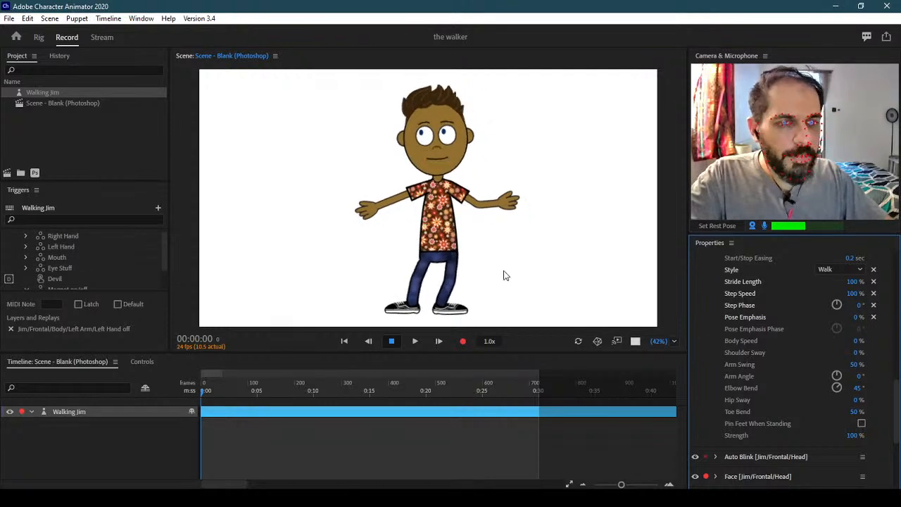
key(Left)
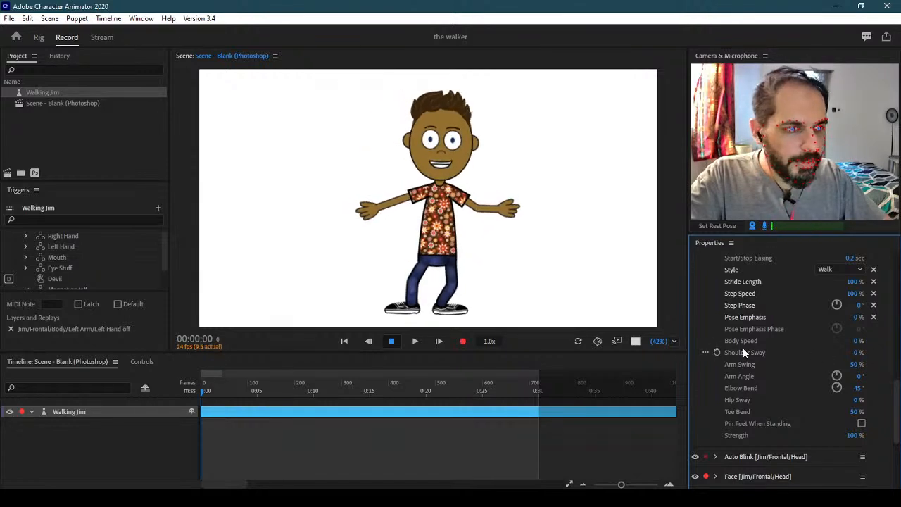
Set Body Speed to 100% and walk Jim back and forth across the scene
text(100)
key(Return)
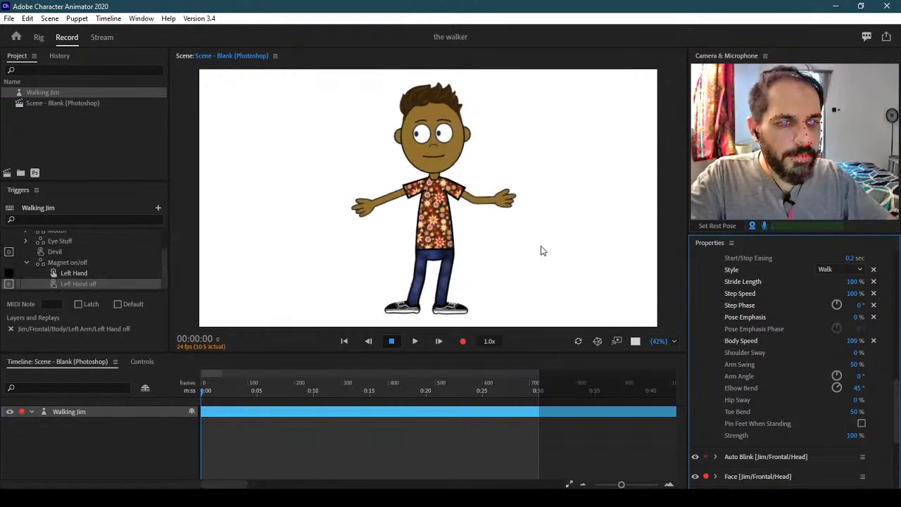
key(Left)
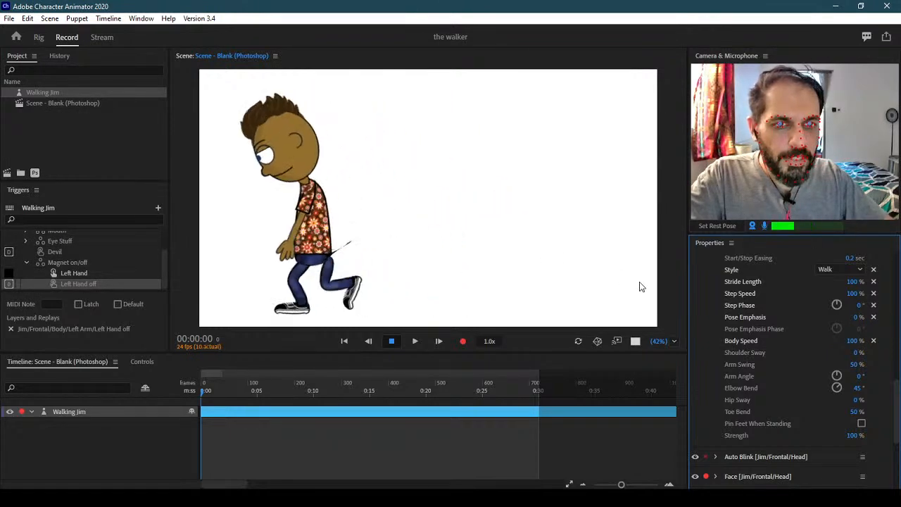
key(Right)
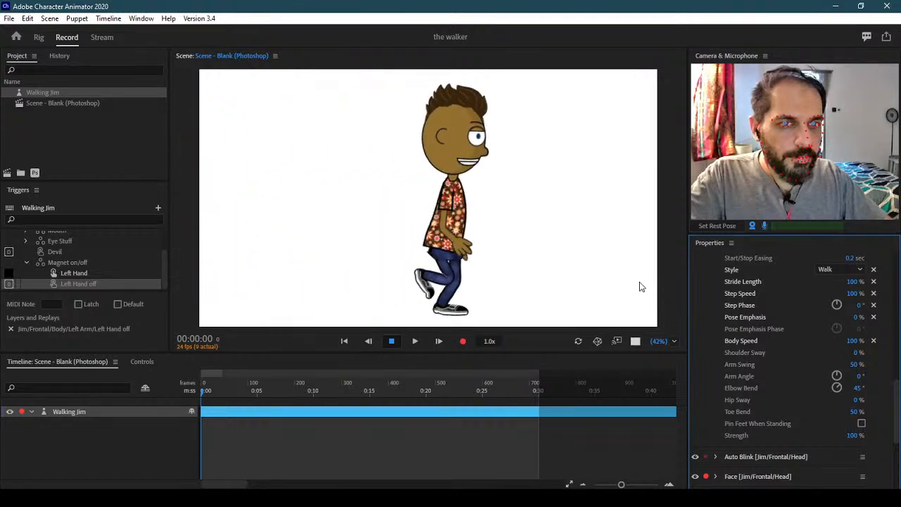
key(Left)
key(Right)
key(Left)
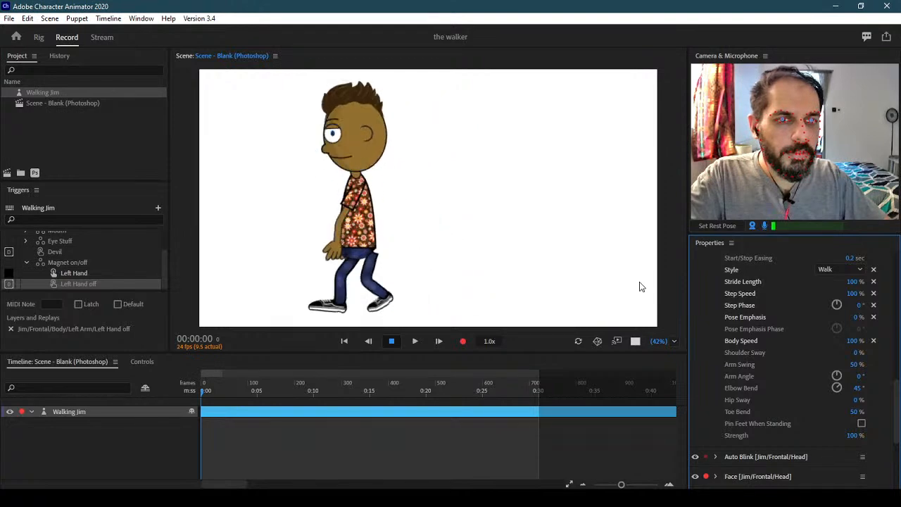
key(Right)
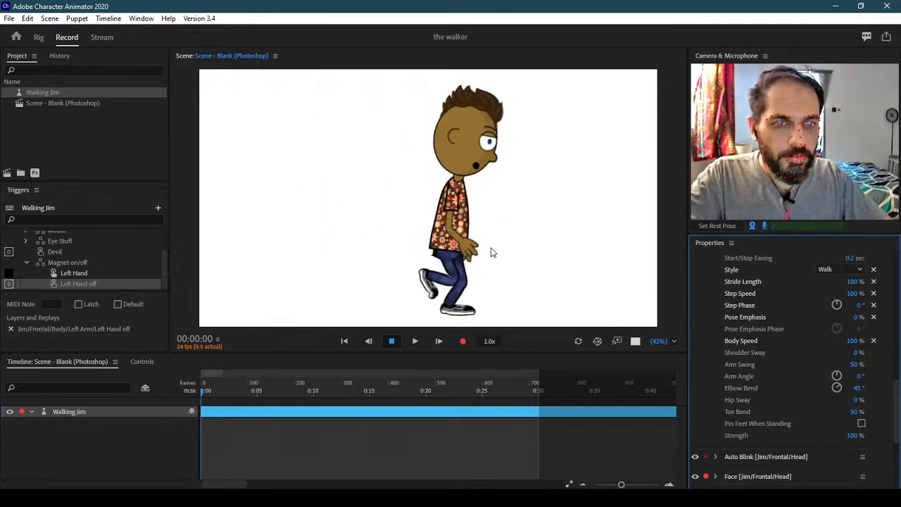
key(Left)
key(Right)
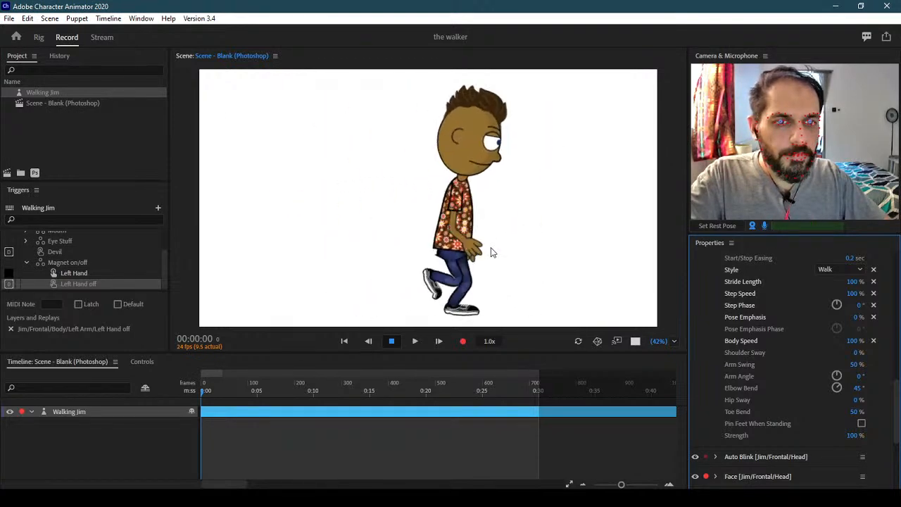
key(Left)
key(Right)
key(Left)
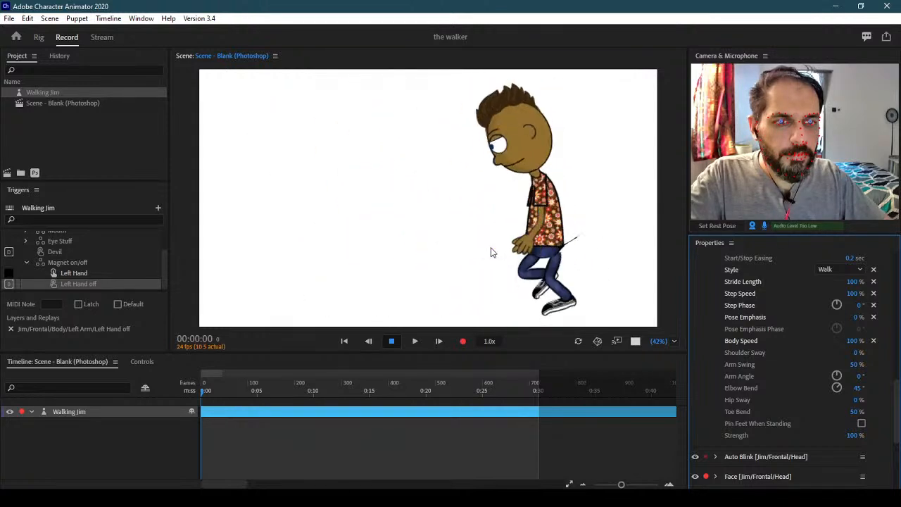
key(Right)
key(Left)
key(Right)
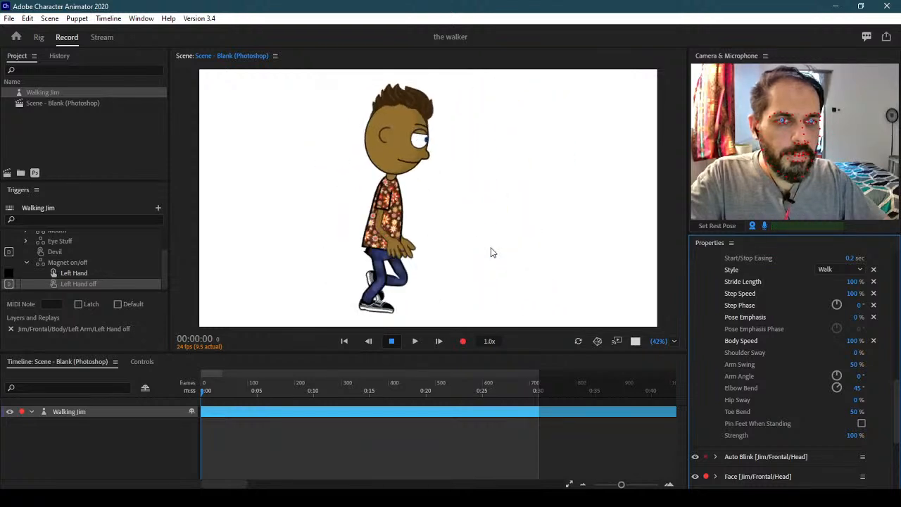
click(39, 37)
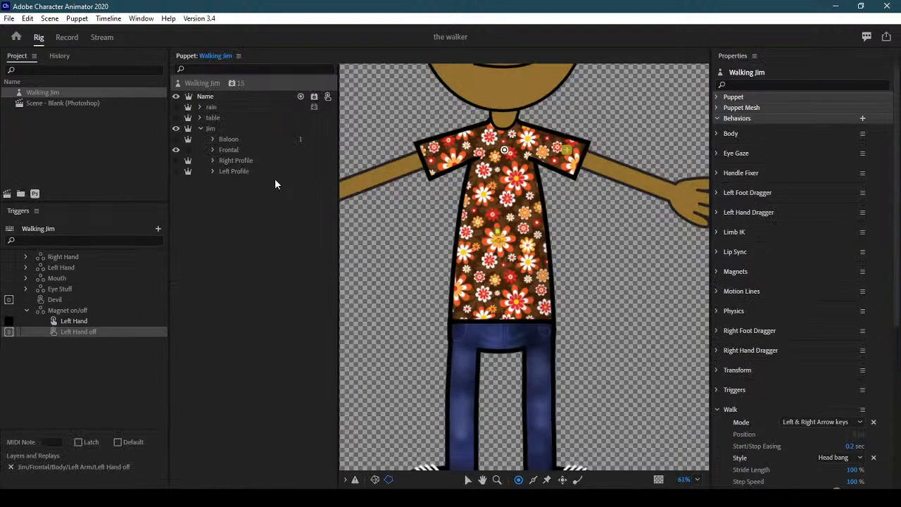
Hide Jim's Frontal view and show and expand the Left Profile group
click(251, 171)
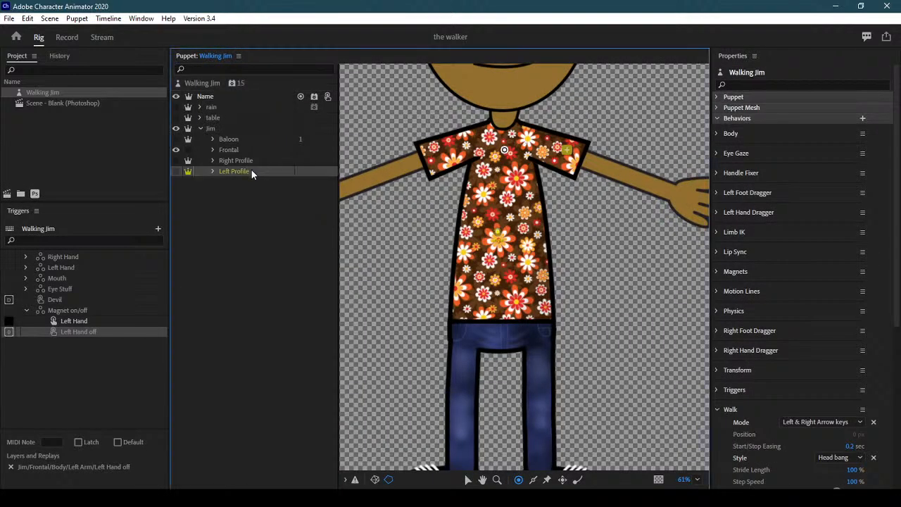
click(176, 150)
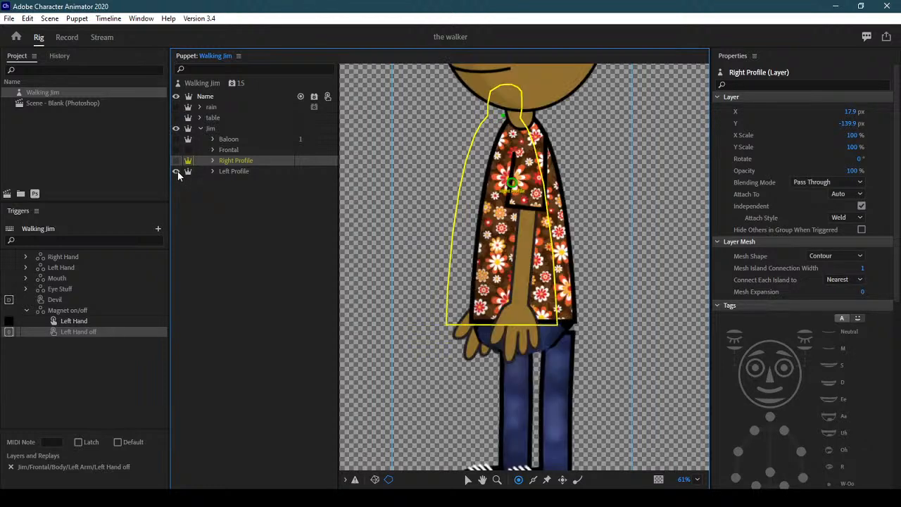
click(236, 171)
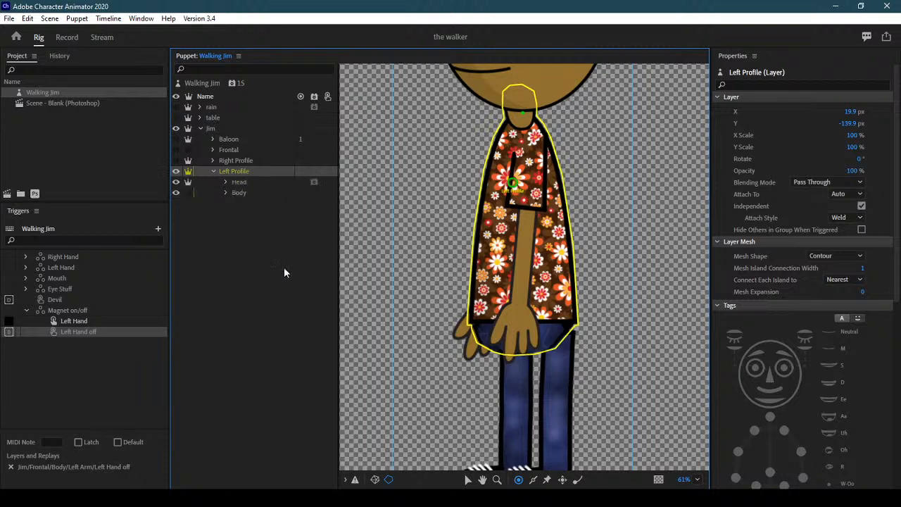
click(225, 192)
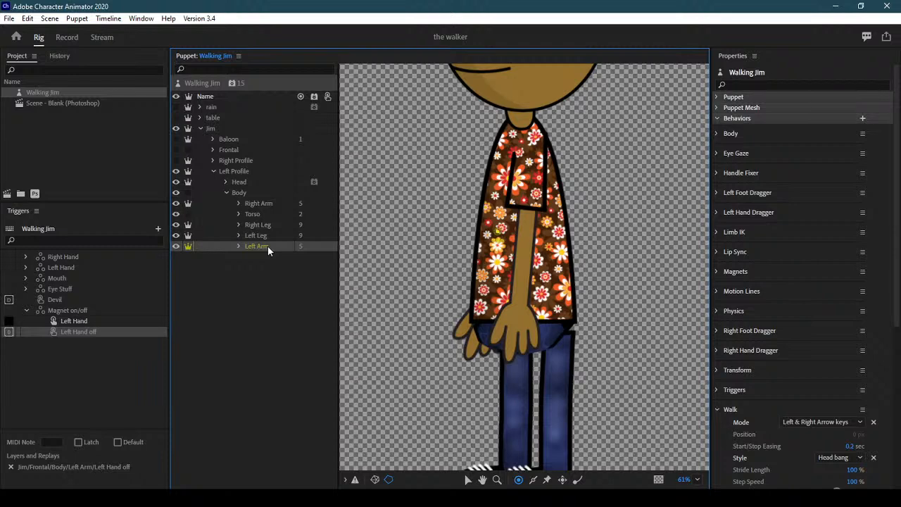
Inspect the Left Arm and Right Leg layers, selecting the Left Hip handle
click(267, 245)
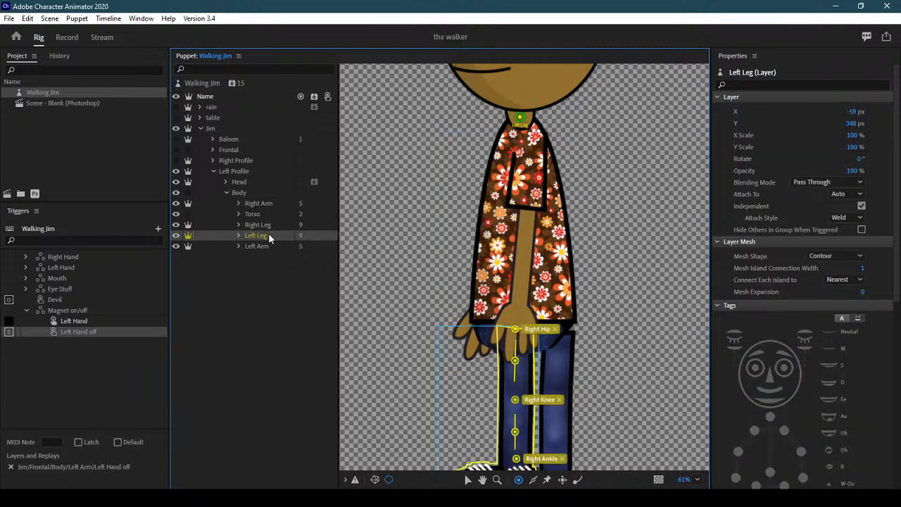
click(269, 225)
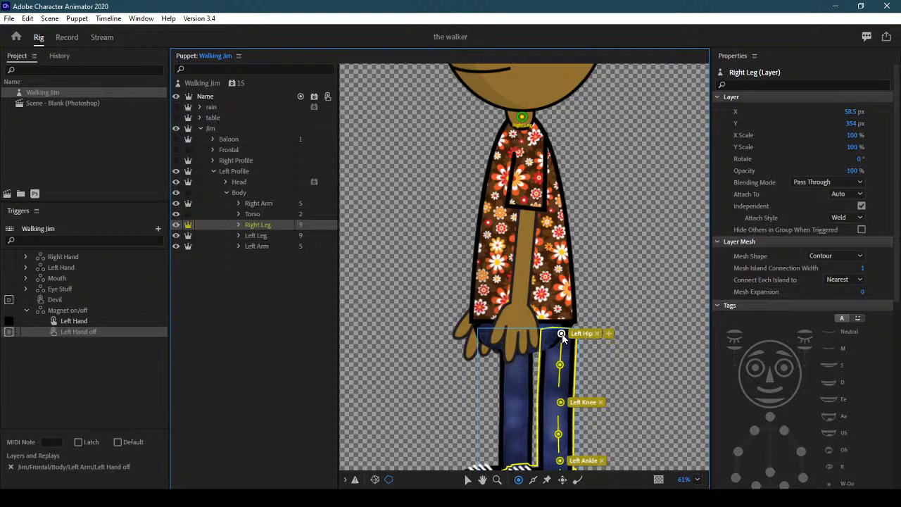
click(609, 349)
scroll(609, 349, up, 5)
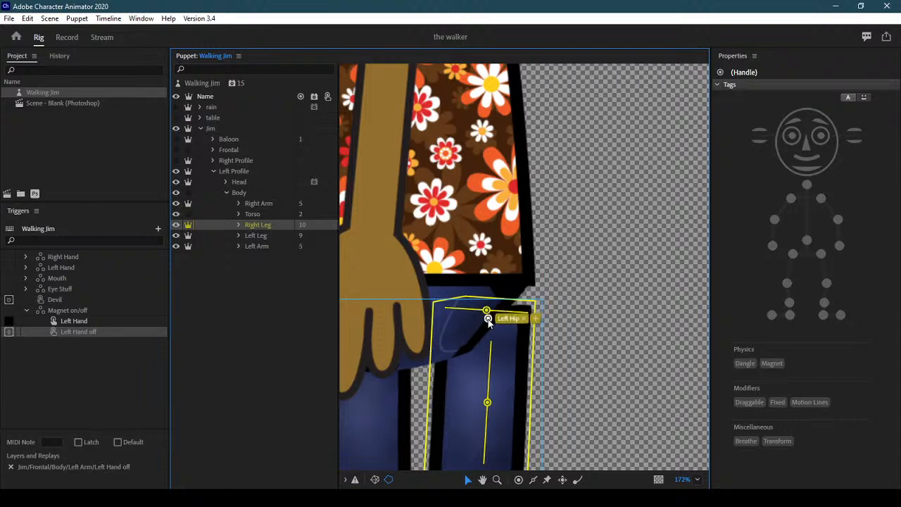
Collapse and hide Left Profile, and show the Frontal view again
click(214, 171)
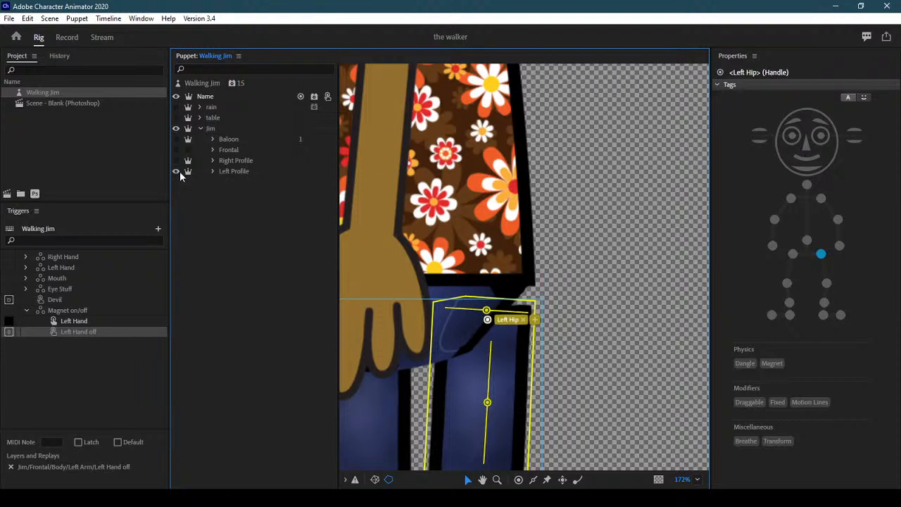
click(177, 171)
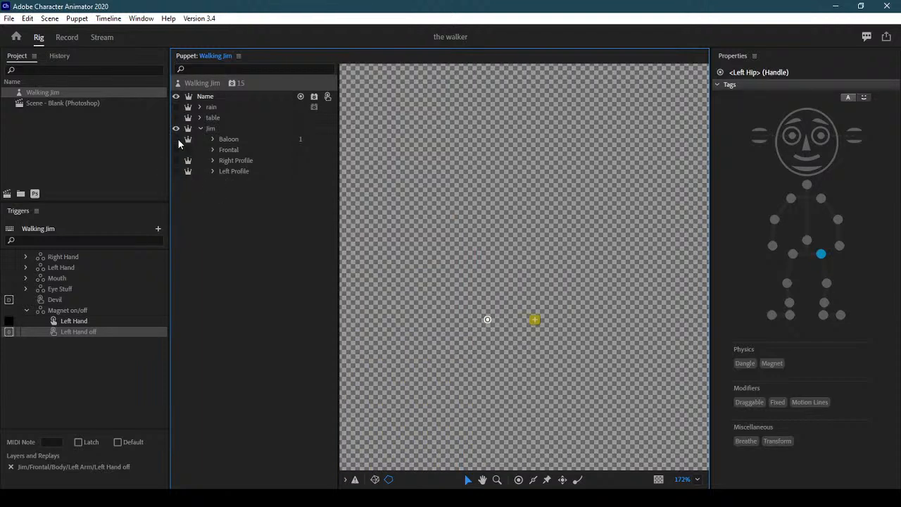
click(176, 150)
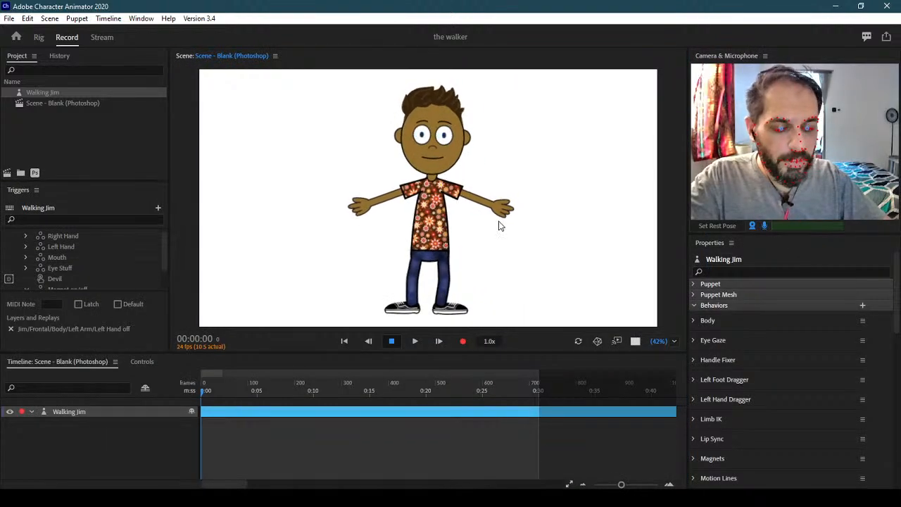
key(Left)
key(Right)
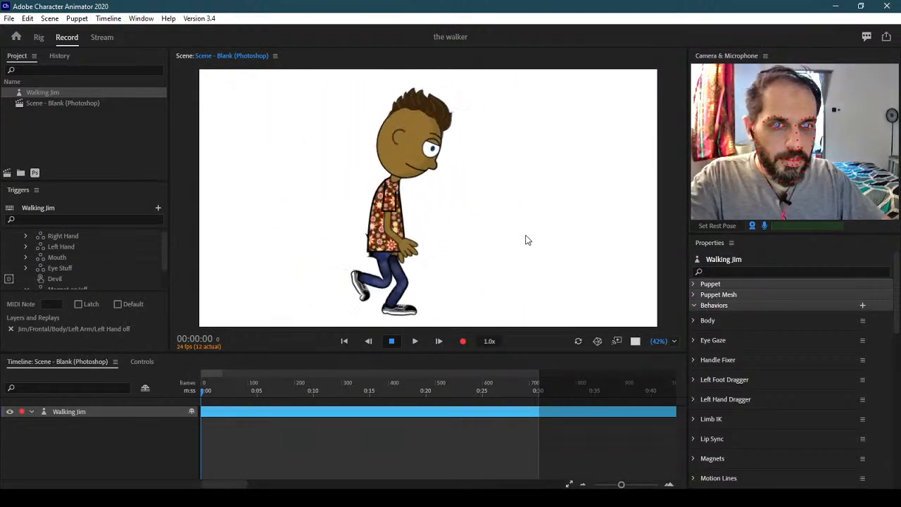
key(Left)
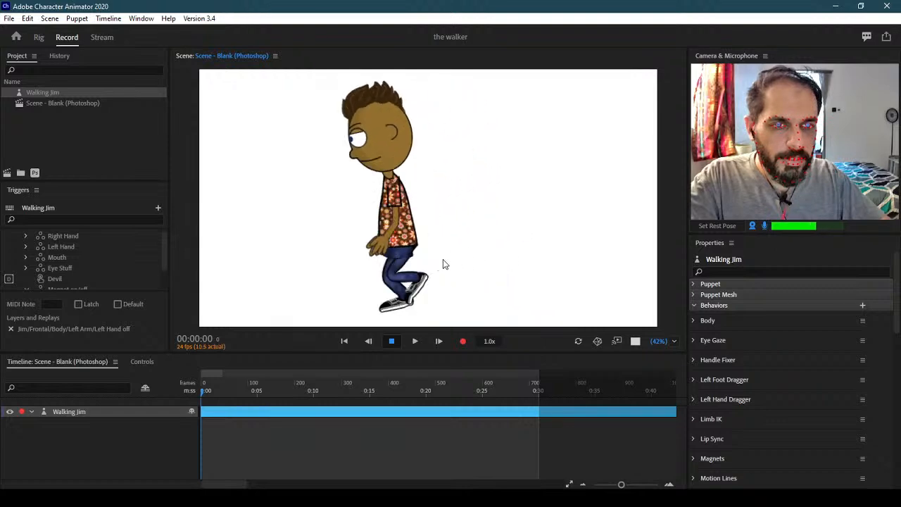
key(Right)
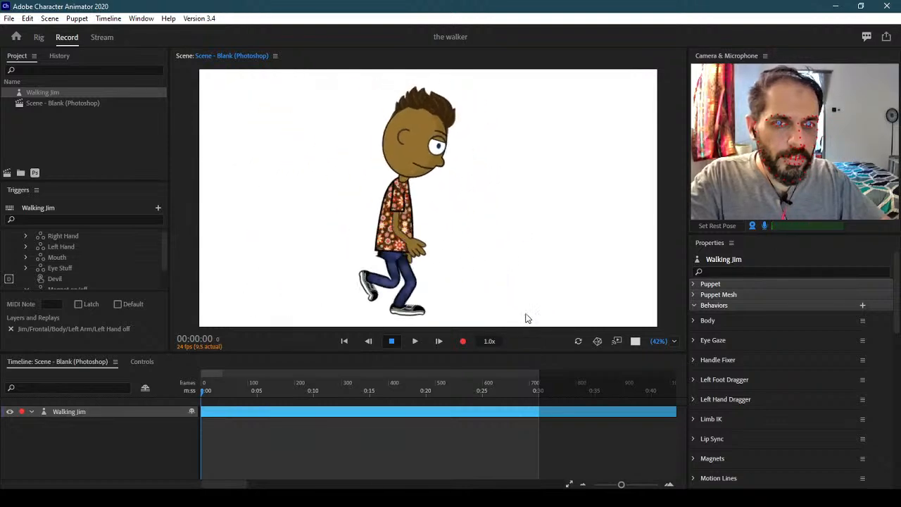
key(Left)
key(Right)
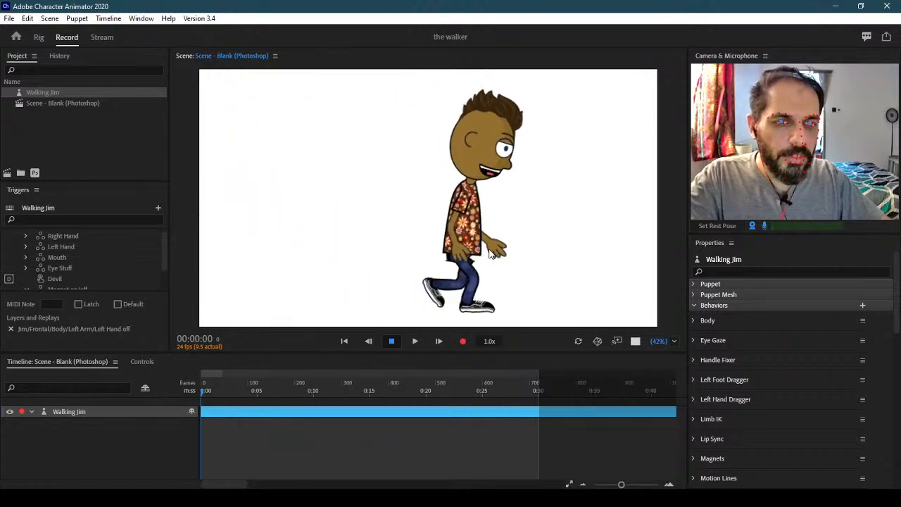
key(Left)
key(Right)
key(Left)
key(Right)
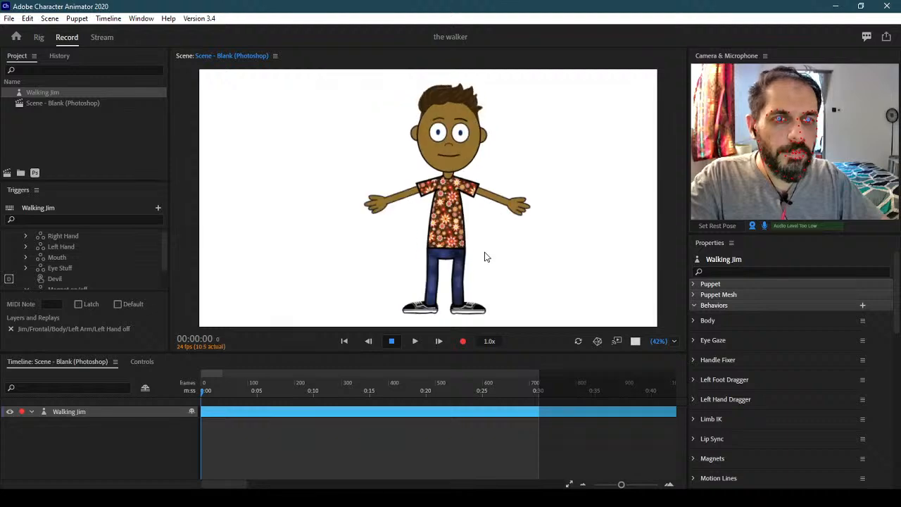
key(Left)
key(Right)
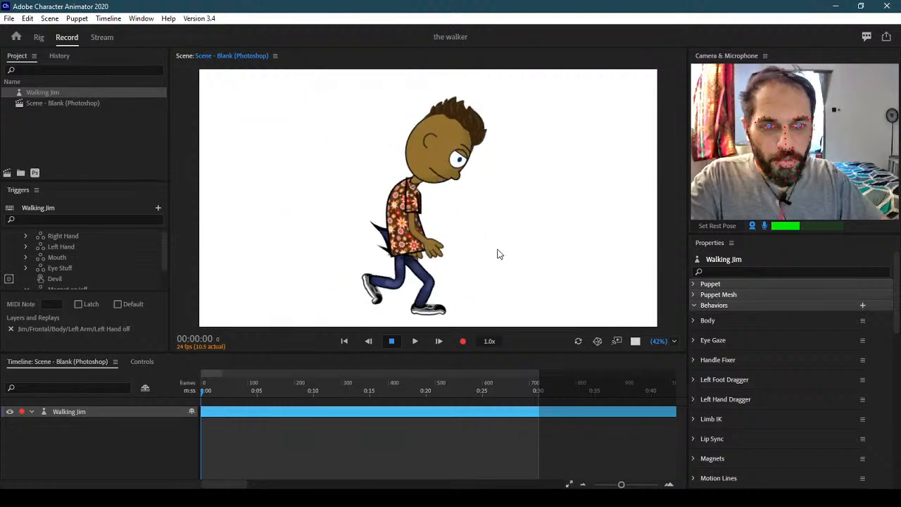
key(Left)
key(Right)
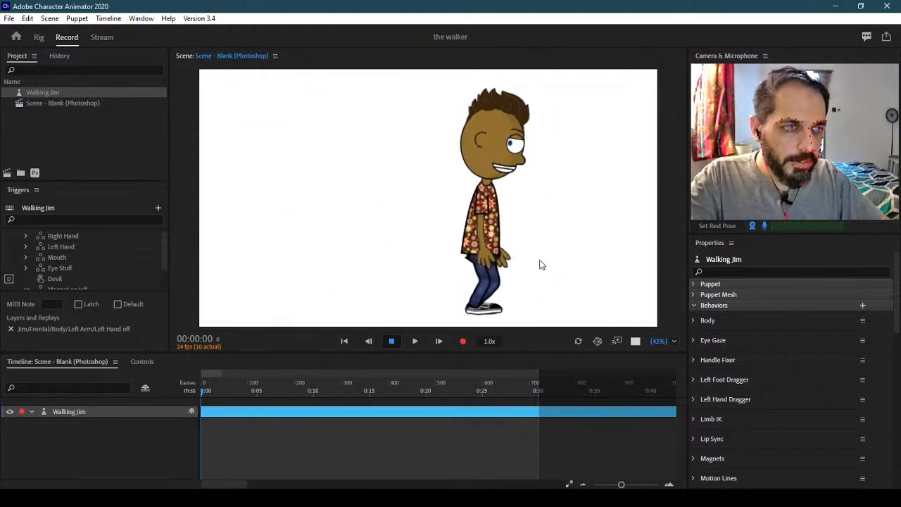
Scroll to the Walk behavior, test Jim's walk, then try an Elbow Bend of 180°
scroll(899, 331, down, 3)
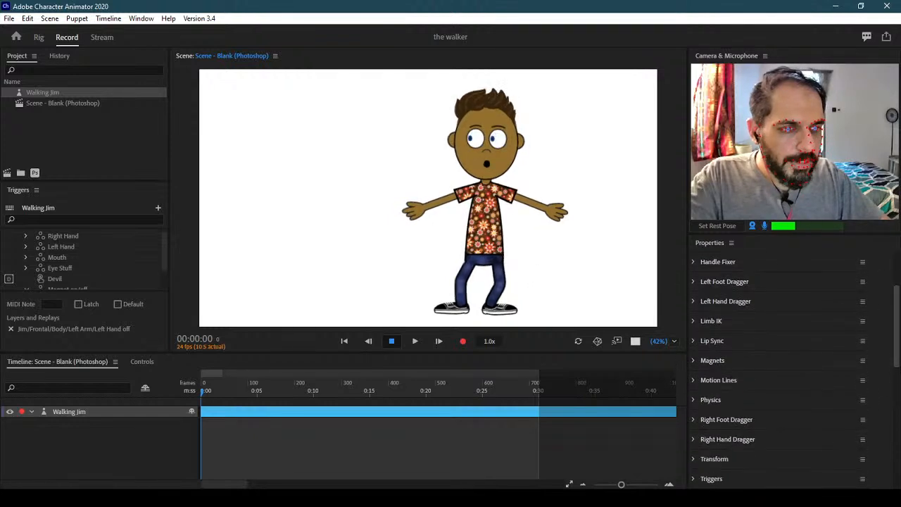
drag(897, 329, 897, 429)
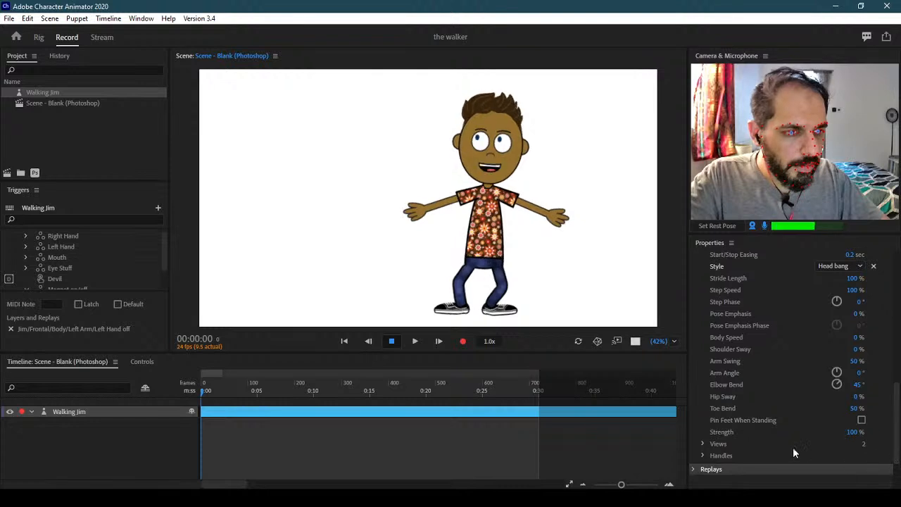
key(Left)
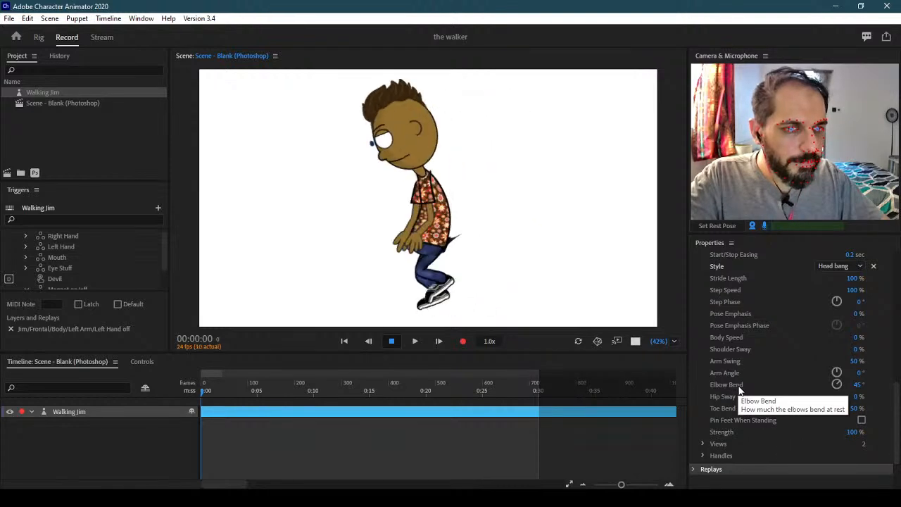
key(Right)
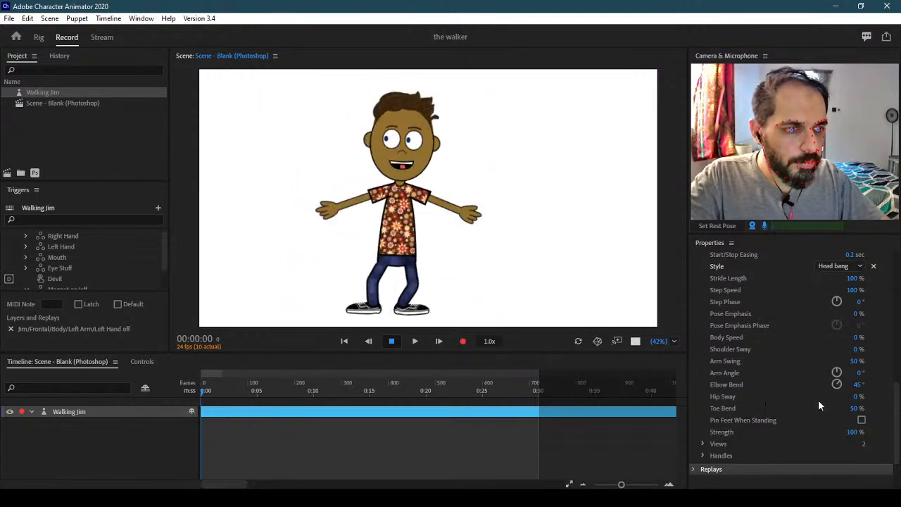
key(Right)
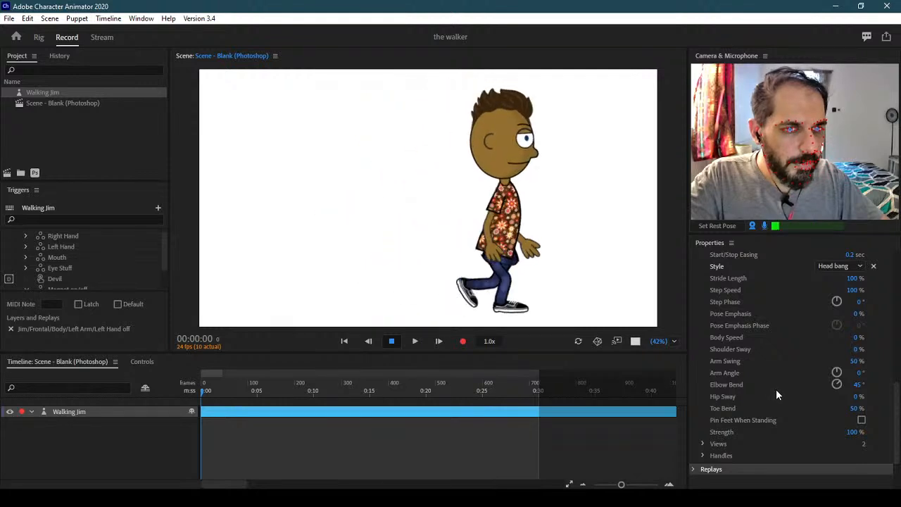
click(861, 386)
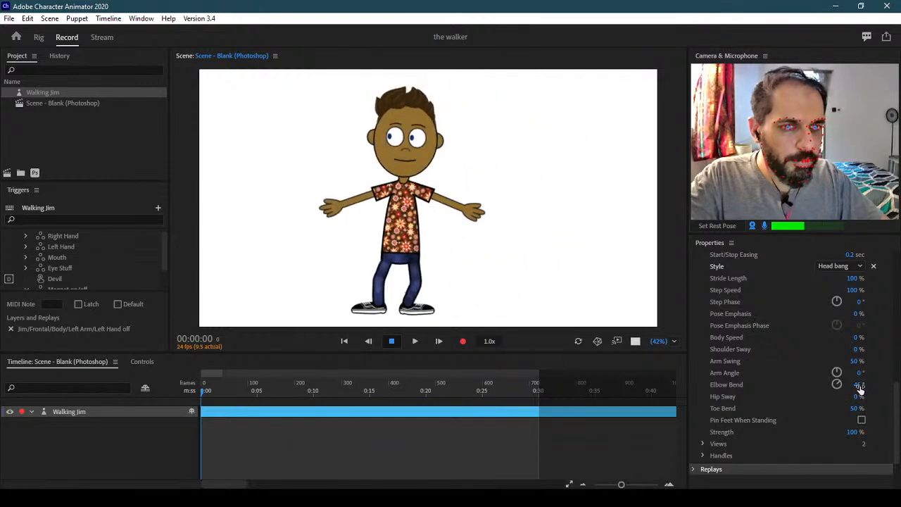
text(180)
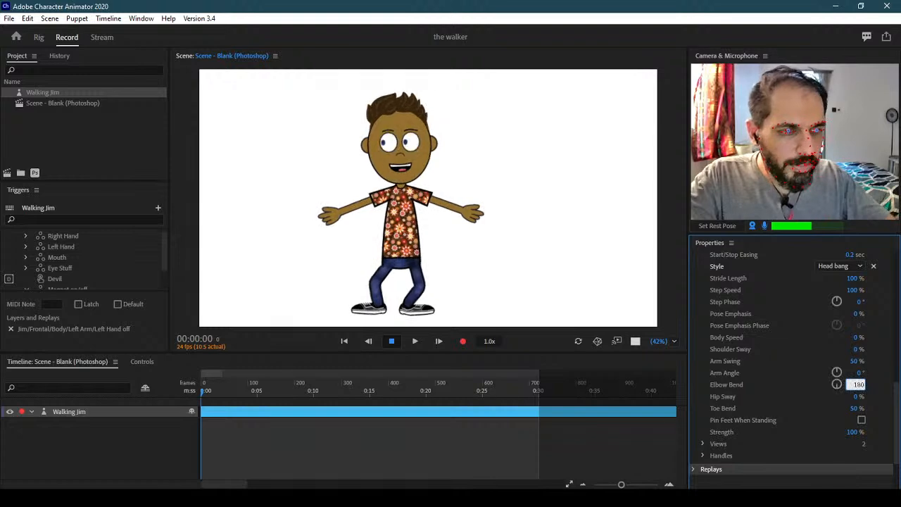
key(Return)
key(Right)
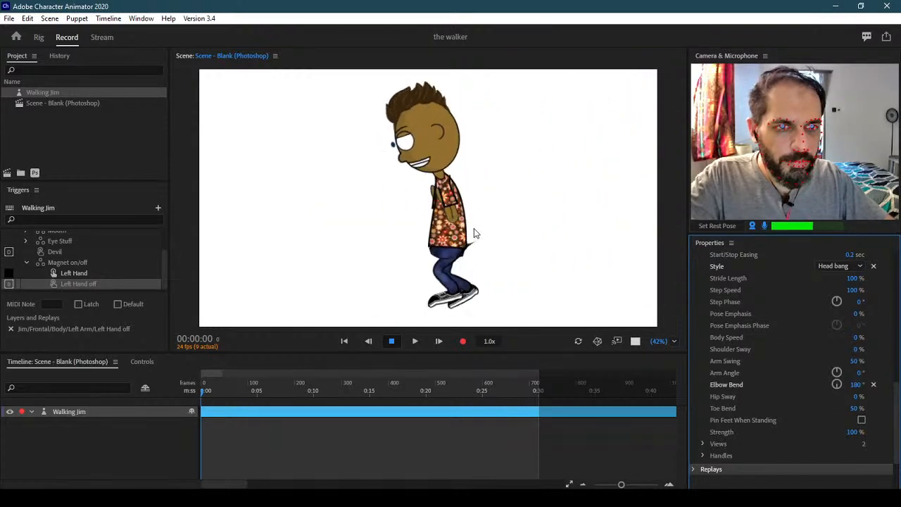
Try an Elbow Bend of 90°, walking Jim right and back left
click(856, 384)
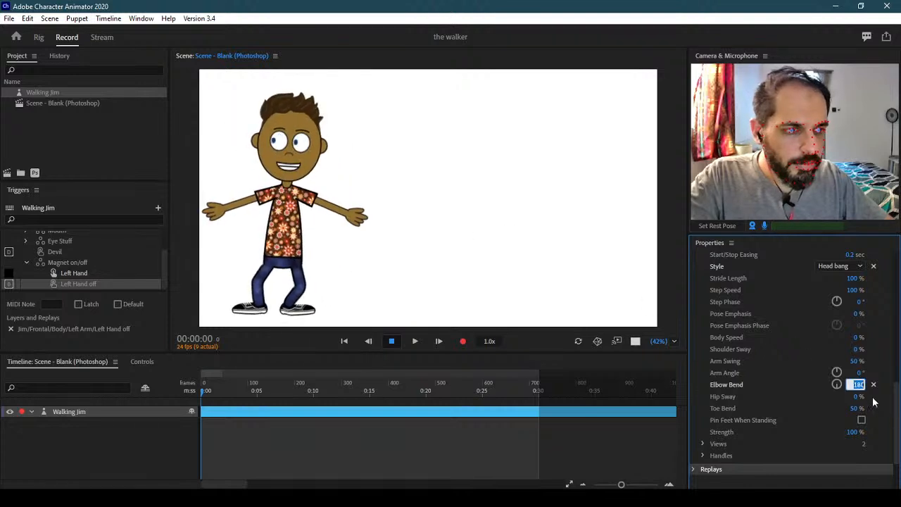
text(90)
key(Return)
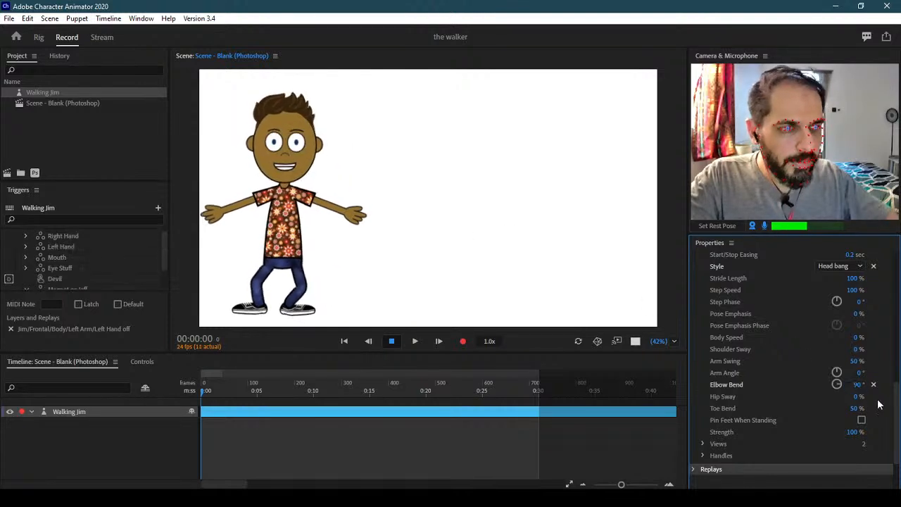
key(Right)
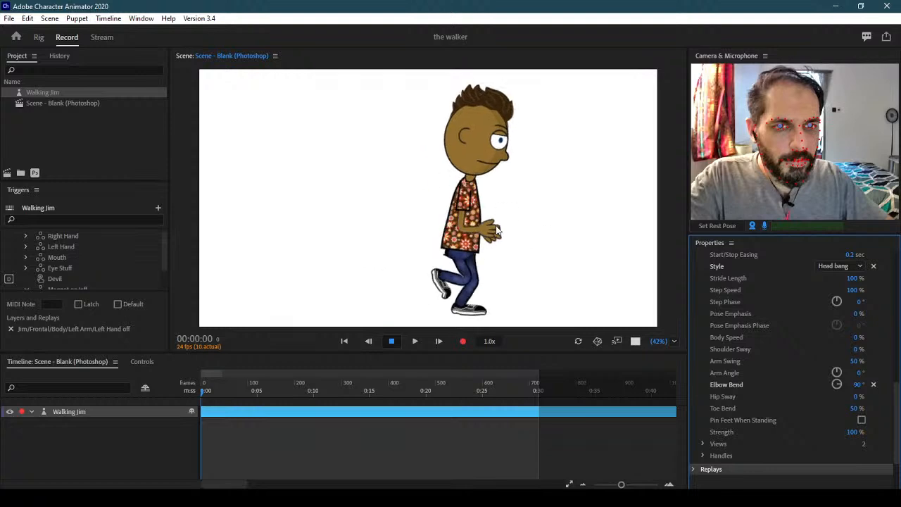
key(Left)
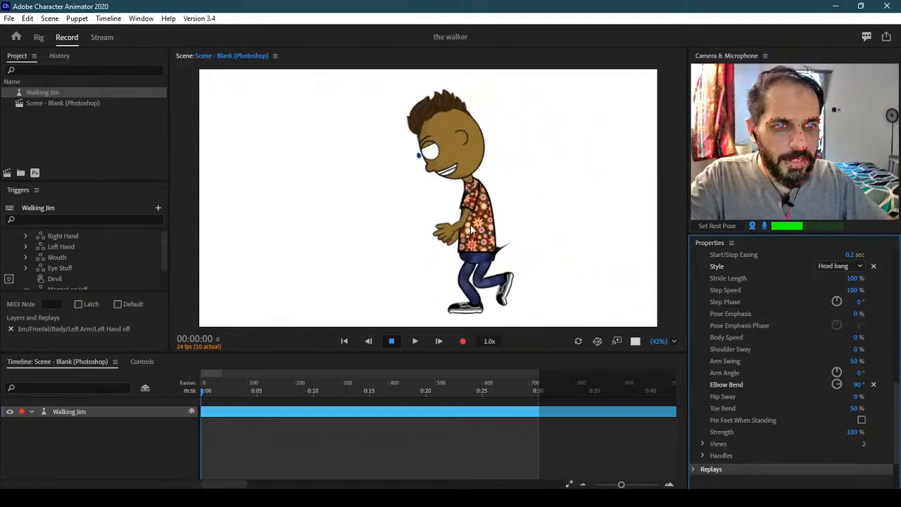
Try Elbow Bend values of 45°, 0° and -45°, walking Jim to compare
click(859, 385)
text(45)
key(Return)
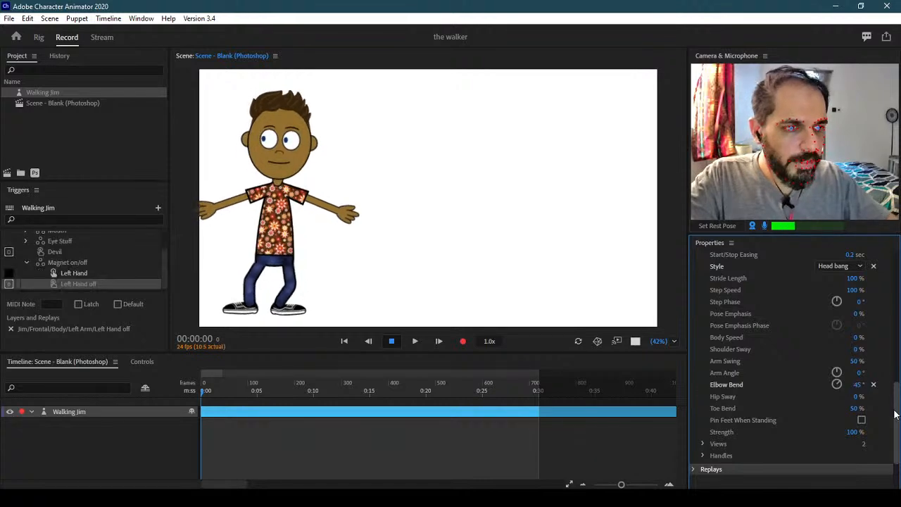
click(860, 385)
text(0)
key(Return)
key(Right)
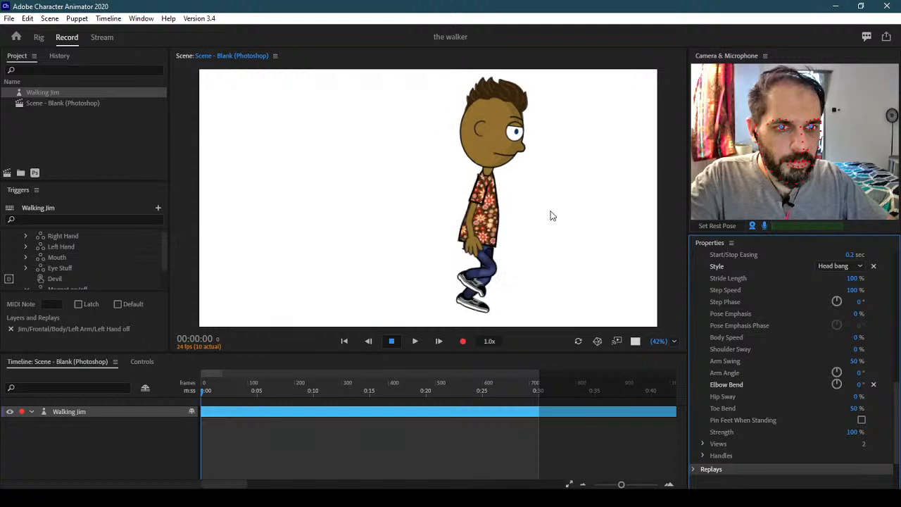
key(Left)
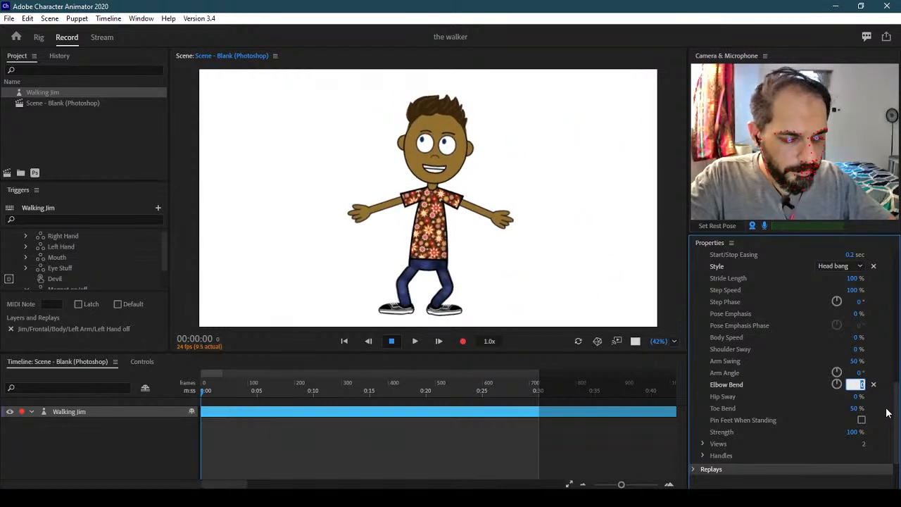
key(Return)
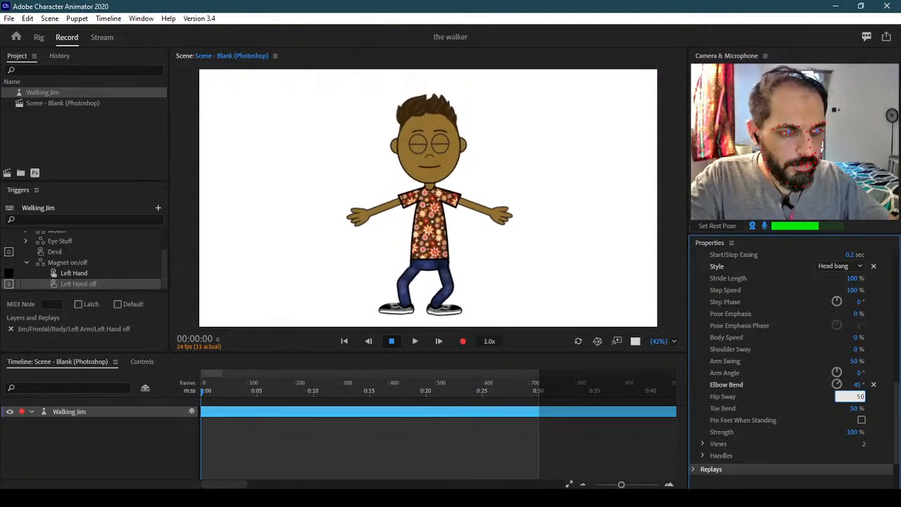
Apply a 50% Hip Sway and test-walk Jim left and right
key(Return)
key(Left)
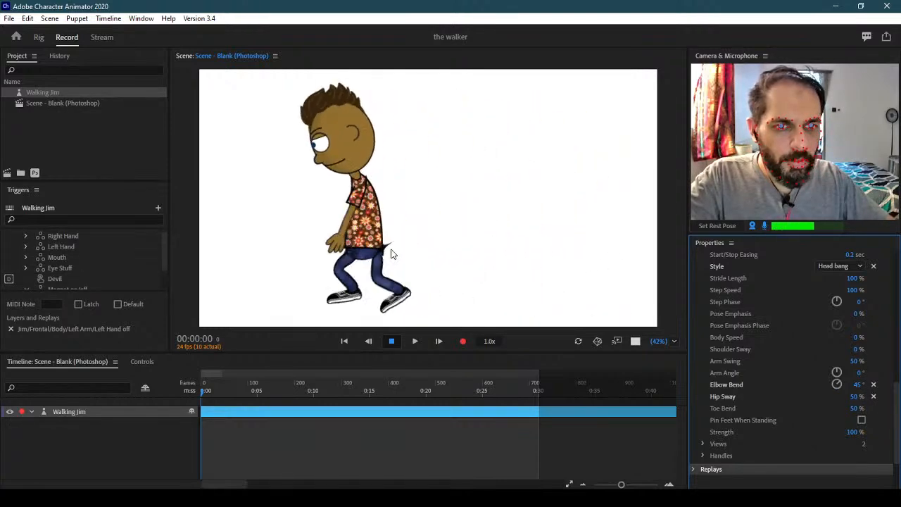
key(Right)
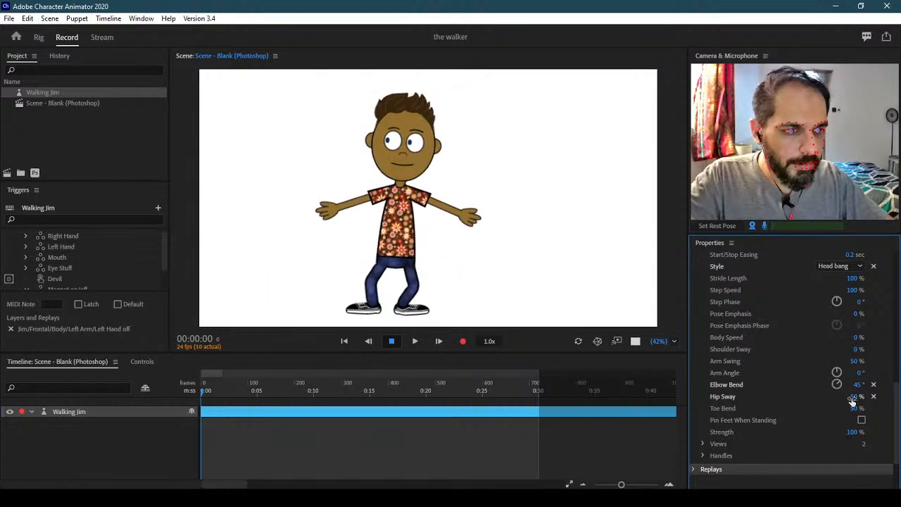
Return Hip Sway to 0% and walk Jim left, then right again
key(Return)
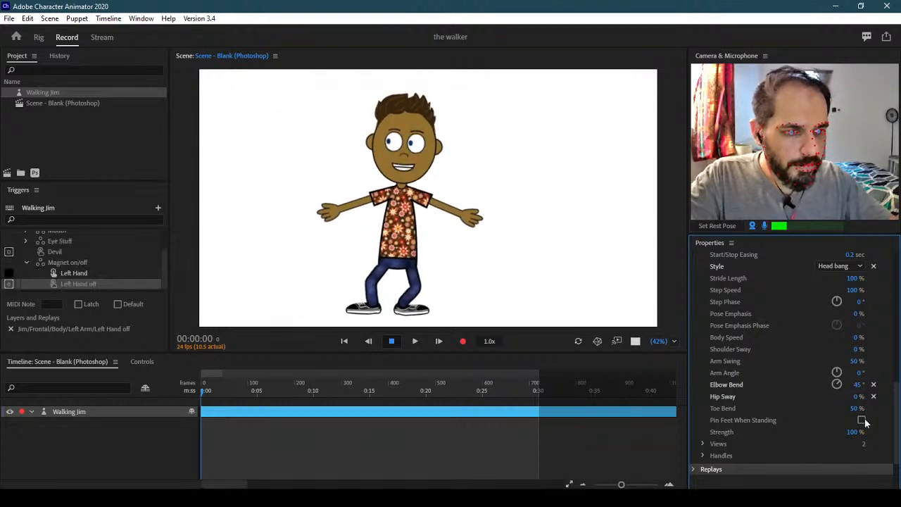
key(Left)
key(Right)
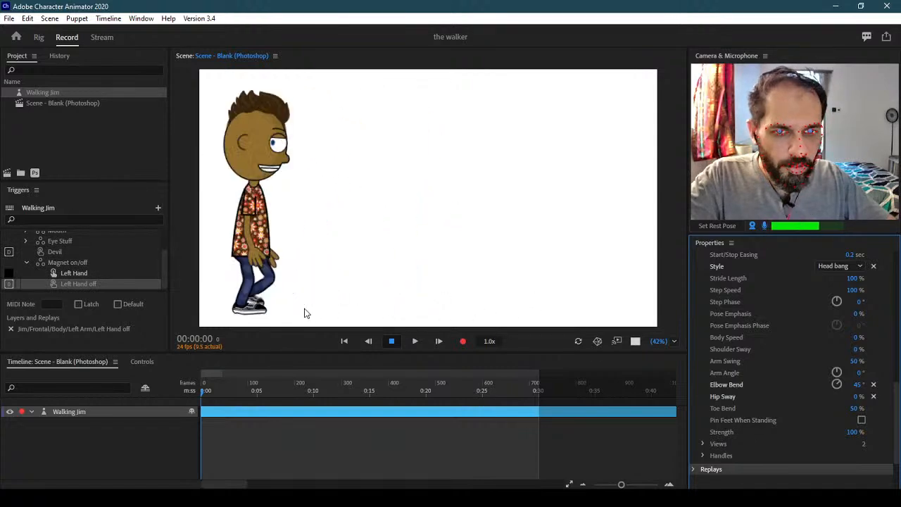
Set the Walk Toe Bend to 100% and test-walk Jim left and right
click(856, 409)
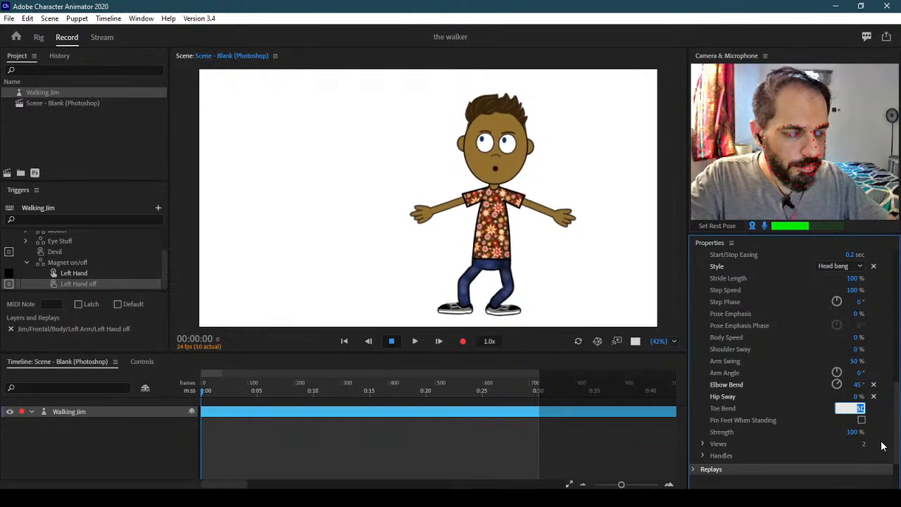
text(100)
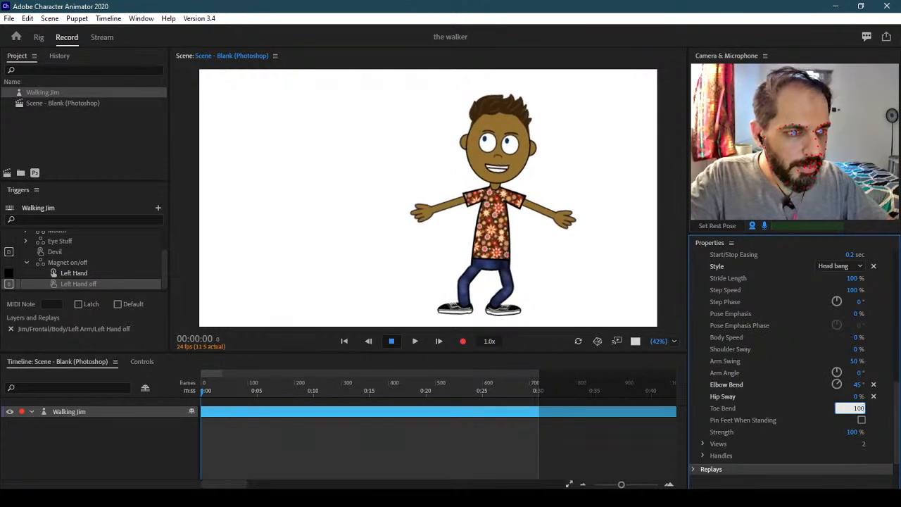
click(565, 246)
key(Left)
key(Right)
key(Right)
key(Left)
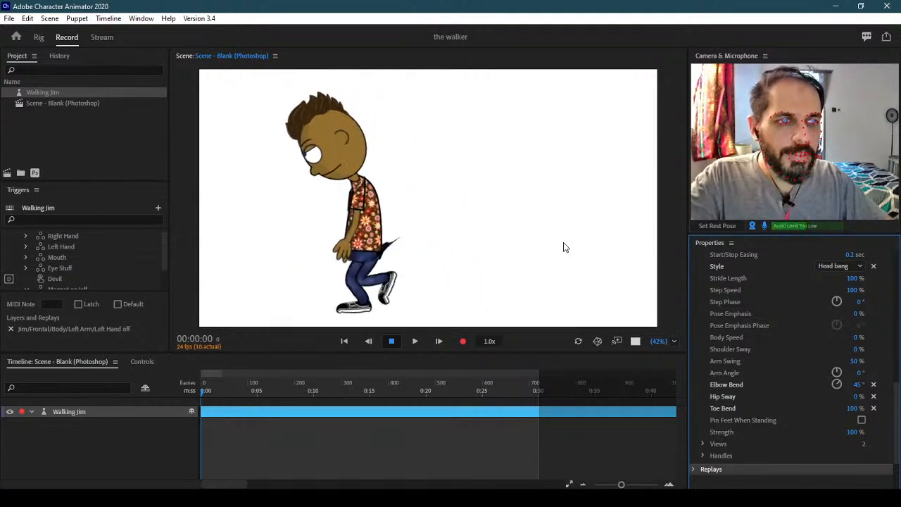
key(Right)
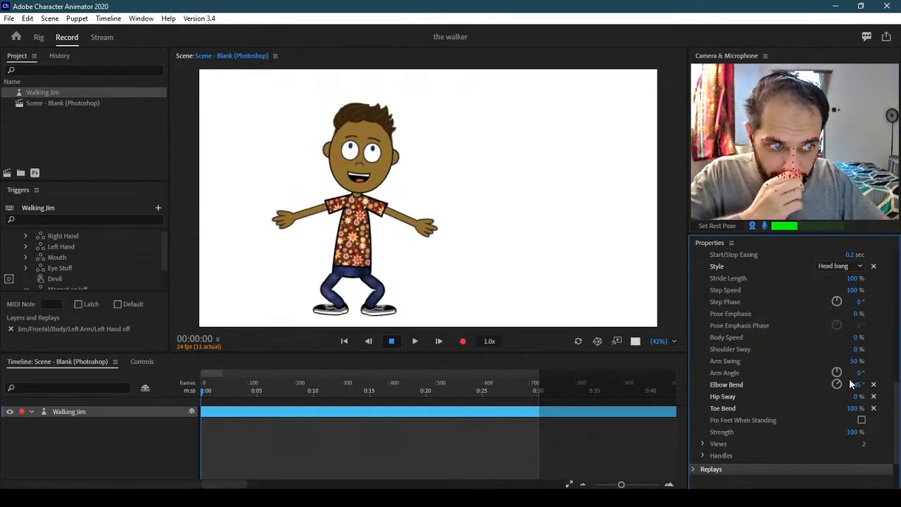
Set Shoulder Sway to 100% and walk Jim back and forth to check it
click(856, 349)
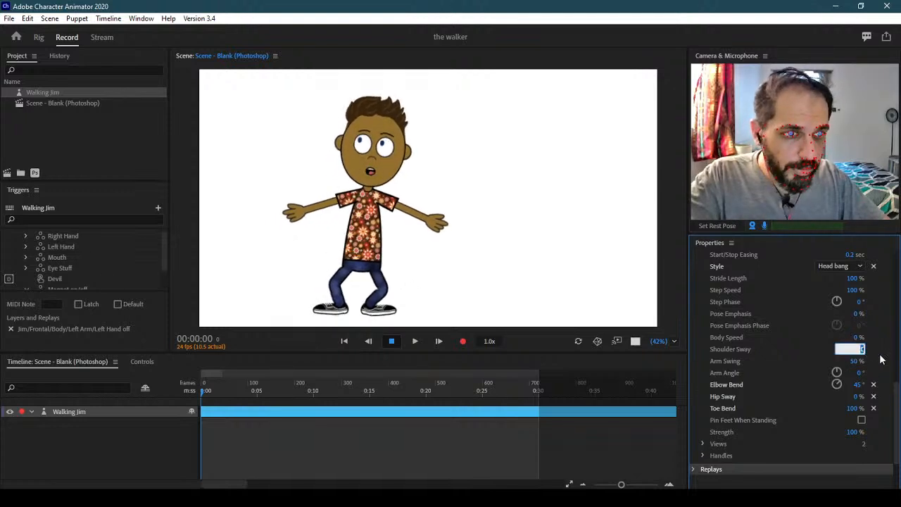
text(100)
key(Return)
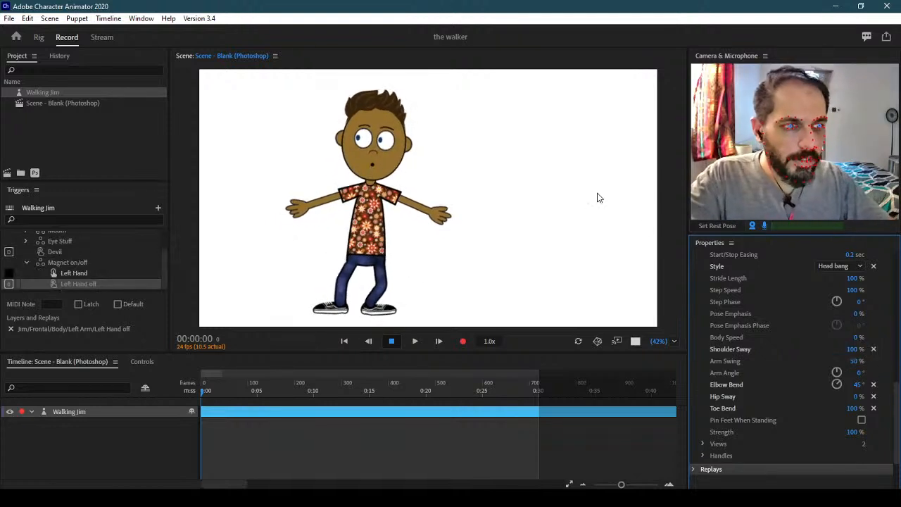
key(Right)
key(Left)
key(Right)
key(Left)
key(Right)
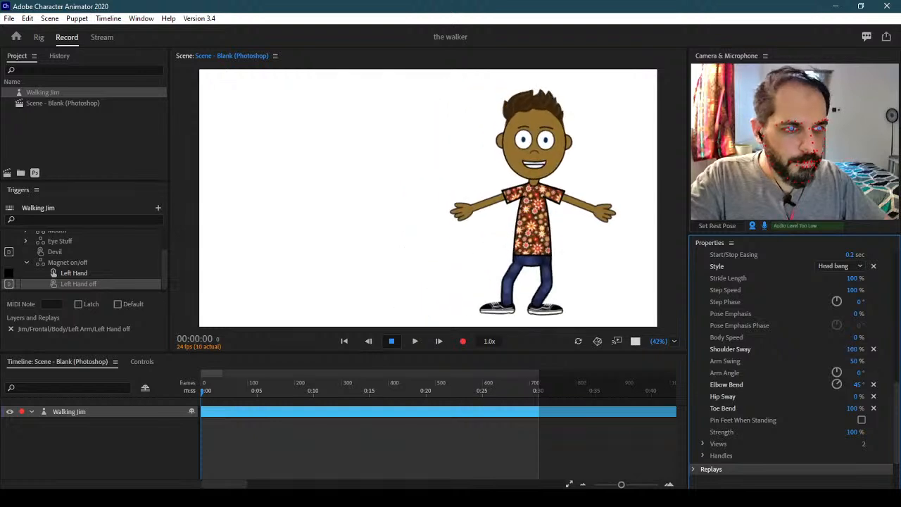
Set Hip Sway to 100% and test-walk Jim repeatedly left and right
click(858, 396)
text(100)
key(Return)
key(Left)
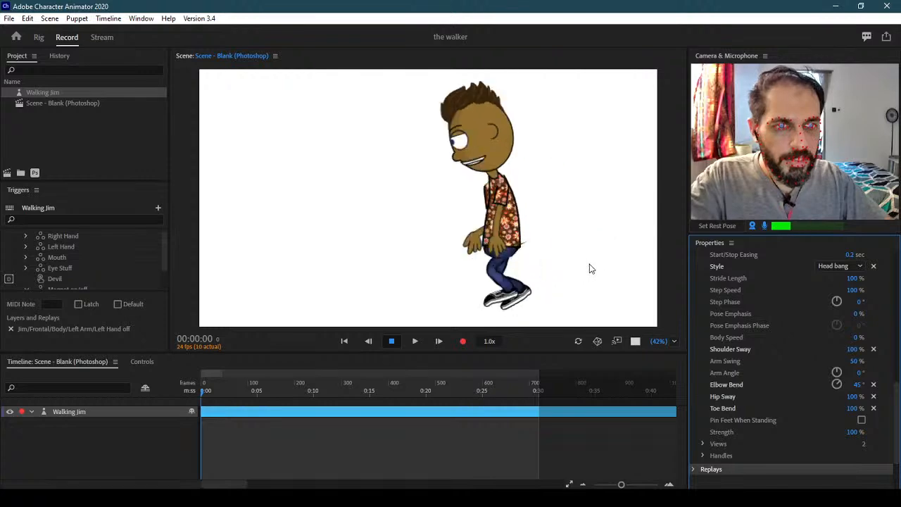
key(Left)
key(Right)
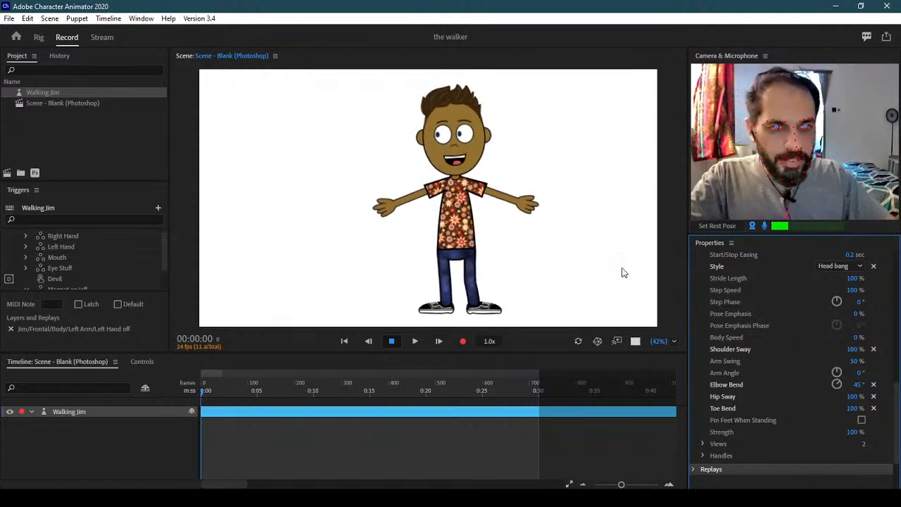
key(Left)
key(Right)
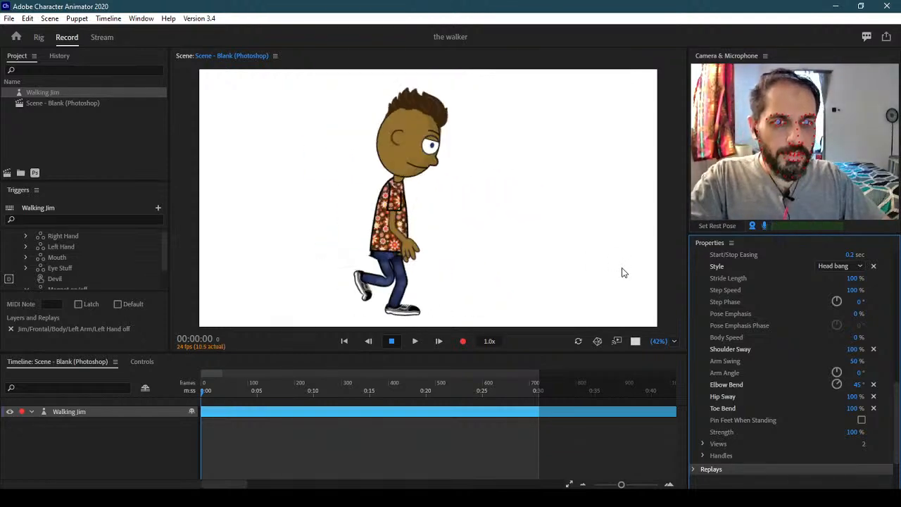
key(Left)
key(Right)
key(Left)
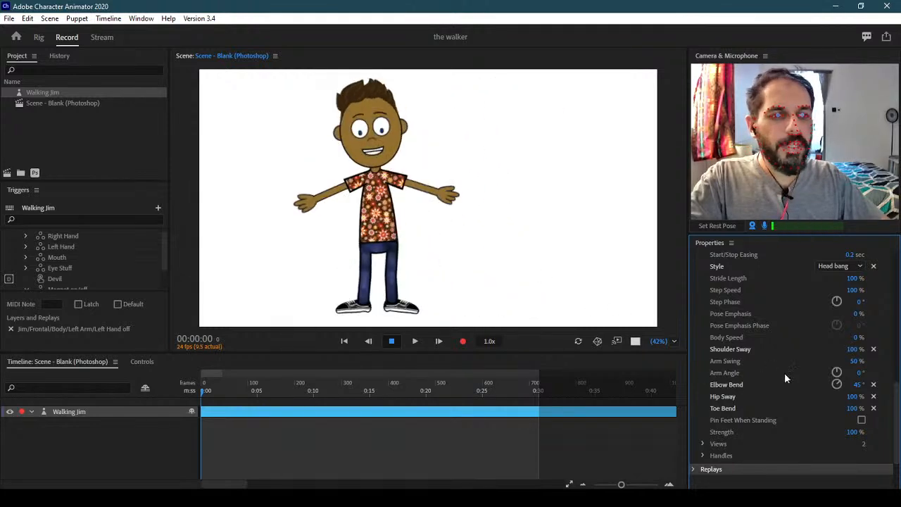
Reset Shoulder Sway to 0% and walk Jim right, then left
click(854, 349)
text(0)
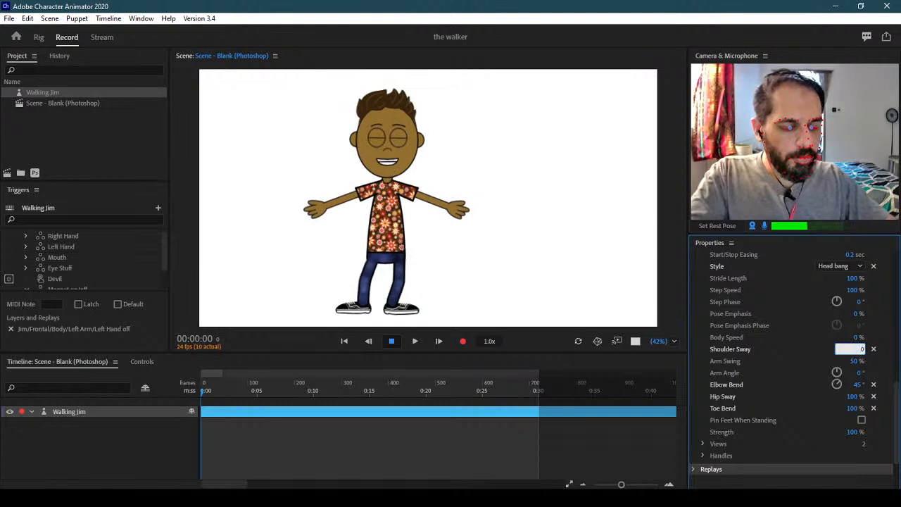
key(Return)
key(Right)
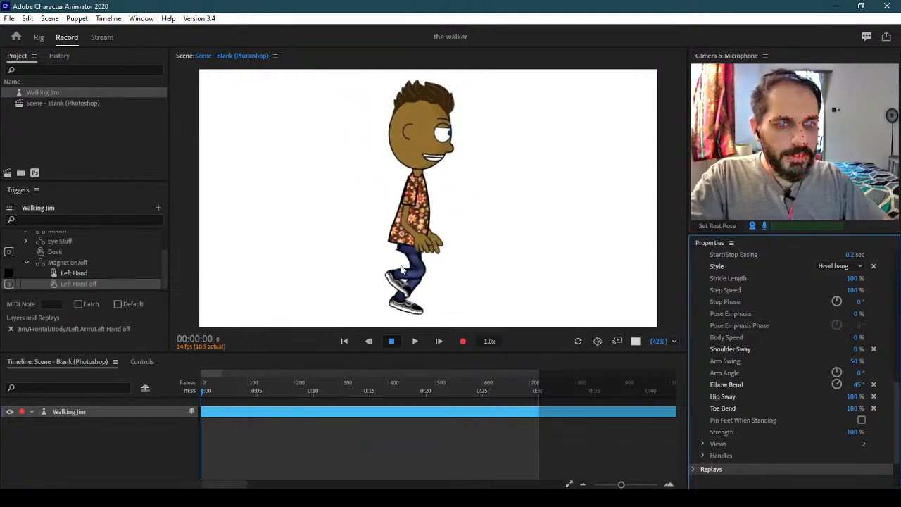
key(Left)
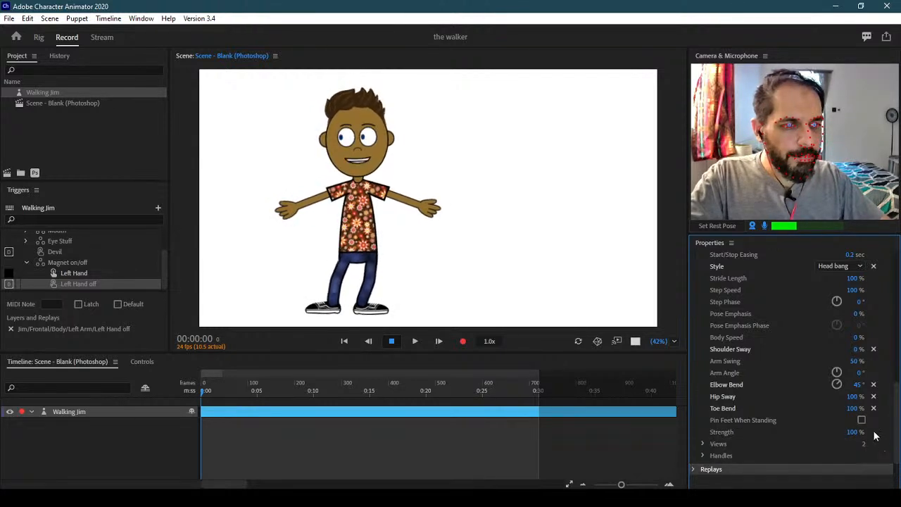
Reset Hip Sway to 0% and walk Jim back and forth to compare
click(854, 397)
text(0)
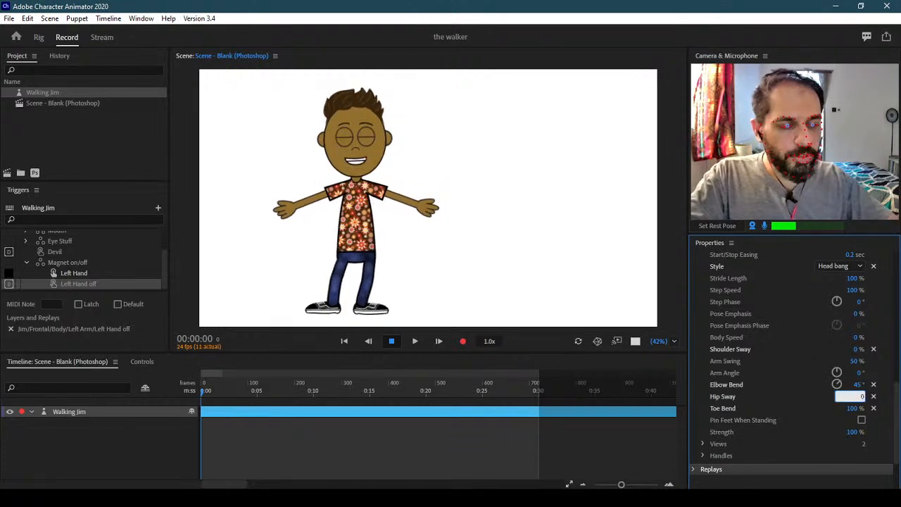
key(Return)
key(Right)
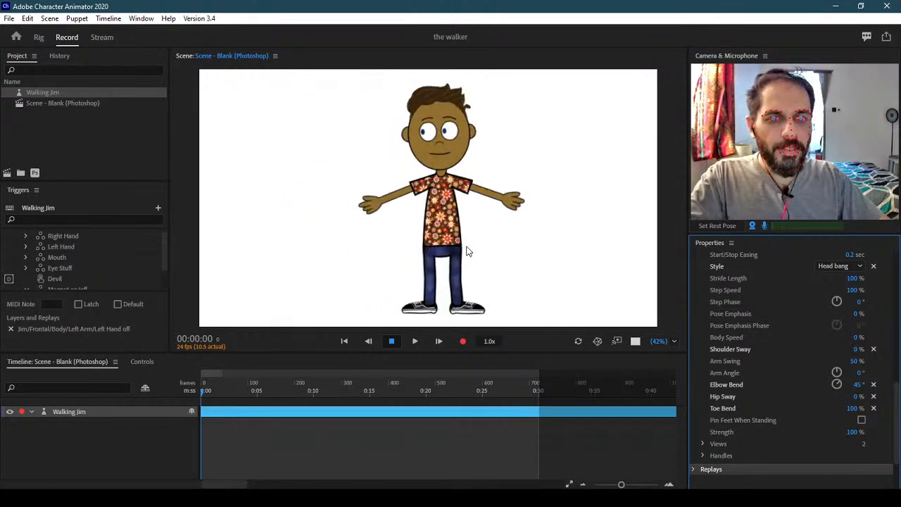
key(Left)
key(Right)
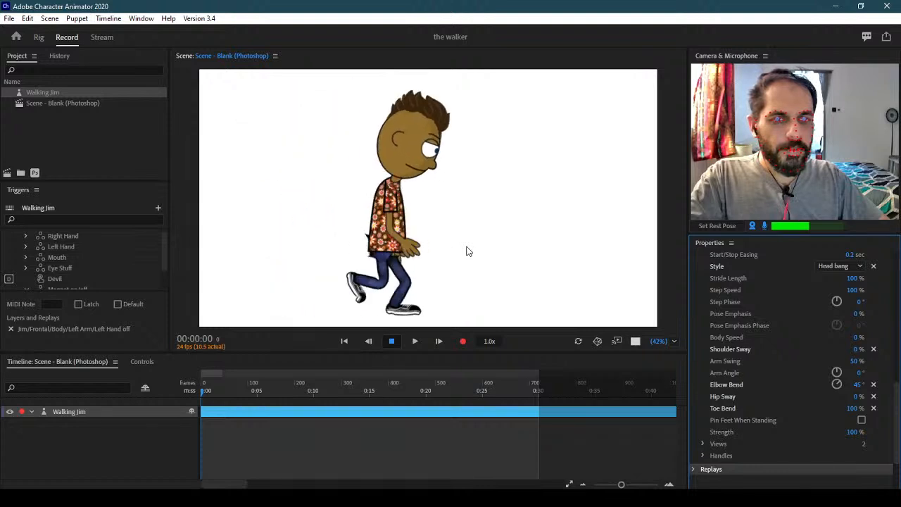
key(Left)
key(Right)
key(Left)
key(Right)
key(Left)
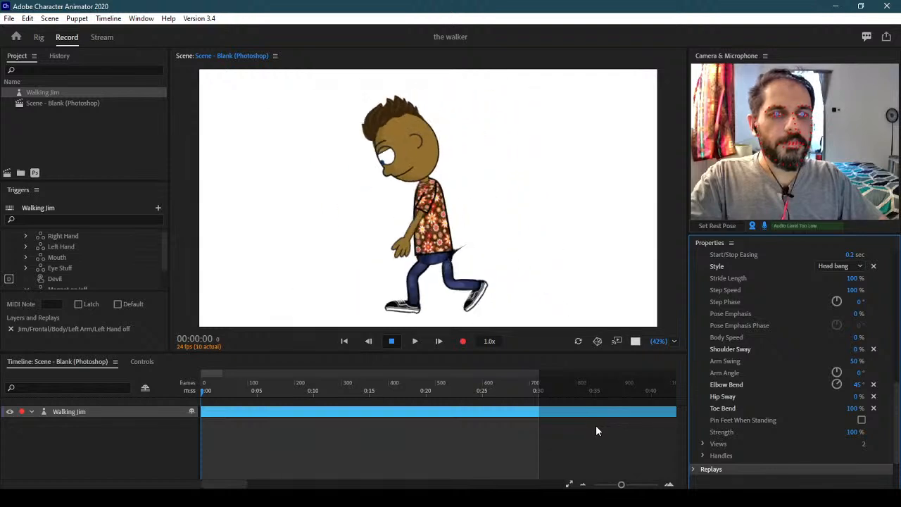
key(Left)
key(Right)
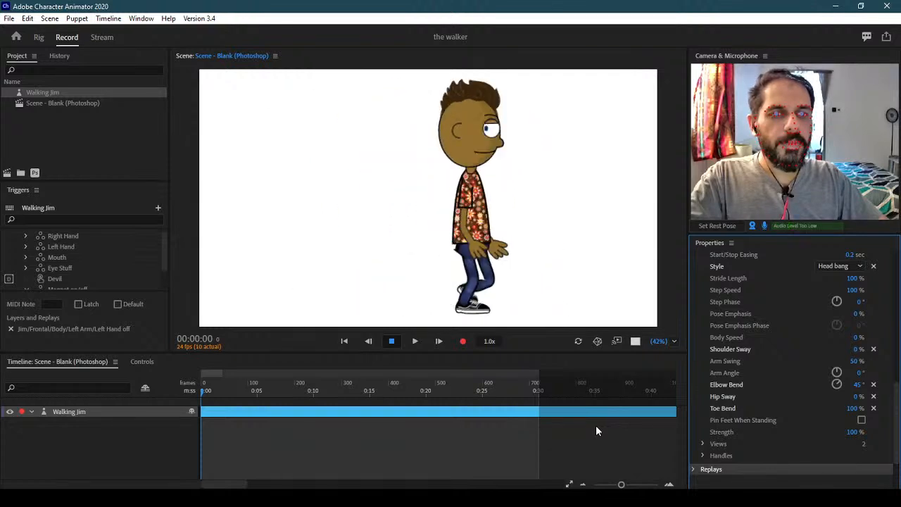
key(Right)
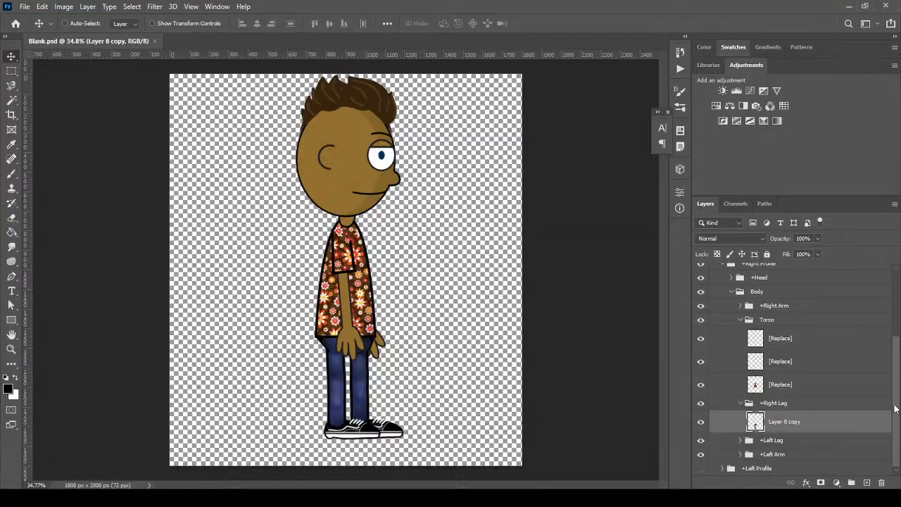
Collapse the +Right Leg, Body and +Right Profile layer groups
click(740, 403)
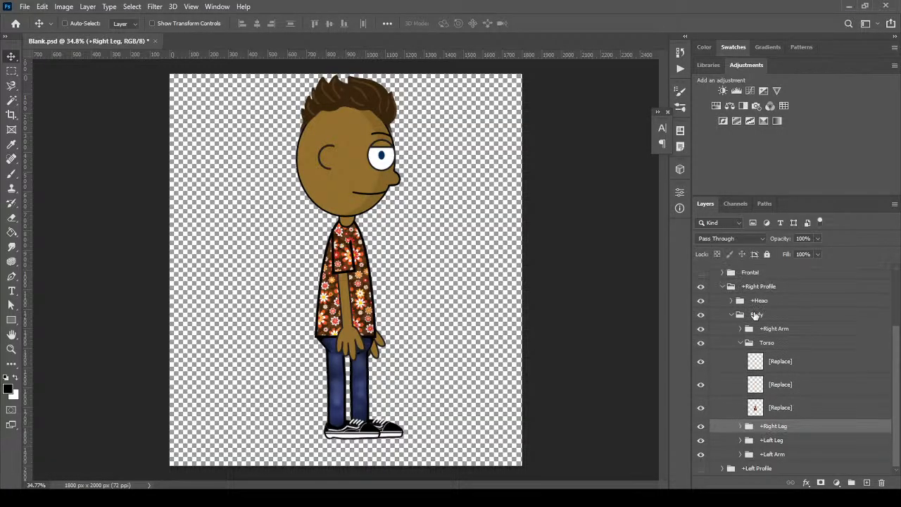
click(732, 316)
click(725, 368)
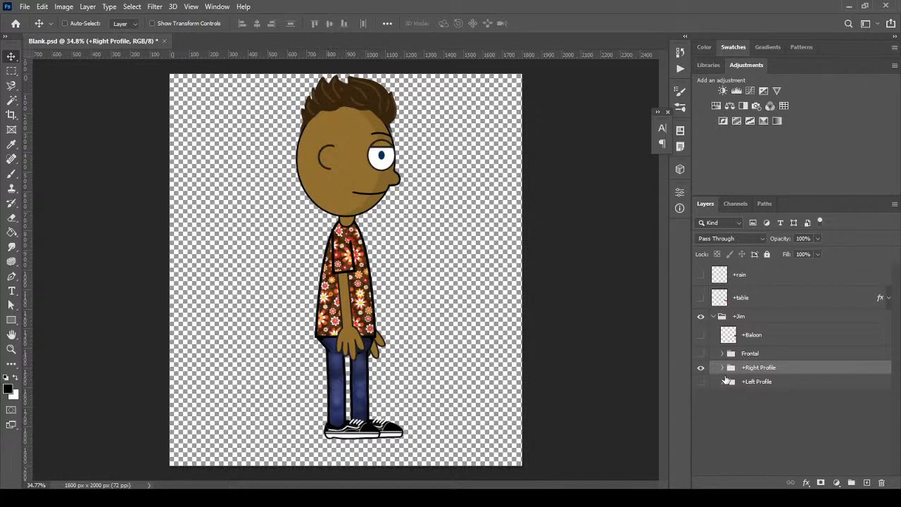
Toggle between the Right and Left Profile views, ending with only Frontal visible
click(700, 369)
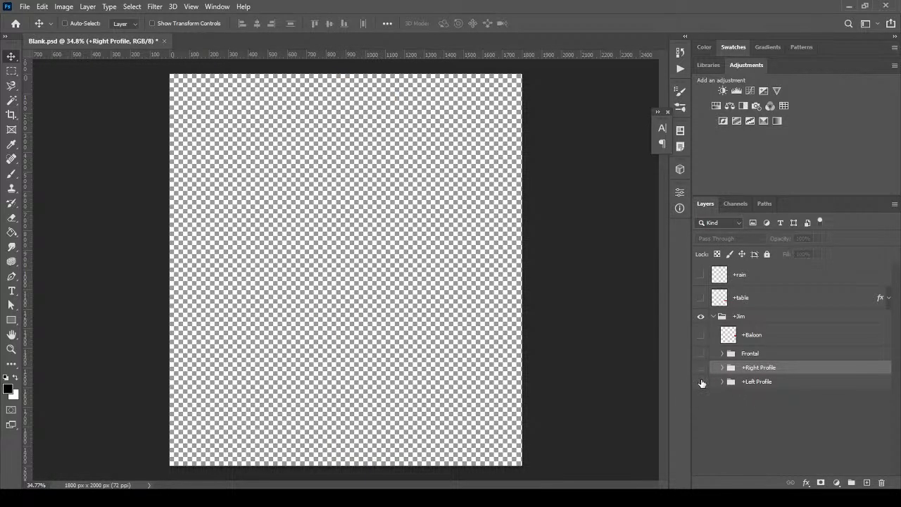
click(701, 382)
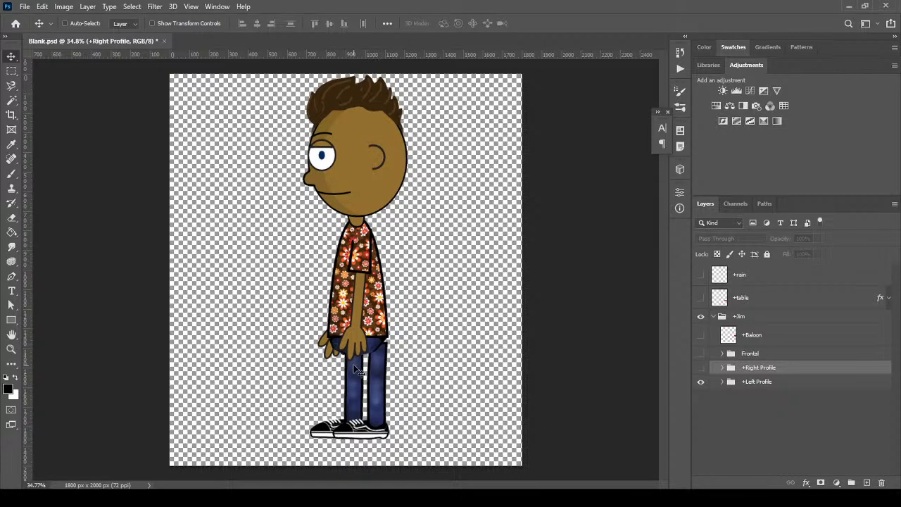
click(701, 380)
click(701, 368)
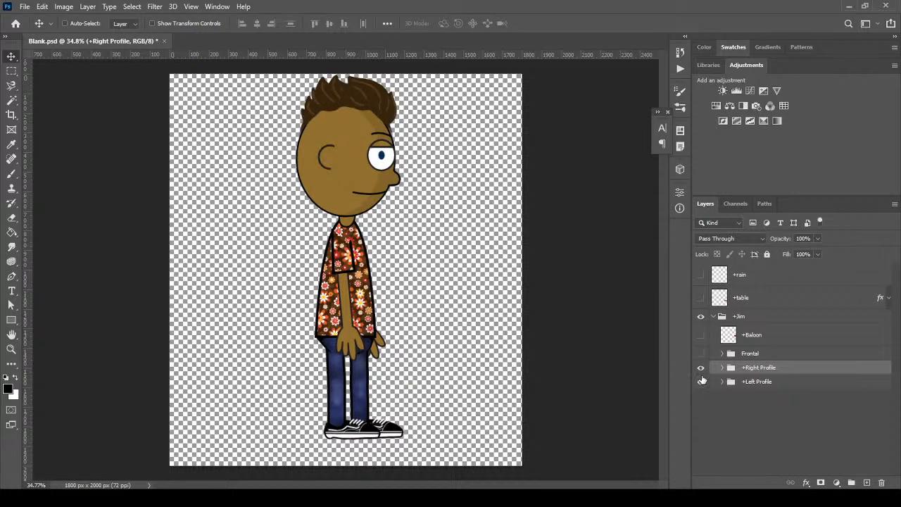
click(701, 381)
click(701, 368)
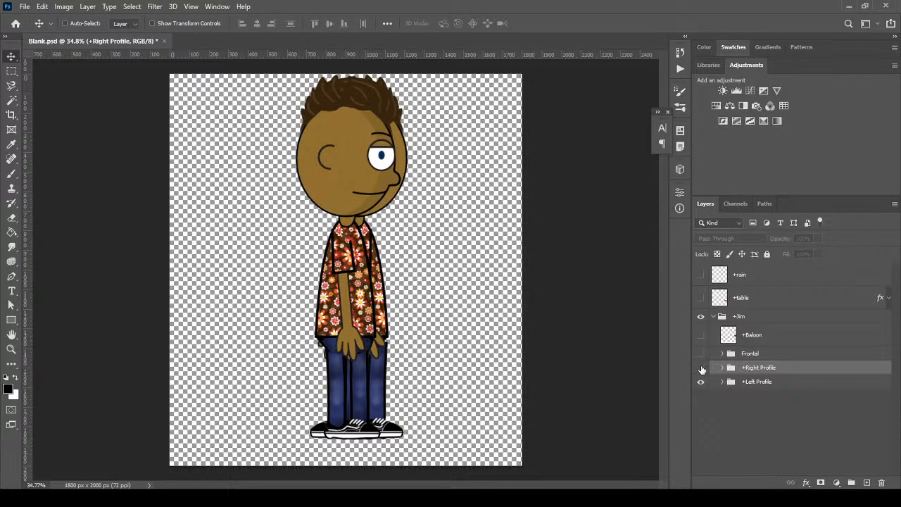
click(701, 381)
click(701, 368)
click(701, 354)
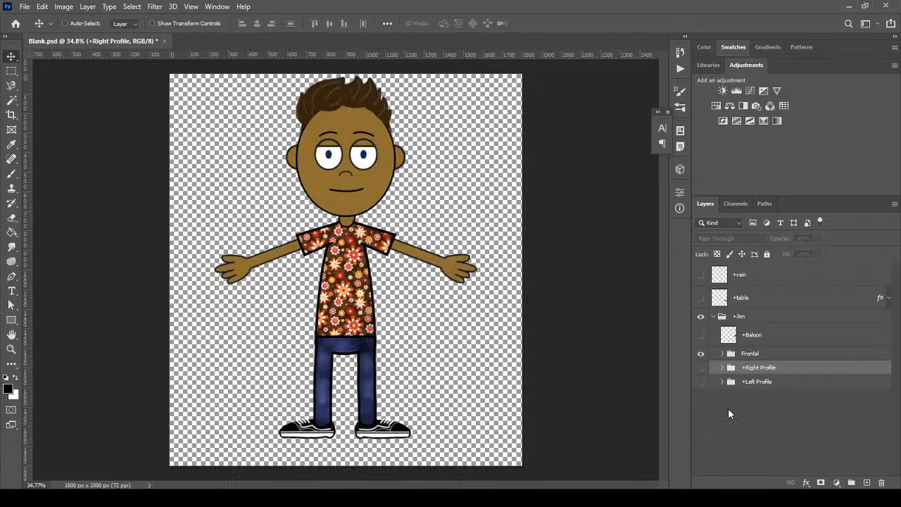